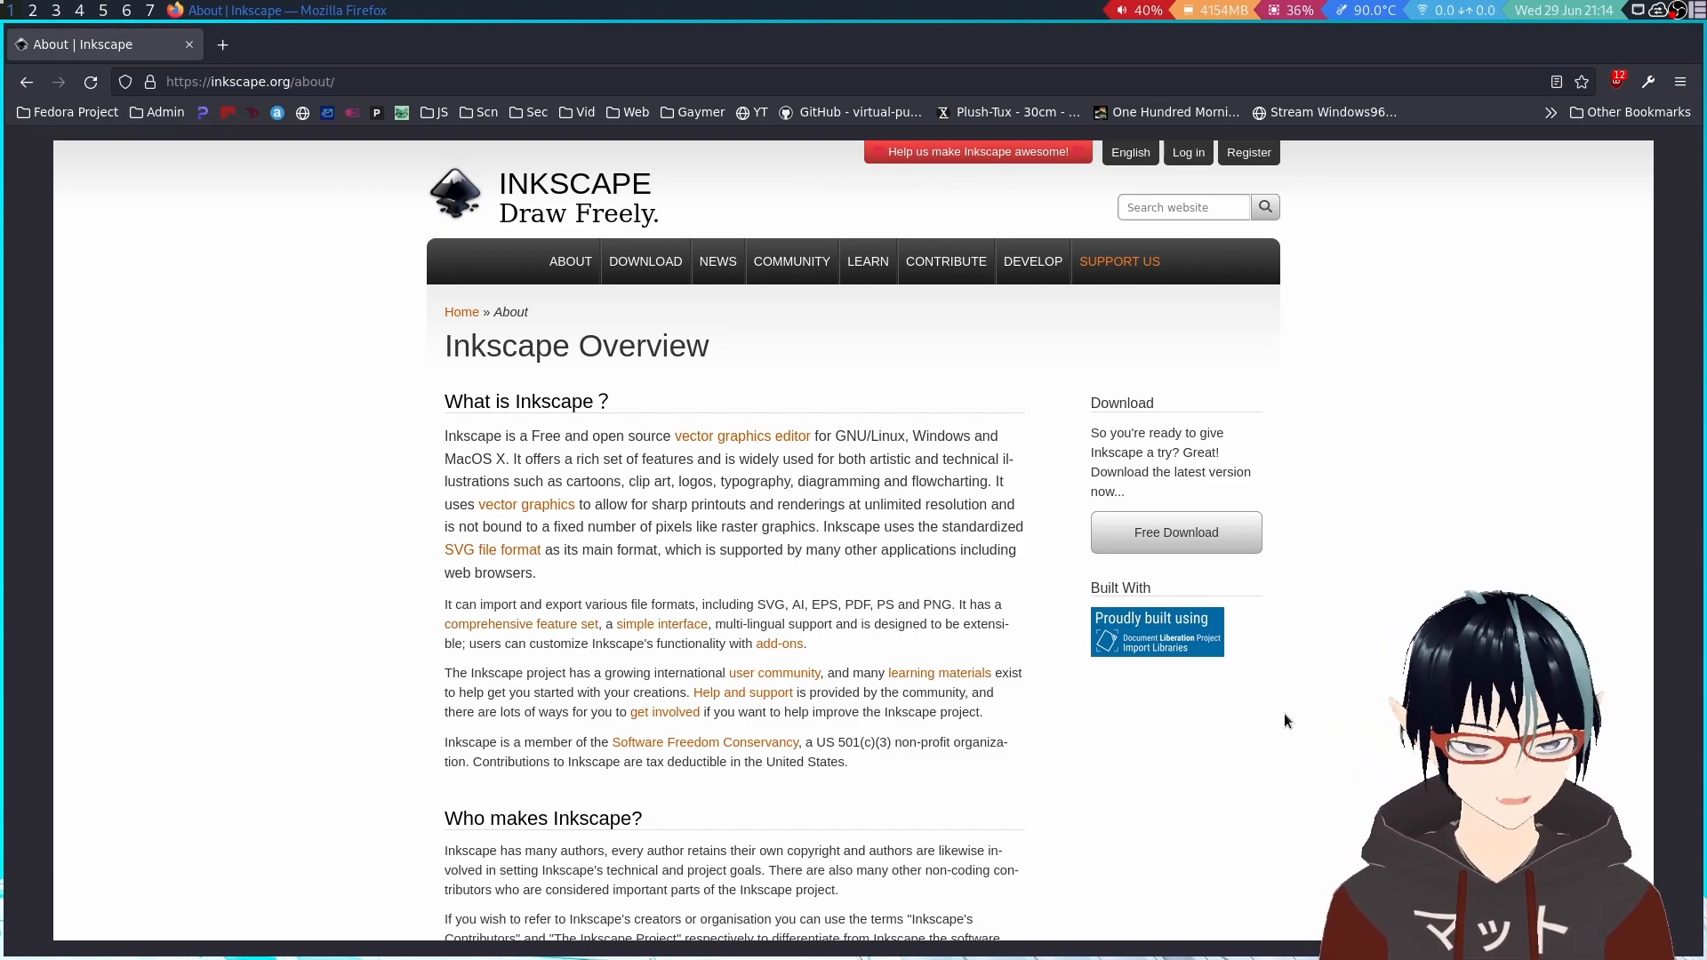
Launch Inkscape from the application launcher by searching for "inksc".
{"action": "key", "text": "super+d"}
{"action": "type", "text": "inksc"}
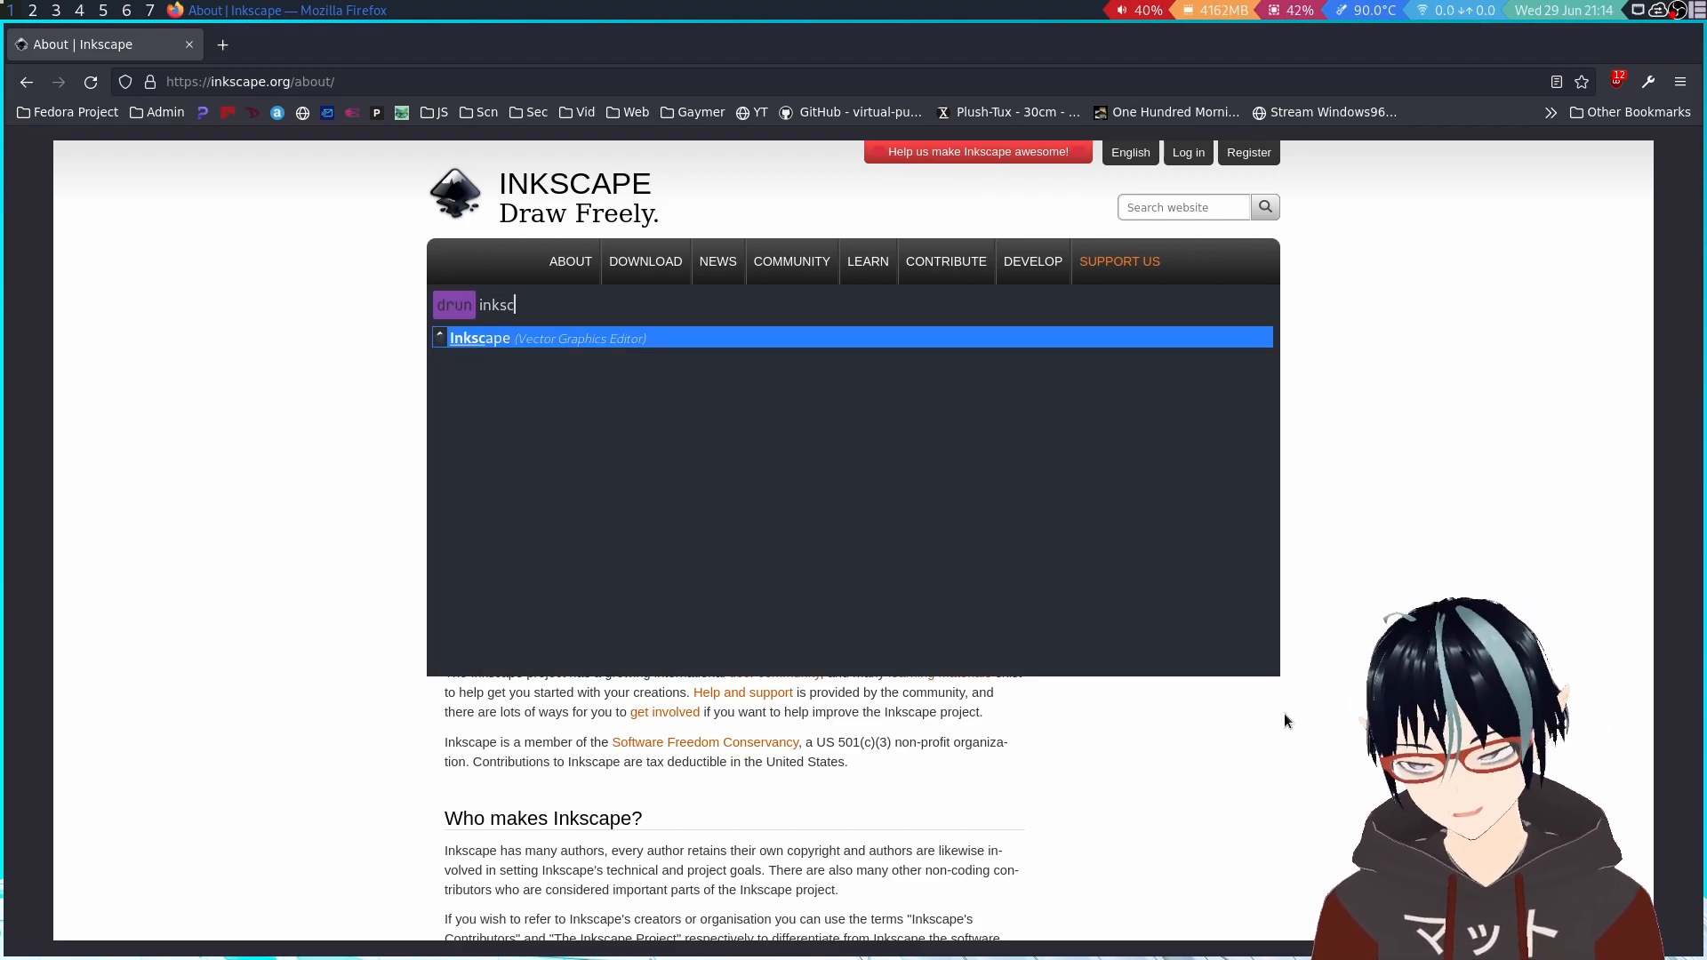
{"action": "key", "text": "Return"}
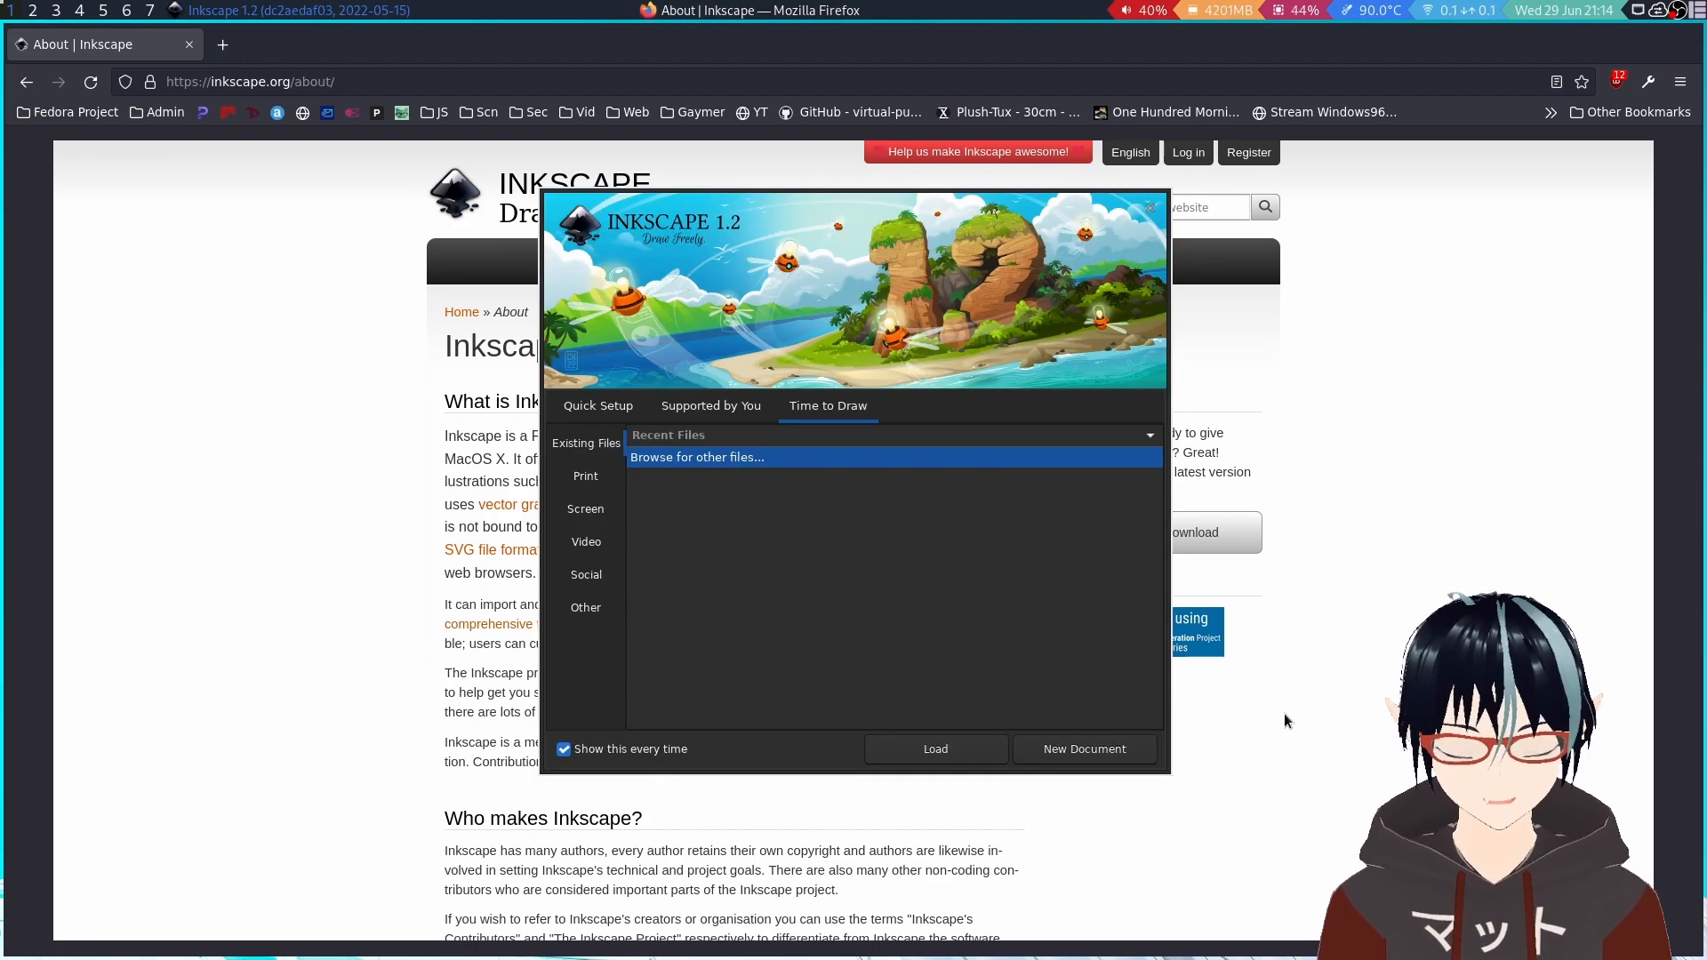
{"action": "left_click", "coordinate": [1284, 713]}
Open the Quick Setup options and switch the dark theme off and back on.
{"action": "mouse_move", "coordinate": [609, 265]}
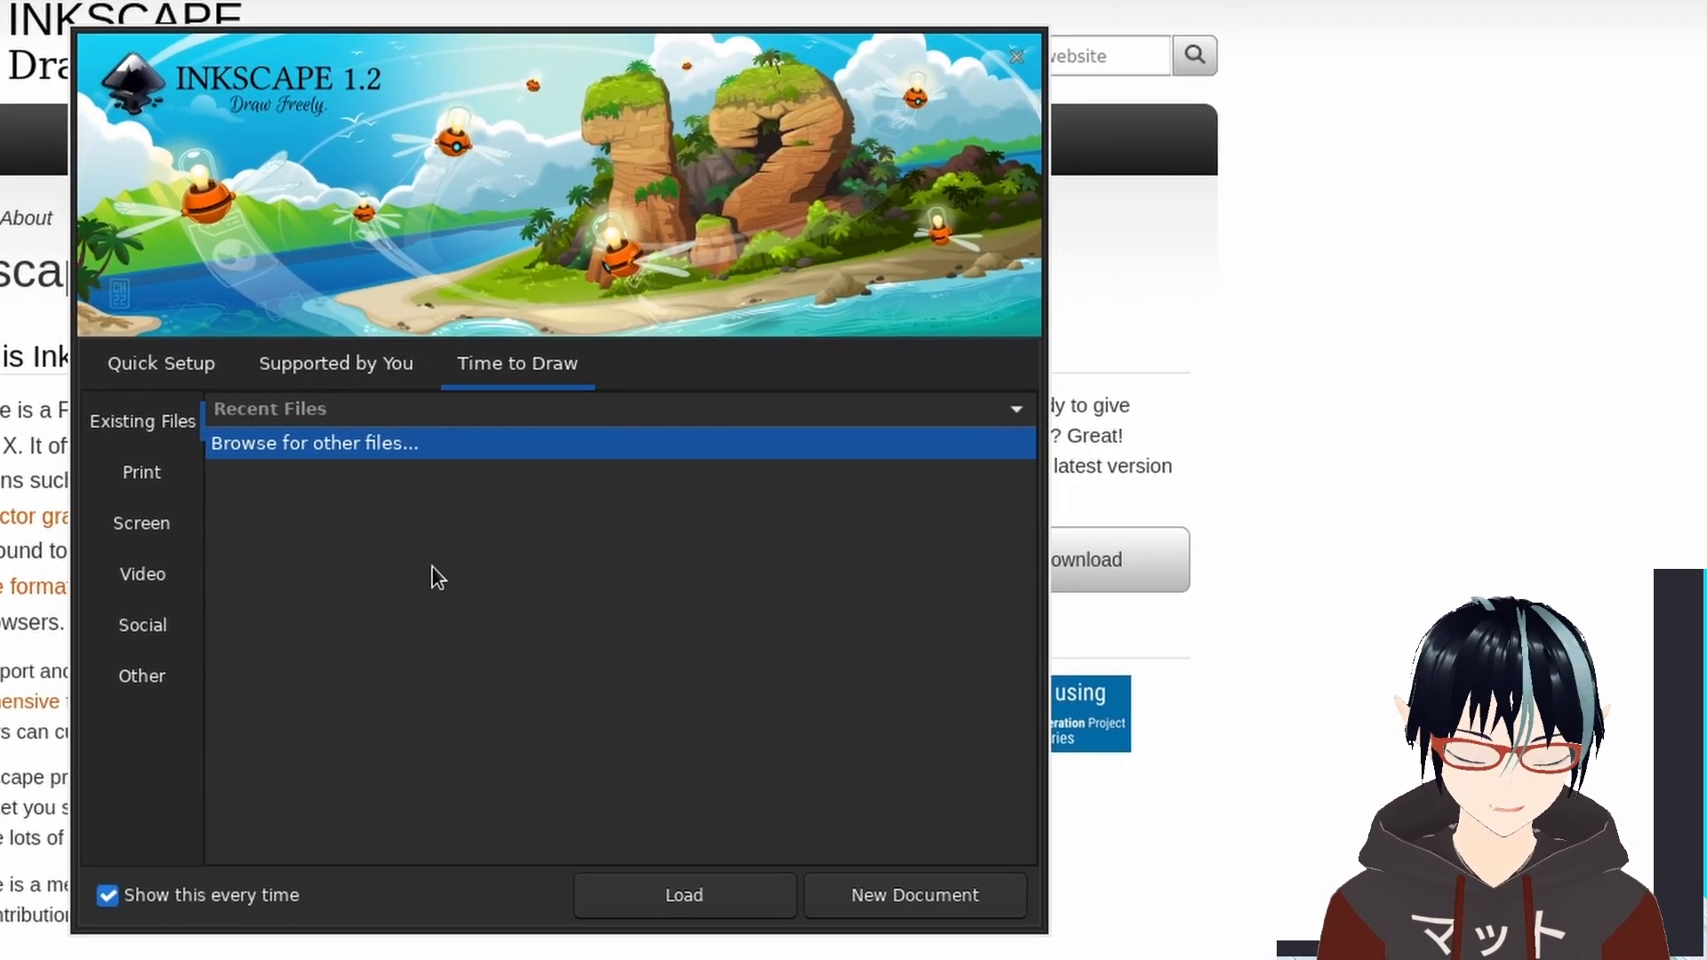
{"action": "left_click", "coordinate": [196, 366]}
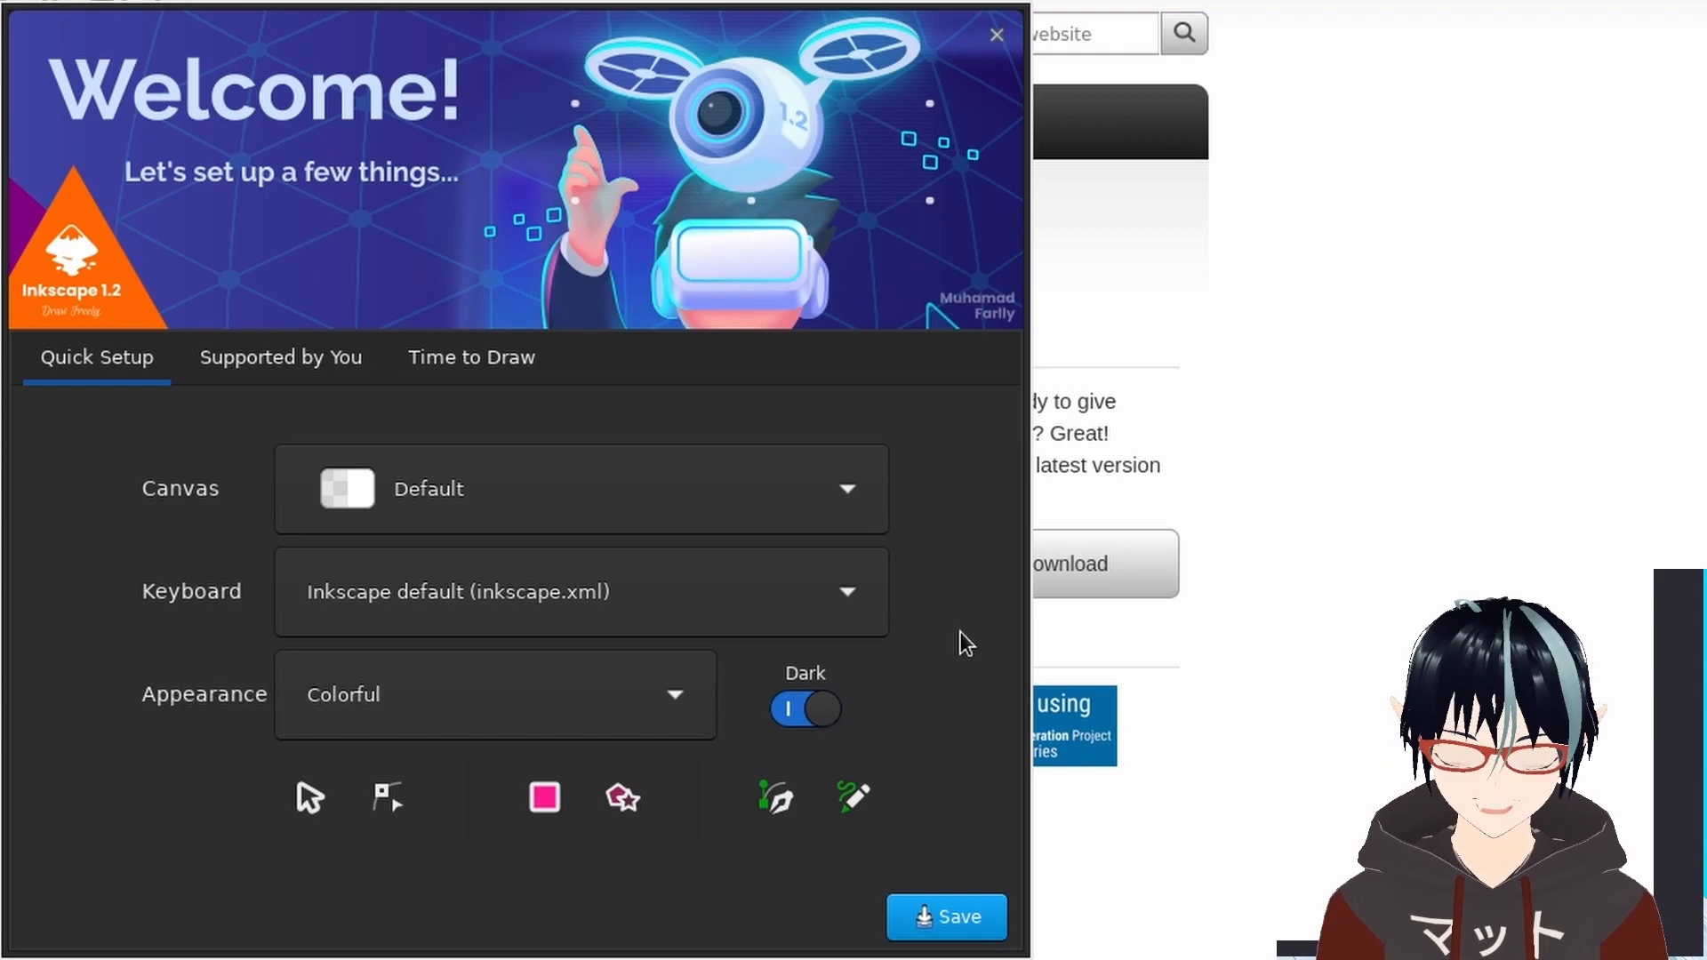
{"action": "left_click", "coordinate": [837, 716]}
{"action": "left_click", "coordinate": [837, 713]}
{"action": "left_click", "coordinate": [840, 708]}
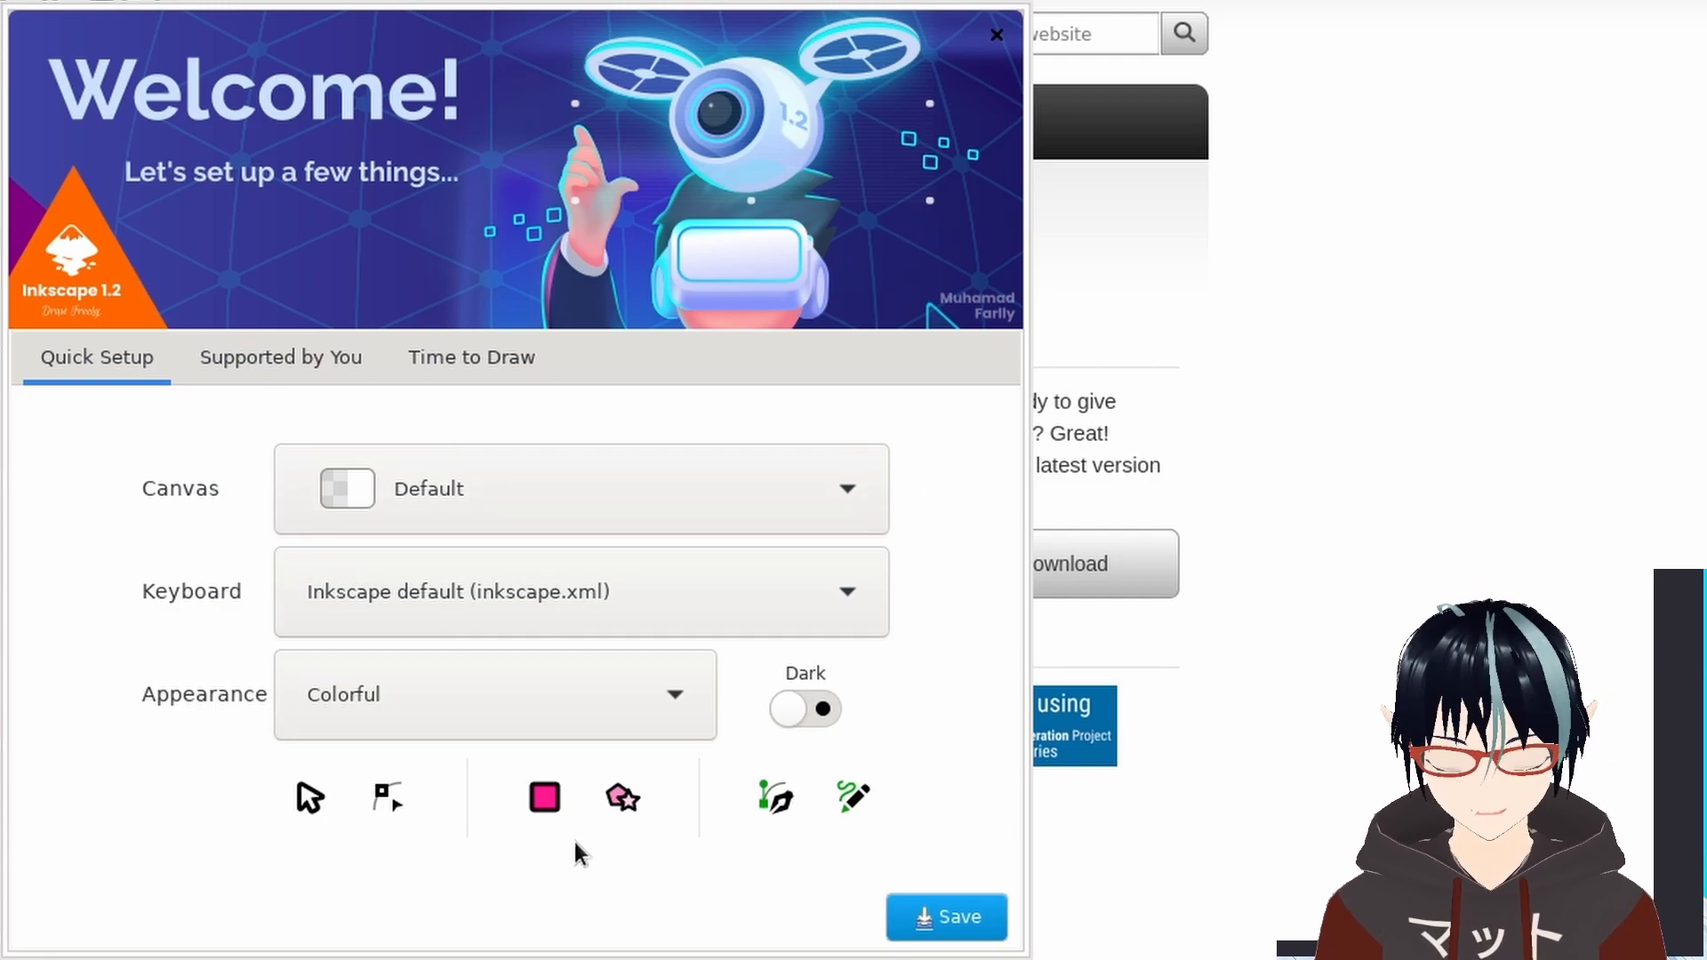
{"action": "left_click", "coordinate": [818, 718]}
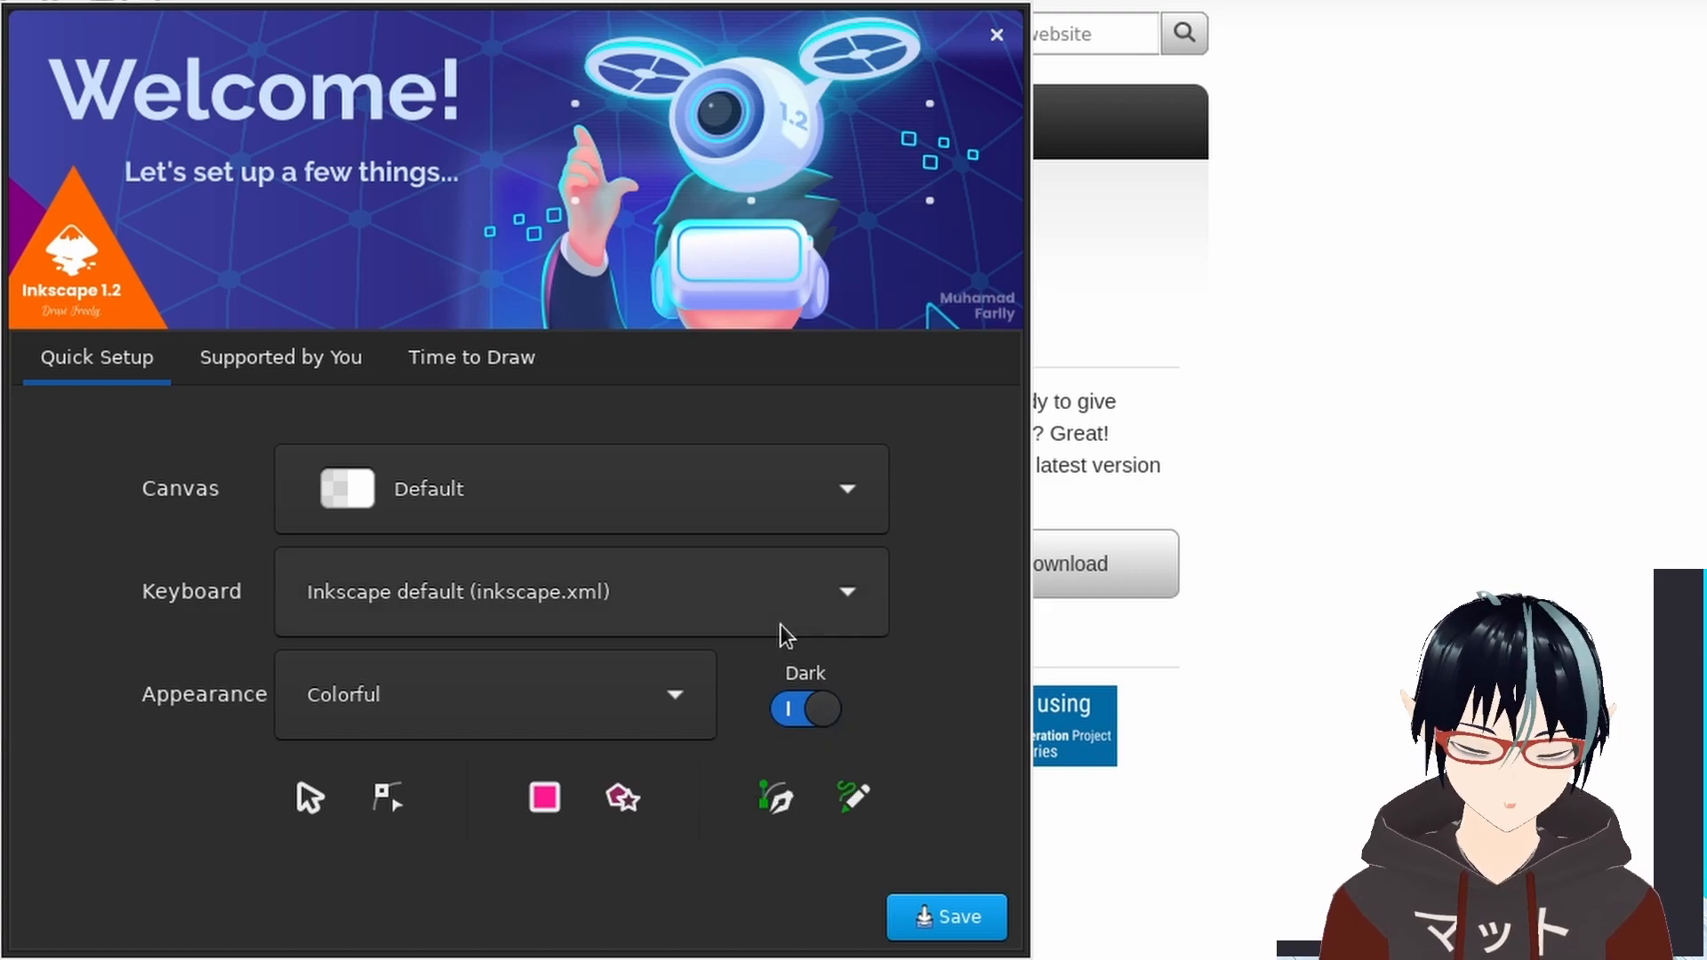
Examine the available canvas background options while keeping Default.
{"action": "left_click", "coordinate": [654, 510]}
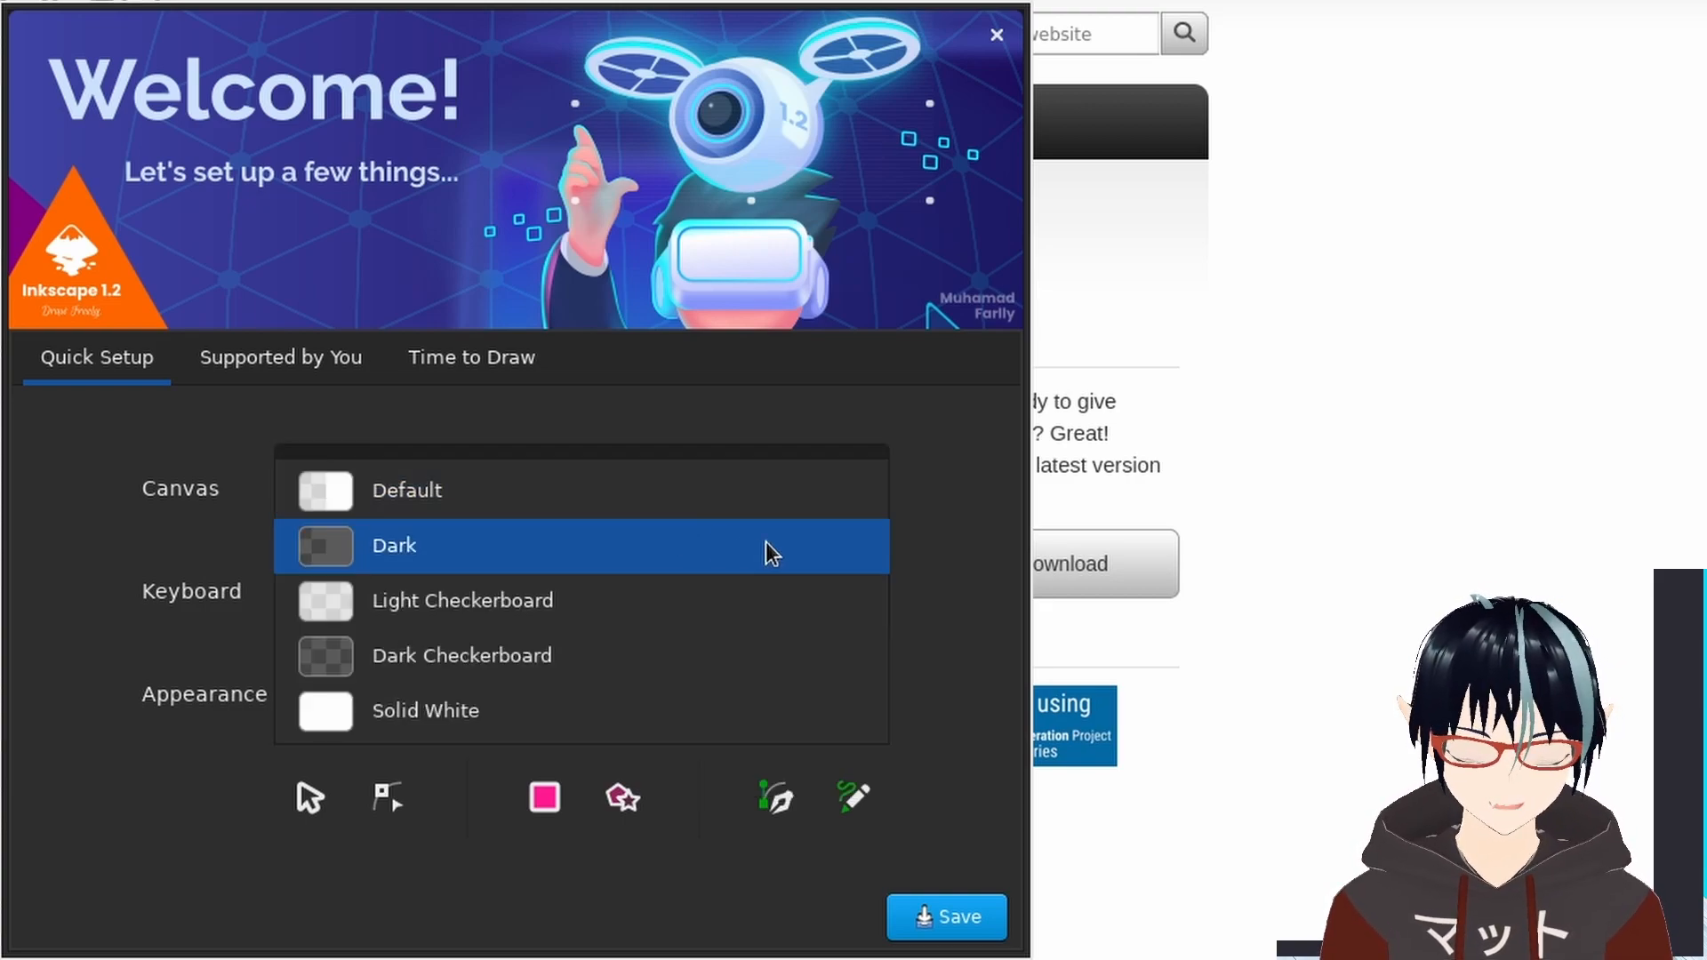
{"action": "left_click", "coordinate": [920, 449]}
{"action": "left_click", "coordinate": [584, 497]}
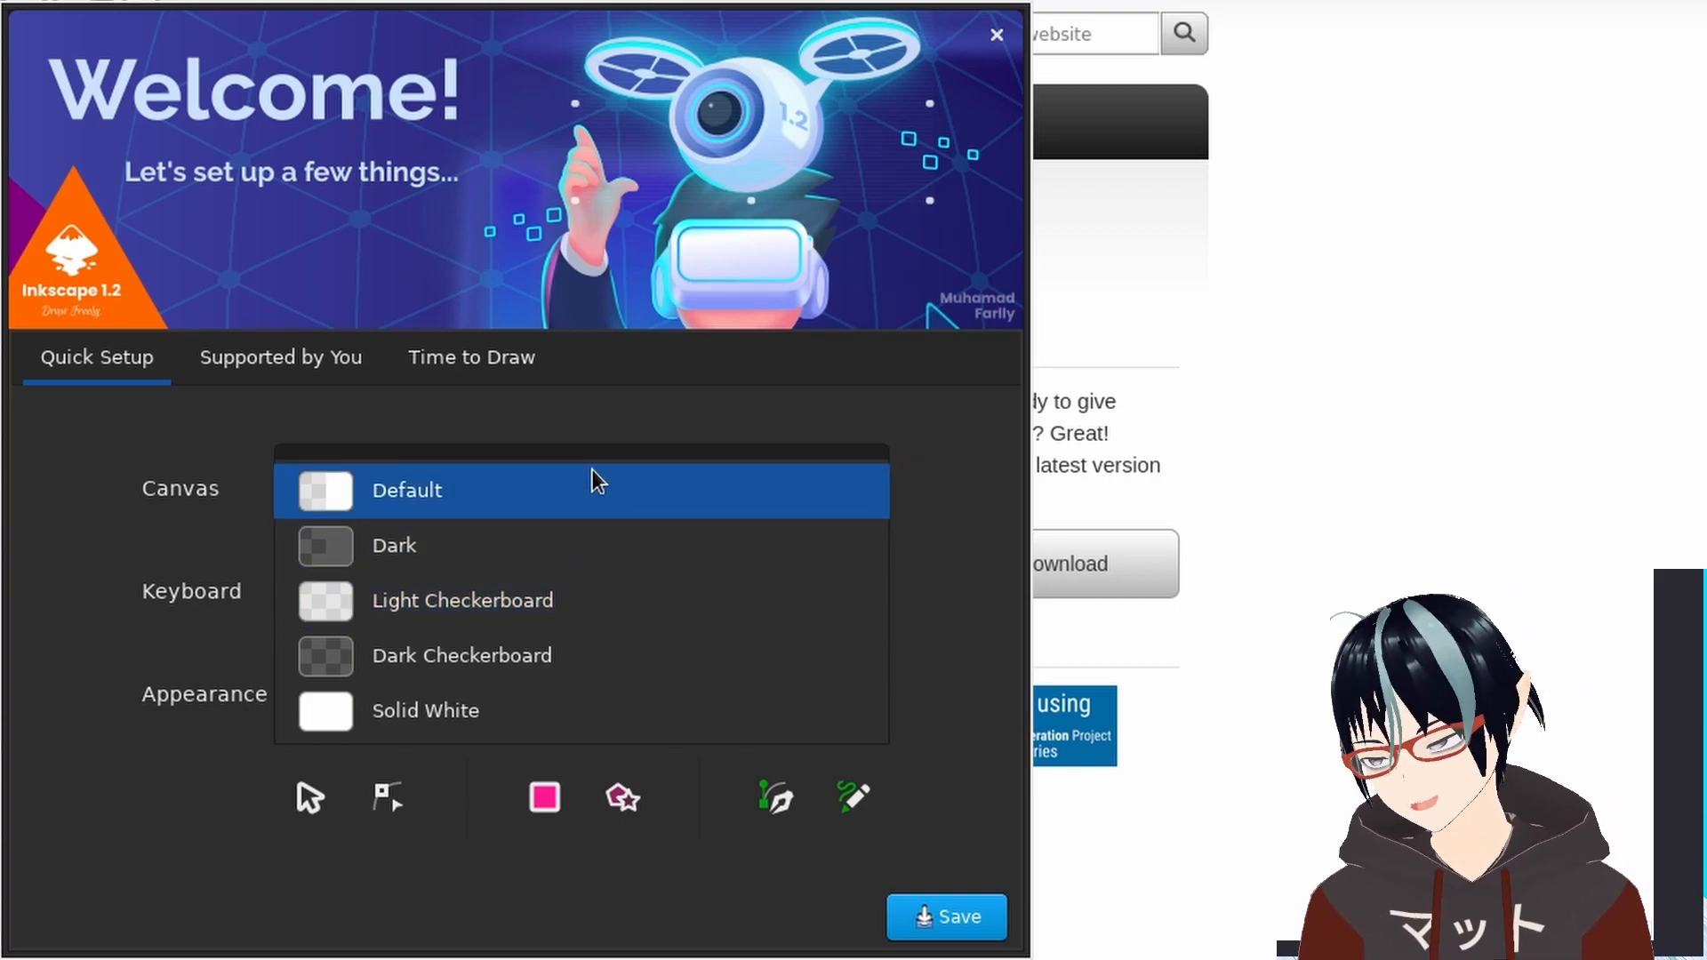
{"action": "left_click", "coordinate": [627, 410]}
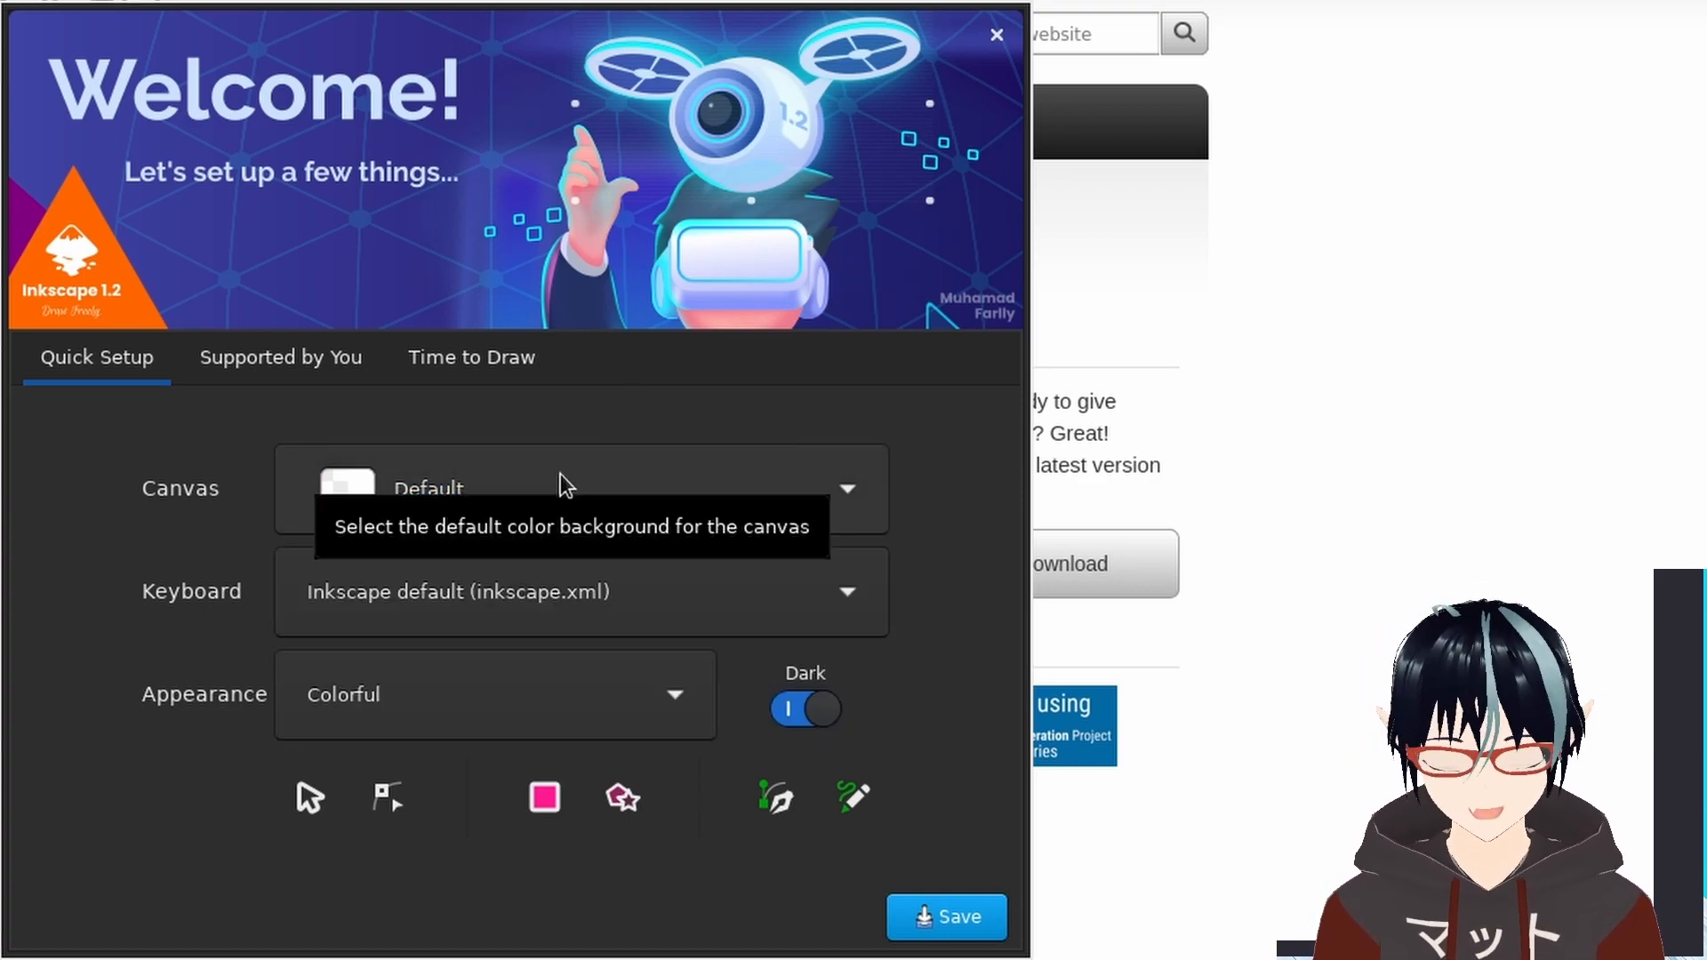
Preview the Grayscale appearance among the icon themes and keep Colorful.
{"action": "left_click", "coordinate": [525, 668]}
{"action": "left_click", "coordinate": [510, 756]}
{"action": "left_click", "coordinate": [524, 692]}
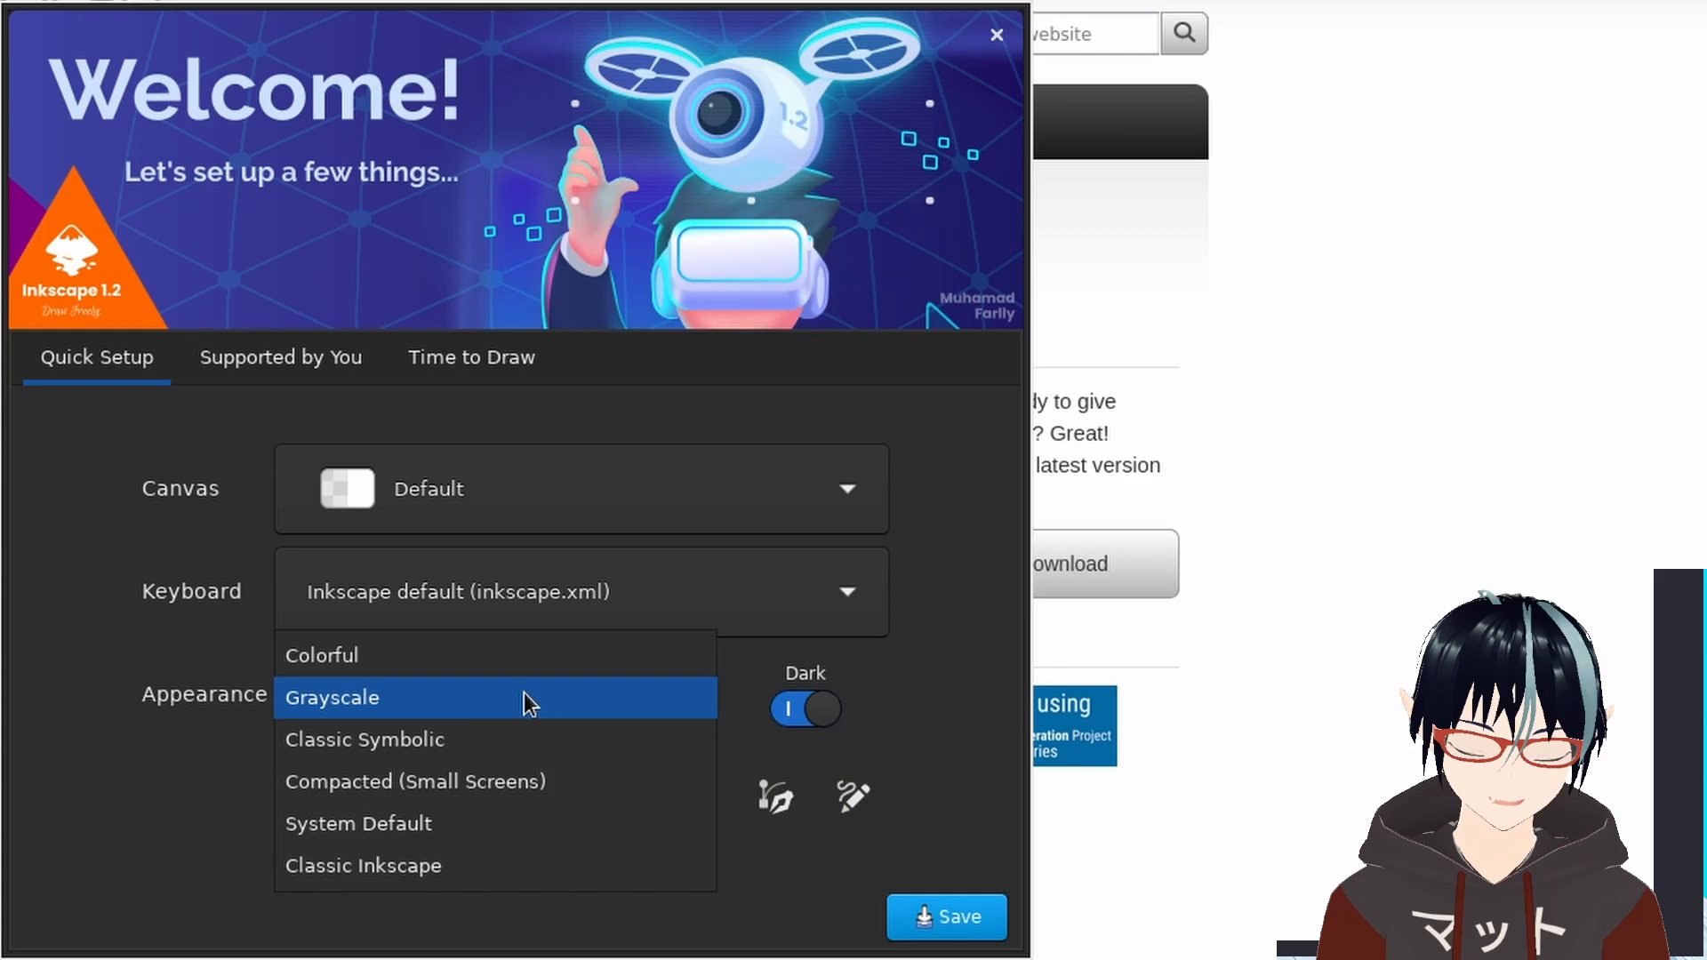
{"action": "left_click", "coordinate": [508, 662]}
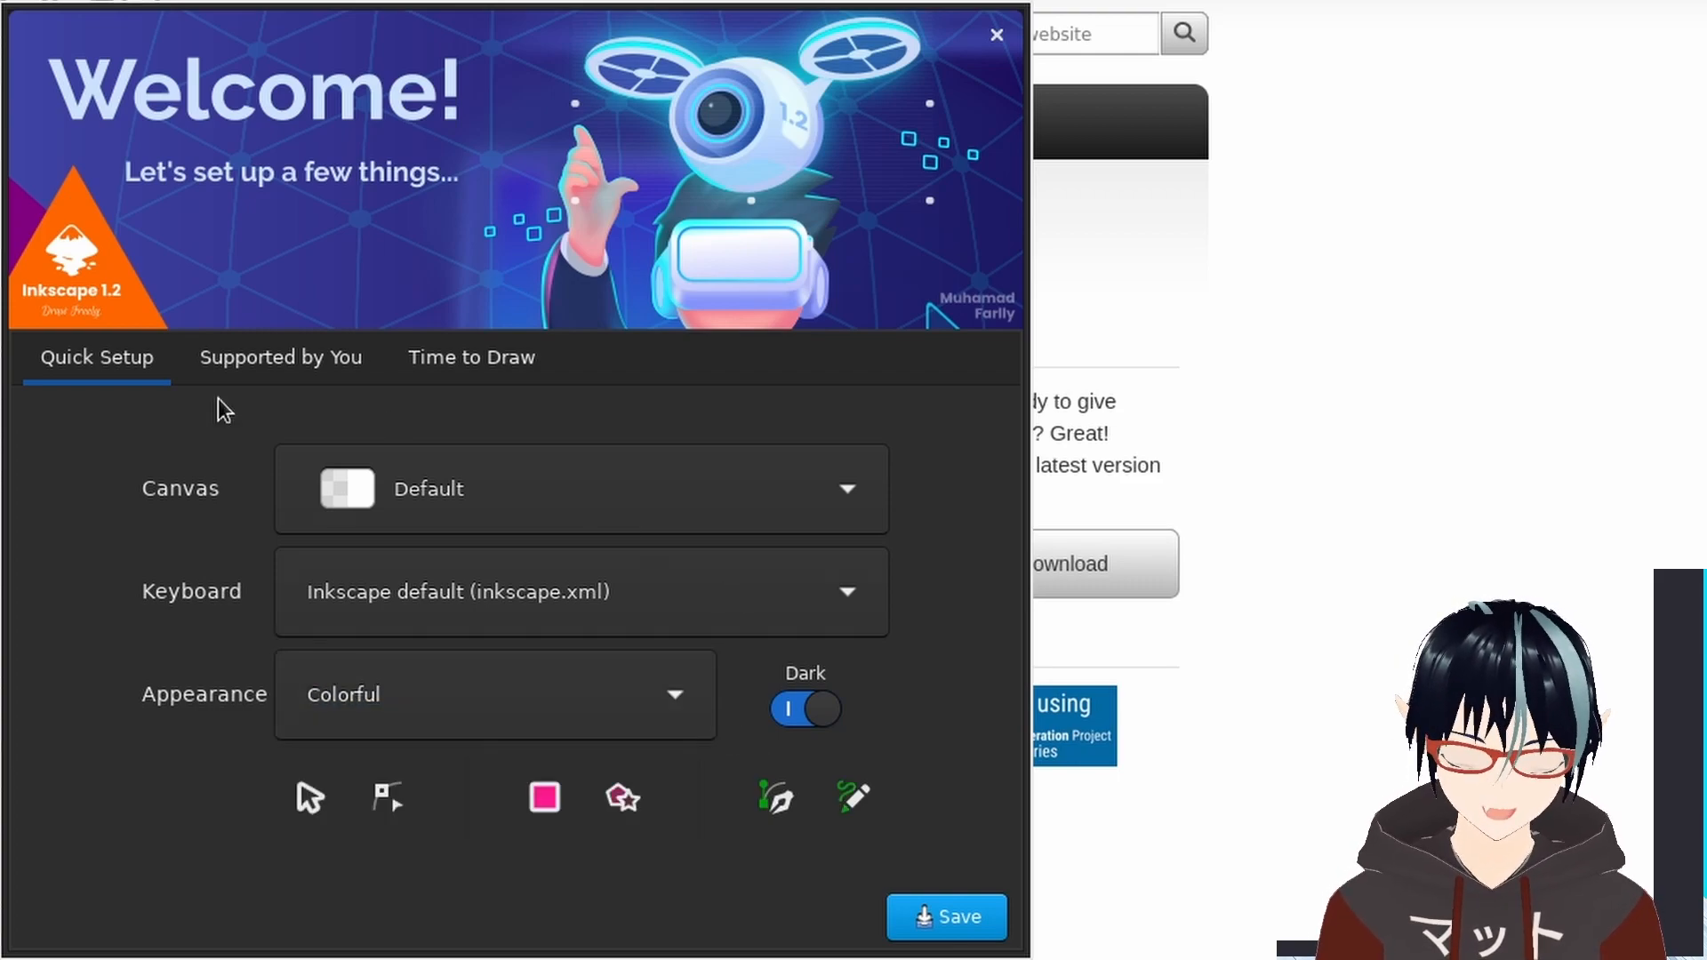
Look over the project support information and create a new blank document.
{"action": "left_click", "coordinate": [343, 363]}
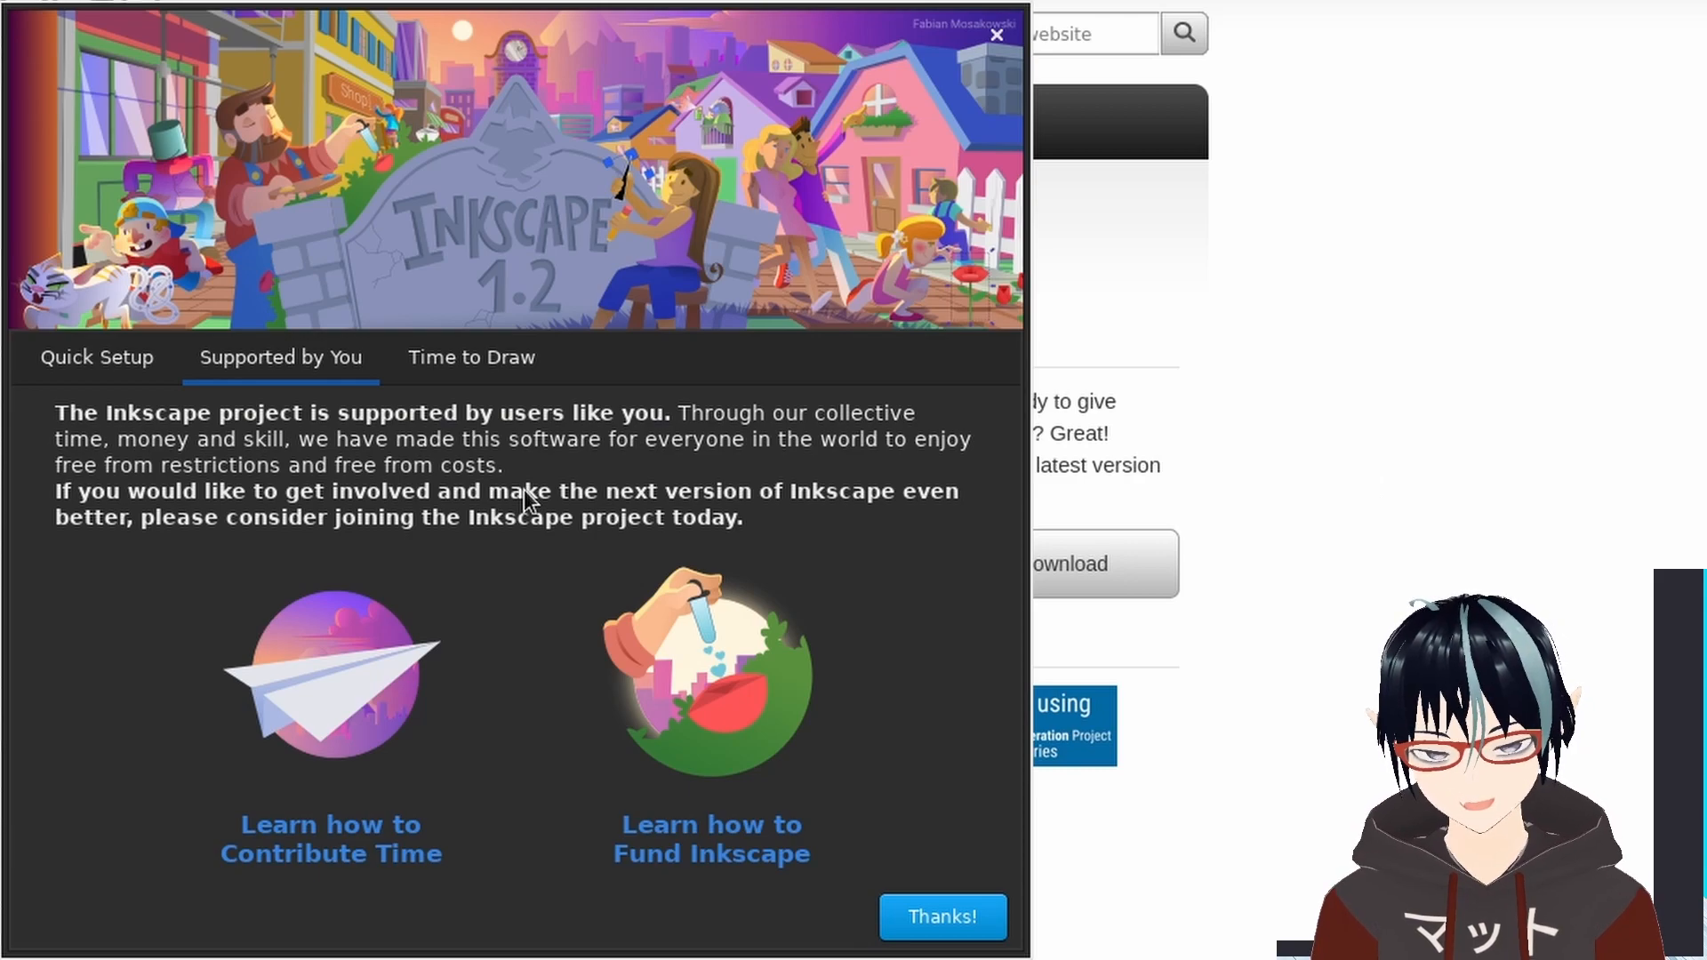
{"action": "left_click", "coordinate": [481, 360]}
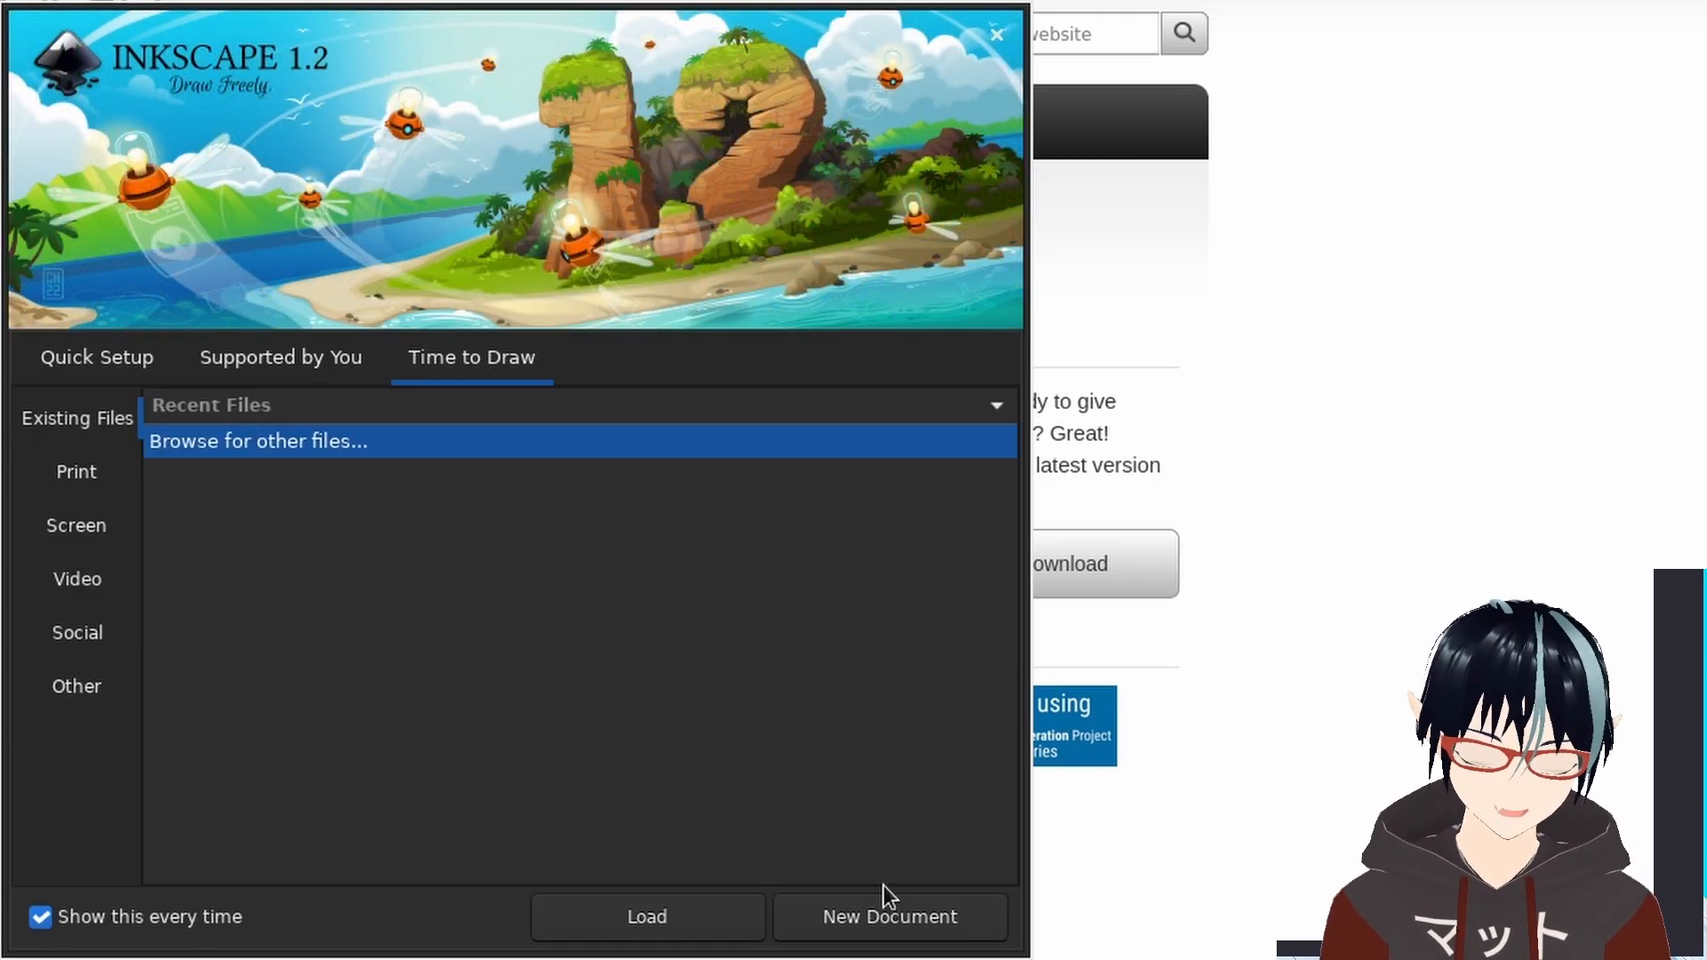
{"action": "left_click", "coordinate": [915, 925]}
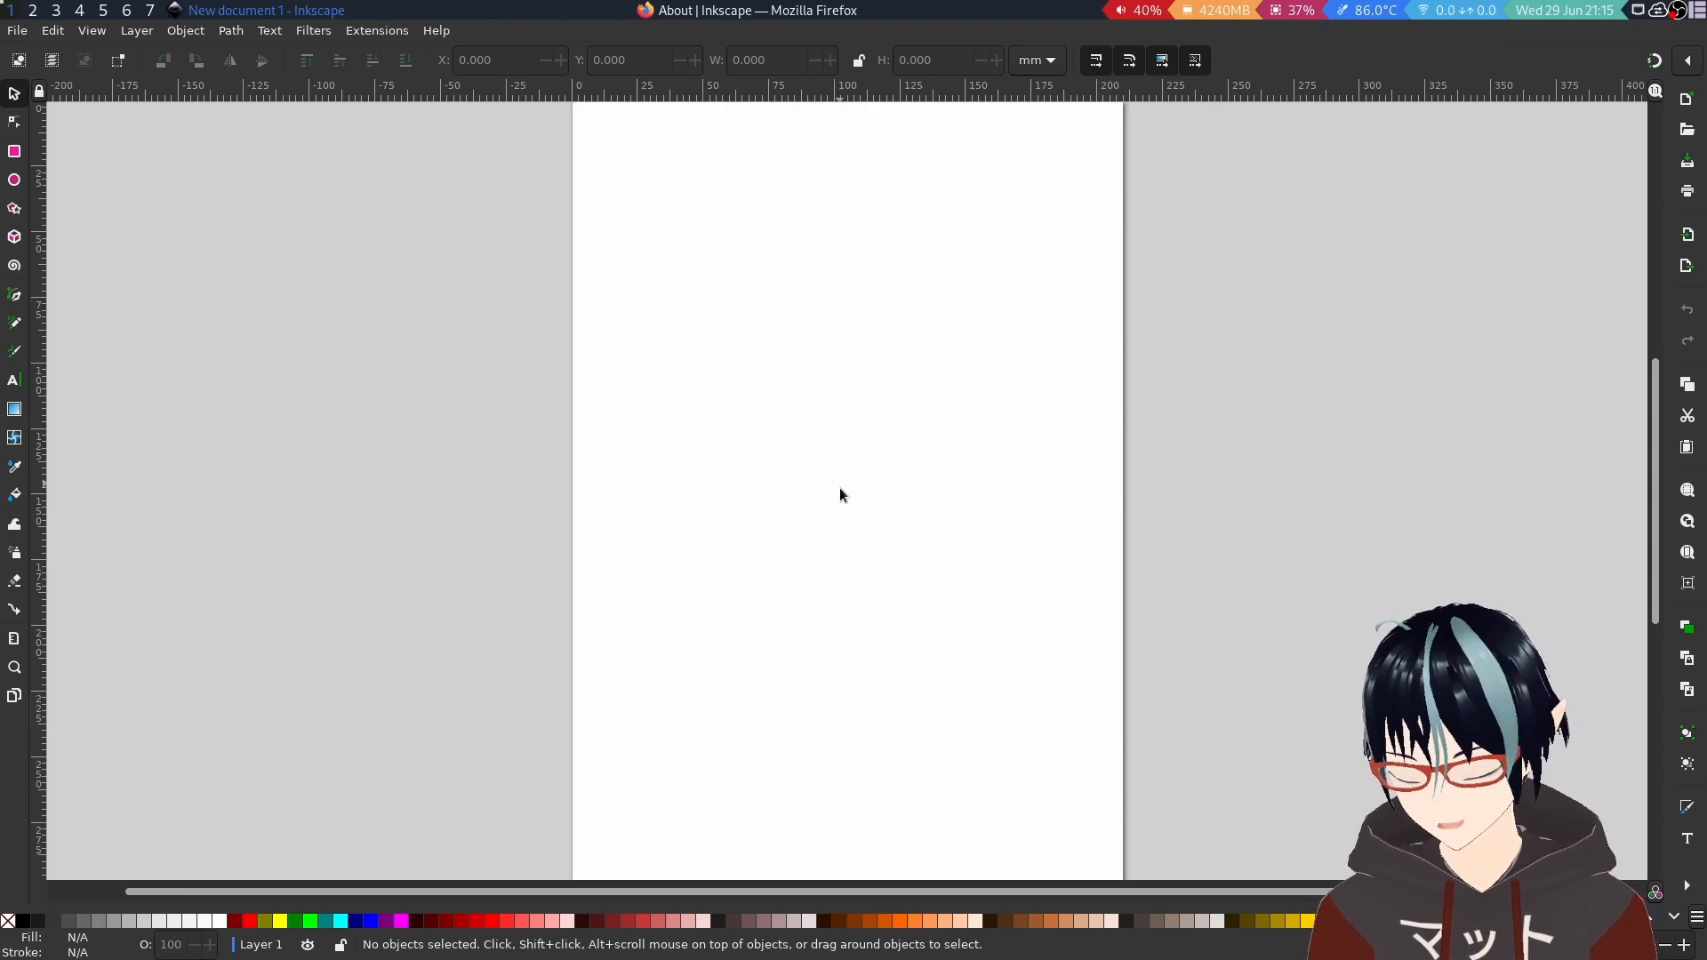
Draw a freehand S-shaped path with the Pencil tool in the middle of the page's upper half.
{"action": "left_click", "coordinate": [14, 326]}
{"action": "mouse_move", "coordinate": [824, 268]}
{"action": "left_mouse_down"}
{"action": "mouse_move", "coordinate": [731, 362]}
{"action": "mouse_move", "coordinate": [831, 463]}
{"action": "mouse_move", "coordinate": [853, 434]}
{"action": "left_mouse_up"}
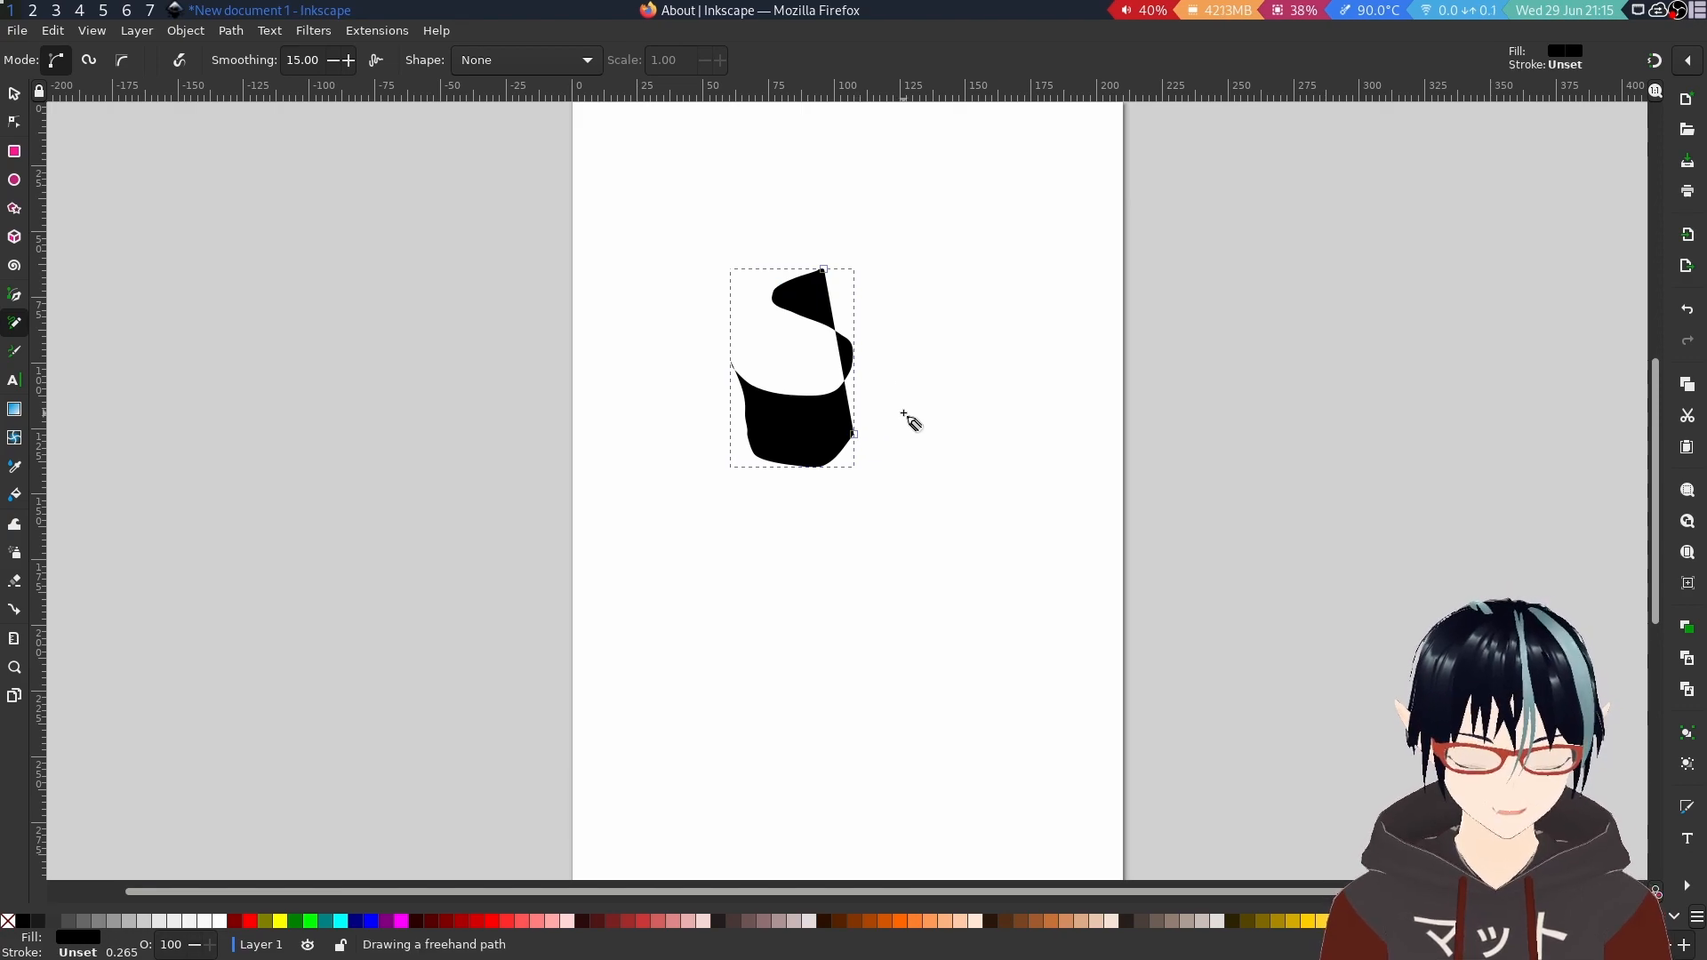
Try a second freehand Pencil path beside the black shape and undo it.
{"action": "mouse_move", "coordinate": [941, 281]}
{"action": "left_mouse_down"}
{"action": "mouse_move", "coordinate": [982, 346]}
{"action": "mouse_move", "coordinate": [880, 425]}
{"action": "mouse_move", "coordinate": [919, 497]}
{"action": "left_mouse_up"}
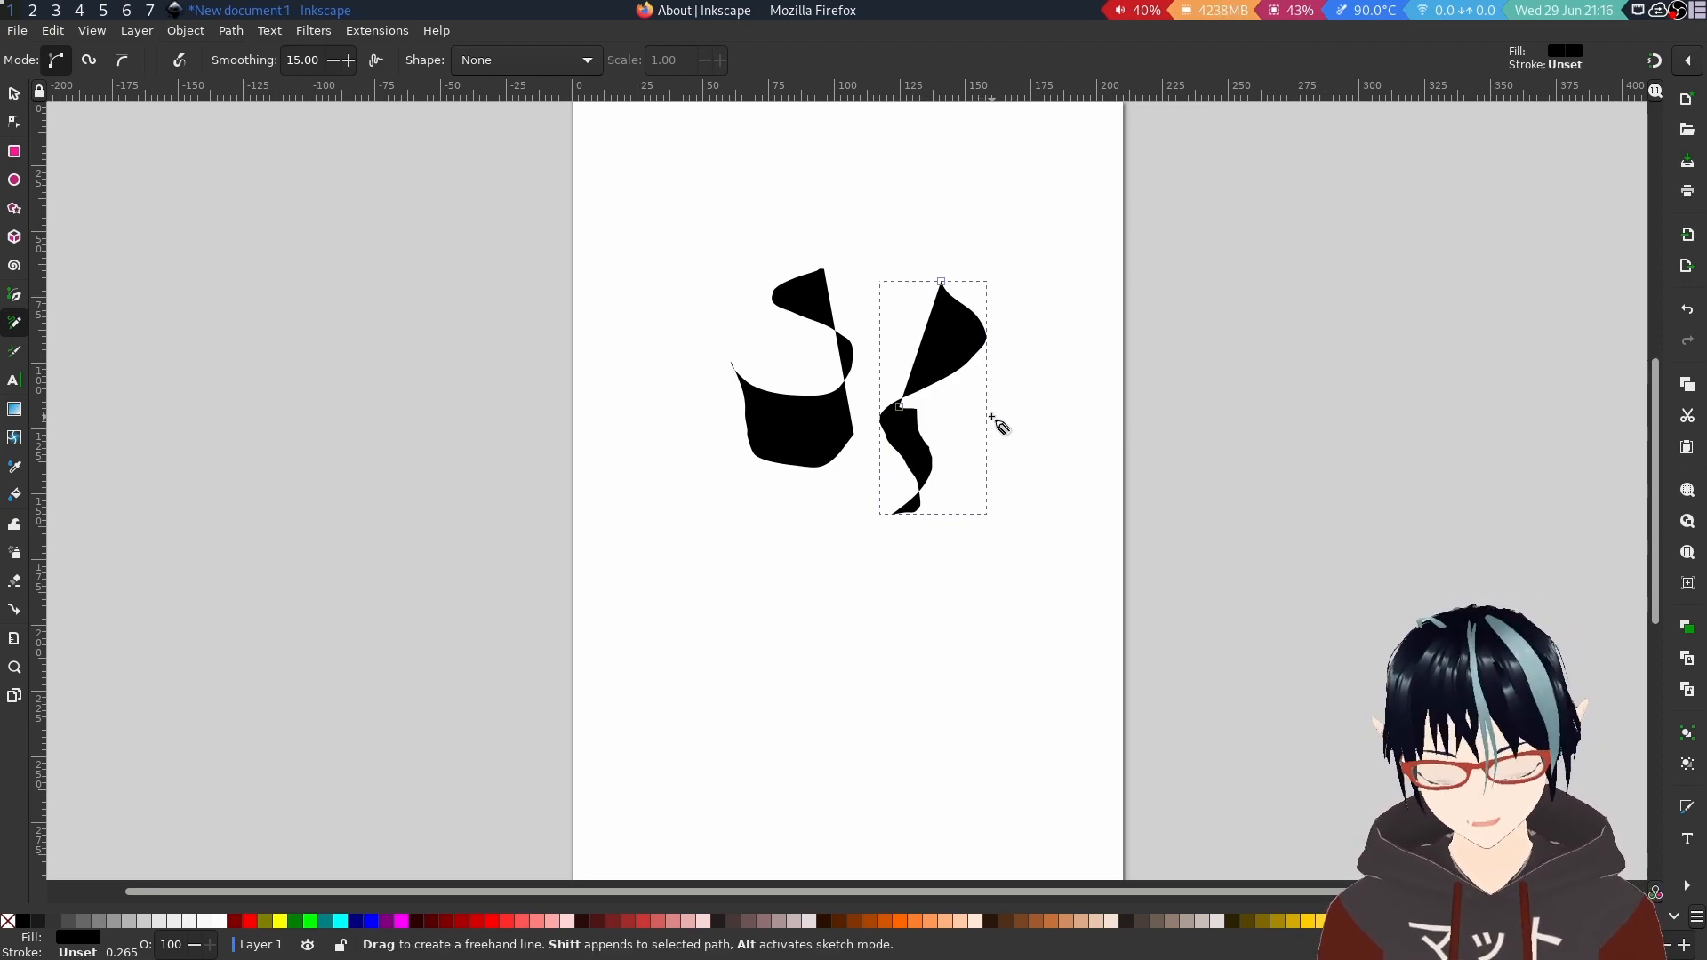
{"action": "key", "text": "ctrl+z"}
{"action": "left_click", "coordinate": [935, 477]}
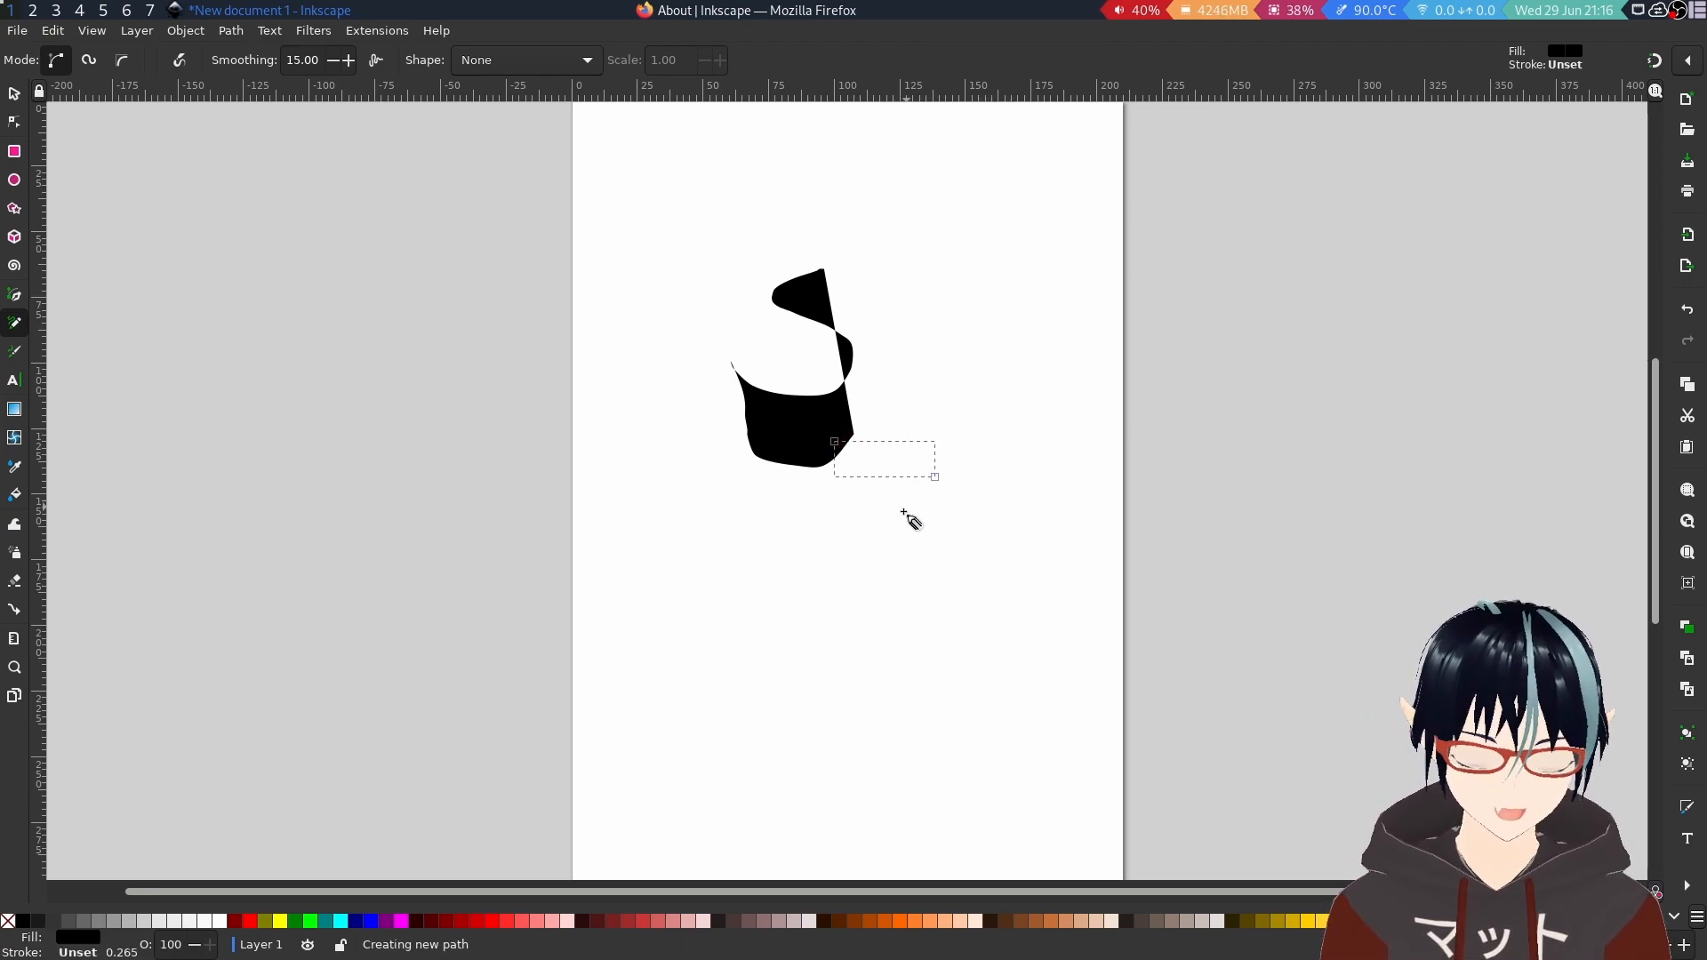
Draw a tall wavy calligraphy stroke beside the black shape and a shorter horizontal wavy stroke below the shape.
{"action": "left_click", "coordinate": [19, 356]}
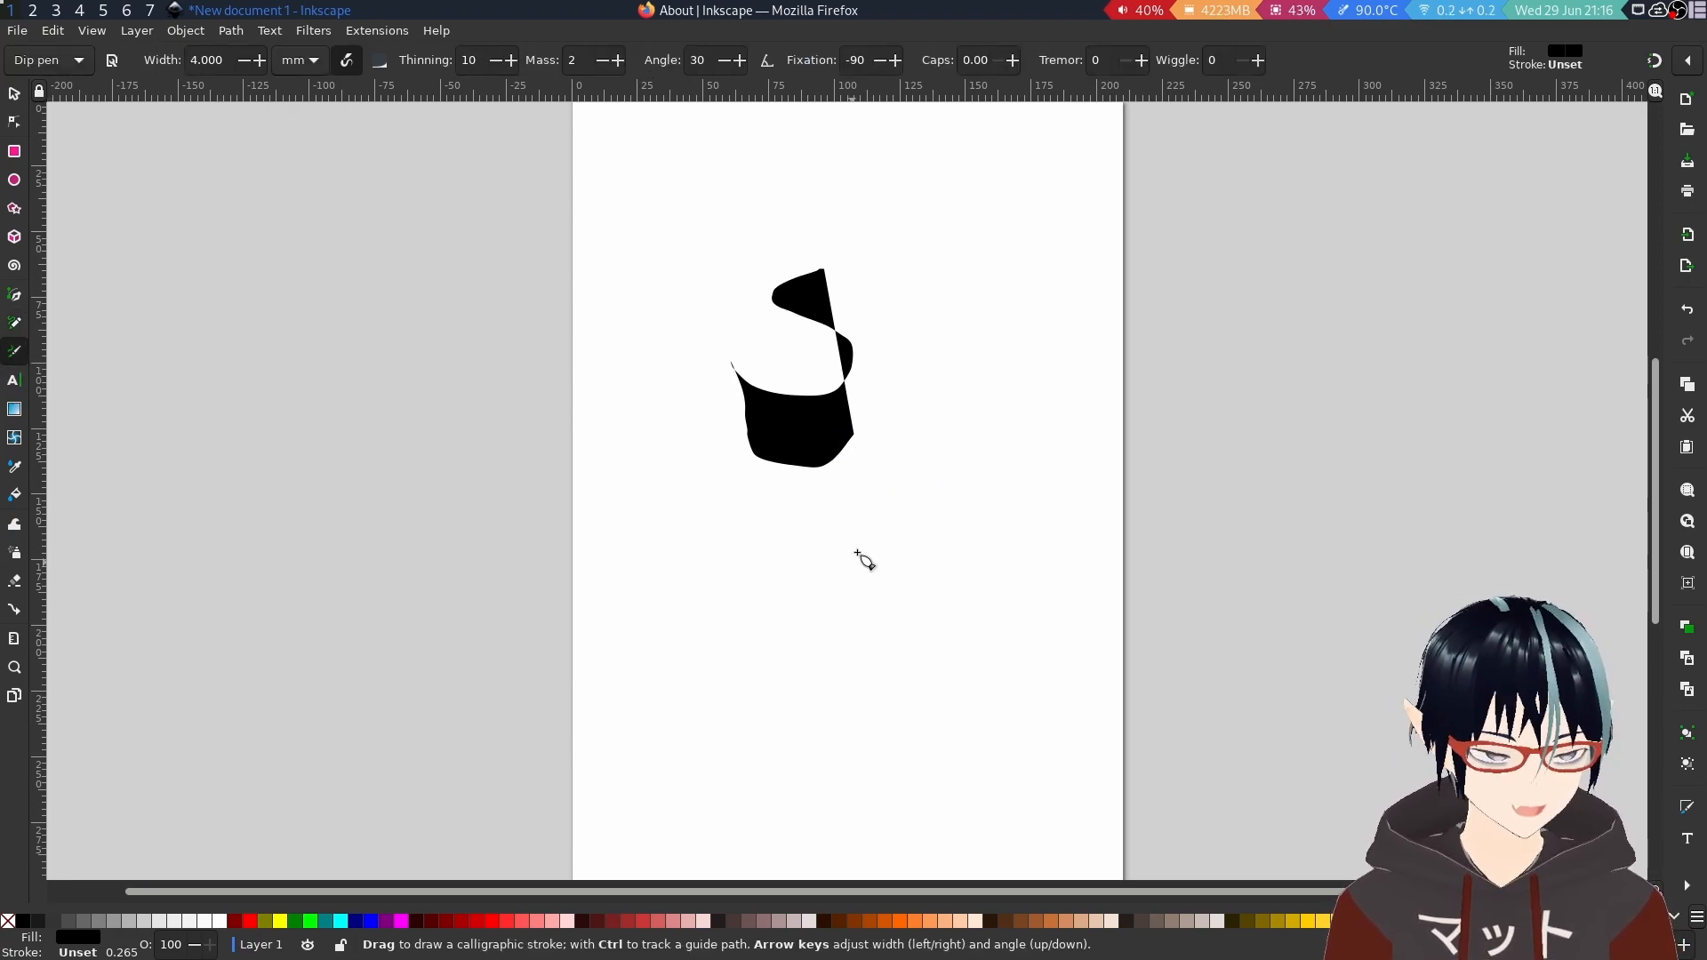
{"action": "mouse_move", "coordinate": [1019, 336]}
{"action": "left_mouse_down"}
{"action": "mouse_move", "coordinate": [1035, 385]}
{"action": "mouse_move", "coordinate": [1000, 415]}
{"action": "left_mouse_up"}
{"action": "left_click_drag", "start_coordinate": [1015, 531], "coordinate": [963, 549]}
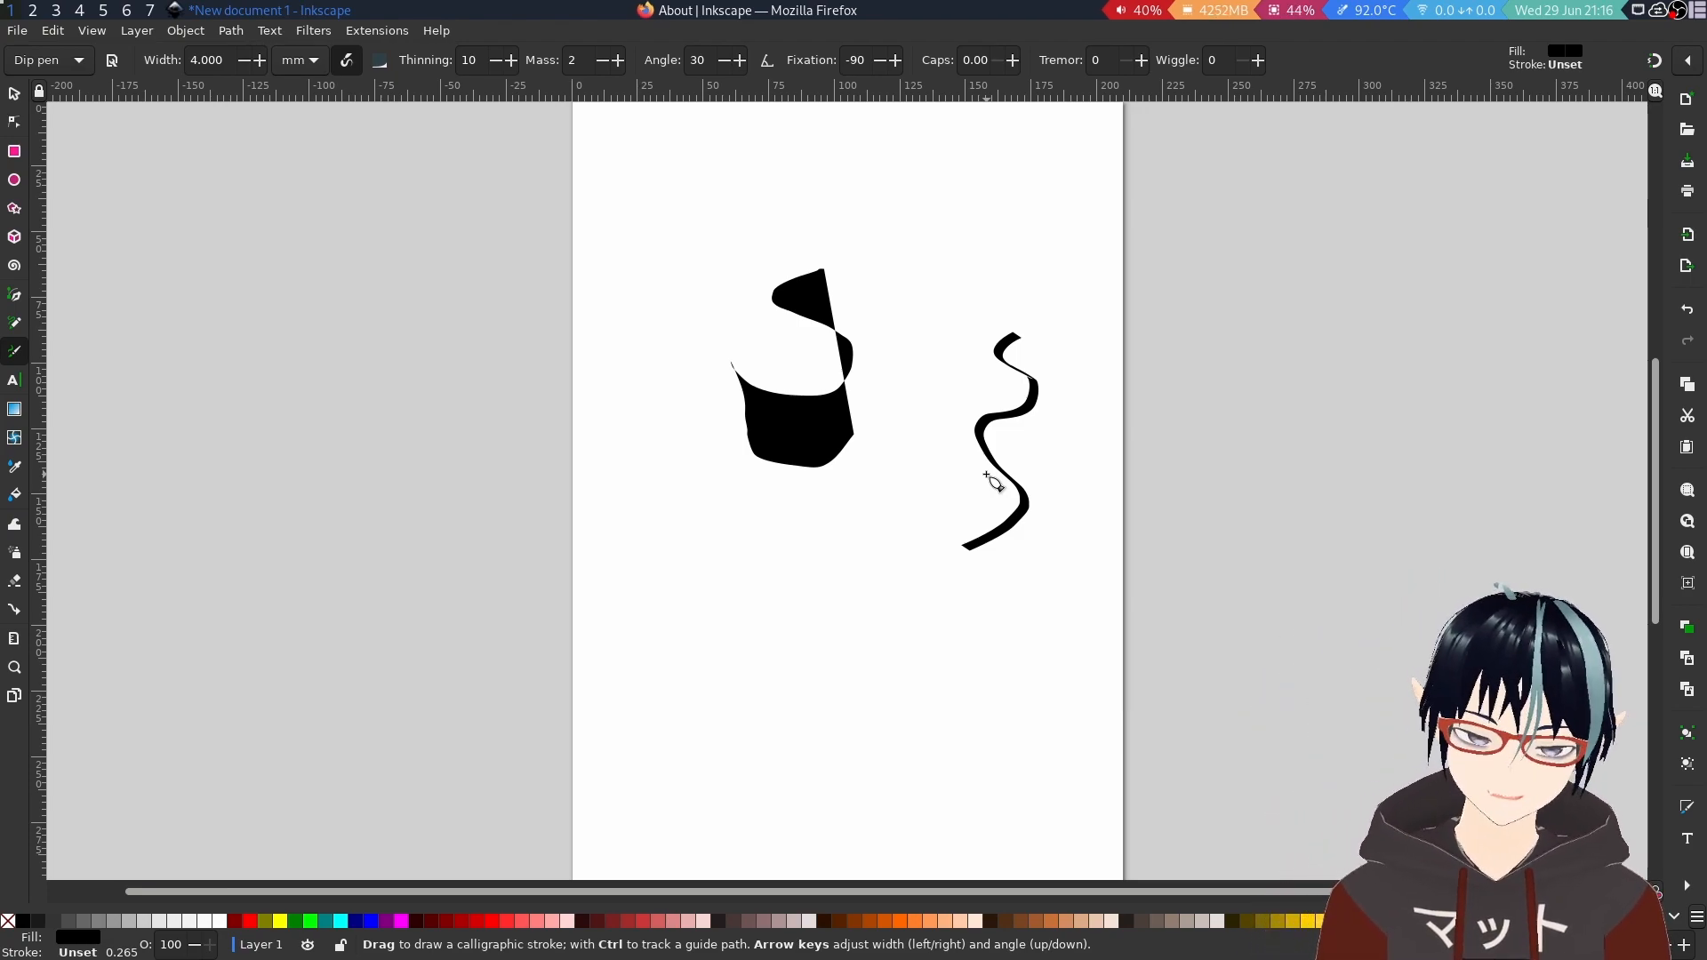
{"action": "mouse_move", "coordinate": [640, 434]}
{"action": "left_mouse_down"}
{"action": "mouse_move", "coordinate": [697, 481]}
{"action": "mouse_move", "coordinate": [592, 456]}
{"action": "mouse_move", "coordinate": [653, 444]}
{"action": "left_mouse_up"}
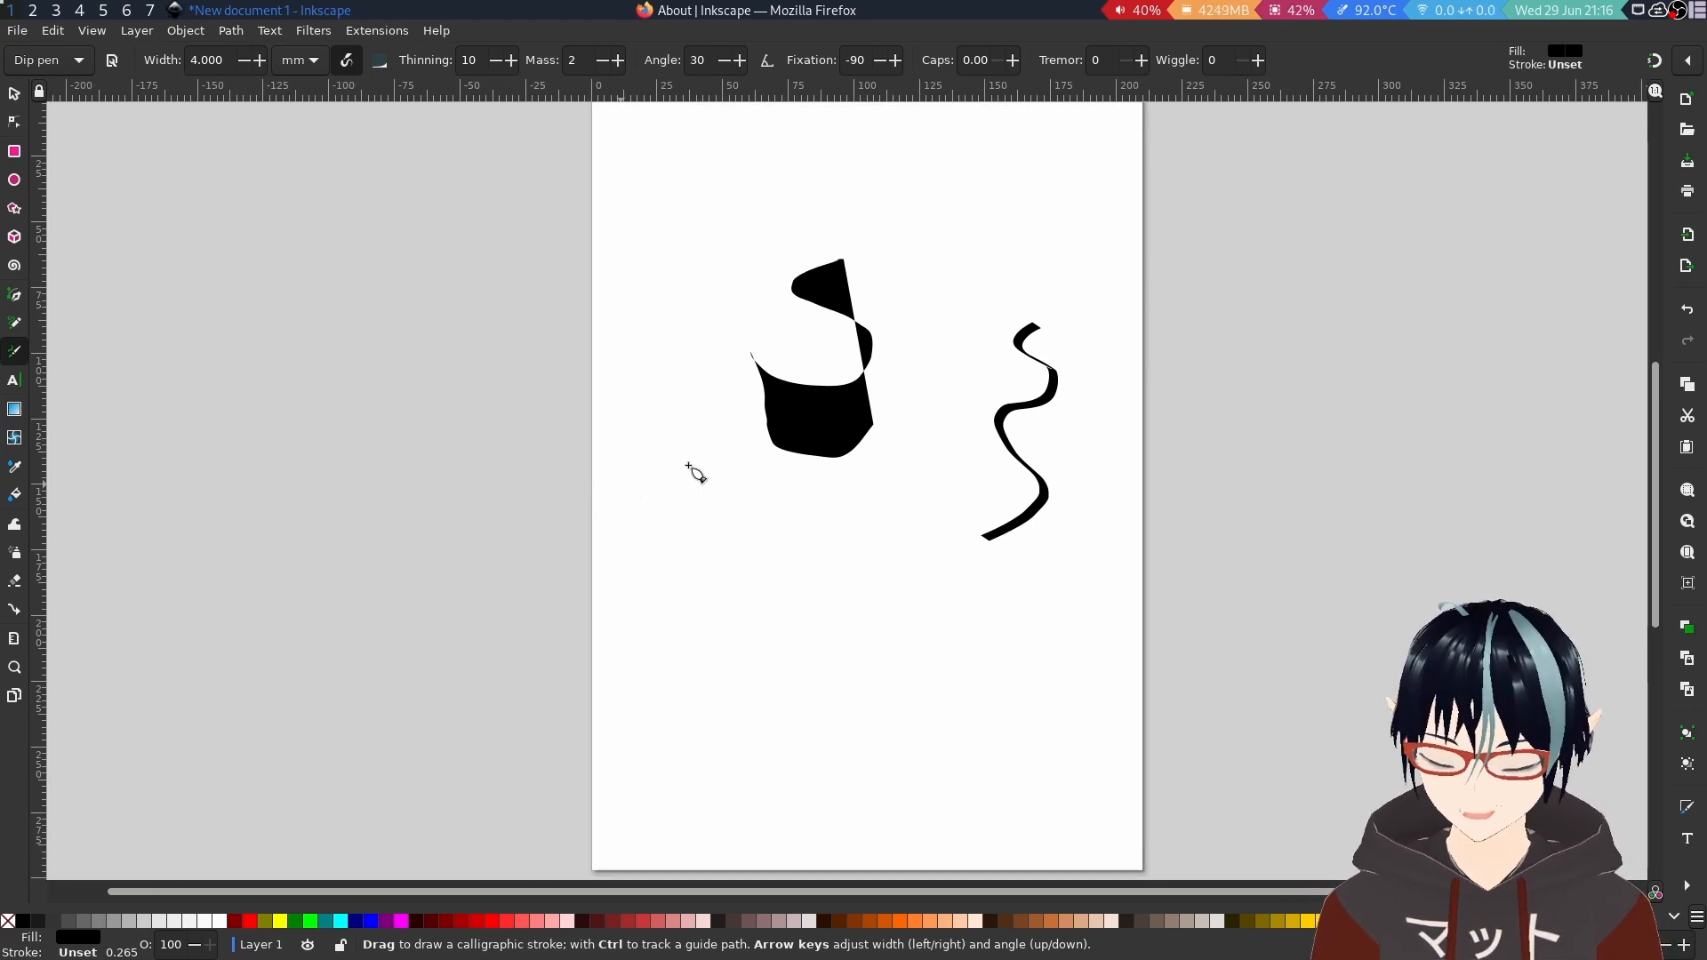
{"action": "mouse_move", "coordinate": [729, 555]}
{"action": "left_mouse_down"}
{"action": "mouse_move", "coordinate": [763, 540]}
{"action": "mouse_move", "coordinate": [779, 565]}
{"action": "mouse_move", "coordinate": [832, 560]}
{"action": "mouse_move", "coordinate": [862, 583]}
{"action": "left_mouse_up"}
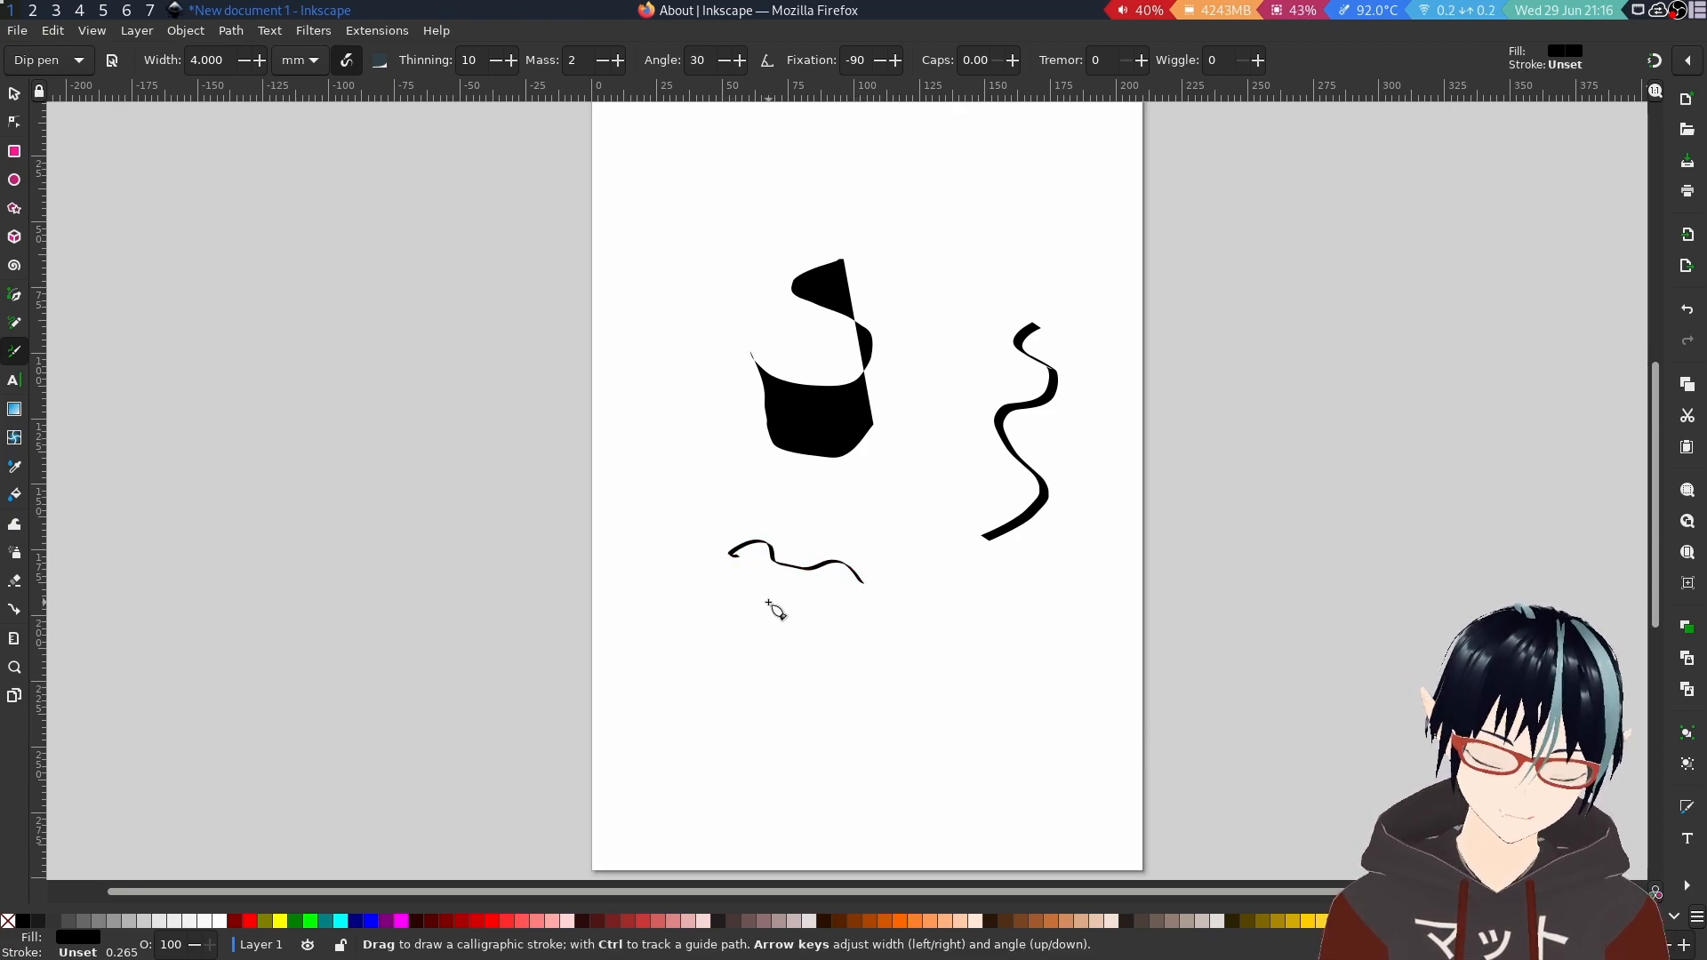
Handwrite the word "subscribe" in calligraphy strokes below the short wavy stroke.
{"action": "mouse_move", "coordinate": [717, 613]}
{"action": "left_mouse_down"}
{"action": "mouse_move", "coordinate": [702, 644]}
{"action": "mouse_move", "coordinate": [783, 613]}
{"action": "mouse_move", "coordinate": [822, 633]}
{"action": "left_mouse_up"}
{"action": "mouse_move", "coordinate": [864, 612]}
{"action": "left_mouse_down"}
{"action": "mouse_move", "coordinate": [855, 629]}
{"action": "mouse_move", "coordinate": [1005, 616]}
{"action": "left_mouse_up"}
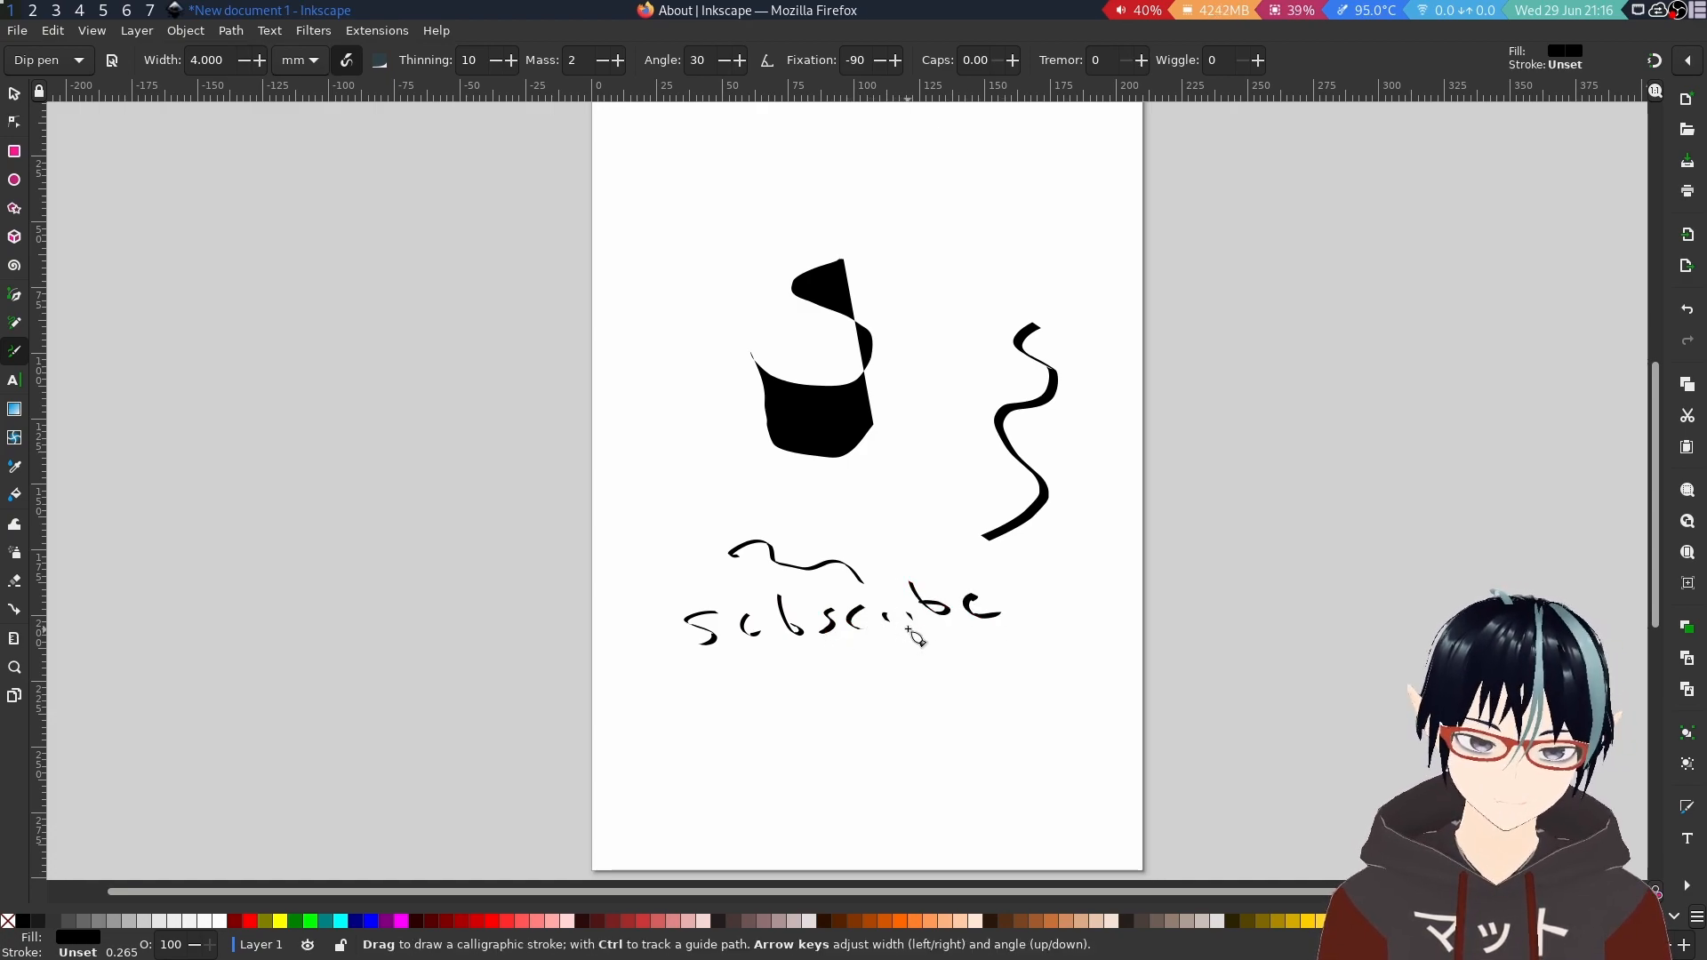
{"action": "mouse_move", "coordinate": [891, 611]}
{"action": "left_mouse_down"}
{"action": "mouse_move", "coordinate": [886, 627]}
{"action": "mouse_move", "coordinate": [912, 619]}
{"action": "left_mouse_up"}
Handwrite "like" below the word "subscribe" and draw a thumbs-up hand beside it.
{"action": "mouse_move", "coordinate": [832, 660]}
{"action": "left_mouse_down"}
{"action": "mouse_move", "coordinate": [833, 705]}
{"action": "mouse_move", "coordinate": [871, 682]}
{"action": "left_mouse_up"}
{"action": "left_click_drag", "start_coordinate": [879, 672], "coordinate": [912, 687]}
{"action": "mouse_move", "coordinate": [960, 632]}
{"action": "left_mouse_down"}
{"action": "mouse_move", "coordinate": [1046, 685]}
{"action": "mouse_move", "coordinate": [962, 692]}
{"action": "mouse_move", "coordinate": [953, 649]}
{"action": "mouse_move", "coordinate": [1040, 677]}
{"action": "left_mouse_up"}
{"action": "left_click_drag", "start_coordinate": [998, 691], "coordinate": [1044, 690]}
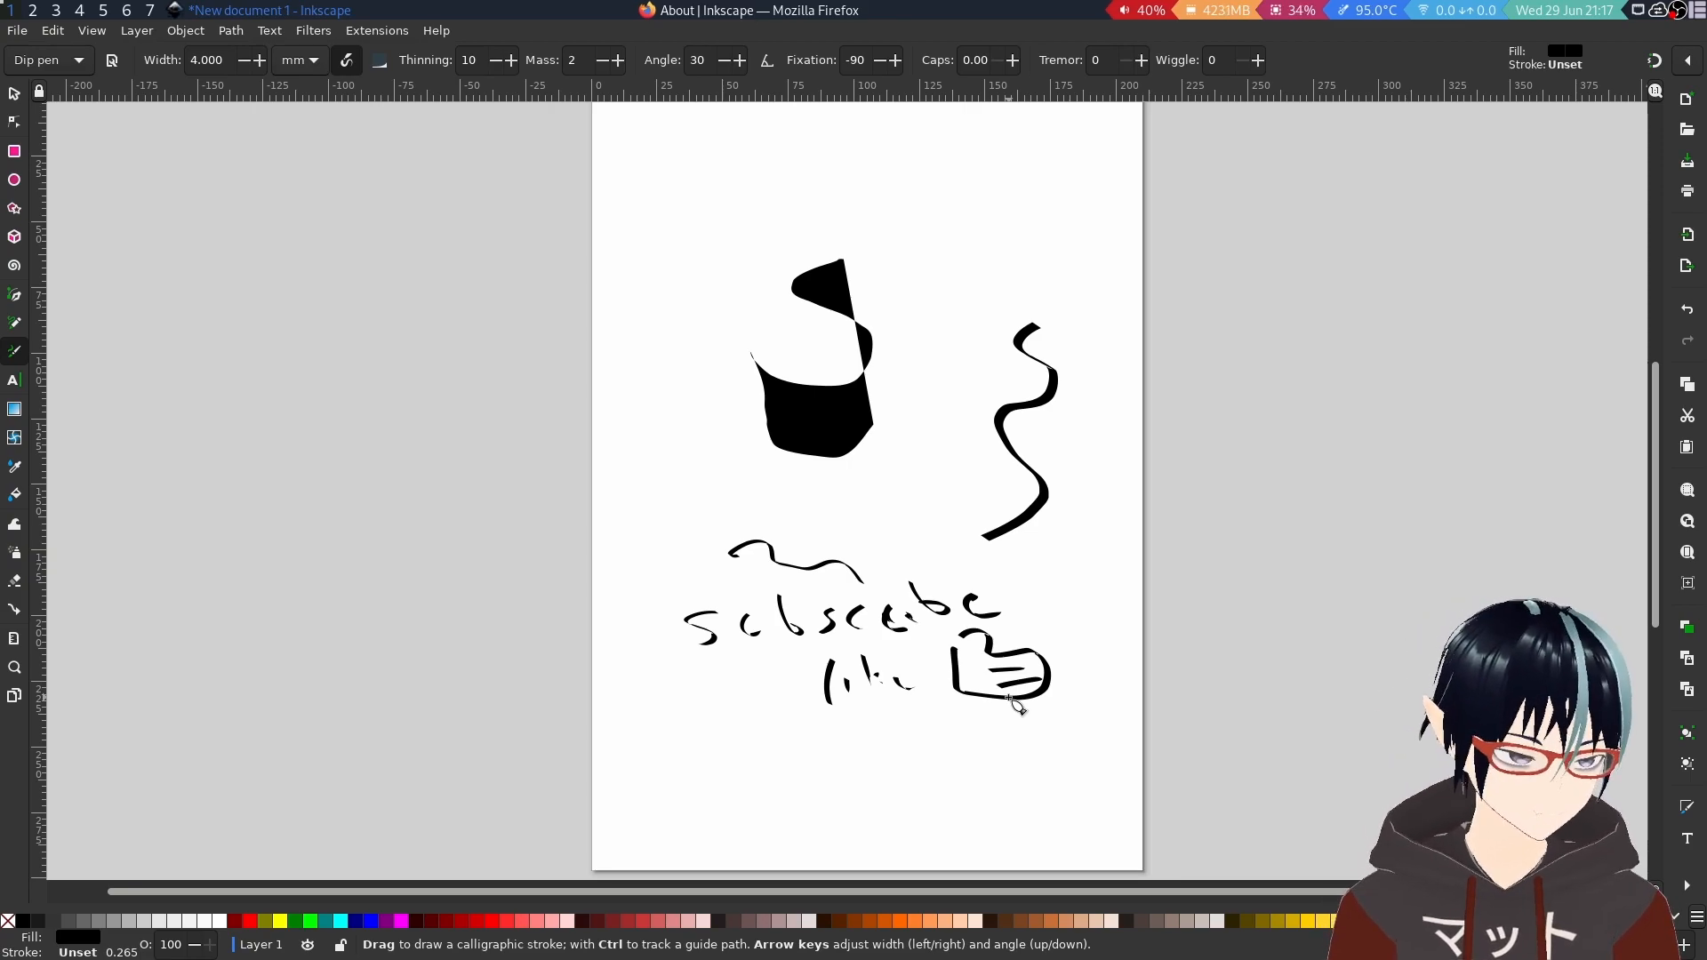
Switch to the new-pic.xcf image in GIMP and look through its layer list.
{"action": "key", "text": "super+2"}
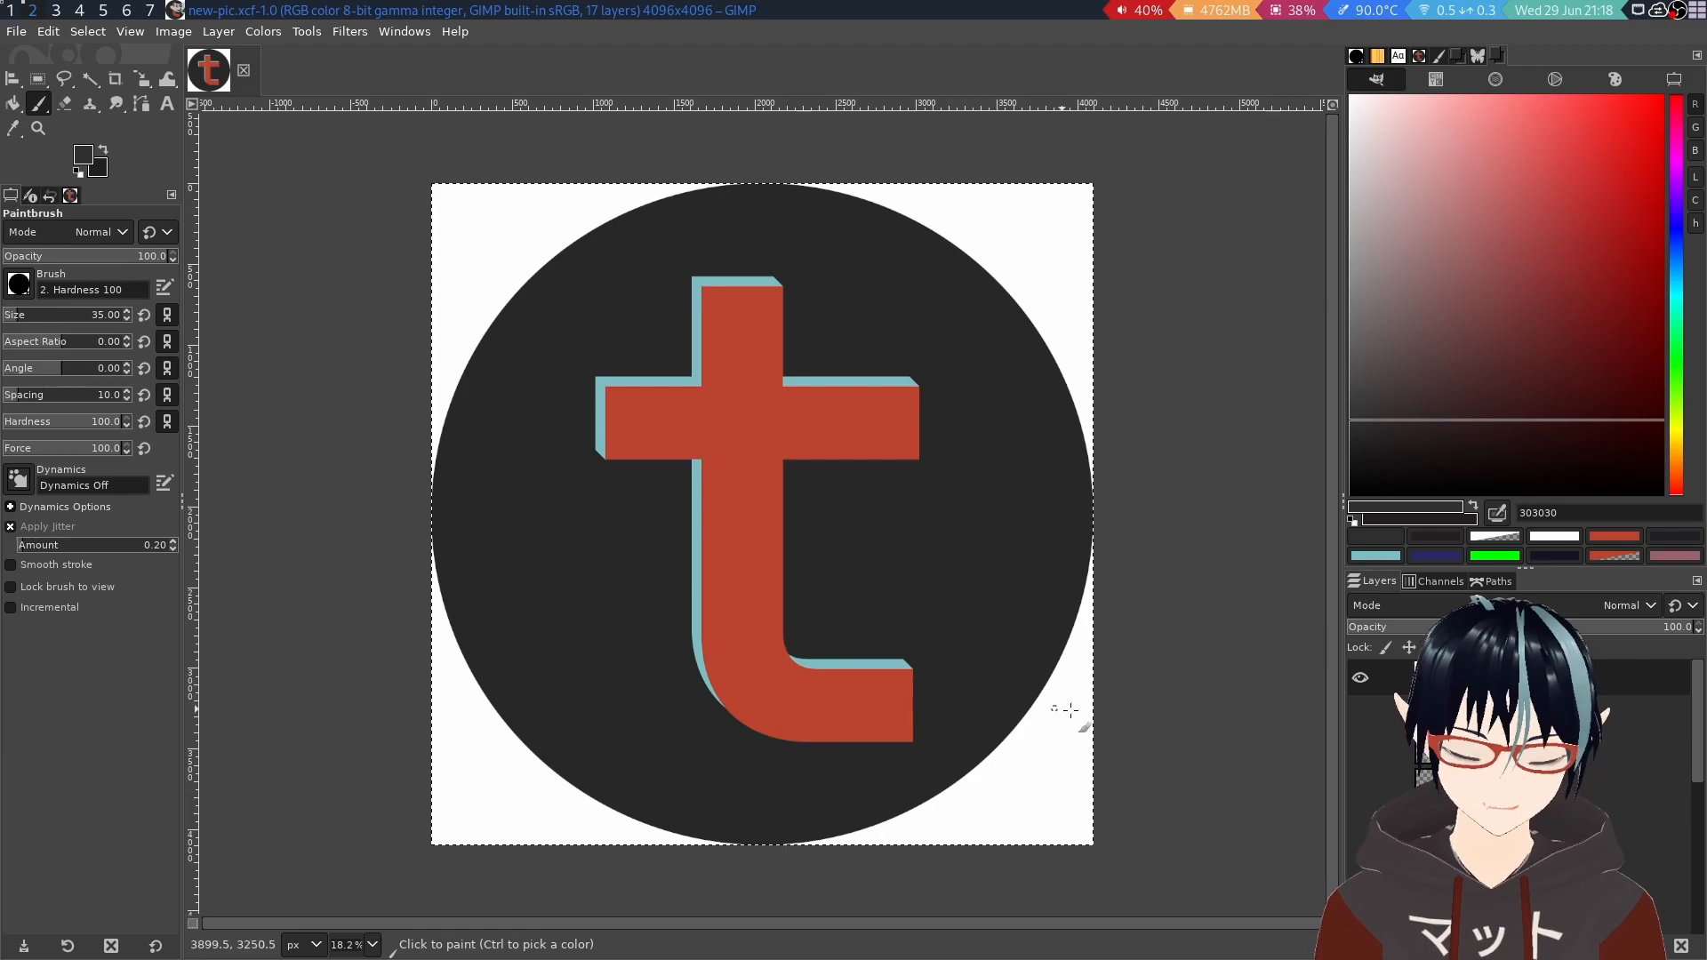
{"action": "scroll", "coordinate": [1520, 800], "scroll_direction": "down", "scroll_amount": 5}
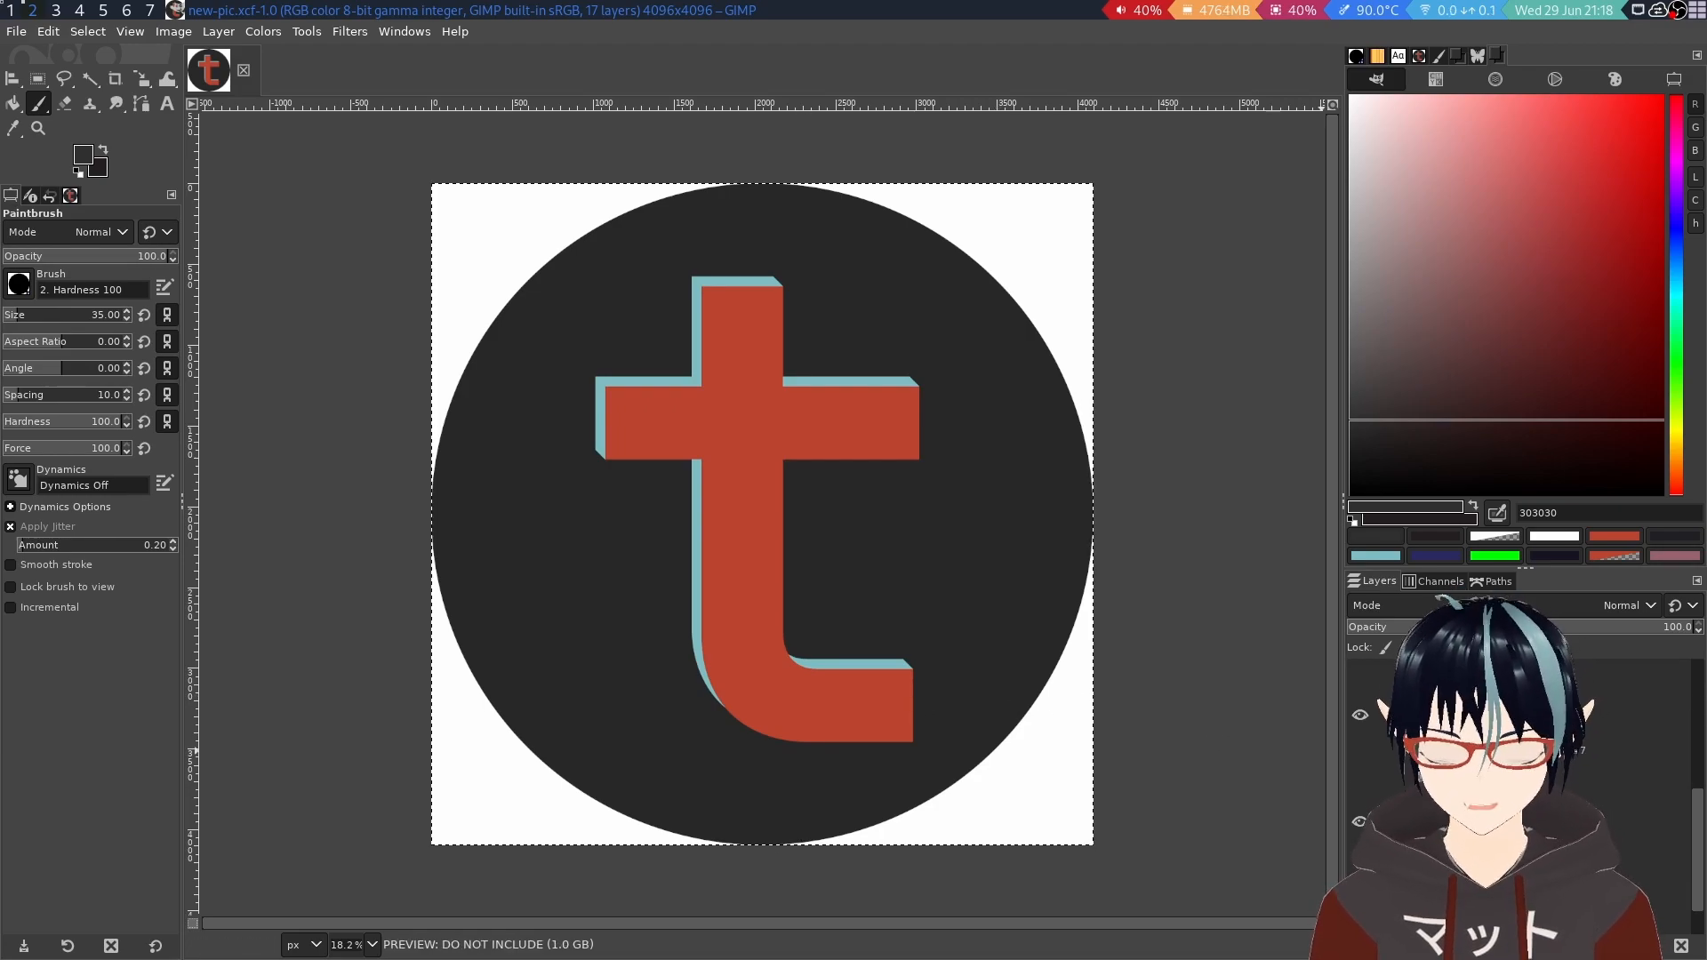
{"action": "scroll", "coordinate": [1520, 800], "scroll_direction": "up", "scroll_amount": 3}
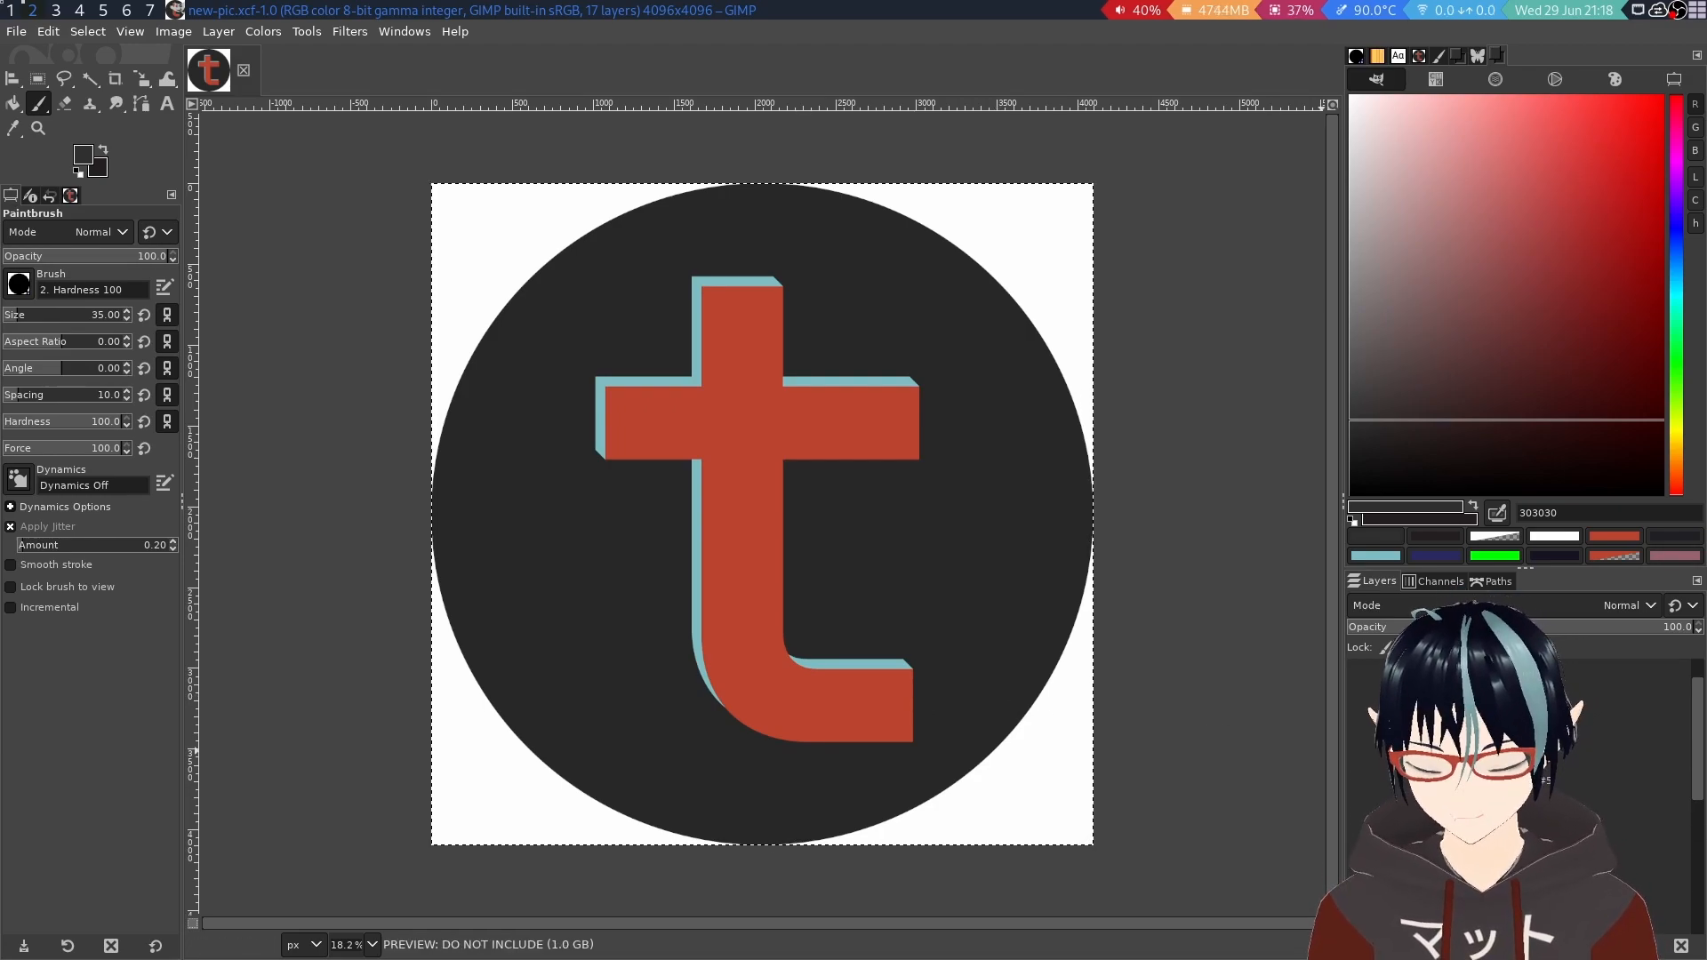
{"action": "scroll", "coordinate": [1520, 800], "scroll_direction": "down", "scroll_amount": 3}
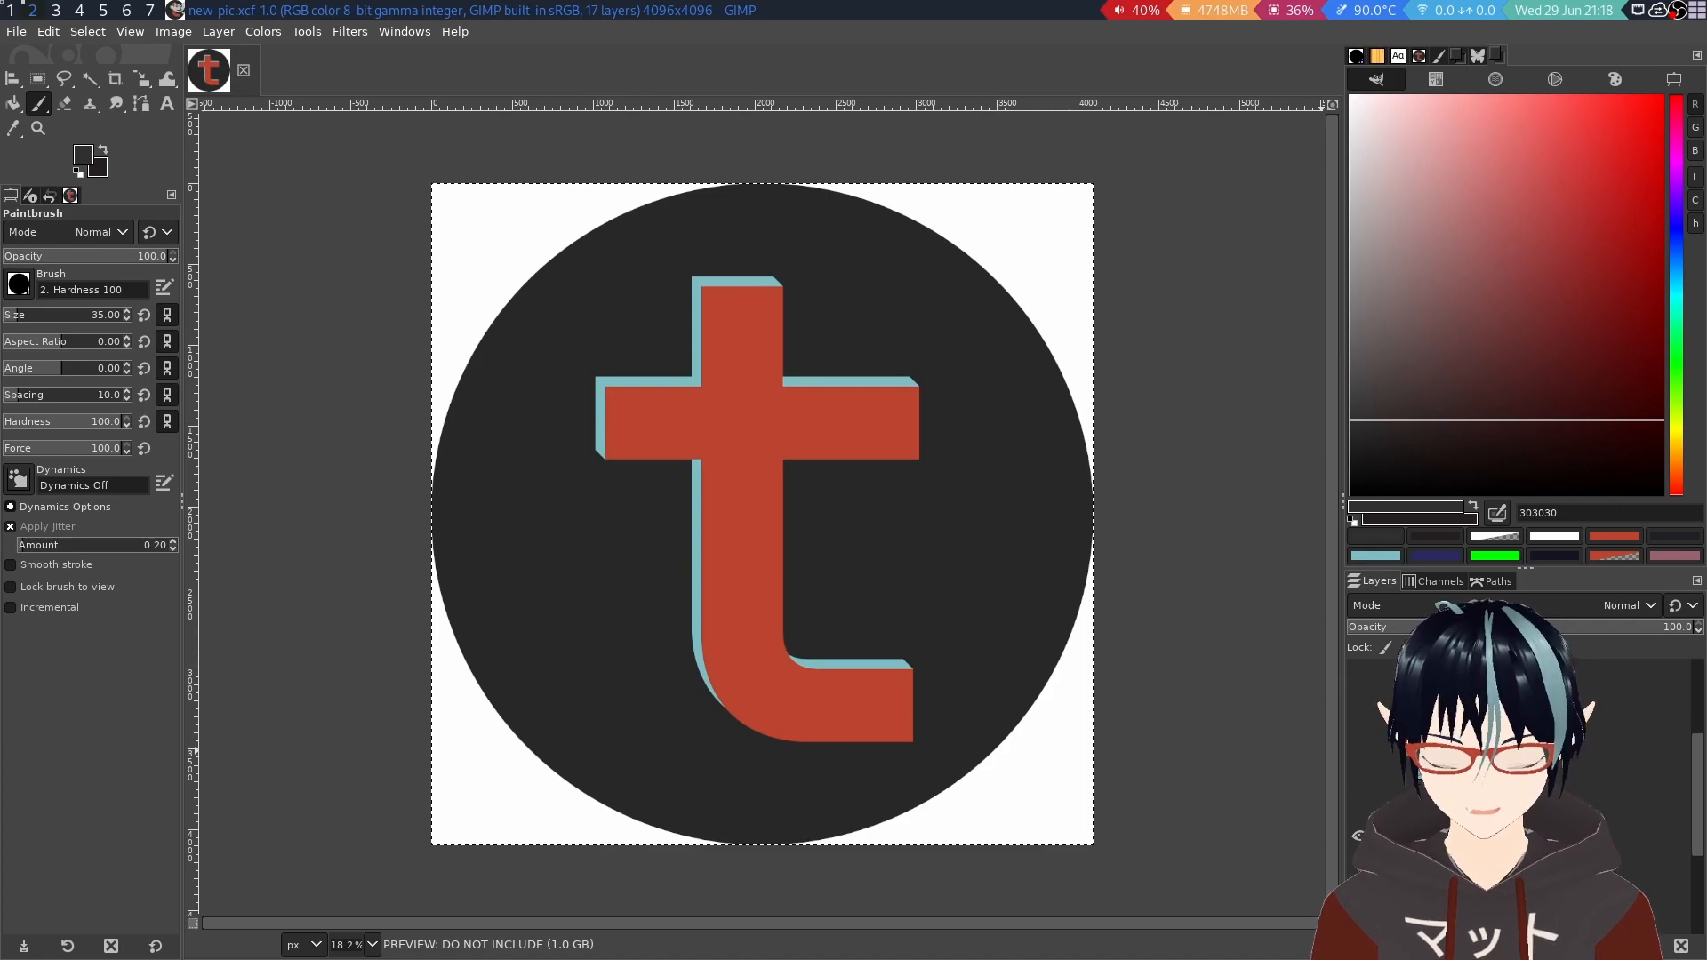
{"action": "scroll", "coordinate": [1520, 800], "scroll_direction": "down", "scroll_amount": 3}
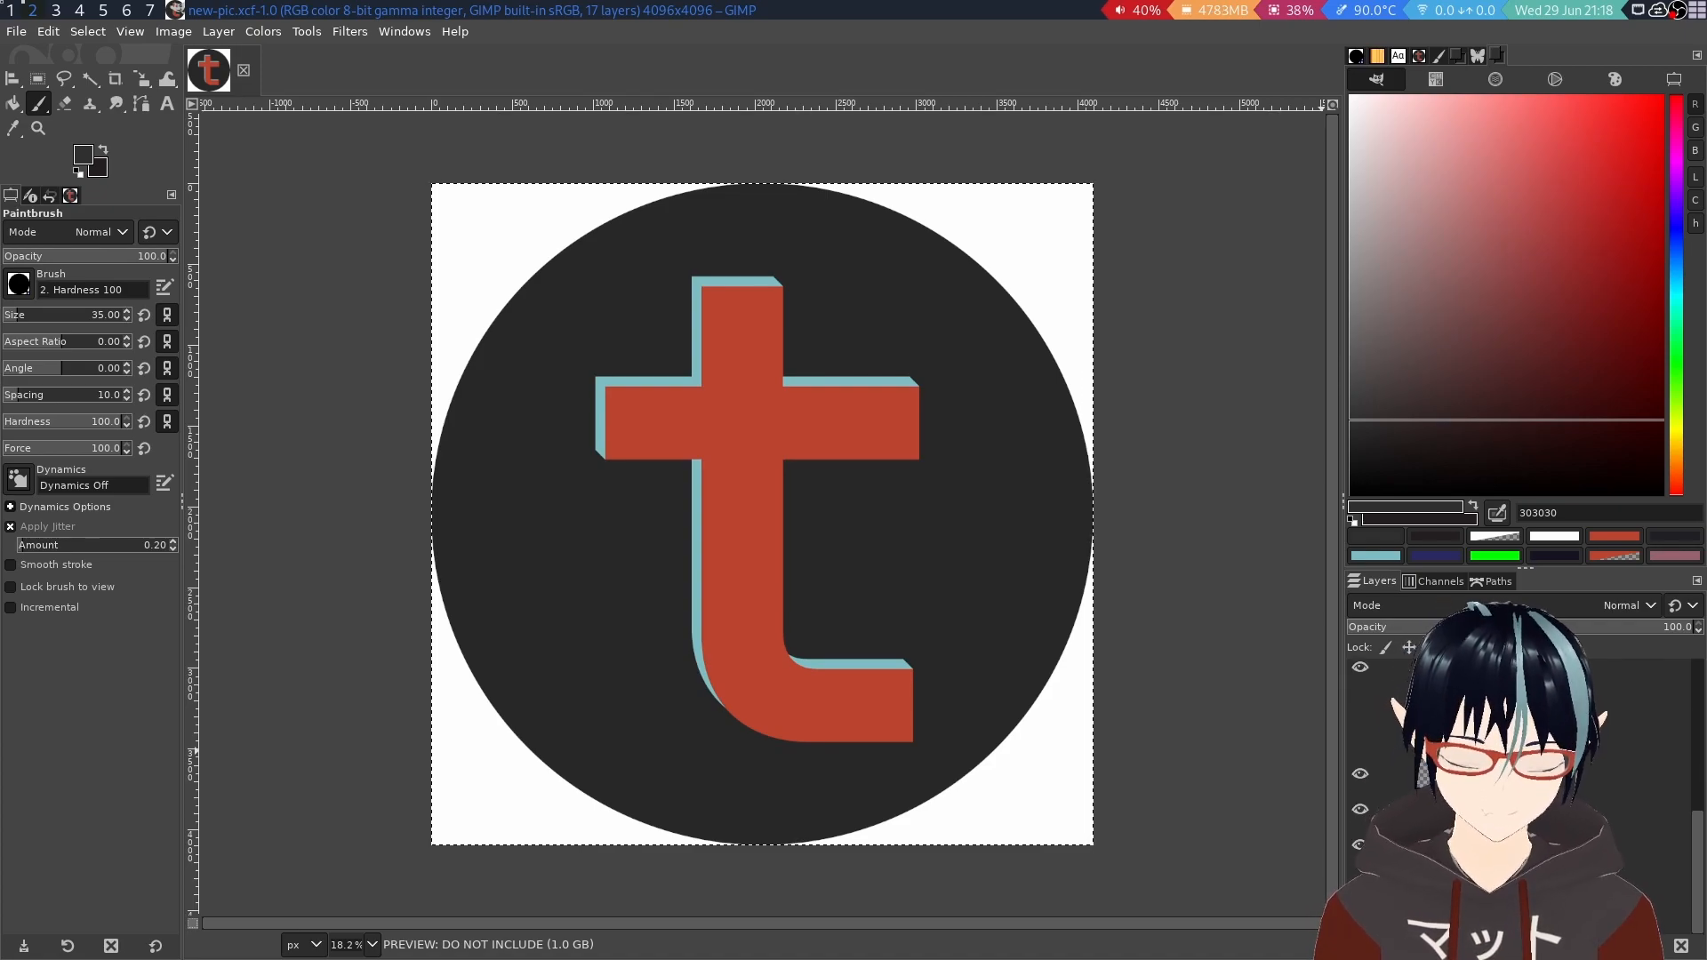
Hide and show the red letter t layer to inspect it, and look over the other layers.
{"action": "left_click", "coordinate": [1520, 809]}
{"action": "left_click", "coordinate": [1361, 809]}
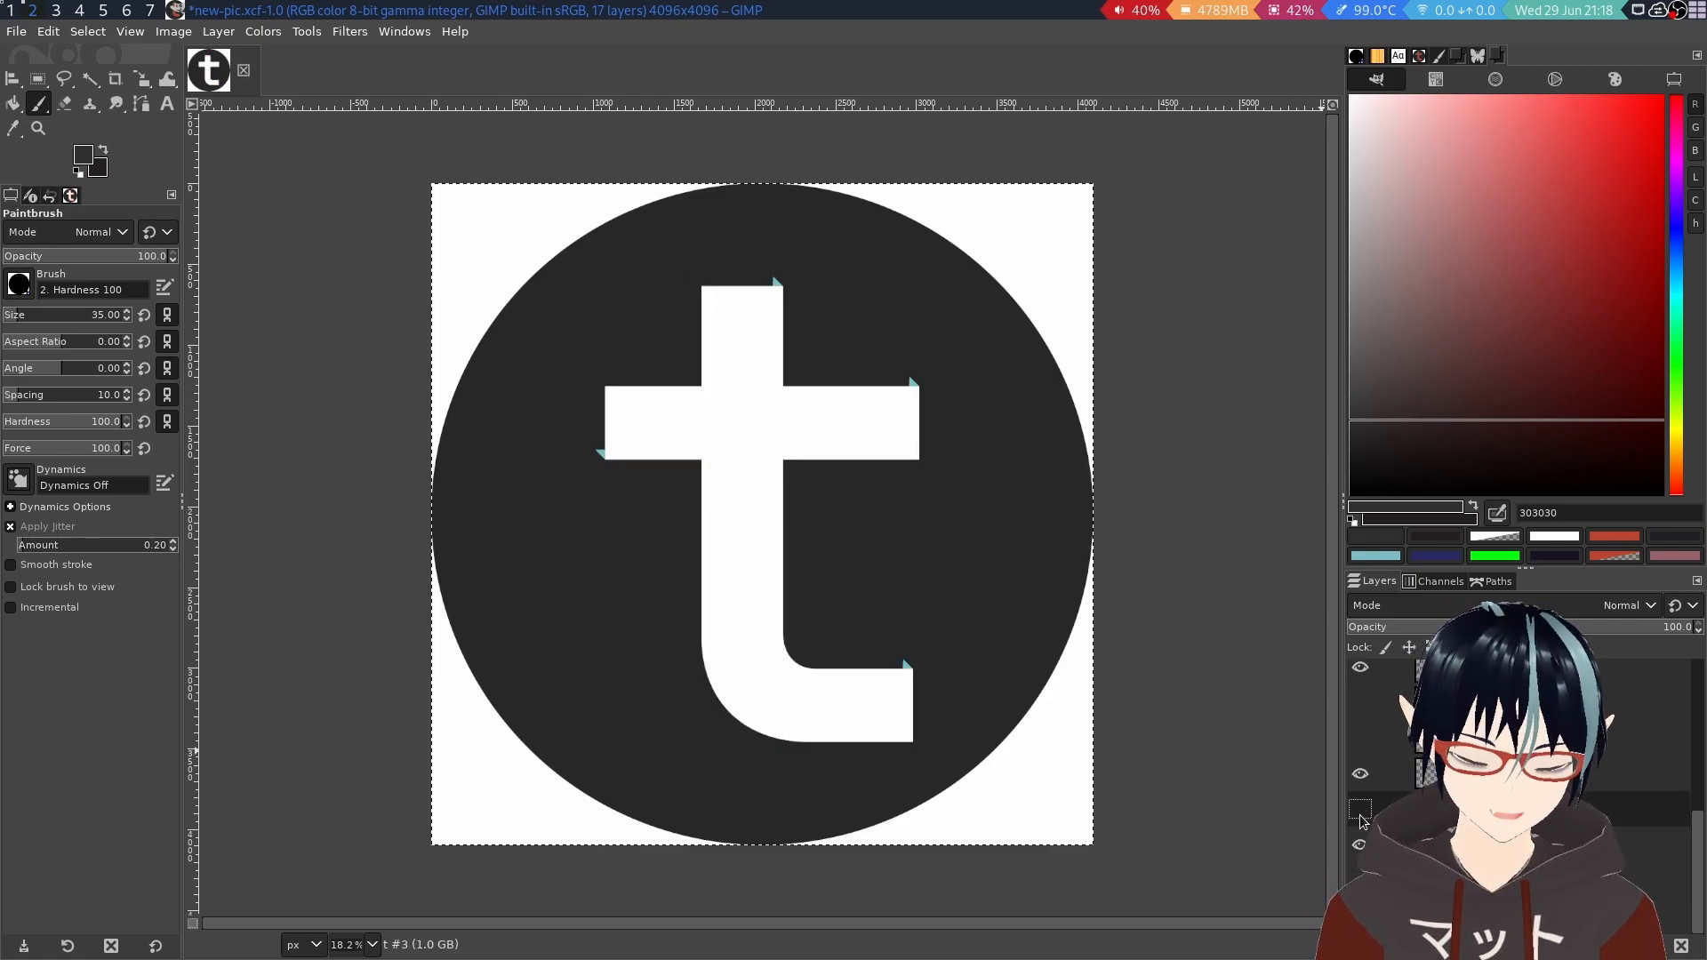
{"action": "left_click", "coordinate": [1360, 809]}
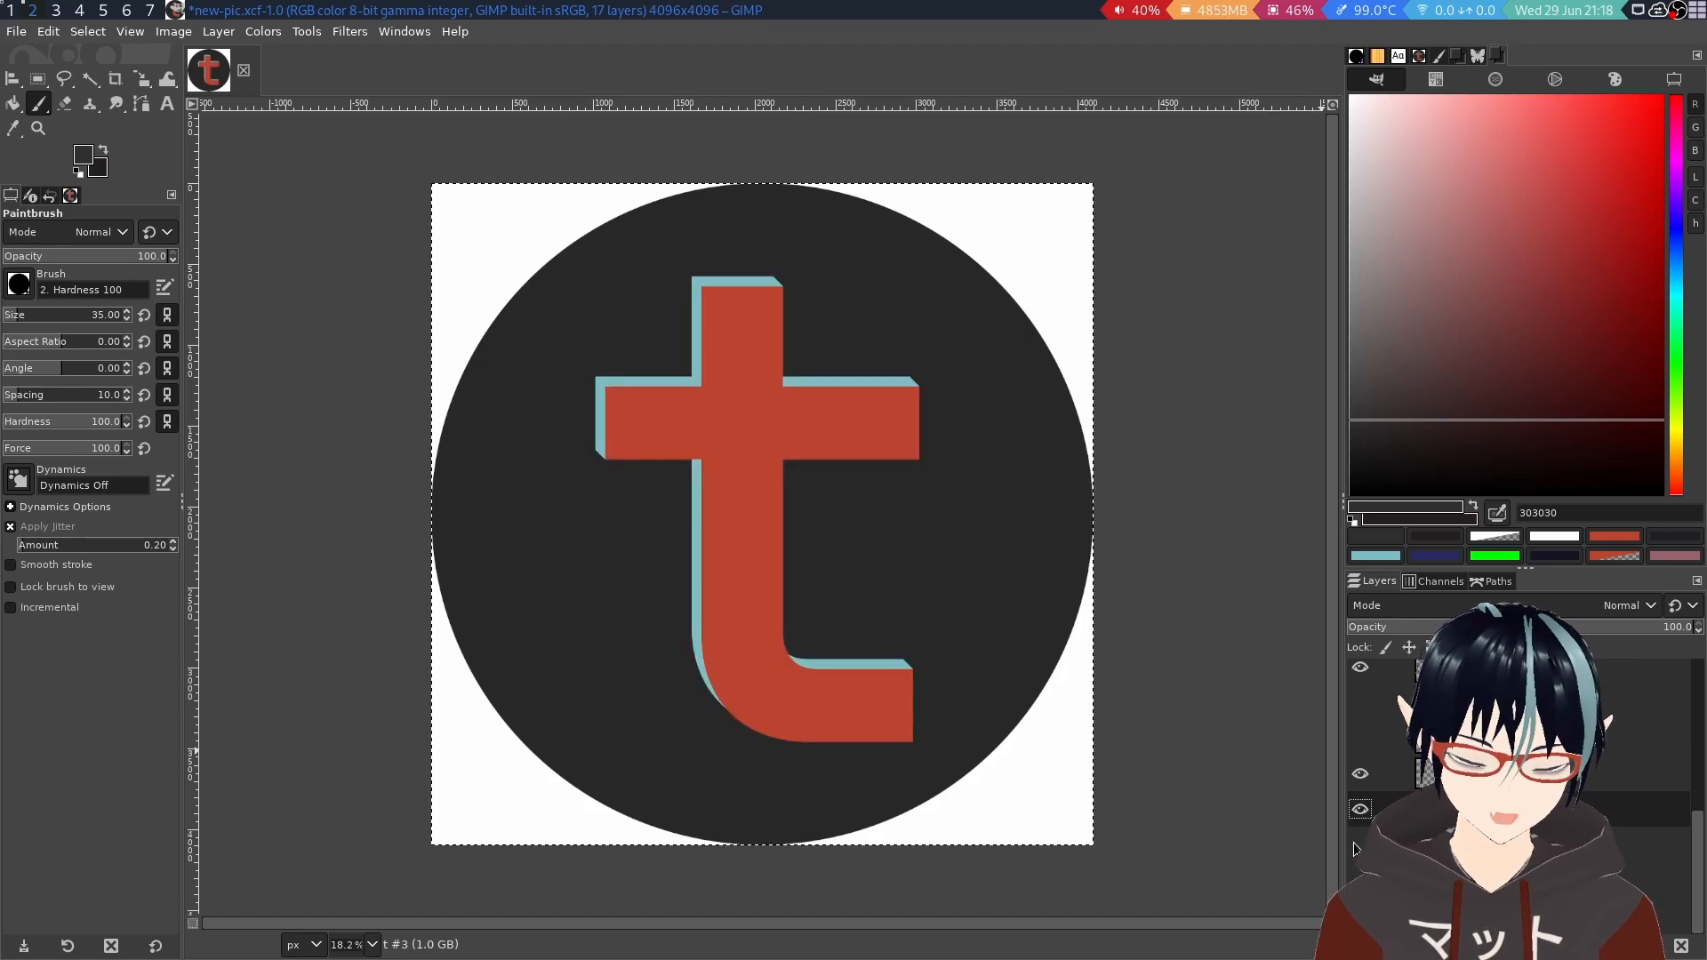
{"action": "scroll", "coordinate": [1355, 849], "scroll_direction": "up", "scroll_amount": 3}
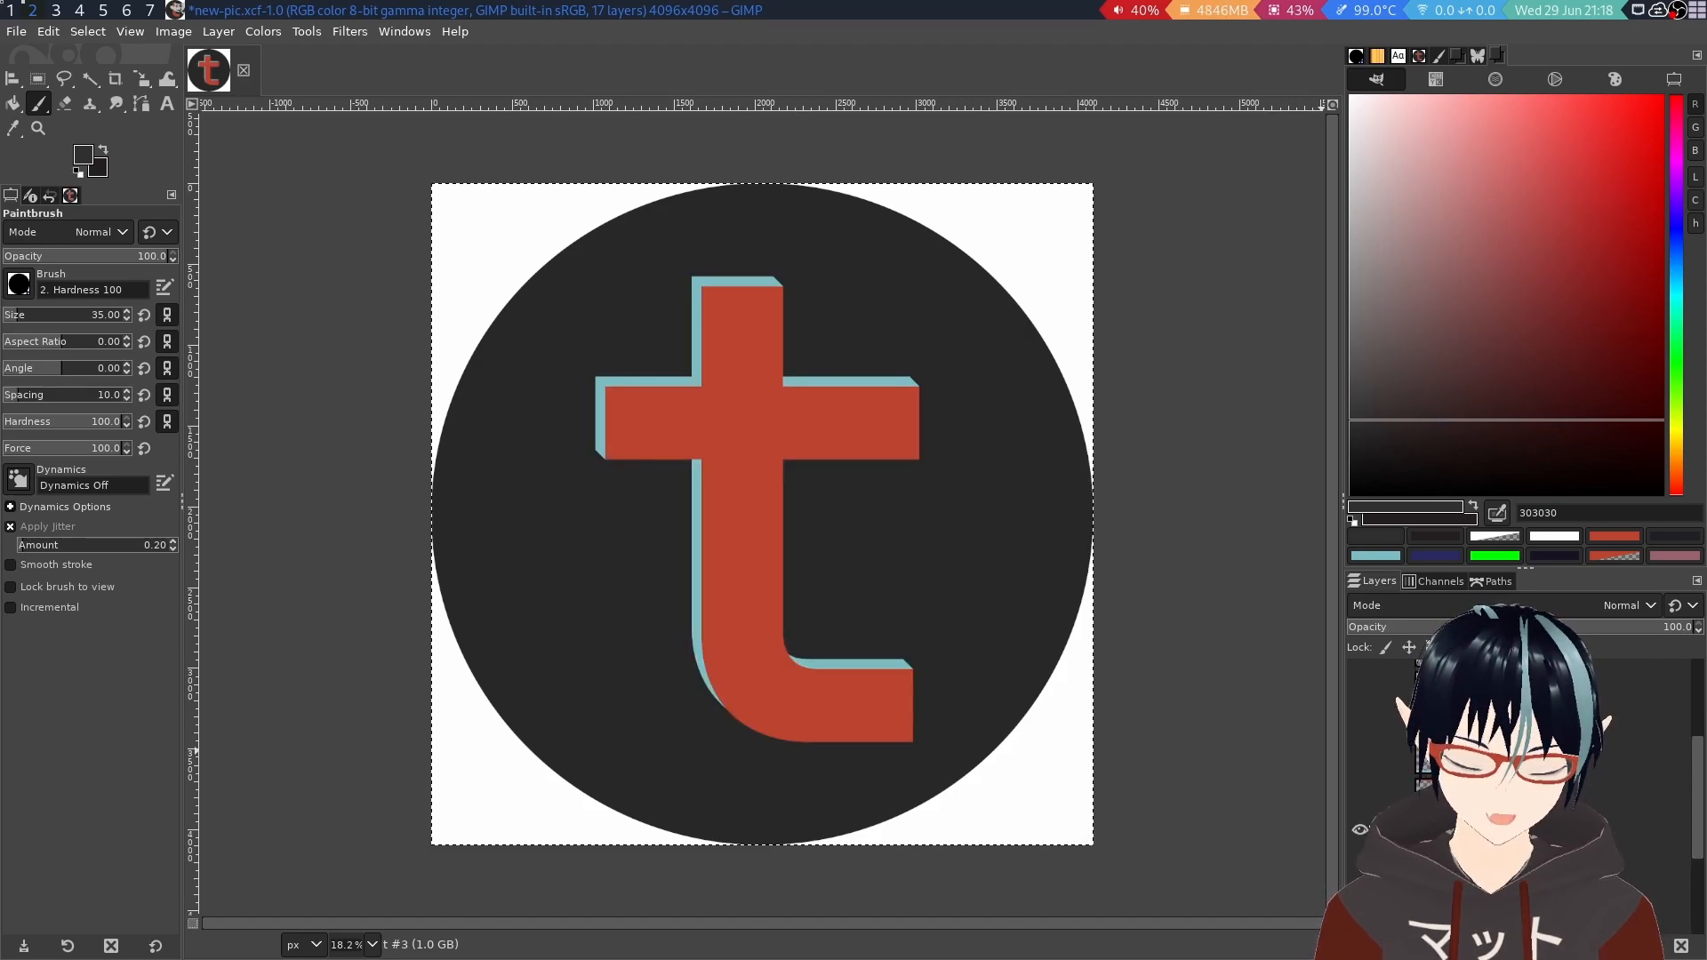
{"action": "scroll", "coordinate": [1518, 795], "scroll_direction": "up", "scroll_amount": 4}
{"action": "scroll", "coordinate": [1518, 795], "scroll_direction": "down", "scroll_amount": 8}
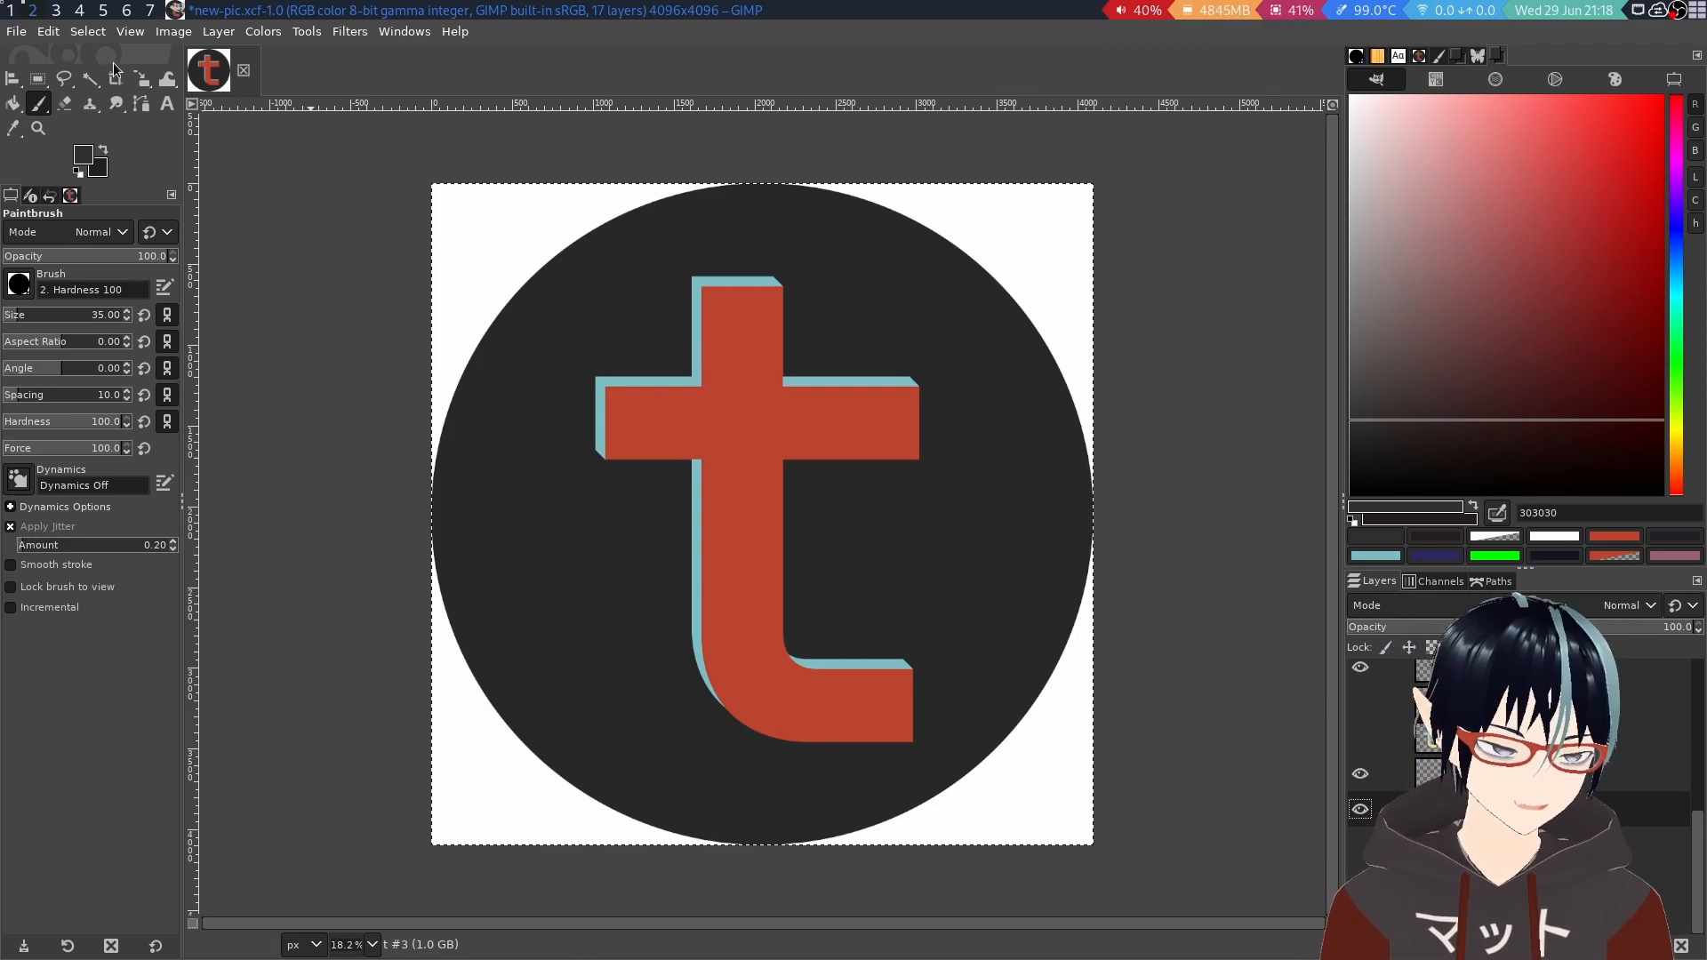
Import new-pic_3d.png from the brand2 folder into the Inkscape document as an embedded image with the DPI from the file.
{"action": "left_click", "coordinate": [25, 5]}
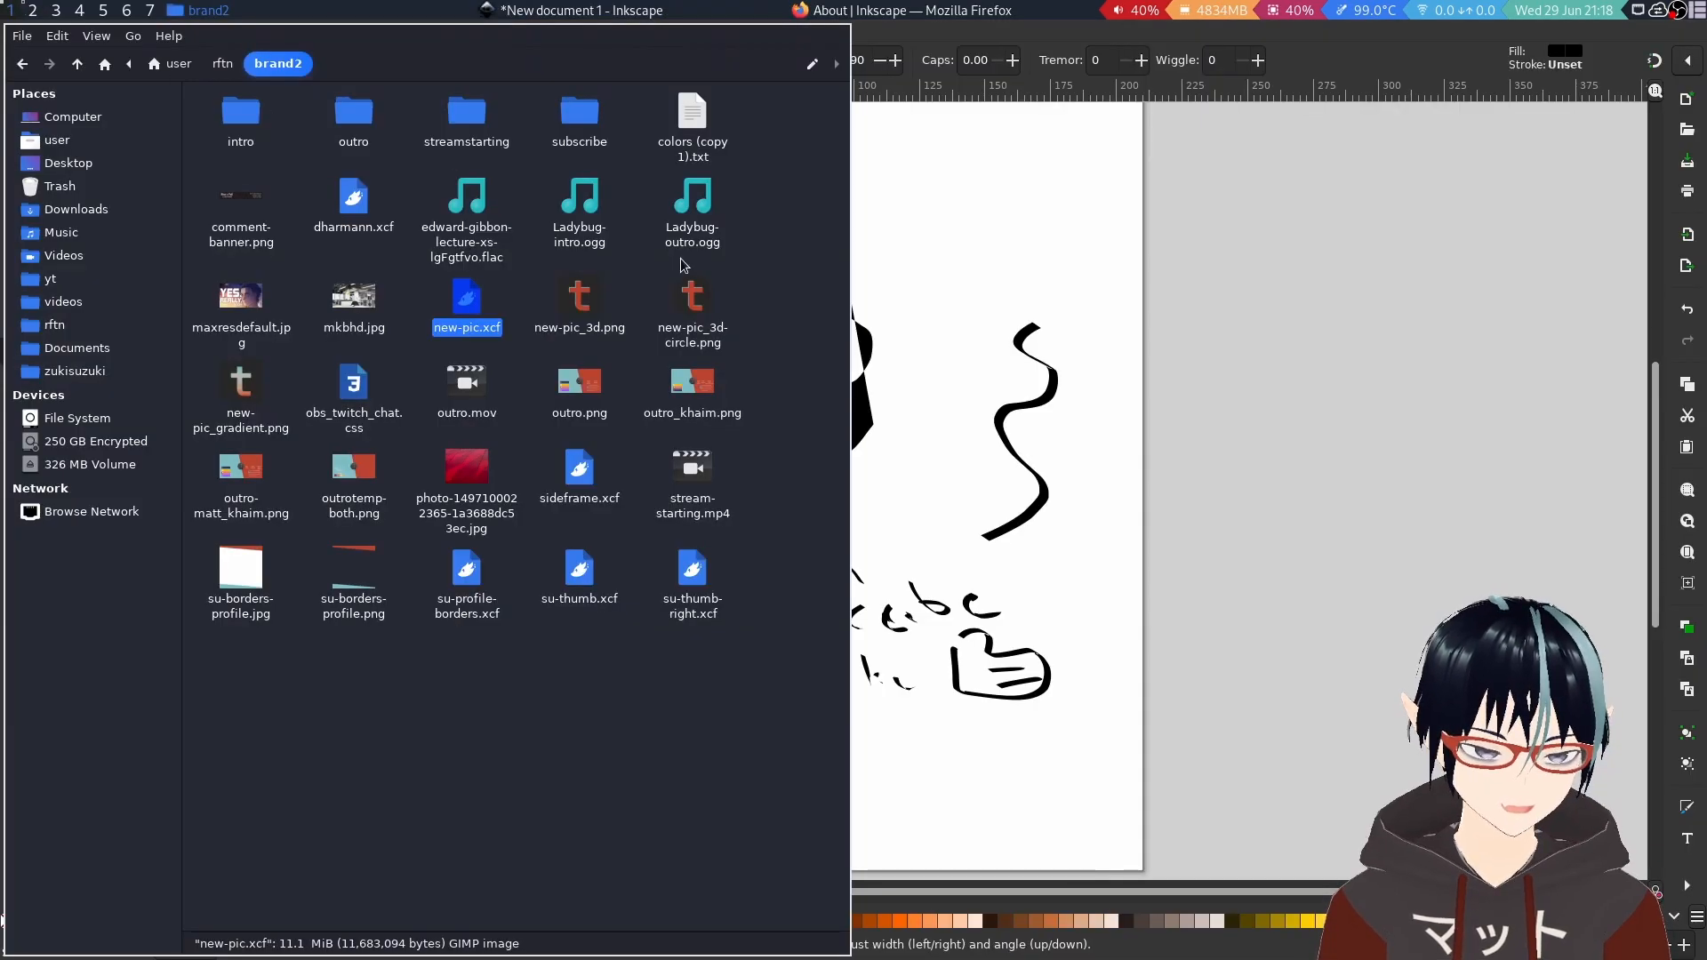
{"action": "left_click", "coordinate": [530, 318]}
{"action": "left_click_drag", "start_coordinate": [572, 303], "coordinate": [997, 238]}
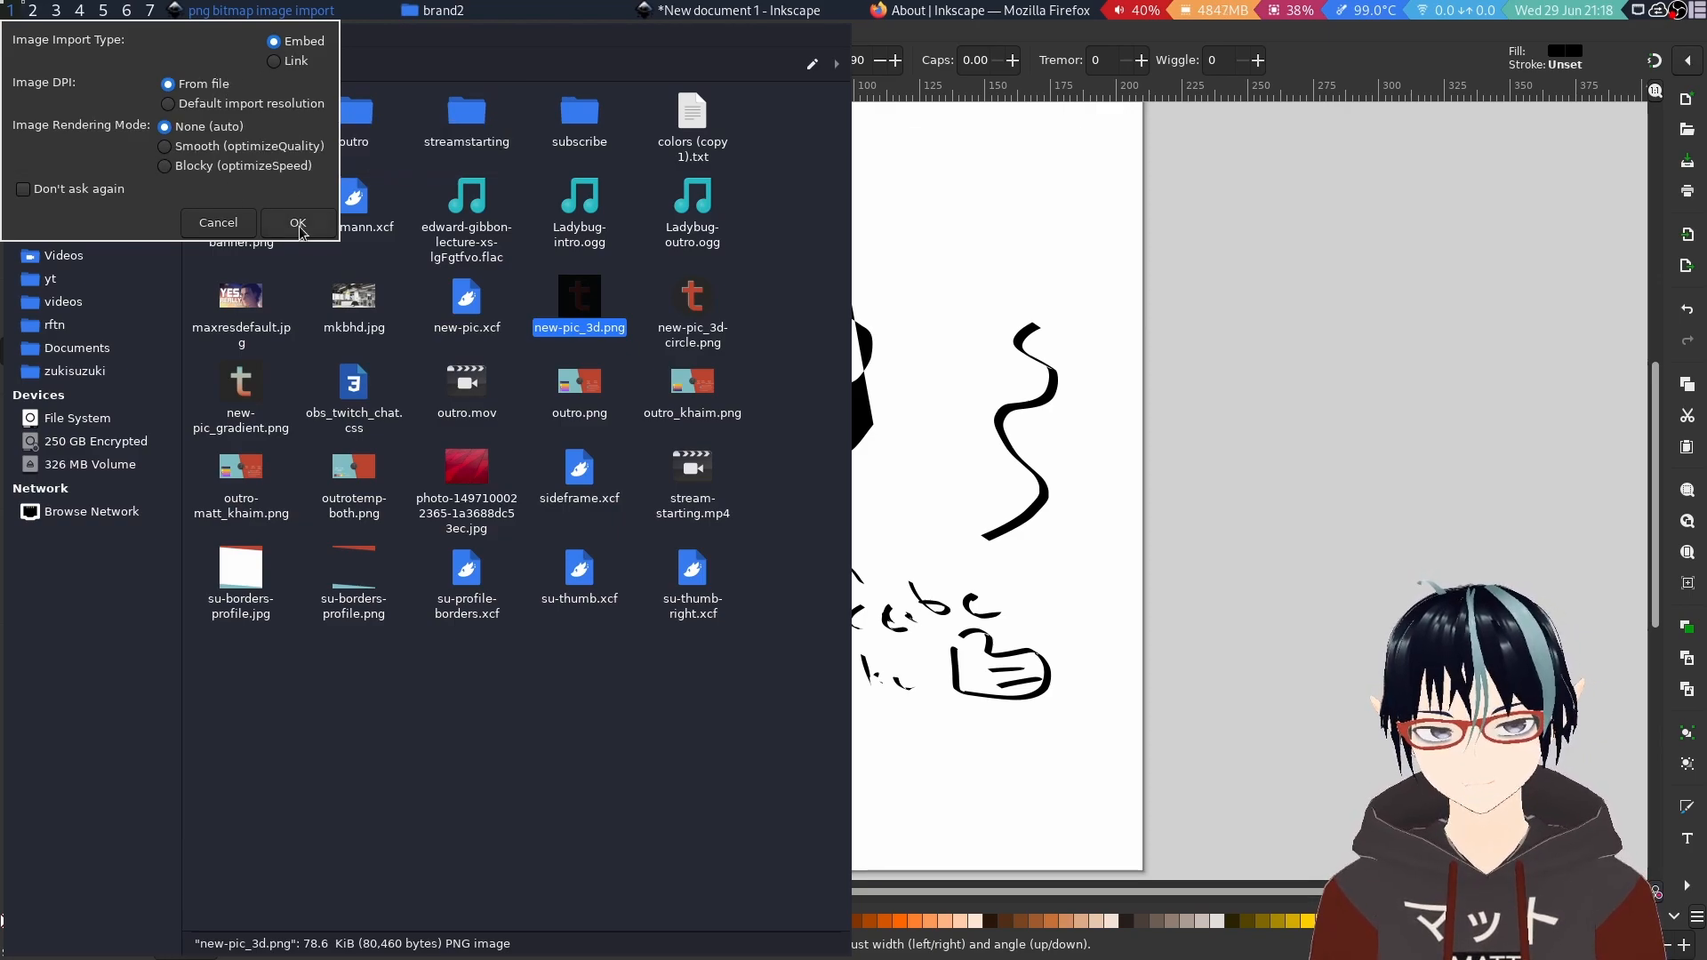
{"action": "left_click", "coordinate": [272, 224]}
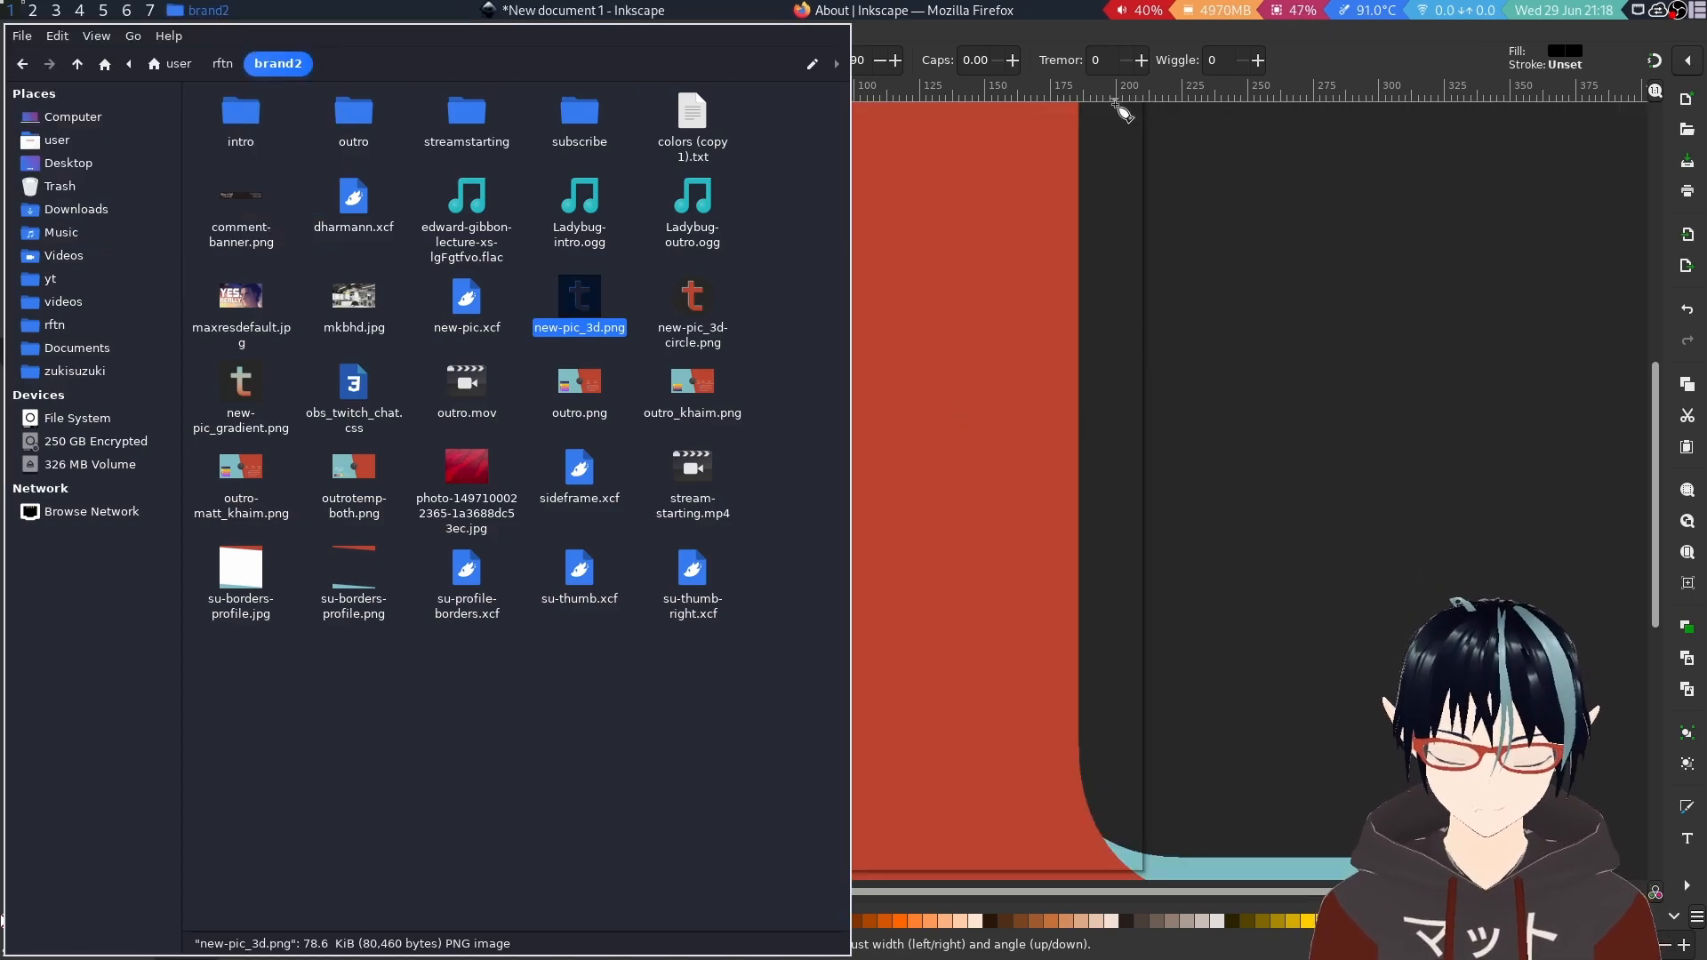
Return to the Inkscape document and select the imported logo image with the Selector tool.
{"action": "left_click", "coordinate": [1117, 46]}
{"action": "scroll", "coordinate": [841, 434], "scroll_direction": "down", "scroll_amount": 7}
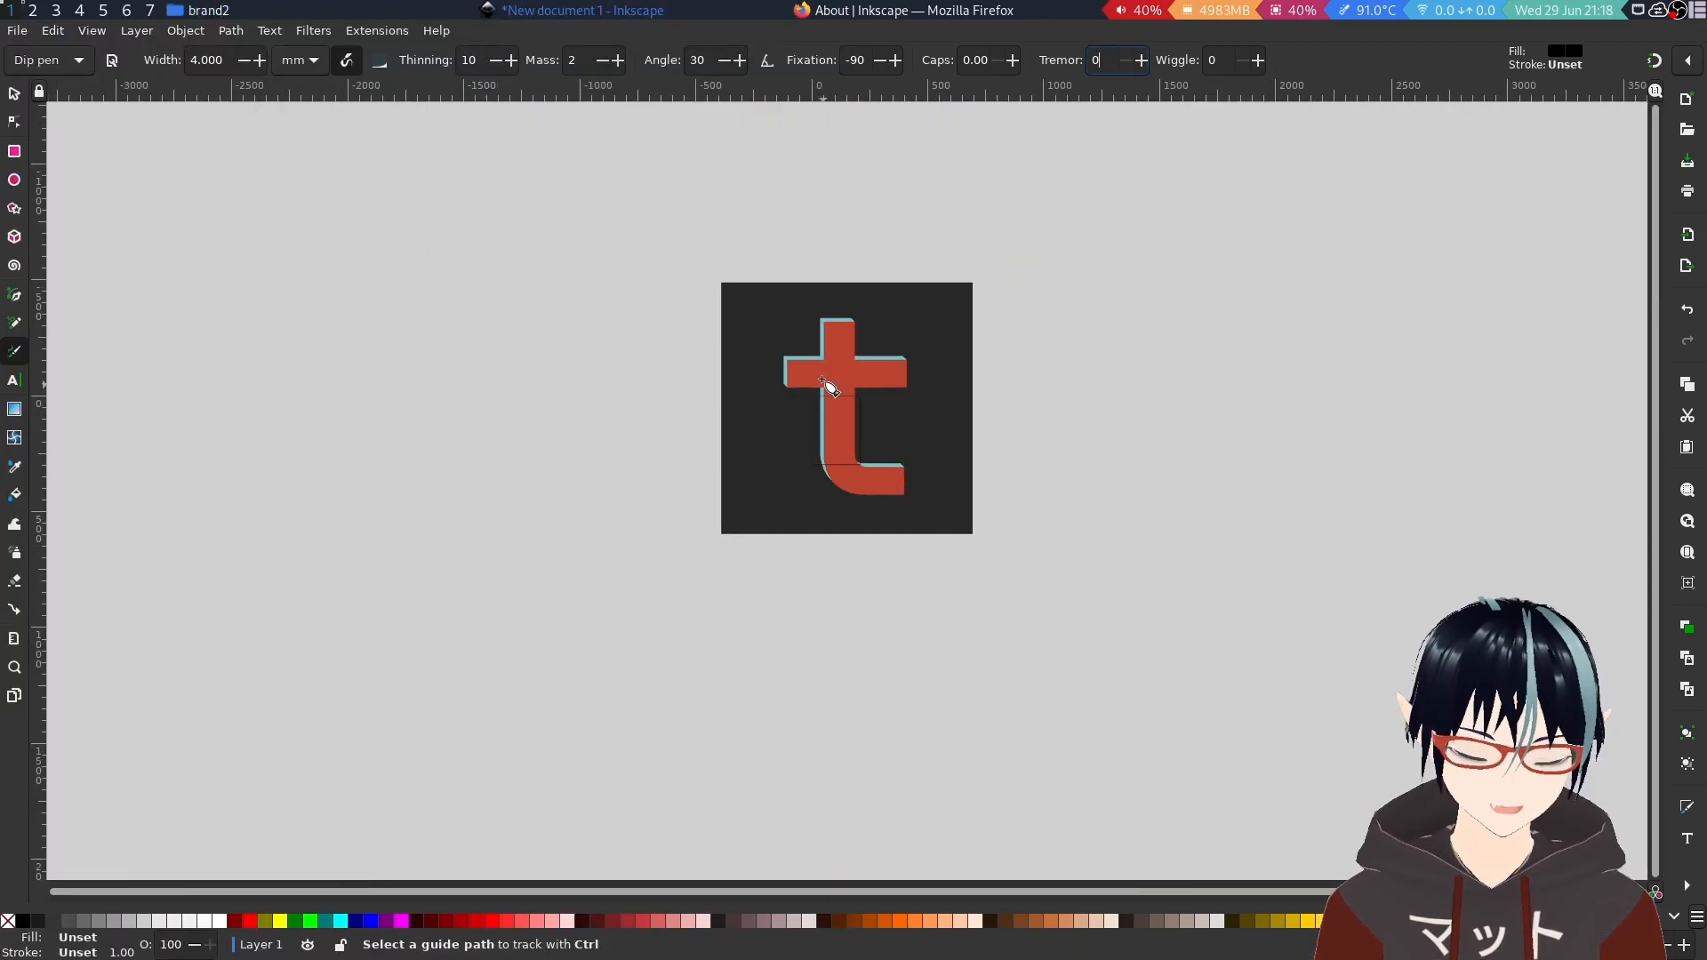
{"action": "scroll", "coordinate": [821, 361], "scroll_direction": "up", "scroll_amount": 3}
{"action": "scroll", "coordinate": [820, 362], "scroll_direction": "down", "scroll_amount": 1}
{"action": "scroll", "coordinate": [820, 362], "scroll_direction": "up", "scroll_amount": 1}
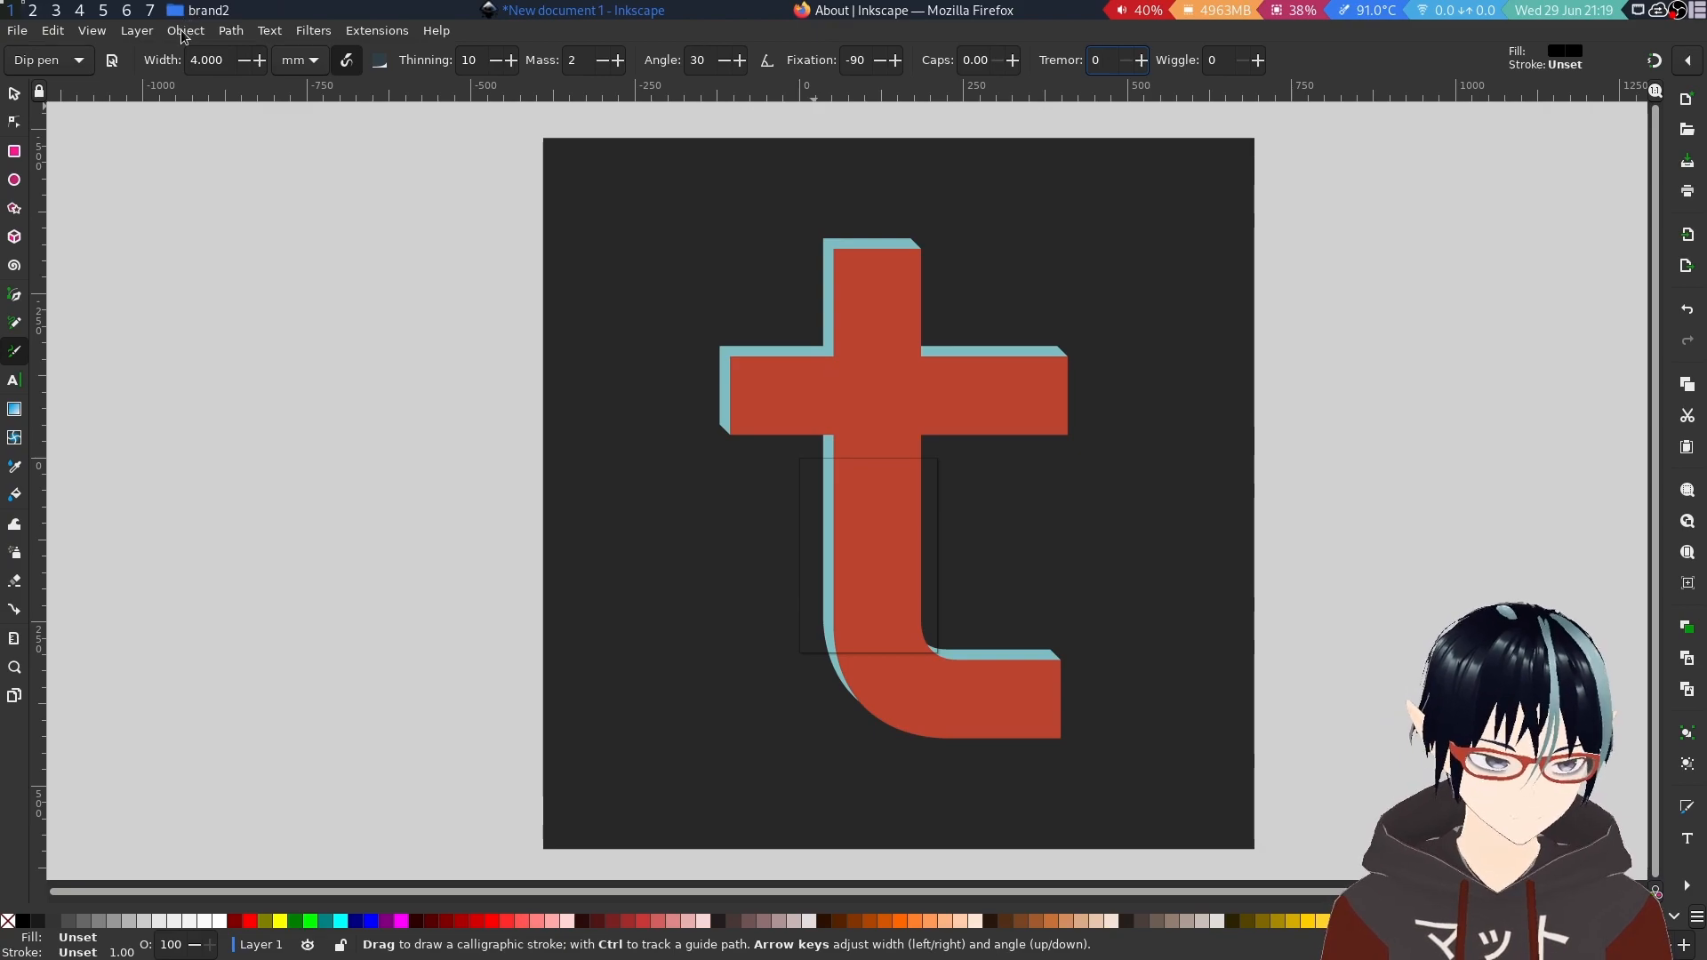
{"action": "key", "text": "s"}
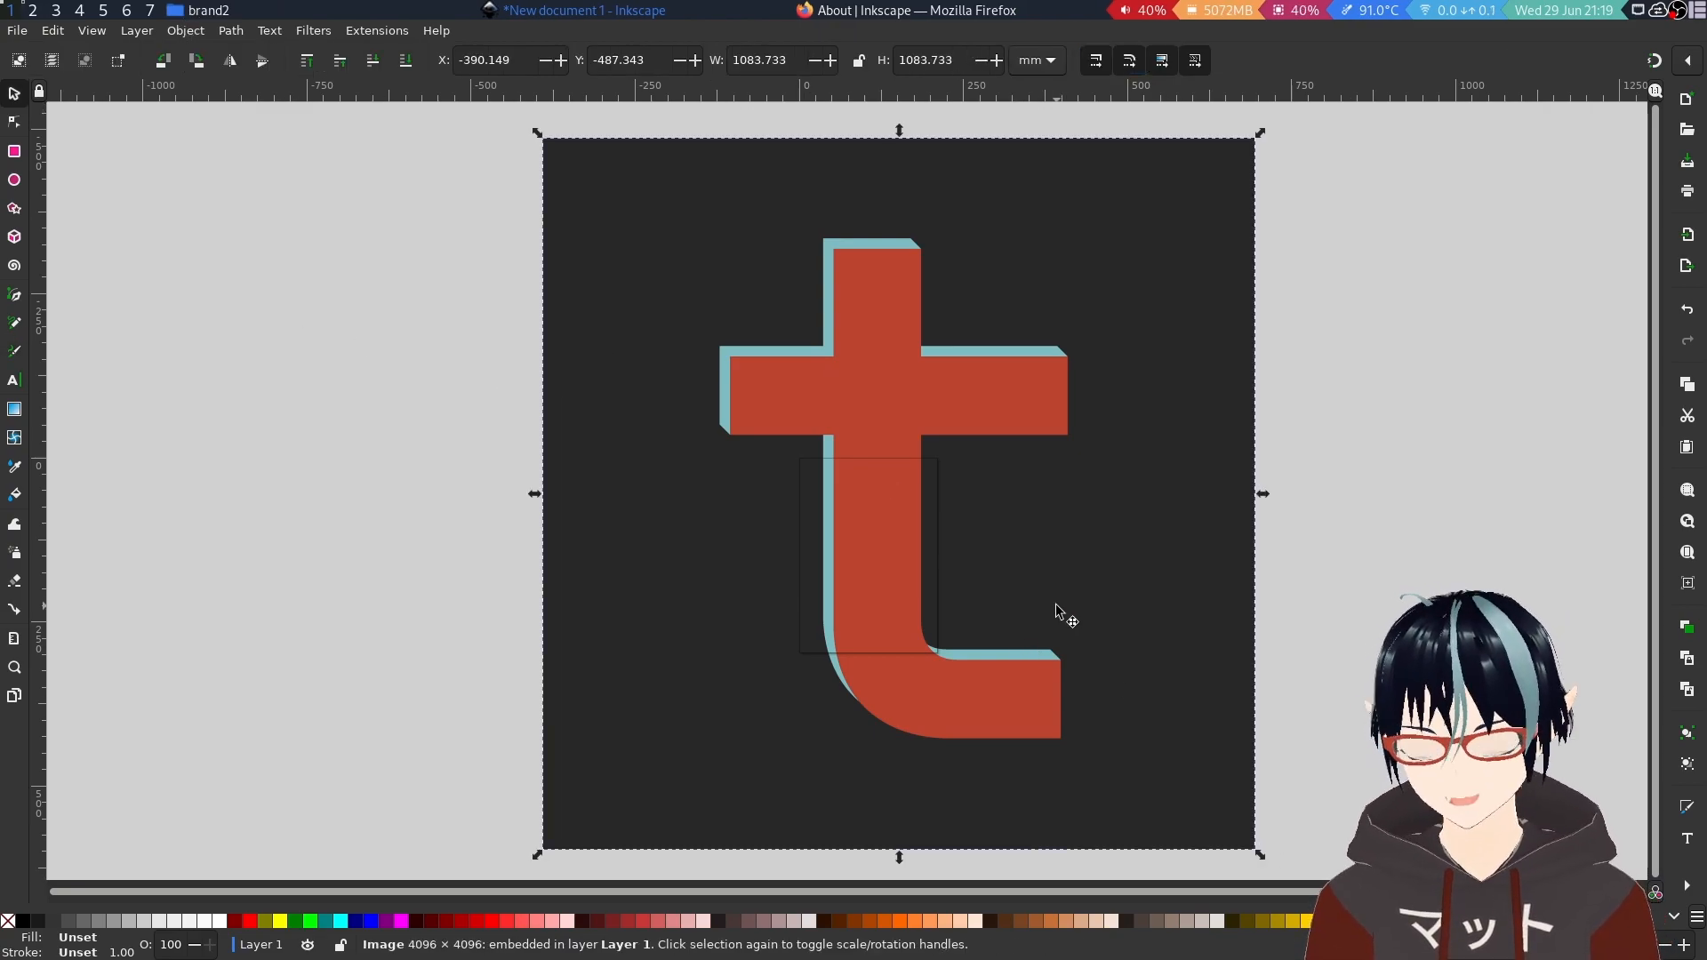
{"action": "scroll", "coordinate": [810, 525], "scroll_direction": "up", "scroll_amount": 5}
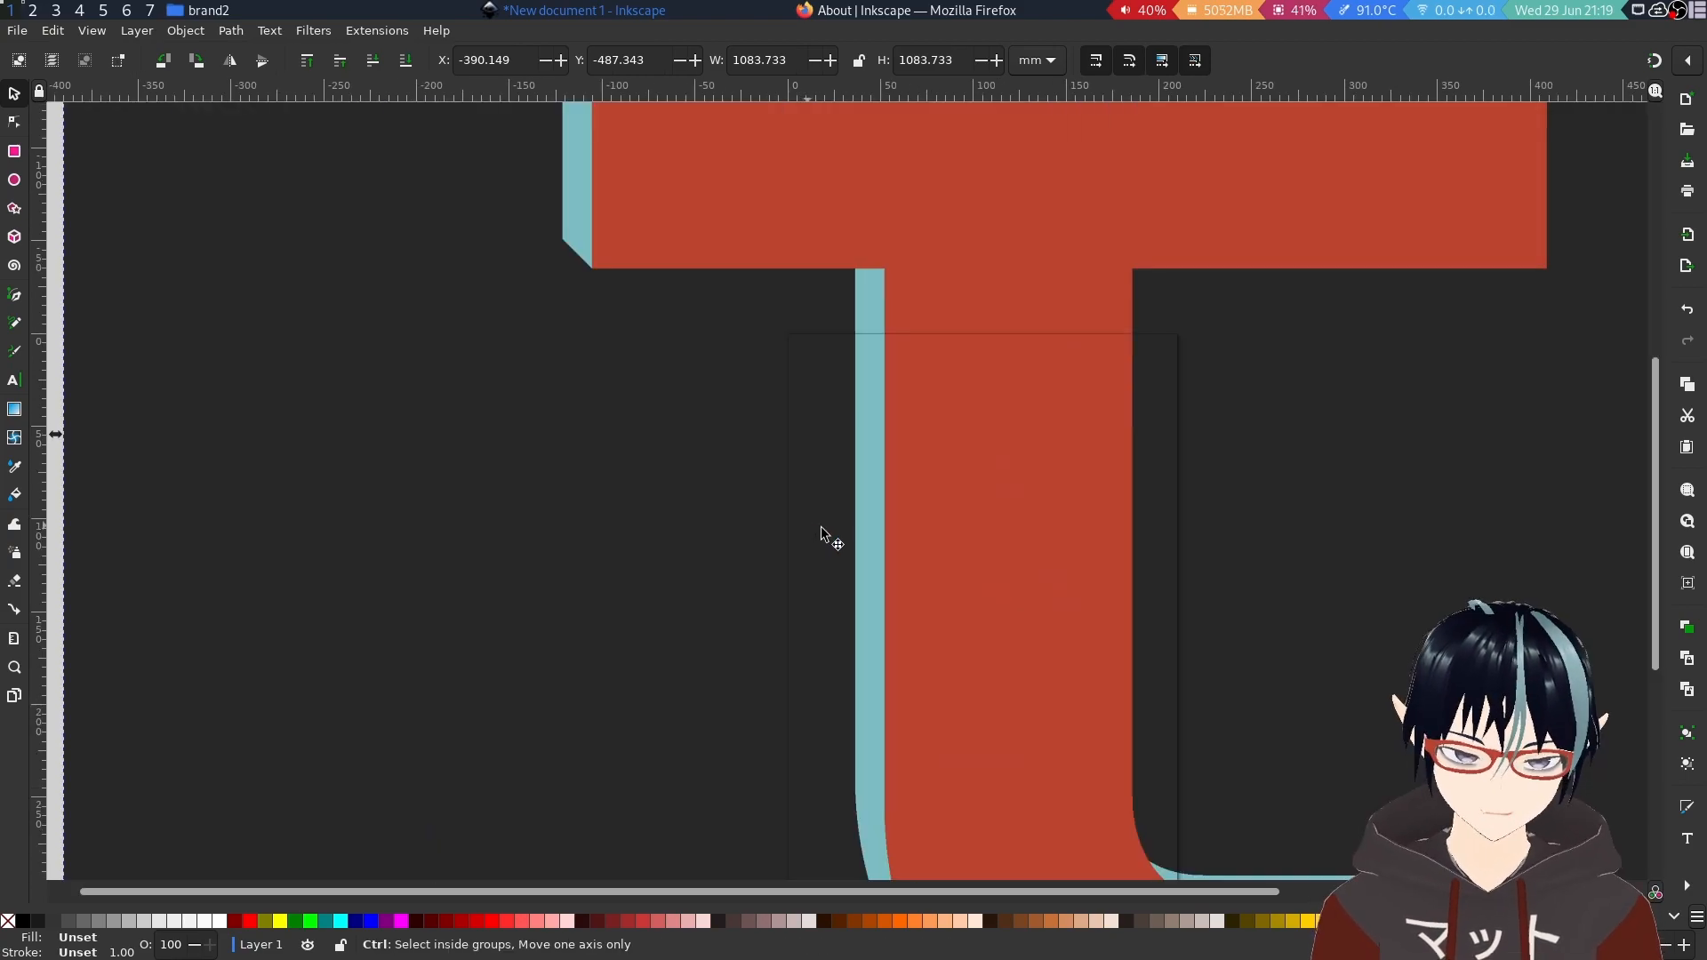
{"action": "scroll", "coordinate": [1040, 575], "scroll_direction": "down", "scroll_amount": 6}
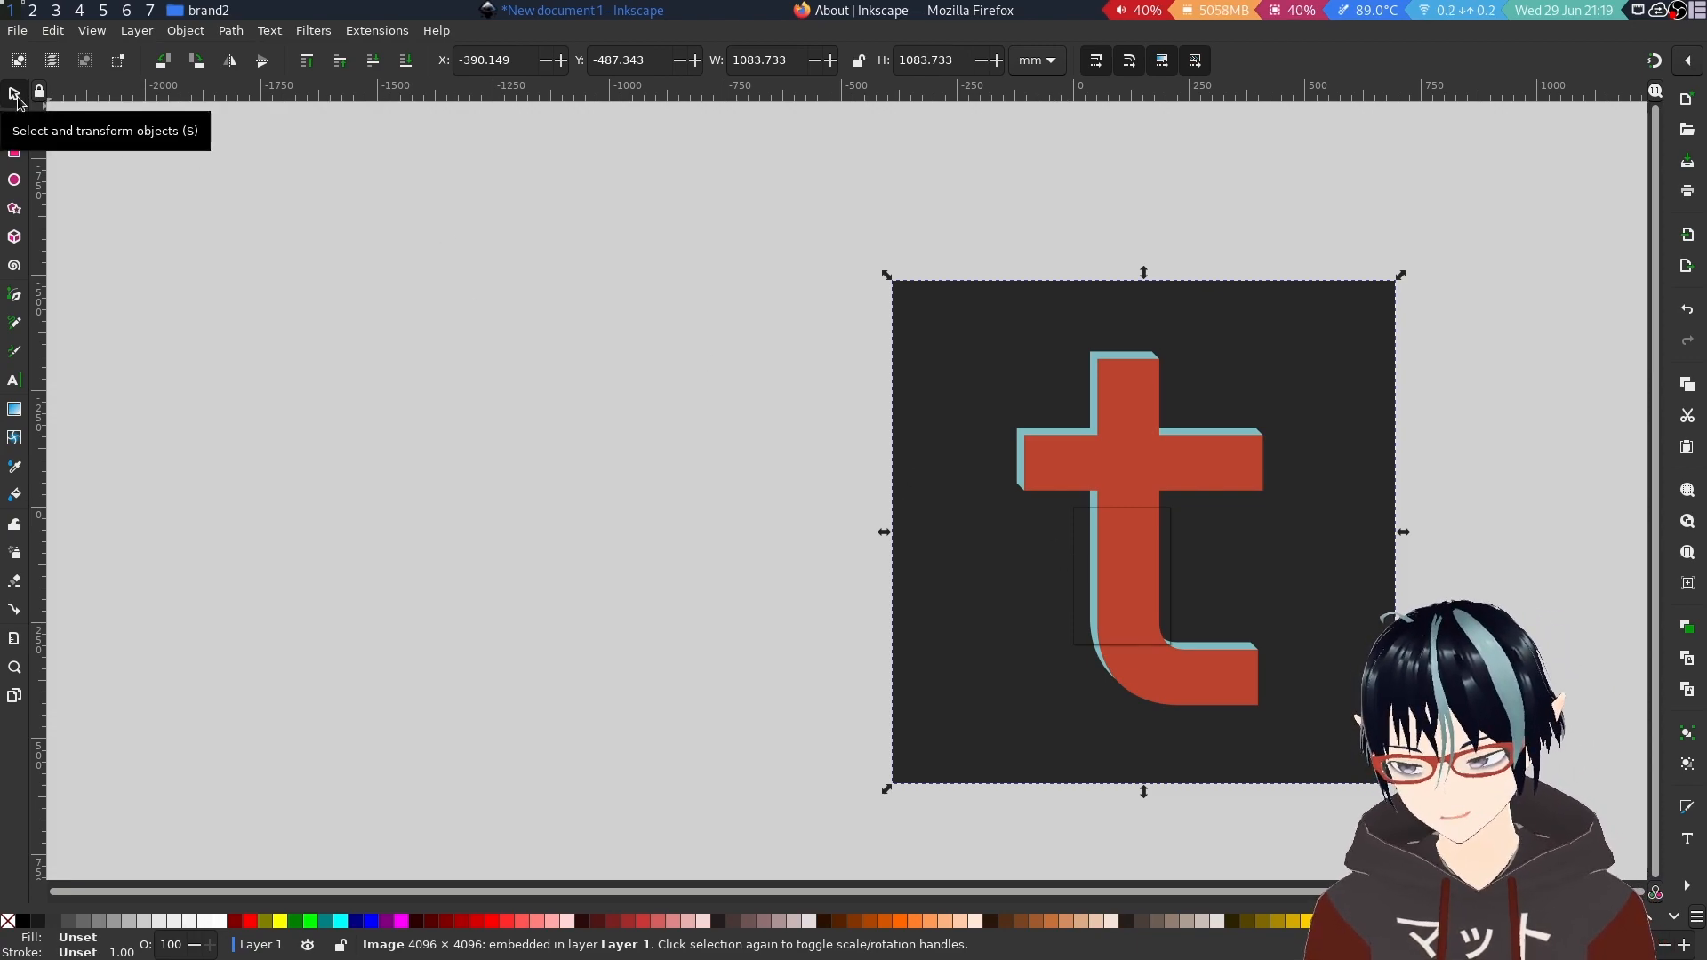
Deselect the logo and try switching to the Pen tool and back to the Selector tool.
{"action": "left_click", "coordinate": [346, 300]}
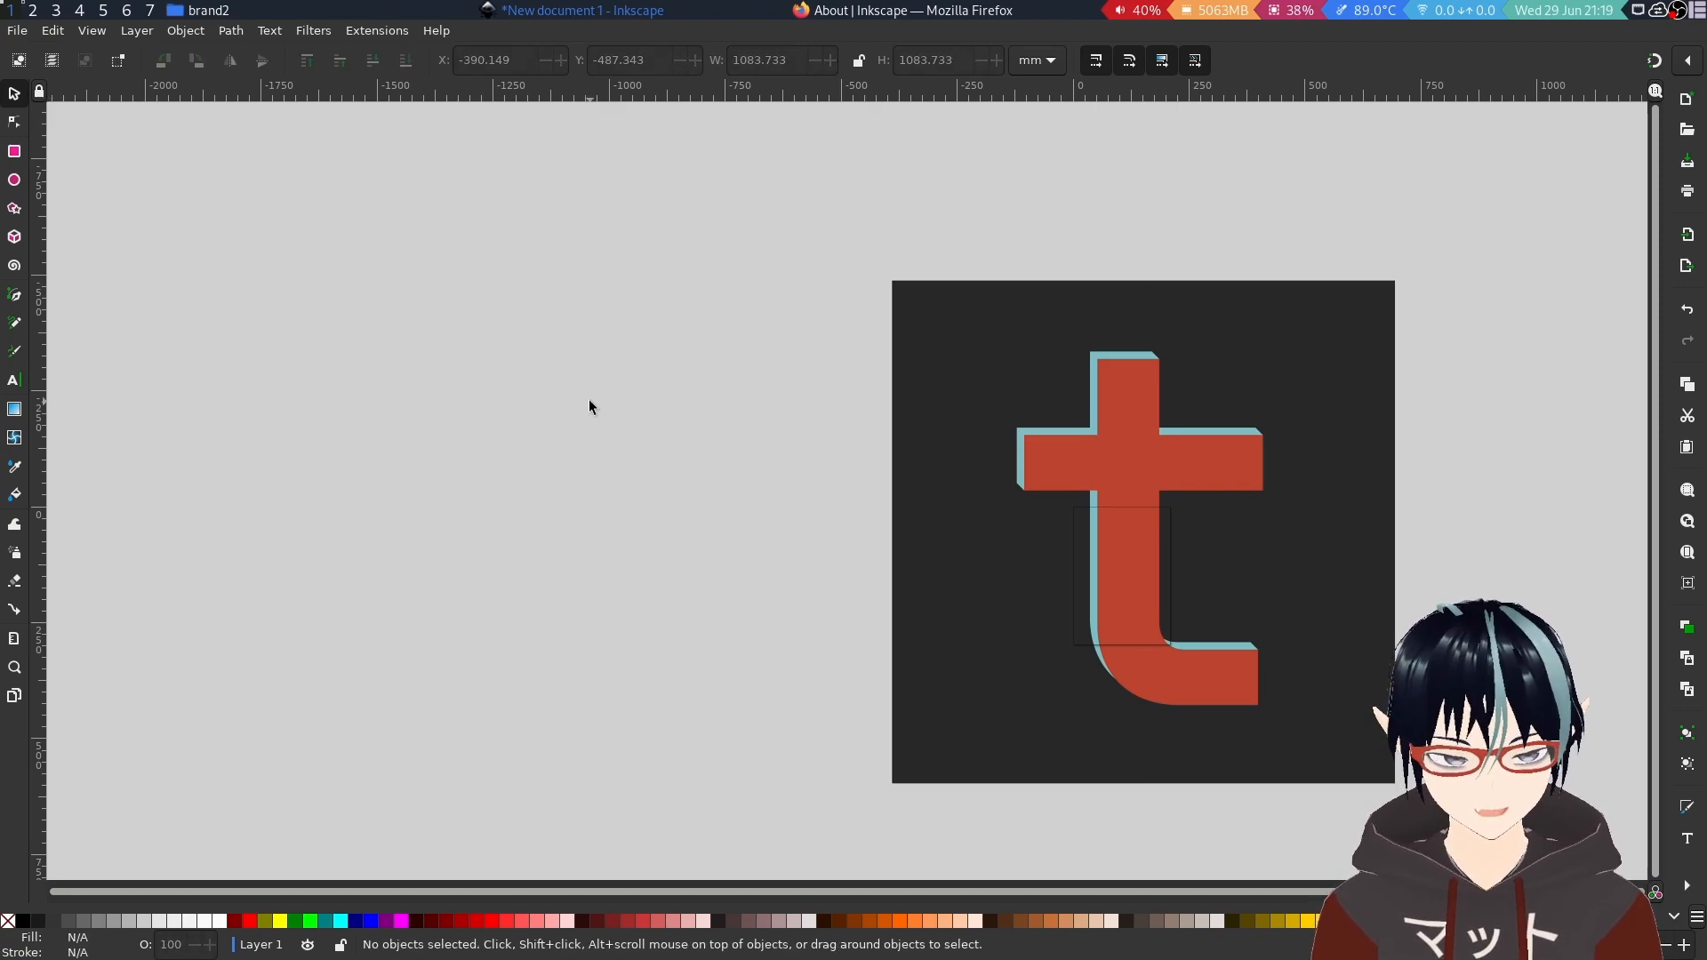
{"action": "key", "text": "b"}
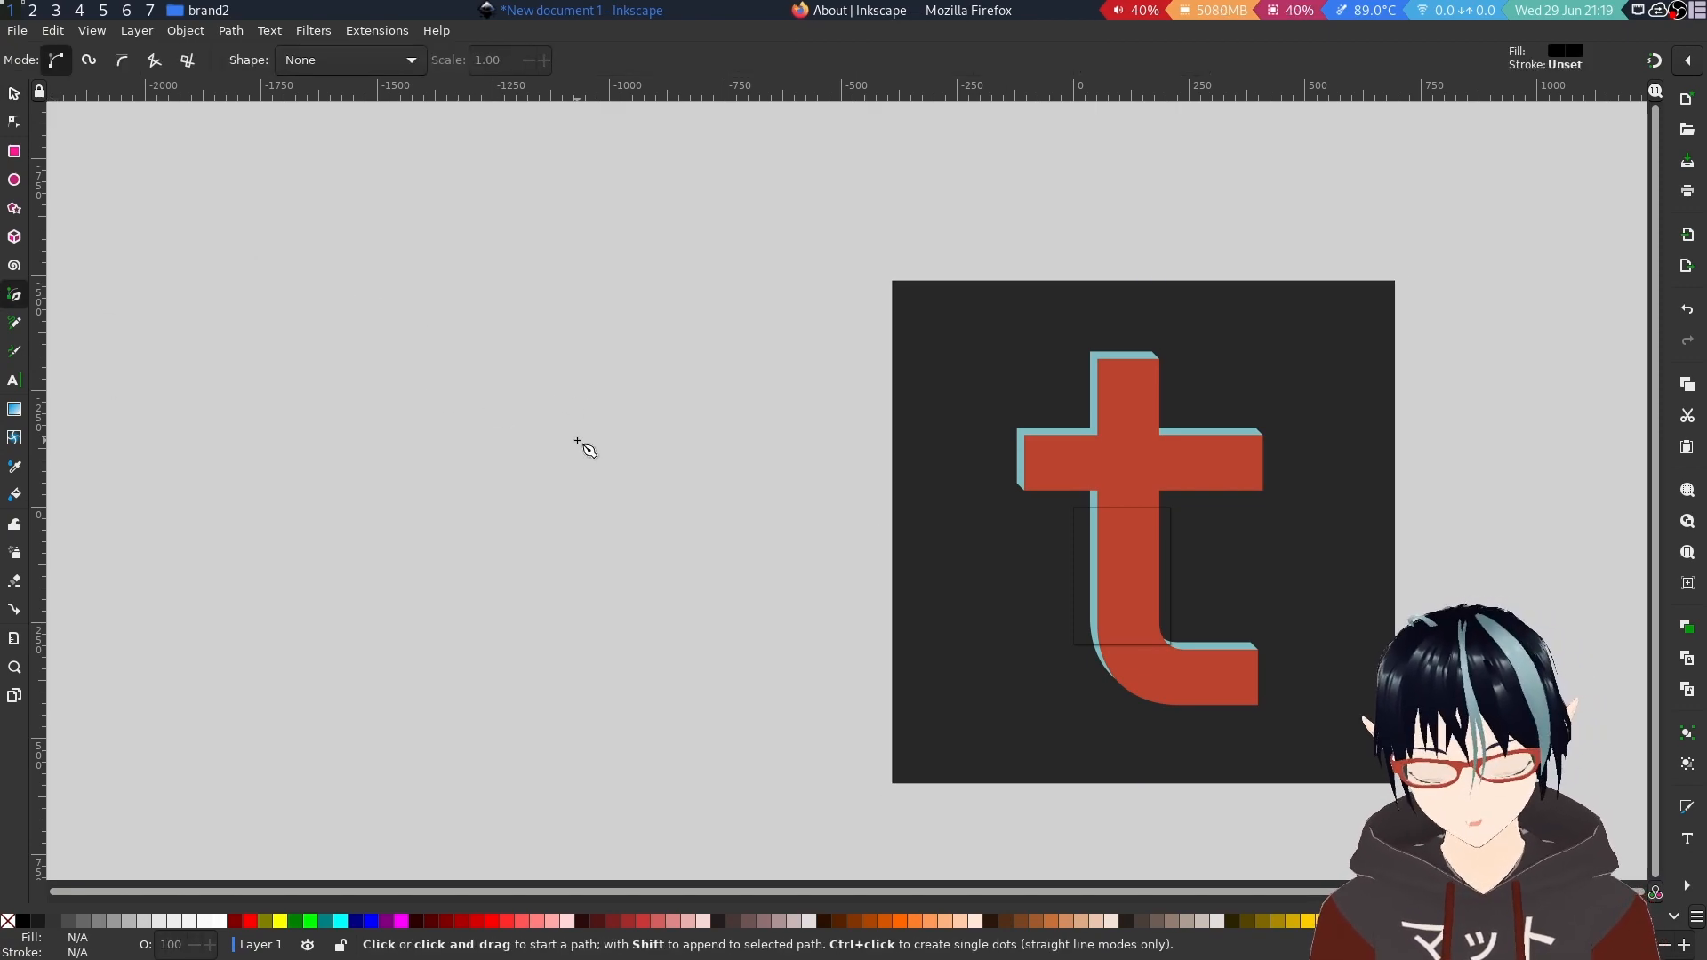
{"action": "key", "text": "s"}
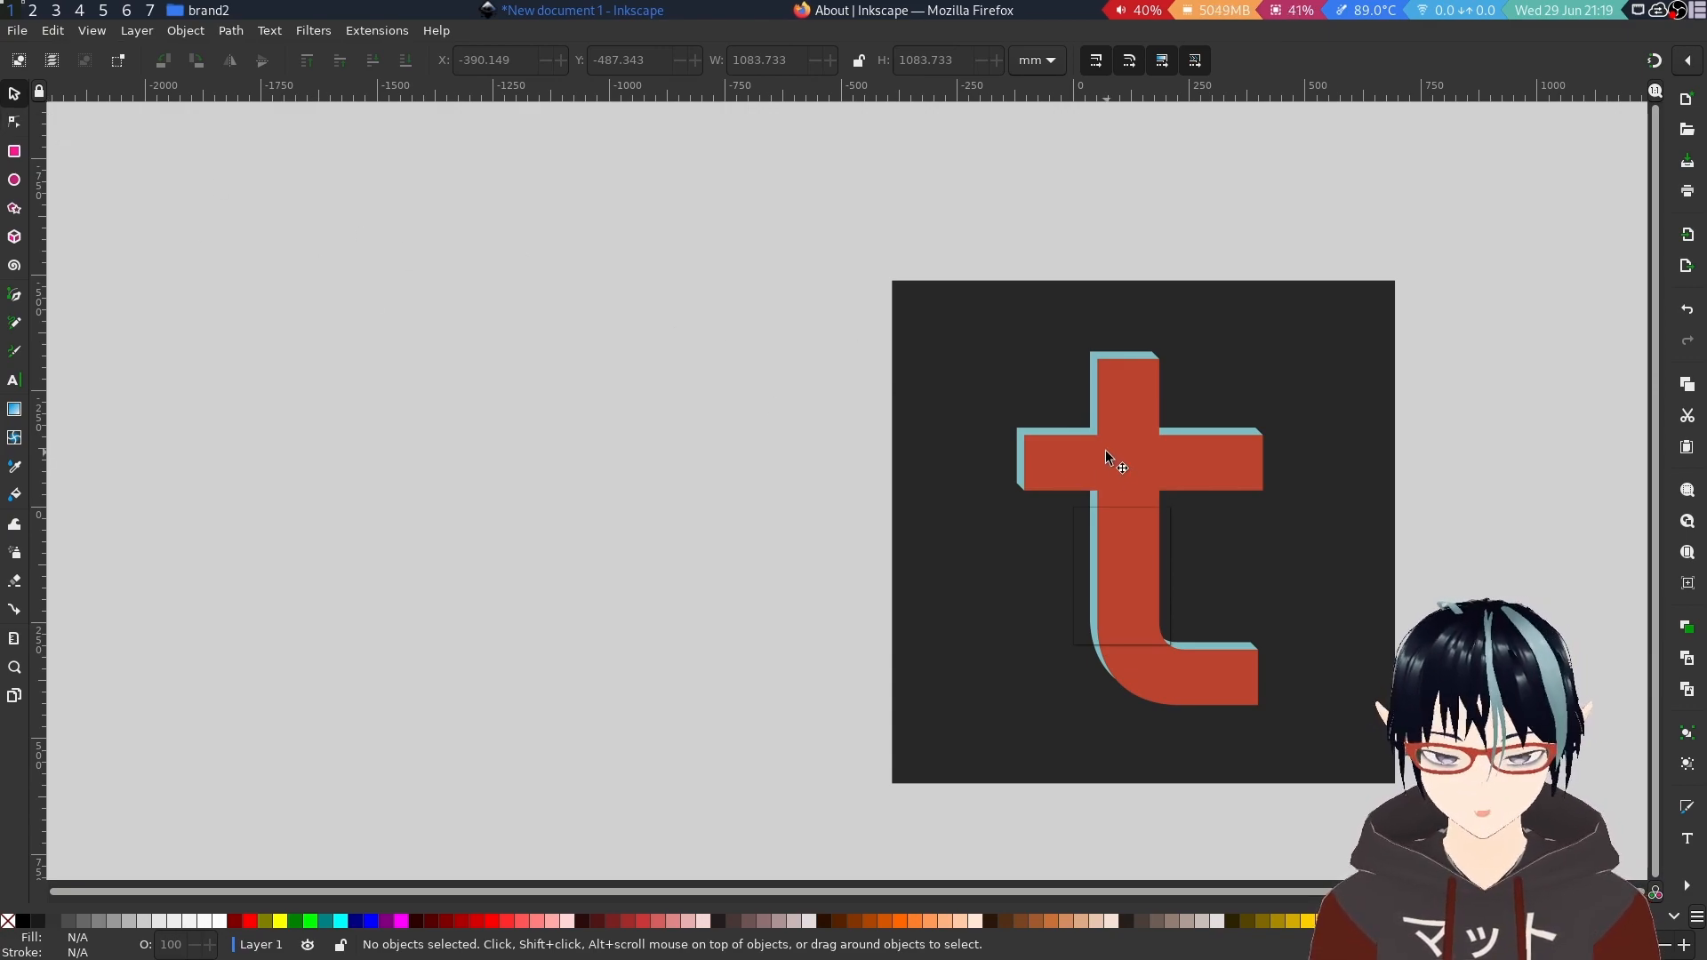
Scale the logo image down to about 191 mm square and move it near the page's upper-left corner.
{"action": "left_click", "coordinate": [1053, 383]}
{"action": "mouse_move", "coordinate": [1400, 789]}
{"action": "left_mouse_down"}
{"action": "mouse_move", "coordinate": [1044, 501]}
{"action": "mouse_move", "coordinate": [1382, 696]}
{"action": "mouse_move", "coordinate": [1086, 507]}
{"action": "mouse_move", "coordinate": [1400, 789]}
{"action": "mouse_move", "coordinate": [1317, 706]}
{"action": "mouse_move", "coordinate": [1338, 504]}
{"action": "mouse_move", "coordinate": [1402, 549]}
{"action": "mouse_move", "coordinate": [1238, 423]}
{"action": "mouse_move", "coordinate": [1299, 477]}
{"action": "mouse_move", "coordinate": [1257, 423]}
{"action": "mouse_move", "coordinate": [1356, 593]}
{"action": "mouse_move", "coordinate": [1125, 376]}
{"action": "left_mouse_up"}
{"action": "left_click_drag", "start_coordinate": [976, 366], "coordinate": [985, 420]}
Delete all the freehand drawings and handwriting from the page, keeping only the logo image.
{"action": "scroll", "coordinate": [1106, 552], "scroll_direction": "up", "scroll_amount": 8}
{"action": "scroll", "coordinate": [1106, 552], "scroll_direction": "down", "scroll_amount": 3}
{"action": "scroll", "coordinate": [1106, 552], "scroll_direction": "down", "scroll_amount": 2}
{"action": "left_click_drag", "start_coordinate": [1266, 486], "coordinate": [1049, 759]}
{"action": "left_click", "coordinate": [994, 441]}
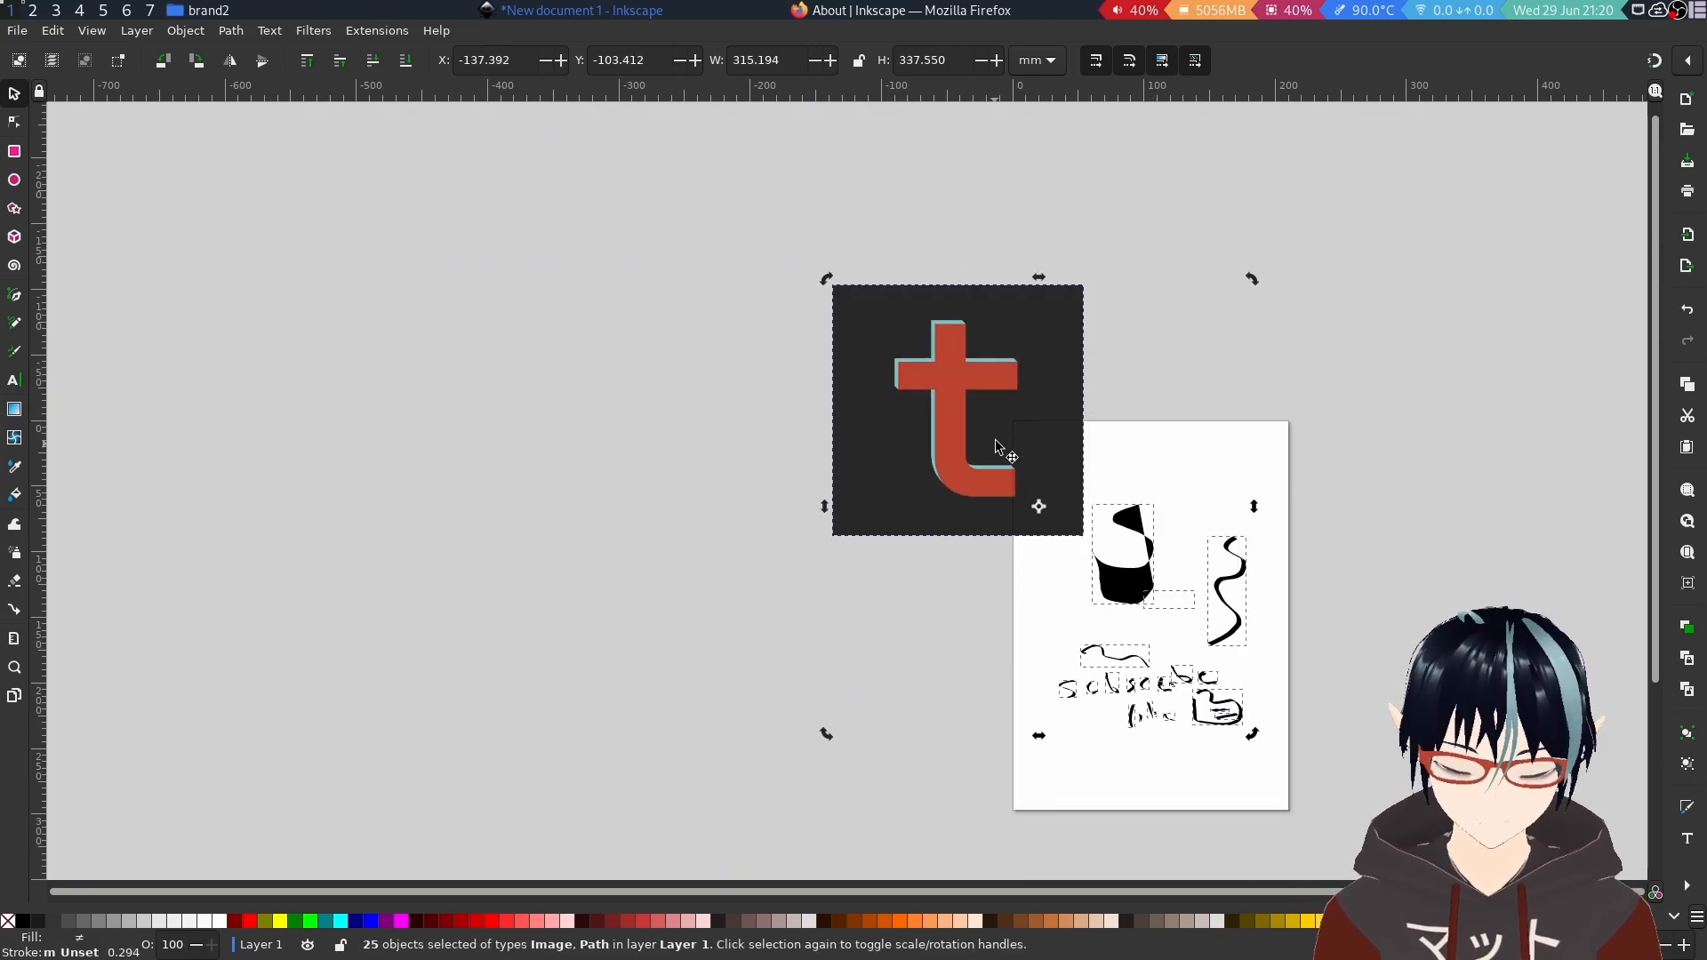
{"action": "left_click_drag", "start_coordinate": [994, 441], "coordinate": [895, 427]}
{"action": "left_click", "coordinate": [1262, 437]}
{"action": "mouse_move", "coordinate": [1263, 437]}
{"action": "left_mouse_down"}
{"action": "mouse_move", "coordinate": [976, 749]}
{"action": "mouse_move", "coordinate": [1000, 752]}
{"action": "left_mouse_up"}
{"action": "key", "text": "Delete"}
{"action": "left_click_drag", "start_coordinate": [1114, 751], "coordinate": [952, 619]}
{"action": "key", "text": "Delete"}
{"action": "left_click", "coordinate": [1027, 554]}
{"action": "key", "text": "Delete"}
Move the logo image onto the page and scale it down to about 54 mm square.
{"action": "left_click_drag", "start_coordinate": [849, 457], "coordinate": [1132, 610]}
{"action": "scroll", "coordinate": [1143, 606], "scroll_direction": "up", "scroll_amount": 3}
{"action": "scroll", "coordinate": [1143, 606], "scroll_direction": "down", "scroll_amount": 3}
{"action": "scroll", "coordinate": [1200, 582], "scroll_direction": "up", "scroll_amount": 1}
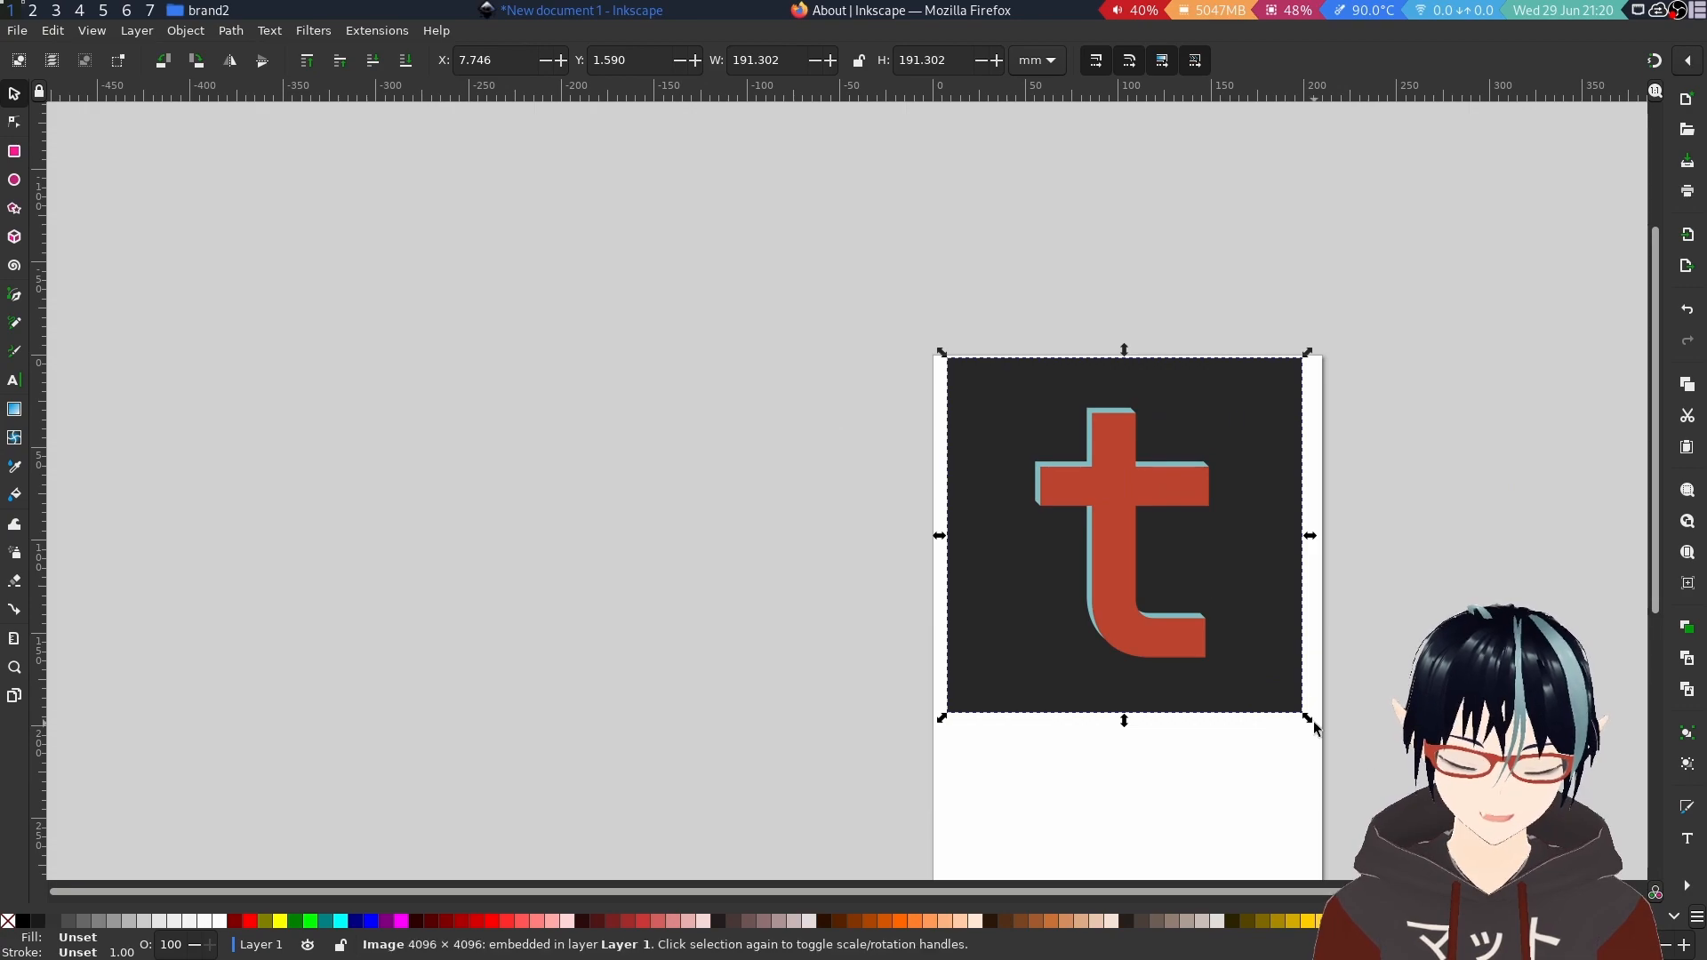
{"action": "left_click_drag", "start_coordinate": [1314, 727], "coordinate": [1261, 462]}
Align the logo image with the page's upper-left corner, at about X 0.16 mm and Y 0.10 mm.
{"action": "scroll", "coordinate": [1031, 430], "scroll_direction": "up", "scroll_amount": 2}
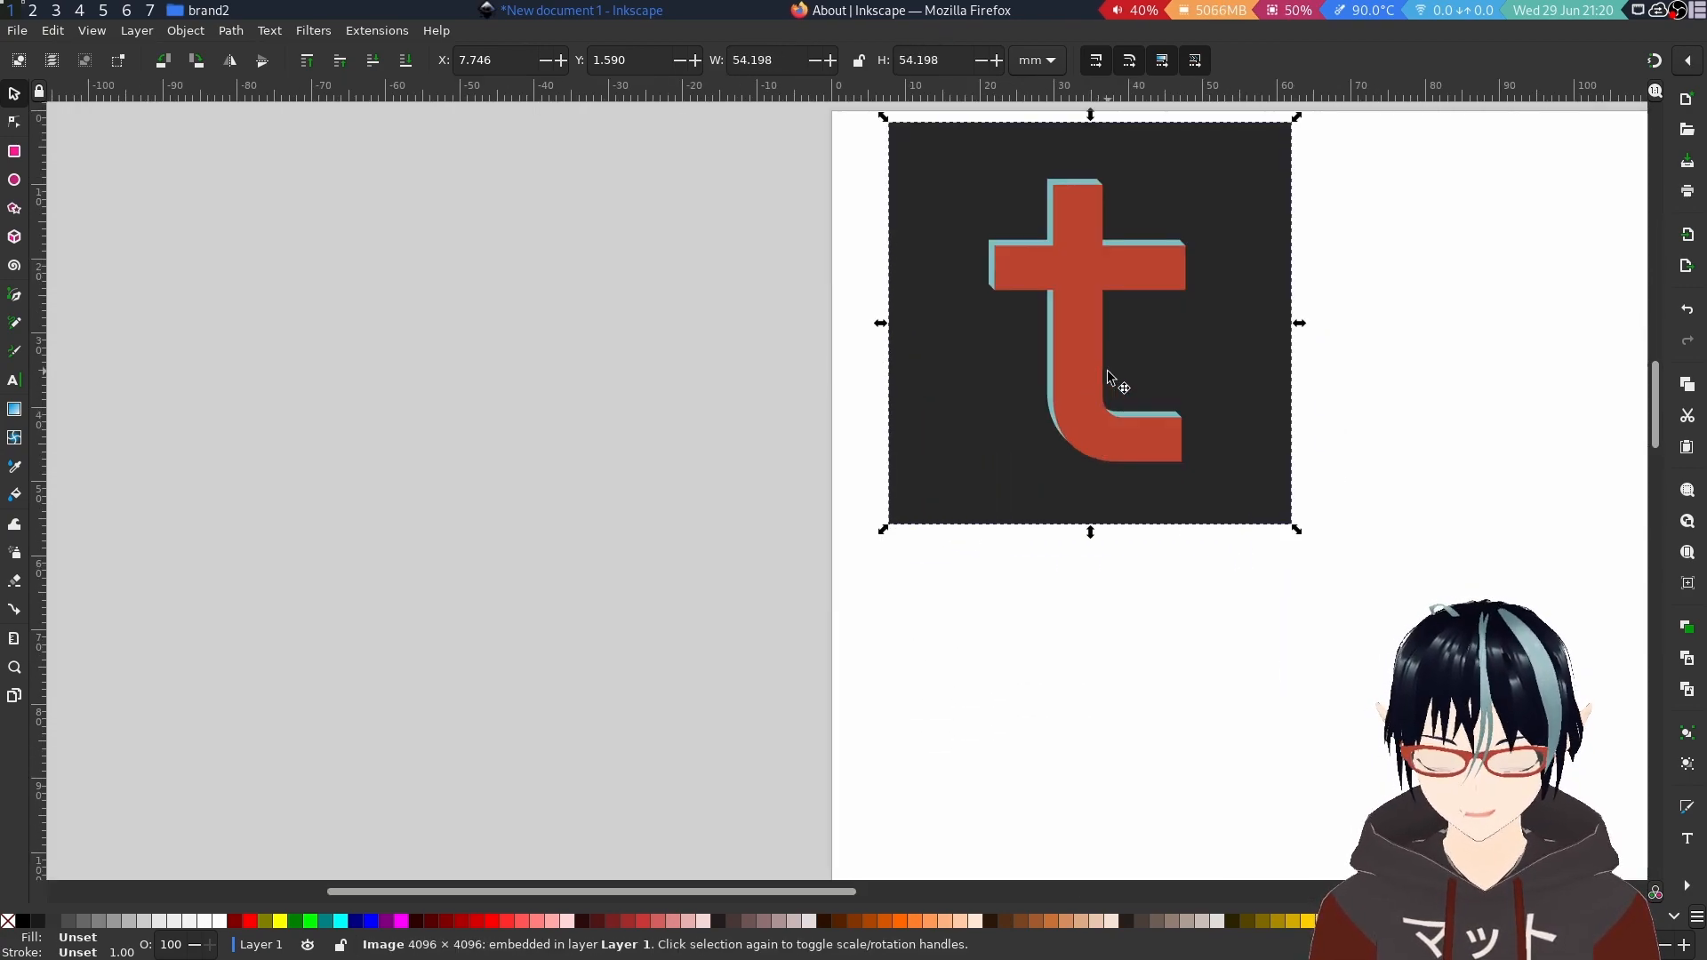
{"action": "left_click_drag", "start_coordinate": [1104, 392], "coordinate": [1049, 382]}
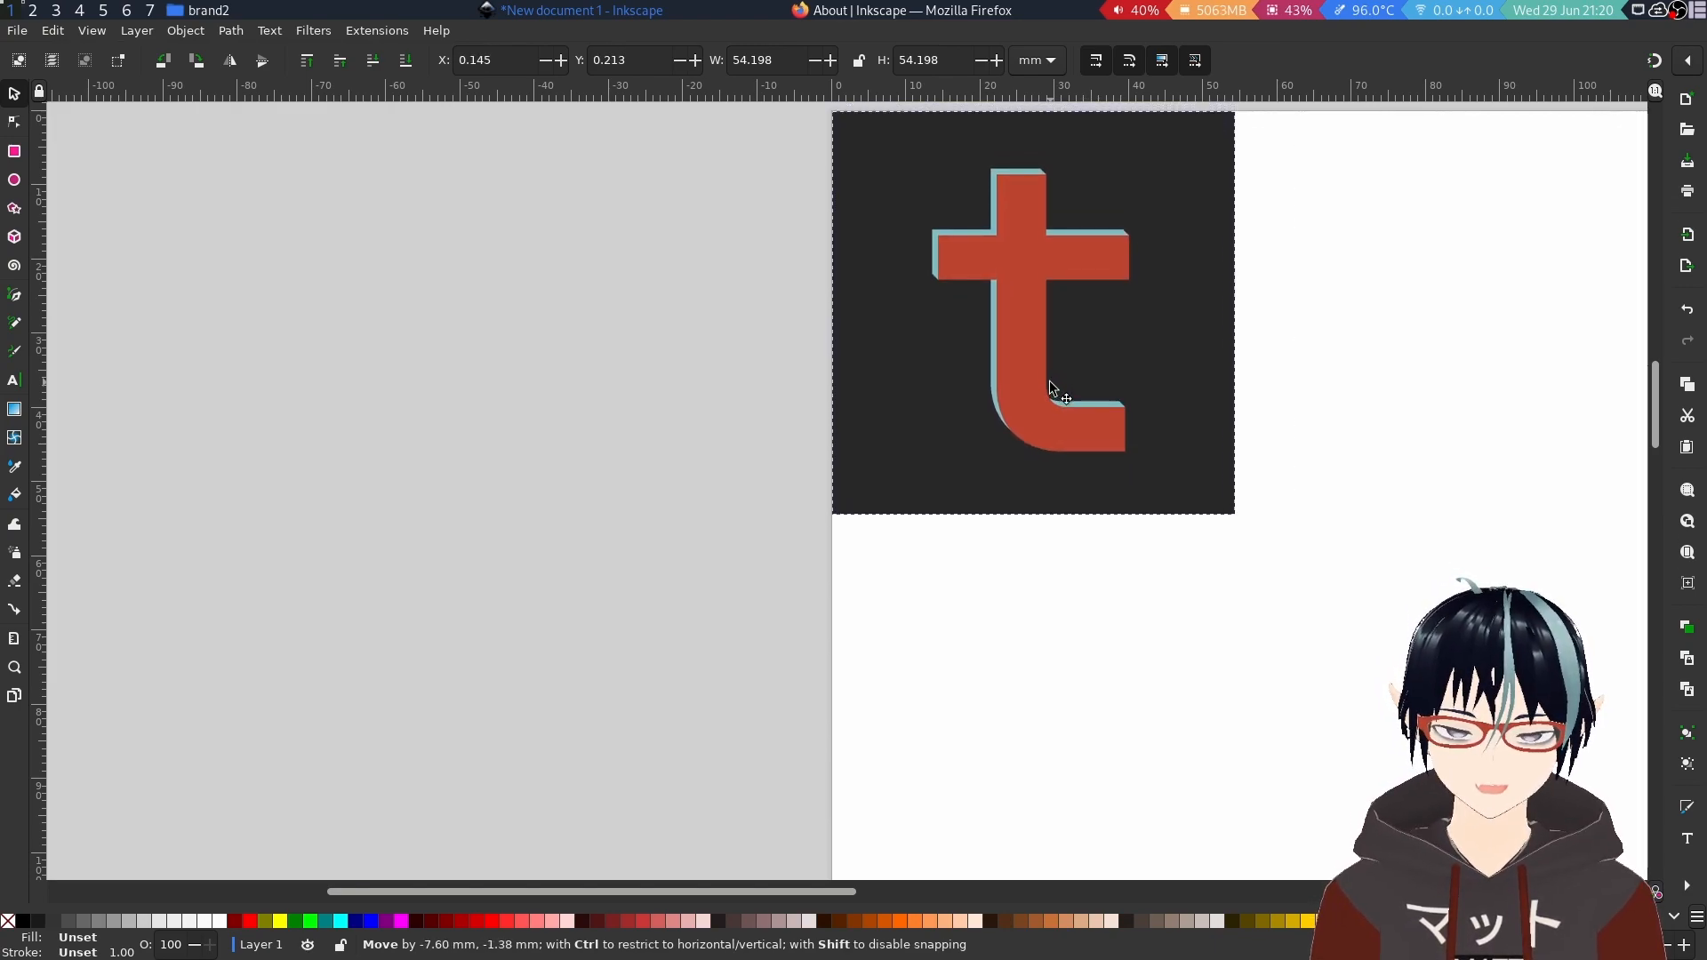
{"action": "scroll", "coordinate": [1155, 405], "scroll_direction": "up", "scroll_amount": 3}
{"action": "scroll", "coordinate": [996, 392], "scroll_direction": "down", "scroll_amount": 4}
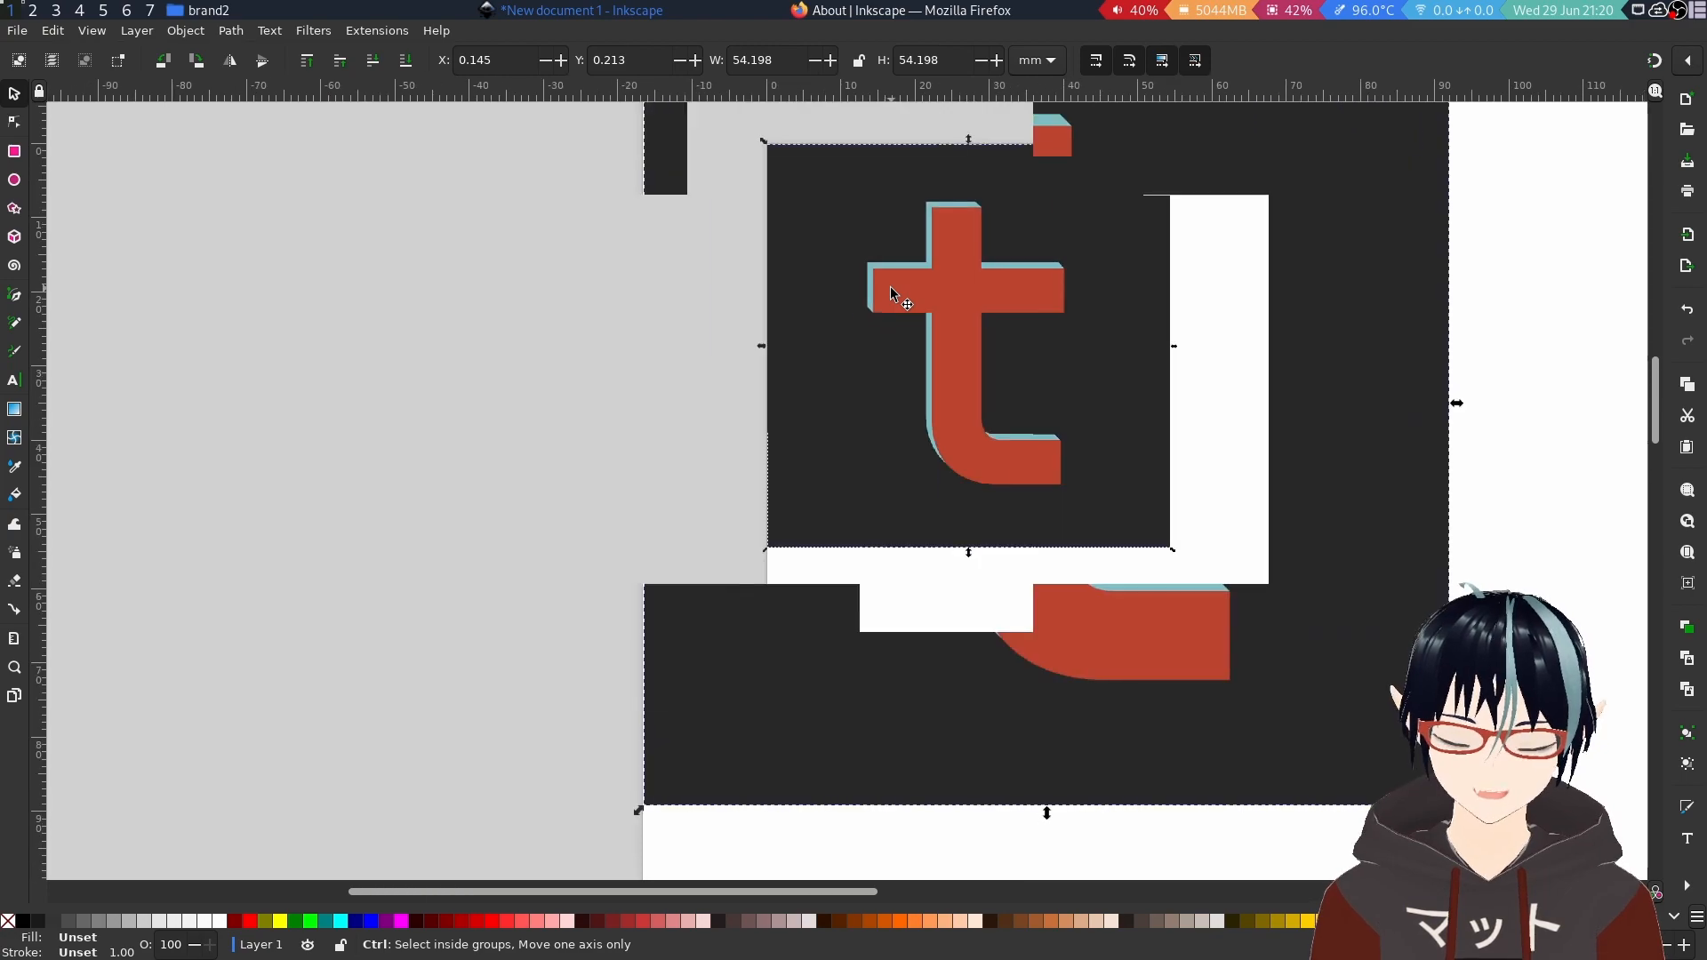
{"action": "scroll", "coordinate": [899, 296], "scroll_direction": "down", "scroll_amount": 2}
{"action": "scroll", "coordinate": [899, 266], "scroll_direction": "up", "scroll_amount": 5}
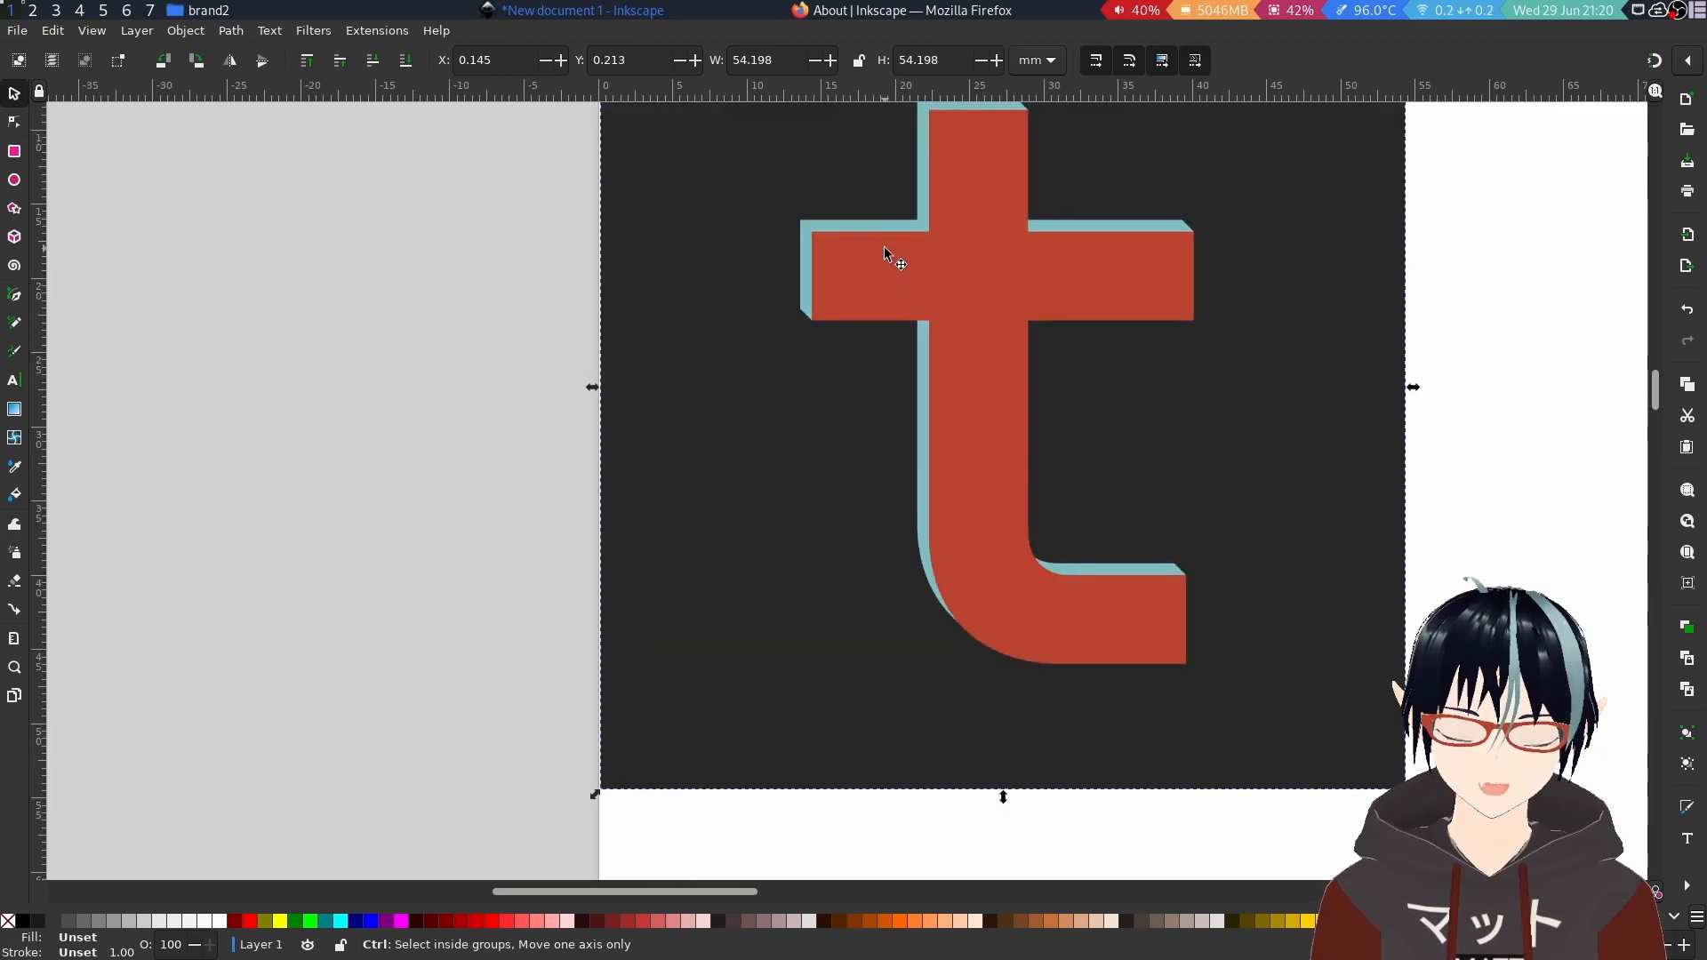
{"action": "scroll", "coordinate": [885, 253], "scroll_direction": "down", "scroll_amount": 1}
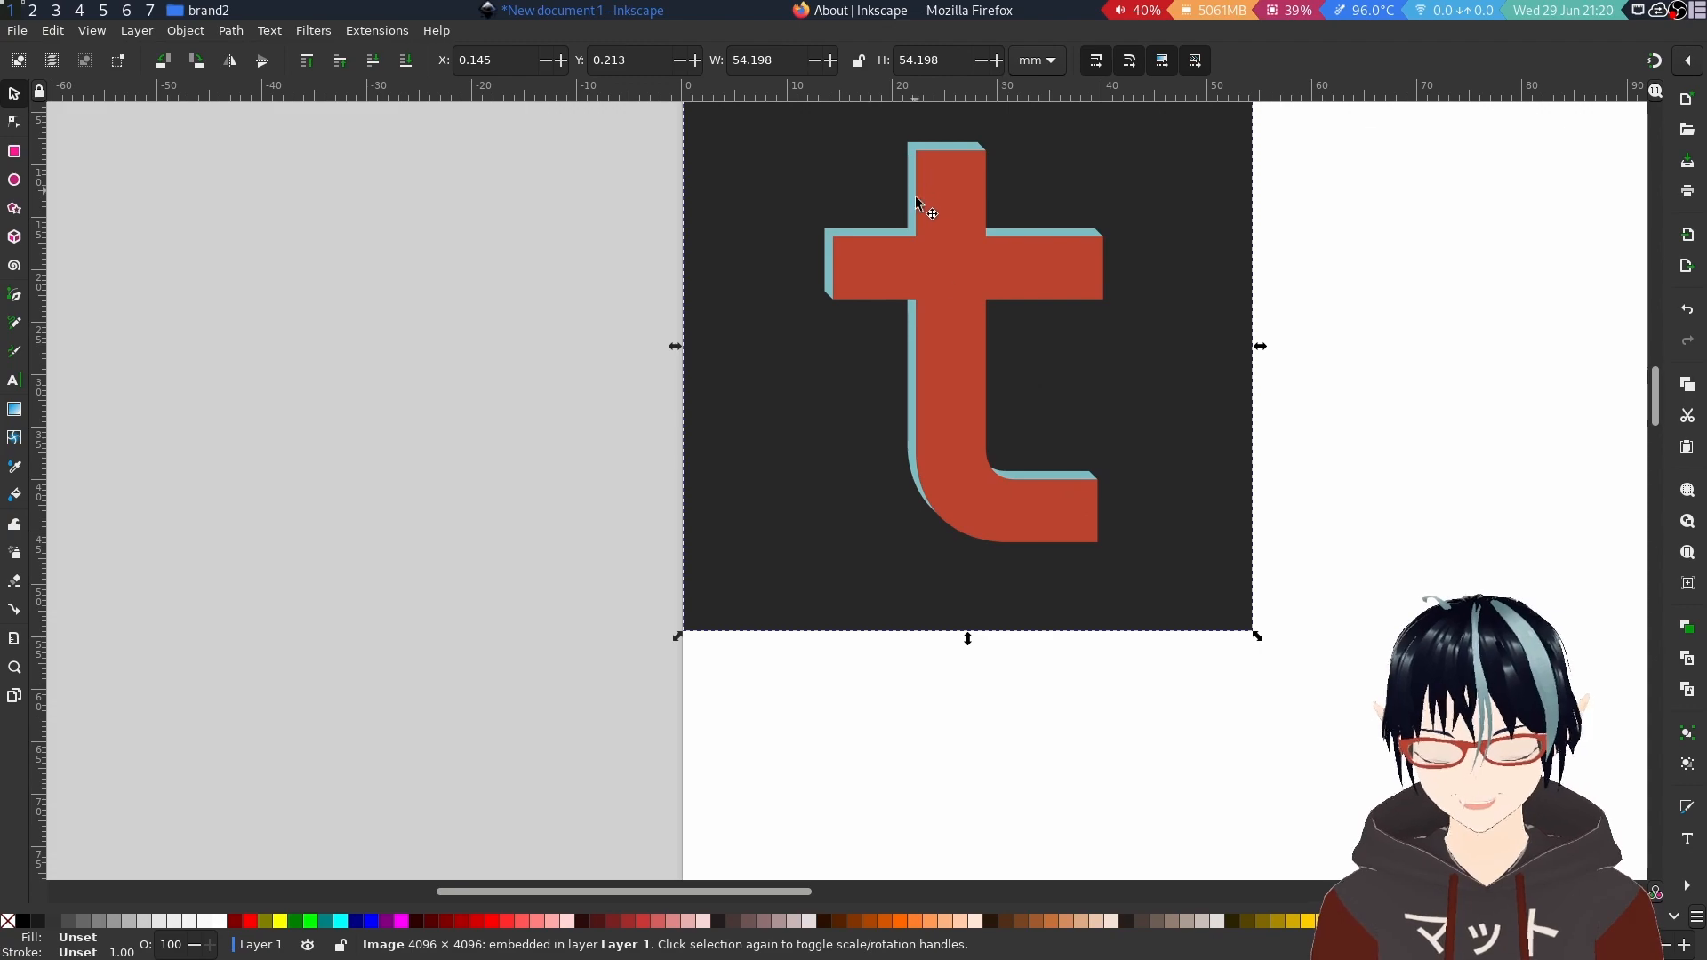
{"action": "scroll", "coordinate": [921, 412], "scroll_direction": "up", "scroll_amount": 4}
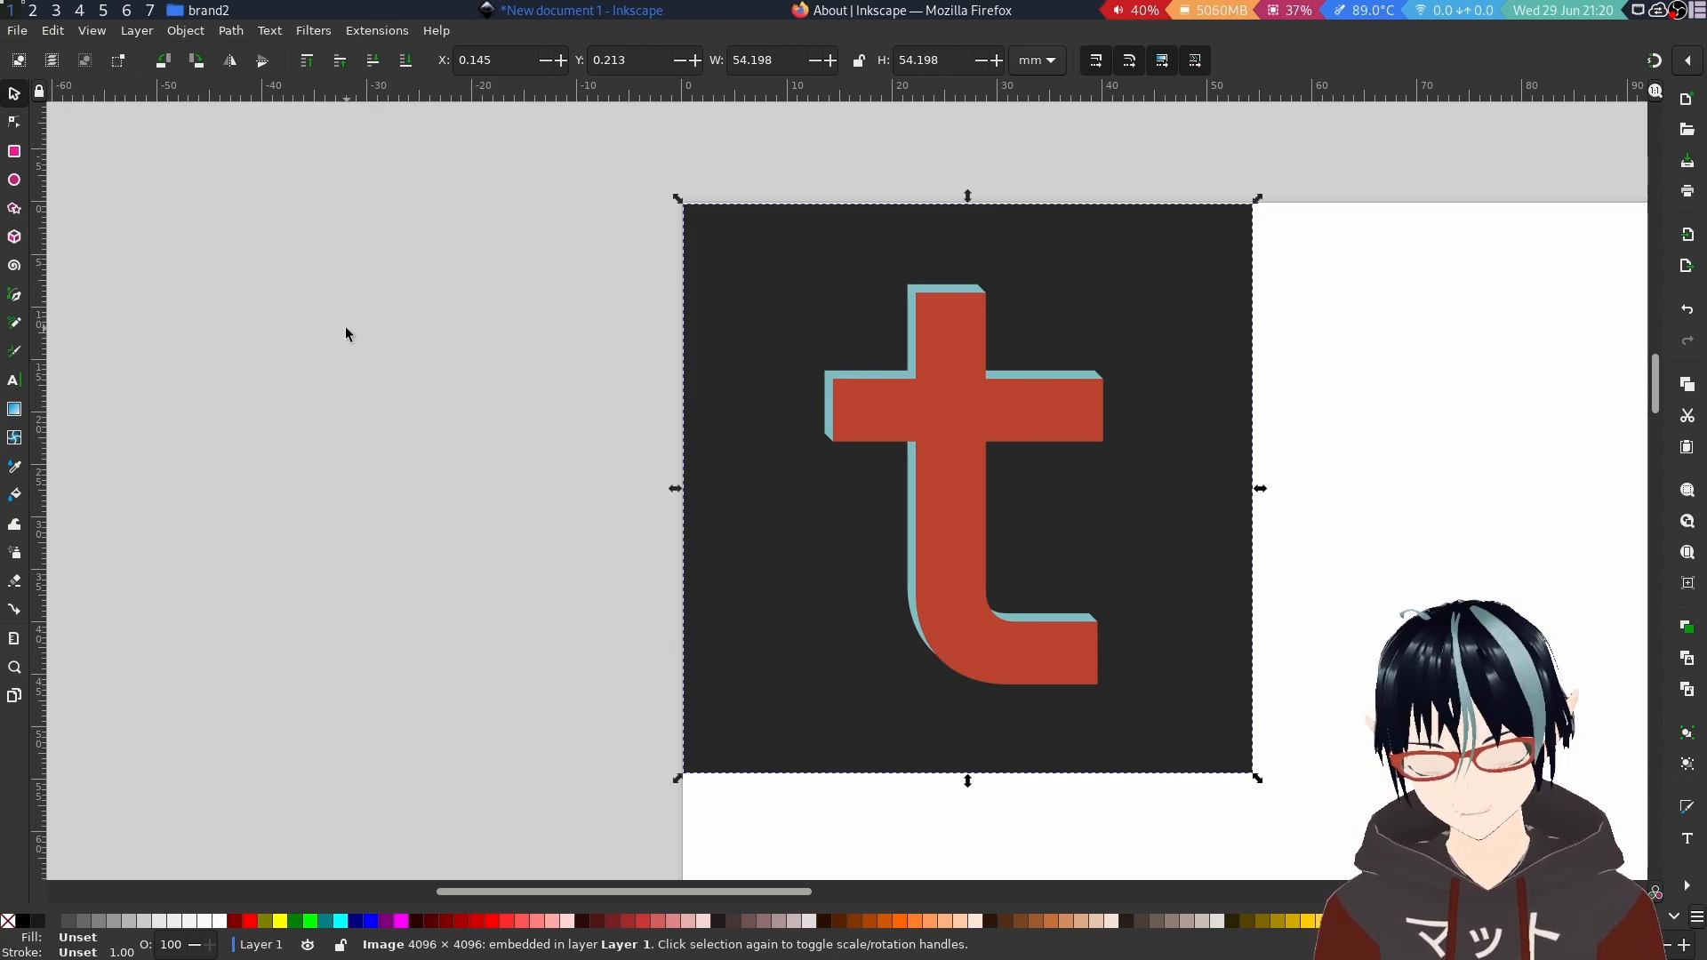
{"action": "left_click_drag", "start_coordinate": [994, 494], "coordinate": [973, 494]}
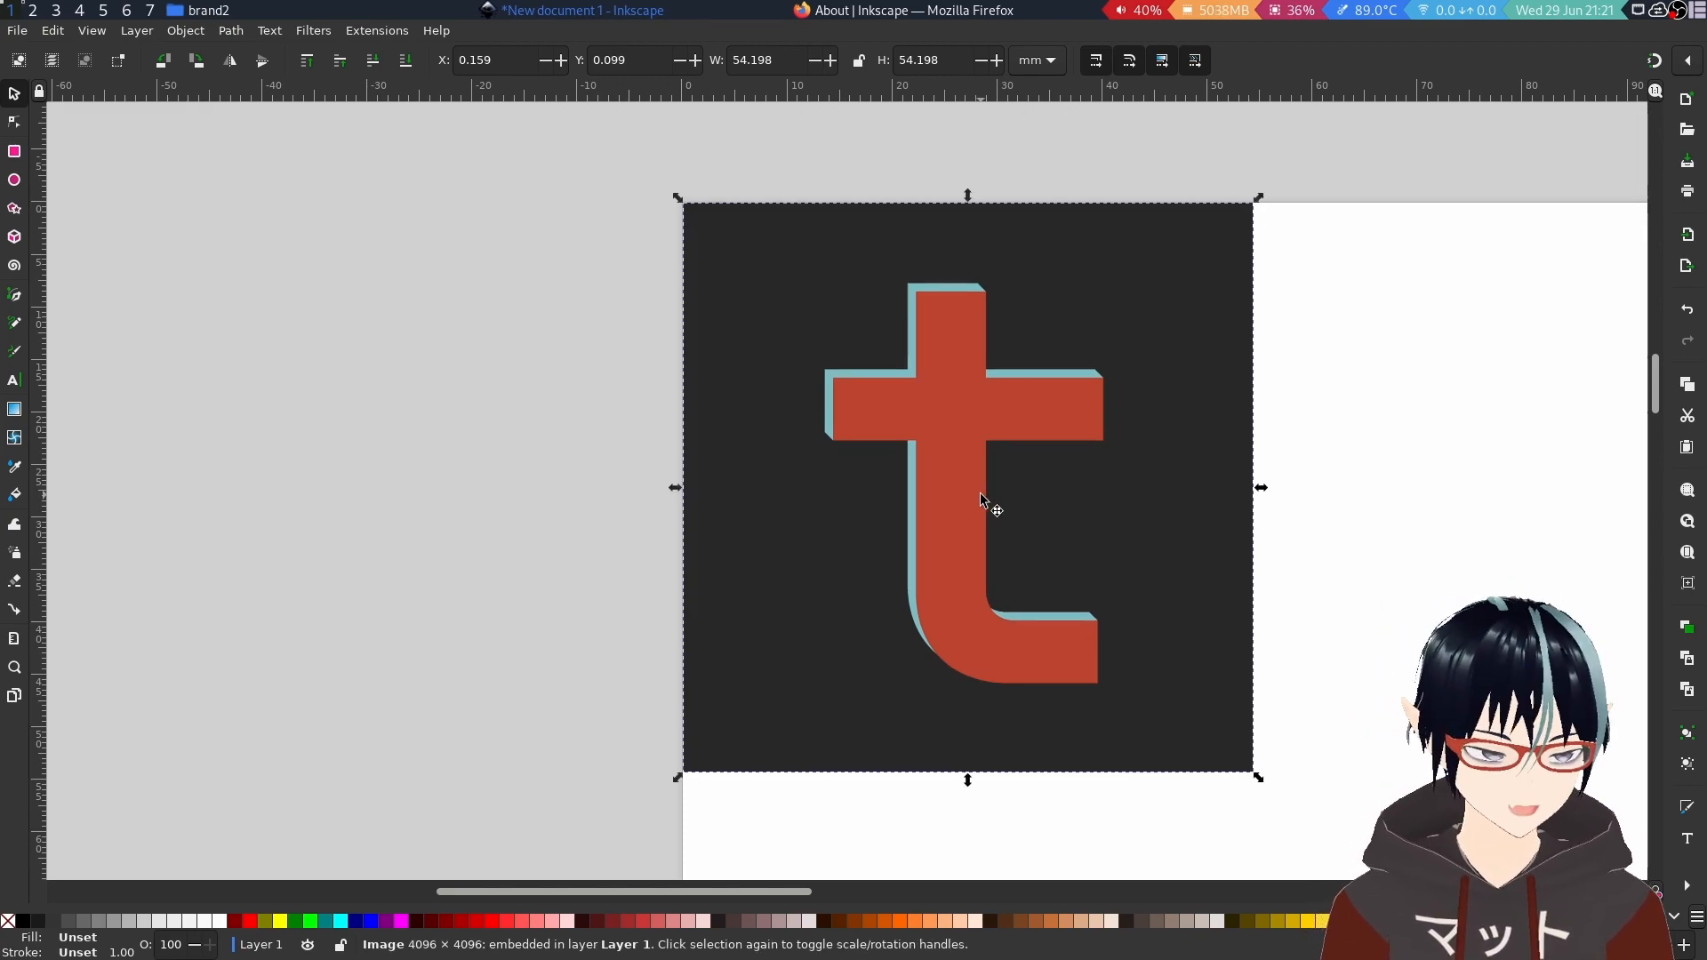
{"action": "key", "text": "super+Return"}
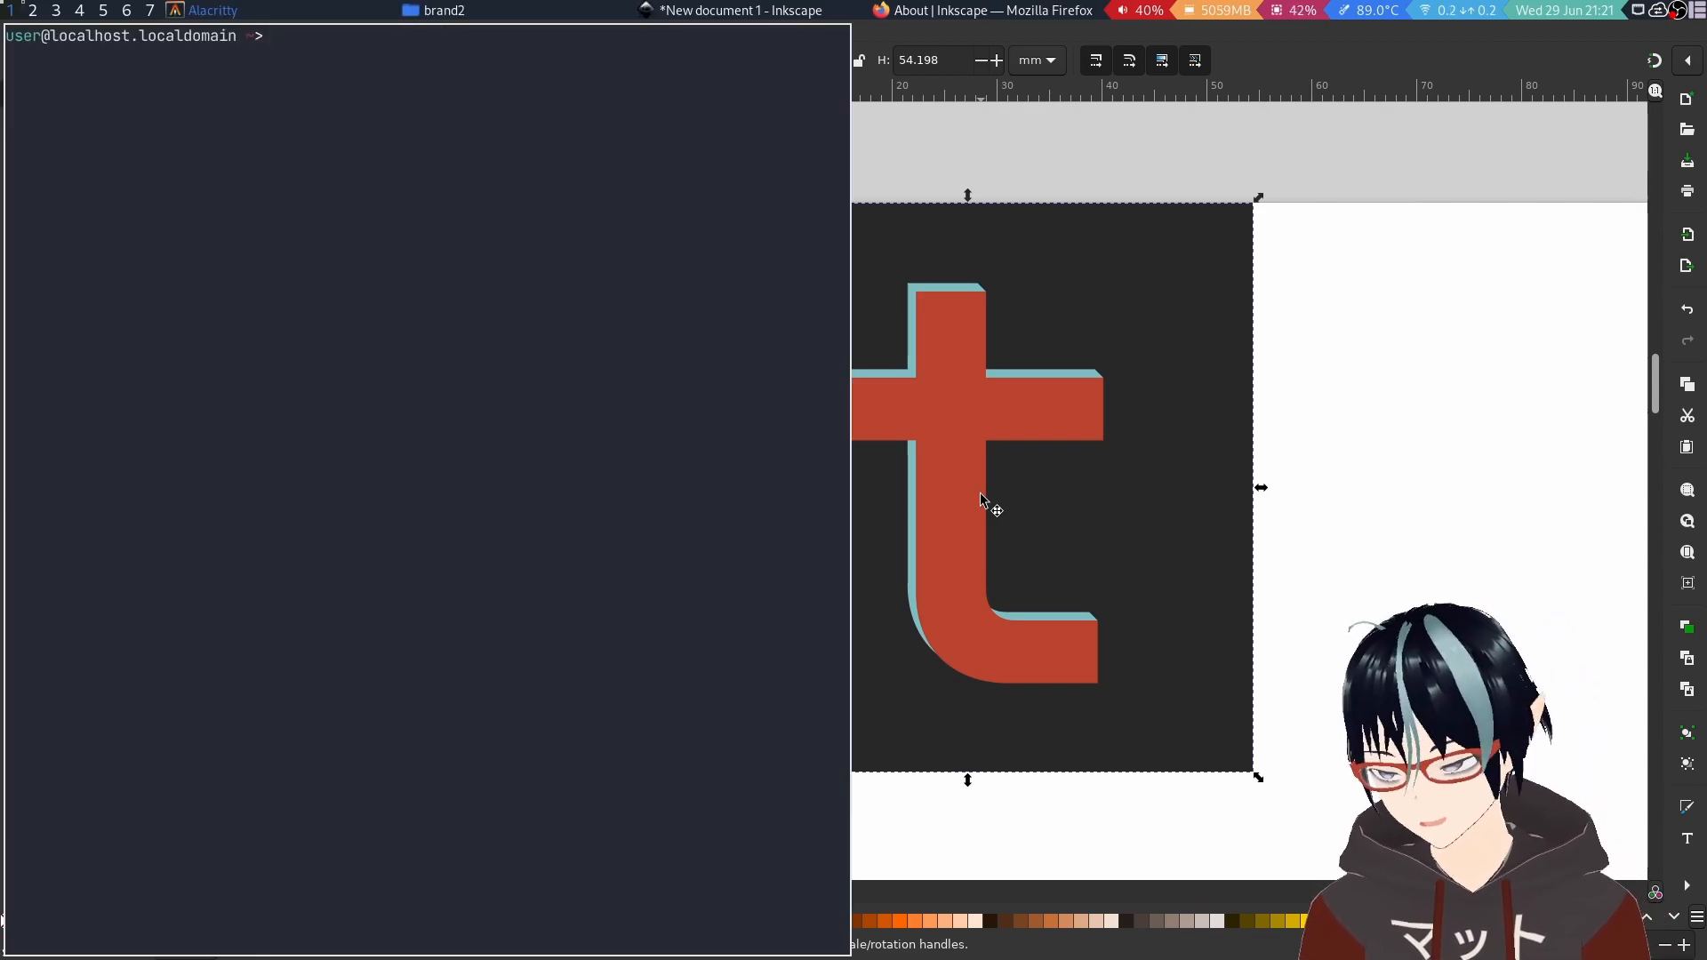
{"action": "key", "text": "super+shift+q"}
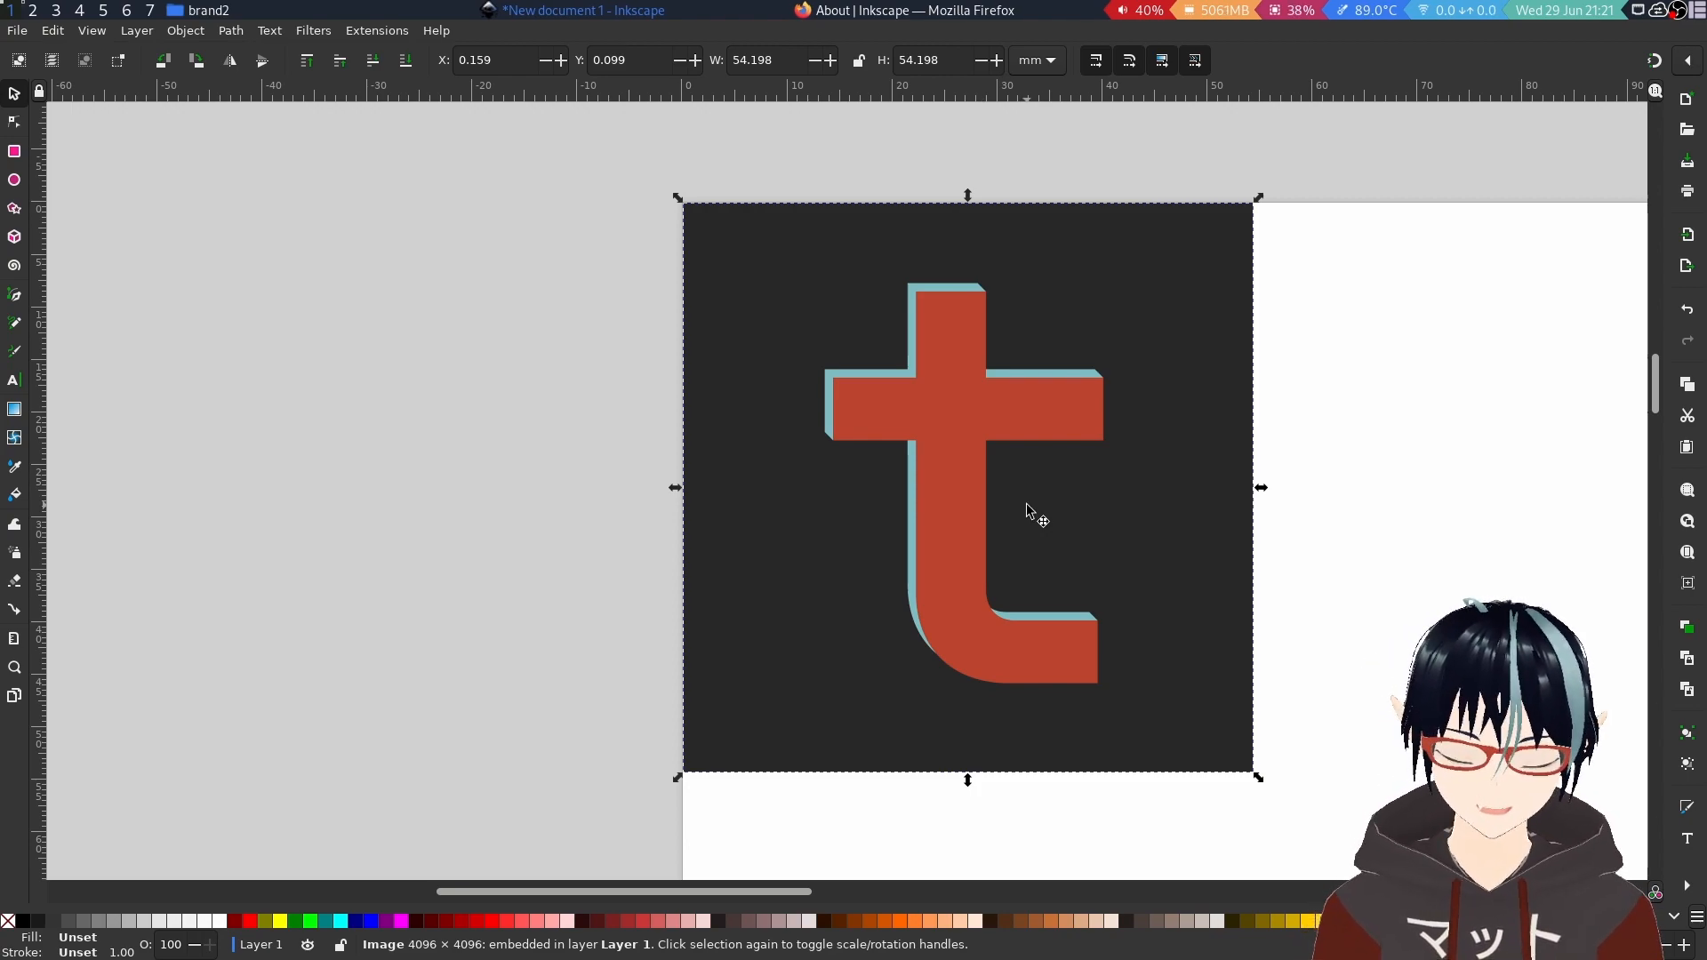
{"action": "scroll", "coordinate": [1072, 503], "scroll_direction": "down", "scroll_amount": 2}
{"action": "scroll", "coordinate": [1072, 503], "scroll_direction": "up", "scroll_amount": 4}
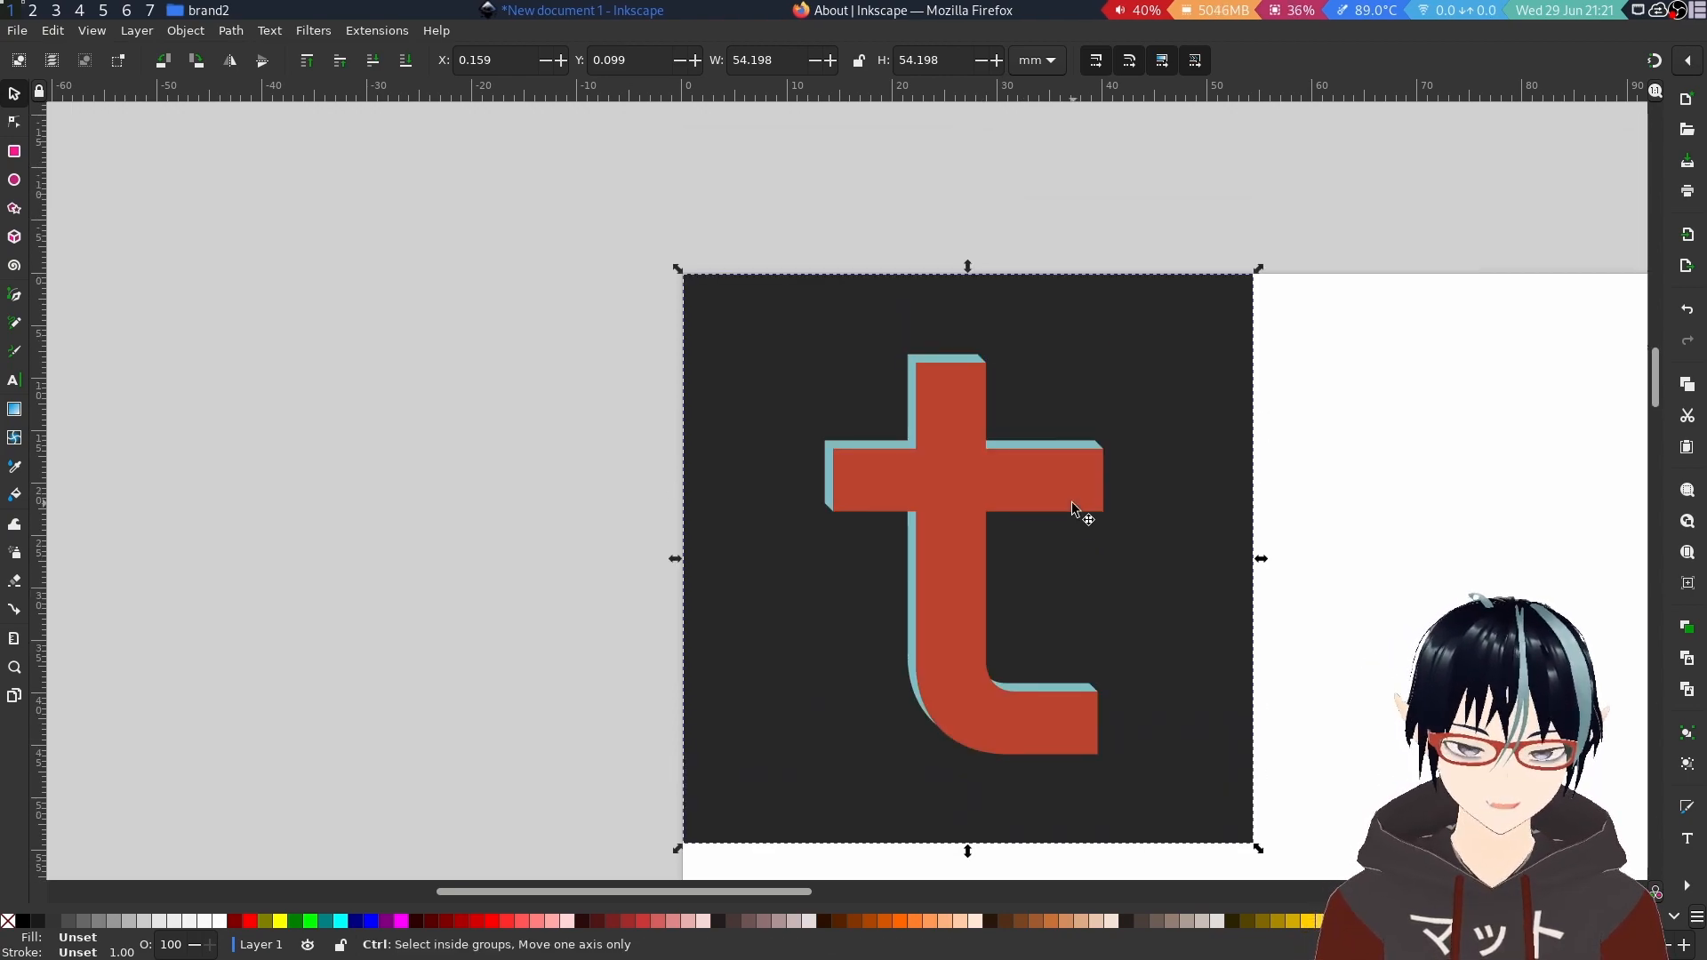
{"action": "scroll", "coordinate": [1072, 507], "scroll_direction": "down", "scroll_amount": 3}
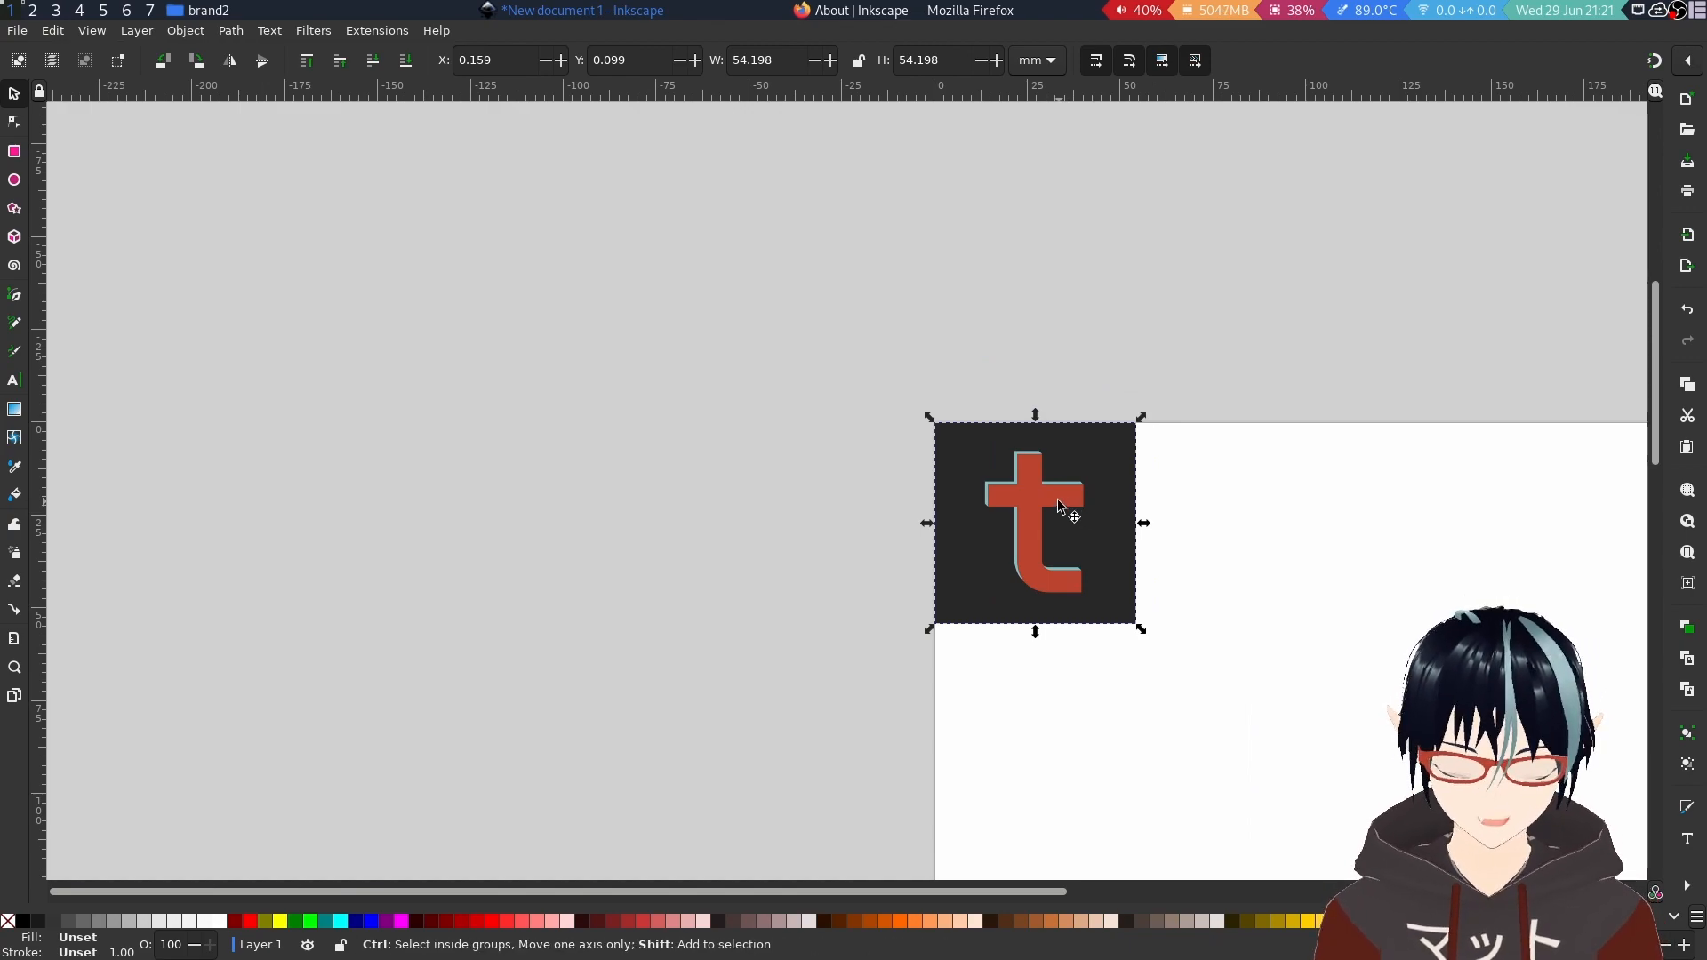
Open the document properties and reduce the page height to 245 mm, checking the effect on the page.
{"action": "key", "text": "ctrl+shift+d"}
{"action": "left_click_drag", "start_coordinate": [303, 492], "coordinate": [845, 676]}
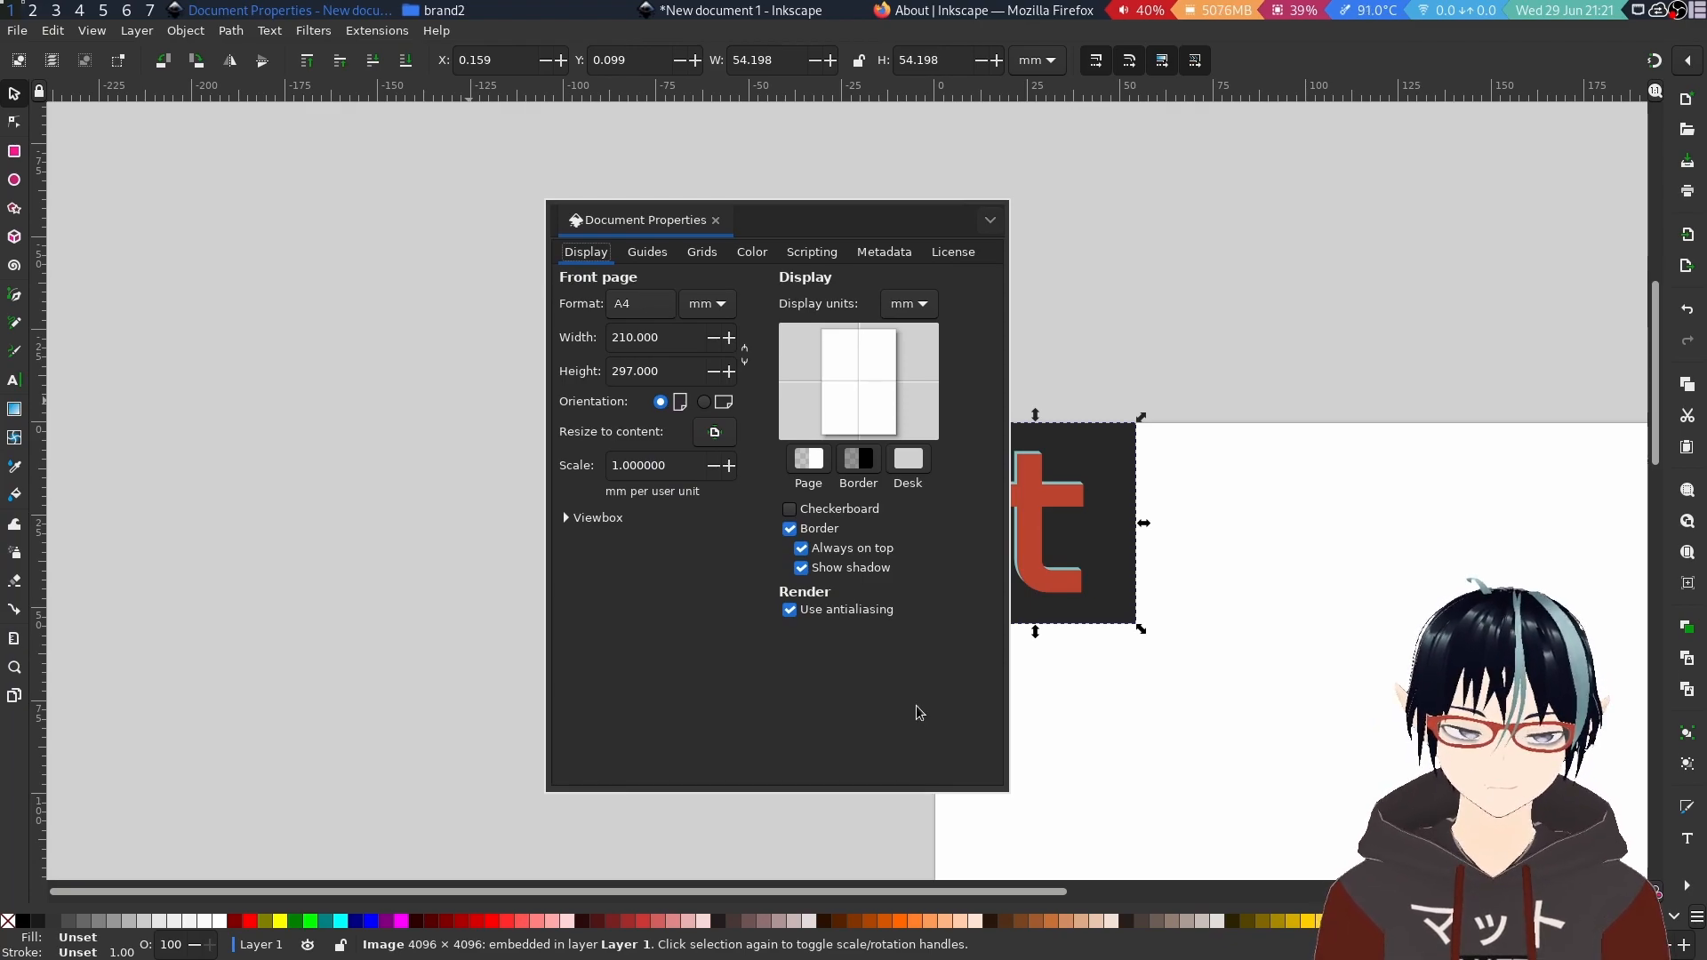
{"action": "left_click", "coordinate": [711, 375]}
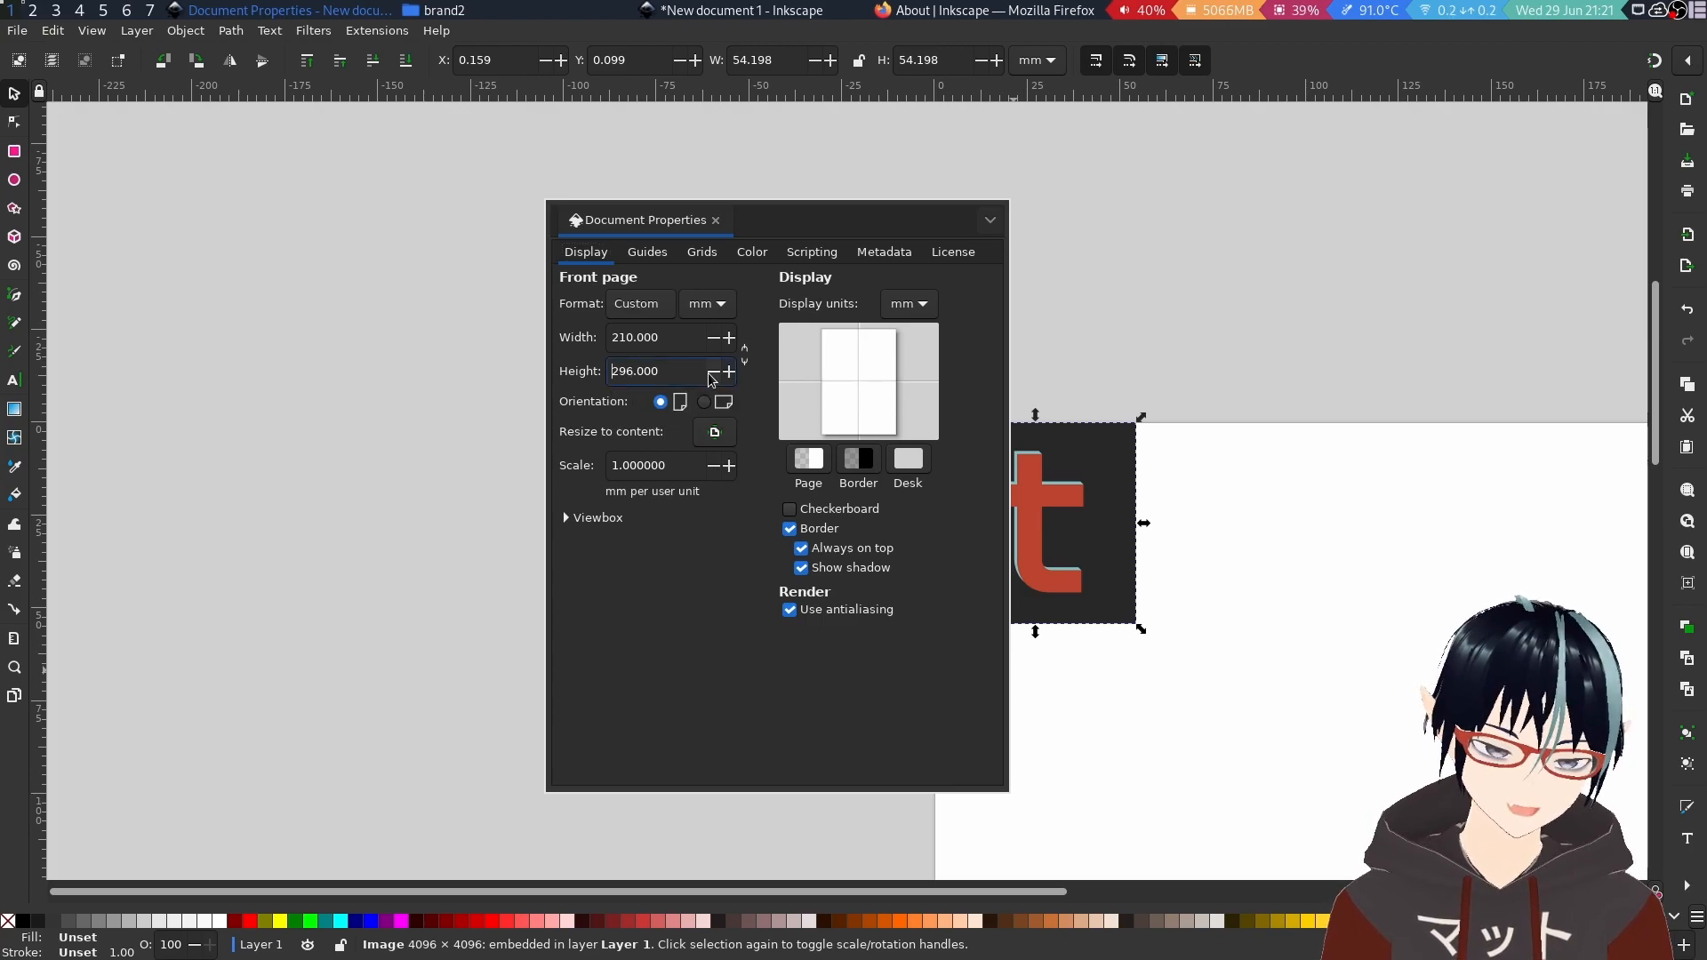
{"action": "left_click", "coordinate": [712, 374]}
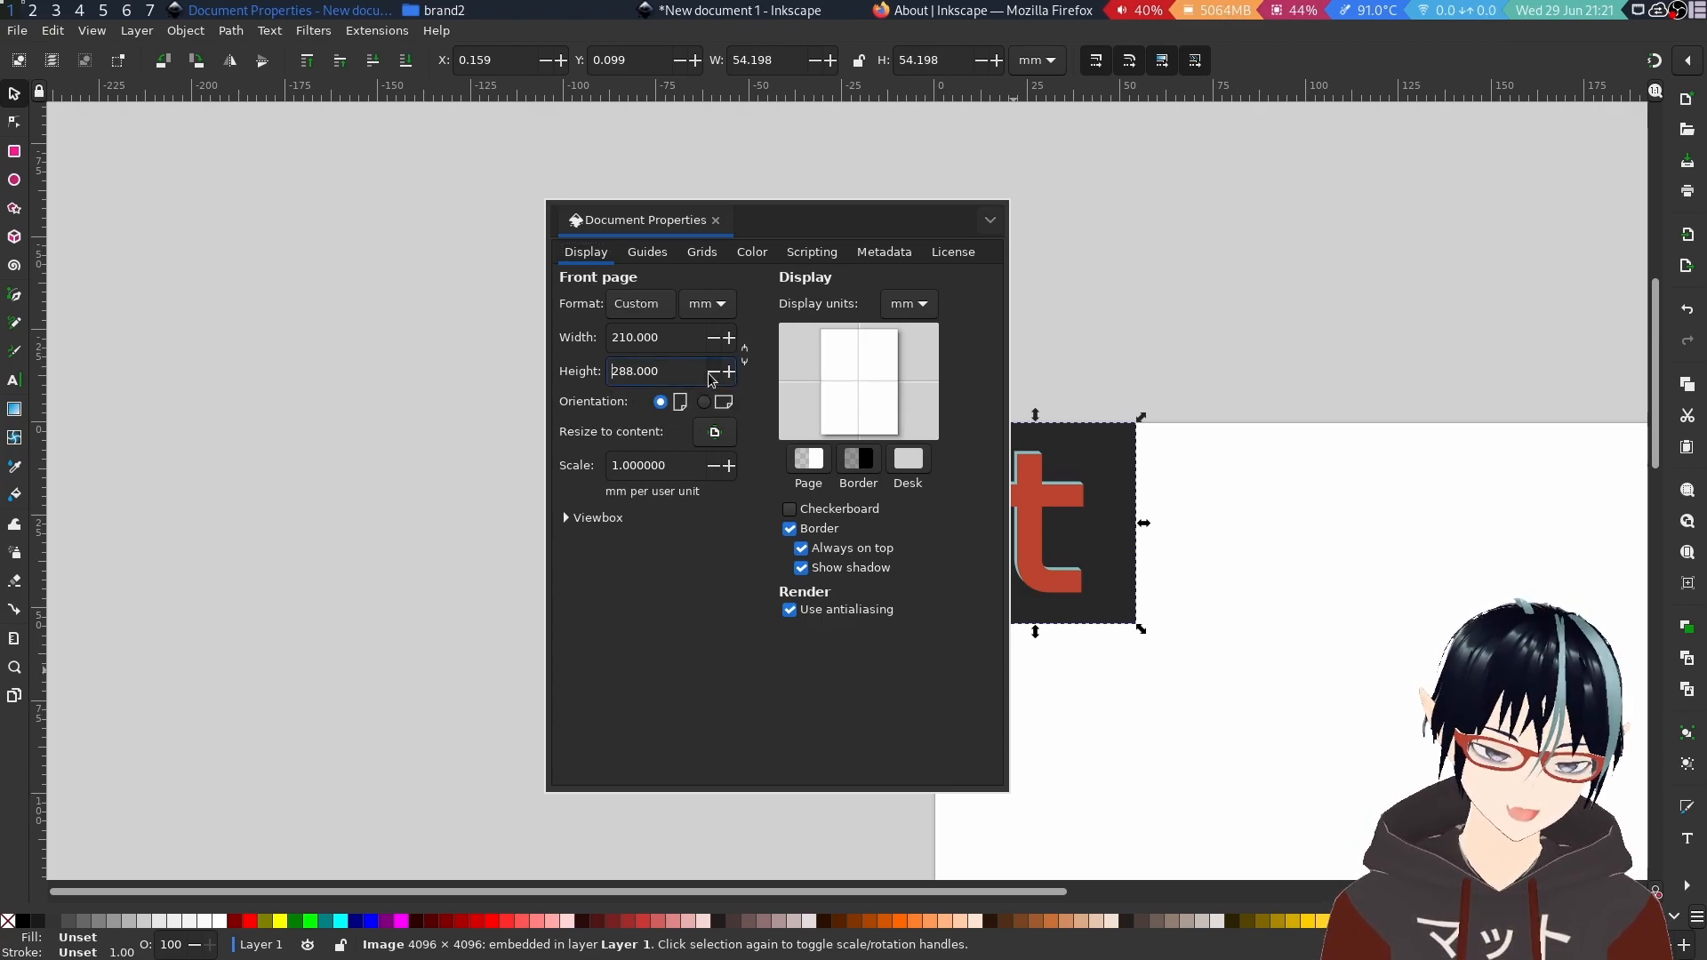
{"action": "left_click", "coordinate": [712, 374]}
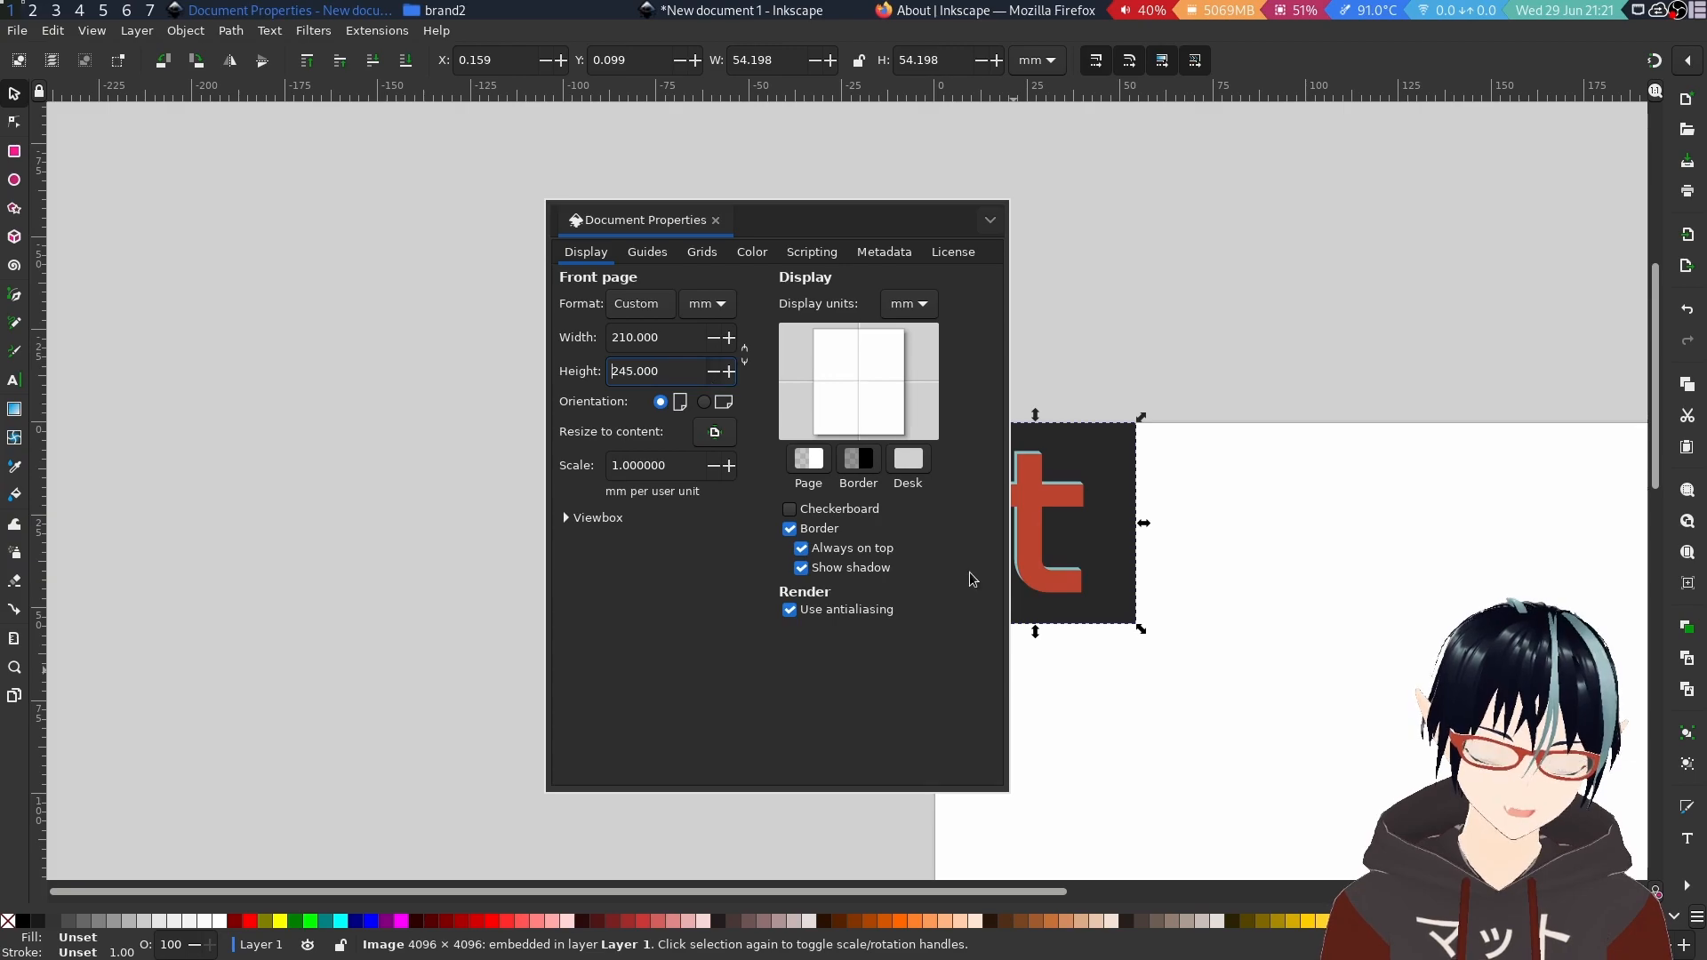
{"action": "scroll", "coordinate": [1272, 715], "scroll_direction": "down", "scroll_amount": 4}
{"action": "scroll", "coordinate": [1267, 718], "scroll_direction": "down", "scroll_amount": 1}
{"action": "scroll", "coordinate": [1262, 722], "scroll_direction": "up", "scroll_amount": 2}
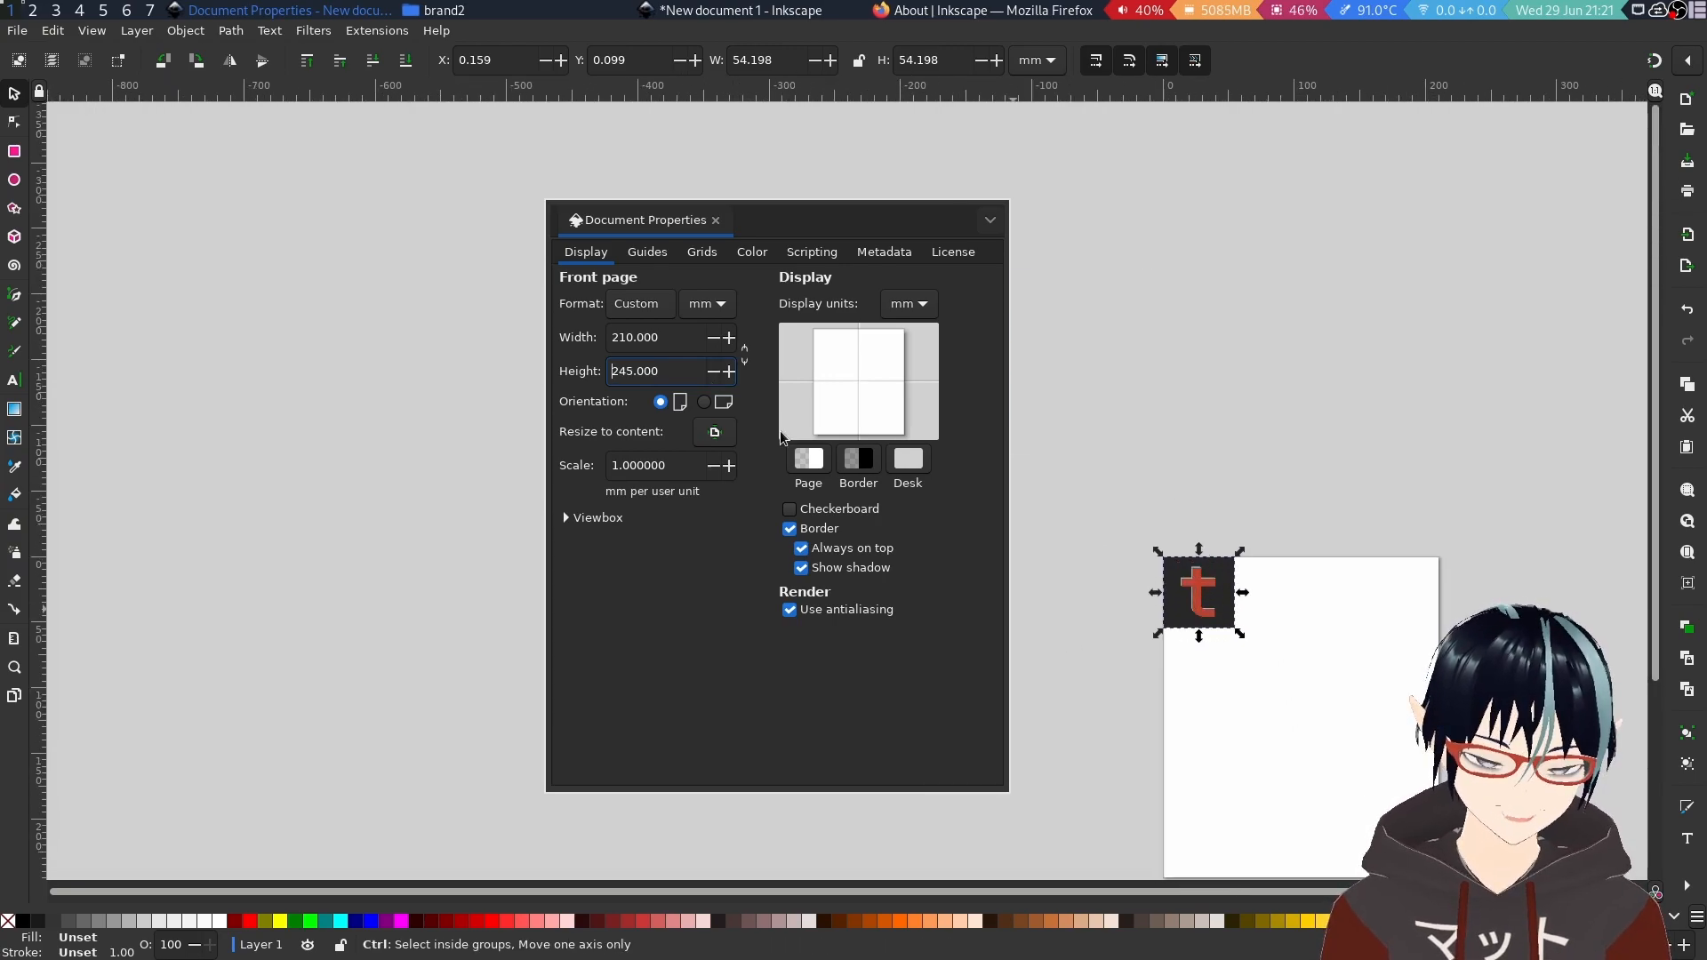
{"action": "scroll", "coordinate": [1313, 816], "scroll_direction": "down", "scroll_amount": 3}
{"action": "scroll", "coordinate": [1312, 820], "scroll_direction": "up", "scroll_amount": 3}
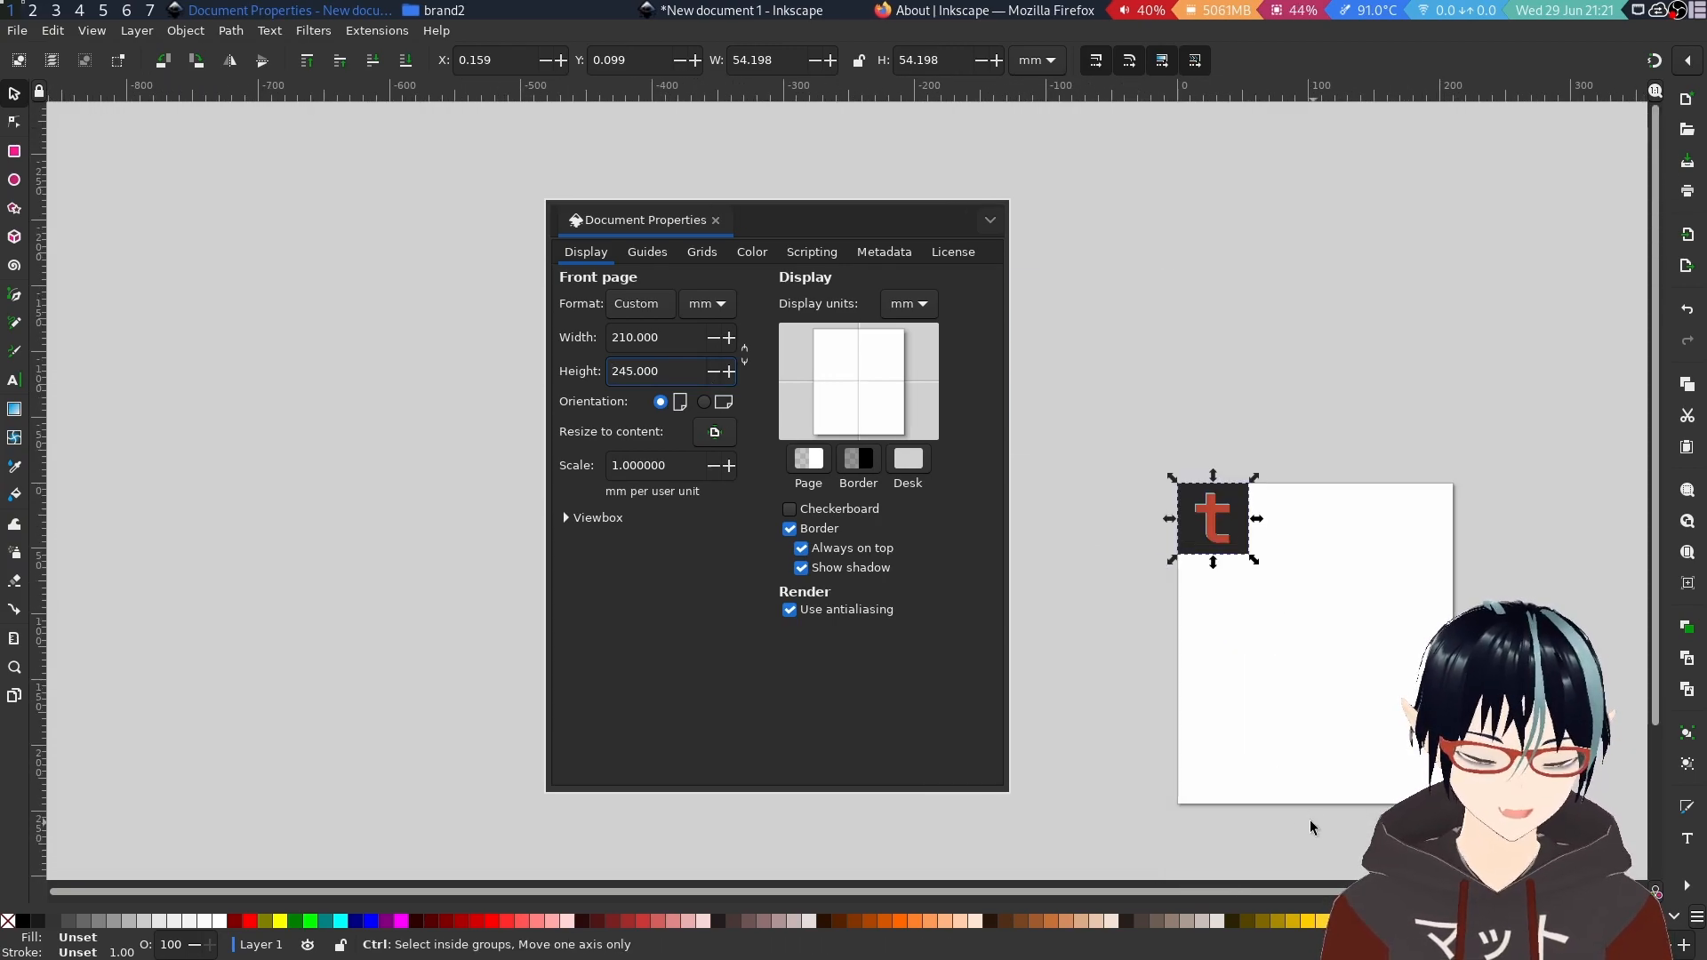
Reduce the page height further to 55 mm so it fits the logo image.
{"action": "left_click", "coordinate": [713, 372]}
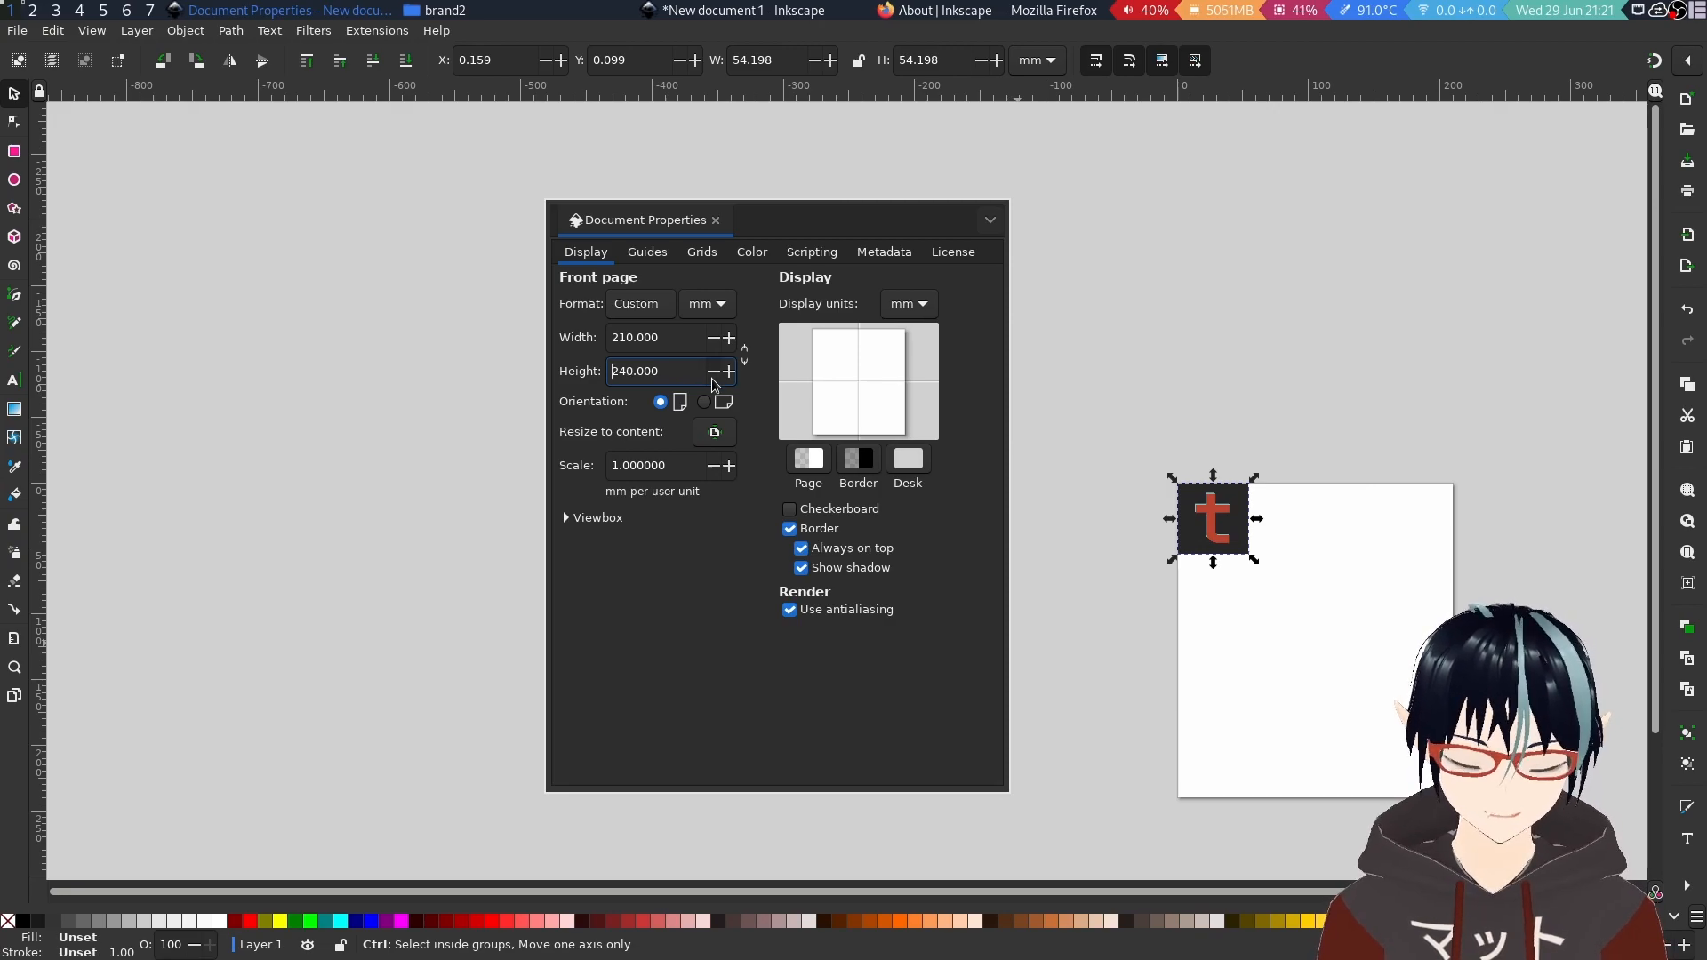
{"action": "left_click", "coordinate": [712, 379]}
{"action": "left_click", "coordinate": [713, 379]}
{"action": "left_click", "coordinate": [712, 380]}
{"action": "left_click", "coordinate": [712, 380]}
{"action": "left_click", "coordinate": [712, 380]}
{"action": "left_click", "coordinate": [712, 380]}
{"action": "left_click", "coordinate": [712, 379]}
{"action": "left_click", "coordinate": [712, 380]}
{"action": "left_click", "coordinate": [713, 372]}
{"action": "left_click", "coordinate": [713, 373]}
{"action": "left_click", "coordinate": [713, 372]}
{"action": "left_click", "coordinate": [713, 373]}
{"action": "left_click", "coordinate": [712, 380]}
{"action": "left_click", "coordinate": [712, 379]}
{"action": "left_click", "coordinate": [712, 380]}
{"action": "left_click", "coordinate": [712, 380]}
{"action": "left_click", "coordinate": [712, 382]}
{"action": "left_click", "coordinate": [712, 382]}
{"action": "left_click", "coordinate": [712, 382]}
{"action": "left_click", "coordinate": [712, 383]}
{"action": "scroll", "coordinate": [1210, 549], "scroll_direction": "up", "scroll_amount": 5}
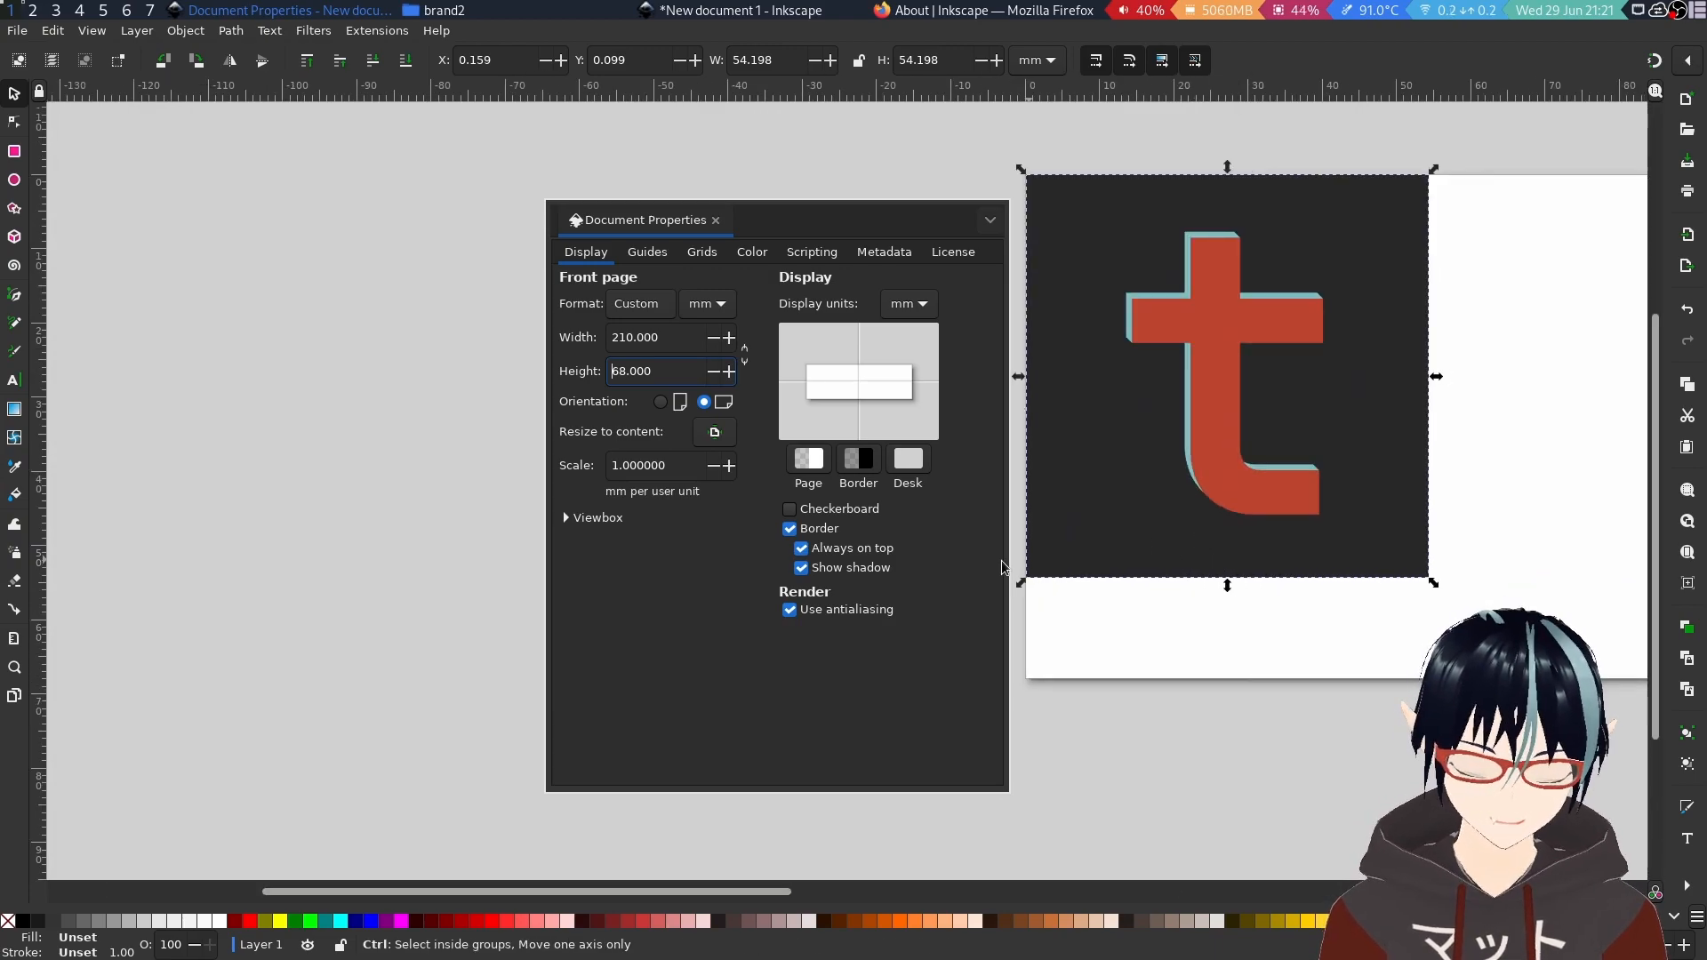
{"action": "left_click", "coordinate": [714, 469]}
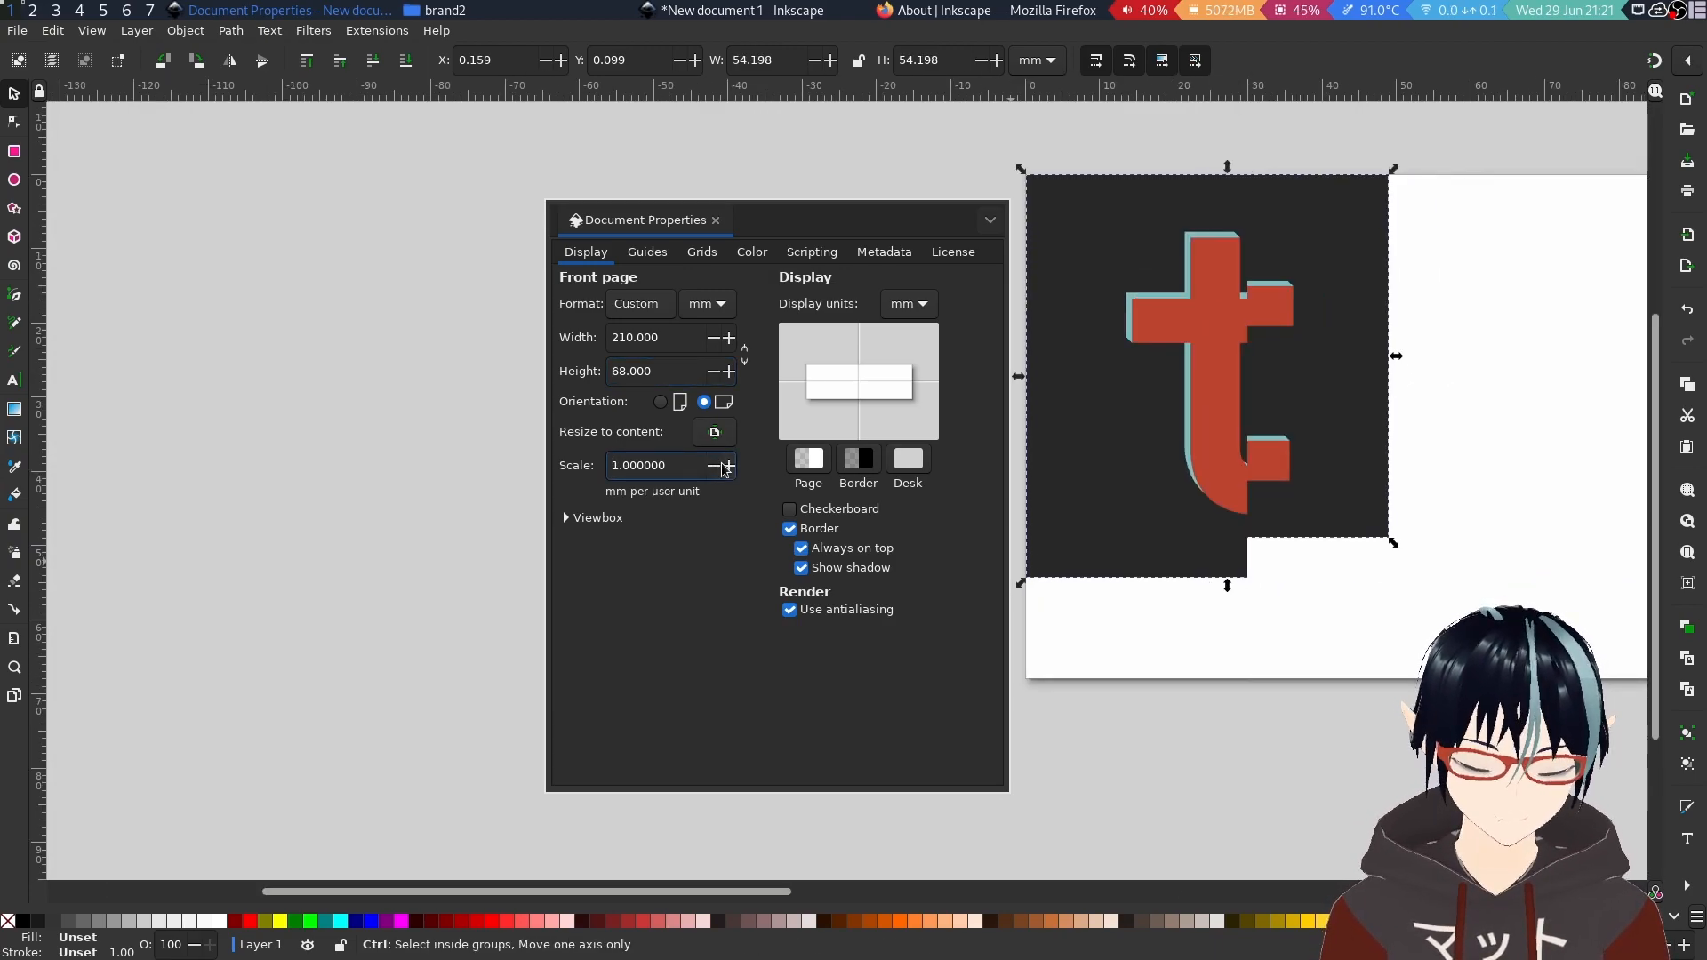
{"action": "left_click", "coordinate": [712, 374]}
{"action": "left_click", "coordinate": [712, 373]}
{"action": "left_click", "coordinate": [712, 373]}
{"action": "left_click", "coordinate": [712, 373]}
{"action": "left_click", "coordinate": [712, 373]}
{"action": "left_click", "coordinate": [712, 374]}
{"action": "left_click", "coordinate": [712, 373]}
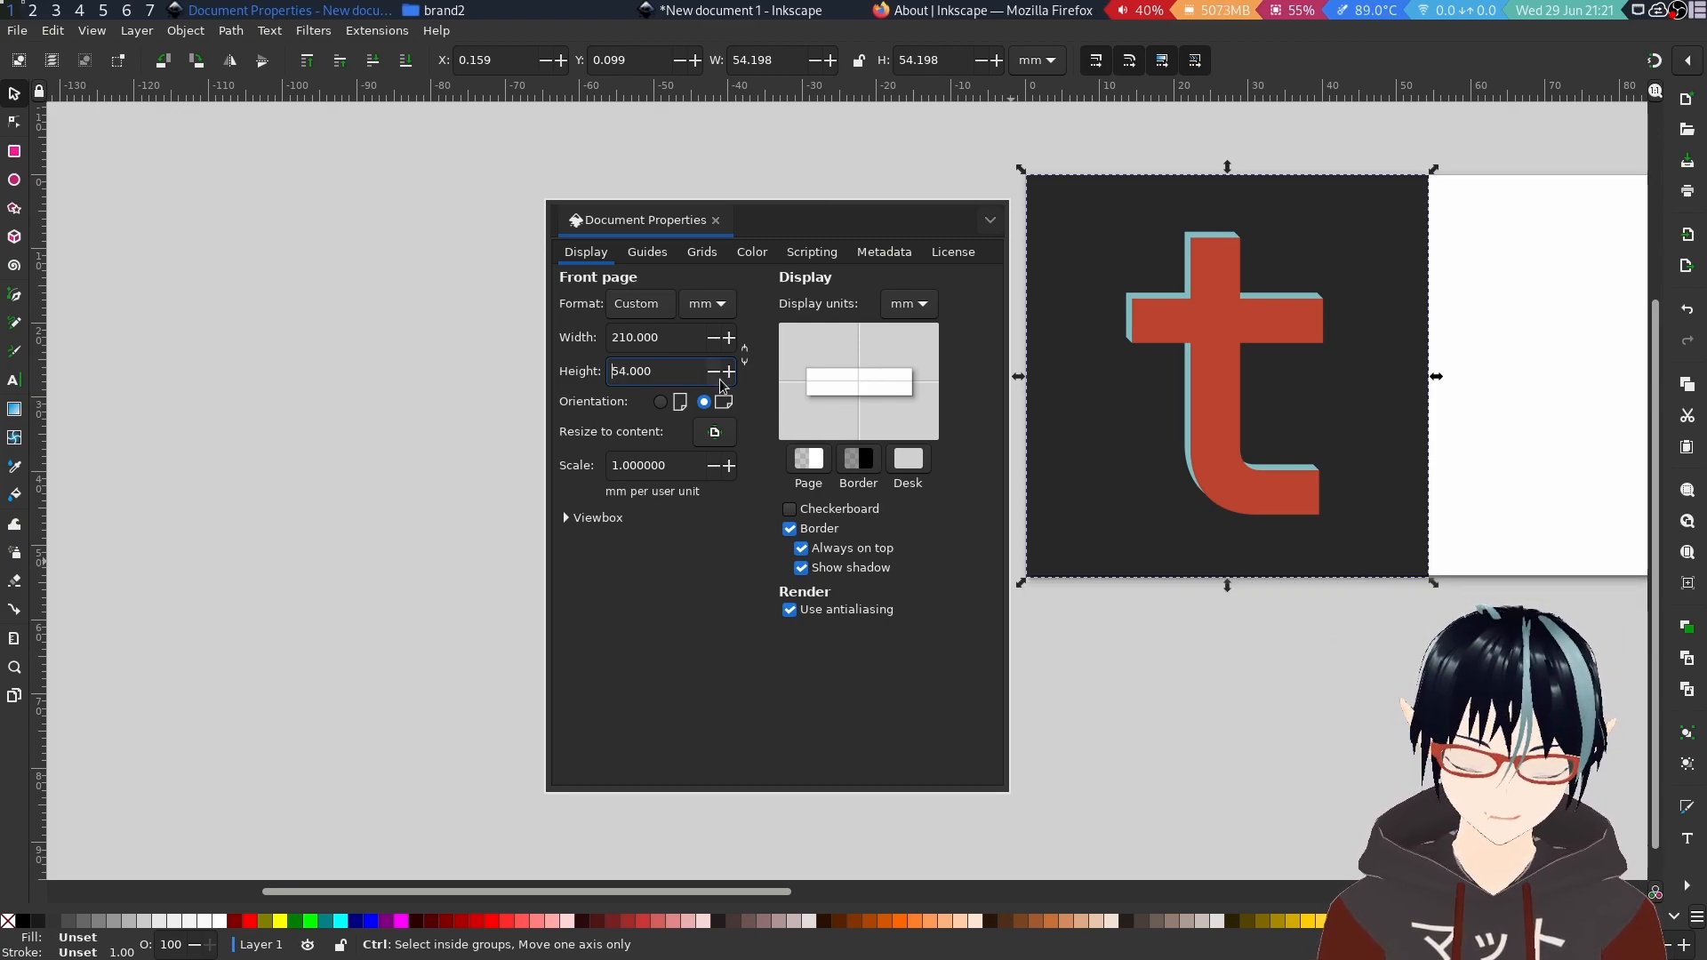
{"action": "left_click", "coordinate": [727, 379]}
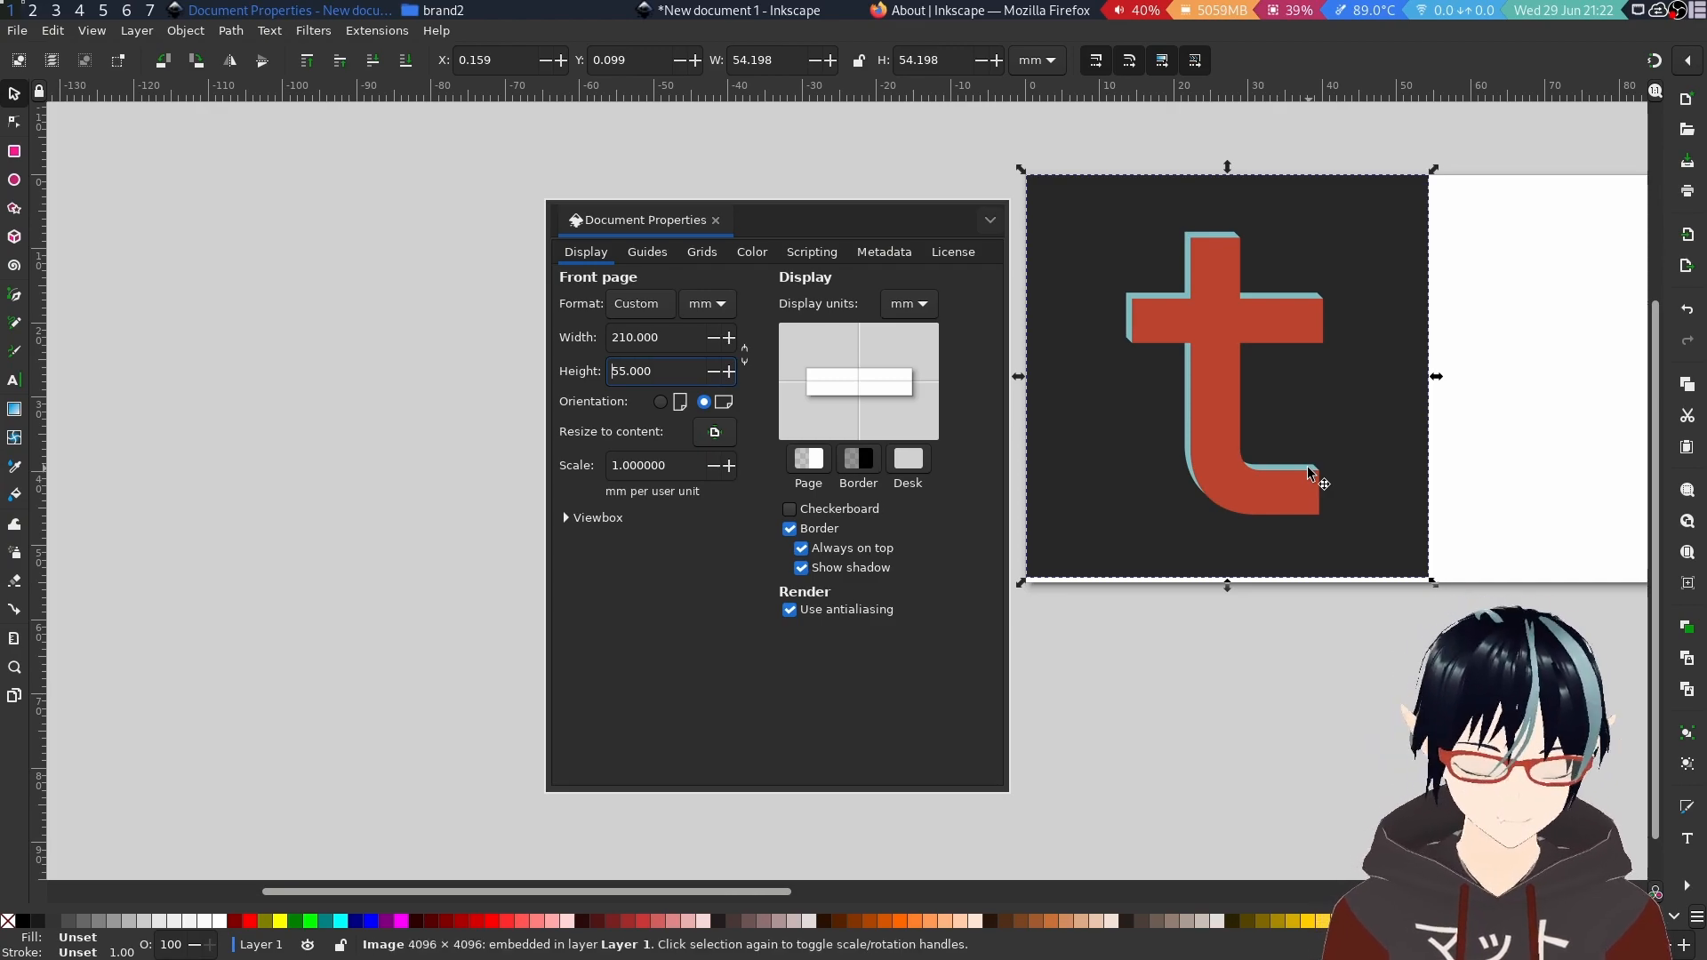
Set the page width to 55 mm.
{"action": "left_click", "coordinate": [714, 339]}
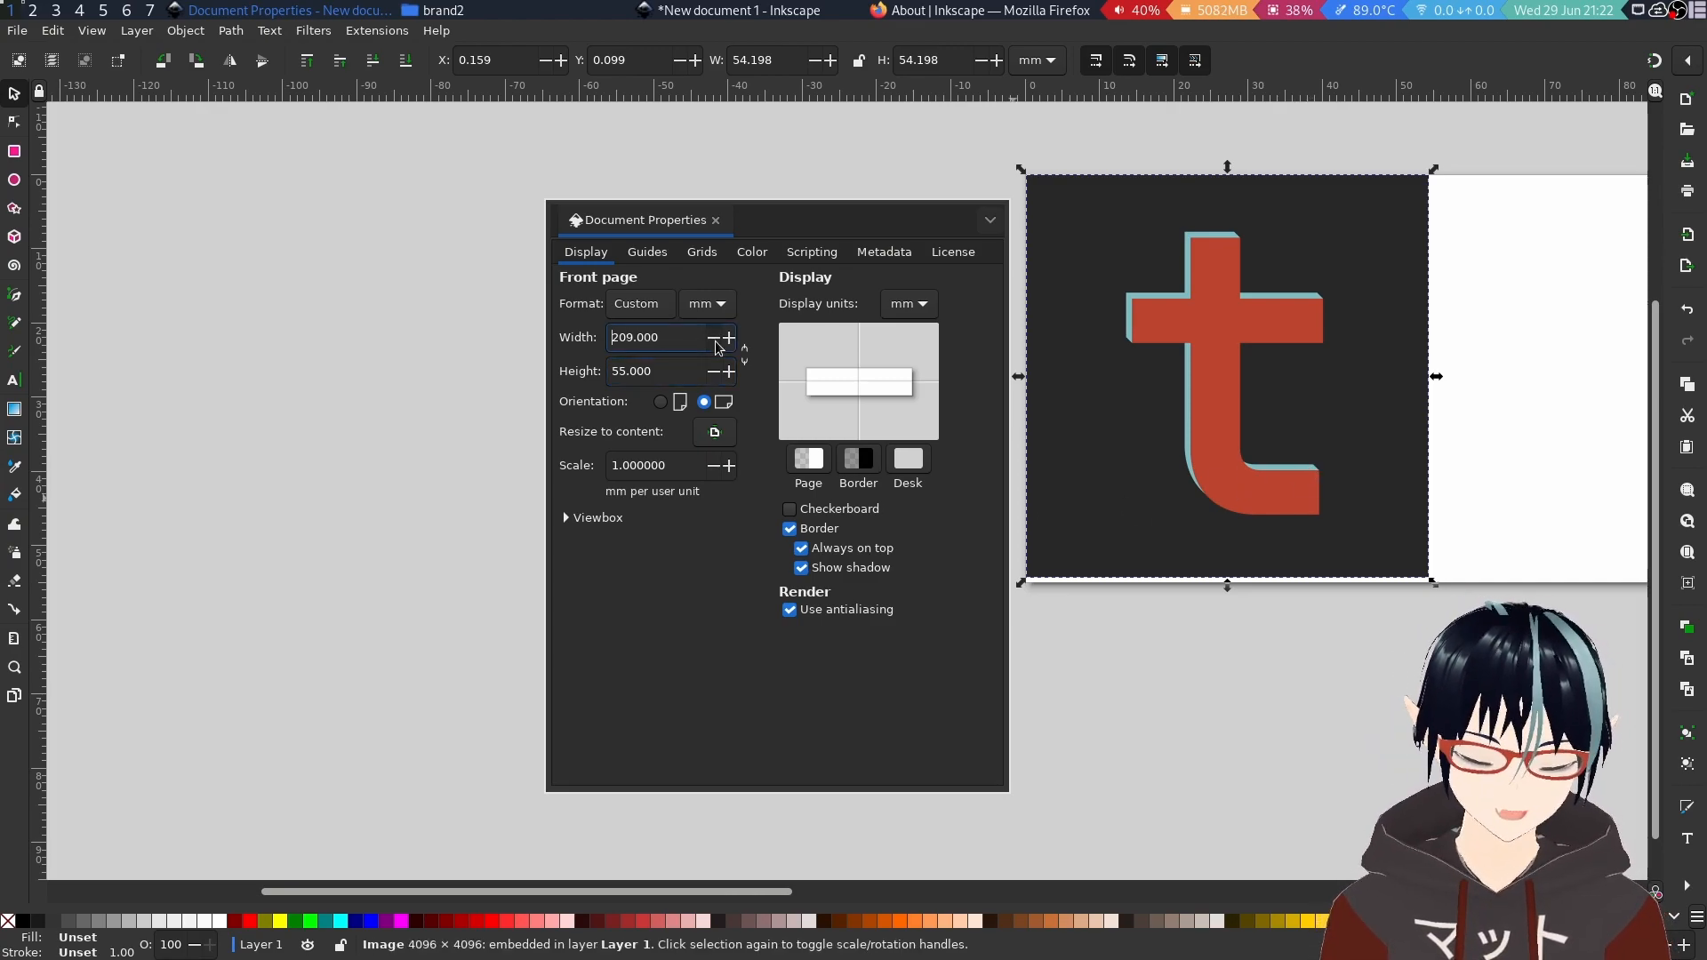
{"action": "left_click_drag", "start_coordinate": [717, 346], "coordinate": [715, 346]}
{"action": "left_click_drag", "start_coordinate": [612, 337], "coordinate": [631, 339]}
{"action": "type", "text": "55"}
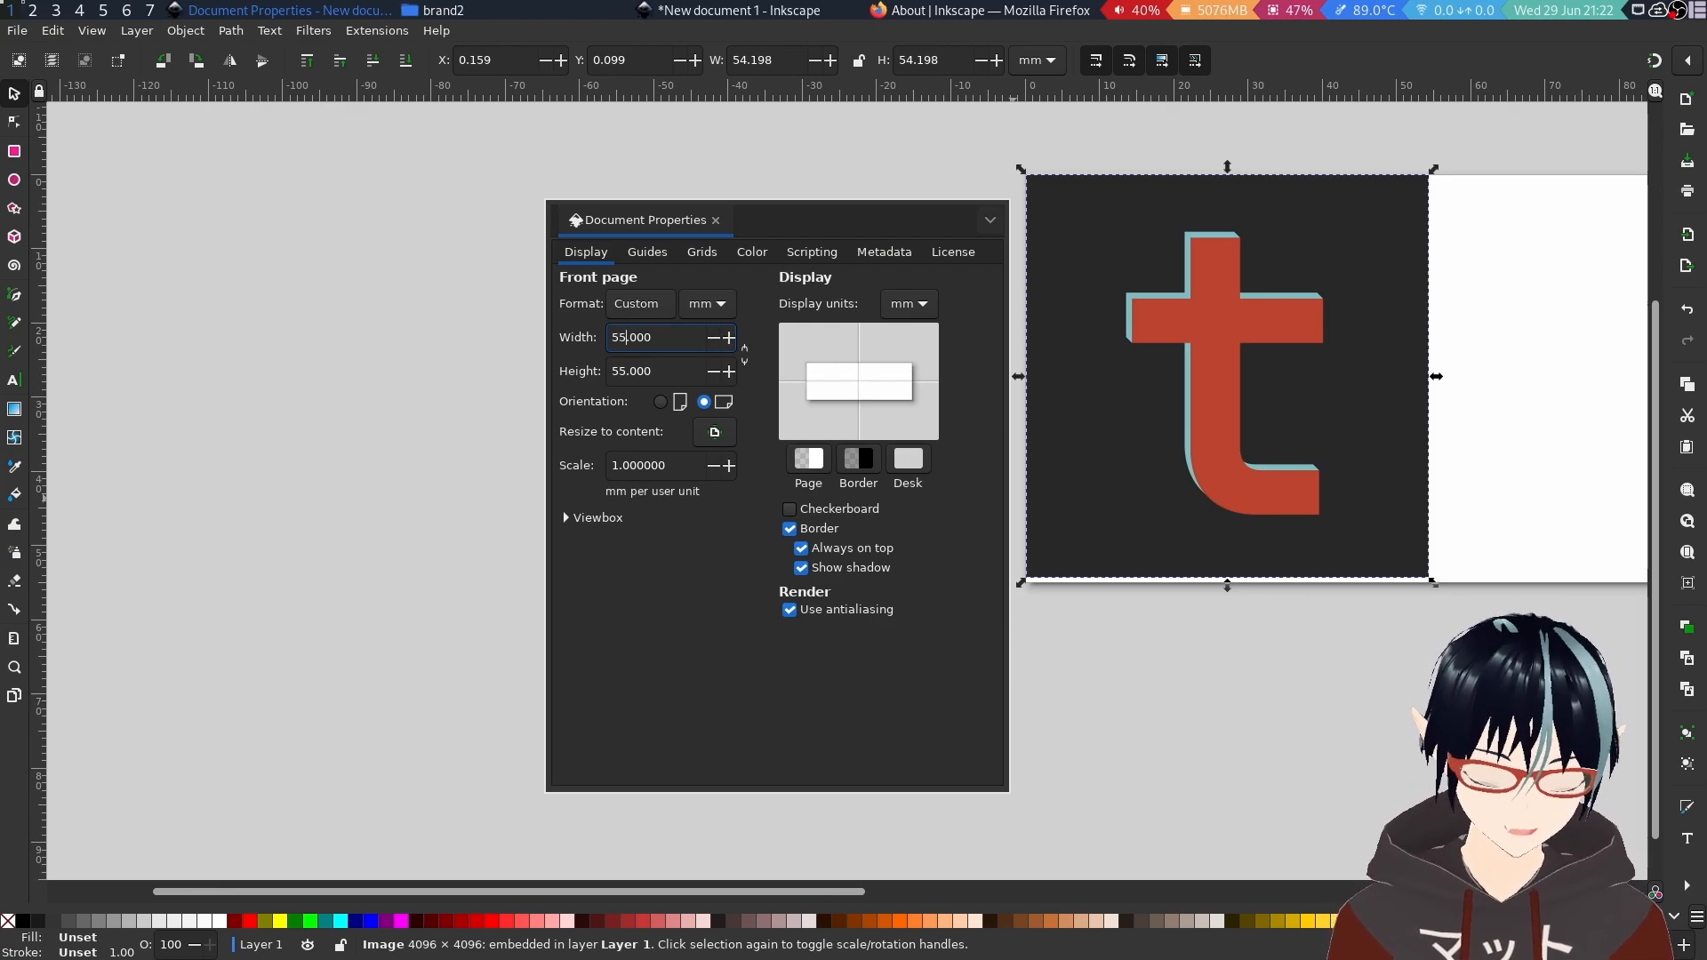
{"action": "key", "text": "Return"}
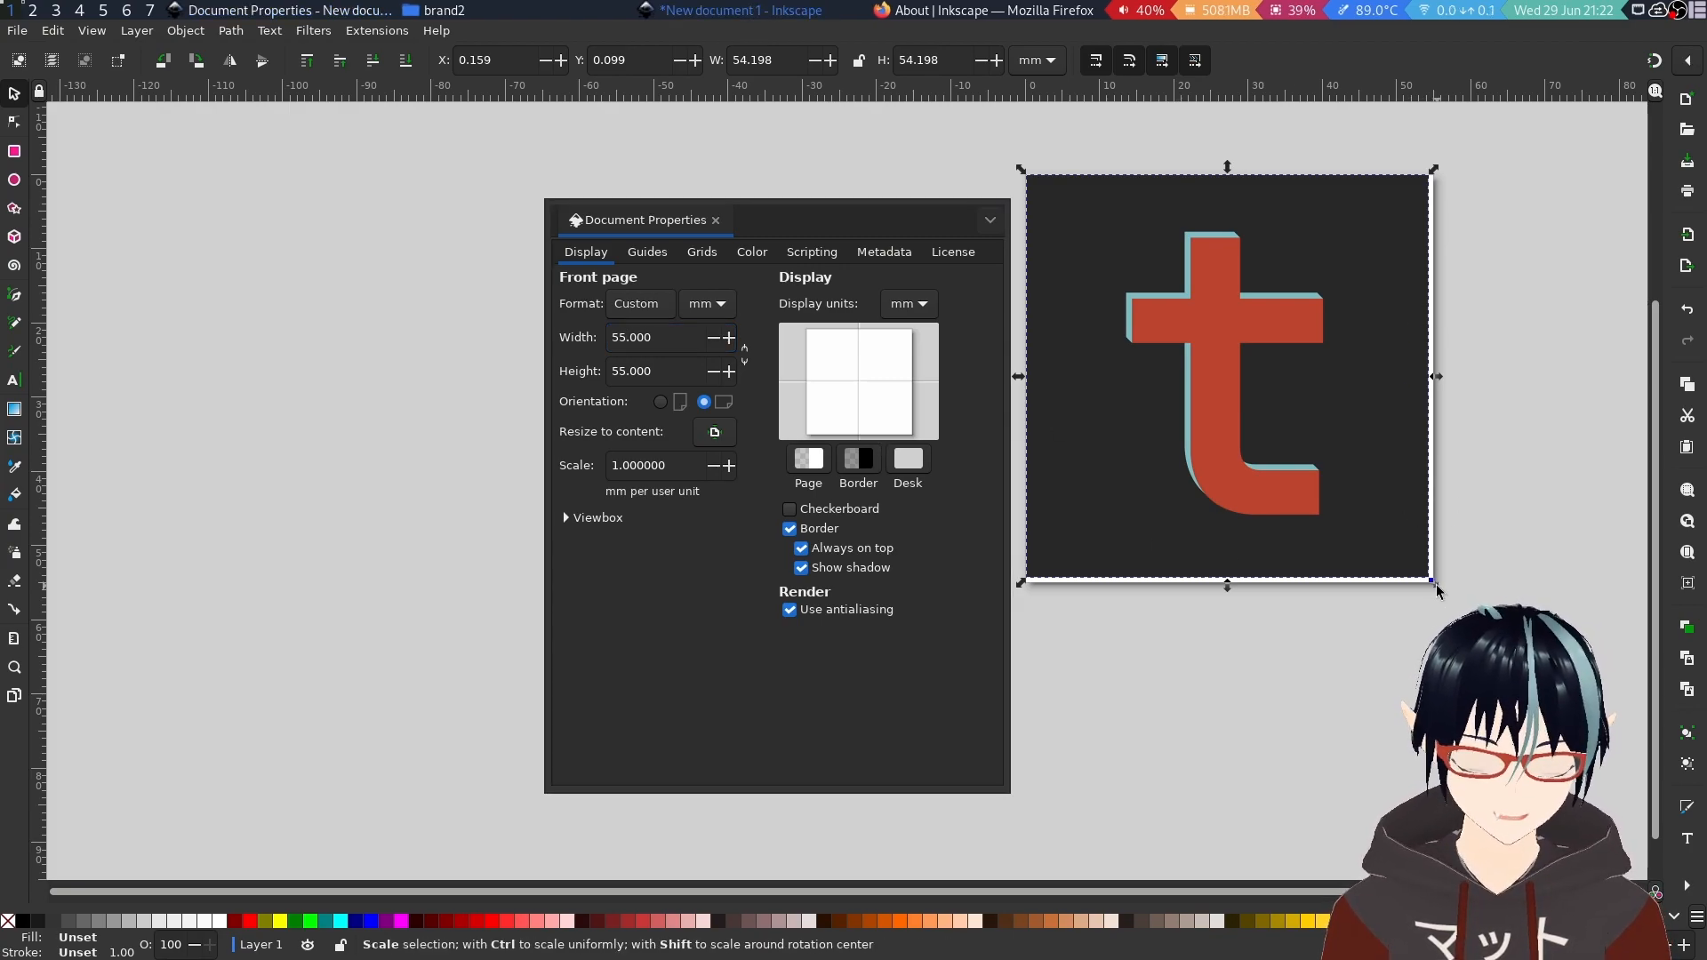
Close the document properties and scale the logo image proportionally to about 54.75 mm square.
{"action": "left_click_drag", "start_coordinate": [1437, 584], "coordinate": [1439, 582]}
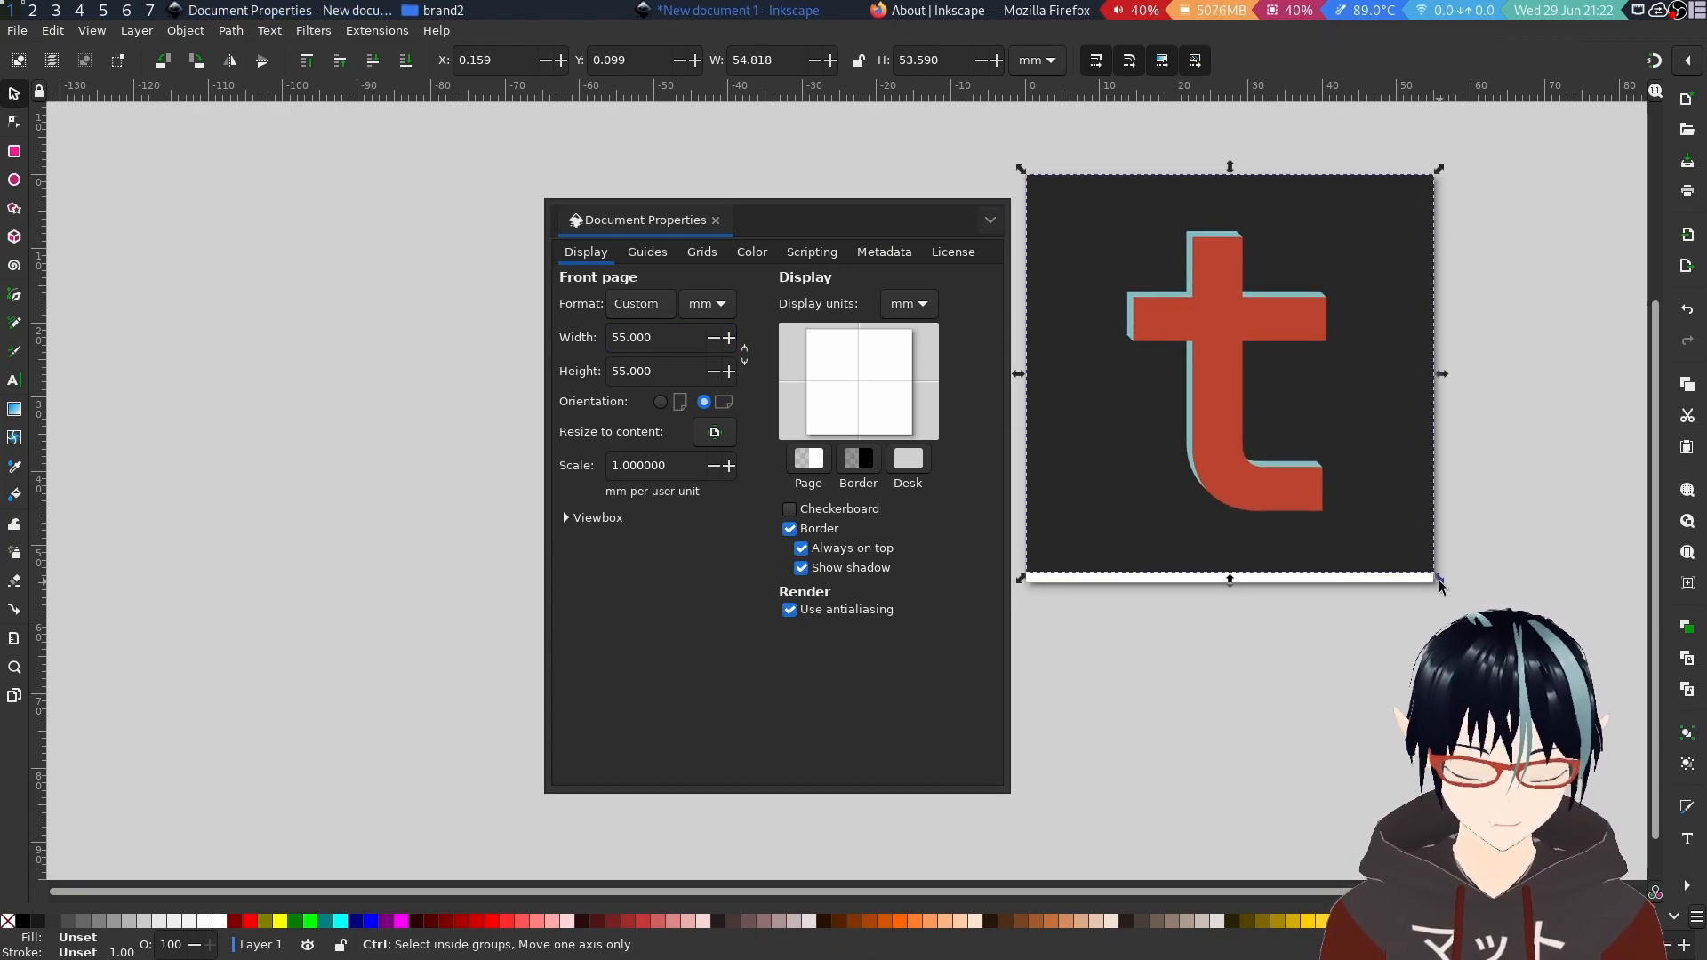
{"action": "key", "text": "ctrl+z"}
{"action": "key", "text": "ctrl+shift+d"}
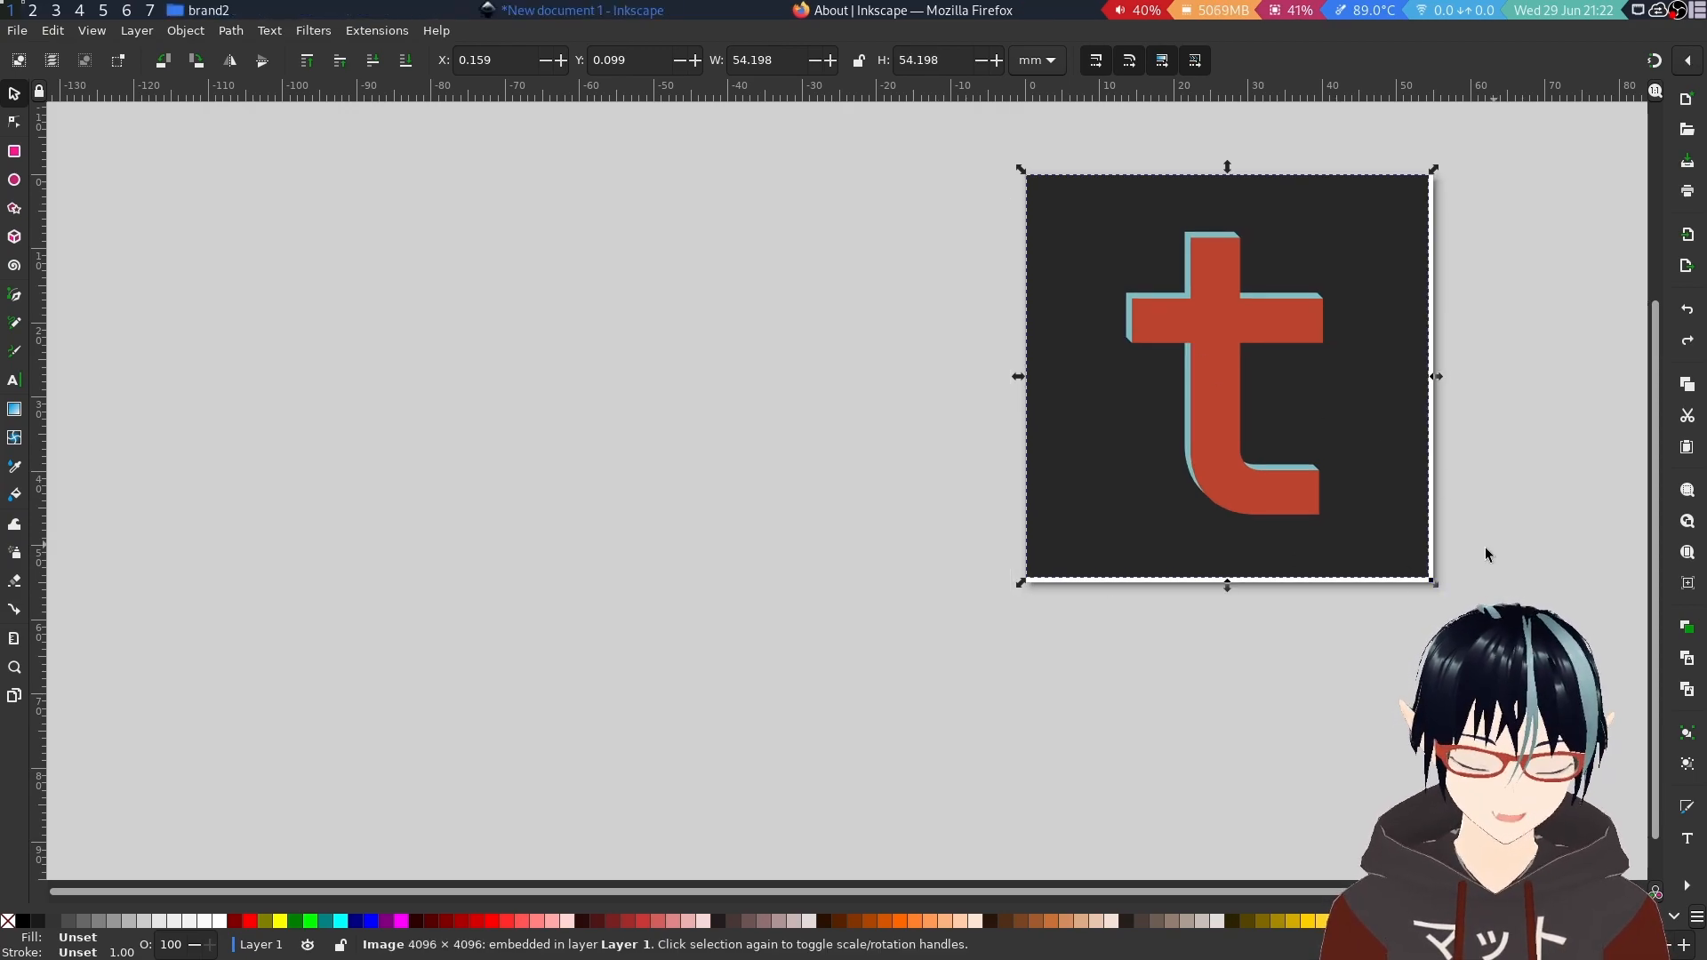
{"action": "left_click_drag", "start_coordinate": [1435, 584], "coordinate": [1440, 589]}
{"action": "key", "text": "Escape"}
Scale the logo image proportionally to about 54.91 mm so its lower-right corner meets the page corner.
{"action": "scroll", "coordinate": [1454, 397], "scroll_direction": "up", "scroll_amount": 2, "text": "ctrl"}
{"action": "scroll", "coordinate": [1381, 600], "scroll_direction": "up", "scroll_amount": 3, "text": "ctrl"}
{"action": "scroll", "coordinate": [1387, 605], "scroll_direction": "down", "scroll_amount": 4, "text": "ctrl"}
{"action": "scroll", "coordinate": [1400, 612], "scroll_direction": "up", "scroll_amount": 6, "text": "ctrl"}
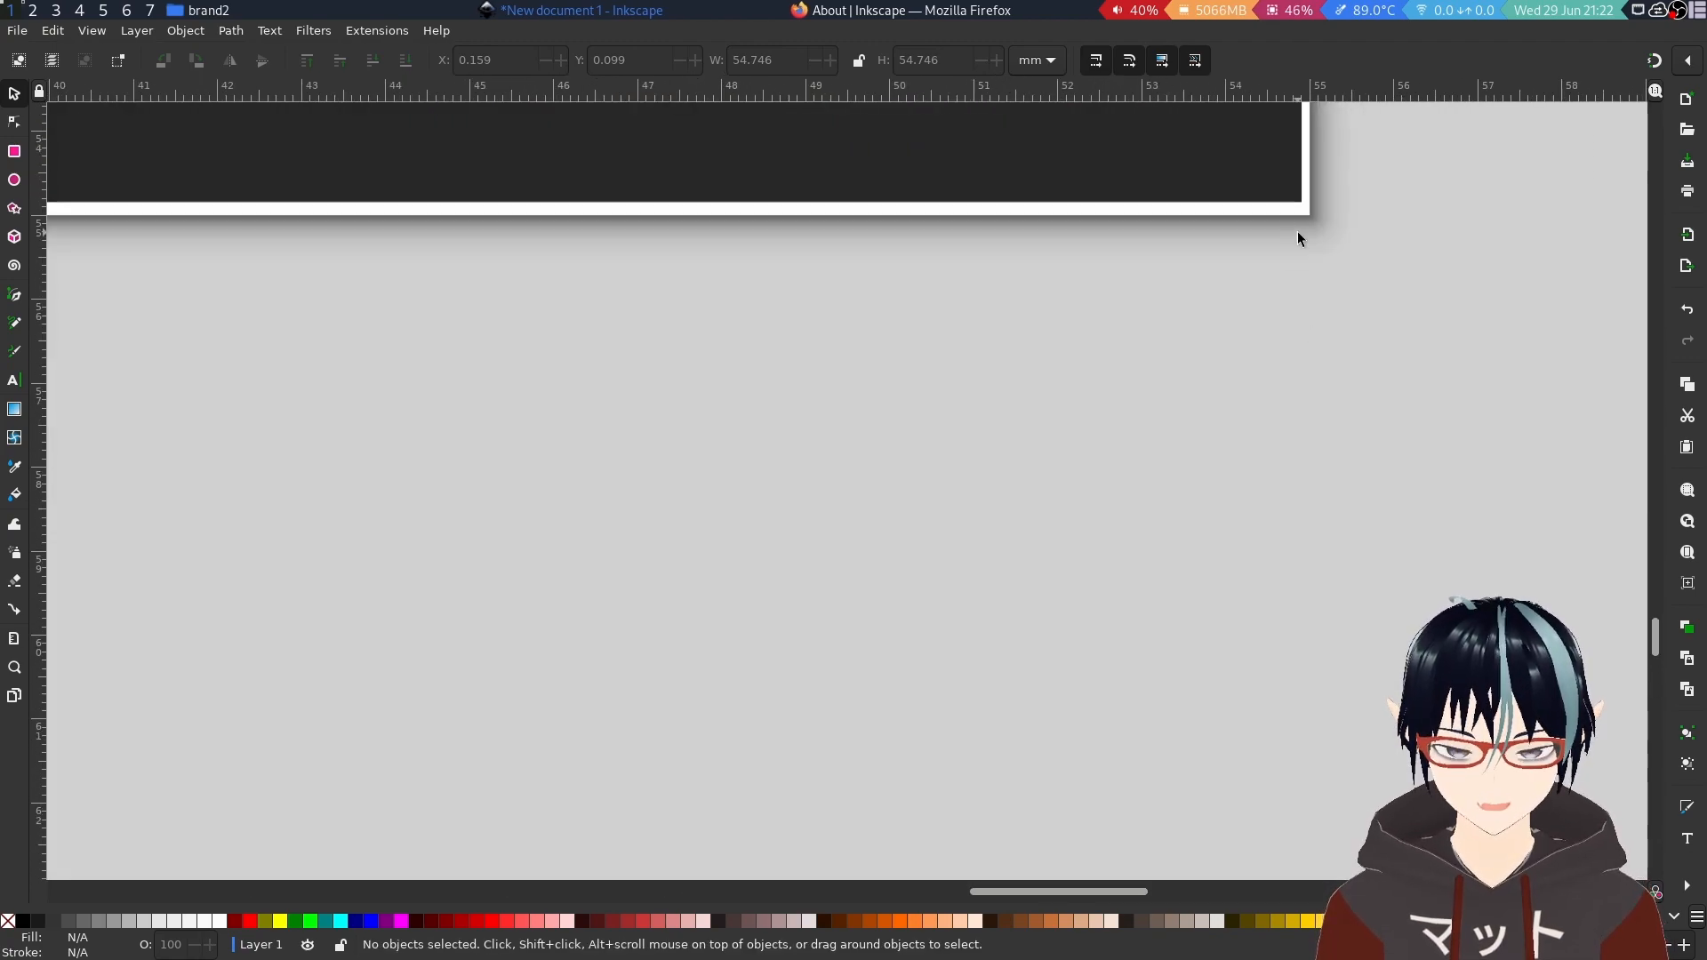
{"action": "left_click", "coordinate": [1287, 248]}
{"action": "left_click_drag", "start_coordinate": [1308, 277], "coordinate": [1321, 301]}
{"action": "scroll", "coordinate": [1321, 302], "scroll_direction": "down", "scroll_amount": 4, "text": "ctrl"}
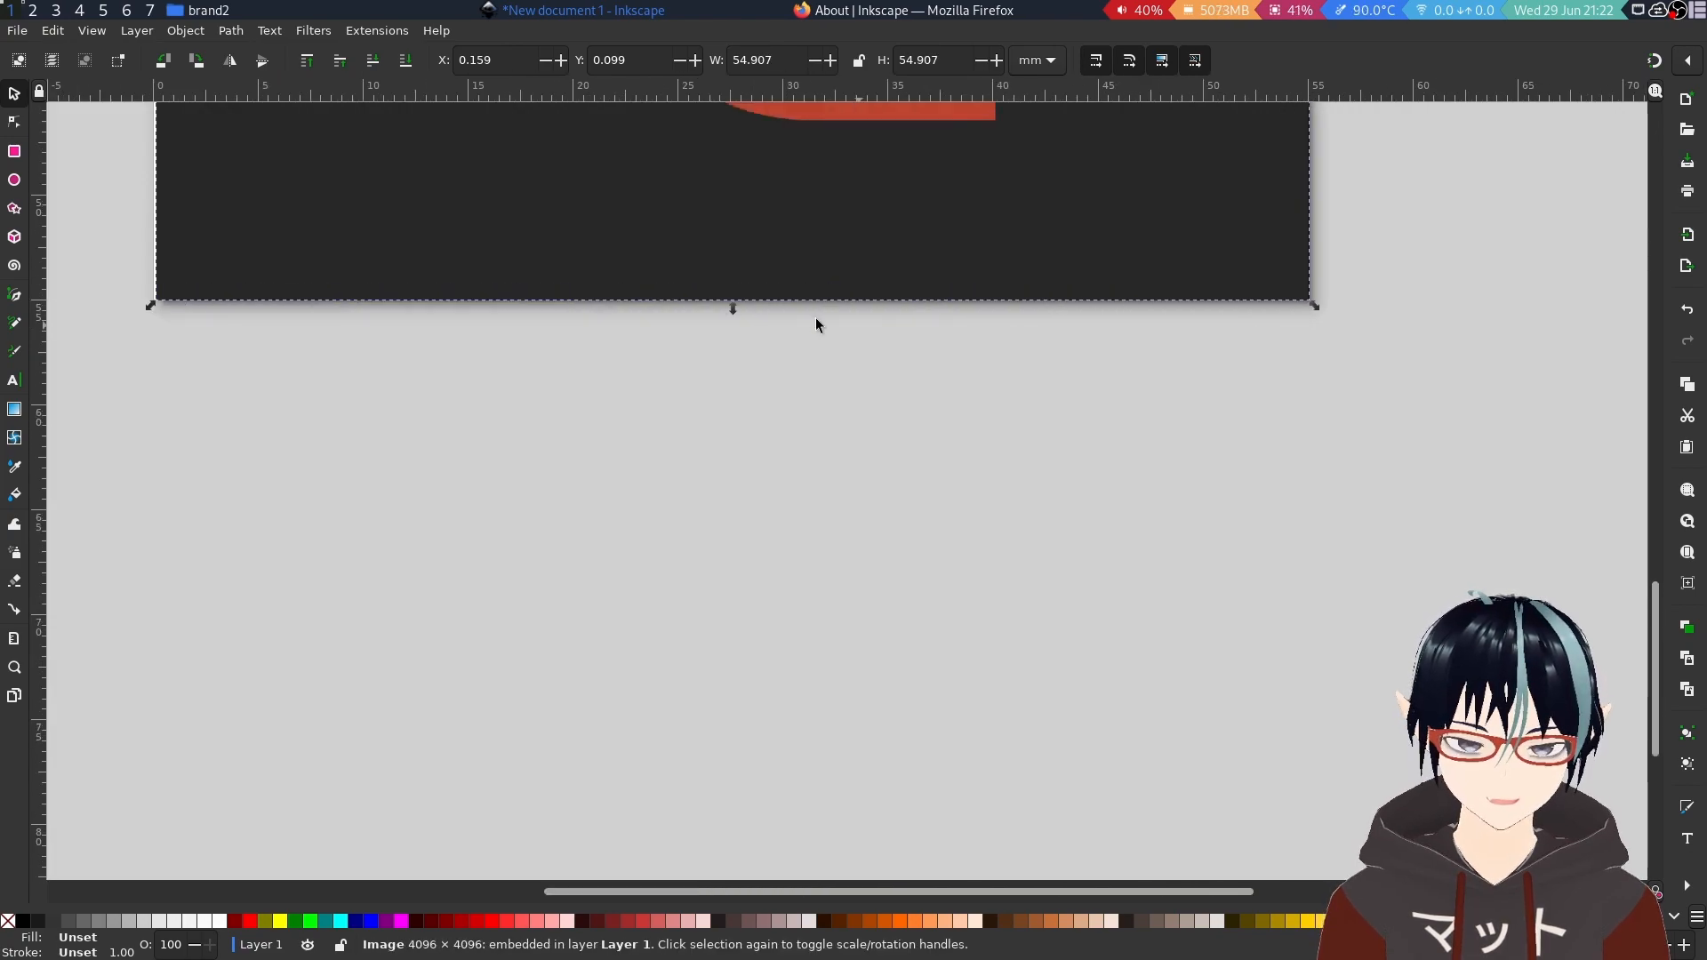
Nudge the logo image sideways to about X 0.10 mm so it lines up with the page edges.
{"action": "scroll", "coordinate": [670, 309], "scroll_direction": "down", "scroll_amount": 2, "text": "ctrl"}
{"action": "scroll", "coordinate": [347, 297], "scroll_direction": "up", "scroll_amount": 6, "text": "ctrl"}
{"action": "left_click_drag", "start_coordinate": [788, 365], "coordinate": [777, 358]}
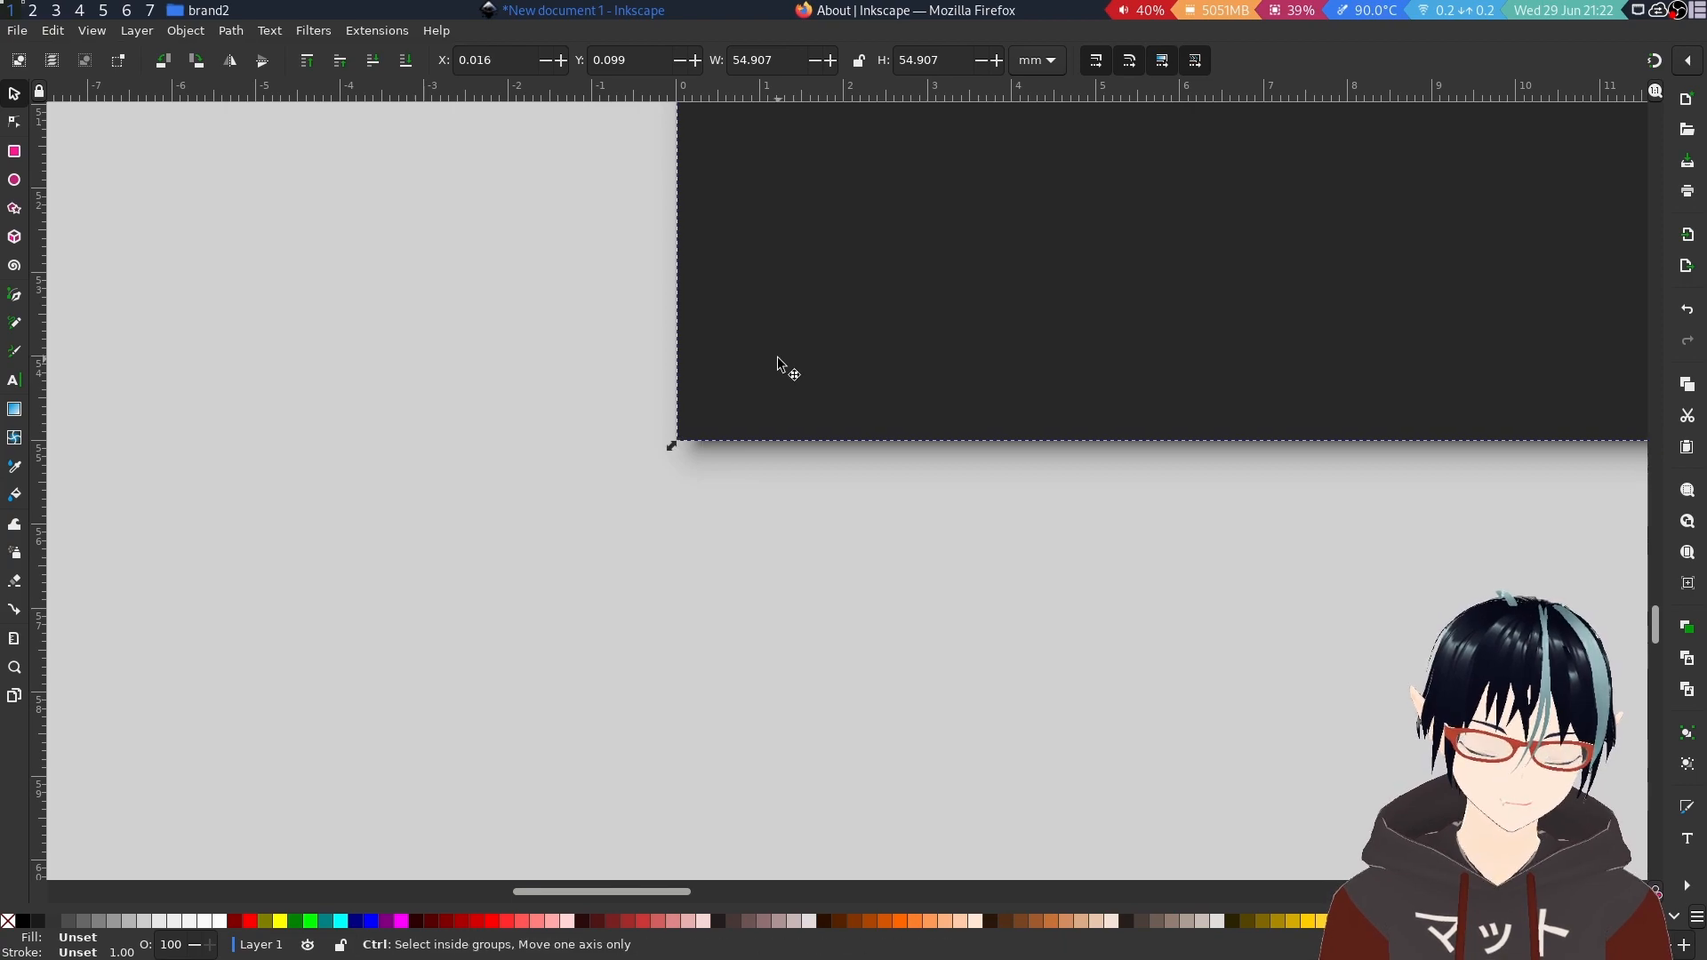
{"action": "scroll", "coordinate": [839, 462], "scroll_direction": "down", "scroll_amount": 7, "text": "ctrl"}
{"action": "scroll", "coordinate": [1261, 427], "scroll_direction": "up", "scroll_amount": 7, "text": "ctrl"}
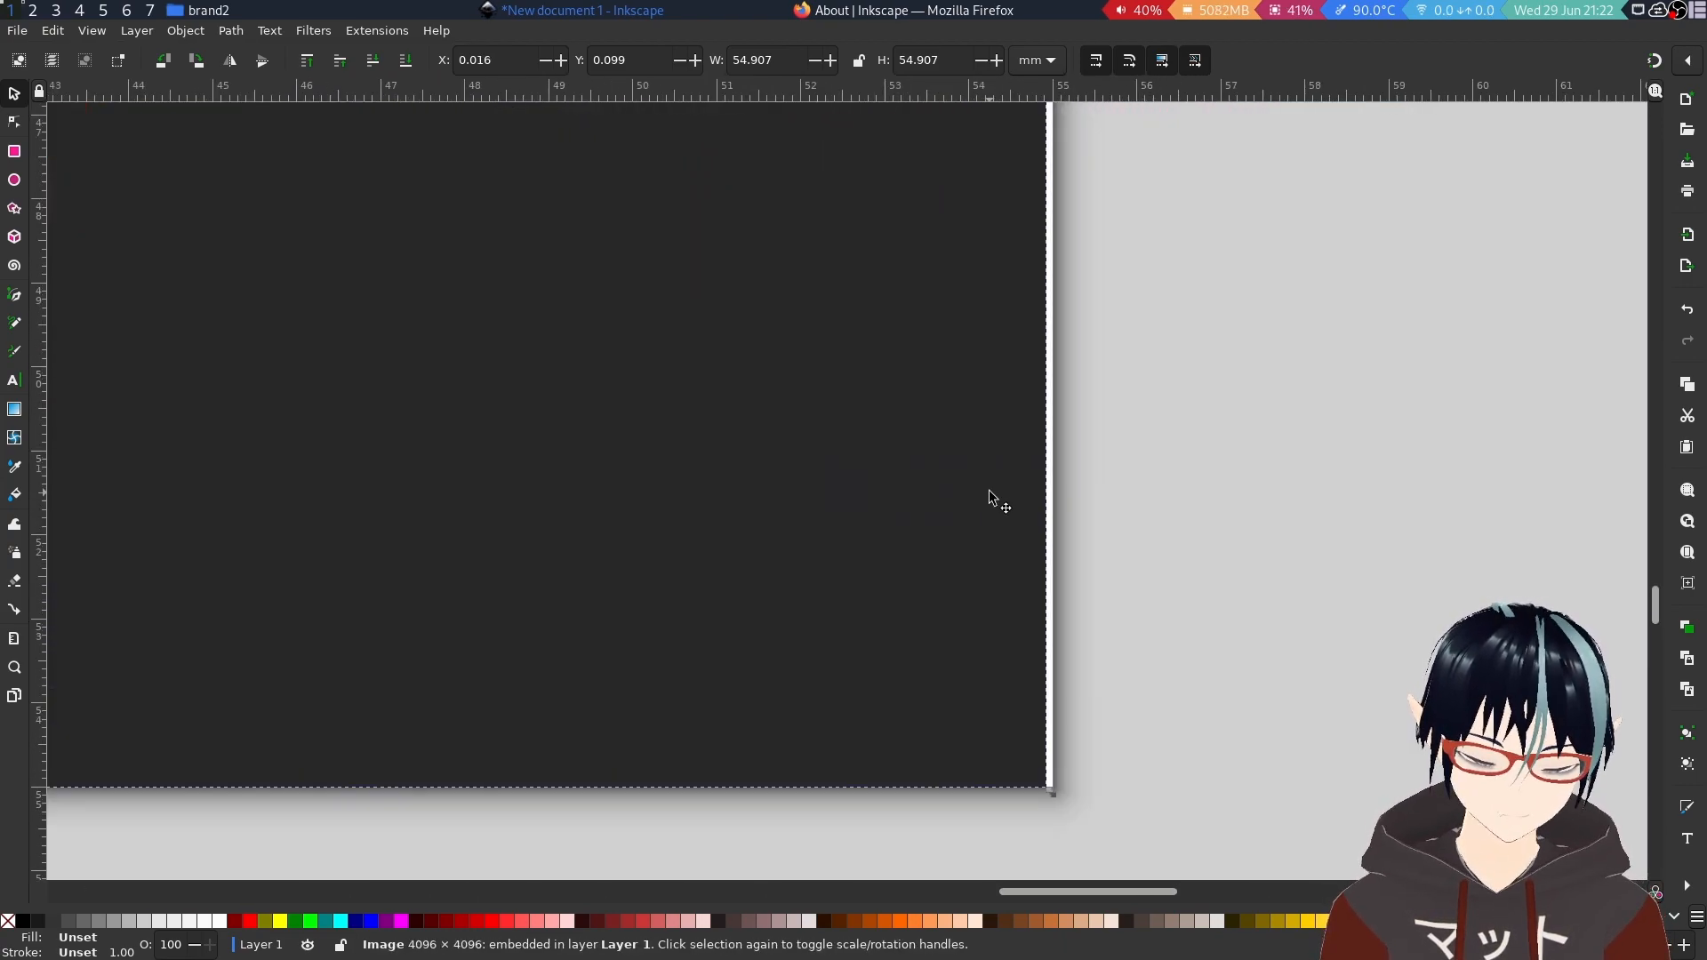
{"action": "left_click_drag", "start_coordinate": [988, 491], "coordinate": [989, 490]}
{"action": "scroll", "coordinate": [963, 557], "scroll_direction": "down", "scroll_amount": 9, "text": "ctrl"}
{"action": "scroll", "coordinate": [783, 365], "scroll_direction": "up", "scroll_amount": 3, "text": "ctrl"}
{"action": "scroll", "coordinate": [976, 555], "scroll_direction": "up", "scroll_amount": 2, "text": "ctrl"}
{"action": "scroll", "coordinate": [989, 706], "scroll_direction": "down", "scroll_amount": 4, "text": "ctrl"}
{"action": "scroll", "coordinate": [988, 706], "scroll_direction": "up", "scroll_amount": 3, "text": "ctrl"}
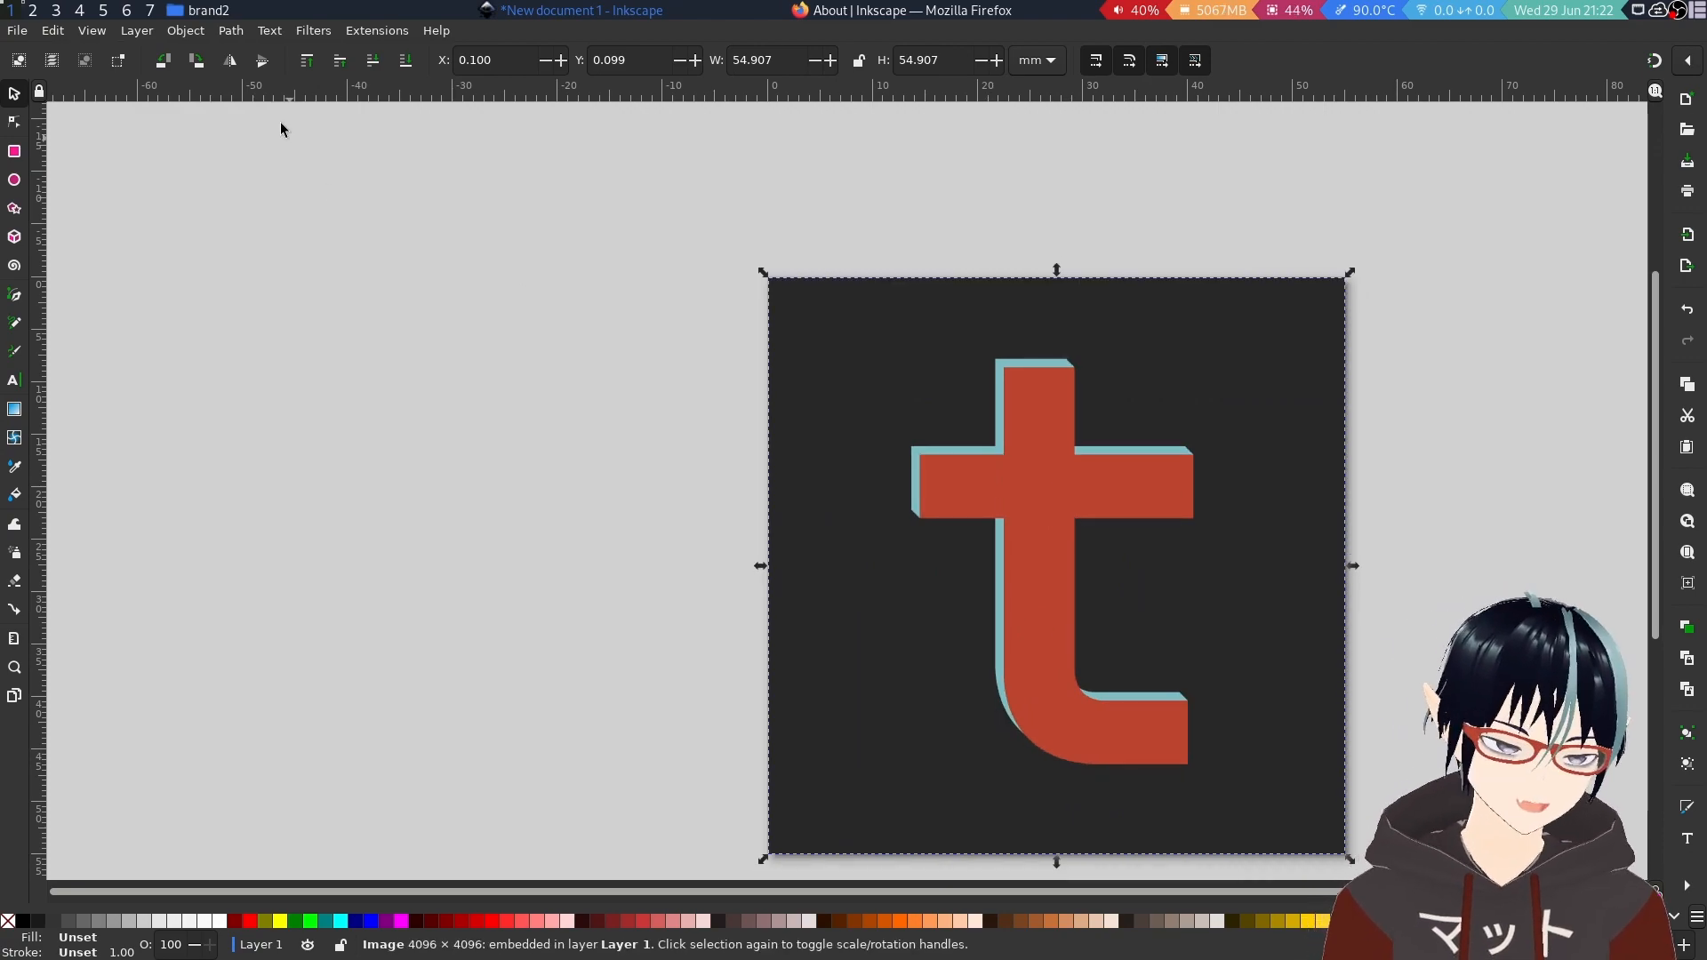
Show the Layers and Objects list, review the layer and object commands, and open the Fill and Stroke settings.
{"action": "left_click", "coordinate": [137, 30]}
{"action": "left_click", "coordinate": [214, 50]}
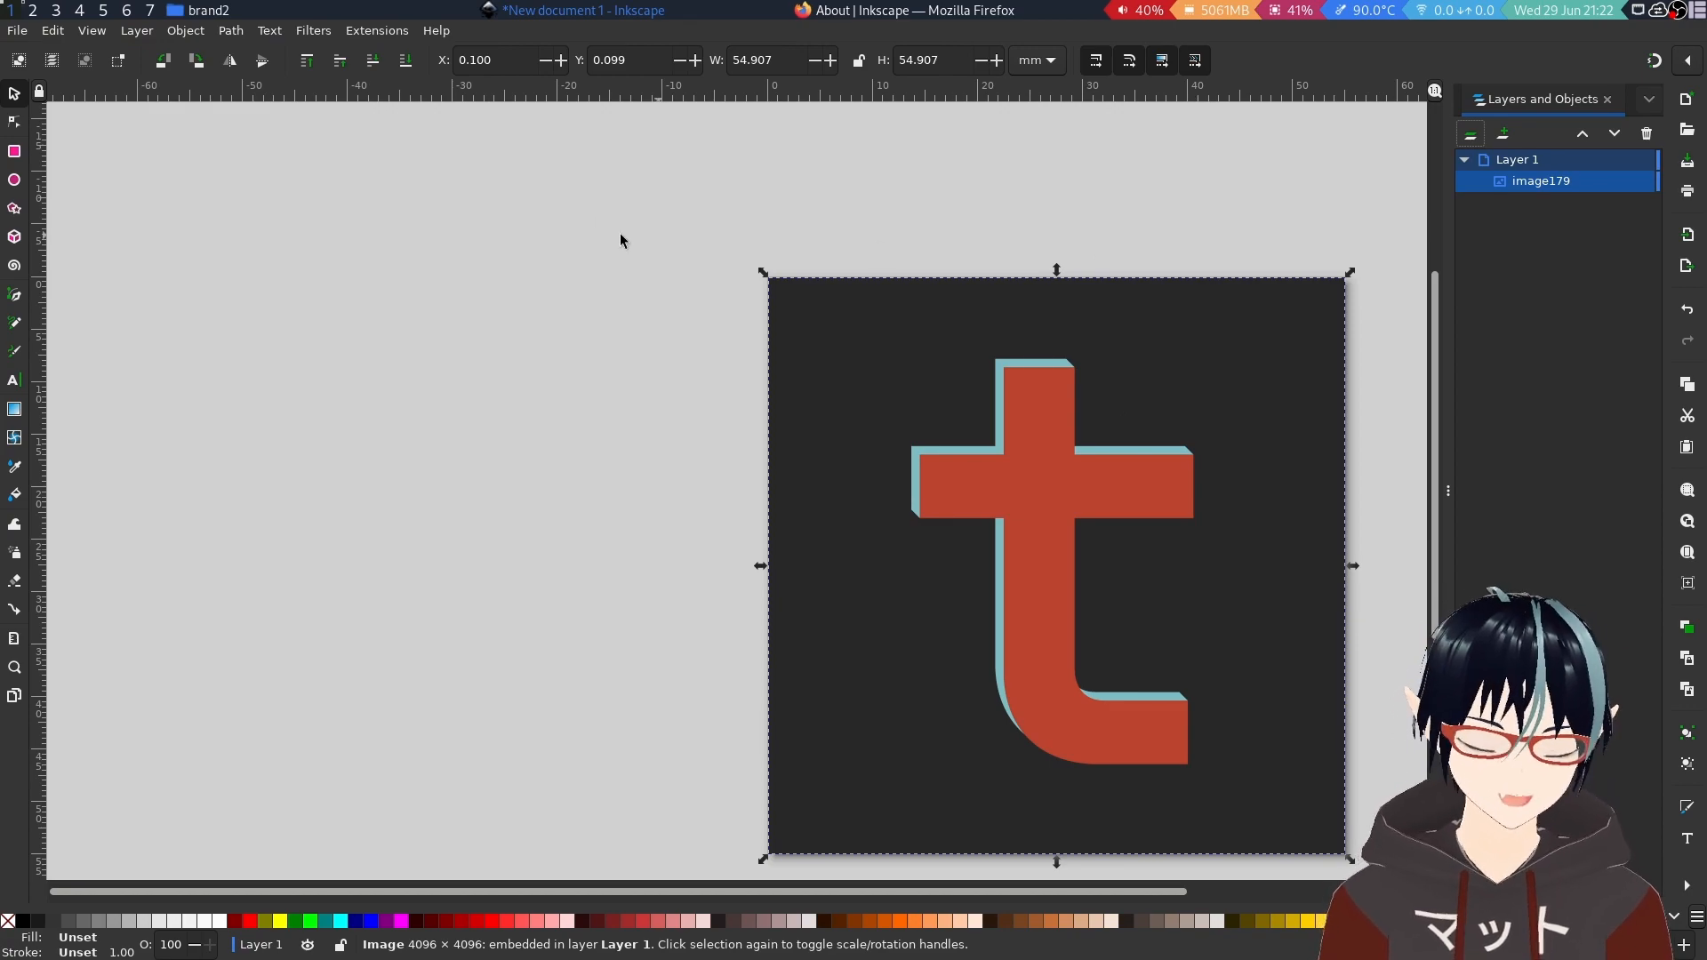
{"action": "left_click", "coordinate": [138, 32]}
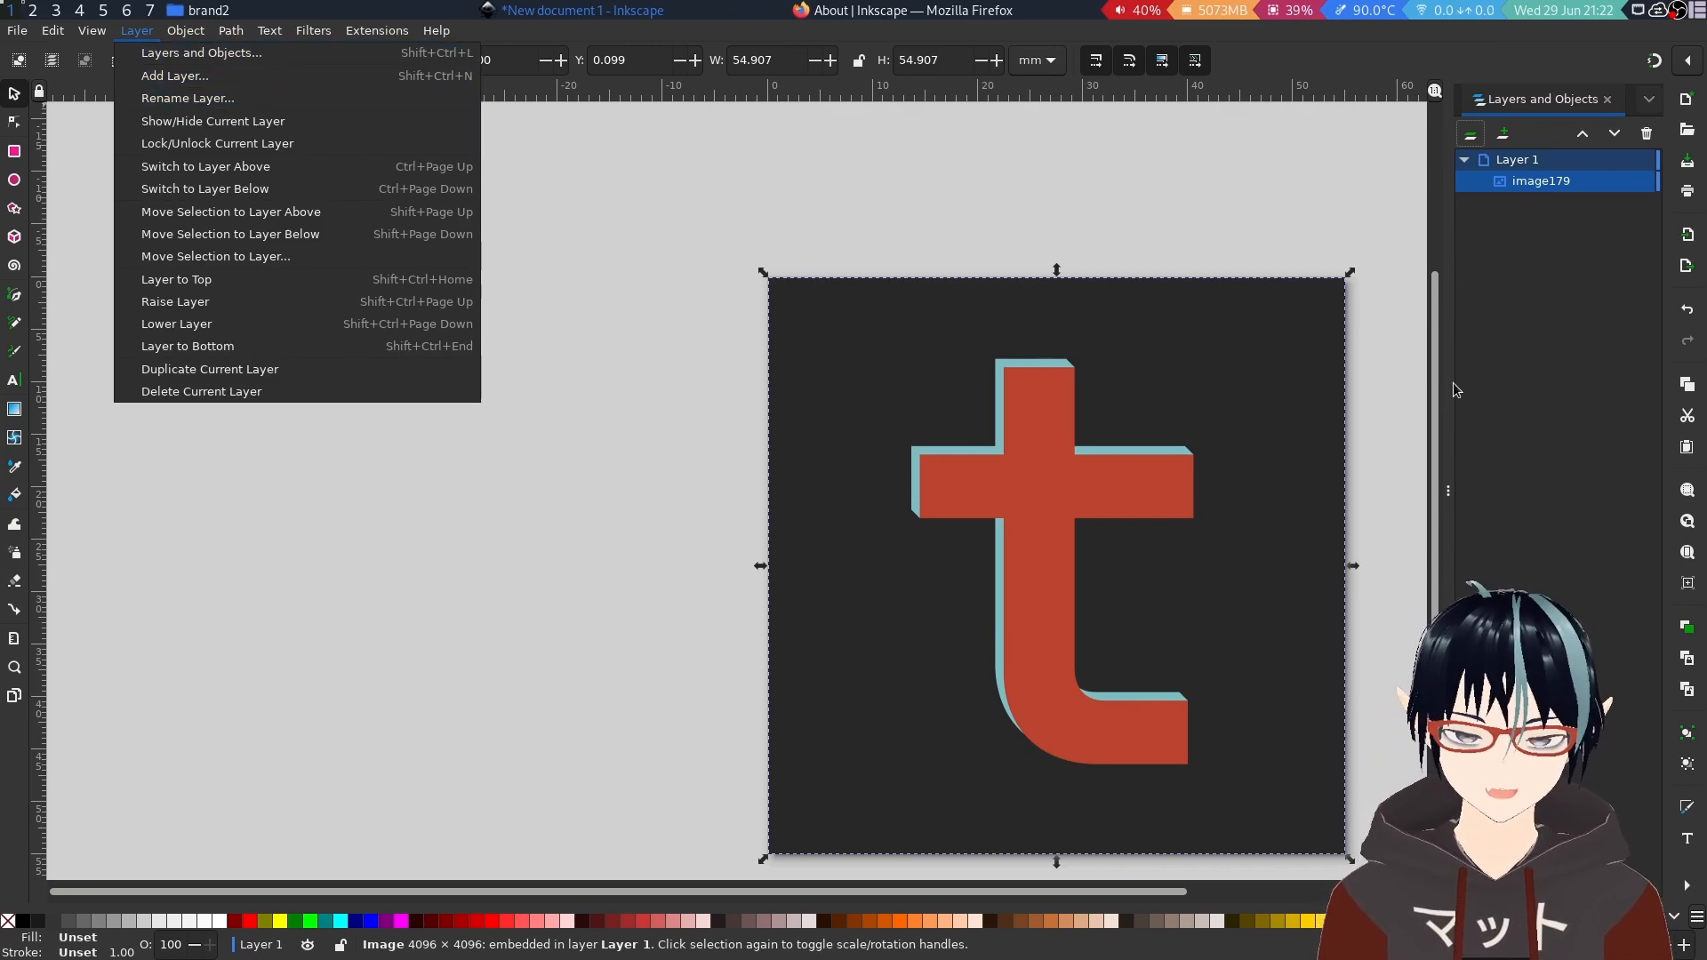
{"action": "left_click", "coordinate": [1529, 316]}
{"action": "left_click", "coordinate": [188, 32]}
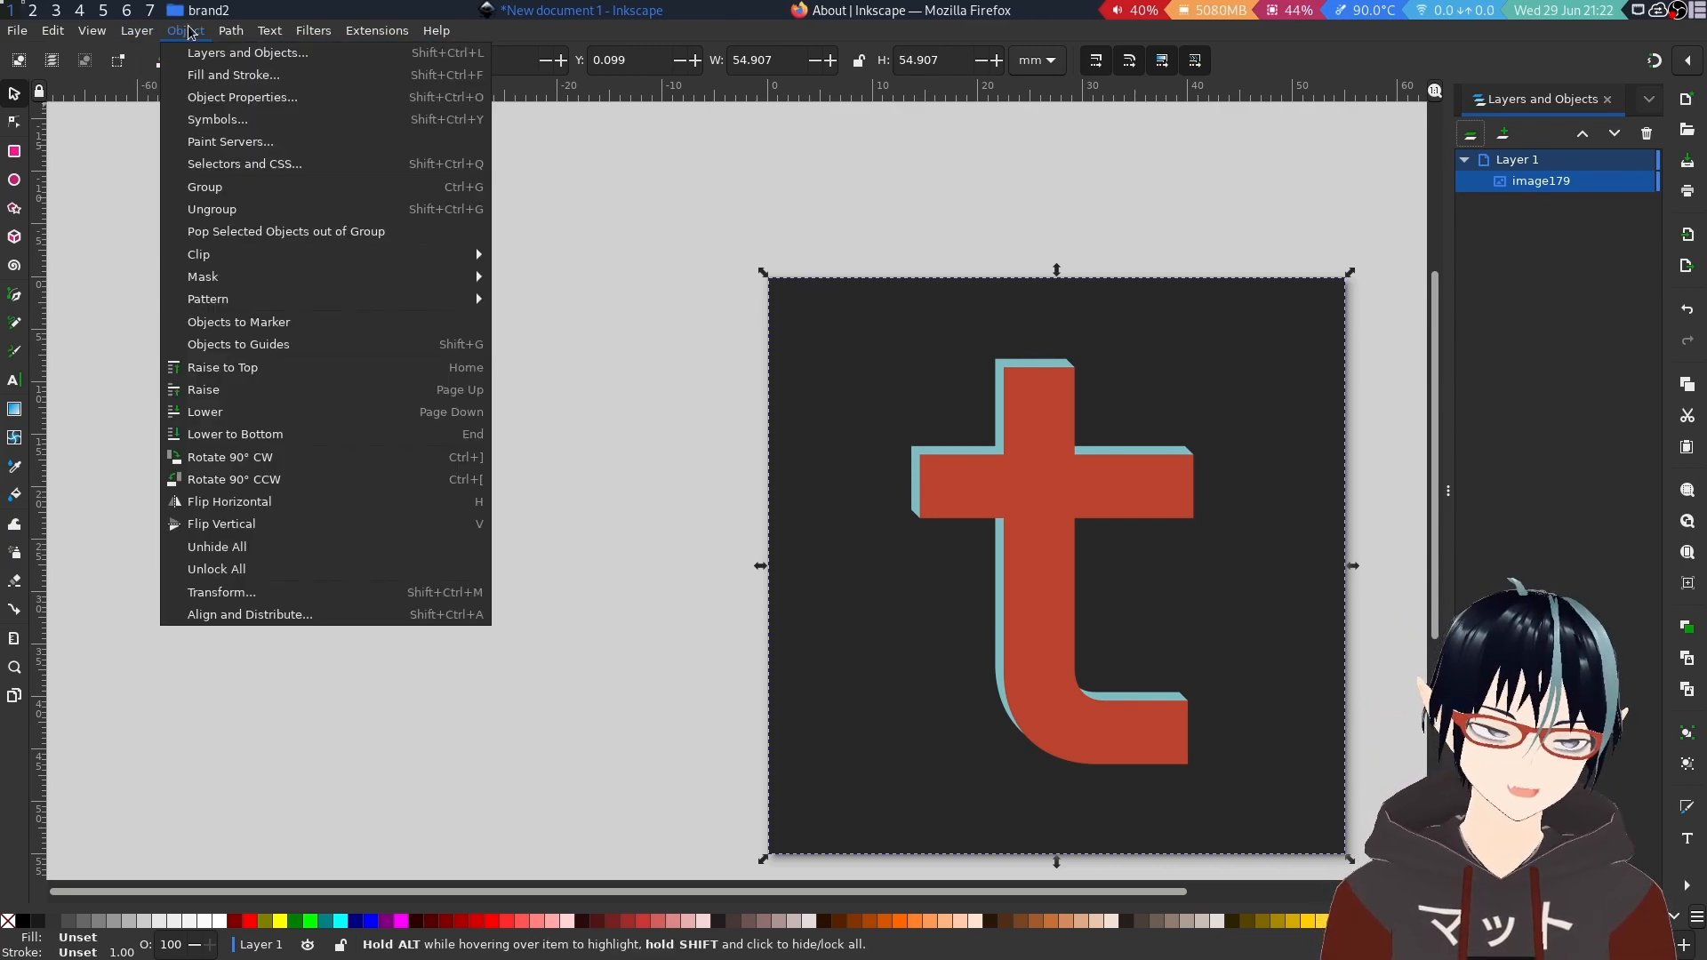
{"action": "left_click", "coordinate": [229, 76]}
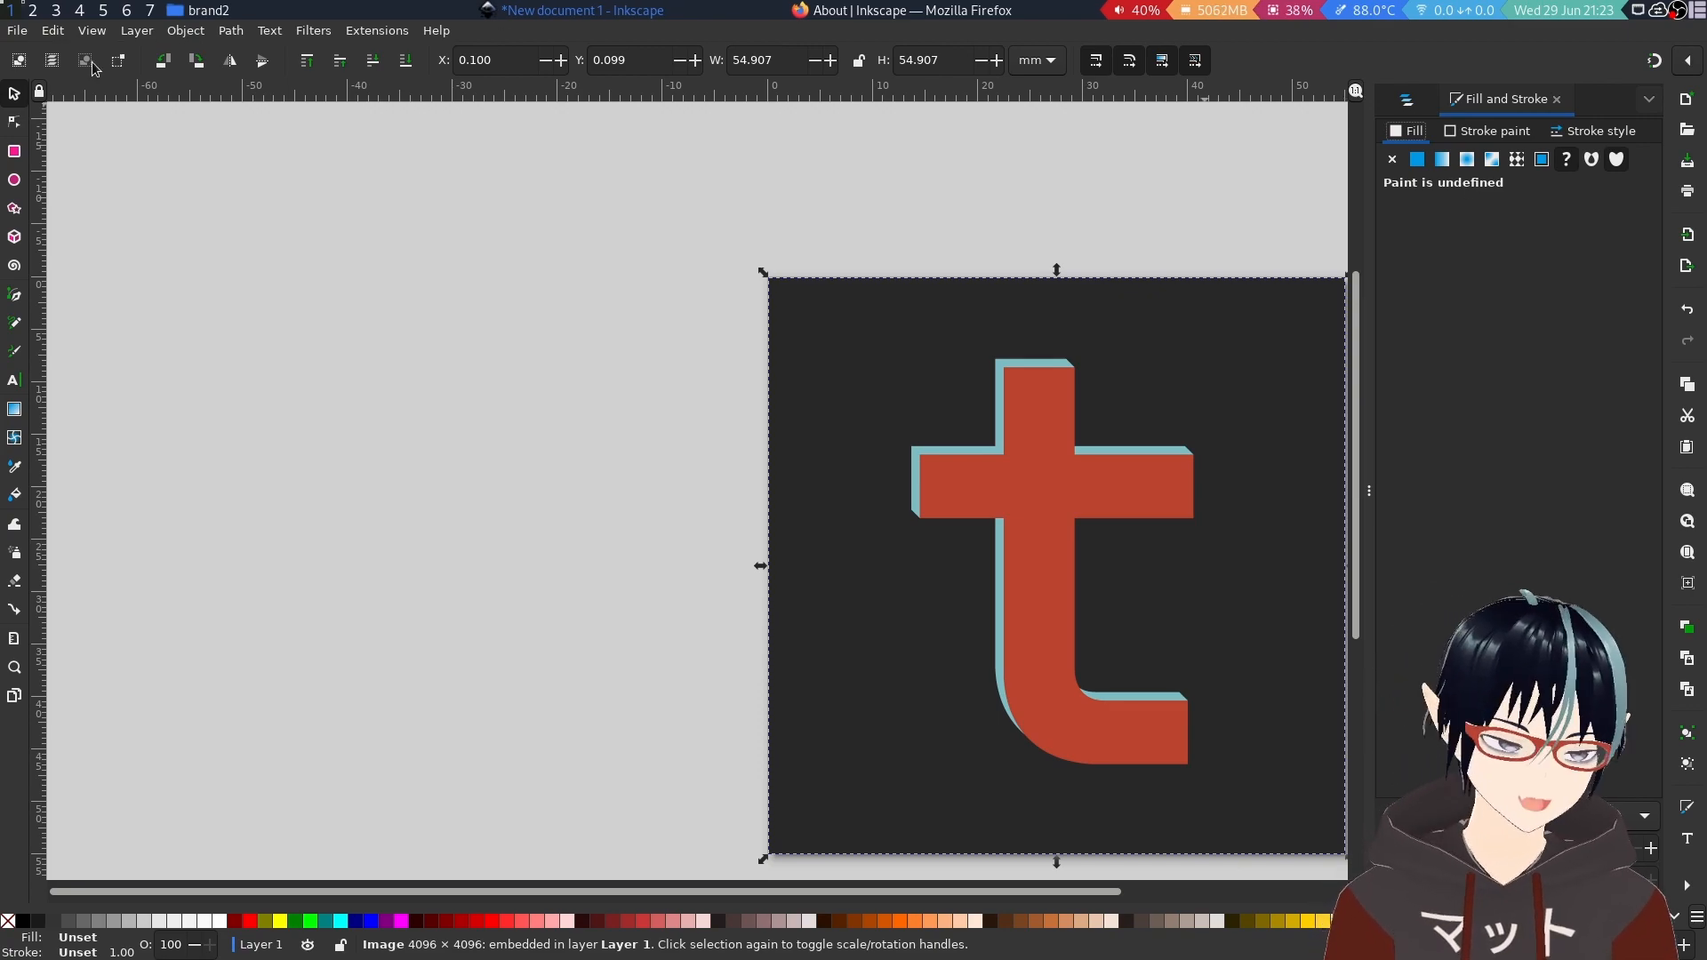
{"action": "scroll", "coordinate": [1141, 580], "scroll_direction": "down", "scroll_amount": 4}
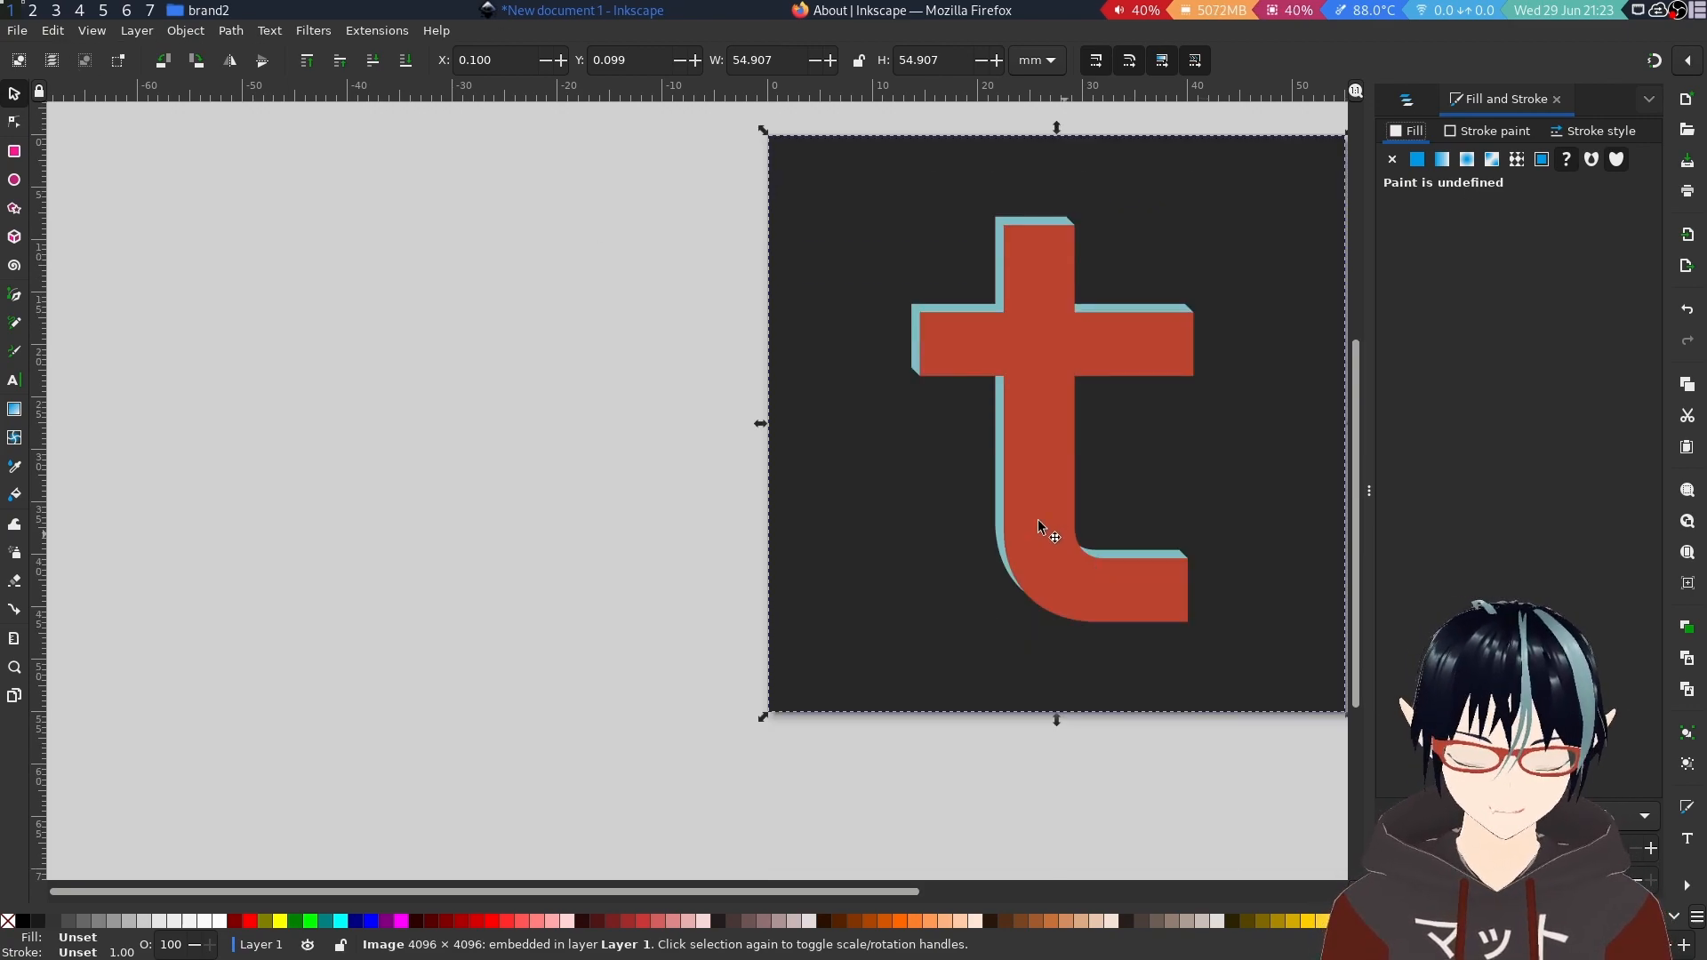
{"action": "scroll", "coordinate": [1038, 525], "scroll_direction": "down", "scroll_amount": 4}
{"action": "scroll", "coordinate": [1006, 494], "scroll_direction": "up", "scroll_amount": 3}
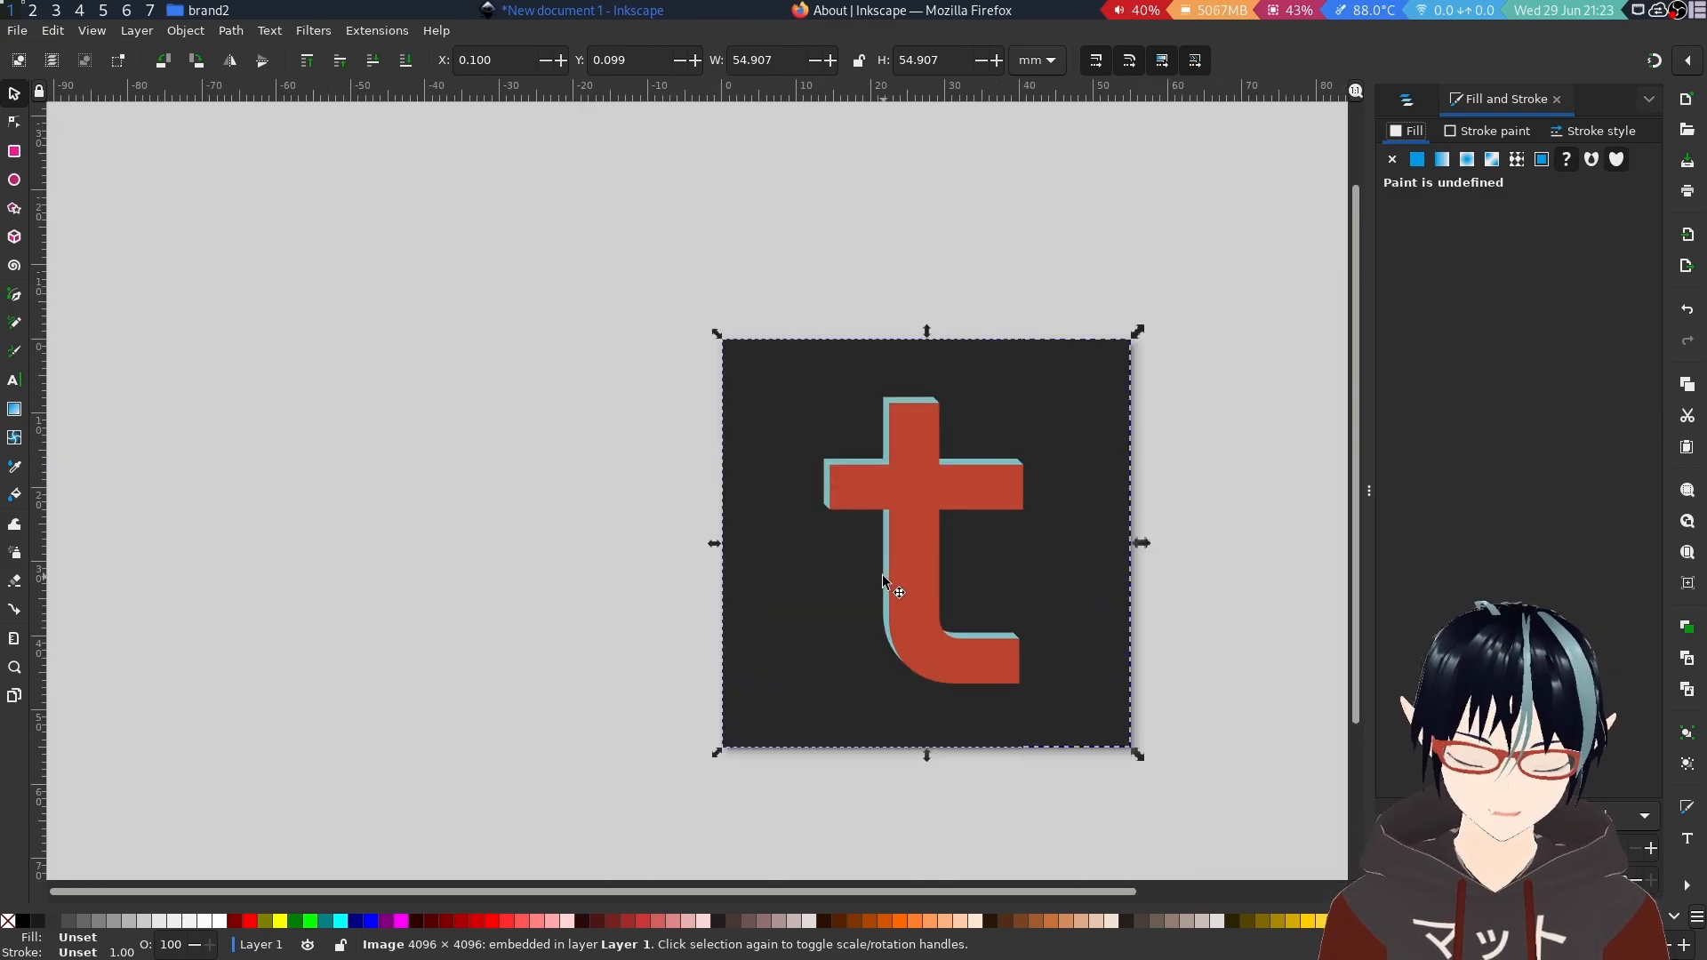
{"action": "scroll", "coordinate": [882, 574], "scroll_direction": "up", "scroll_amount": 2}
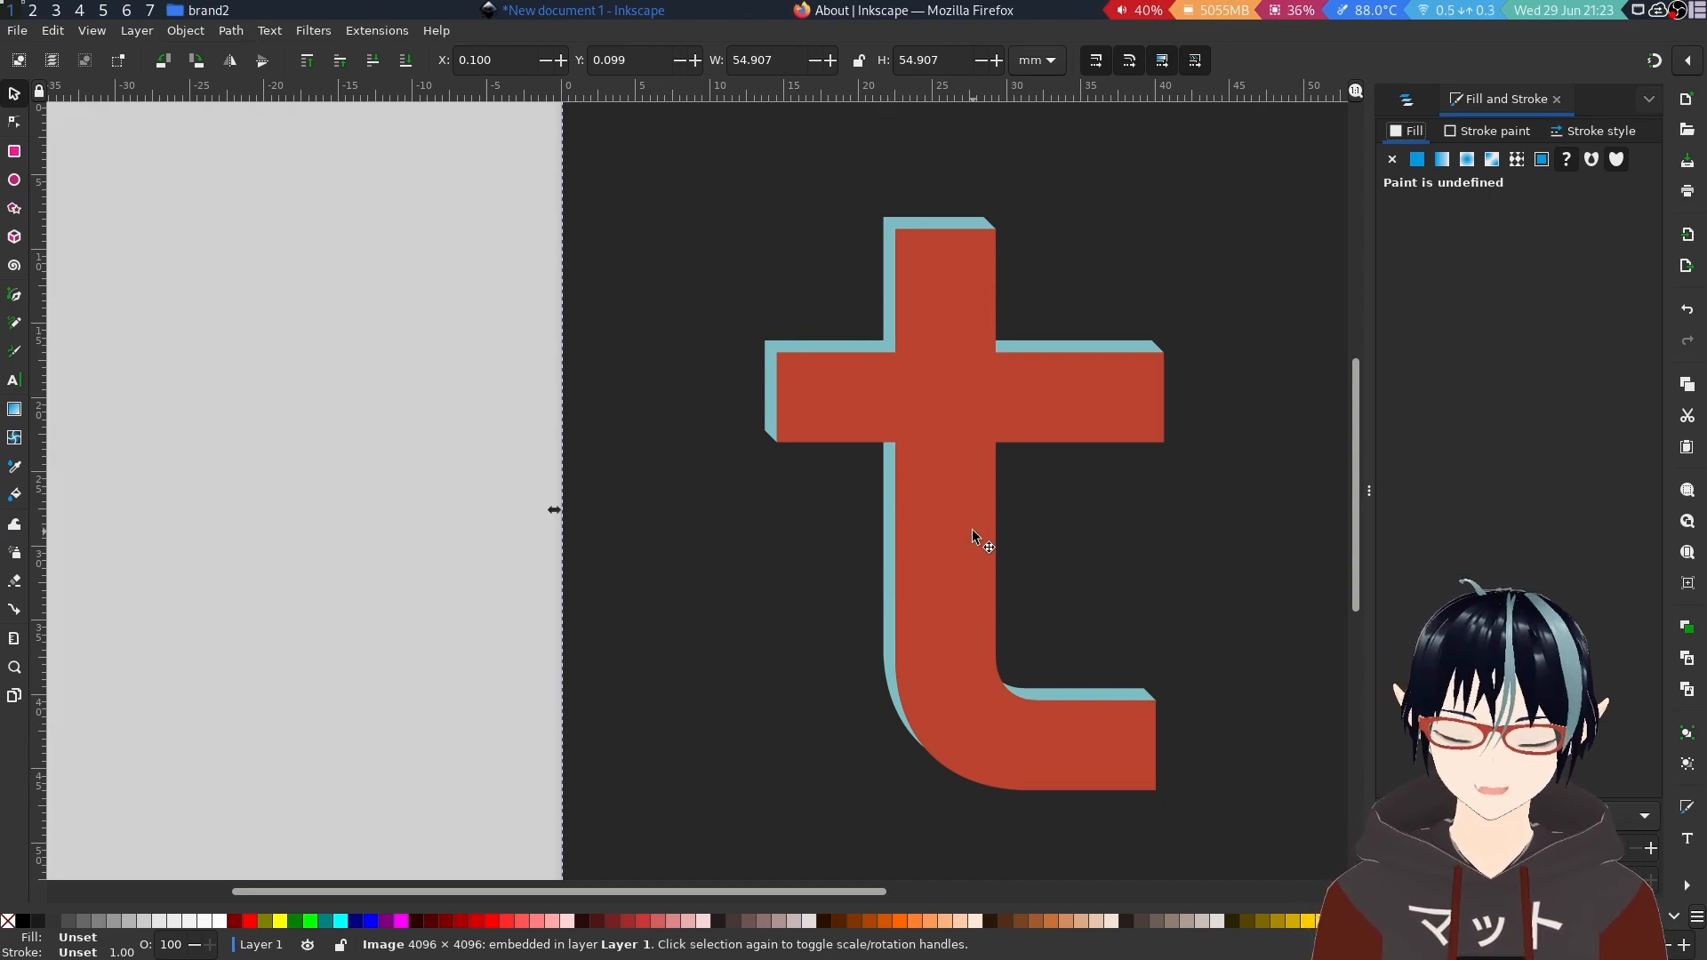
{"action": "scroll", "coordinate": [866, 476], "scroll_direction": "down", "scroll_amount": 2}
{"action": "scroll", "coordinate": [866, 475], "scroll_direction": "down", "scroll_amount": 6}
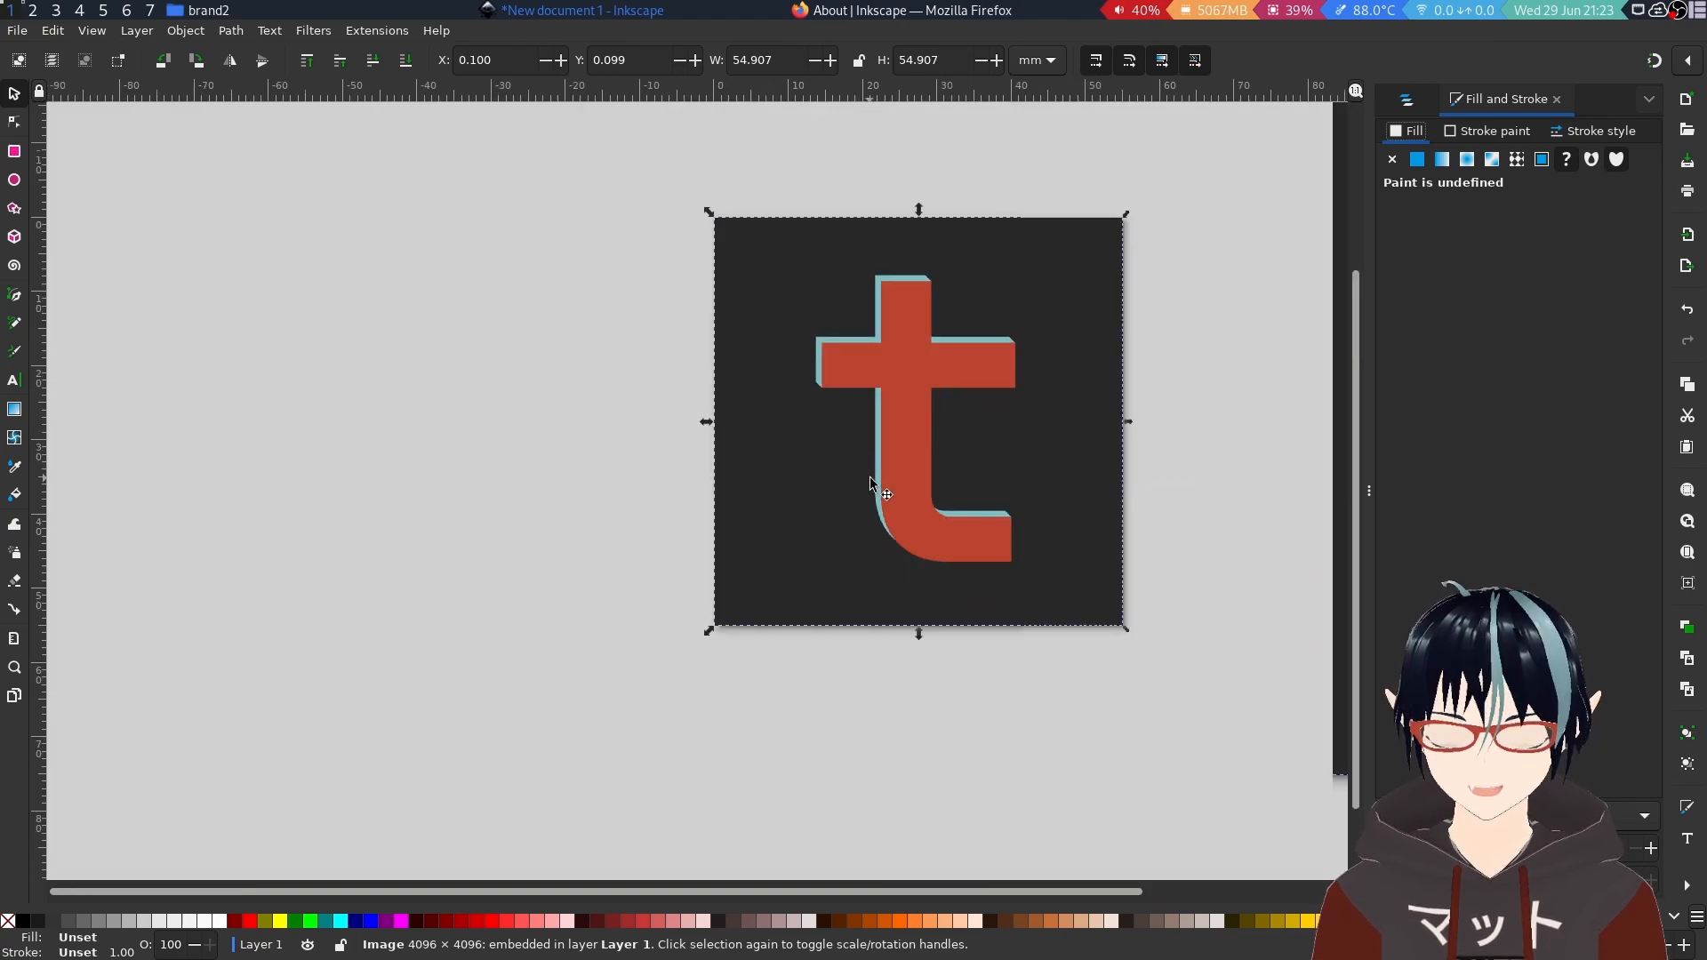
{"action": "scroll", "coordinate": [954, 435], "scroll_direction": "up", "scroll_amount": 4}
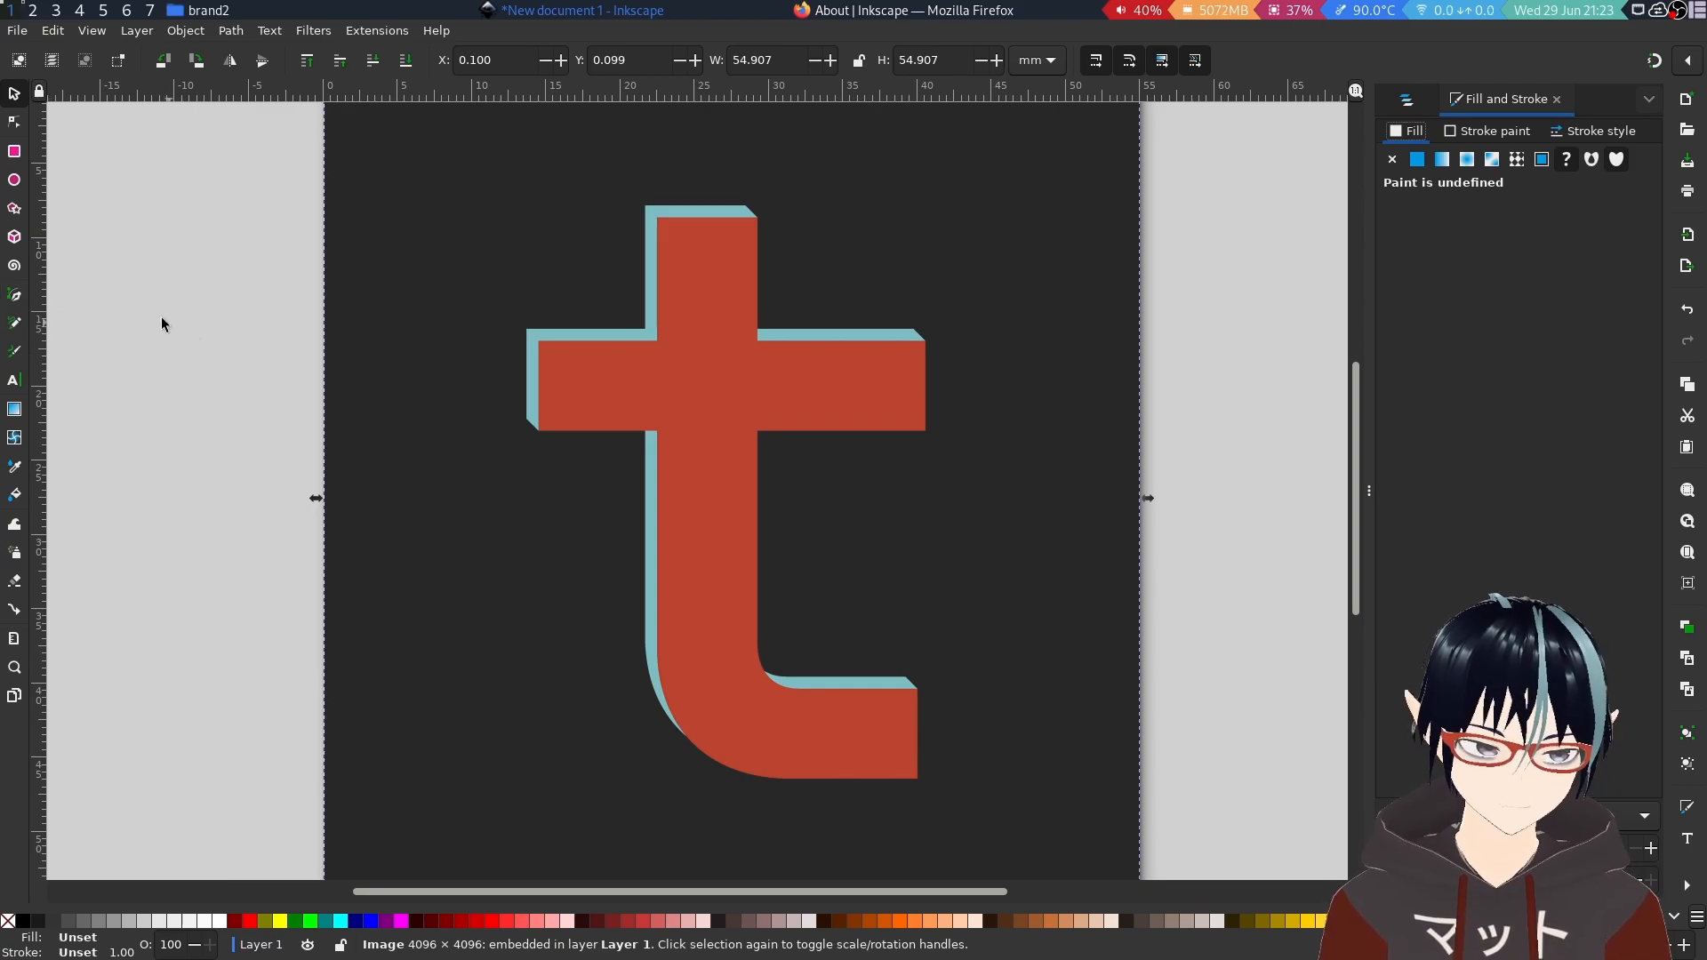
With the Pen tool, start a path at the red crossbar's upper-left corner and add a horizontal segment of about 8 mm to the stem.
{"action": "left_click", "coordinate": [16, 296]}
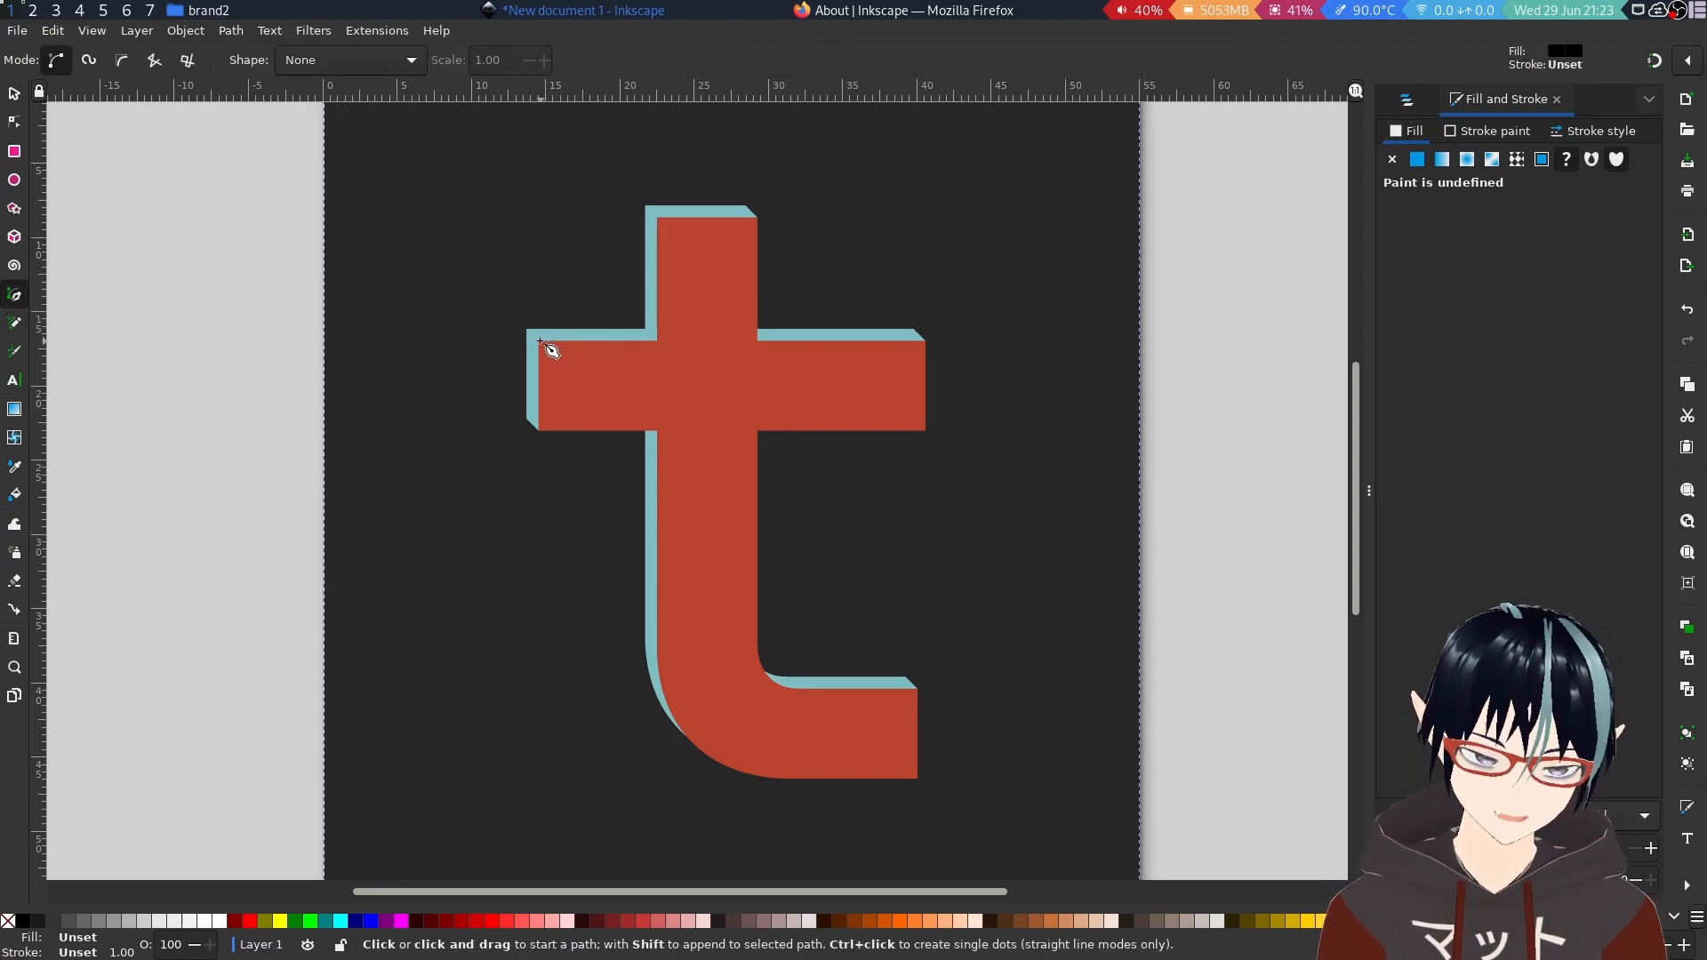
{"action": "scroll", "coordinate": [538, 341], "scroll_direction": "up", "scroll_amount": 6}
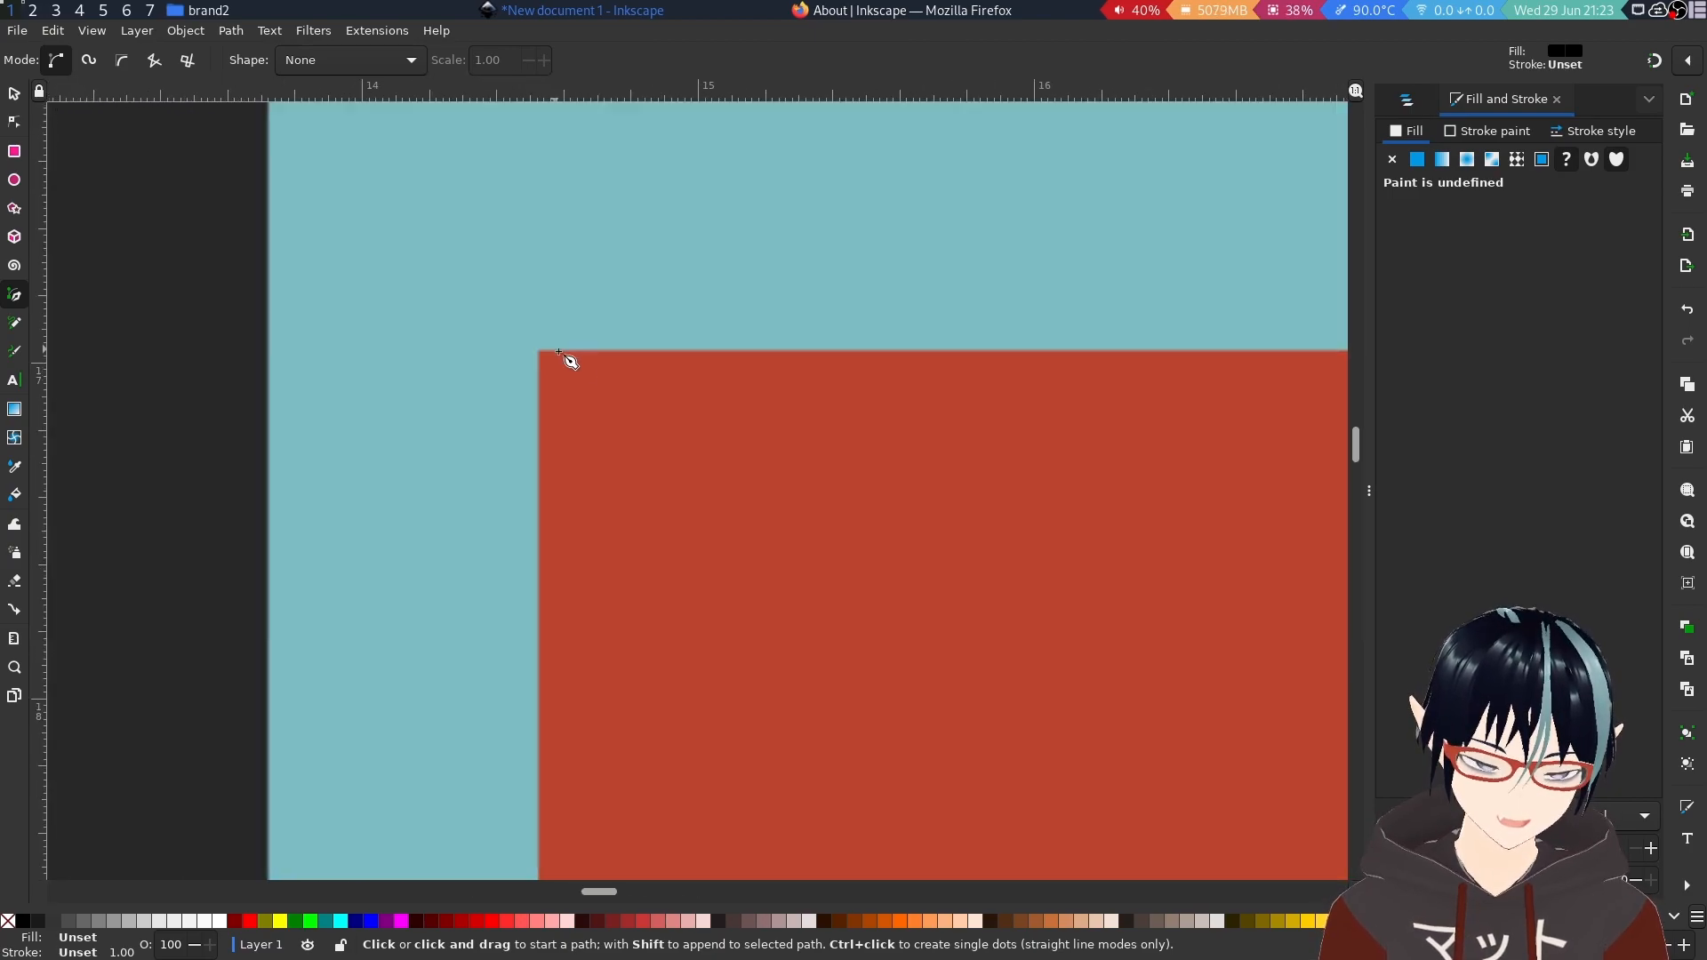
{"action": "left_click", "coordinate": [481, 328]}
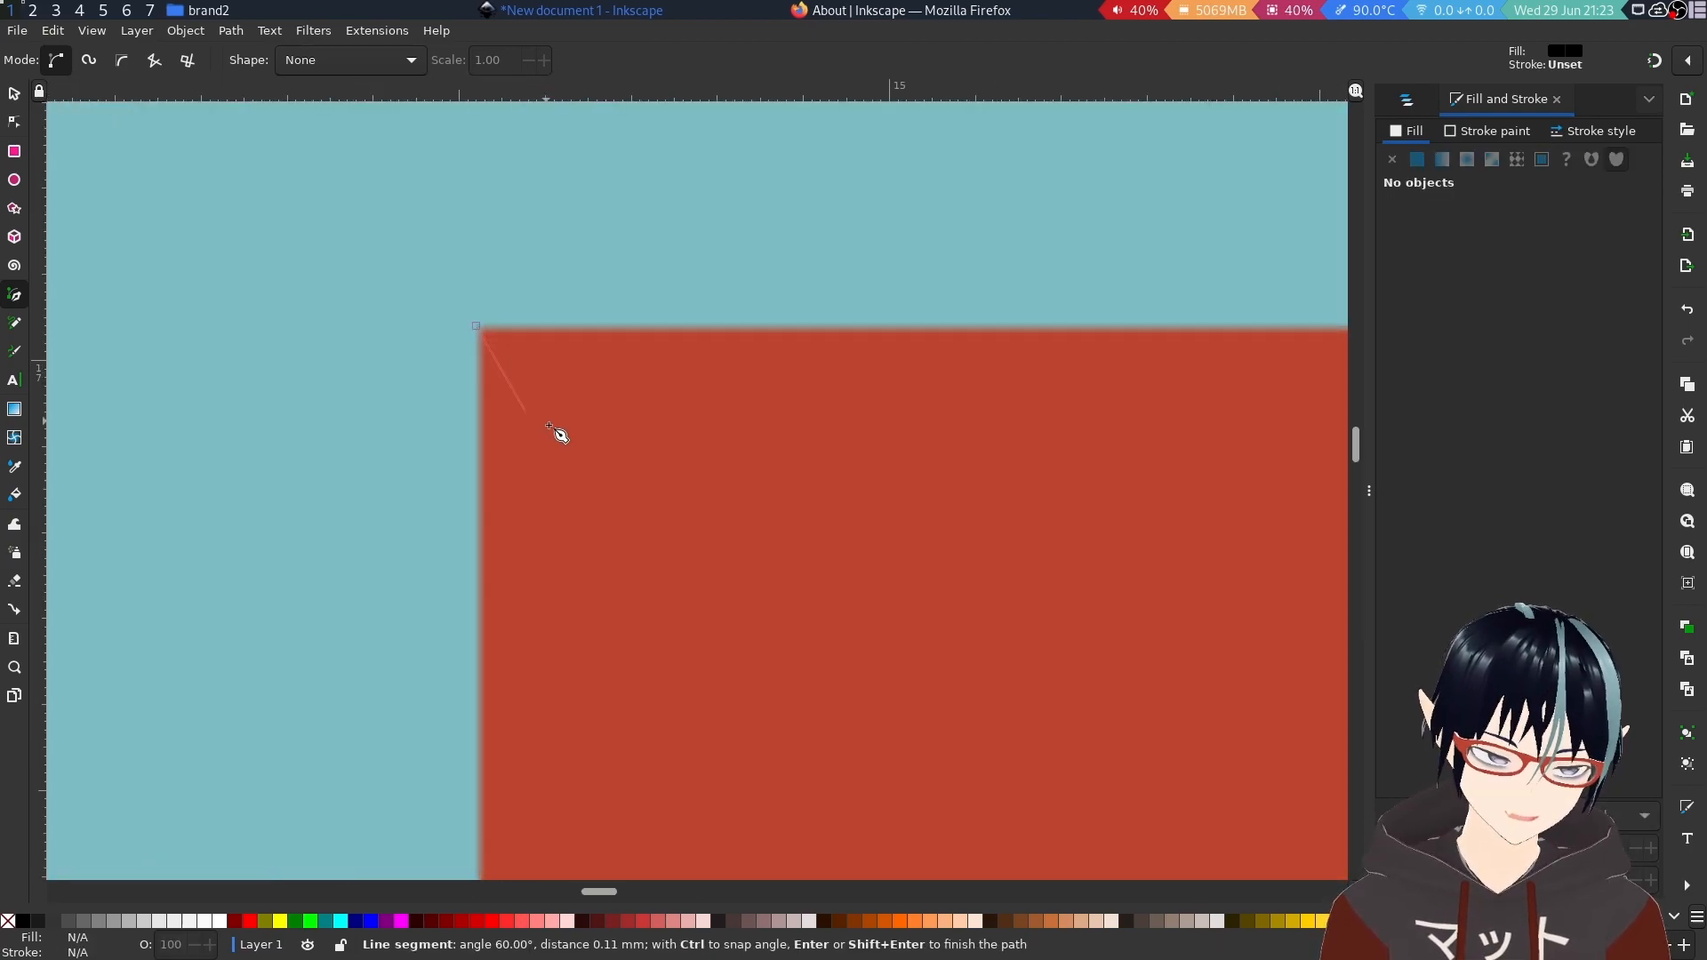
{"action": "scroll", "coordinate": [557, 434], "scroll_direction": "down", "scroll_amount": 5}
{"action": "scroll", "coordinate": [735, 461], "scroll_direction": "down", "scroll_amount": 1}
{"action": "scroll", "coordinate": [735, 472], "scroll_direction": "up", "scroll_amount": 3}
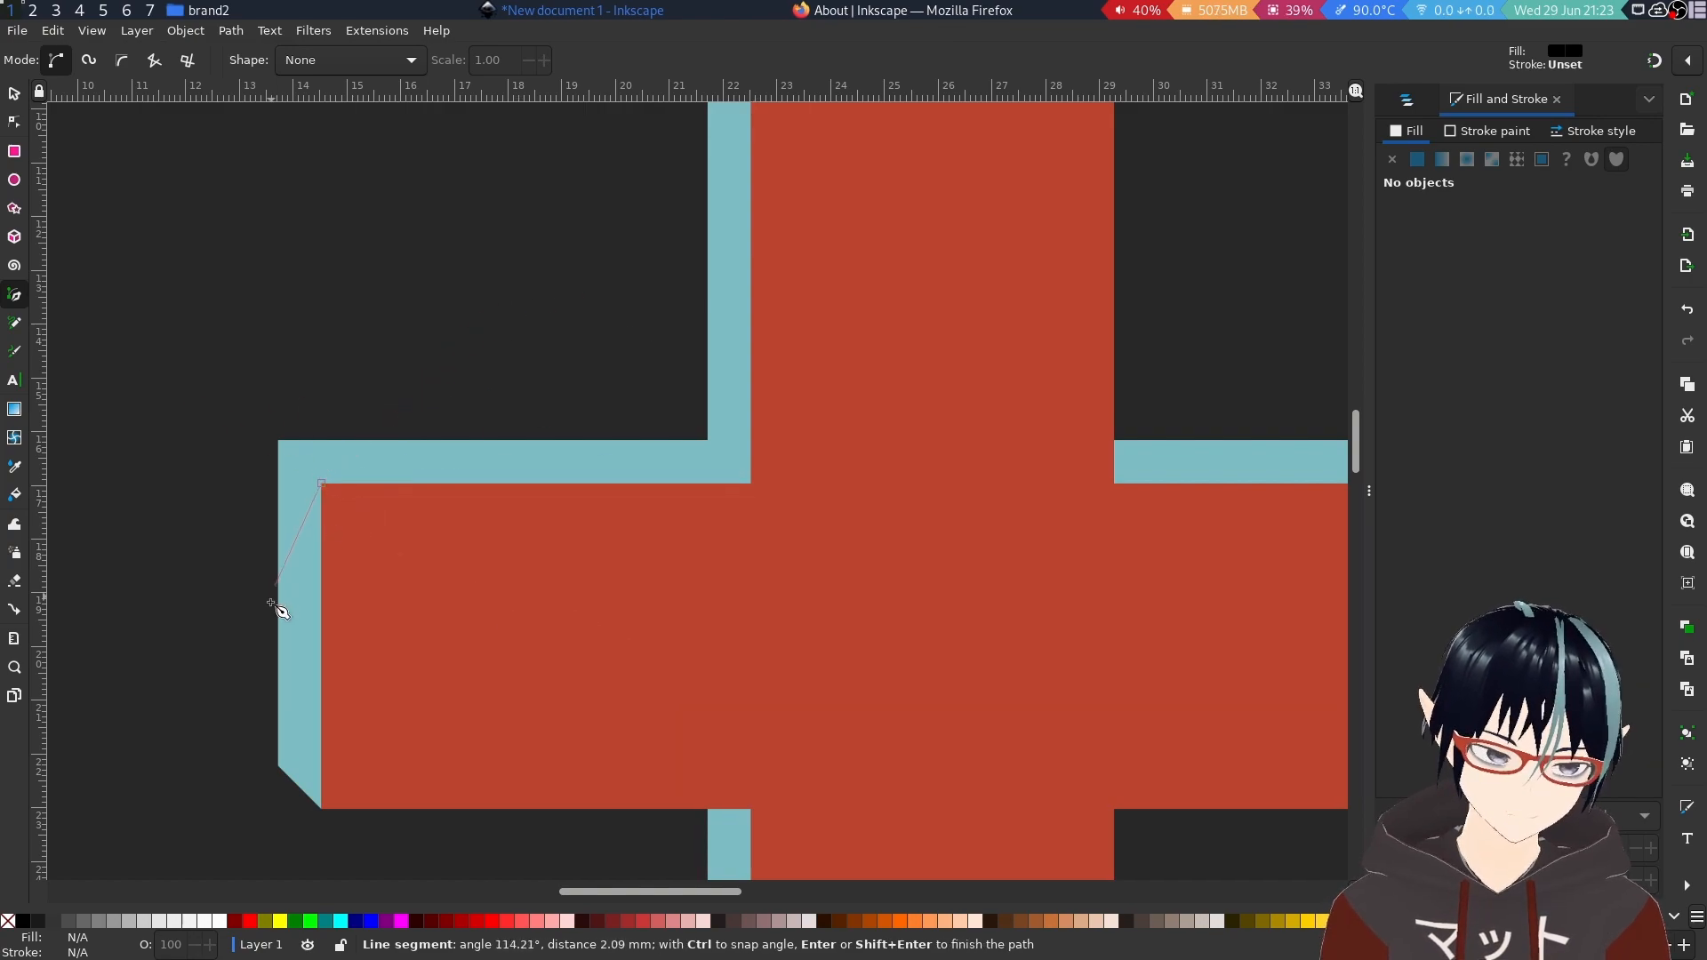
{"action": "scroll", "coordinate": [434, 576], "scroll_direction": "down", "scroll_amount": 5}
{"action": "scroll", "coordinate": [435, 576], "scroll_direction": "up", "scroll_amount": 5}
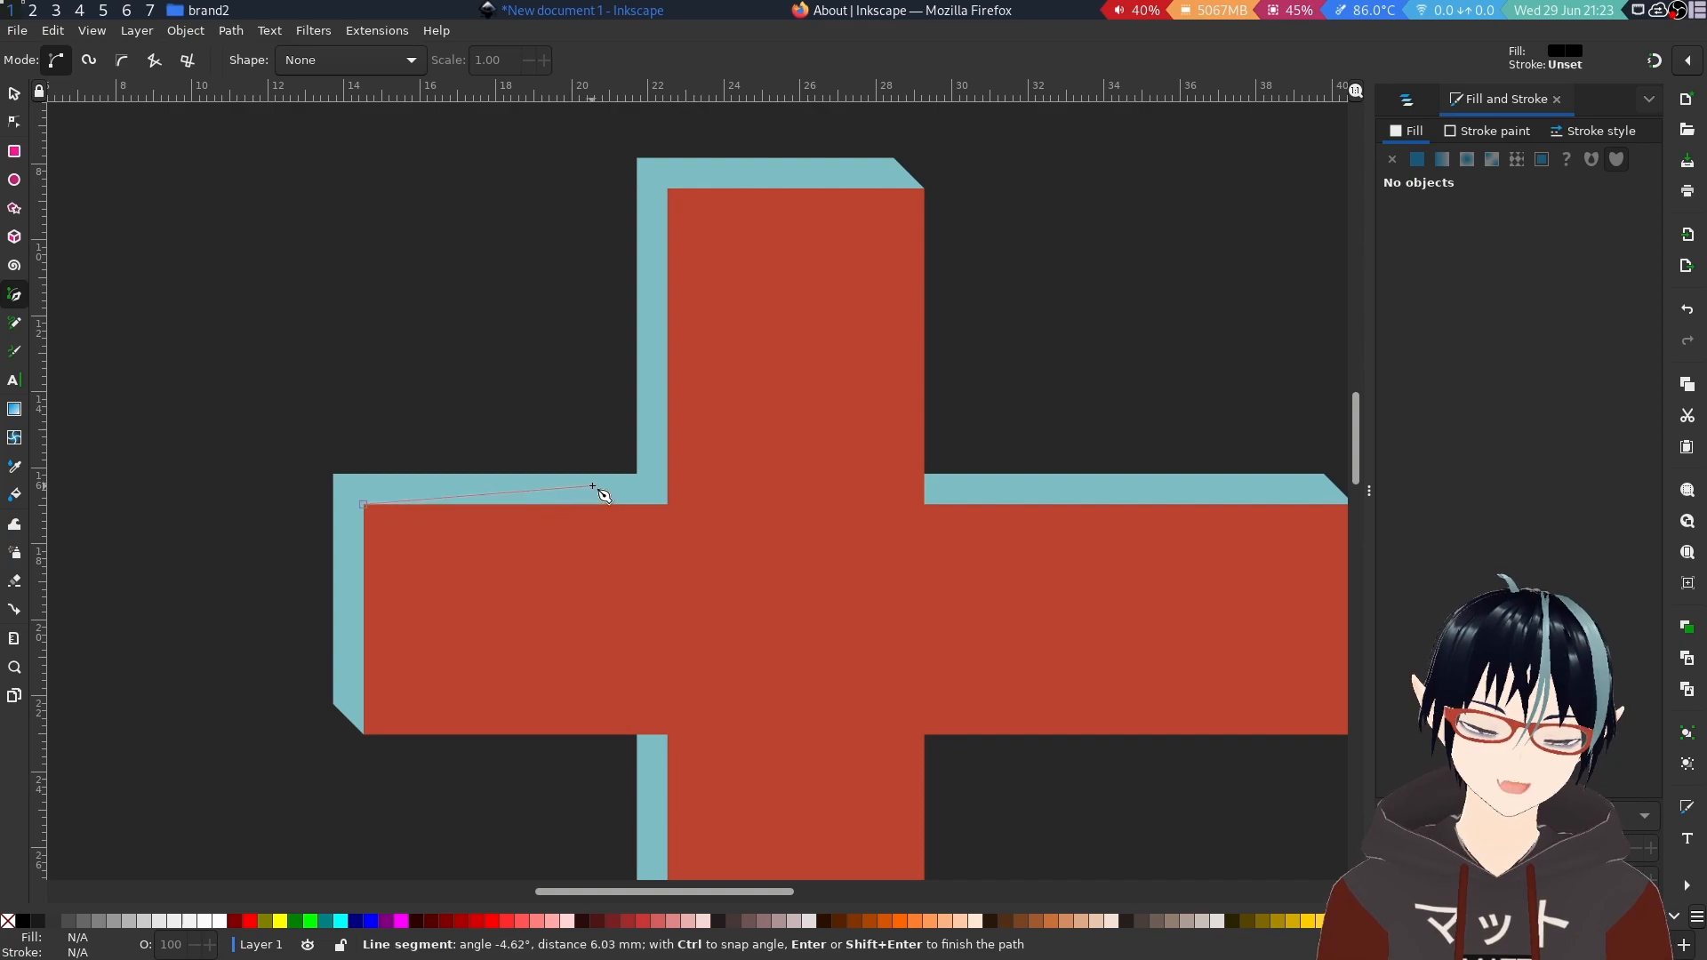
{"action": "scroll", "coordinate": [610, 520], "scroll_direction": "up", "scroll_amount": 6}
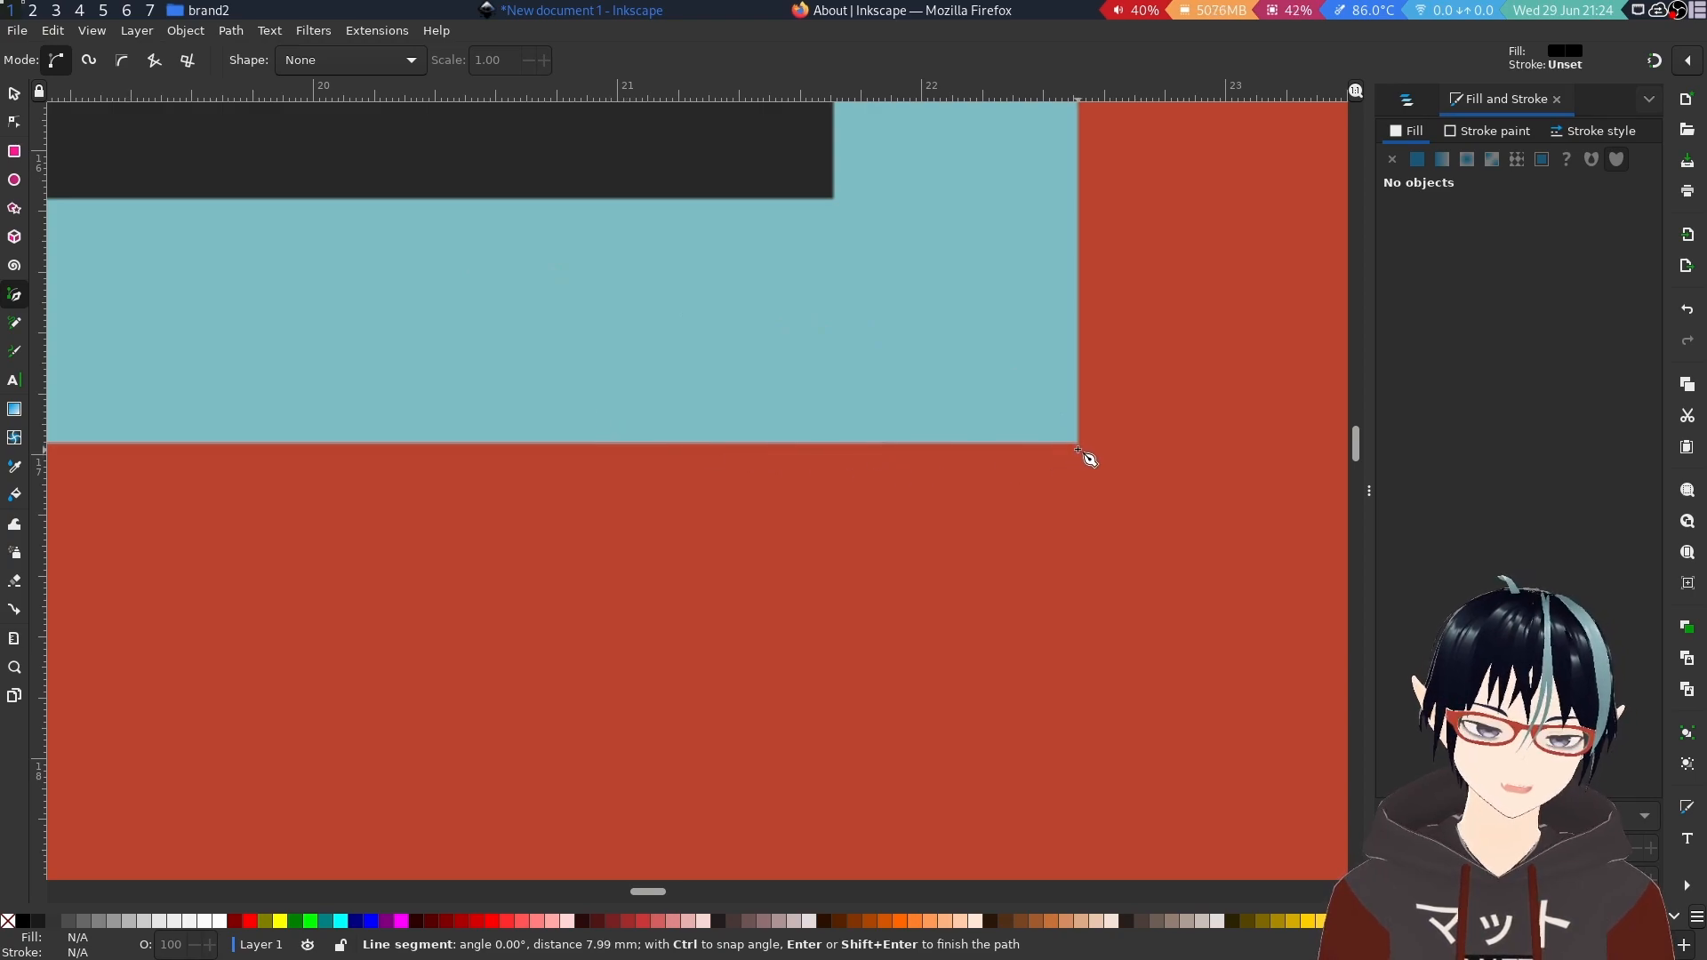
{"action": "scroll", "coordinate": [1090, 449], "scroll_direction": "up", "scroll_amount": 1}
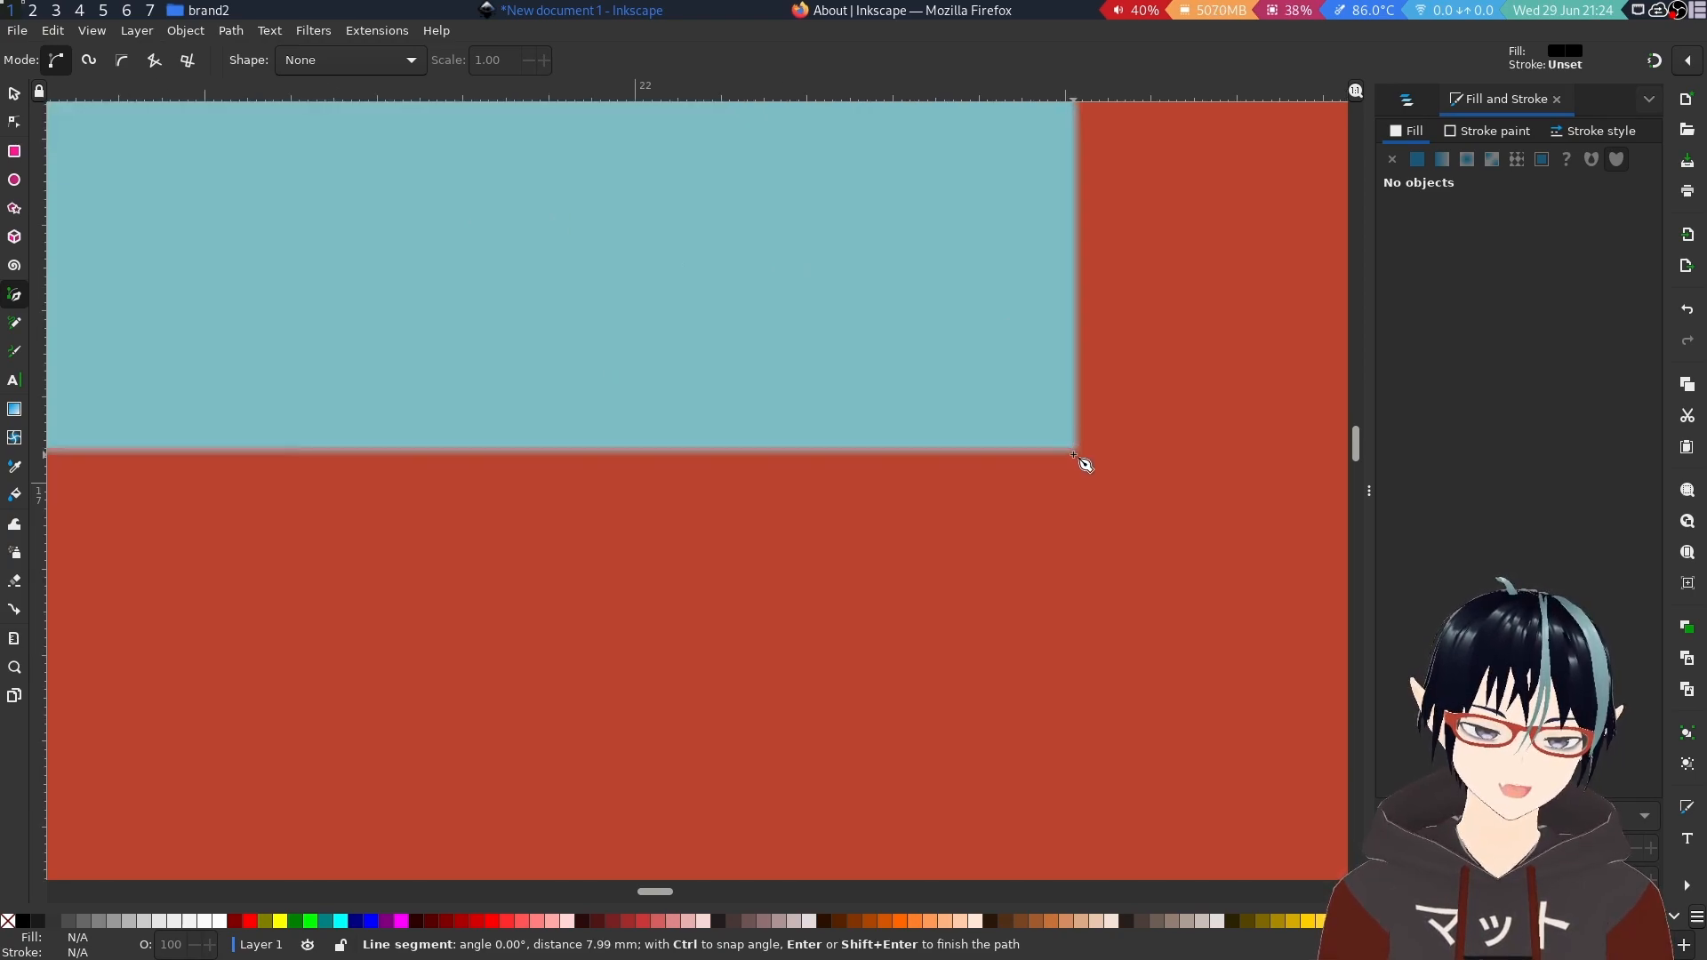
{"action": "left_click", "coordinate": [1070, 454]}
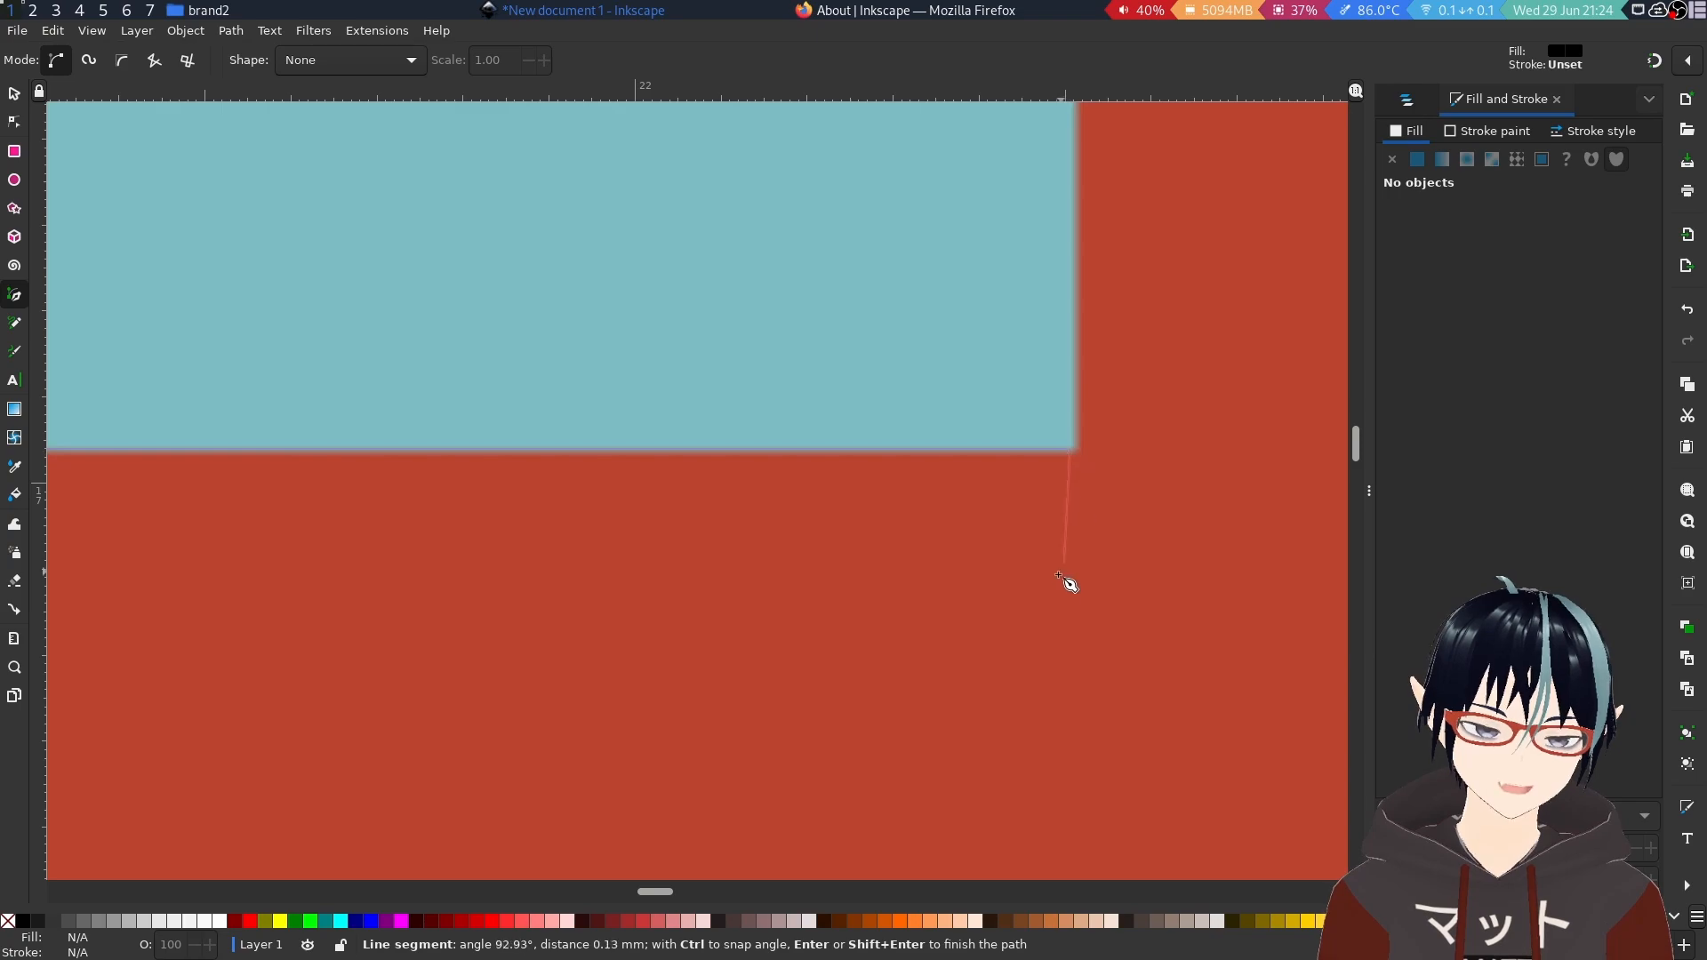
Continue the path about 8.3 mm up the stem's left edge and about 6.8 mm across its top to the upper-right corner.
{"action": "scroll", "coordinate": [1066, 582], "scroll_direction": "down", "scroll_amount": 2}
{"action": "scroll", "coordinate": [739, 680], "scroll_direction": "down", "scroll_amount": 6}
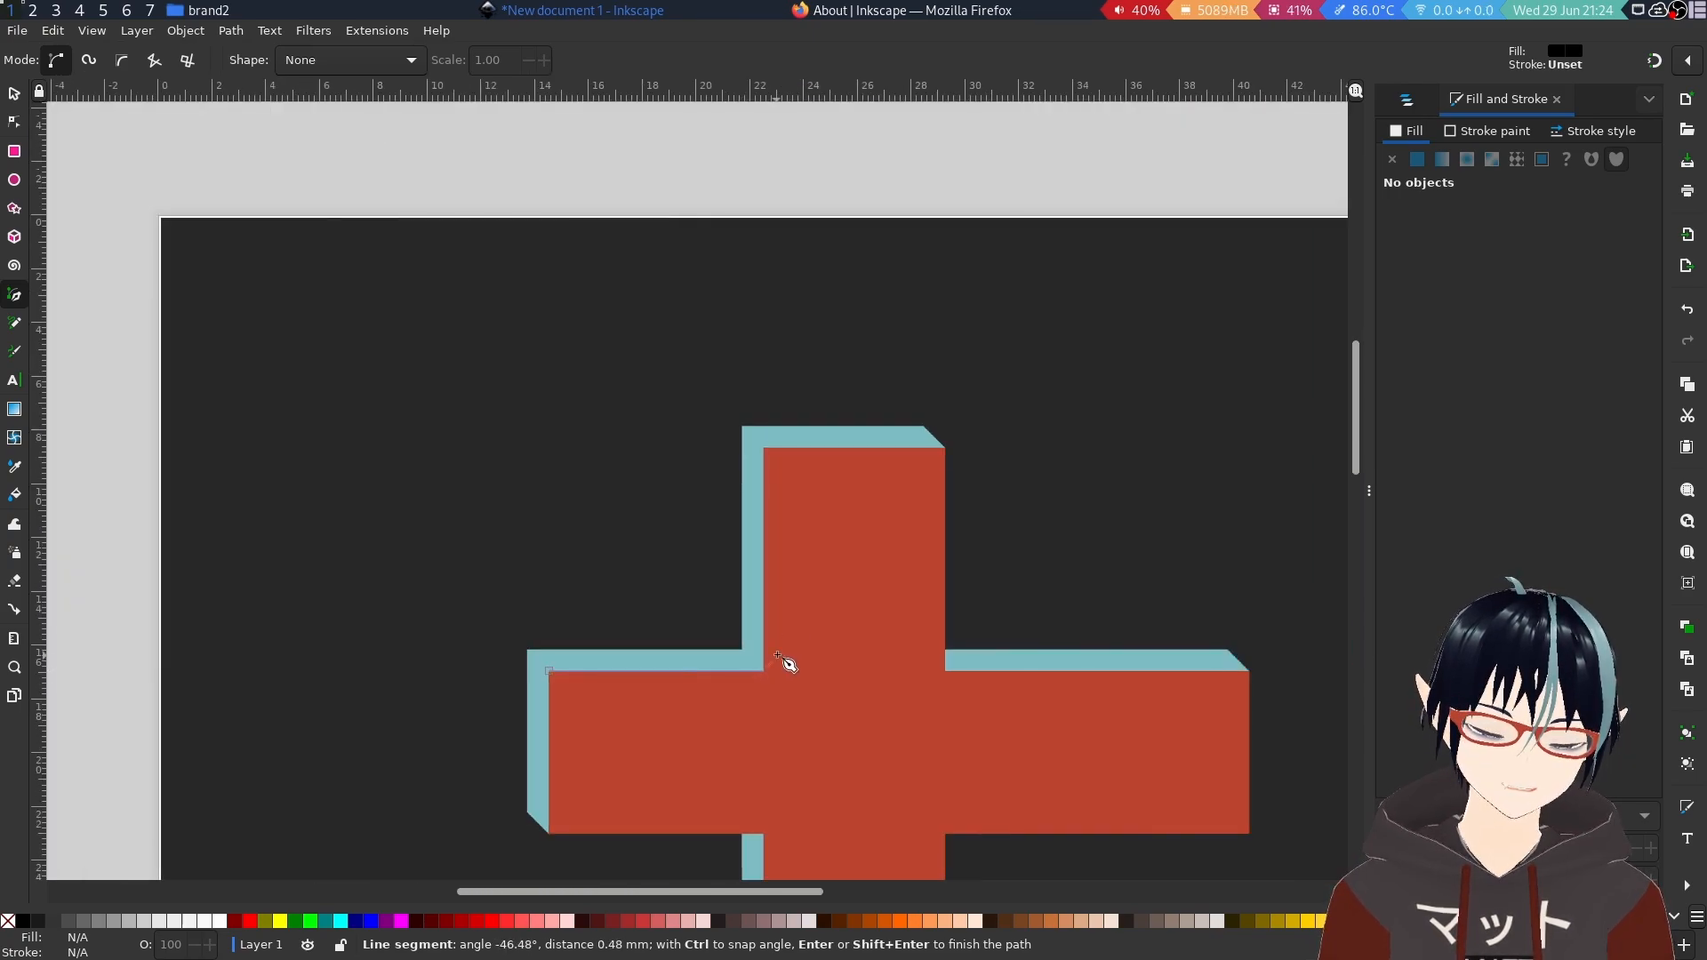
{"action": "scroll", "coordinate": [754, 452], "scroll_direction": "up", "scroll_amount": 3}
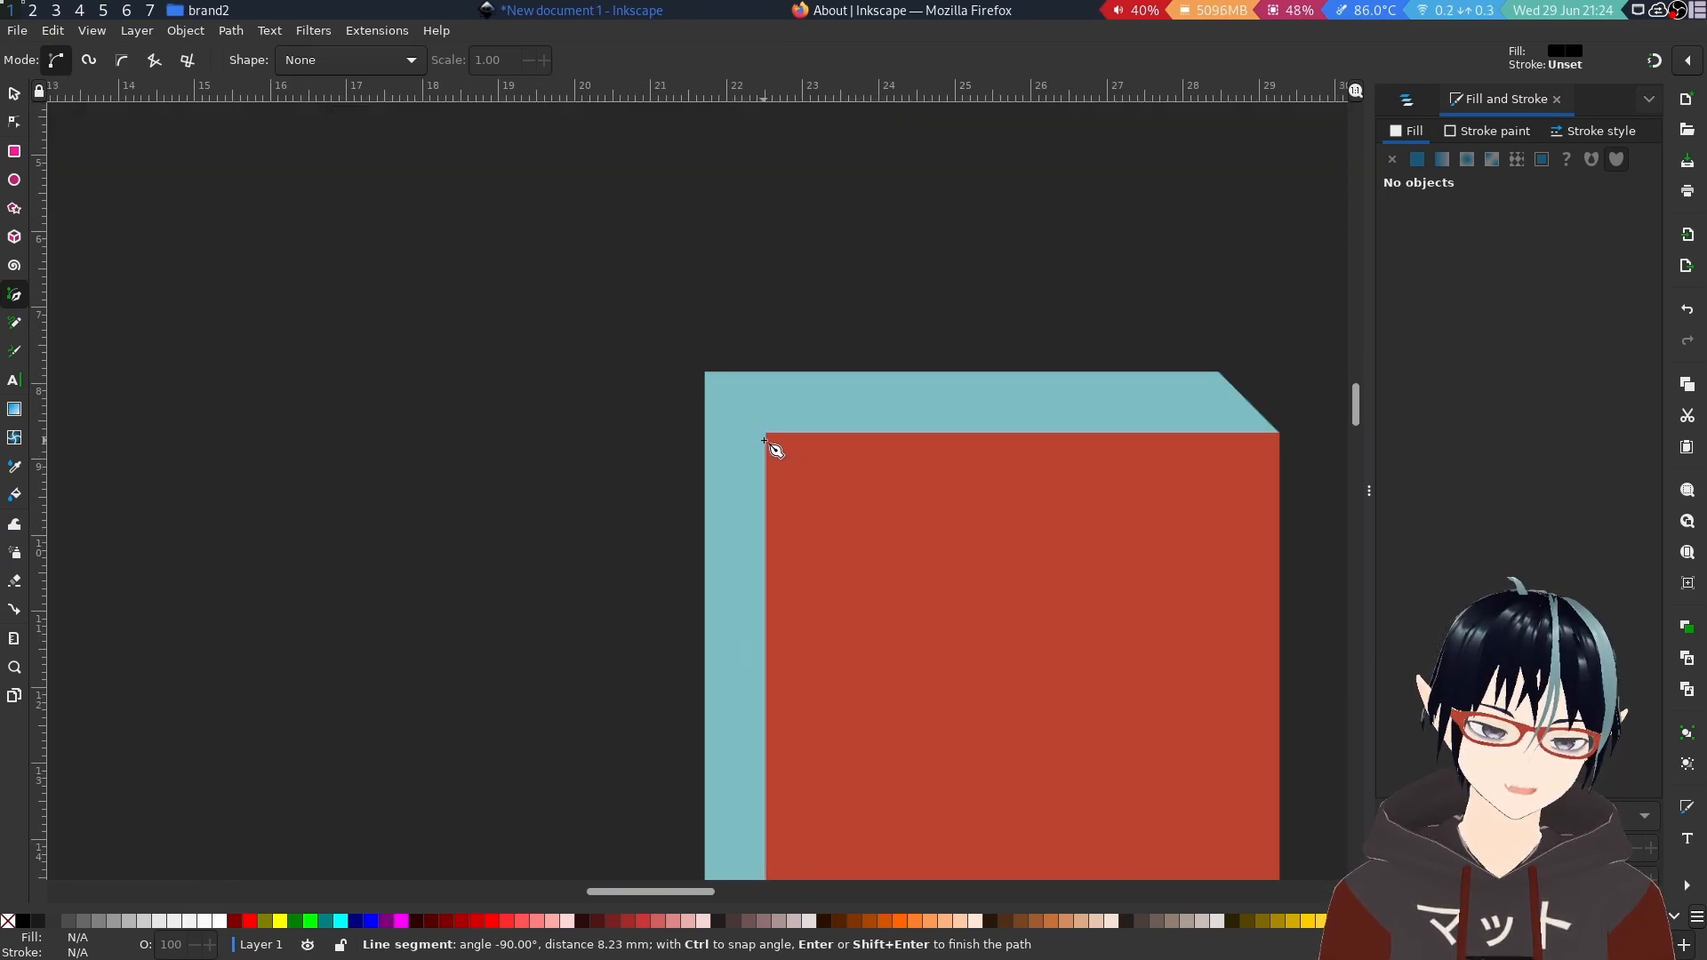
{"action": "scroll", "coordinate": [775, 450], "scroll_direction": "up", "scroll_amount": 7}
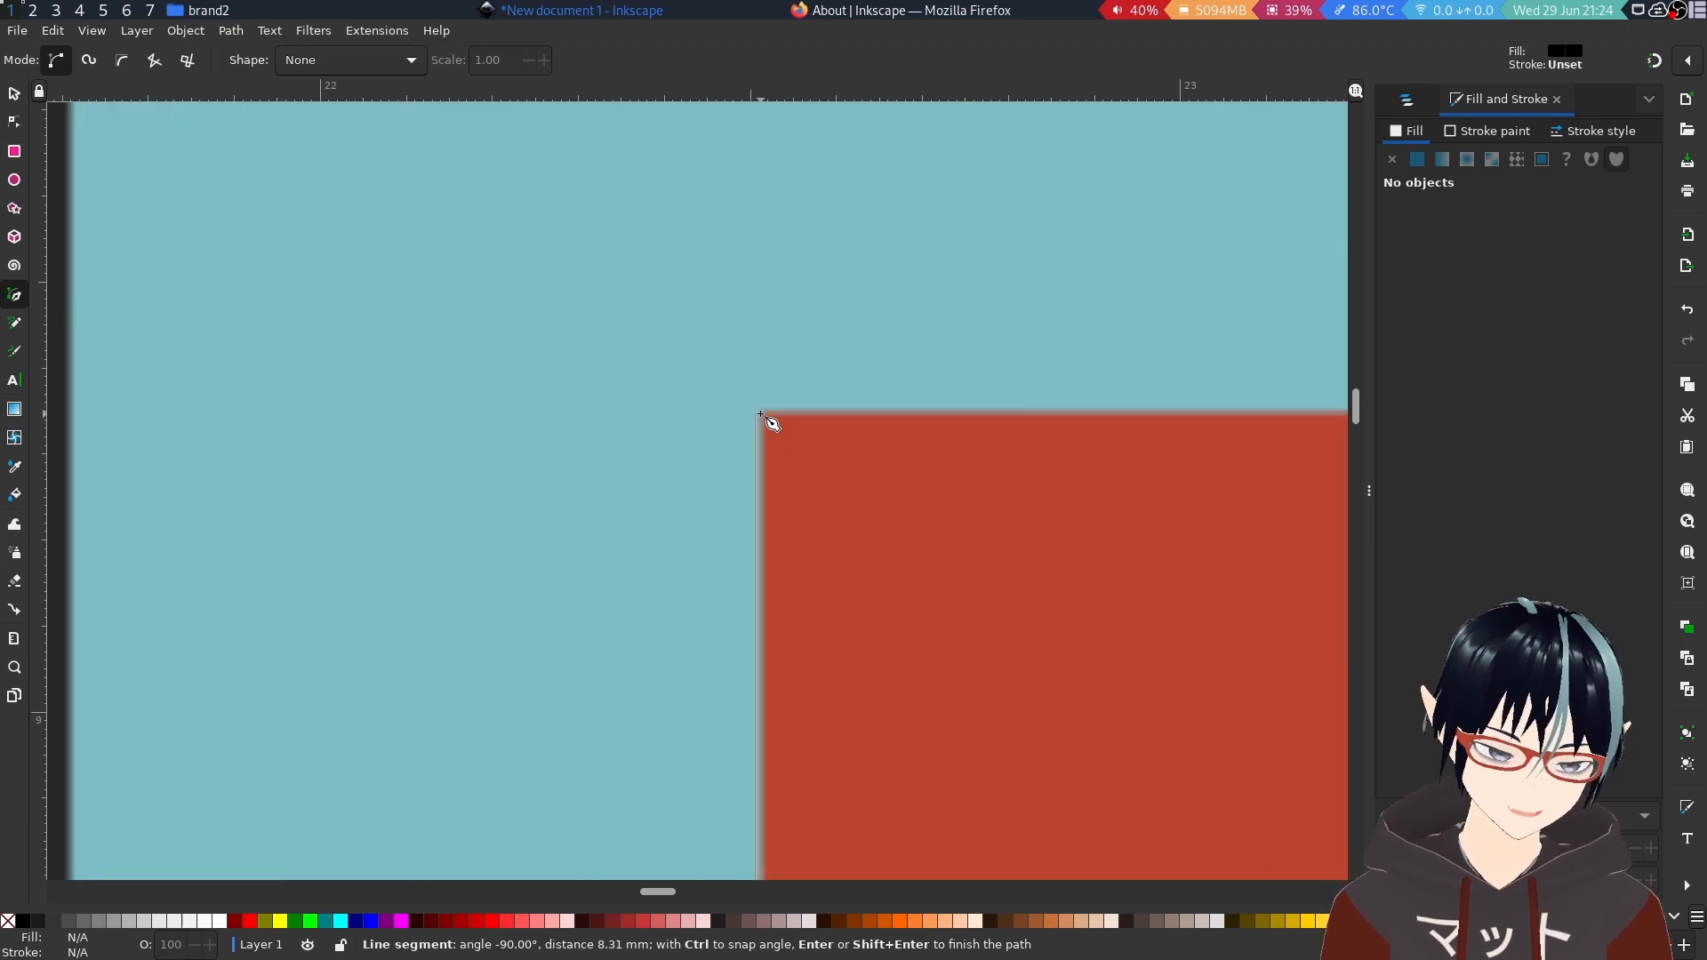
{"action": "left_click", "coordinate": [761, 410]}
{"action": "scroll", "coordinate": [834, 544], "scroll_direction": "down", "scroll_amount": 8}
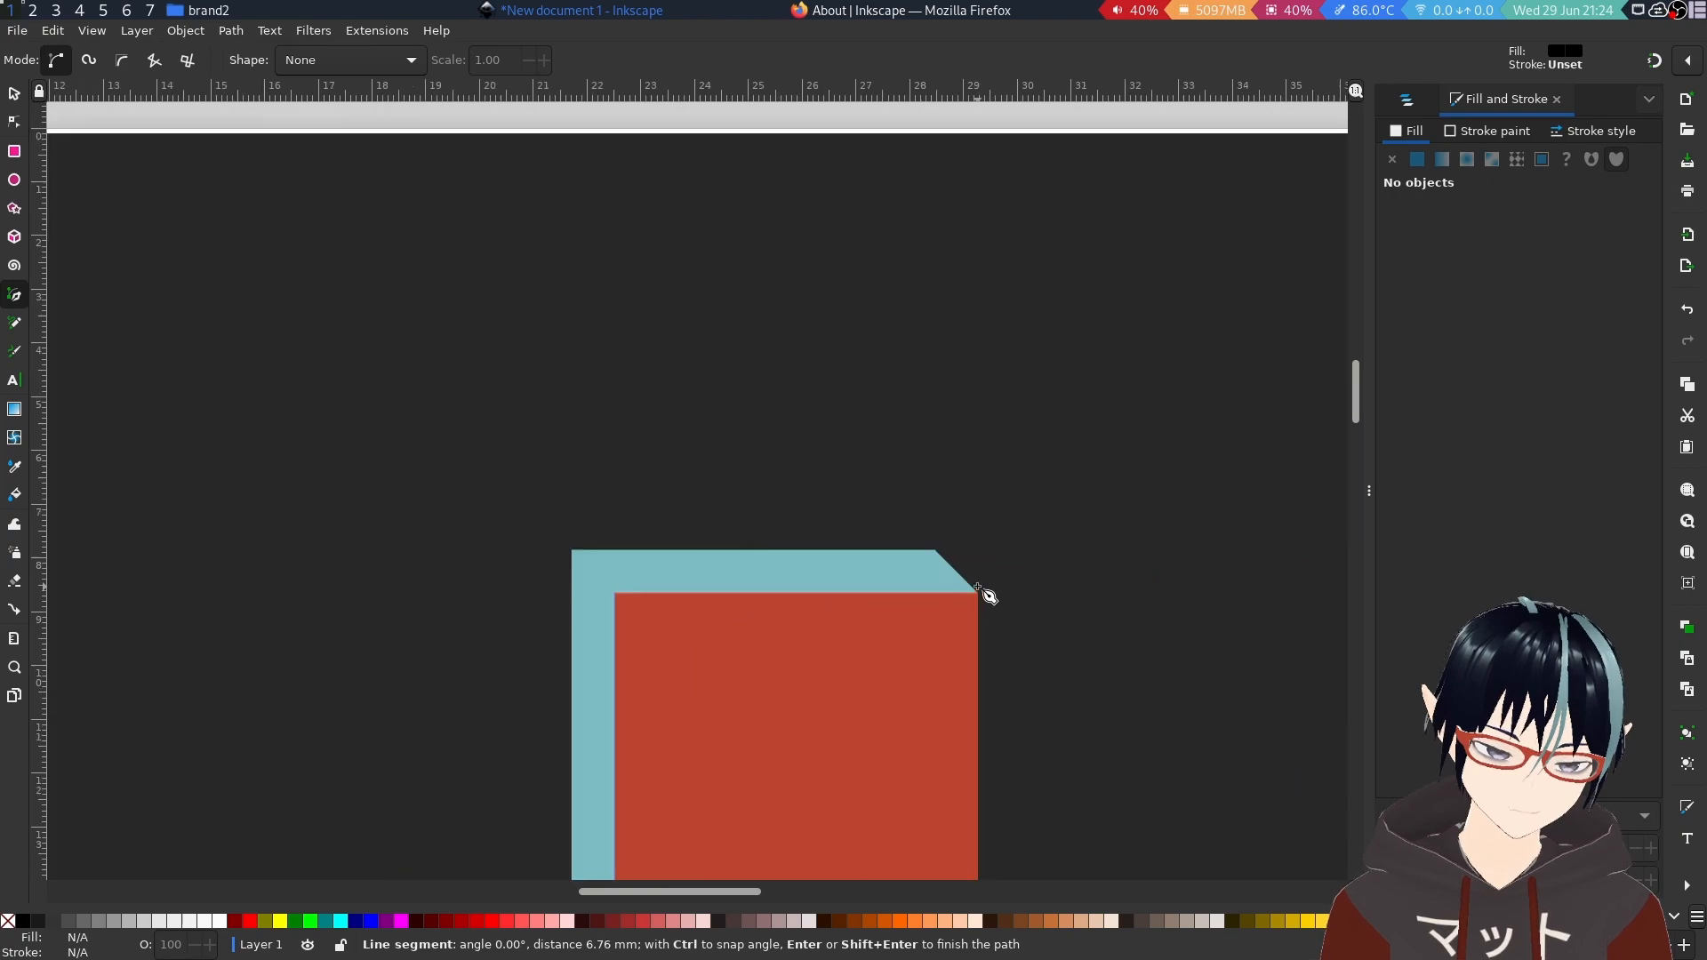
{"action": "scroll", "coordinate": [978, 587], "scroll_direction": "up", "scroll_amount": 6}
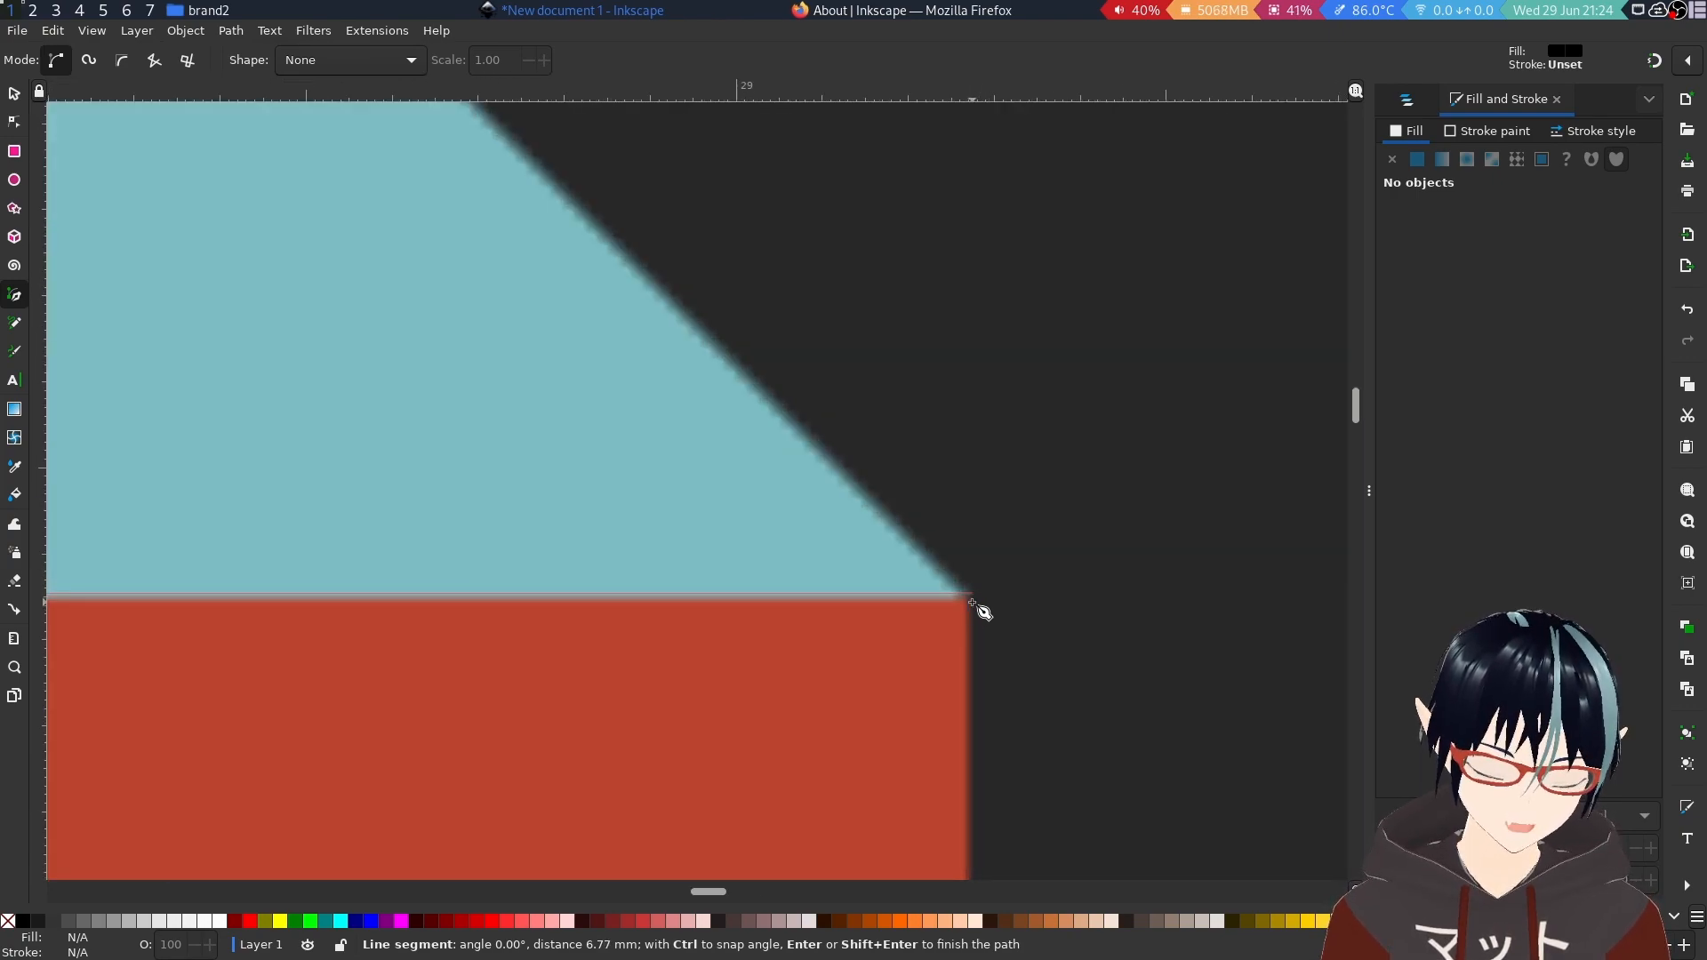
{"action": "left_click", "coordinate": [971, 601]}
Continue the path about 8.3 mm down the stem's right edge and around the crossbar's right arm, back to the stem below it.
{"action": "scroll", "coordinate": [975, 606], "scroll_direction": "down", "scroll_amount": 10}
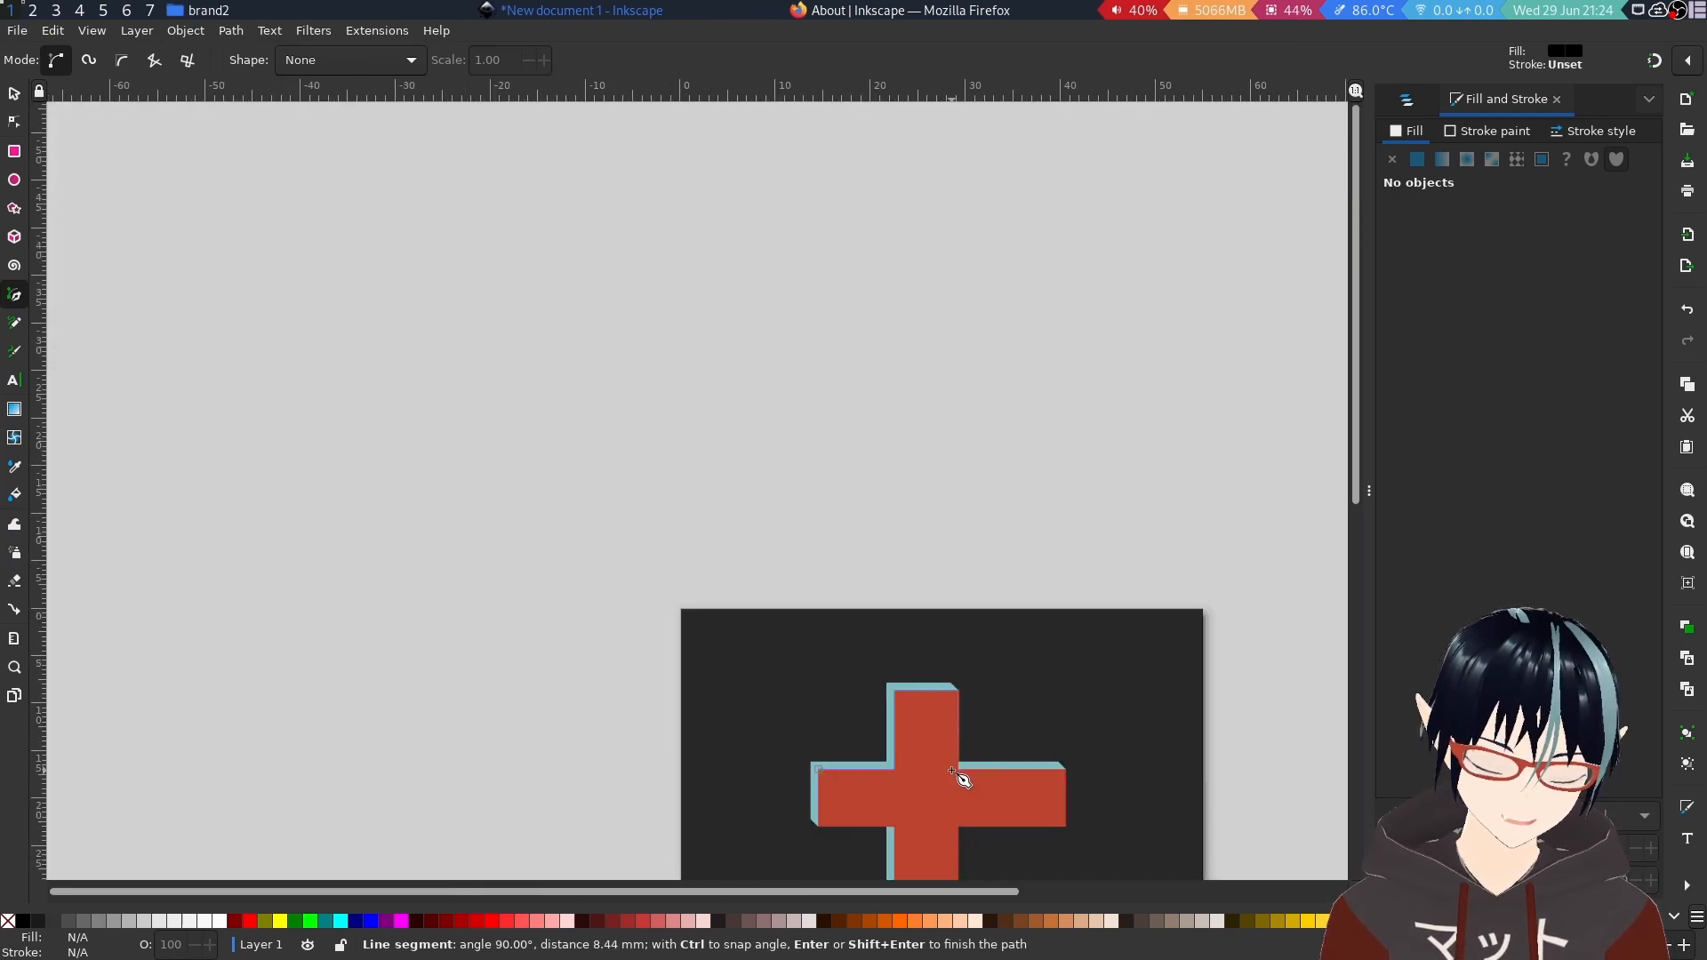
{"action": "scroll", "coordinate": [977, 610], "scroll_direction": "up", "scroll_amount": 6}
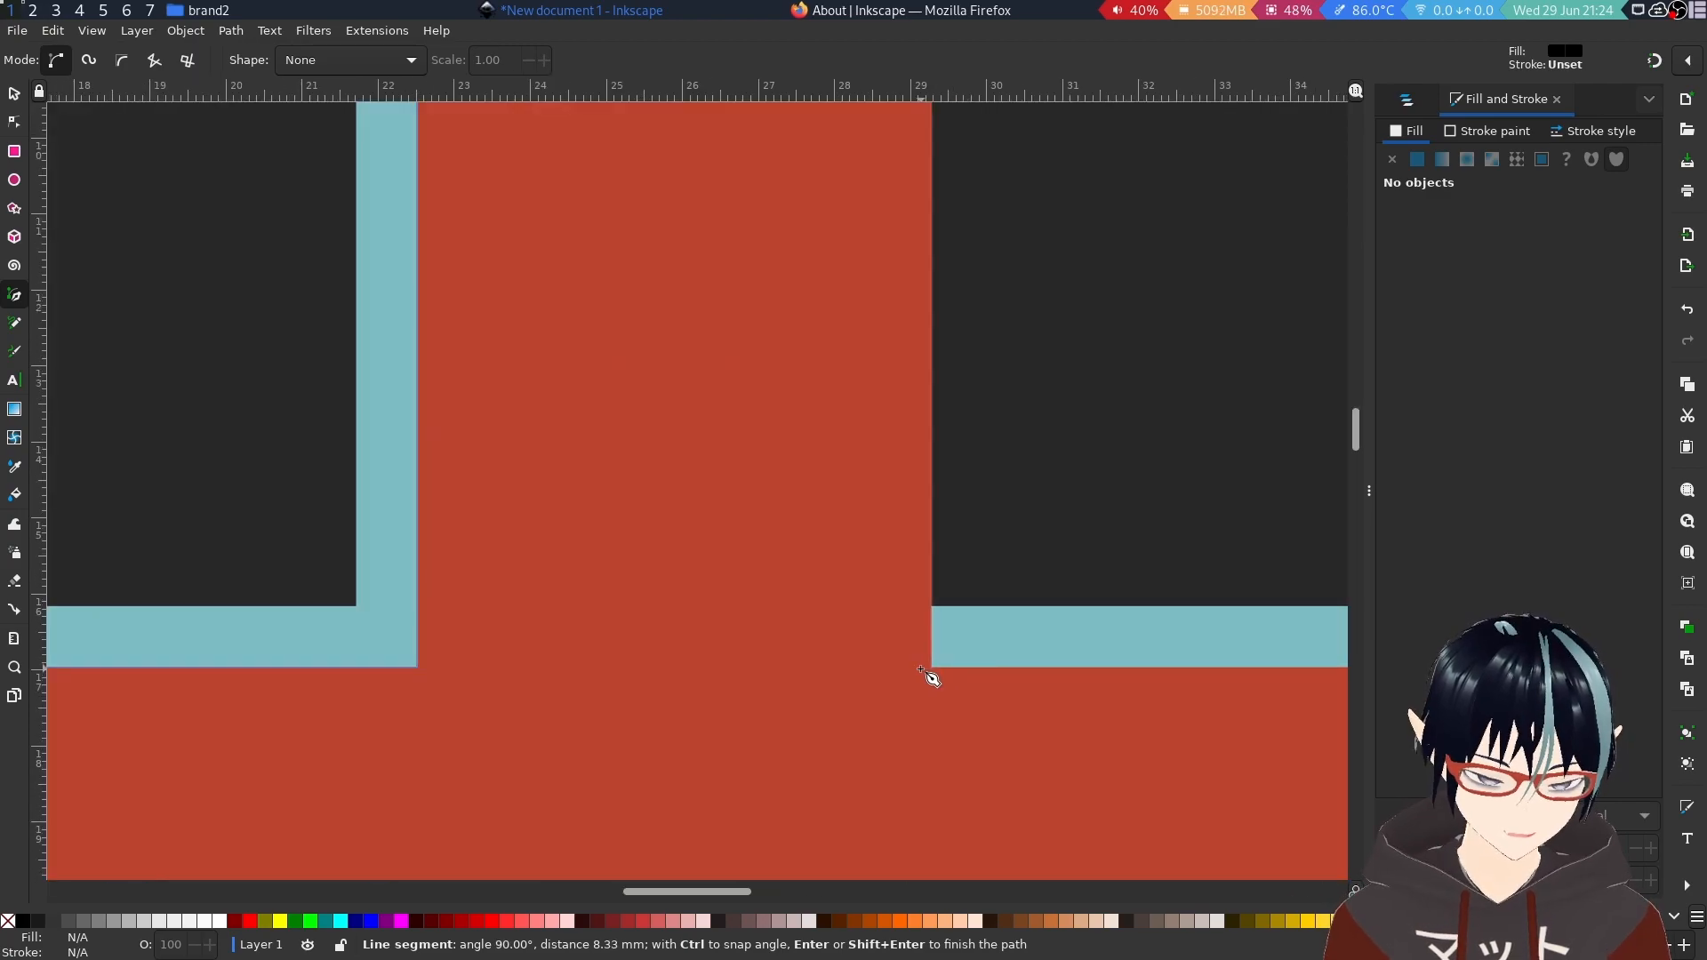
{"action": "scroll", "coordinate": [921, 669], "scroll_direction": "up", "scroll_amount": 2}
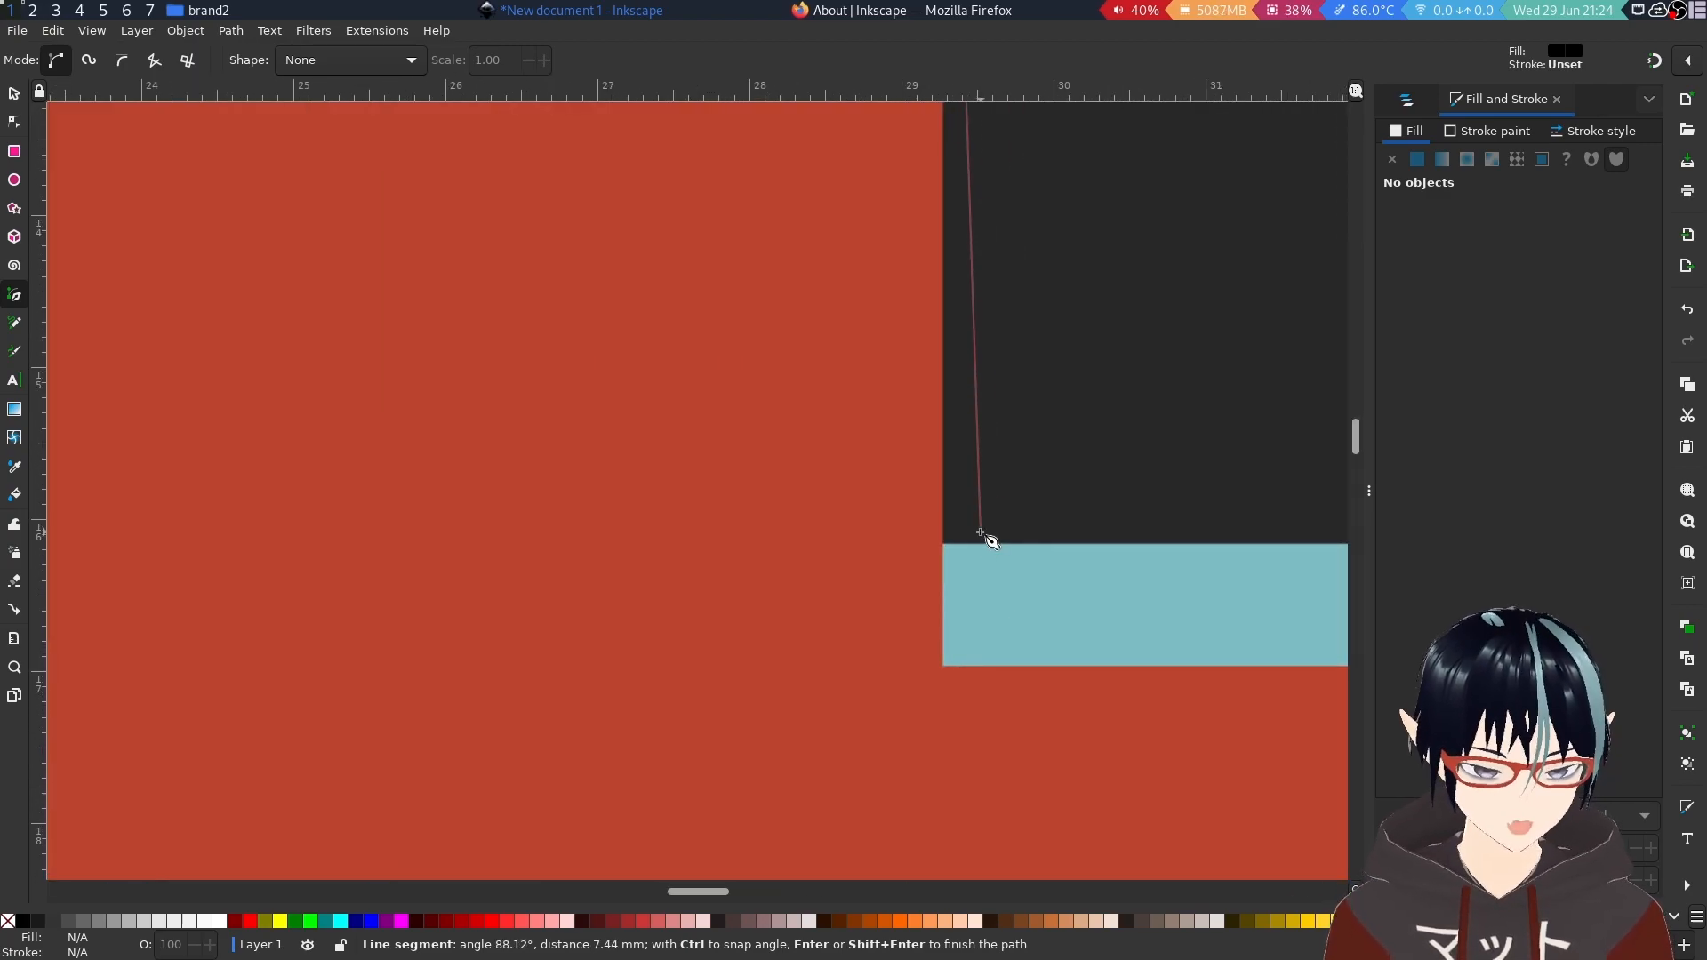
{"action": "scroll", "coordinate": [950, 664], "scroll_direction": "up", "scroll_amount": 5}
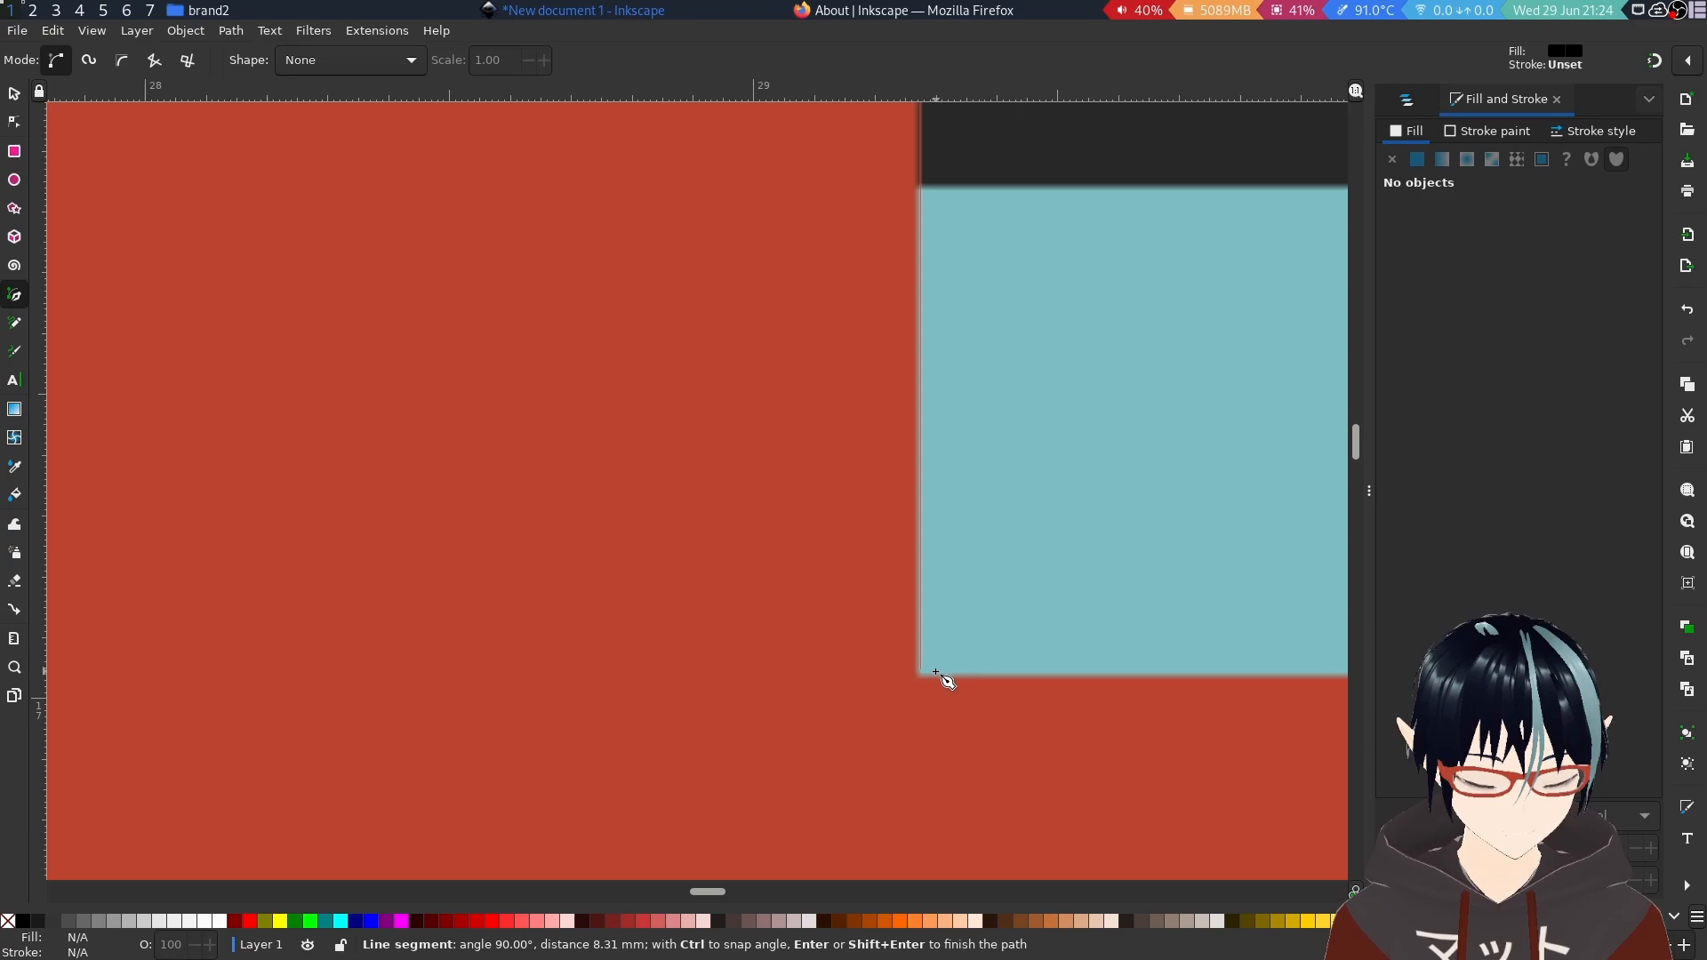
{"action": "scroll", "coordinate": [918, 686], "scroll_direction": "down", "scroll_amount": 13}
{"action": "scroll", "coordinate": [980, 424], "scroll_direction": "up", "scroll_amount": 8}
{"action": "scroll", "coordinate": [1086, 312], "scroll_direction": "down", "scroll_amount": 1}
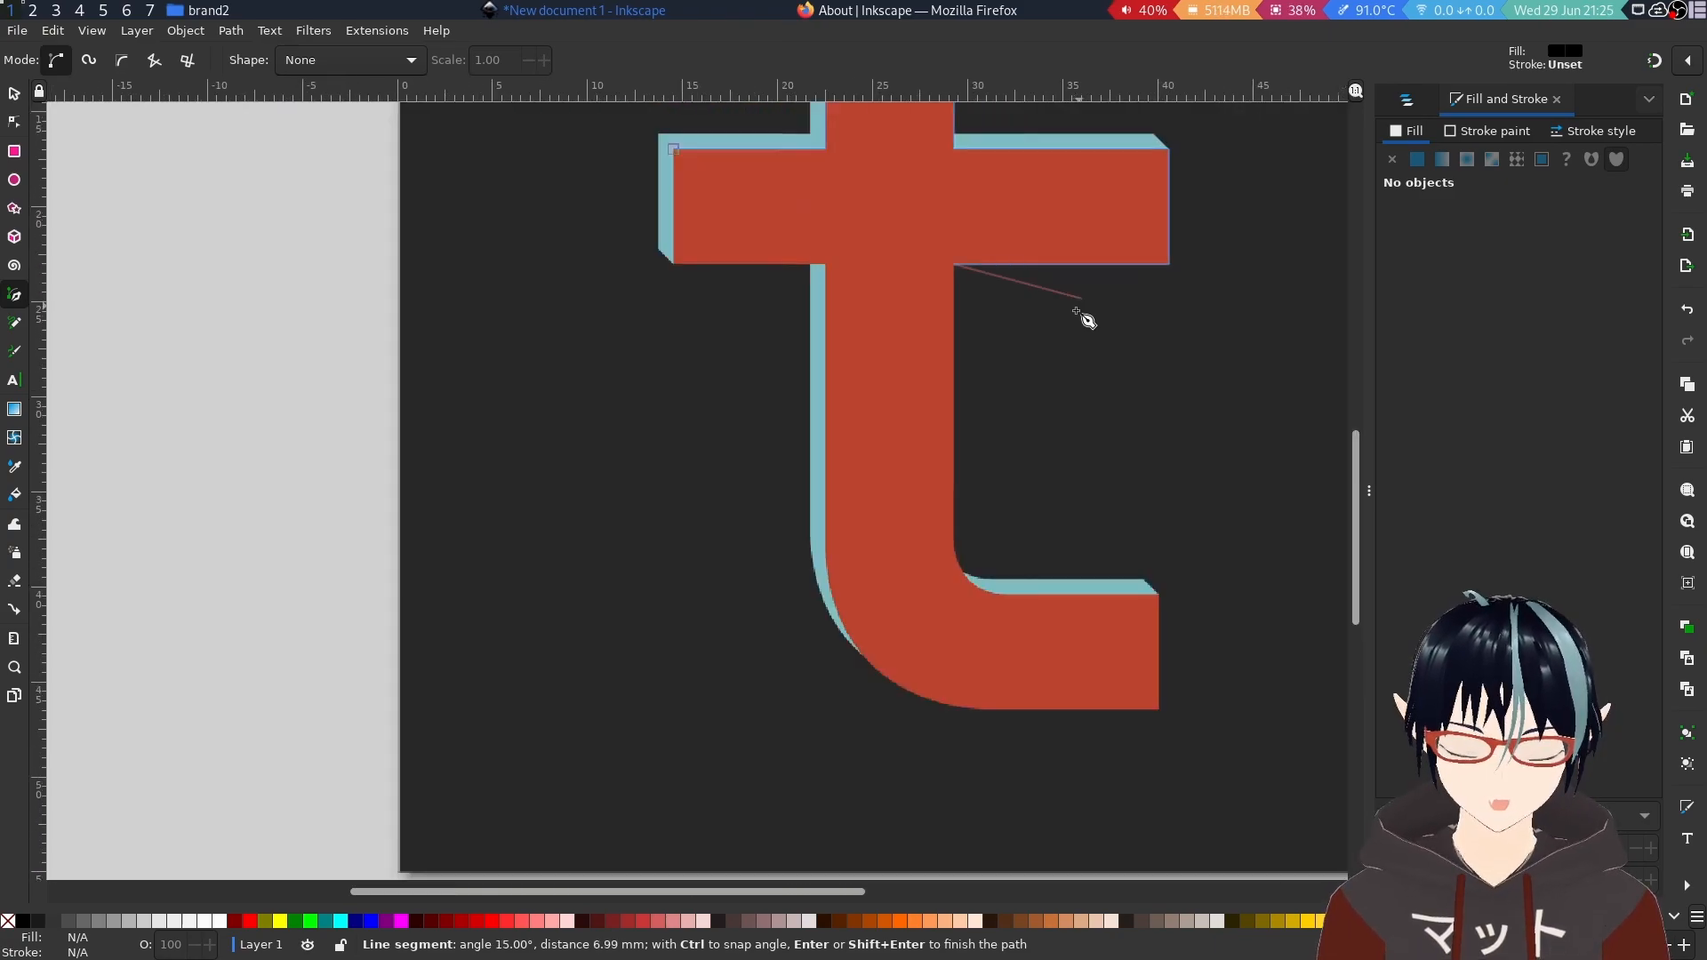
{"action": "scroll", "coordinate": [960, 469], "scroll_direction": "up", "scroll_amount": 2}
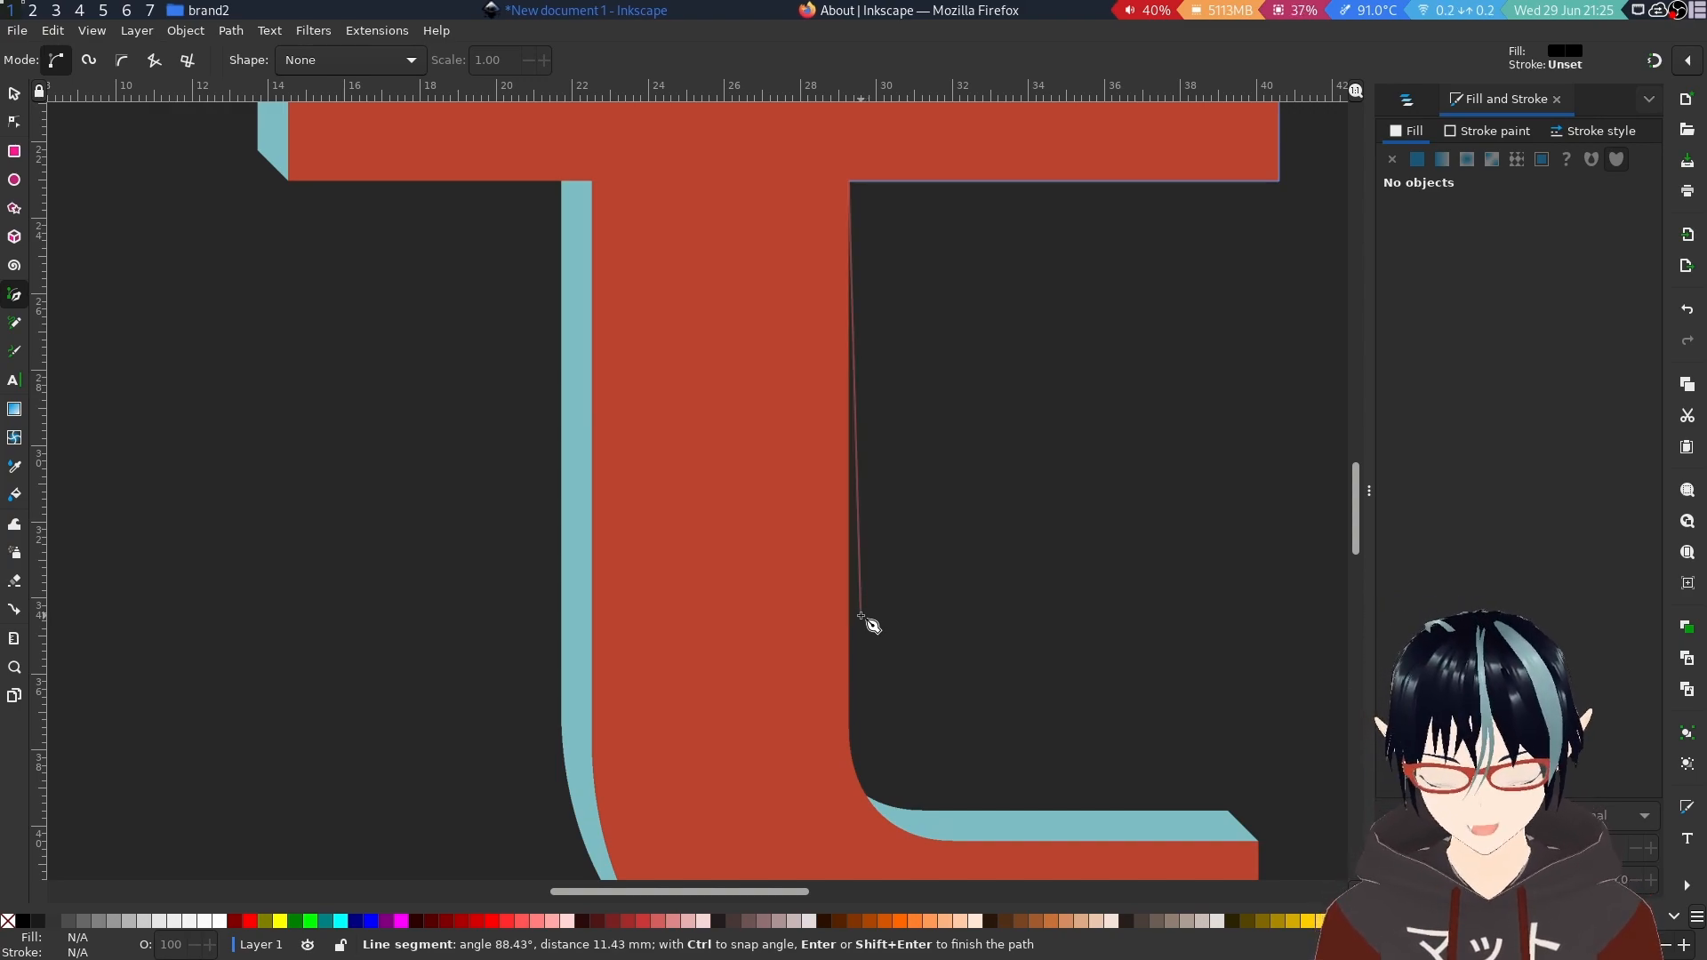
{"action": "scroll", "coordinate": [862, 698], "scroll_direction": "down", "scroll_amount": 2}
{"action": "scroll", "coordinate": [876, 711], "scroll_direction": "up", "scroll_amount": 3}
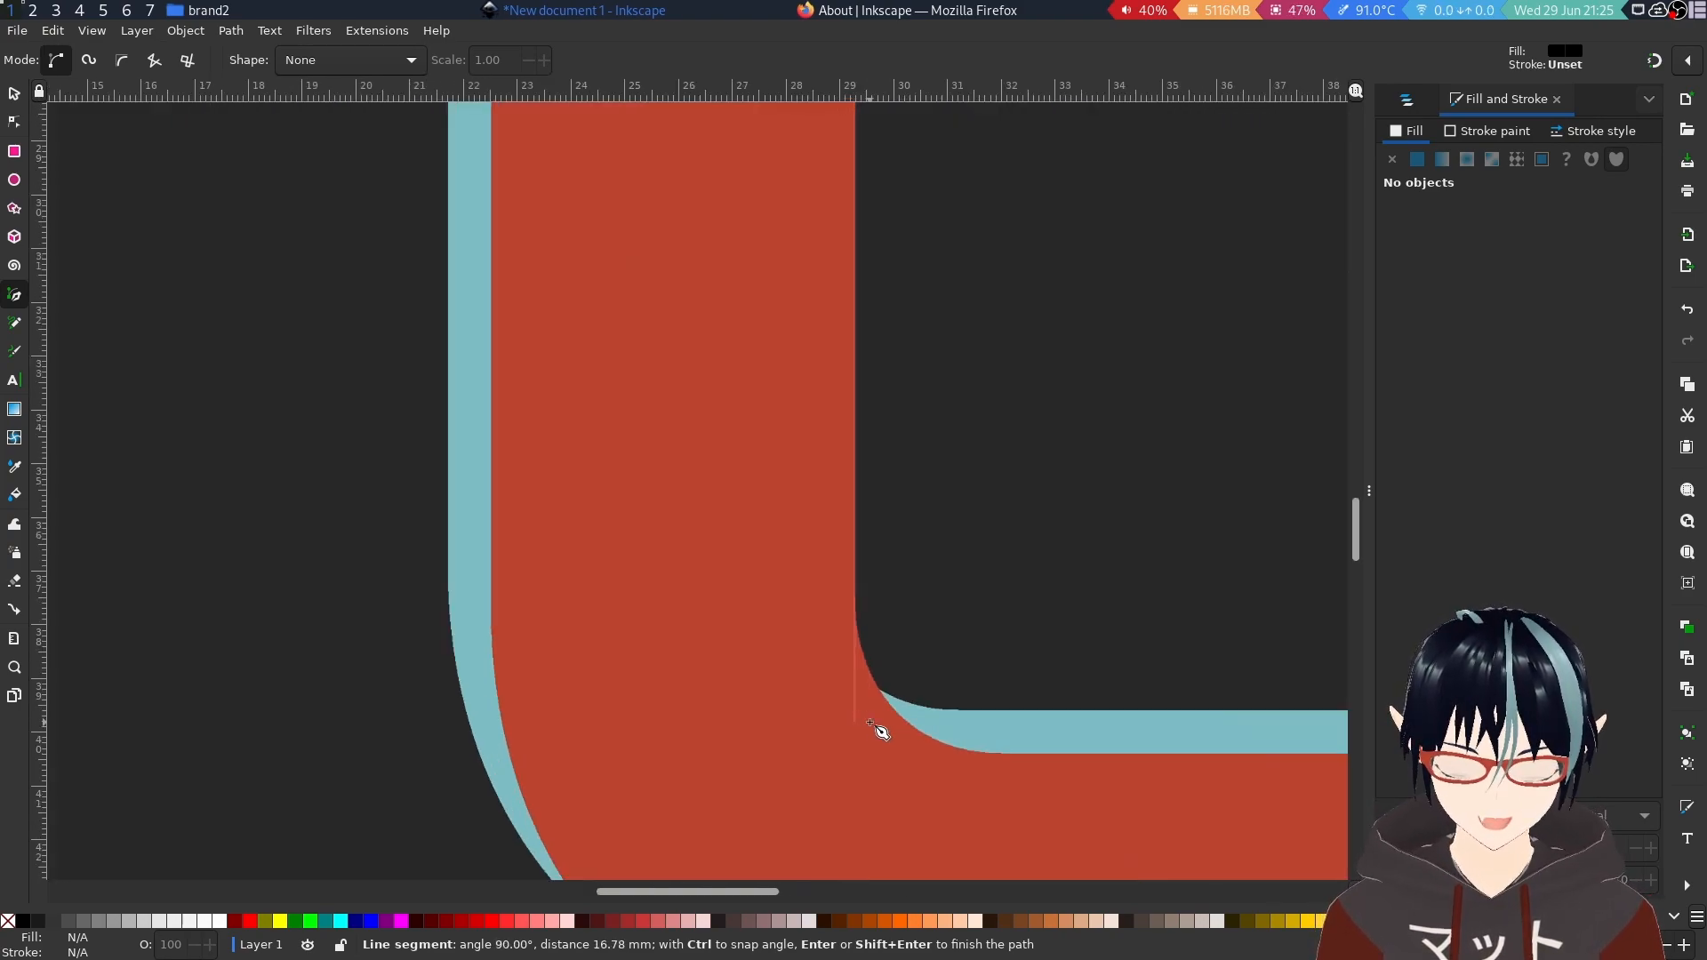
{"action": "scroll", "coordinate": [880, 731], "scroll_direction": "up", "scroll_amount": 2}
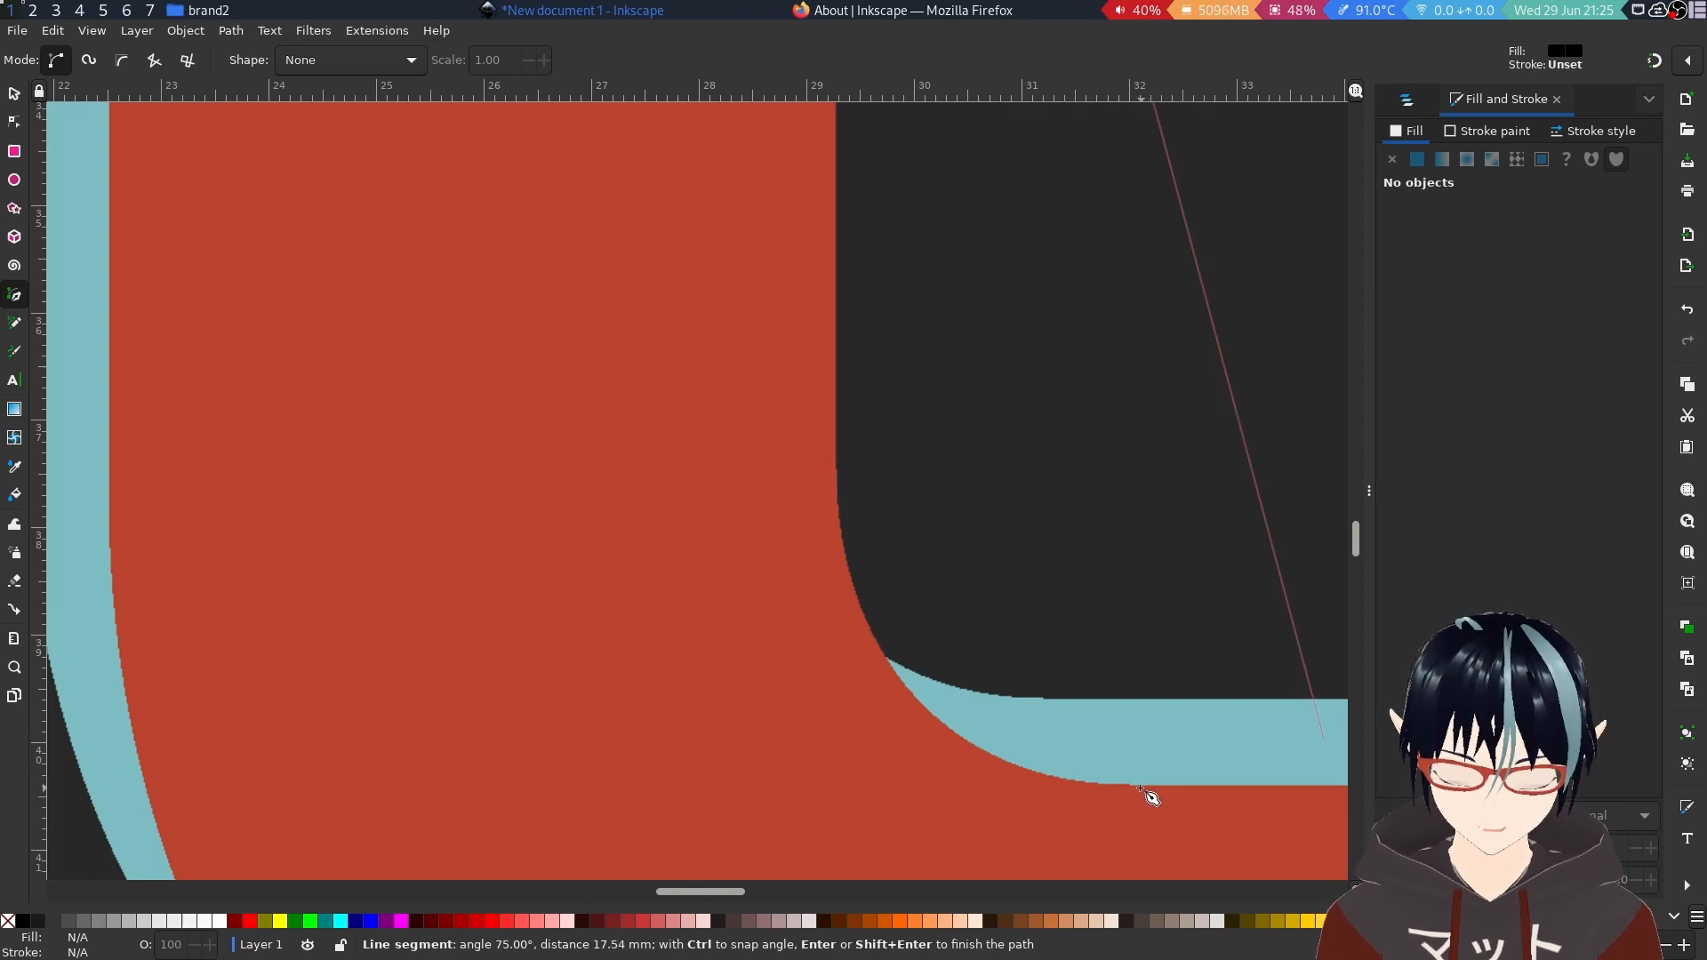
{"action": "scroll", "coordinate": [1208, 796], "scroll_direction": "down", "scroll_amount": 2}
{"action": "scroll", "coordinate": [1182, 793], "scroll_direction": "up", "scroll_amount": 3}
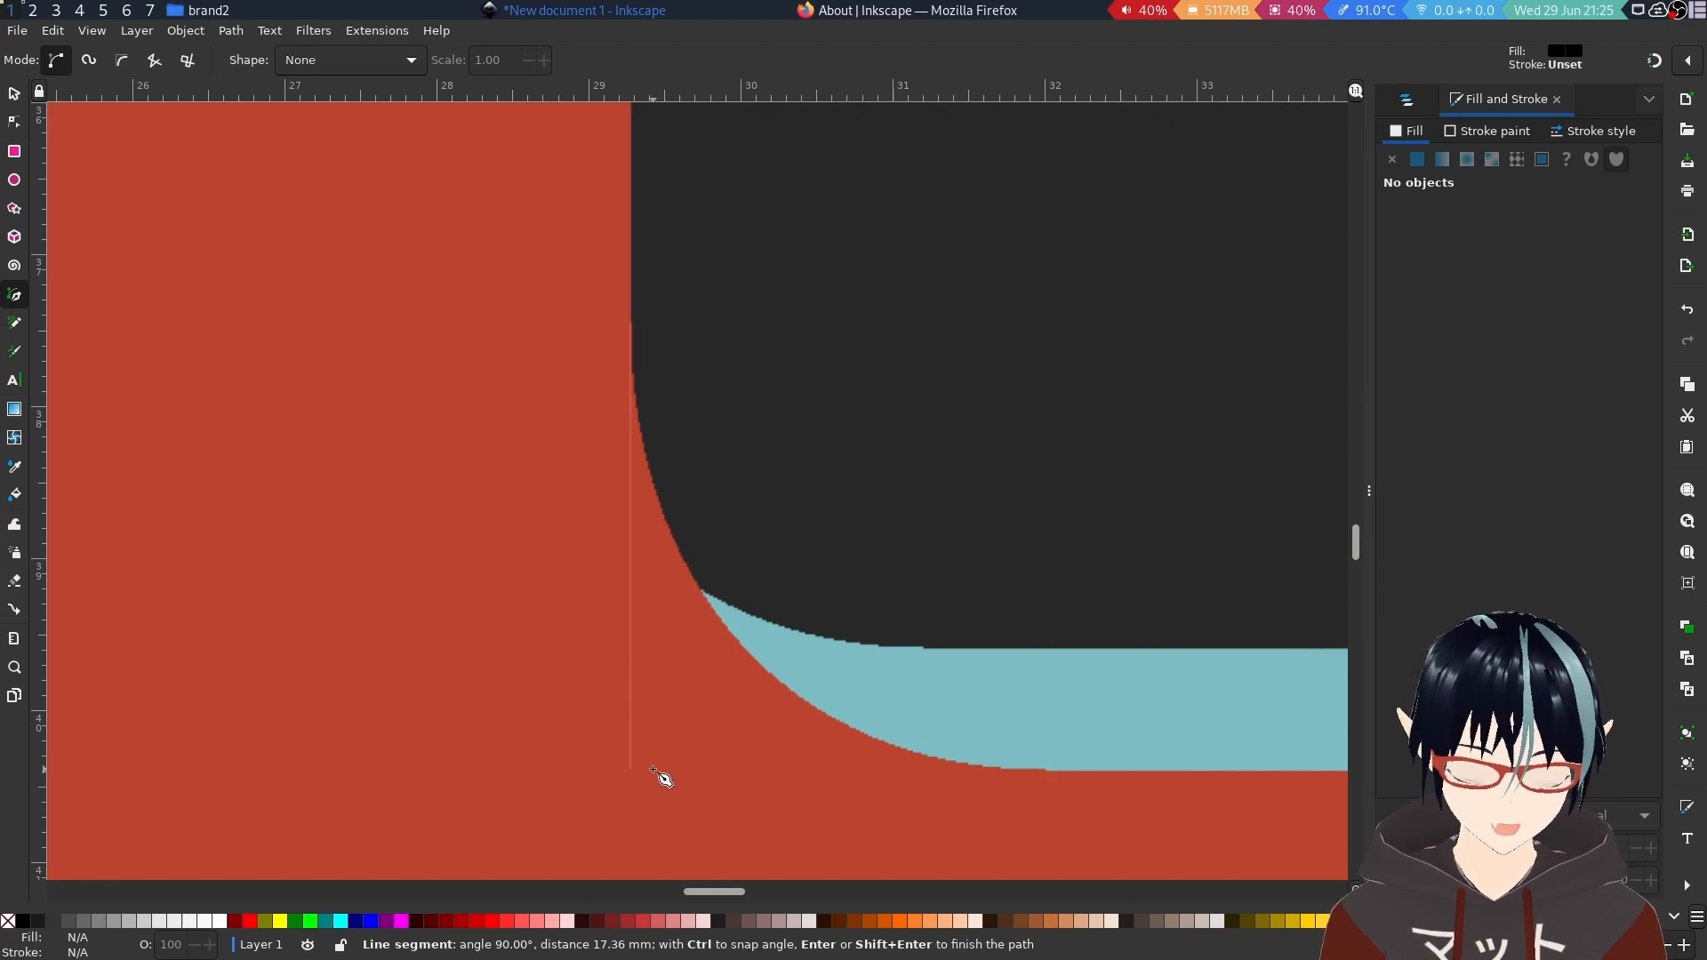
{"action": "left_click", "coordinate": [917, 782], "text": "ctrl"}
{"action": "scroll", "coordinate": [803, 749], "scroll_direction": "down", "scroll_amount": 6}
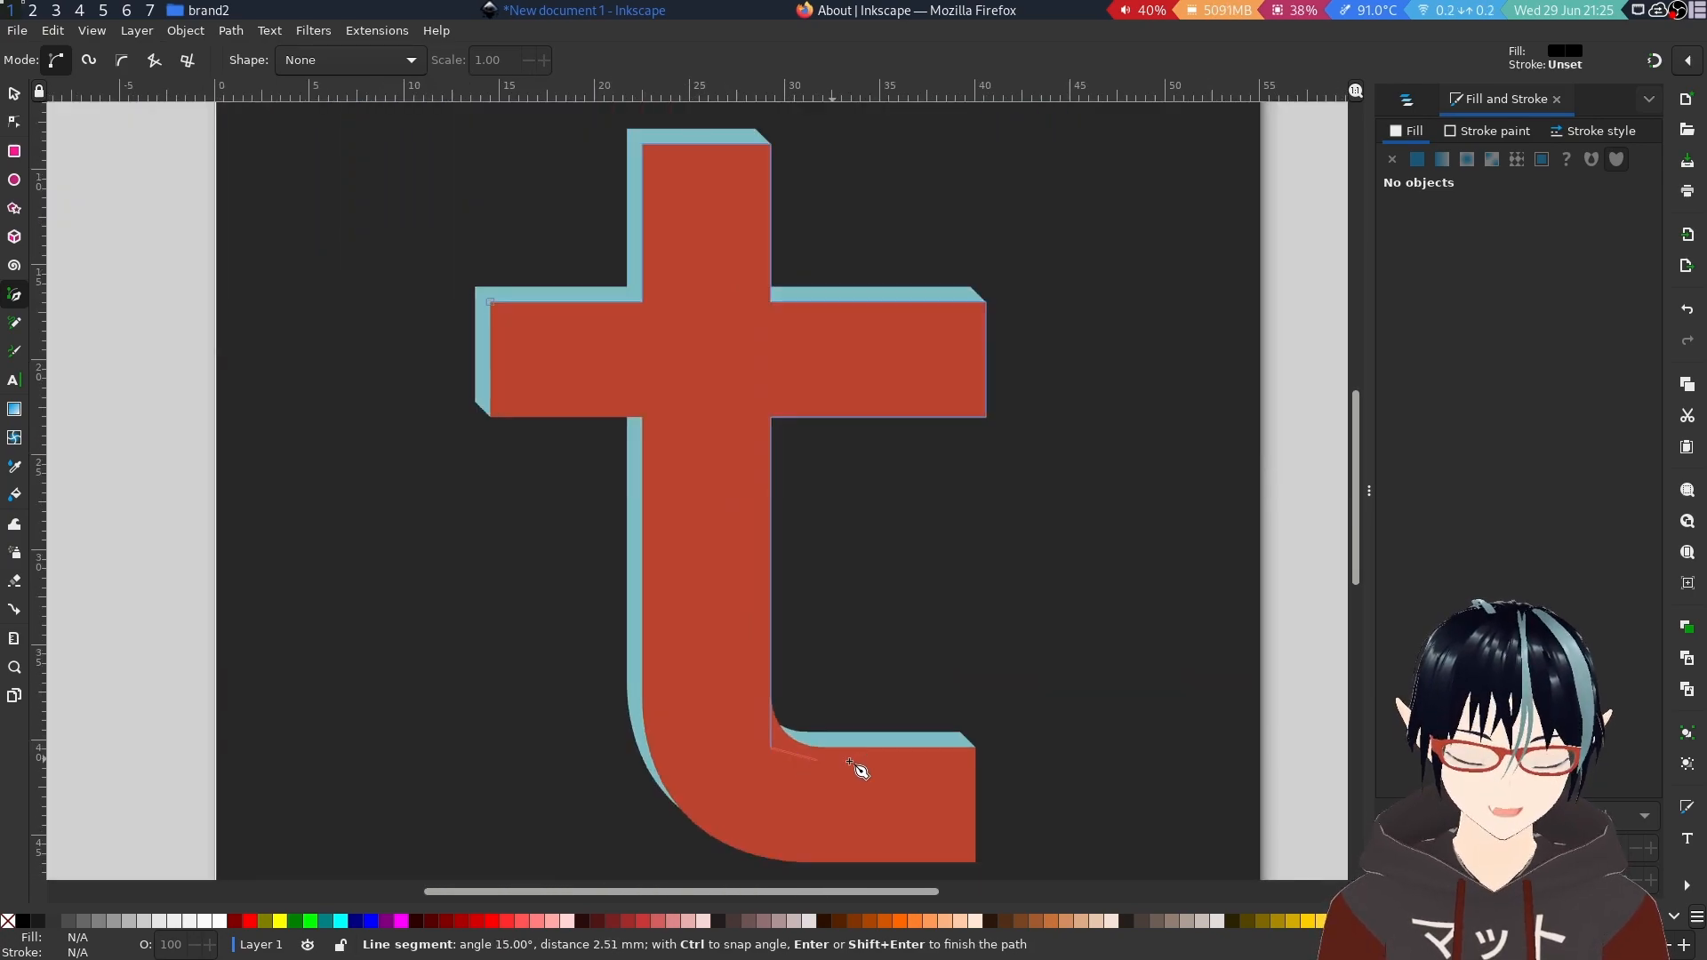
{"action": "scroll", "coordinate": [852, 764], "scroll_direction": "up", "scroll_amount": 4}
{"action": "scroll", "coordinate": [982, 690], "scroll_direction": "up", "scroll_amount": 5}
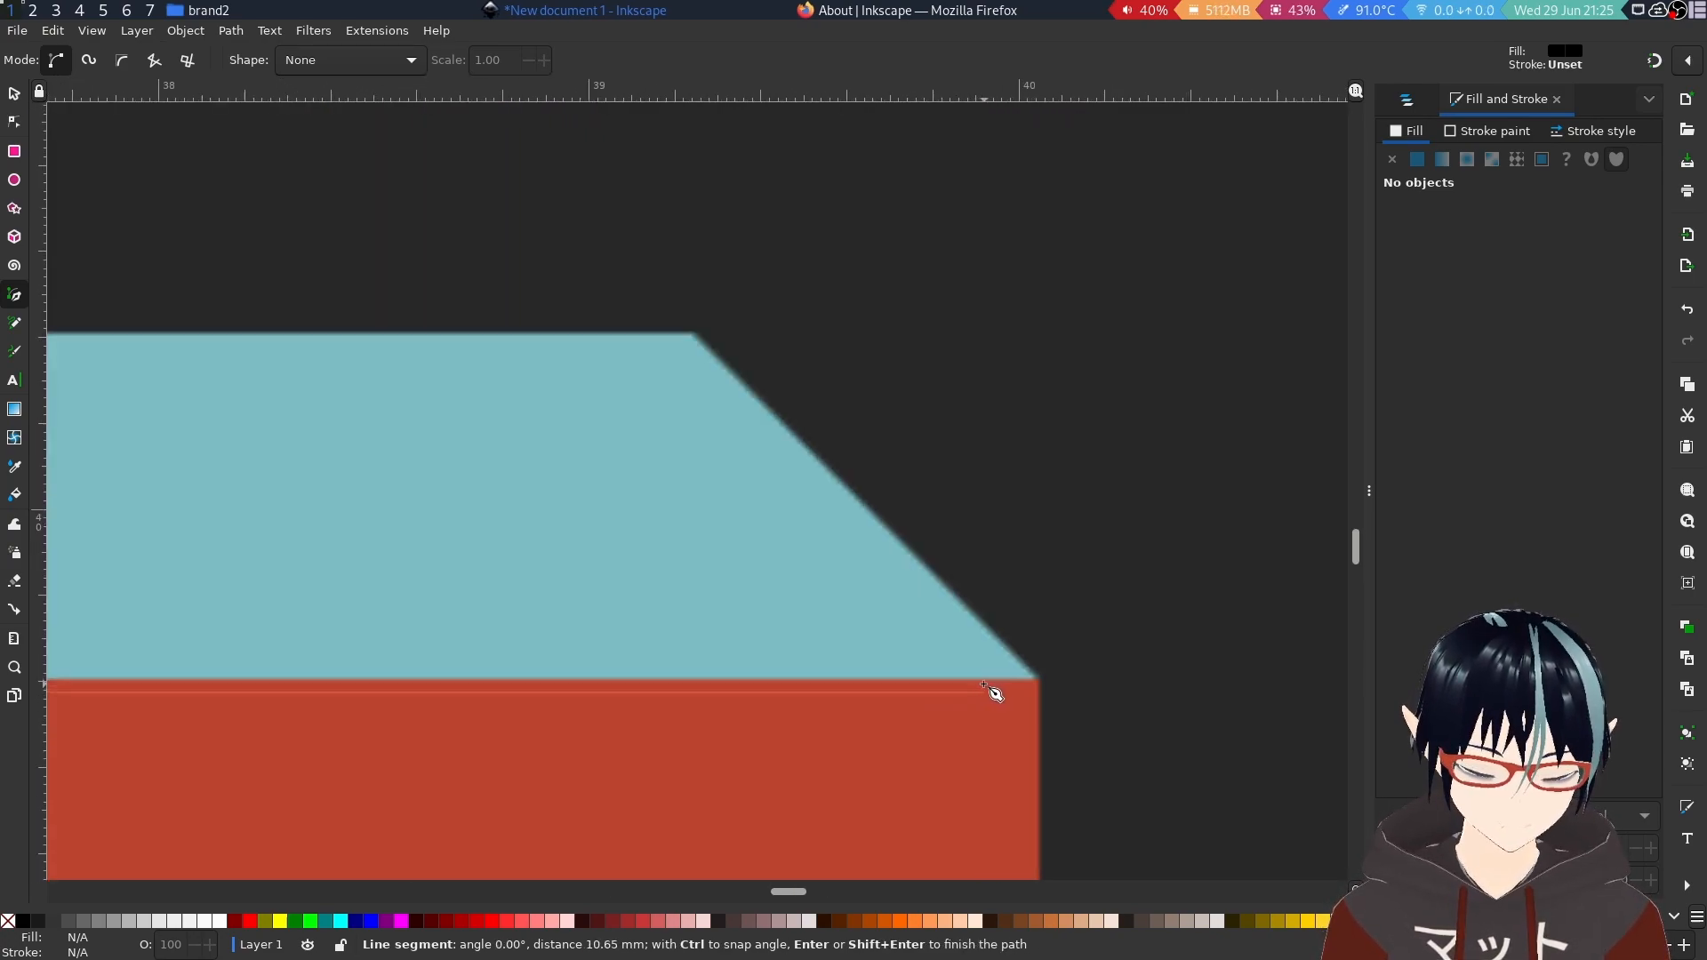
{"action": "scroll", "coordinate": [978, 698], "scroll_direction": "down", "scroll_amount": 5}
{"action": "scroll", "coordinate": [818, 704], "scroll_direction": "down", "scroll_amount": 2}
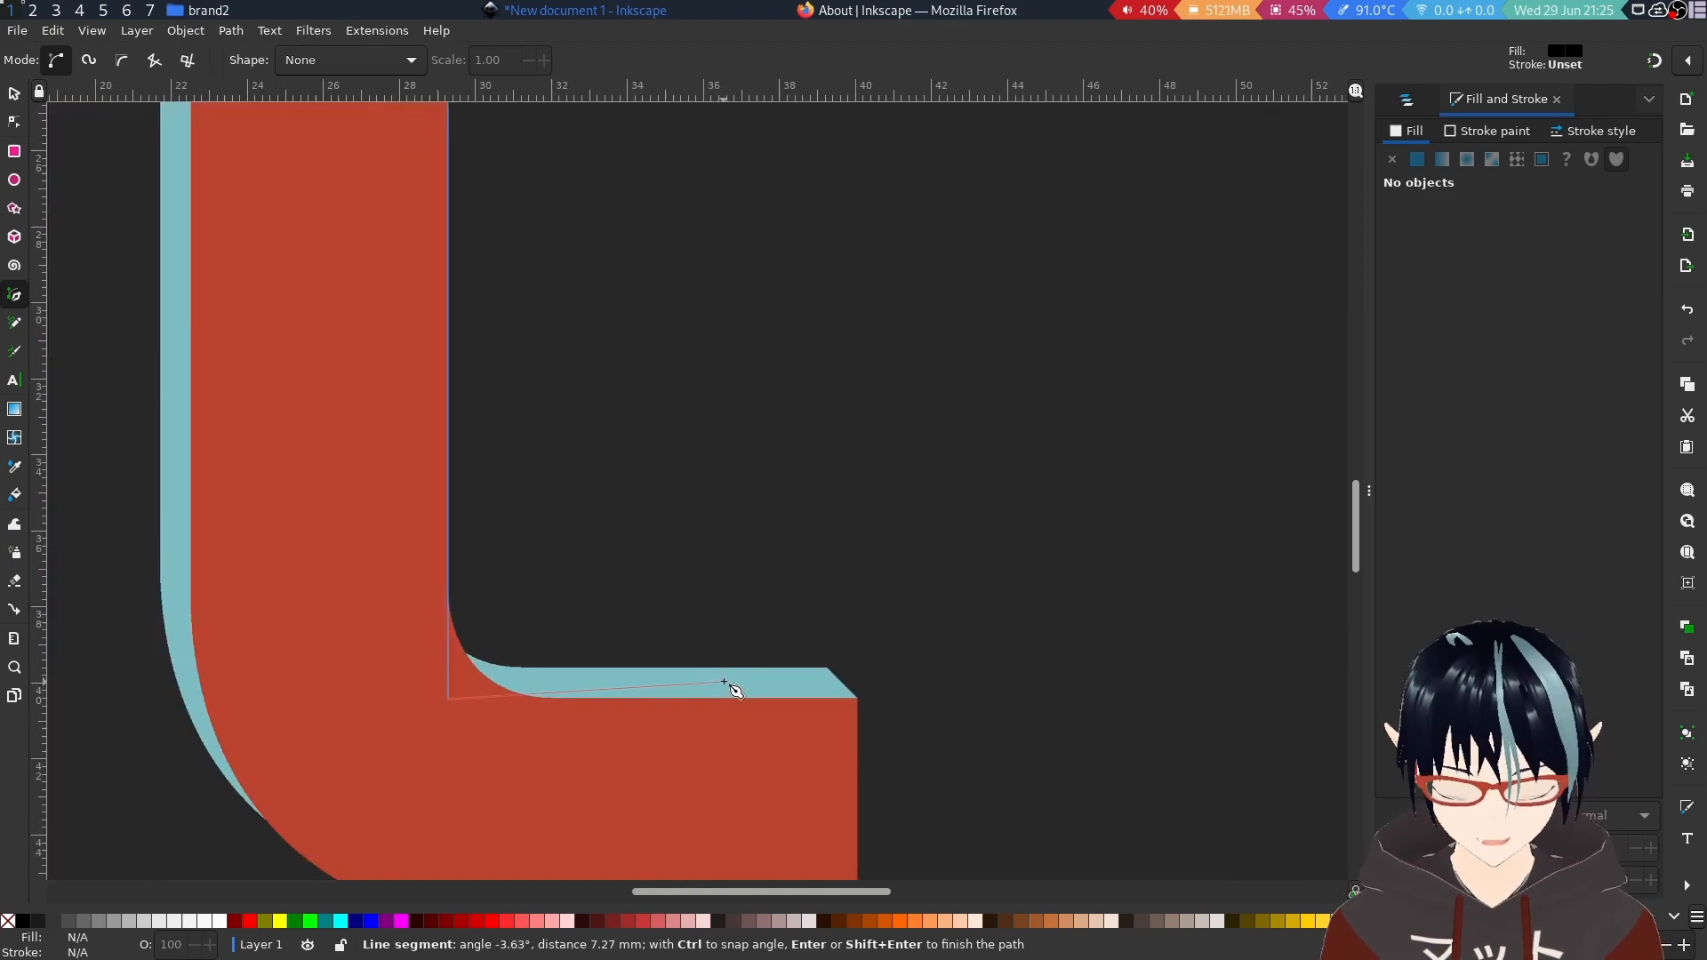
{"action": "key", "text": "BackSpace"}
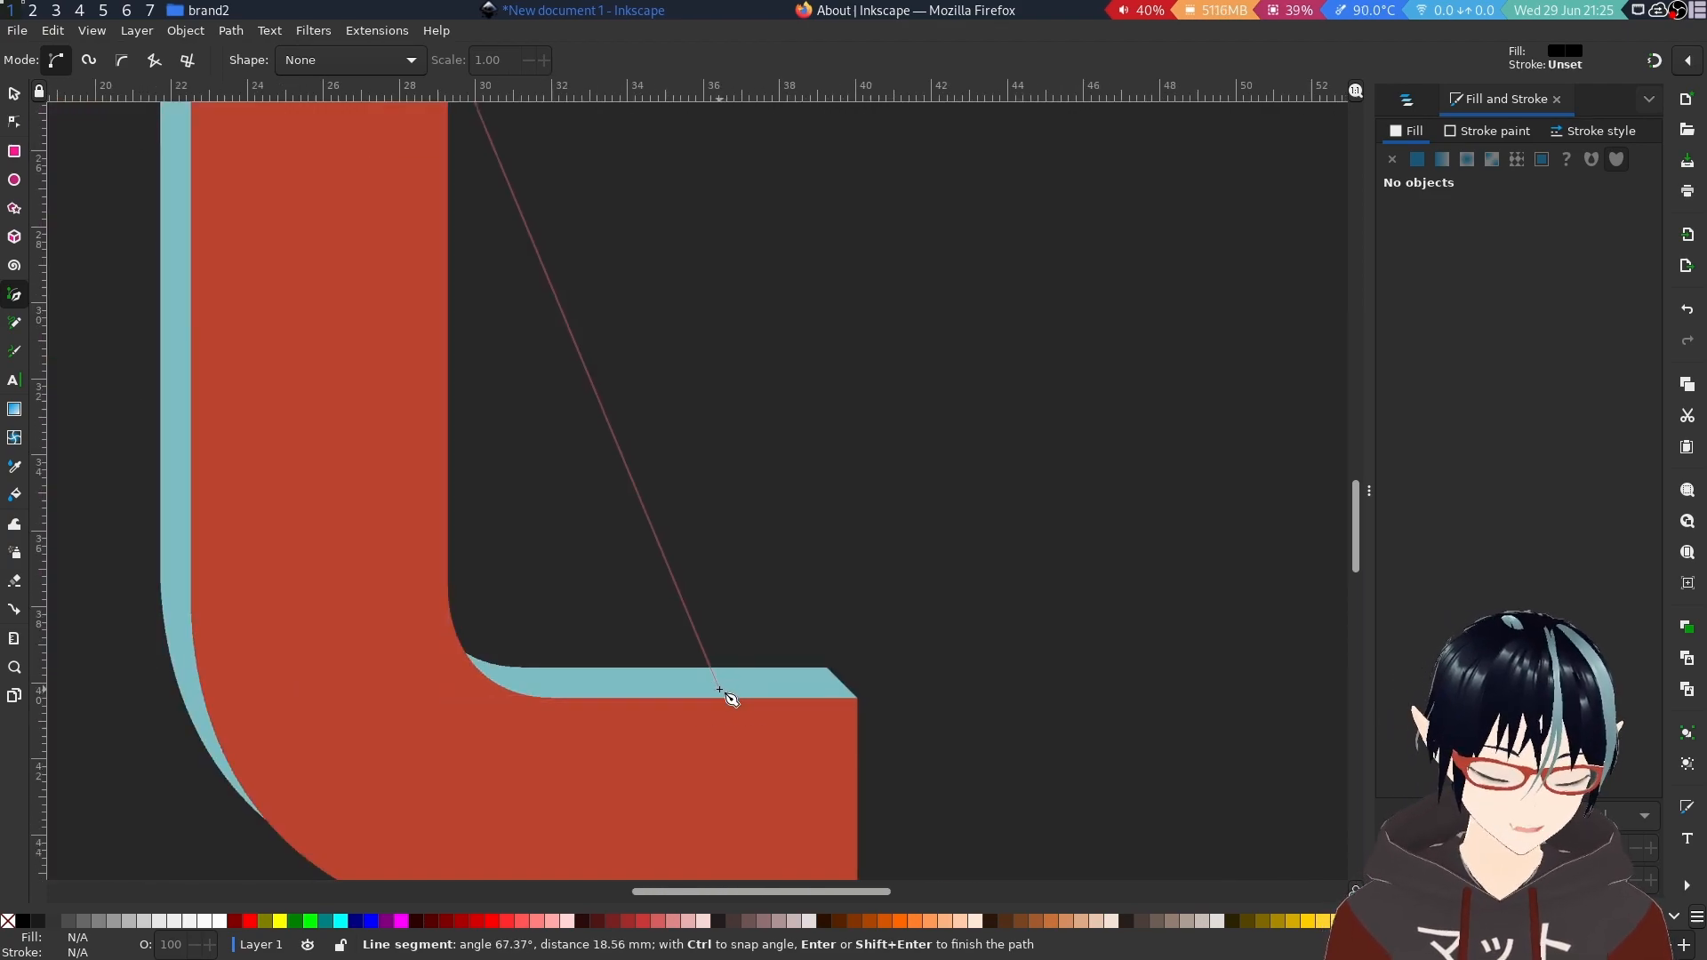
{"action": "scroll", "coordinate": [558, 641], "scroll_direction": "down", "scroll_amount": 2}
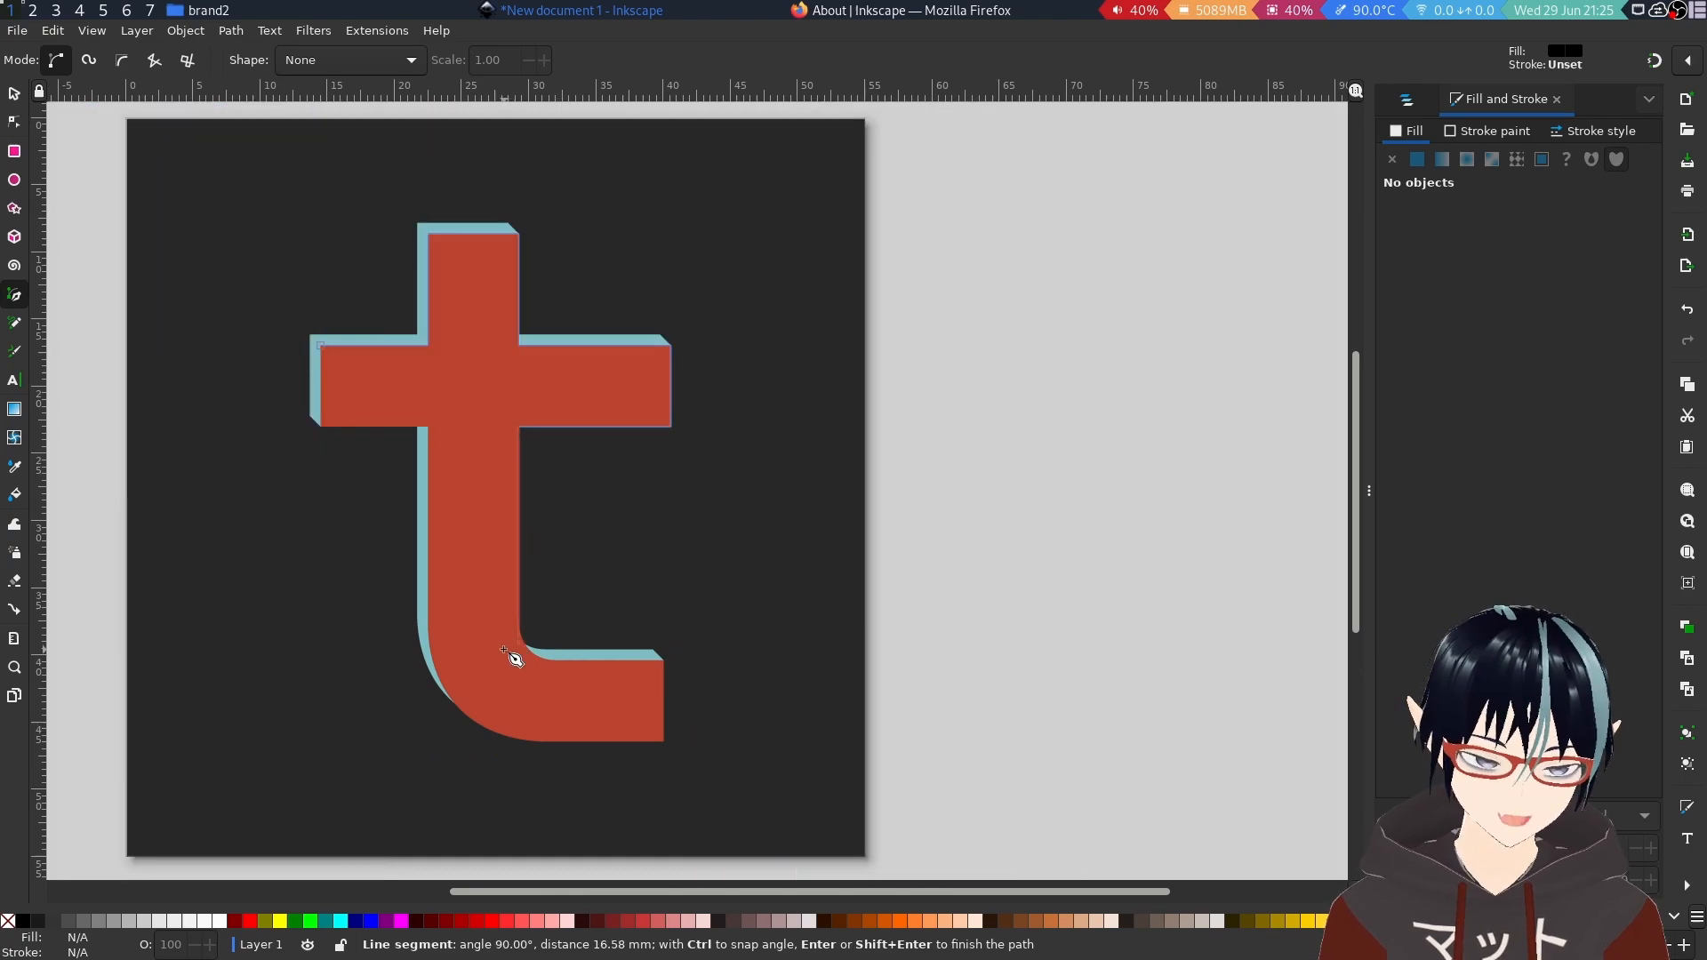
{"action": "scroll", "coordinate": [558, 641], "scroll_direction": "up", "scroll_amount": 5}
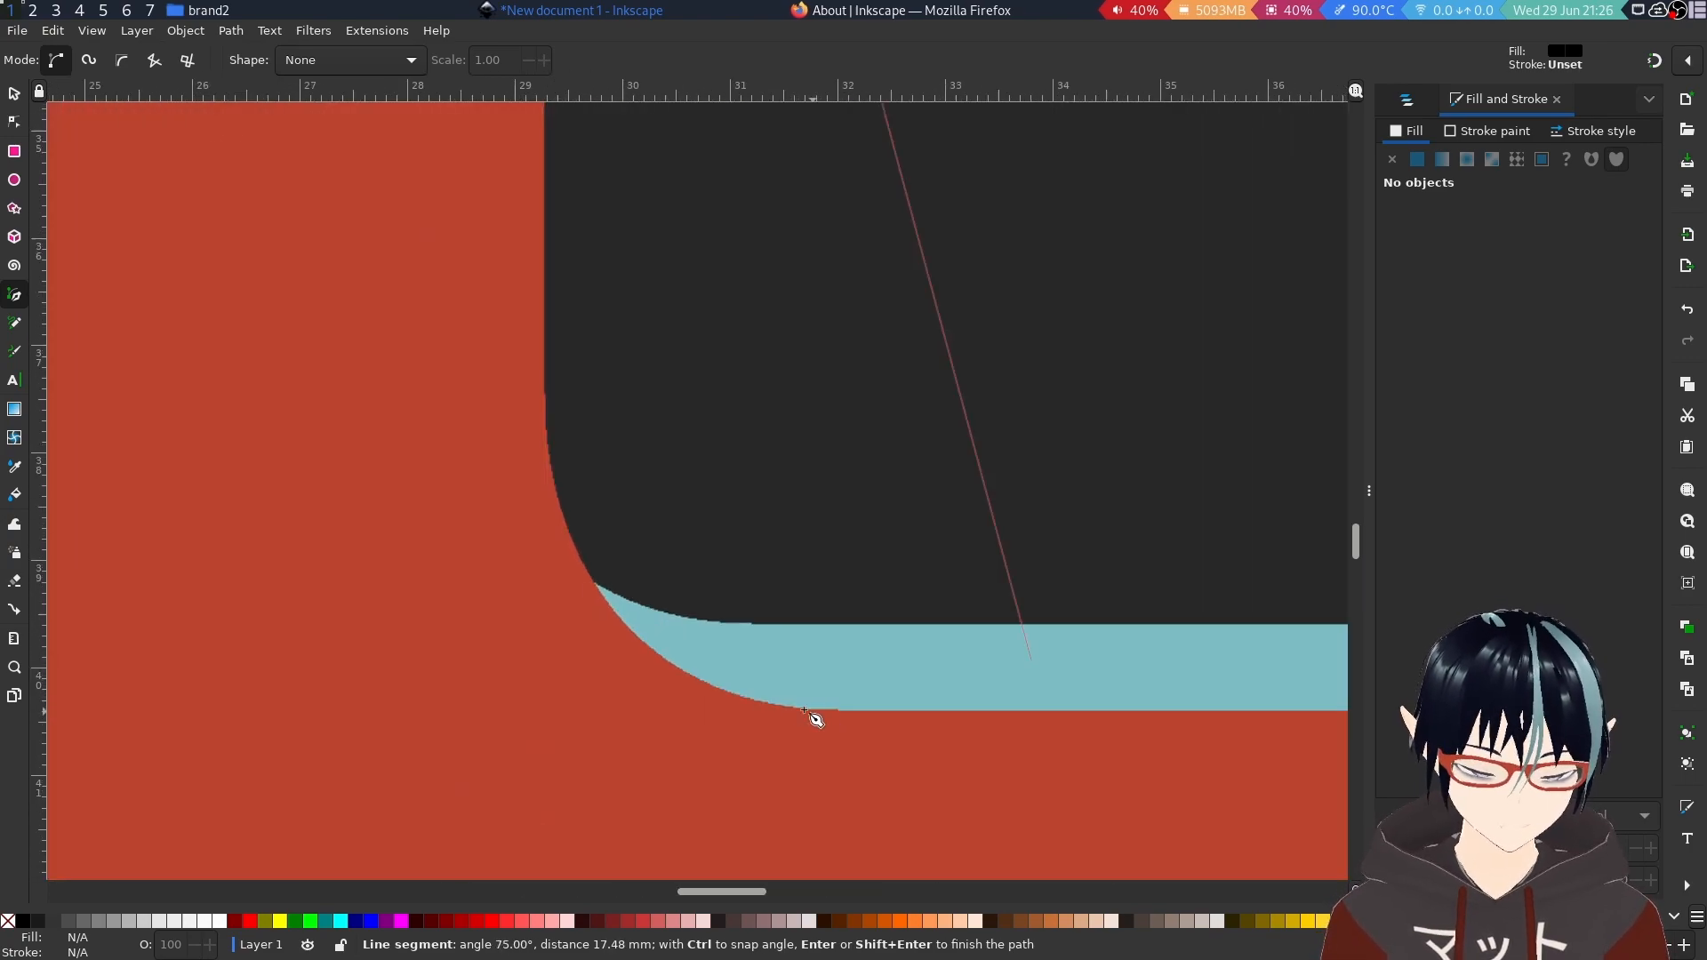
{"action": "left_click", "coordinate": [653, 718], "text": "ctrl"}
{"action": "key", "text": "BackSpace"}
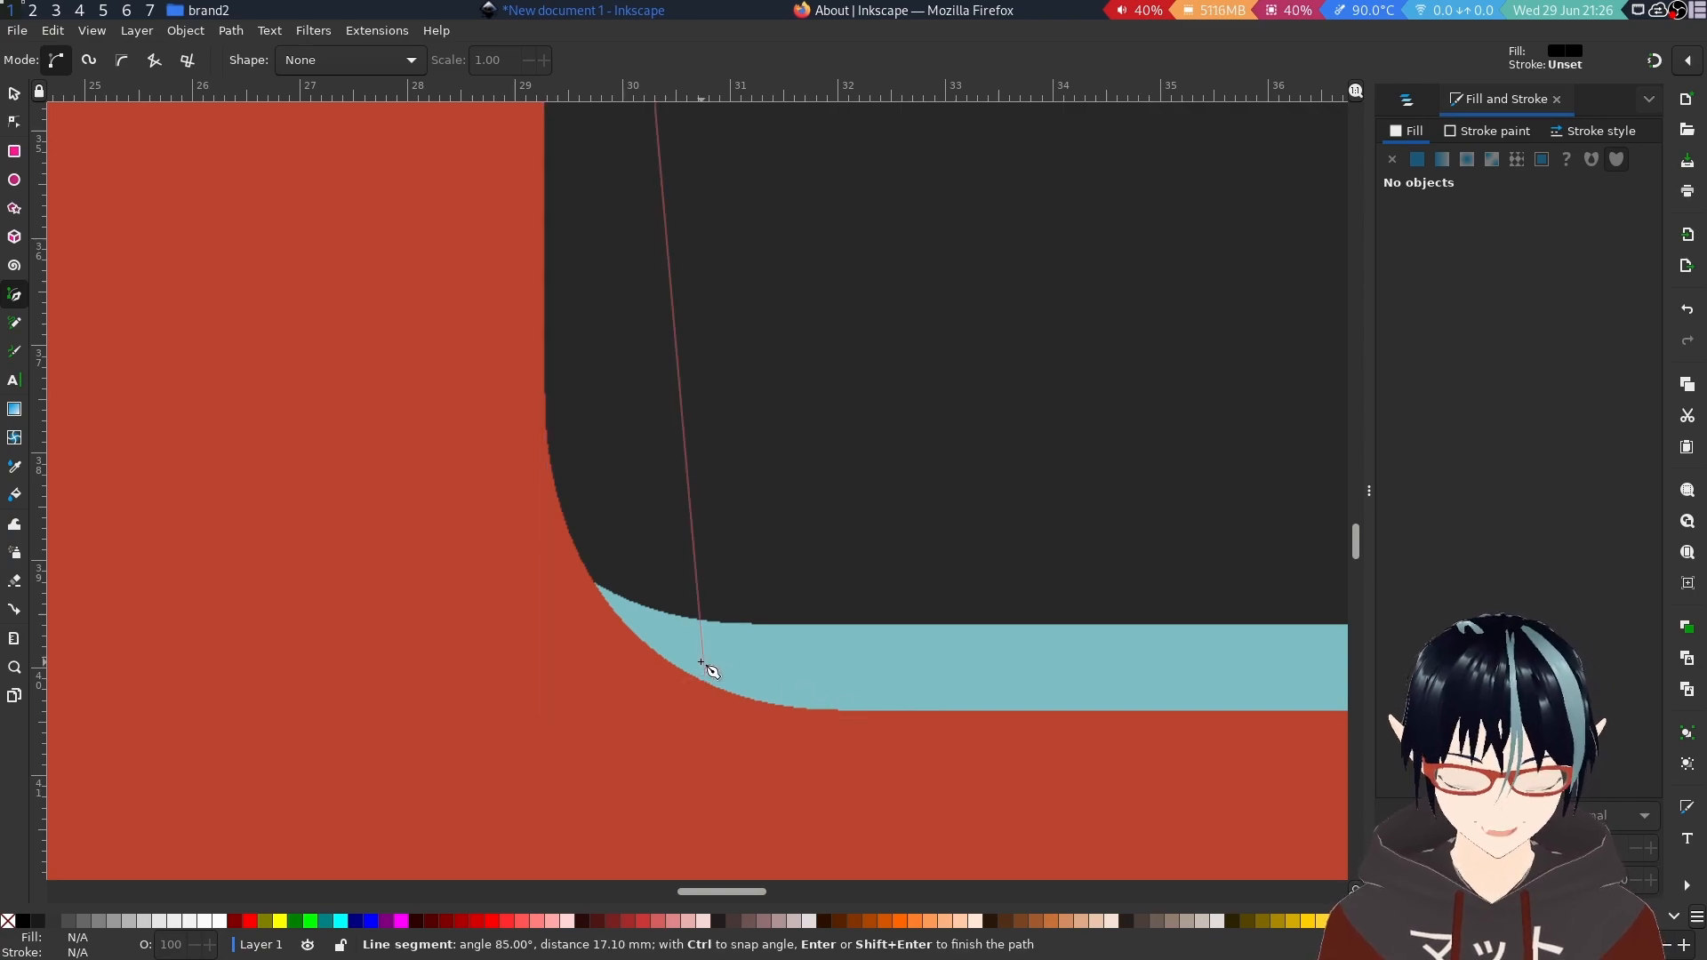
Continue the path about 17 mm down the stem's right edge to the square inner corner, and about 10.8 mm along the foot's upper edge.
{"action": "left_click", "coordinate": [511, 714], "text": "ctrl"}
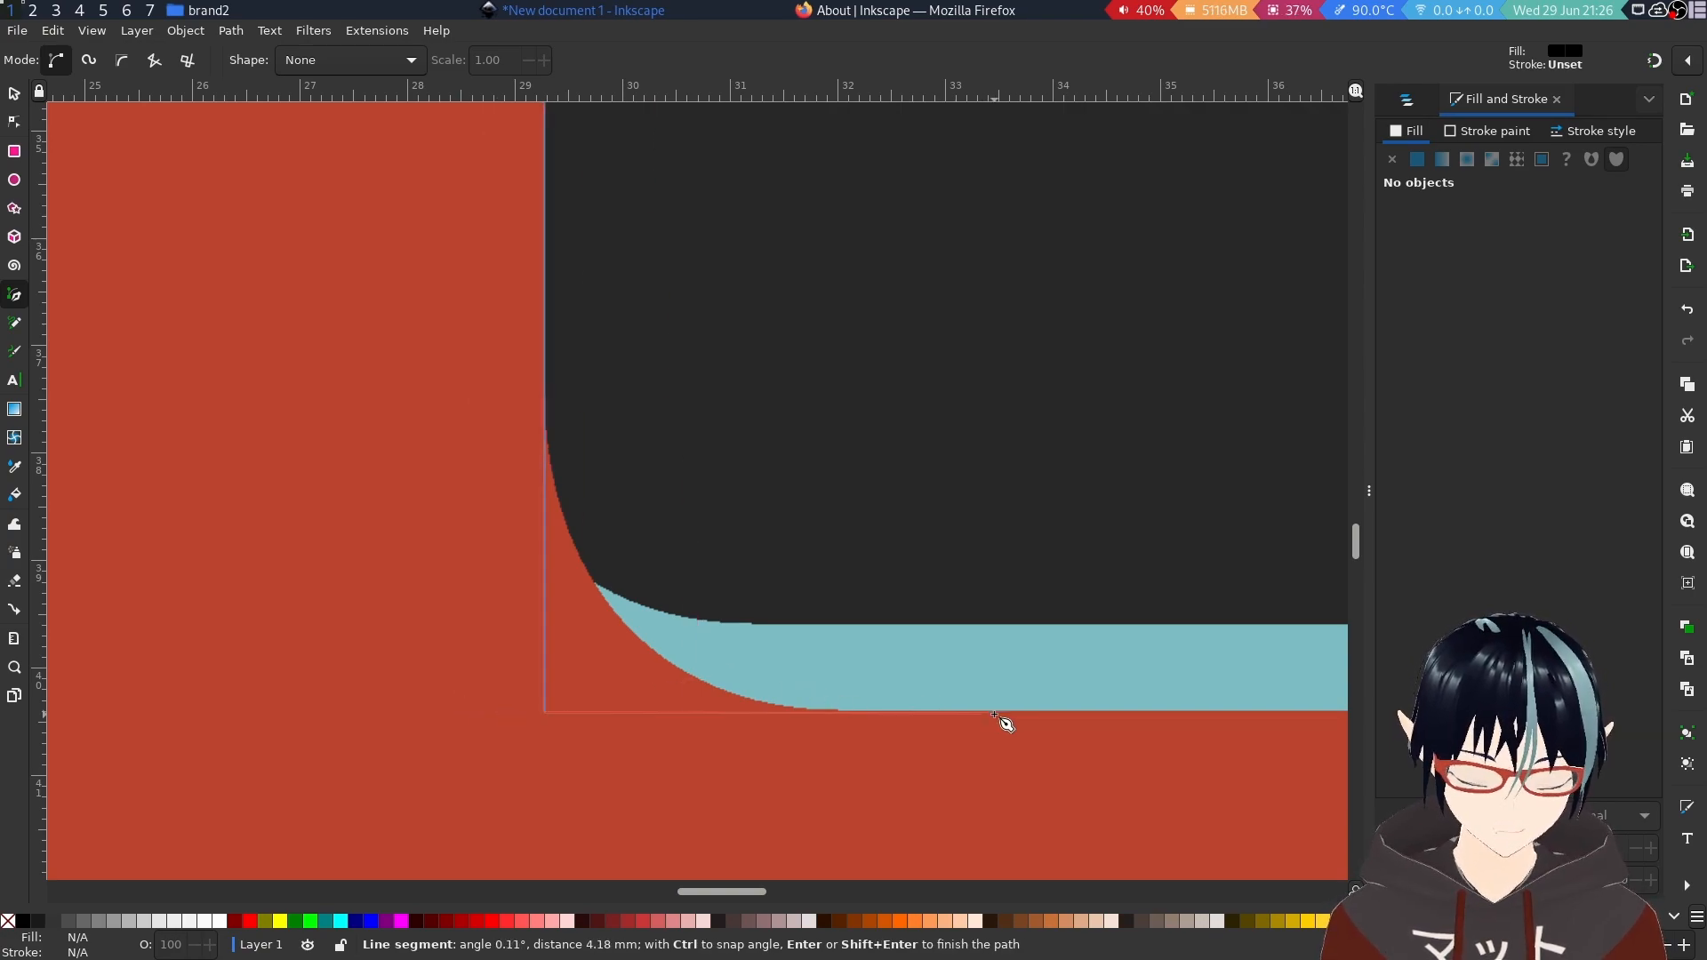
{"action": "scroll", "coordinate": [991, 711], "scroll_direction": "up", "scroll_amount": 4}
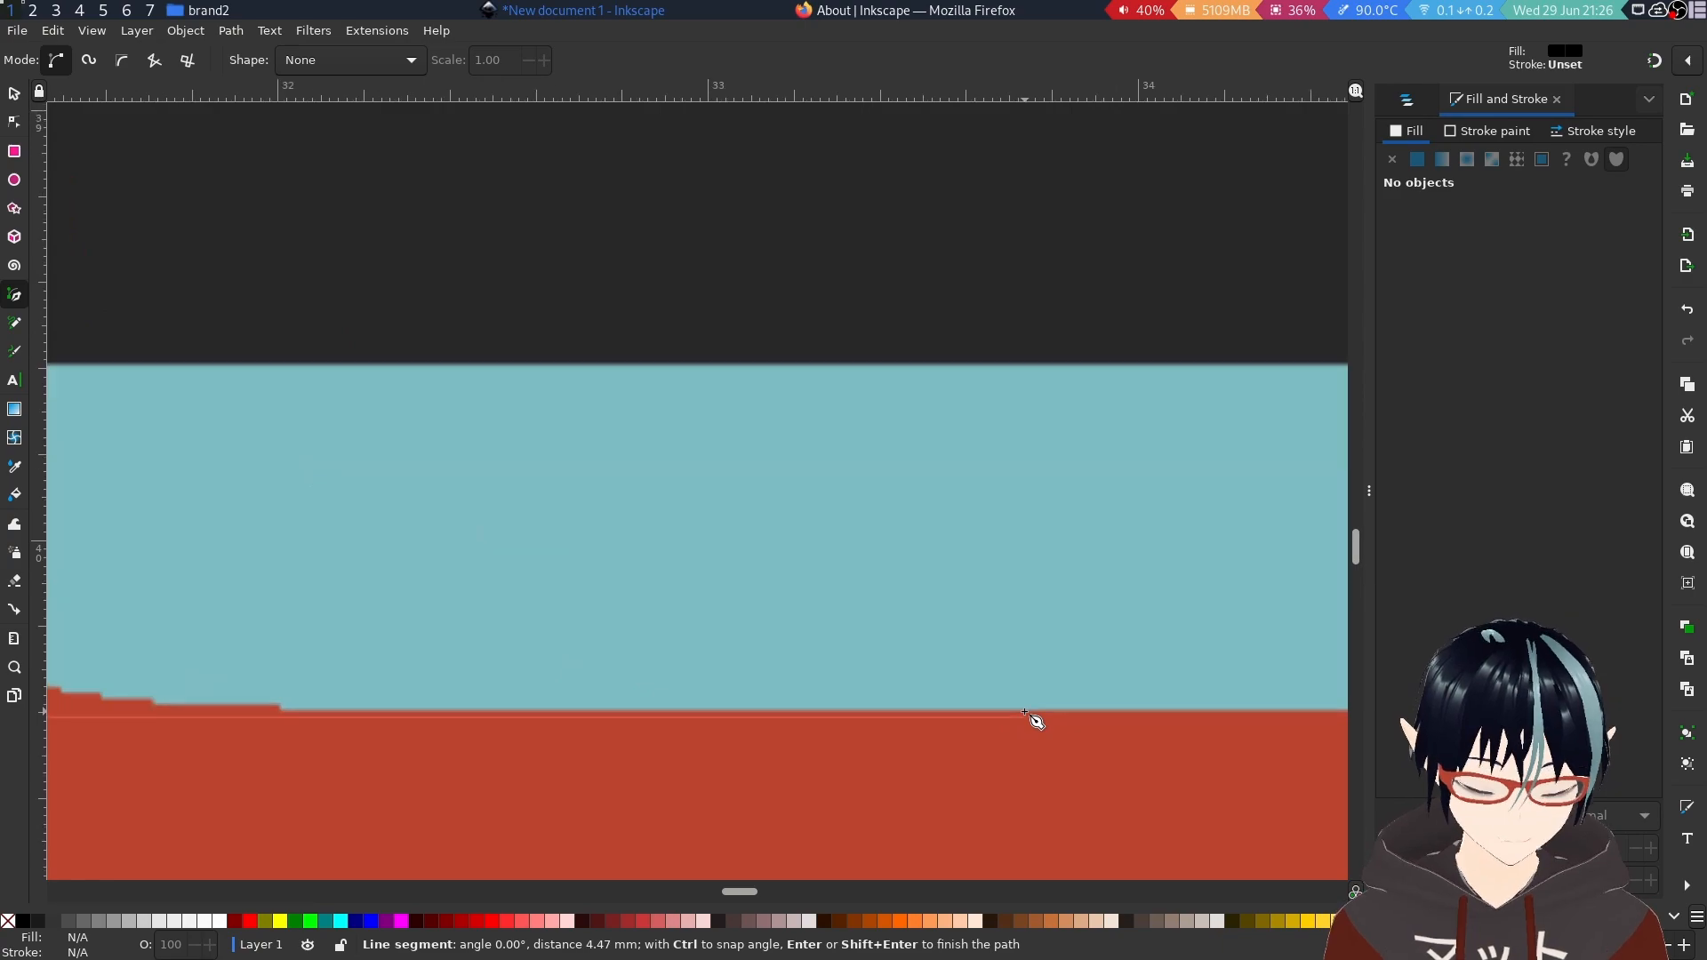
{"action": "scroll", "coordinate": [1032, 720], "scroll_direction": "down", "scroll_amount": 7}
{"action": "scroll", "coordinate": [1269, 731], "scroll_direction": "up", "scroll_amount": 9}
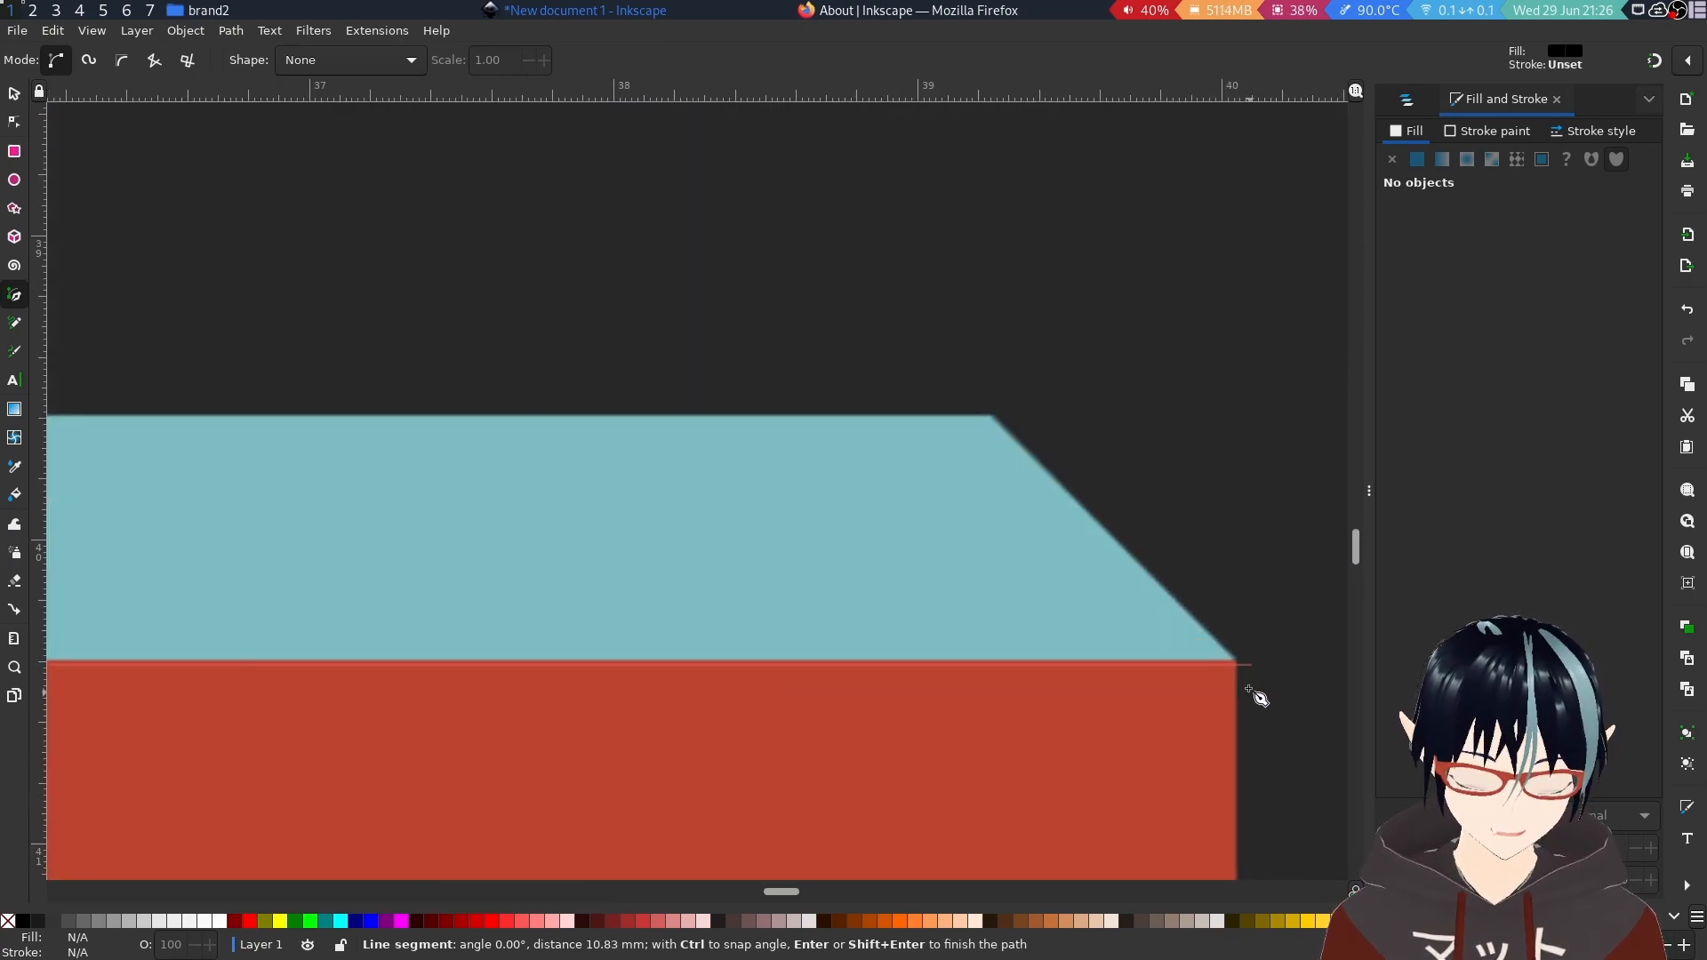
{"action": "left_click", "coordinate": [1228, 666], "text": "ctrl"}
Continue the path about 6 mm down the foot's right end and along its bottom edge to a square corner below the stem's left side.
{"action": "scroll", "coordinate": [1228, 689], "scroll_direction": "down", "scroll_amount": 12}
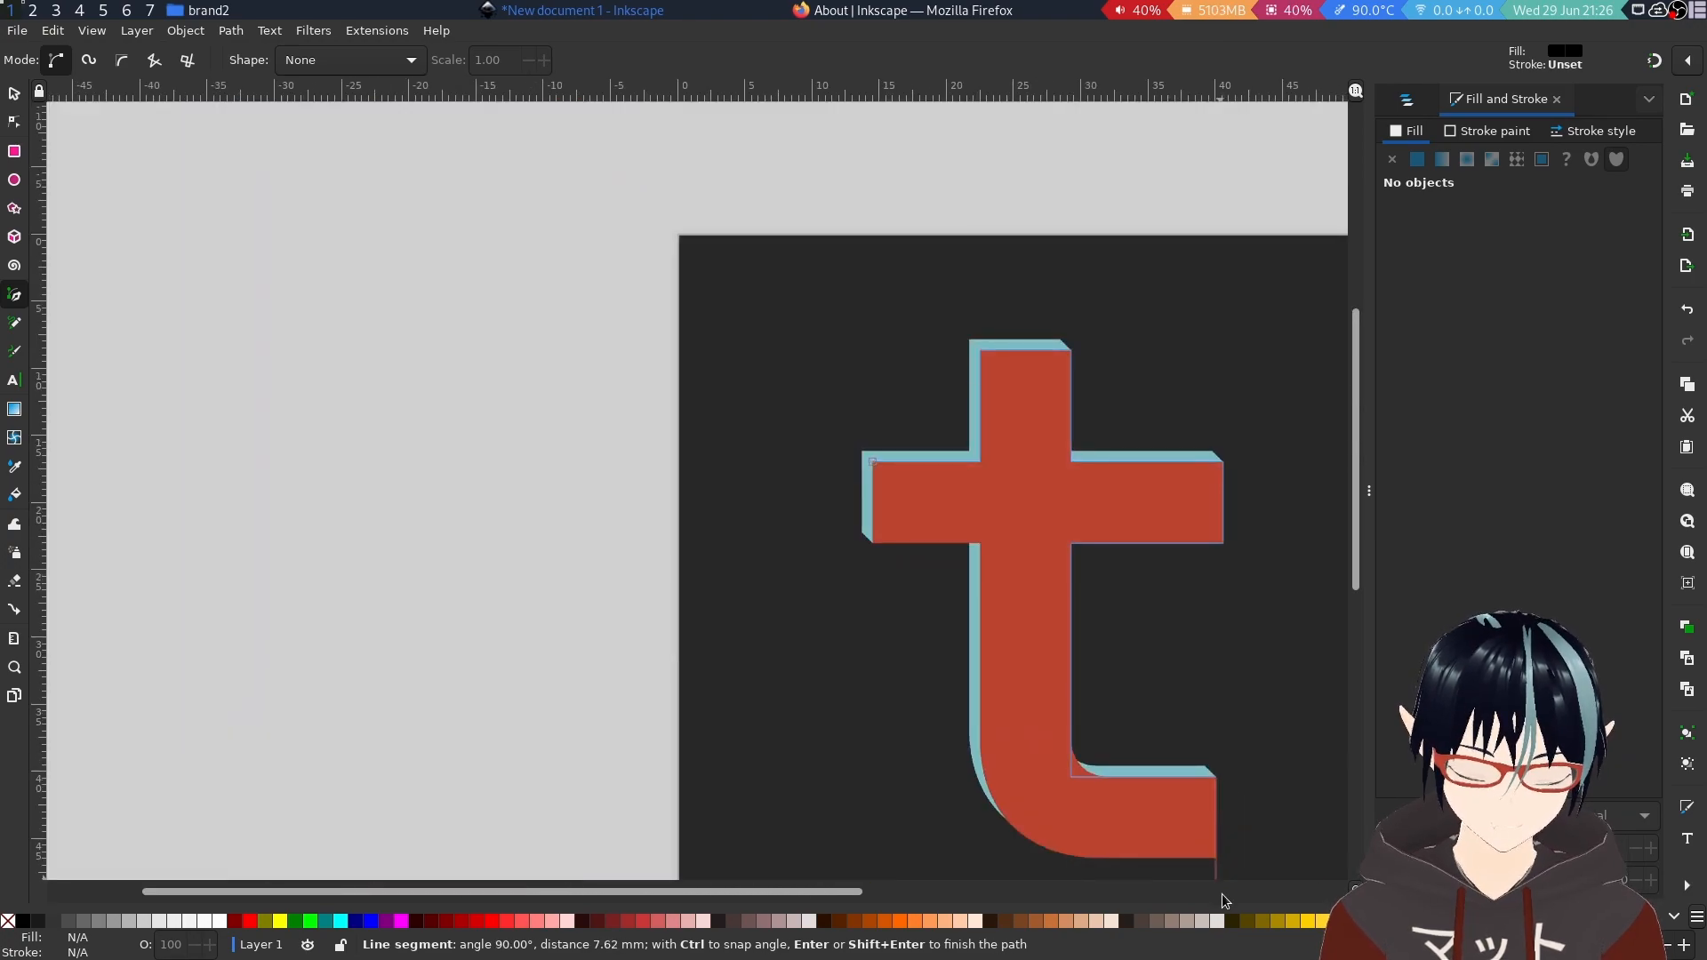
{"action": "scroll", "coordinate": [1221, 896], "scroll_direction": "up", "scroll_amount": 8}
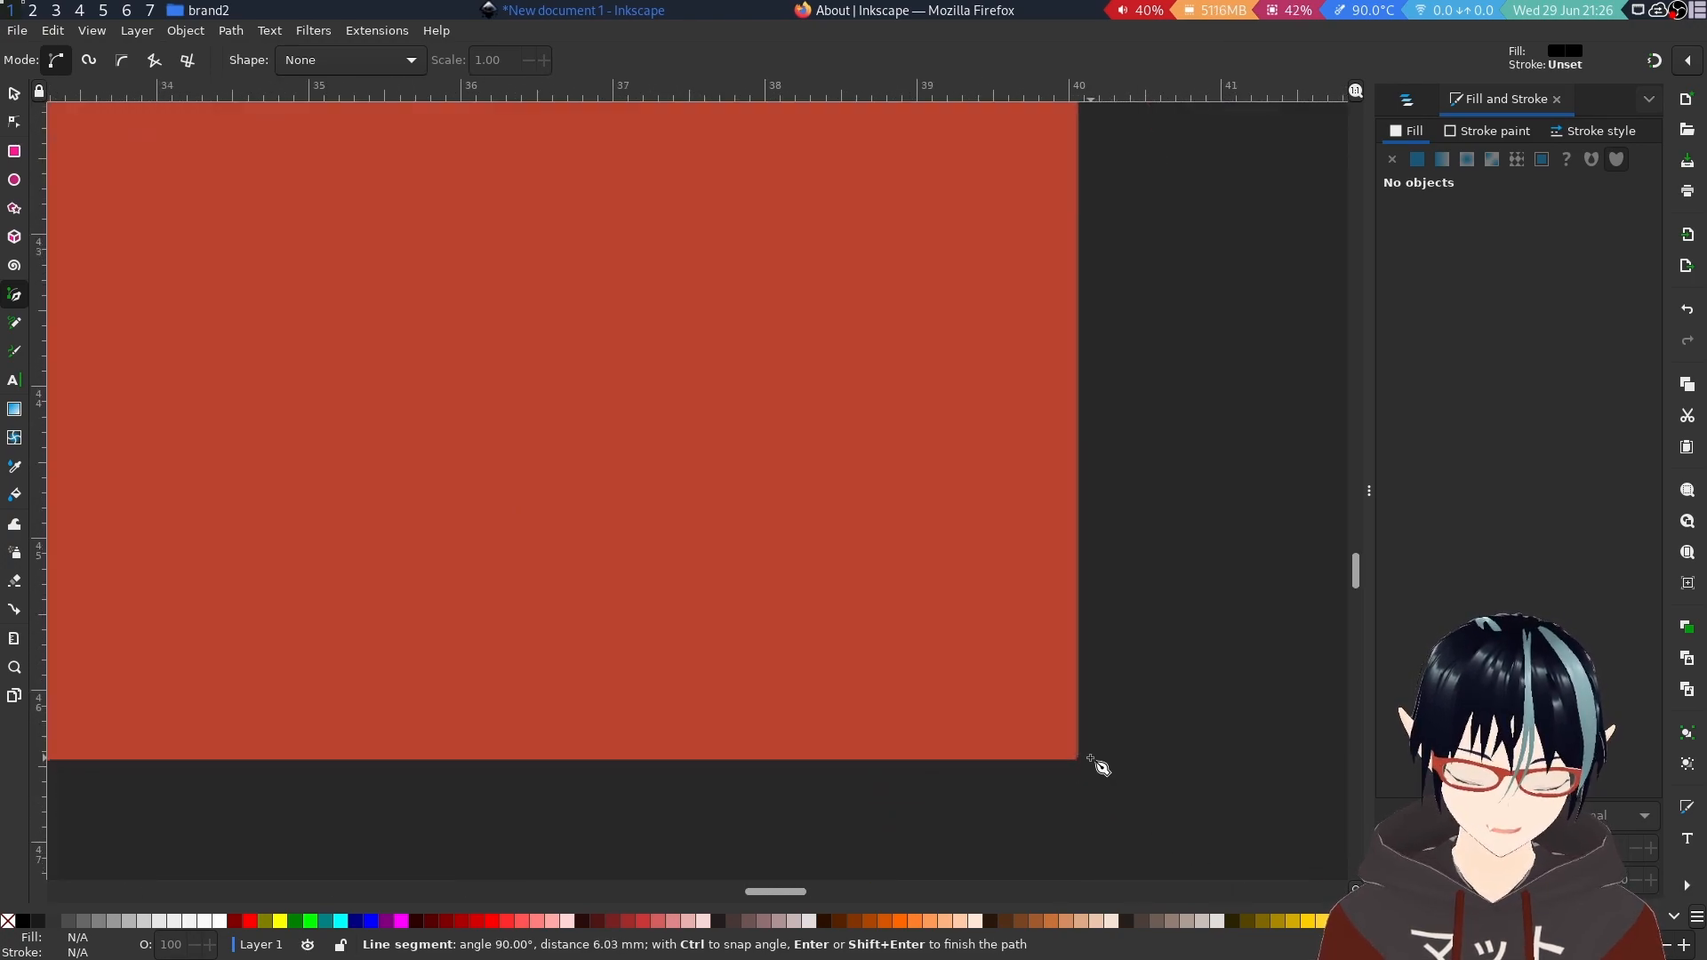
{"action": "left_click", "coordinate": [1093, 761], "text": "ctrl"}
{"action": "scroll", "coordinate": [1098, 767], "scroll_direction": "down", "scroll_amount": 9}
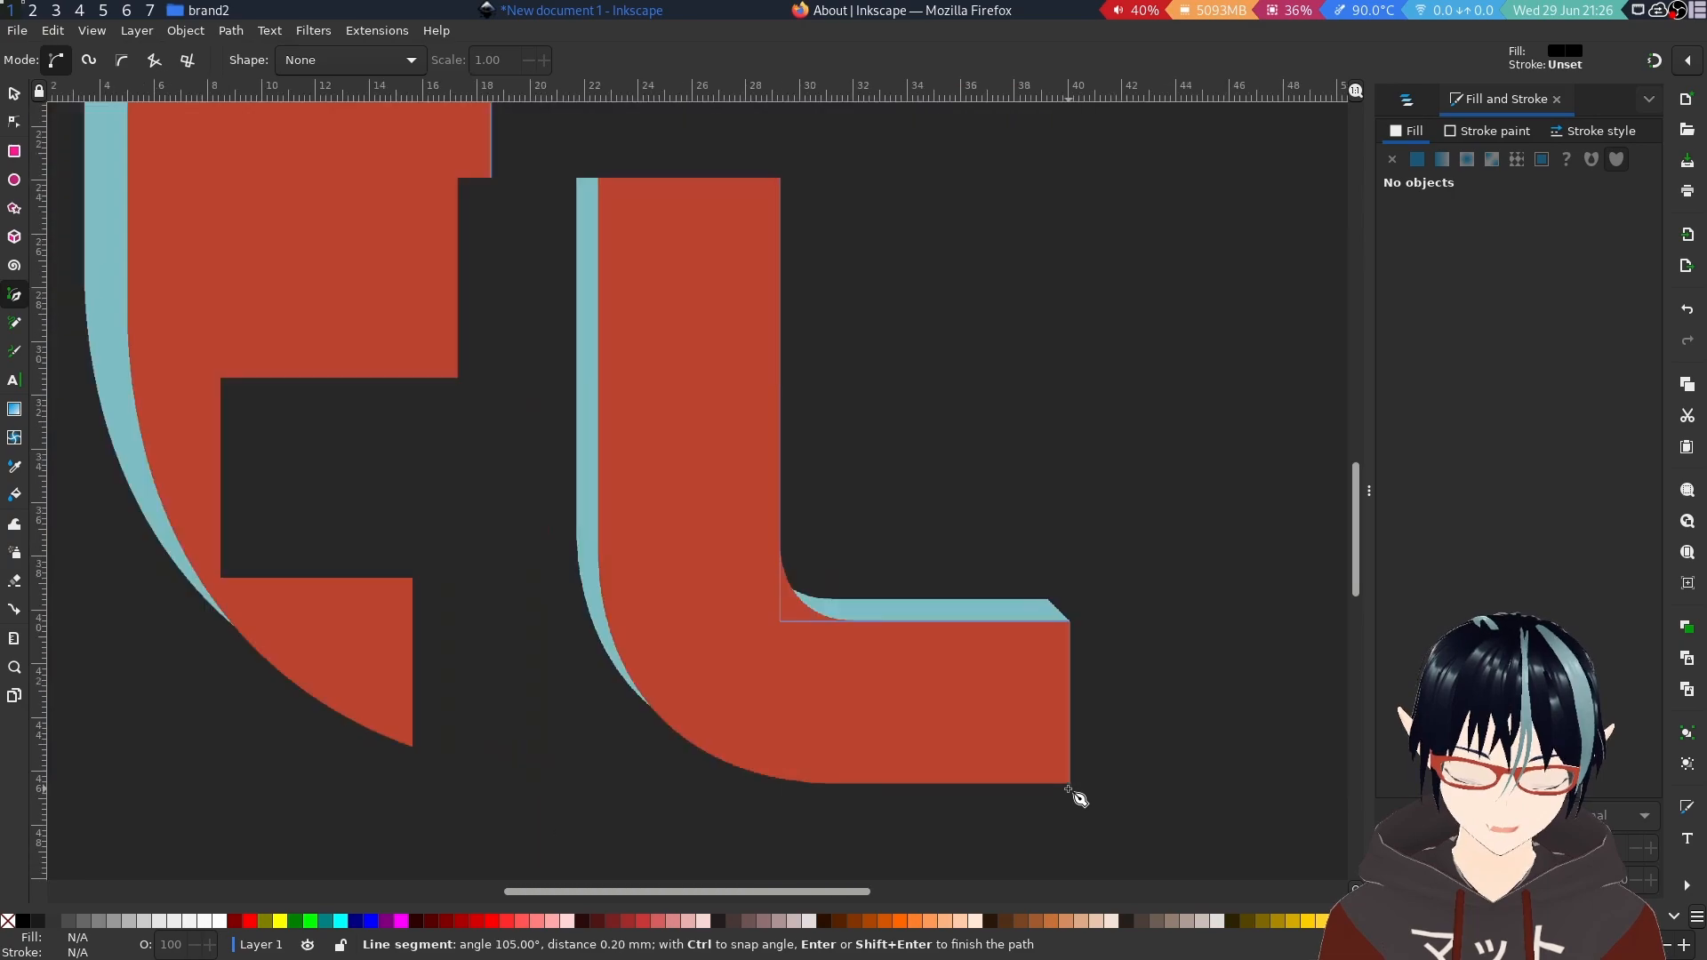
{"action": "scroll", "coordinate": [931, 791], "scroll_direction": "up", "scroll_amount": 5}
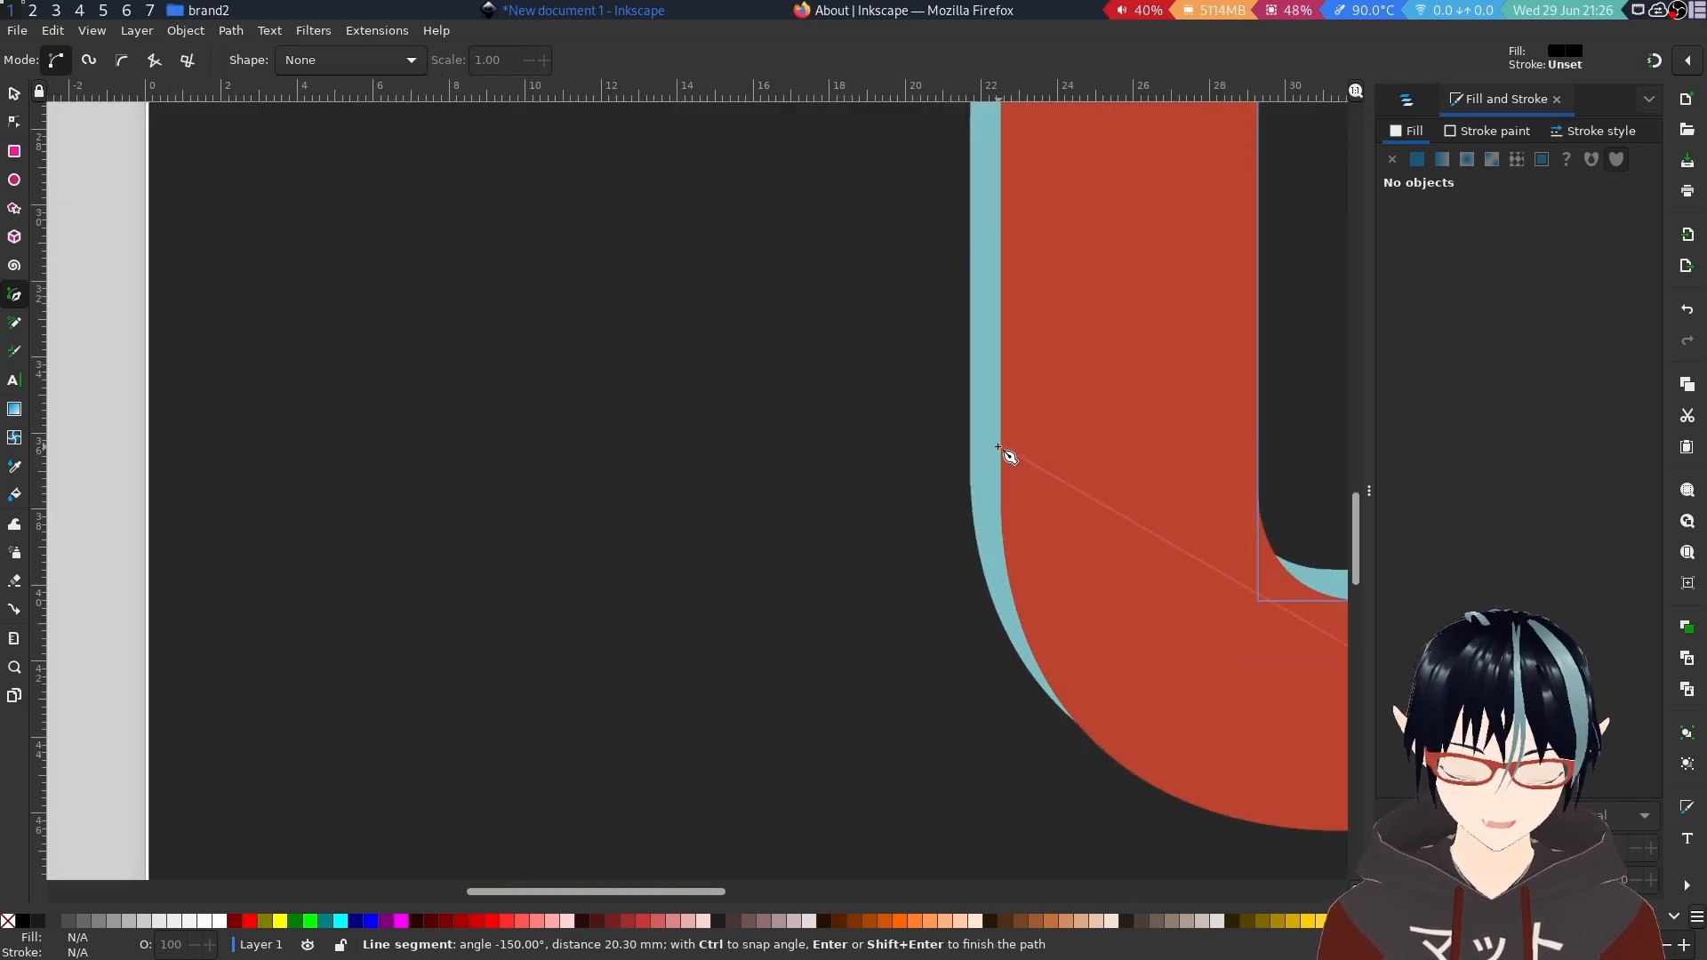
{"action": "left_click", "coordinate": [993, 797]}
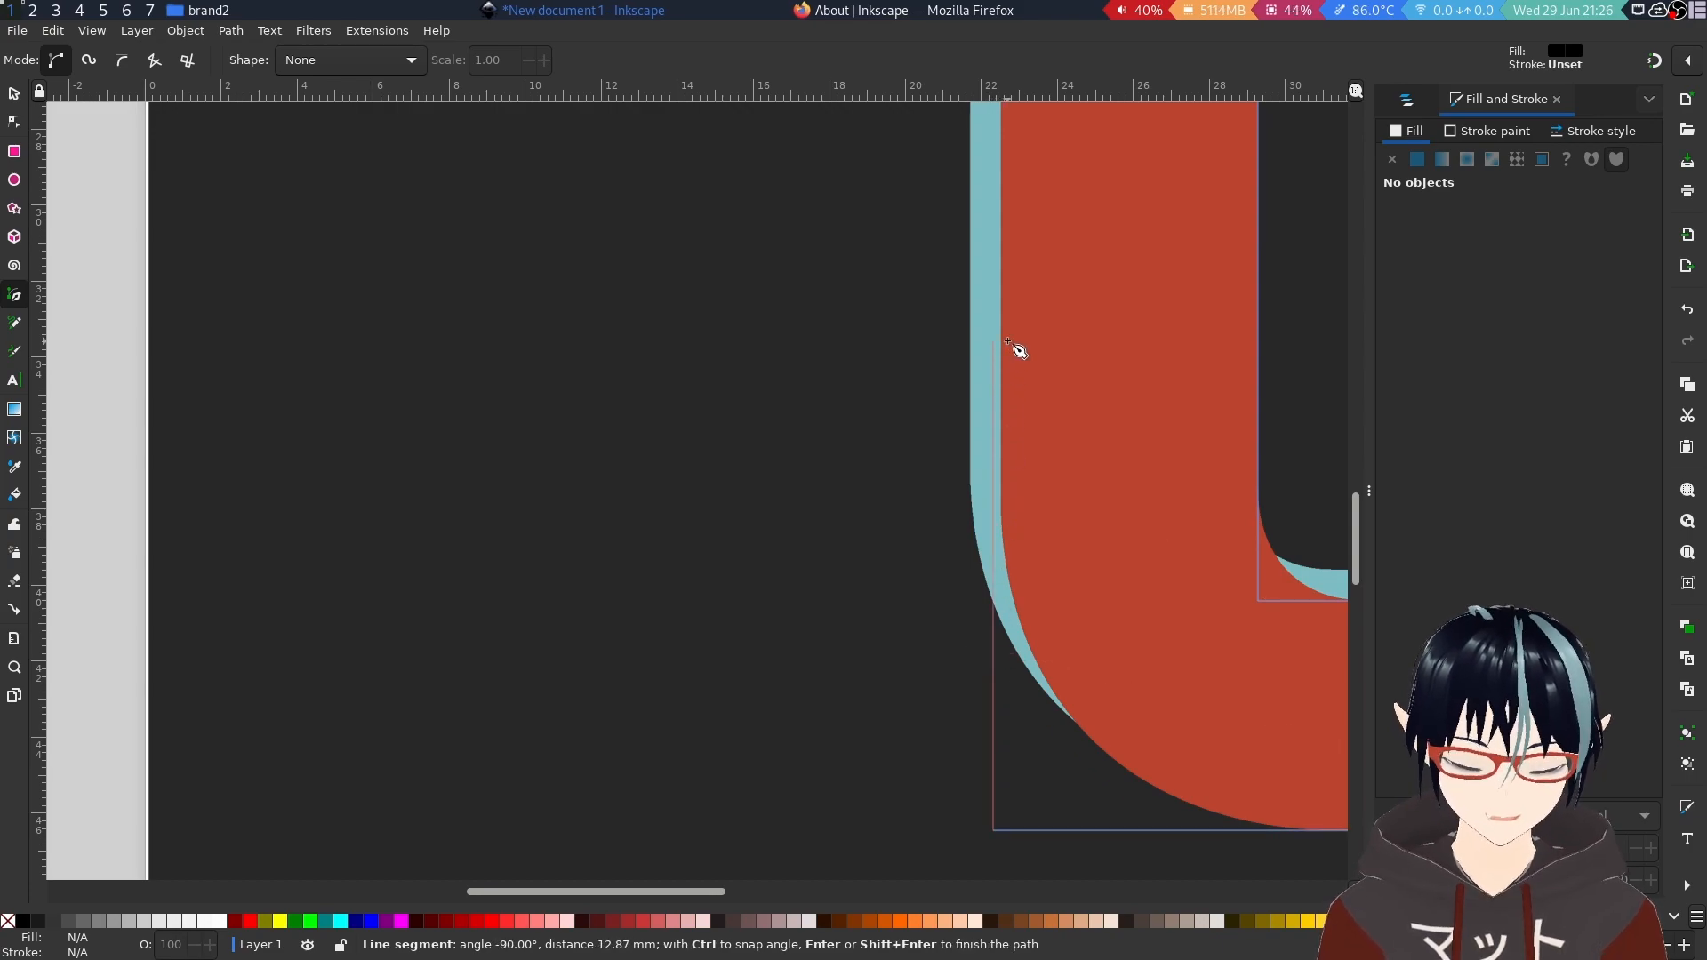
Continue the path about 23.3 mm up the stem's left edge and about 7.8 mm along the underside of the crossbar's left arm.
{"action": "scroll", "coordinate": [1017, 338], "scroll_direction": "down", "scroll_amount": 4}
{"action": "scroll", "coordinate": [1017, 262], "scroll_direction": "up", "scroll_amount": 3}
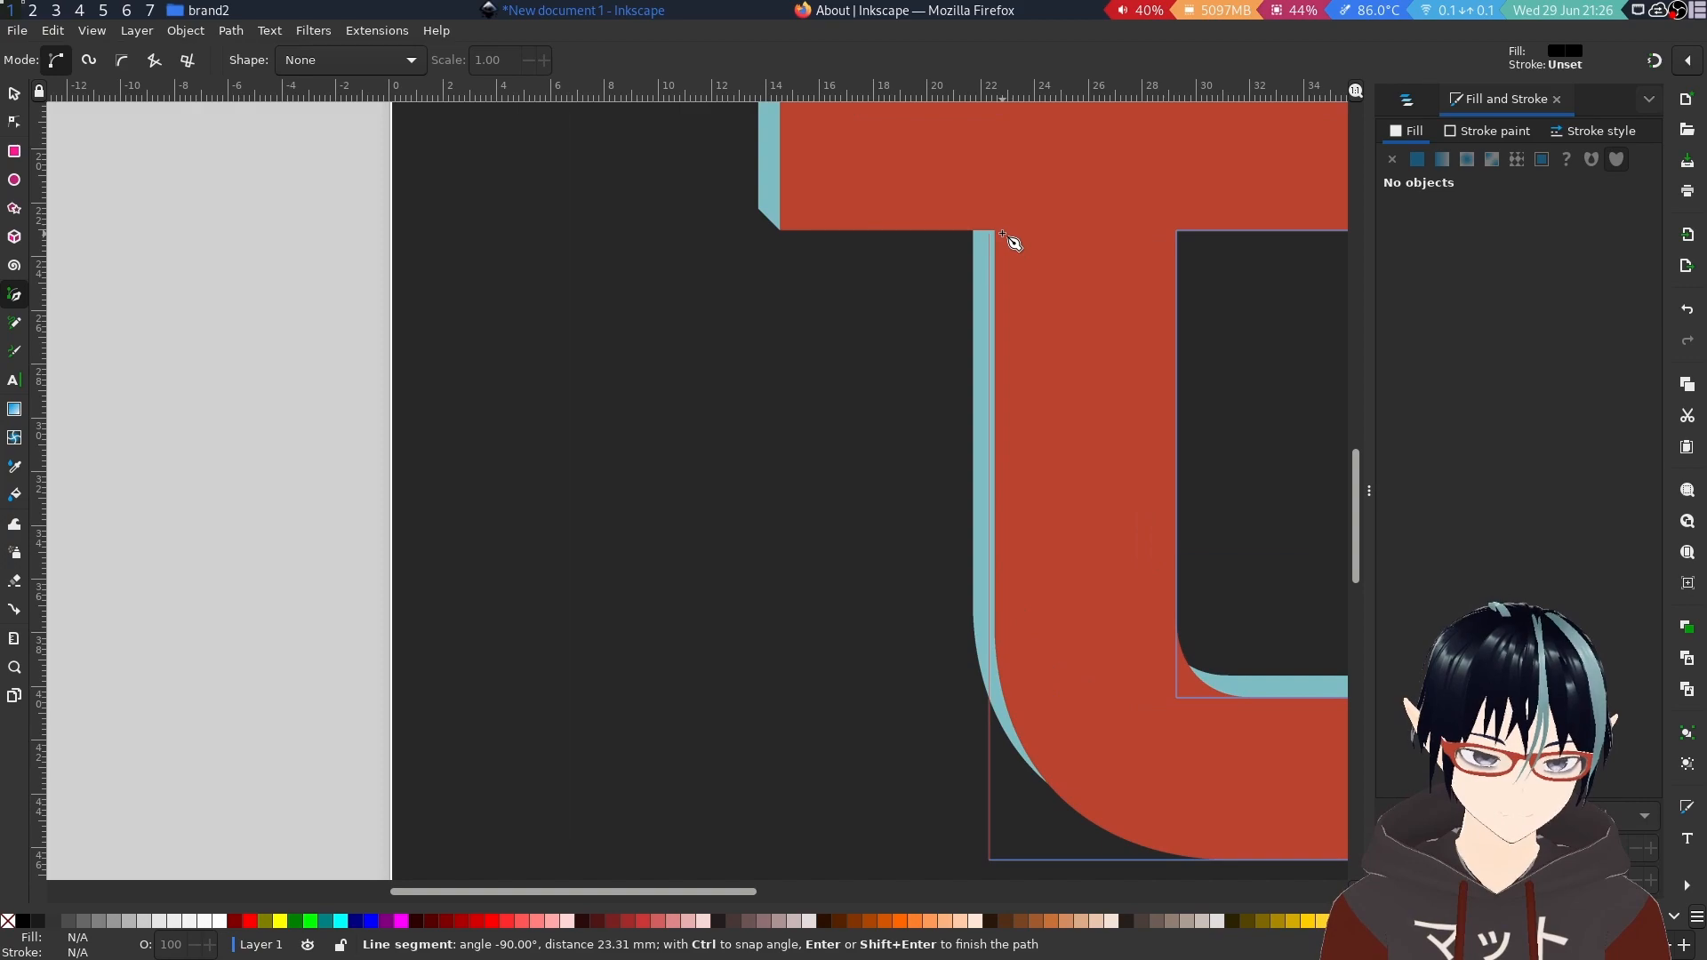
{"action": "left_click", "coordinate": [999, 233]}
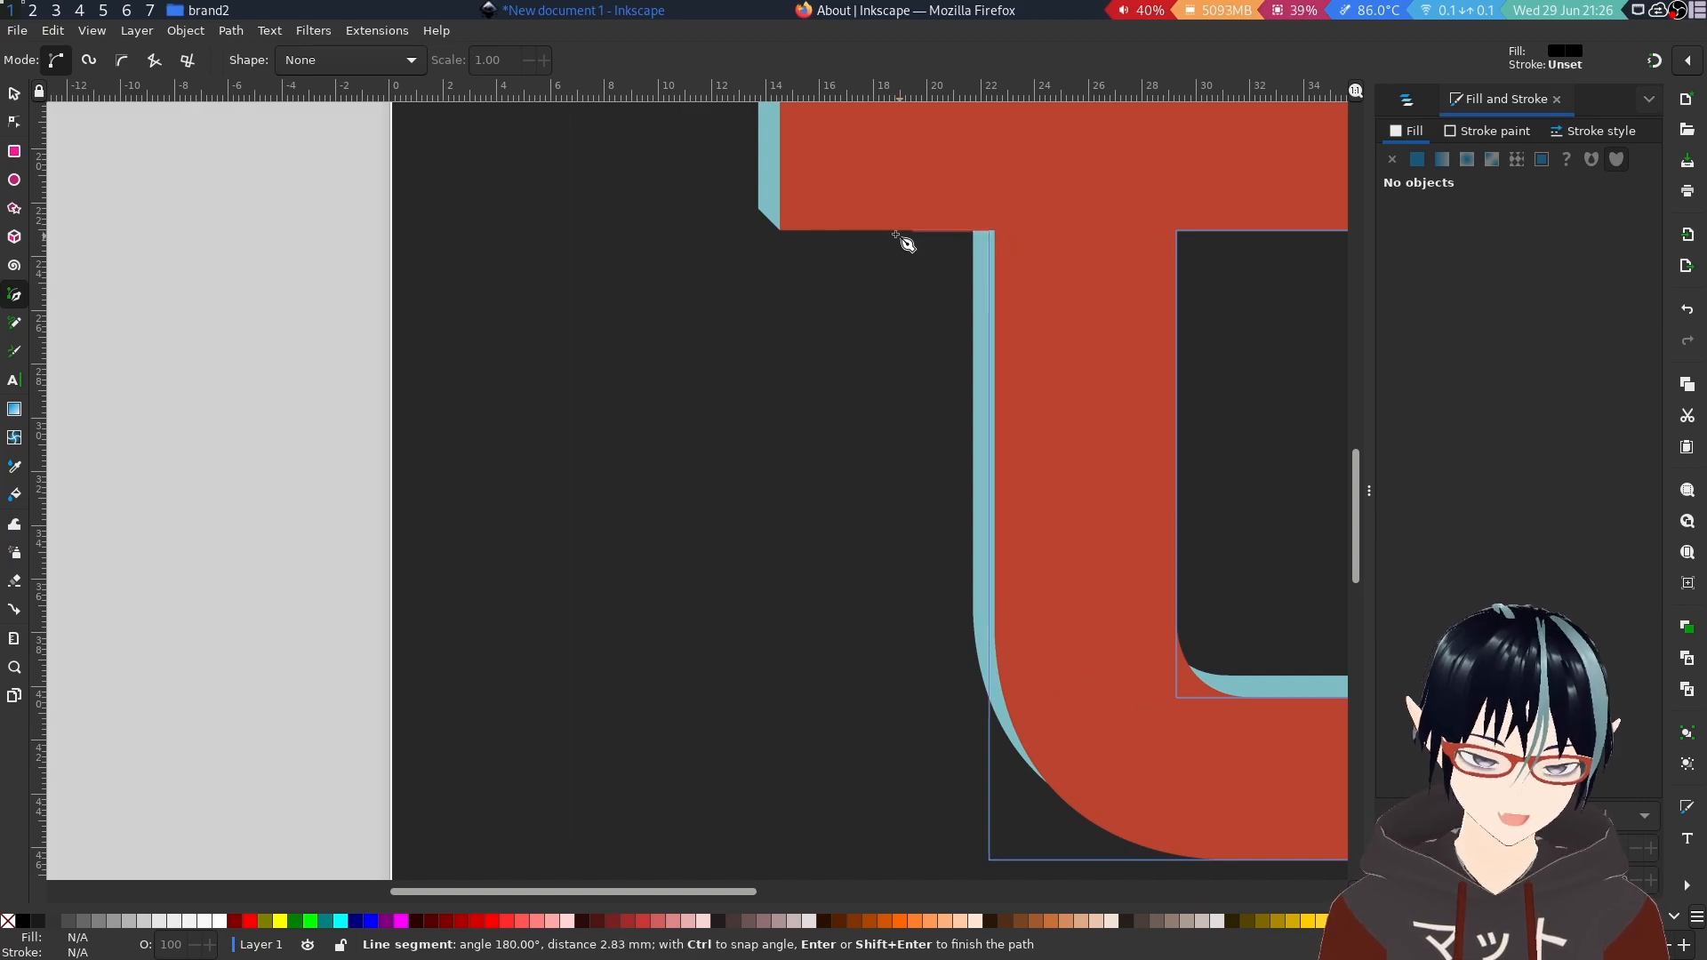
{"action": "scroll", "coordinate": [783, 240], "scroll_direction": "up", "scroll_amount": 4}
{"action": "left_click", "coordinate": [791, 214]}
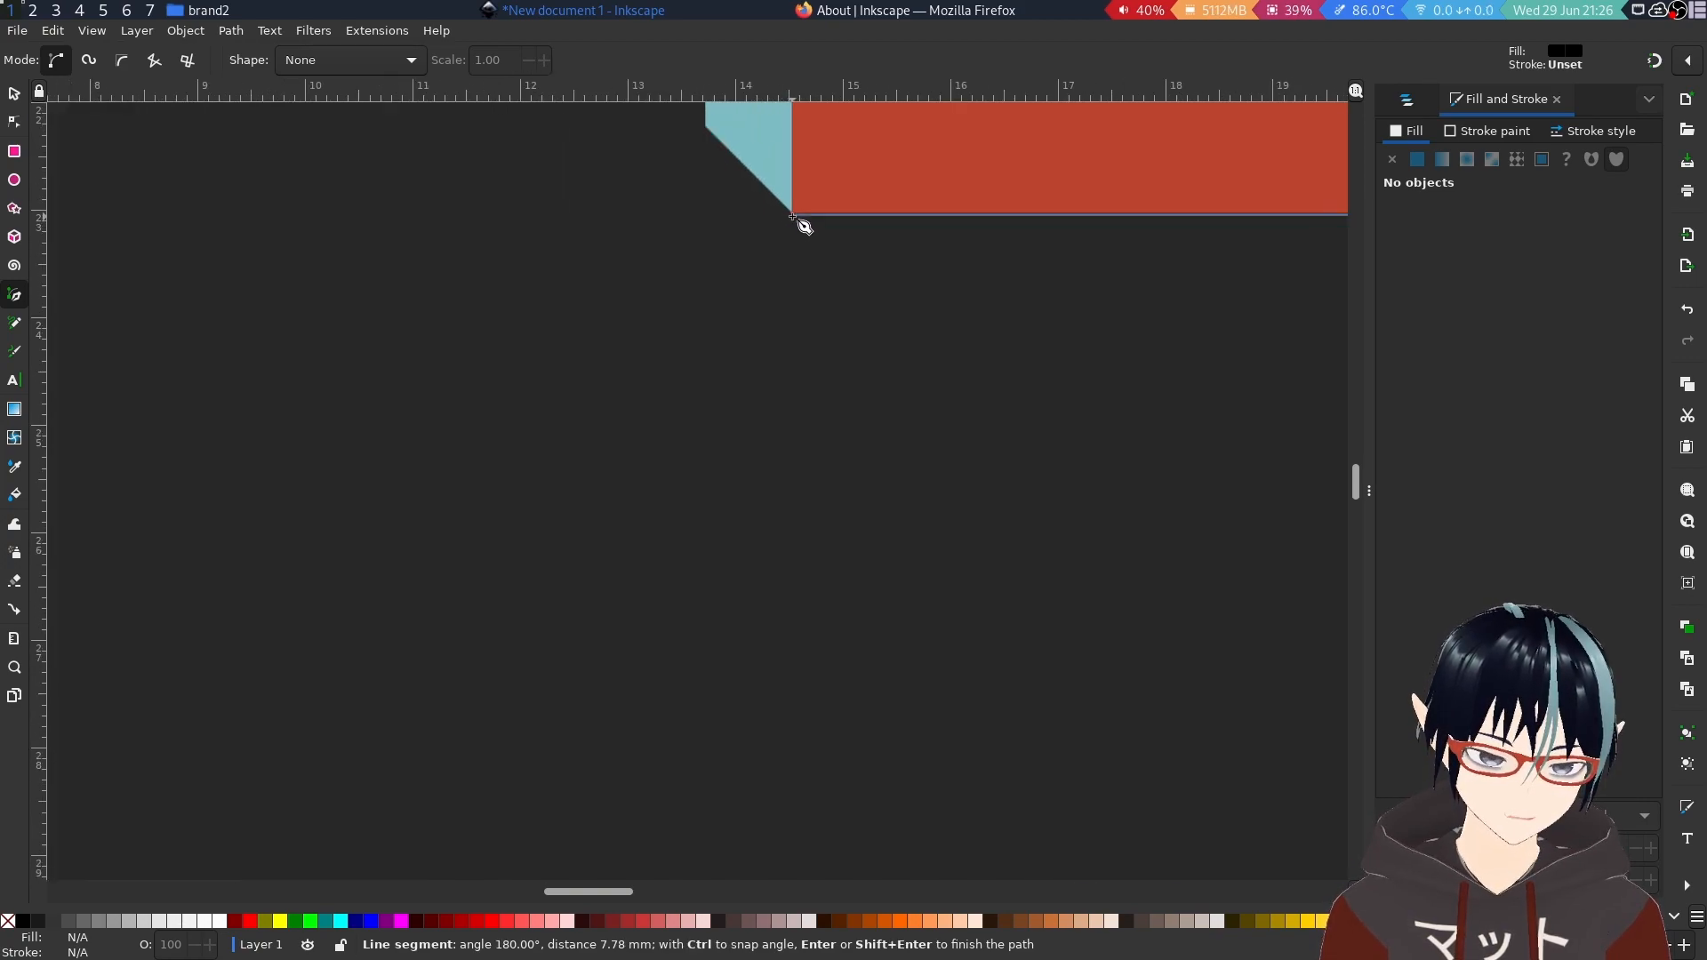
Close the t path at its starting node on the crossbar's upper-left corner.
{"action": "scroll", "coordinate": [791, 218], "scroll_direction": "down", "scroll_amount": 6}
{"action": "scroll", "coordinate": [806, 265], "scroll_direction": "up", "scroll_amount": 3}
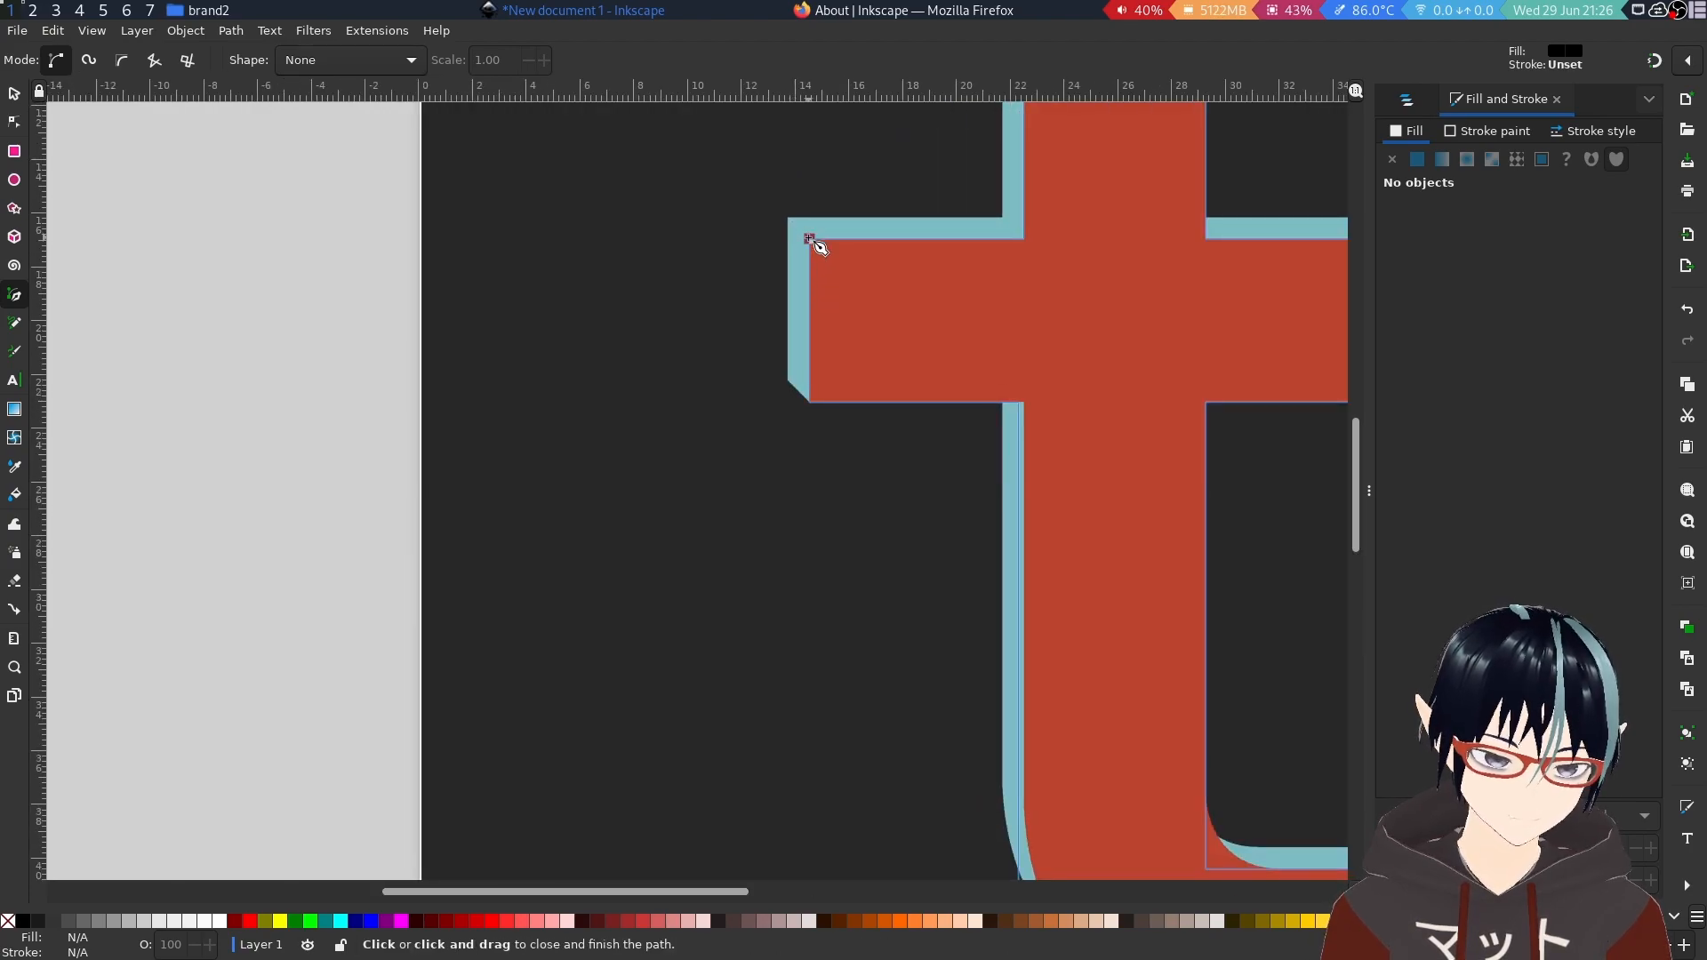
{"action": "left_click", "coordinate": [810, 240]}
{"action": "scroll", "coordinate": [999, 434], "scroll_direction": "down", "scroll_amount": 3}
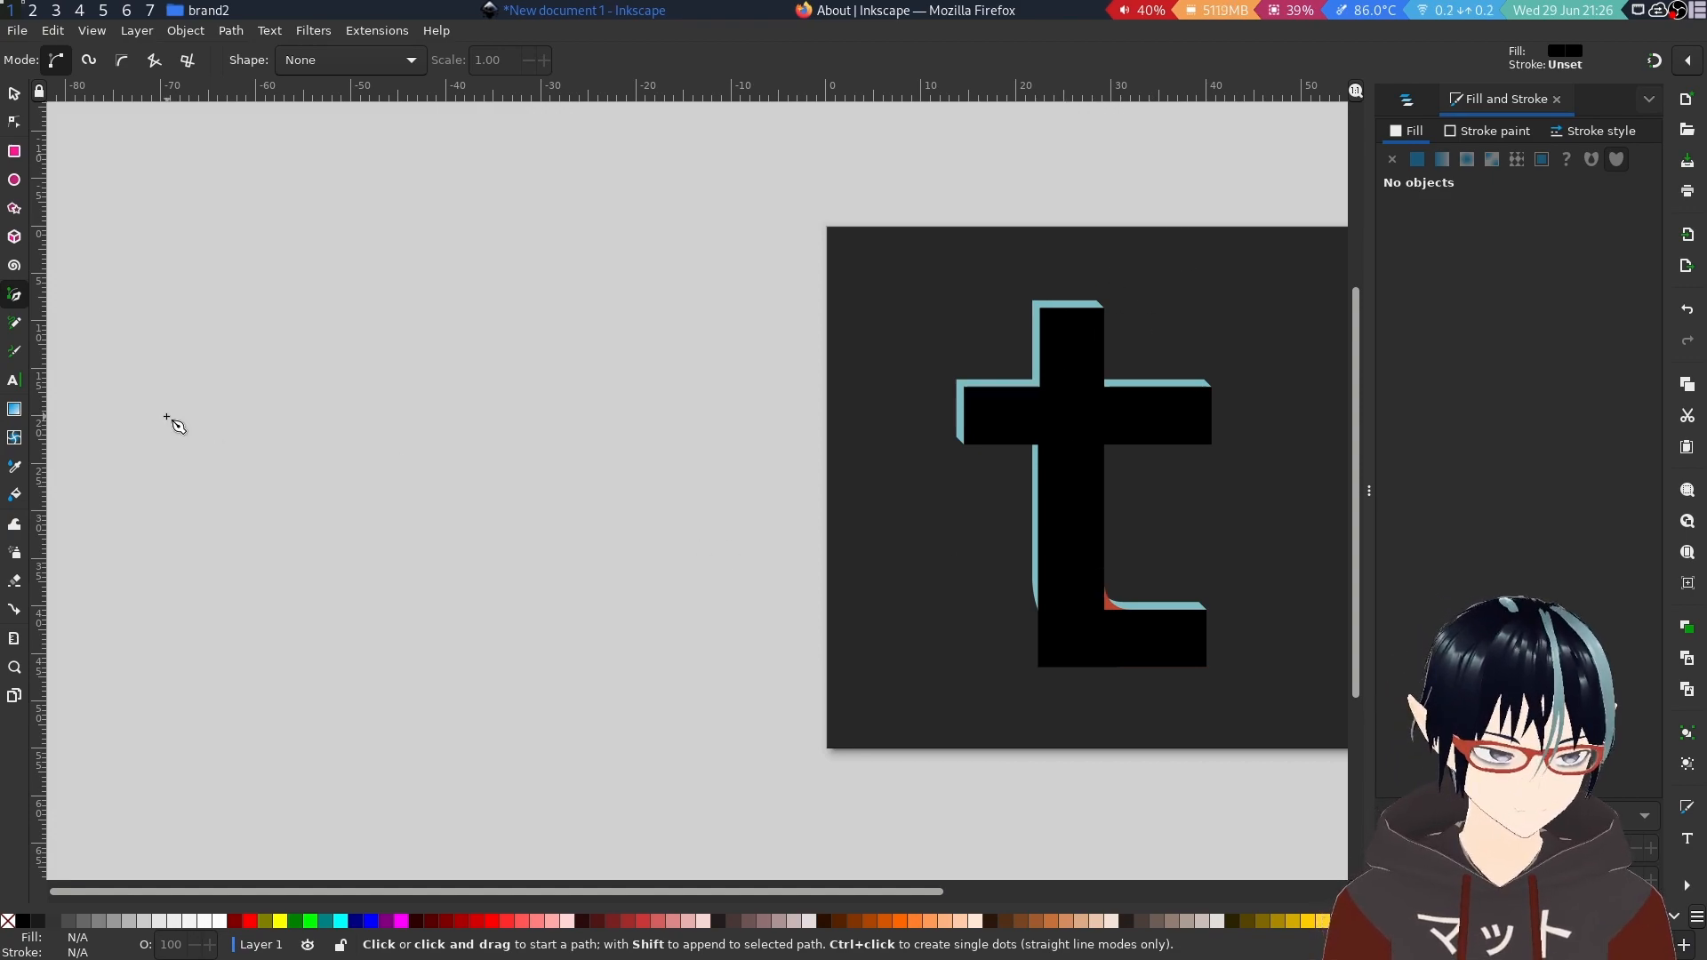
Show the Layers and Objects list and select the traced t path in it.
{"action": "left_click", "coordinate": [1406, 99]}
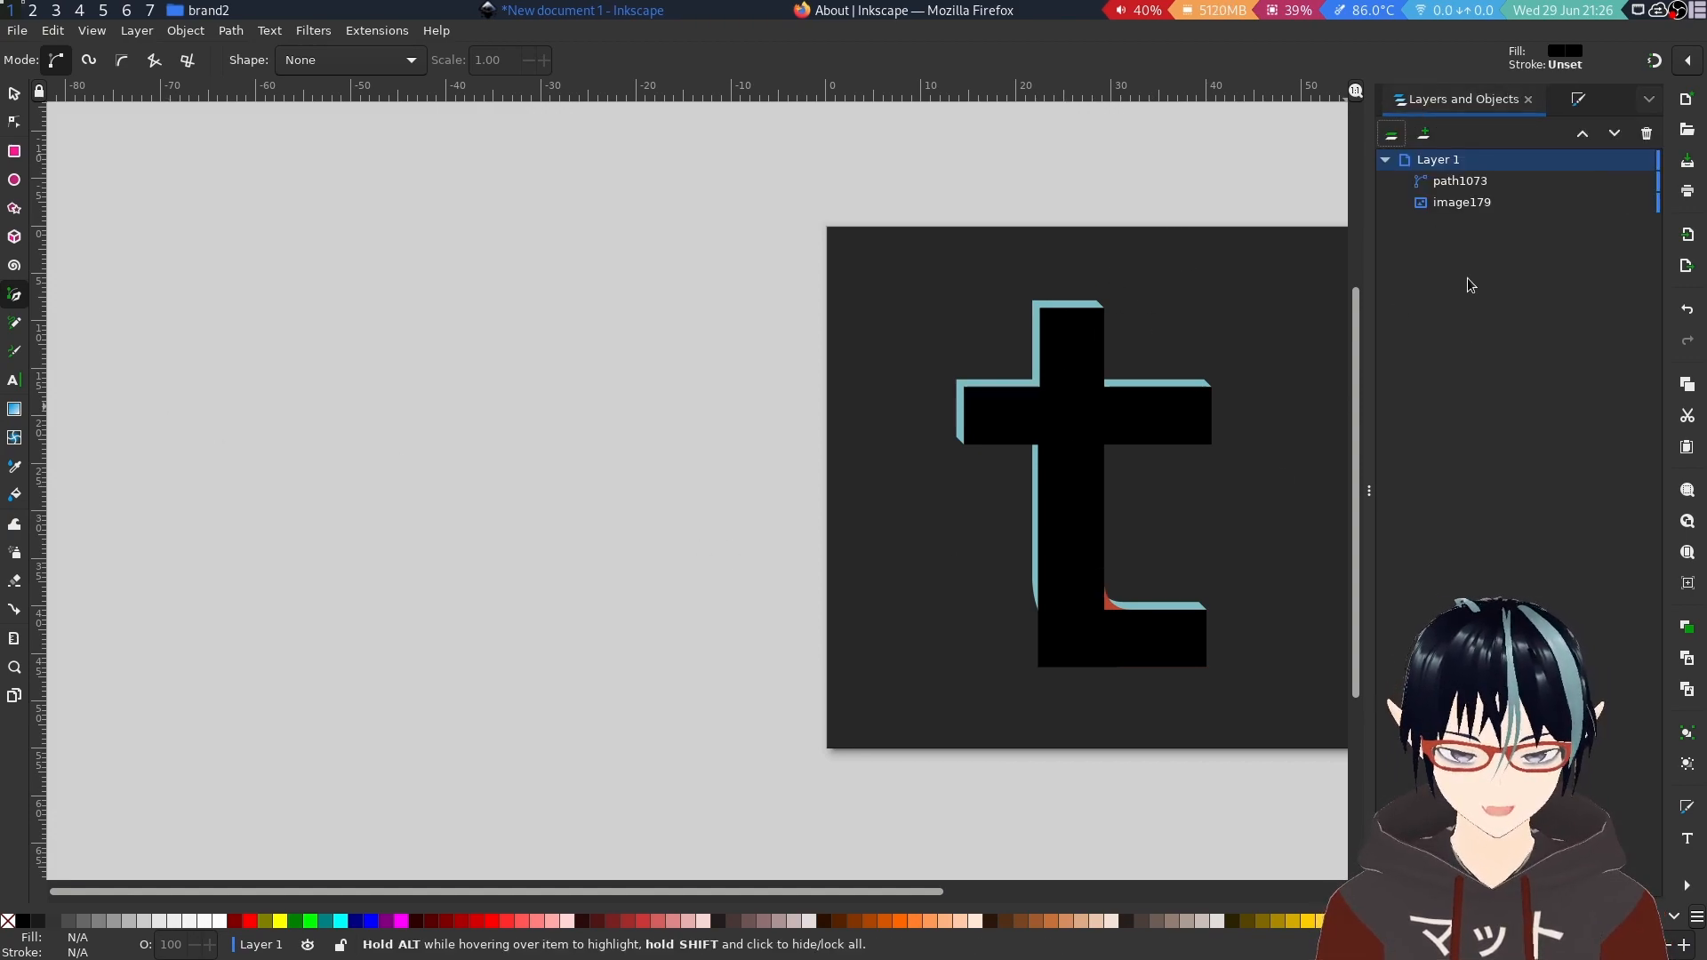
{"action": "left_click", "coordinate": [1533, 183]}
{"action": "scroll", "coordinate": [1104, 545], "scroll_direction": "down", "scroll_amount": 5}
{"action": "scroll", "coordinate": [1108, 516], "scroll_direction": "up", "scroll_amount": 5}
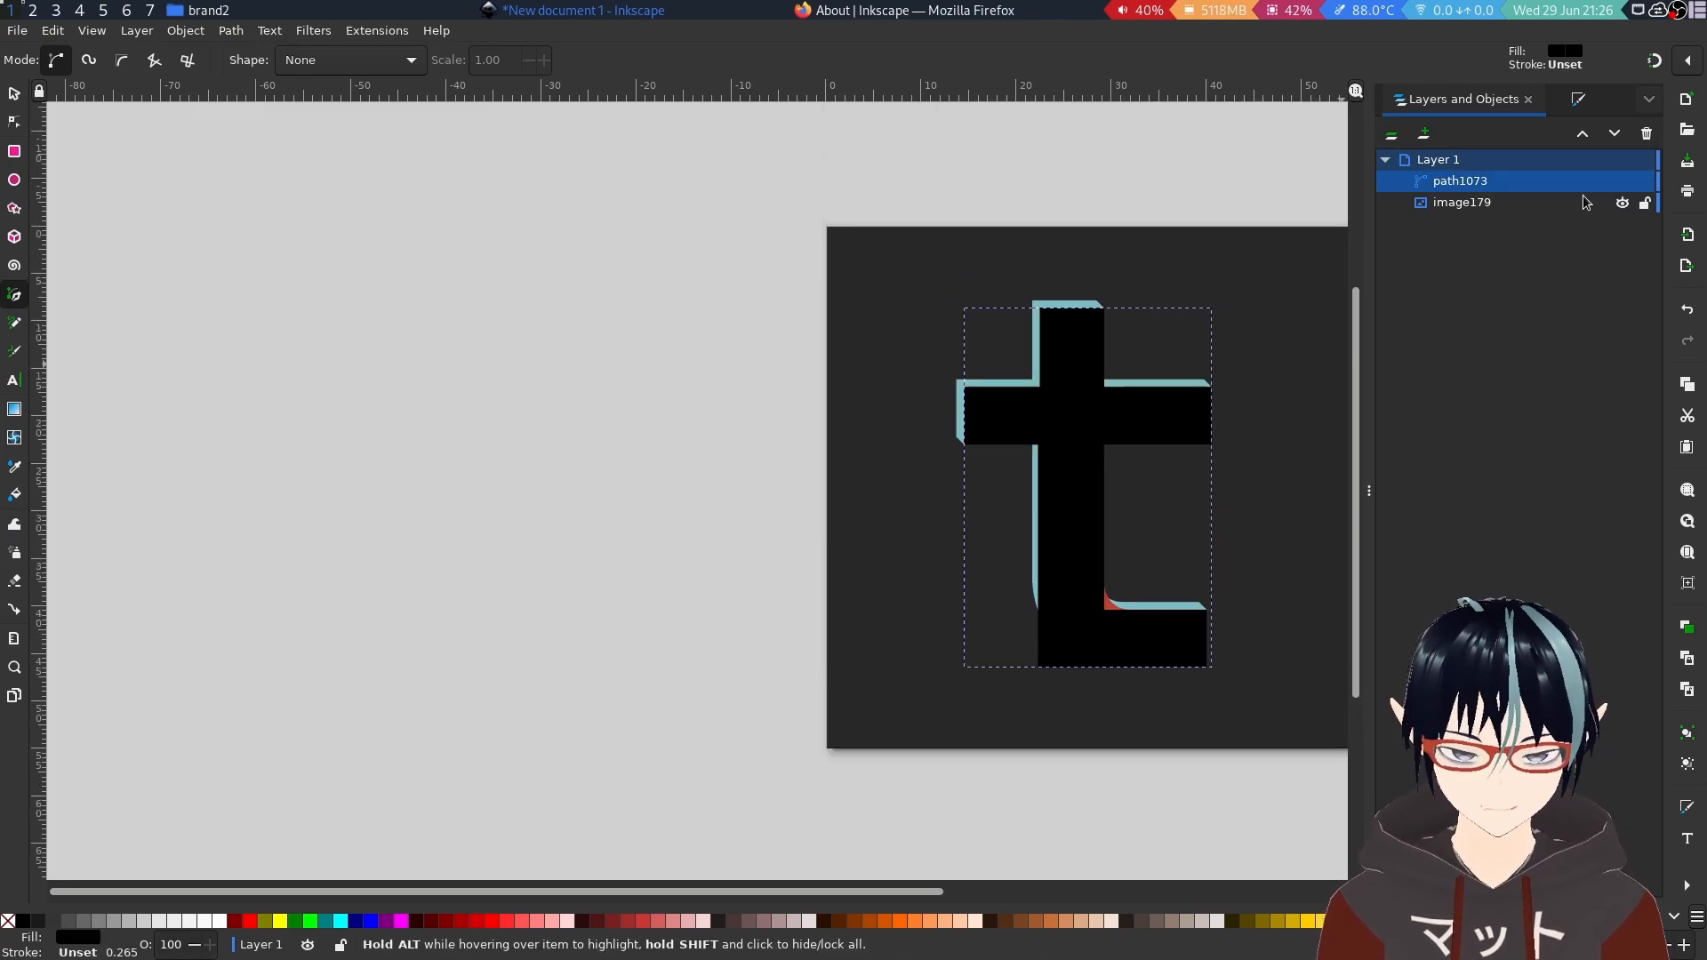
Toggle the traced path's visibility off and on repeatedly to compare it with the logo image beneath.
{"action": "left_click", "coordinate": [1624, 179]}
{"action": "left_click", "coordinate": [1624, 180]}
{"action": "left_click", "coordinate": [1624, 180]}
{"action": "left_click", "coordinate": [1624, 180]}
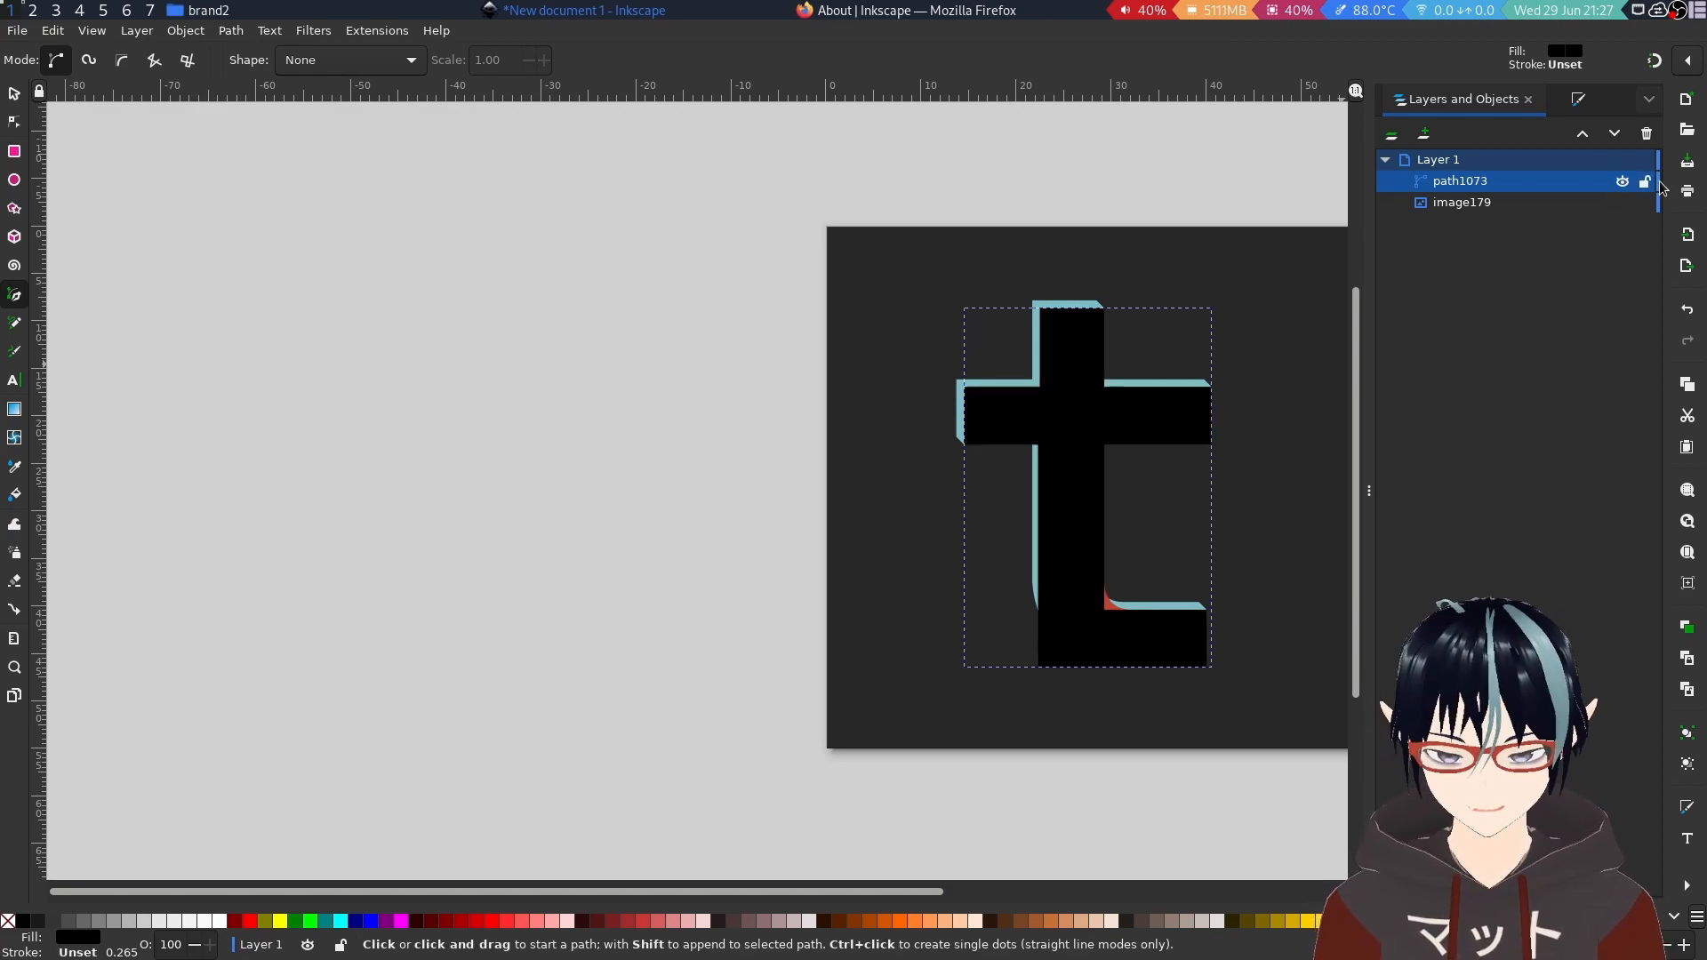
{"action": "left_click", "coordinate": [1623, 185]}
{"action": "left_click", "coordinate": [1623, 185]}
{"action": "left_click", "coordinate": [1624, 185]}
{"action": "left_click", "coordinate": [1623, 185]}
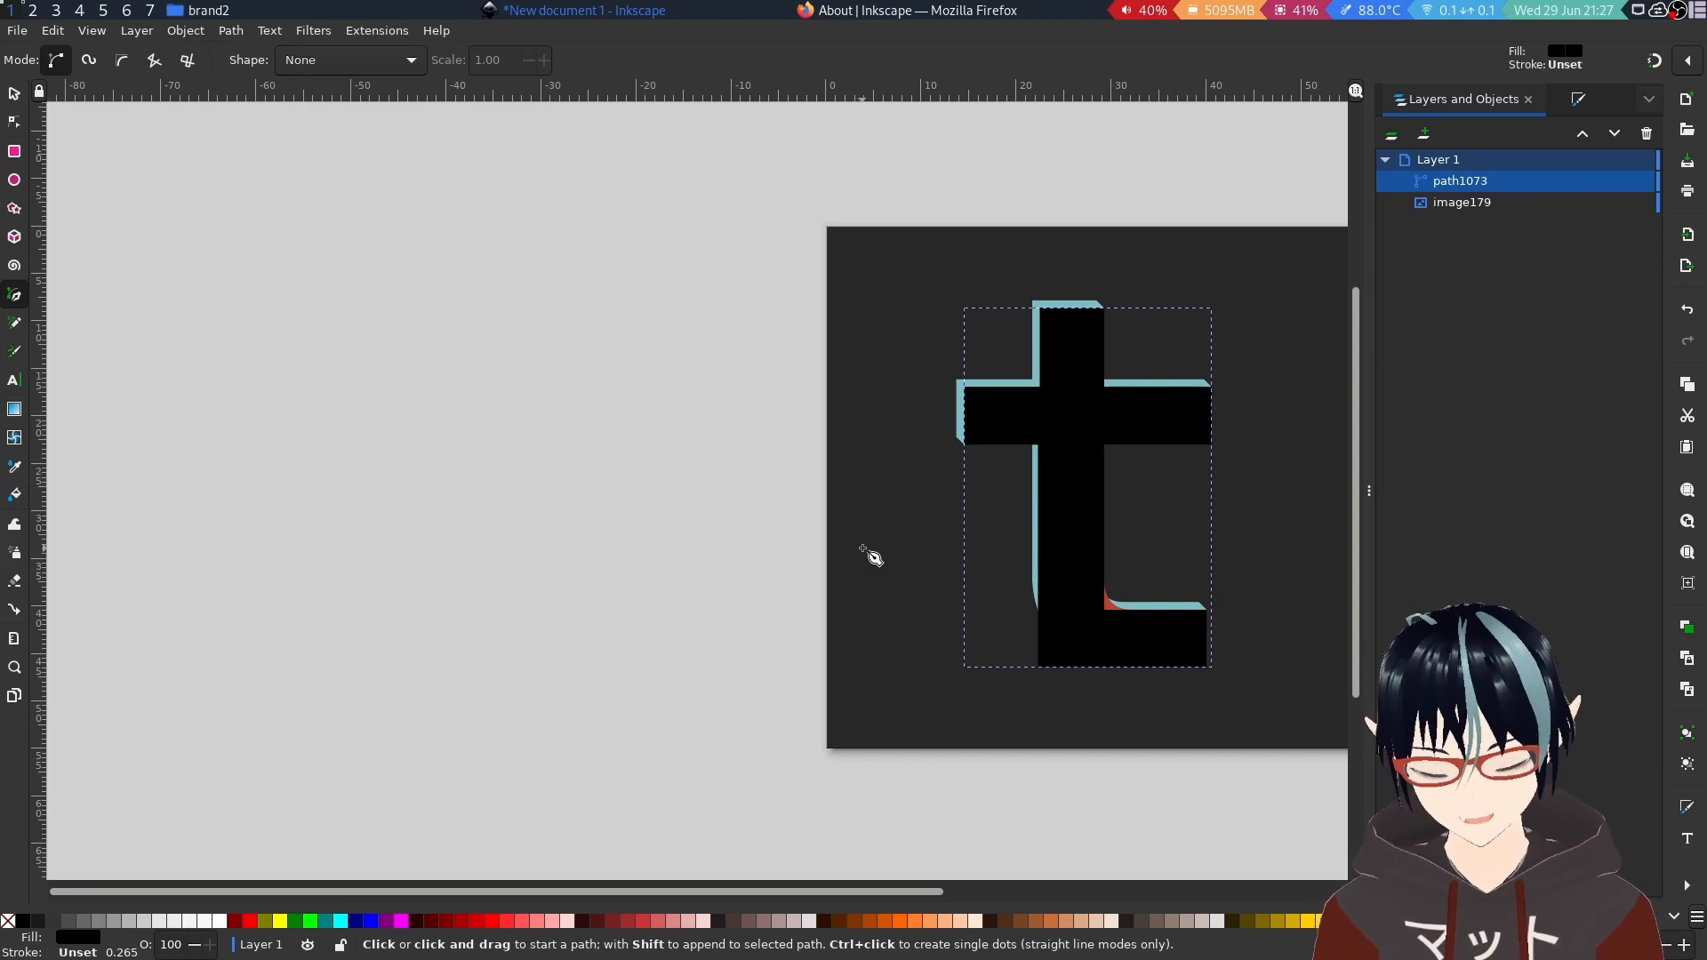
Hide the traced path and set its fill to the logo's red #bb4430 by sampling the letter with the Color Picker.
{"action": "left_click", "coordinate": [1620, 180]}
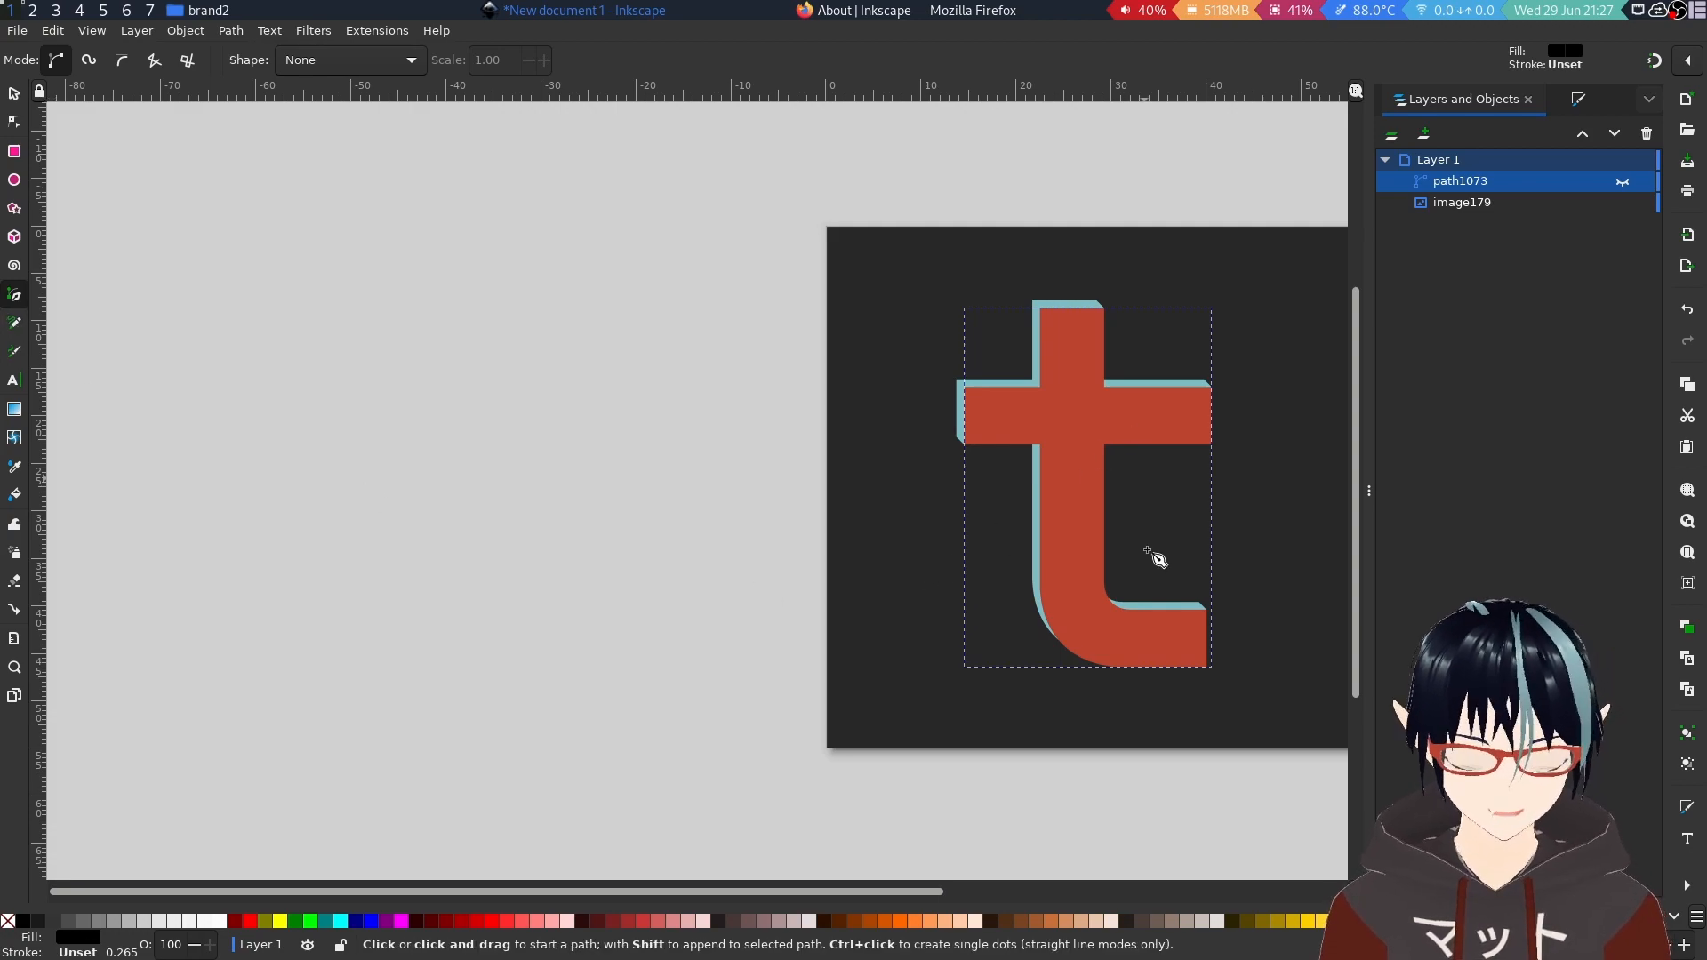
{"action": "left_click", "coordinate": [13, 476]}
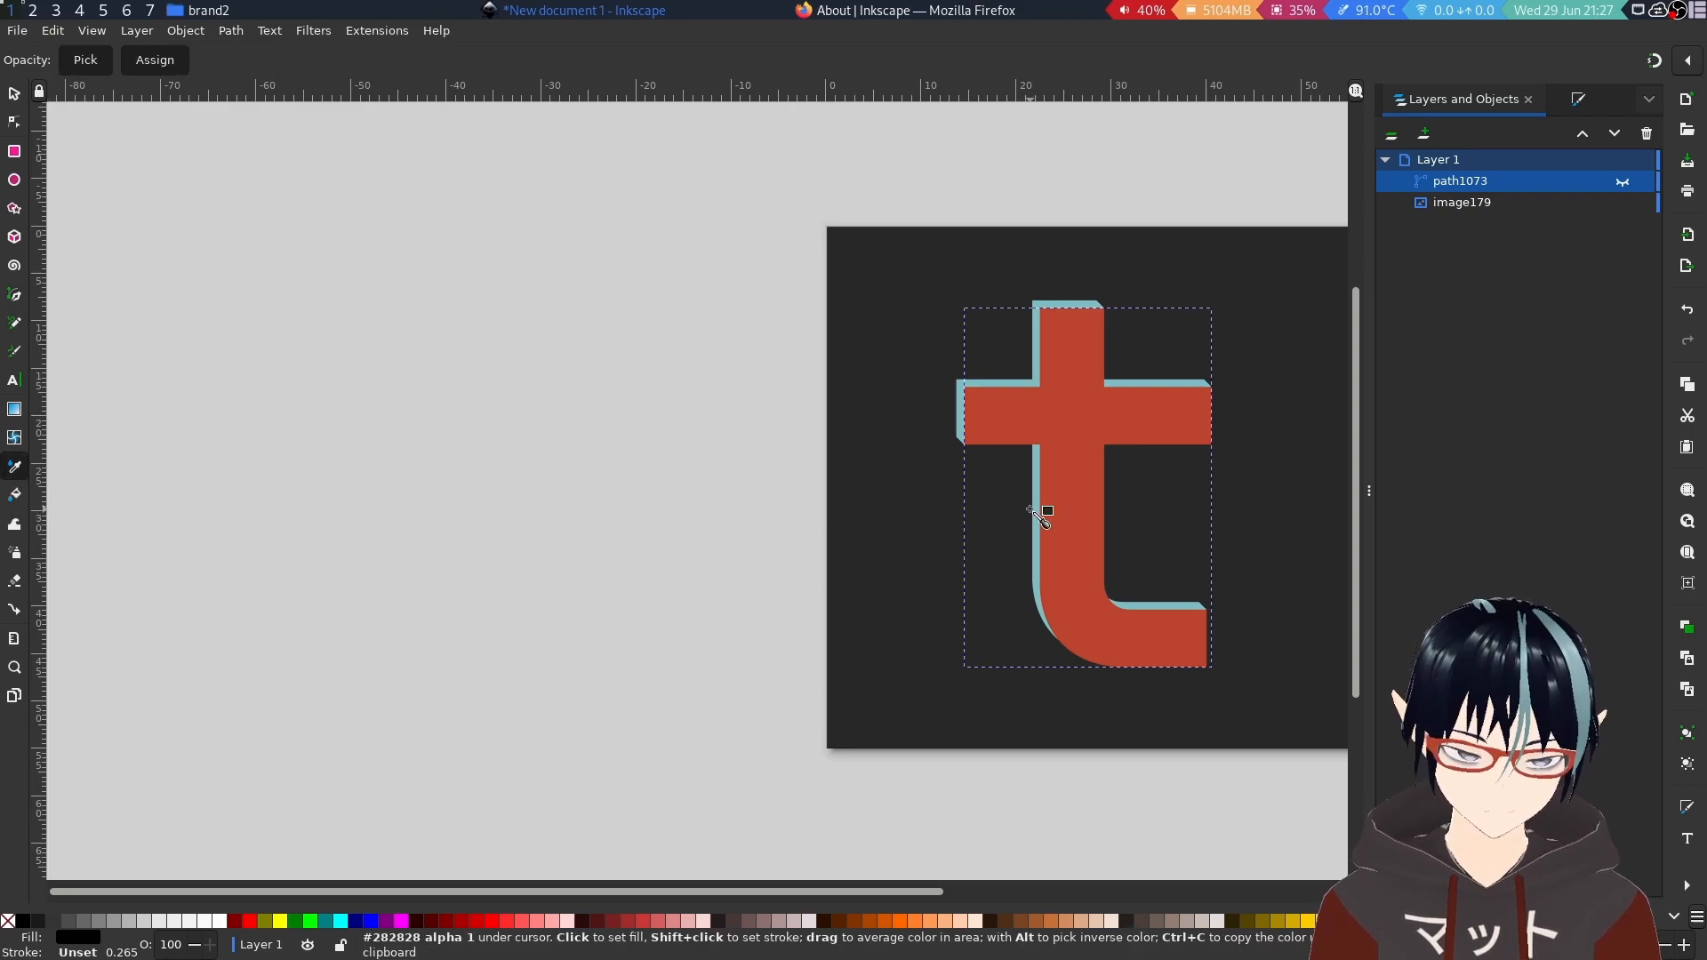
{"action": "scroll", "coordinate": [1082, 498], "scroll_direction": "up", "scroll_amount": 4}
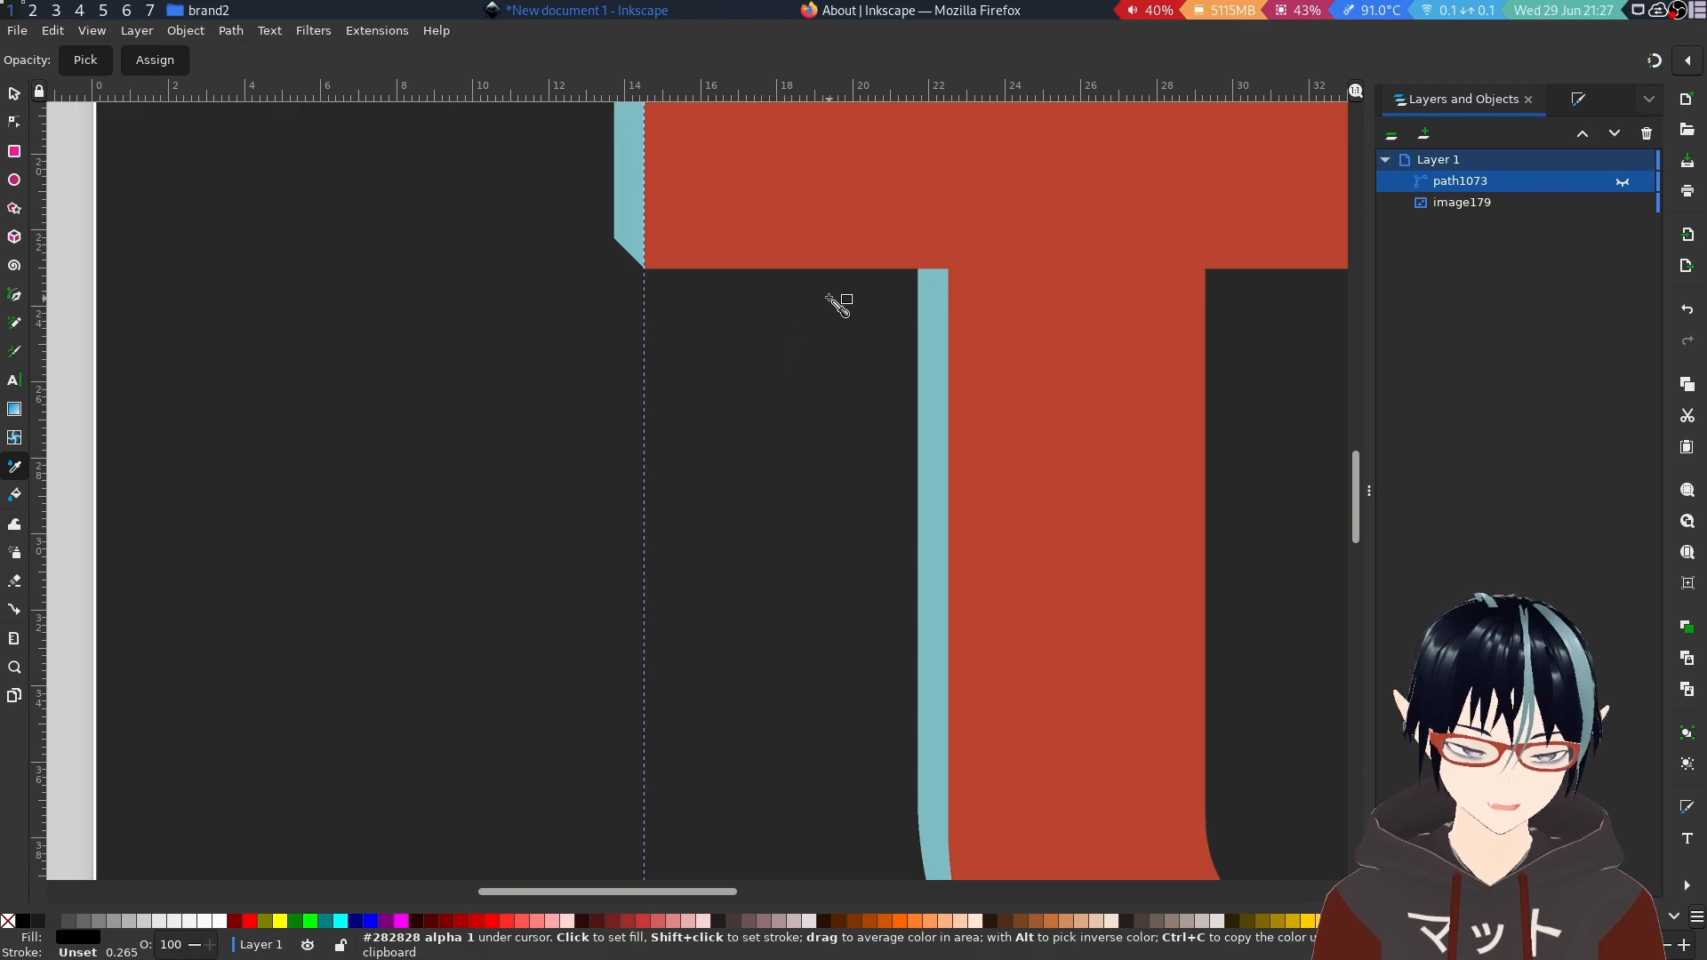
{"action": "left_click", "coordinate": [1064, 302]}
Make the hidden t path visible again and inspect its shape against the logo image.
{"action": "scroll", "coordinate": [1054, 498], "scroll_direction": "down", "scroll_amount": 5}
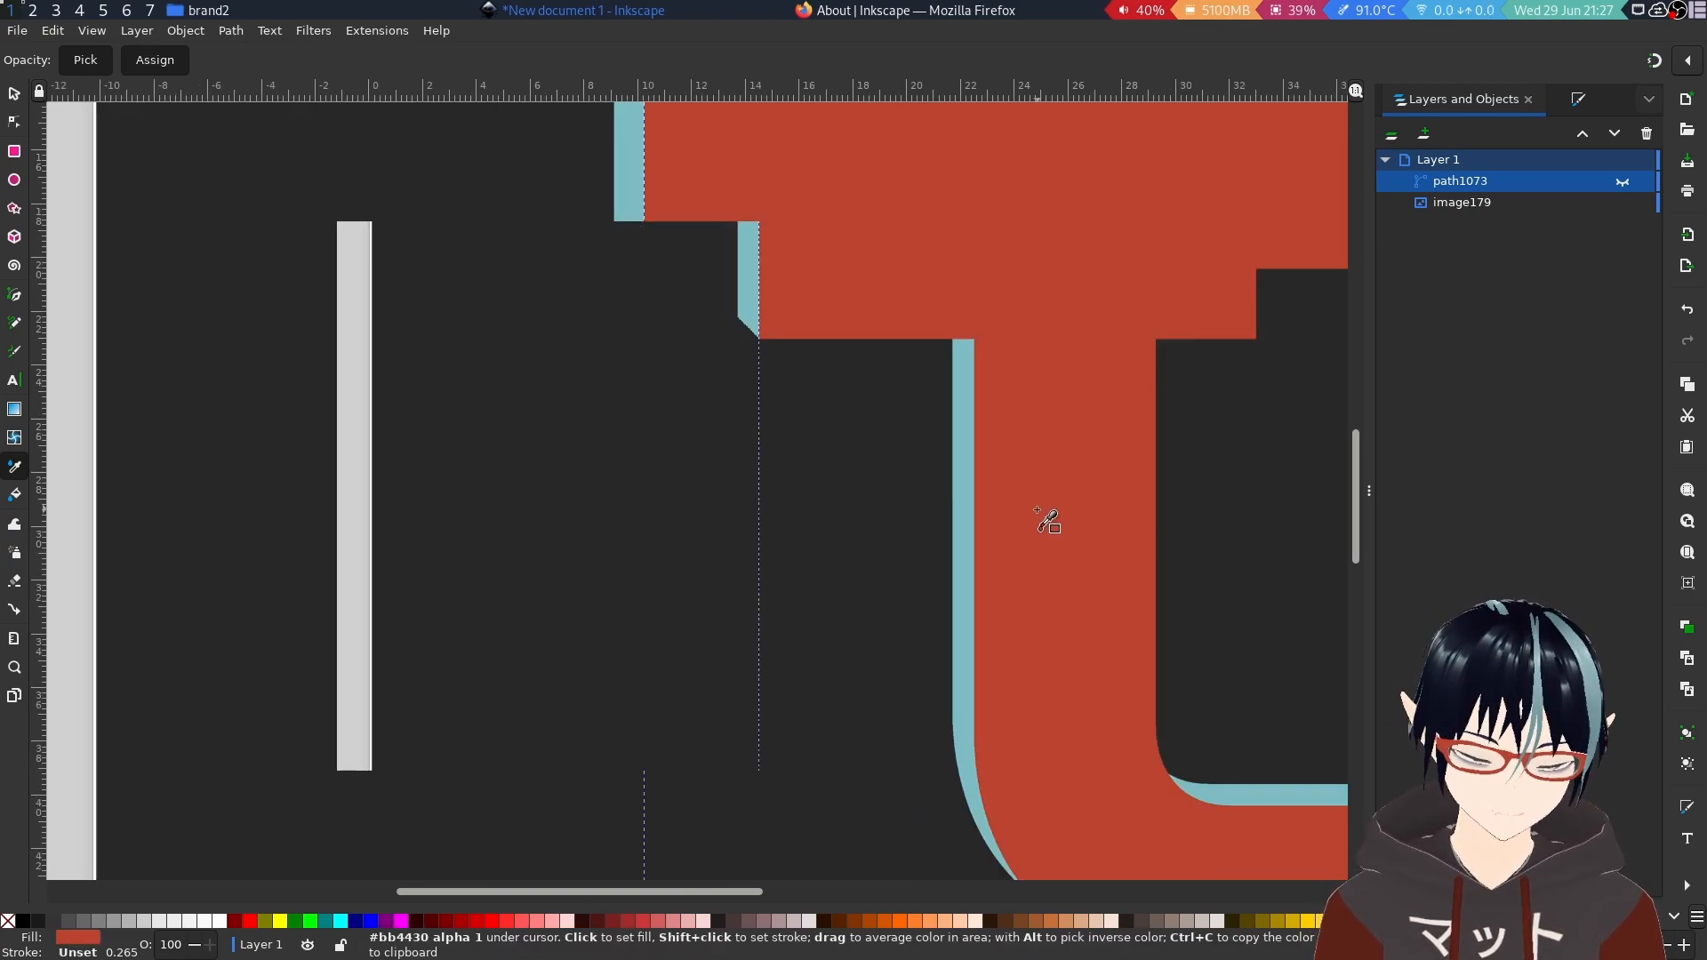
{"action": "scroll", "coordinate": [1076, 574], "scroll_direction": "up", "scroll_amount": 1}
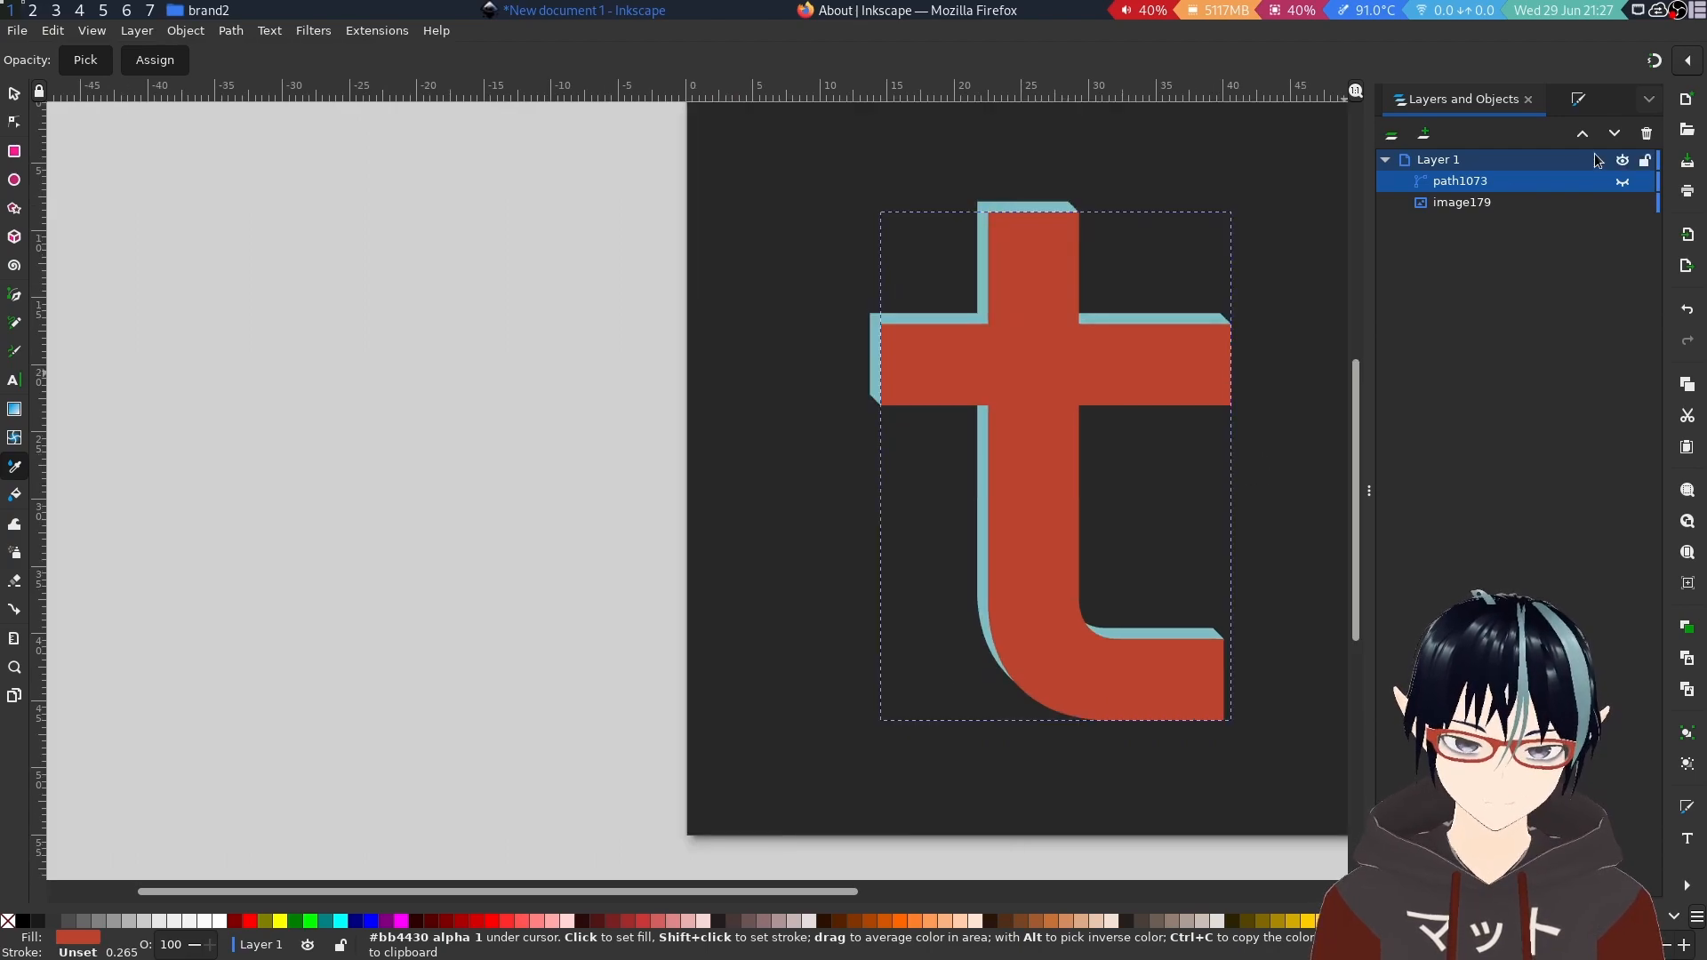
{"action": "left_click", "coordinate": [1626, 182]}
{"action": "scroll", "coordinate": [1188, 577], "scroll_direction": "down", "scroll_amount": 2}
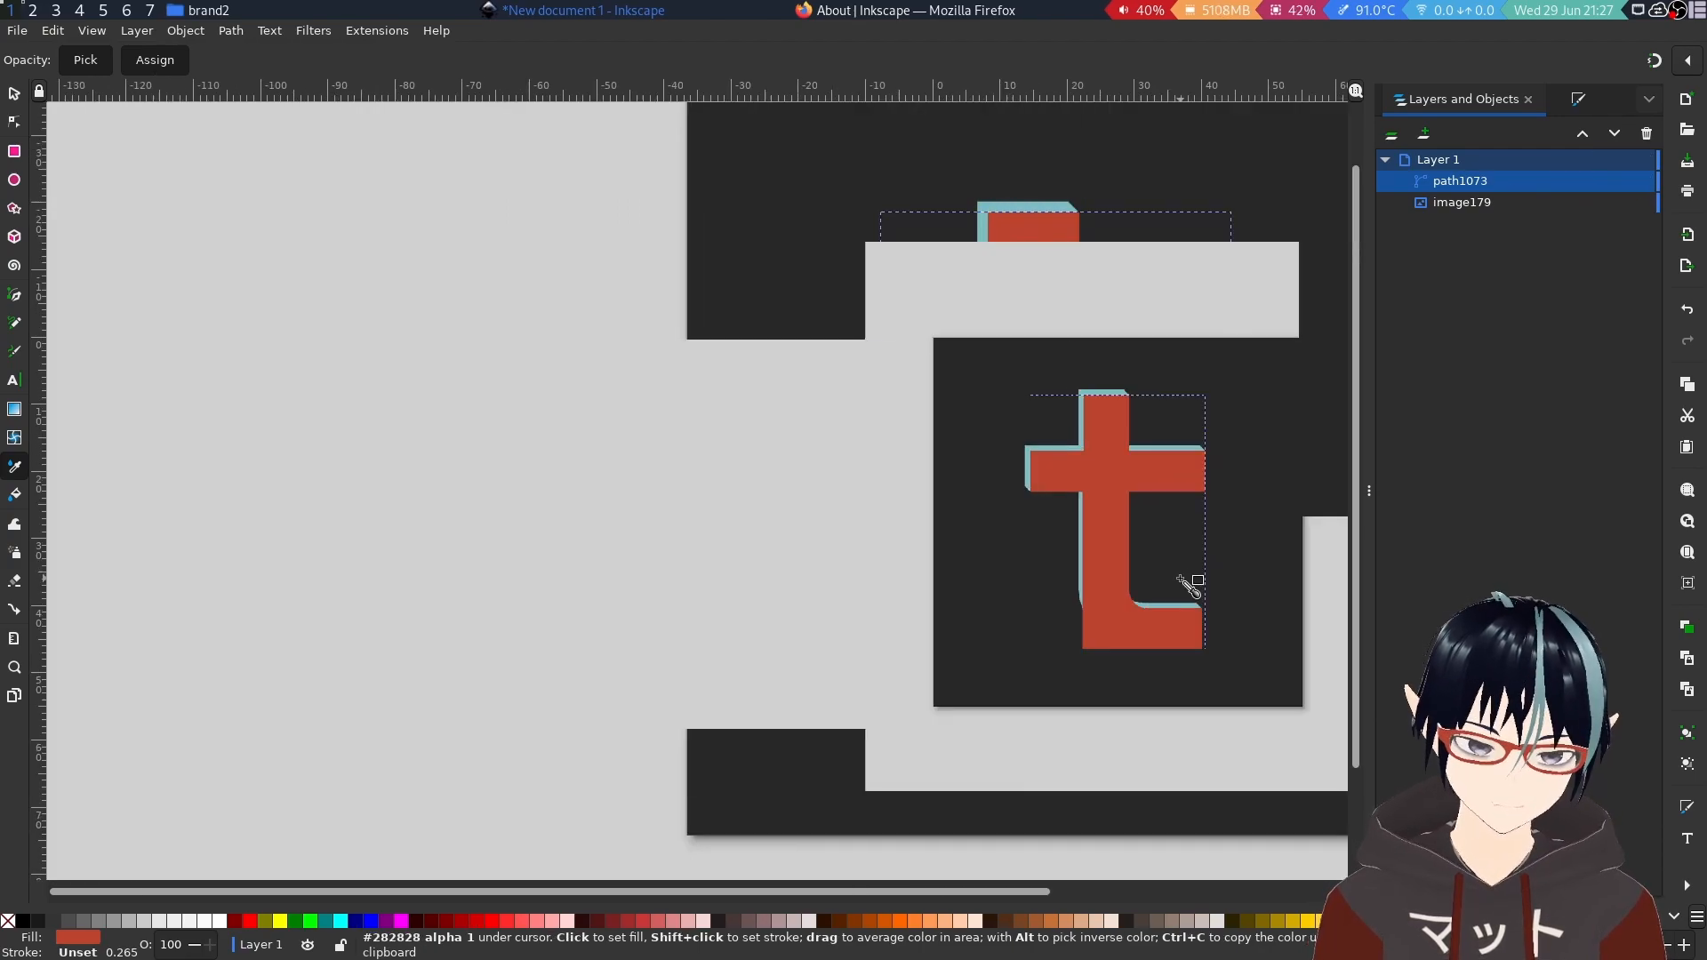
{"action": "scroll", "coordinate": [1113, 526], "scroll_direction": "up", "scroll_amount": 2}
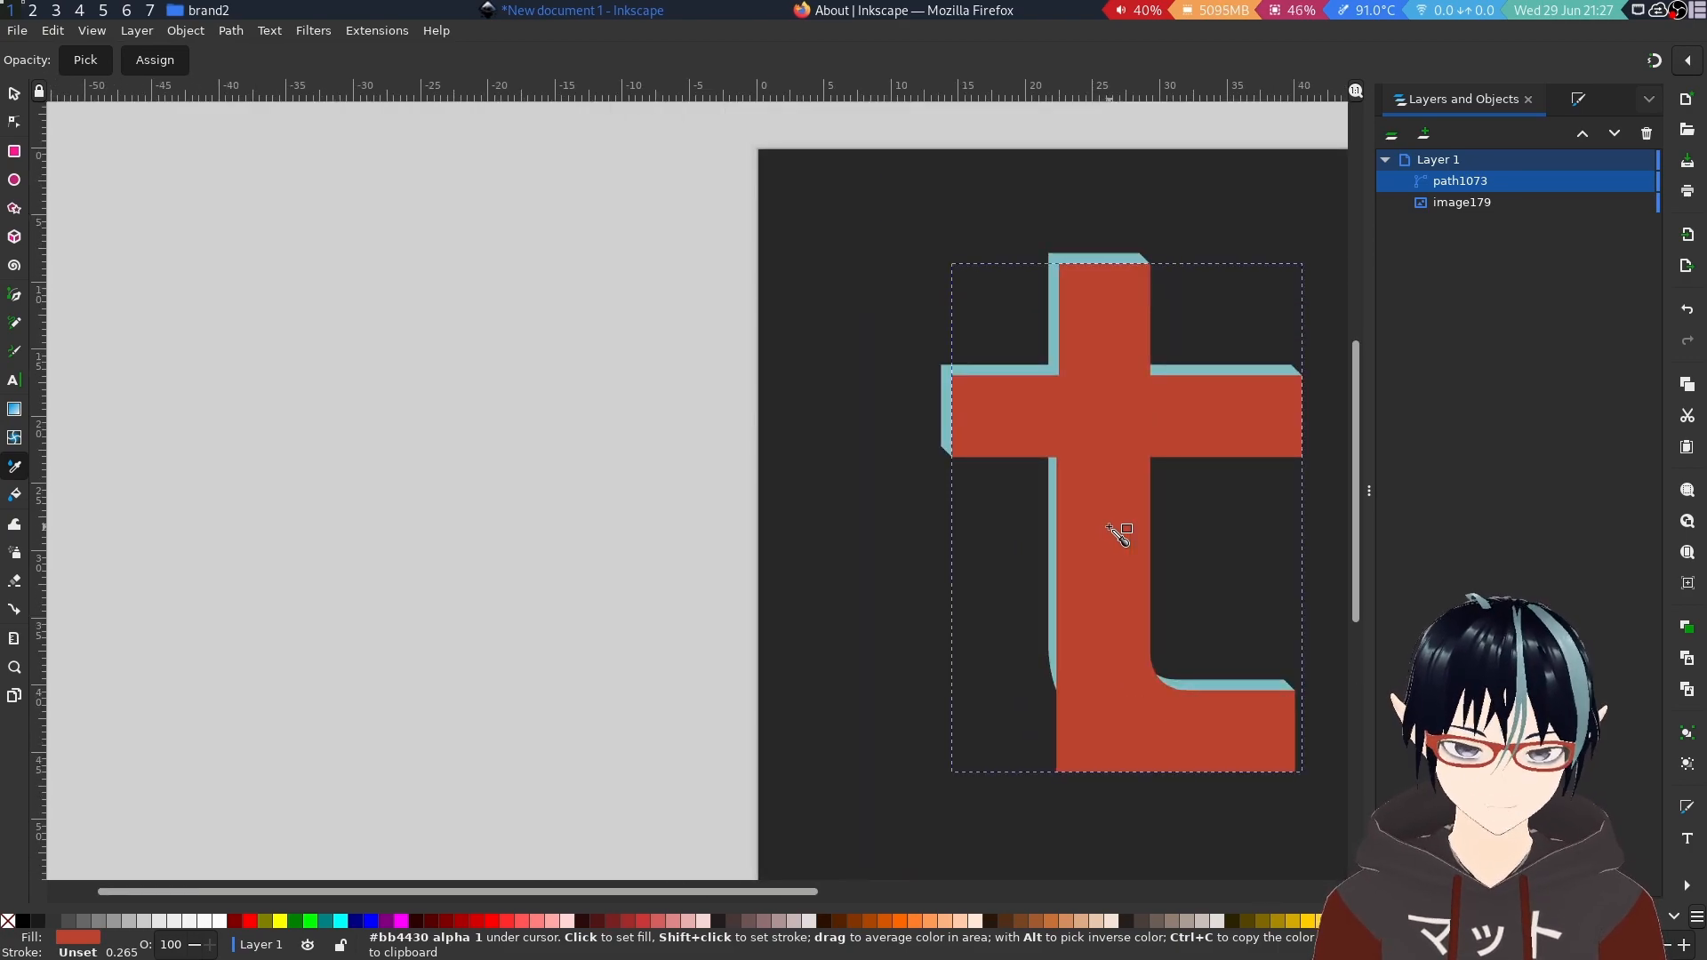
Hide the logo image to inspect the traced t path alone, and make the image visible again.
{"action": "left_click", "coordinate": [1623, 198]}
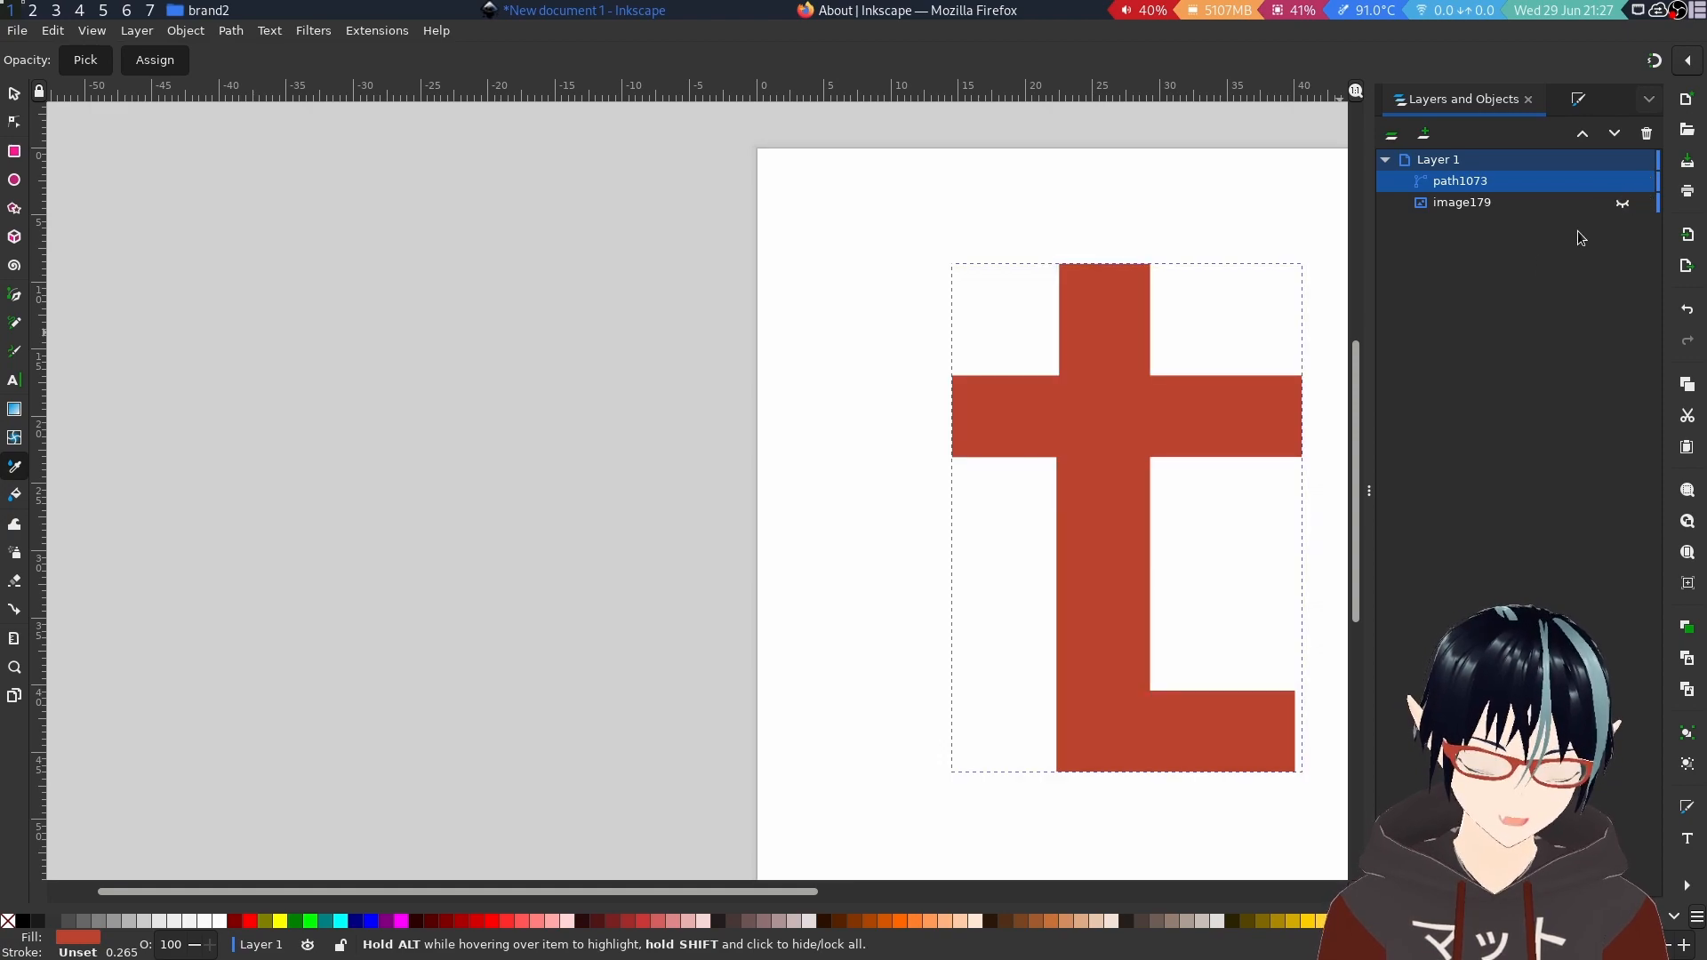
{"action": "scroll", "coordinate": [1010, 640], "scroll_direction": "down", "scroll_amount": 3}
{"action": "scroll", "coordinate": [1078, 648], "scroll_direction": "up", "scroll_amount": 3}
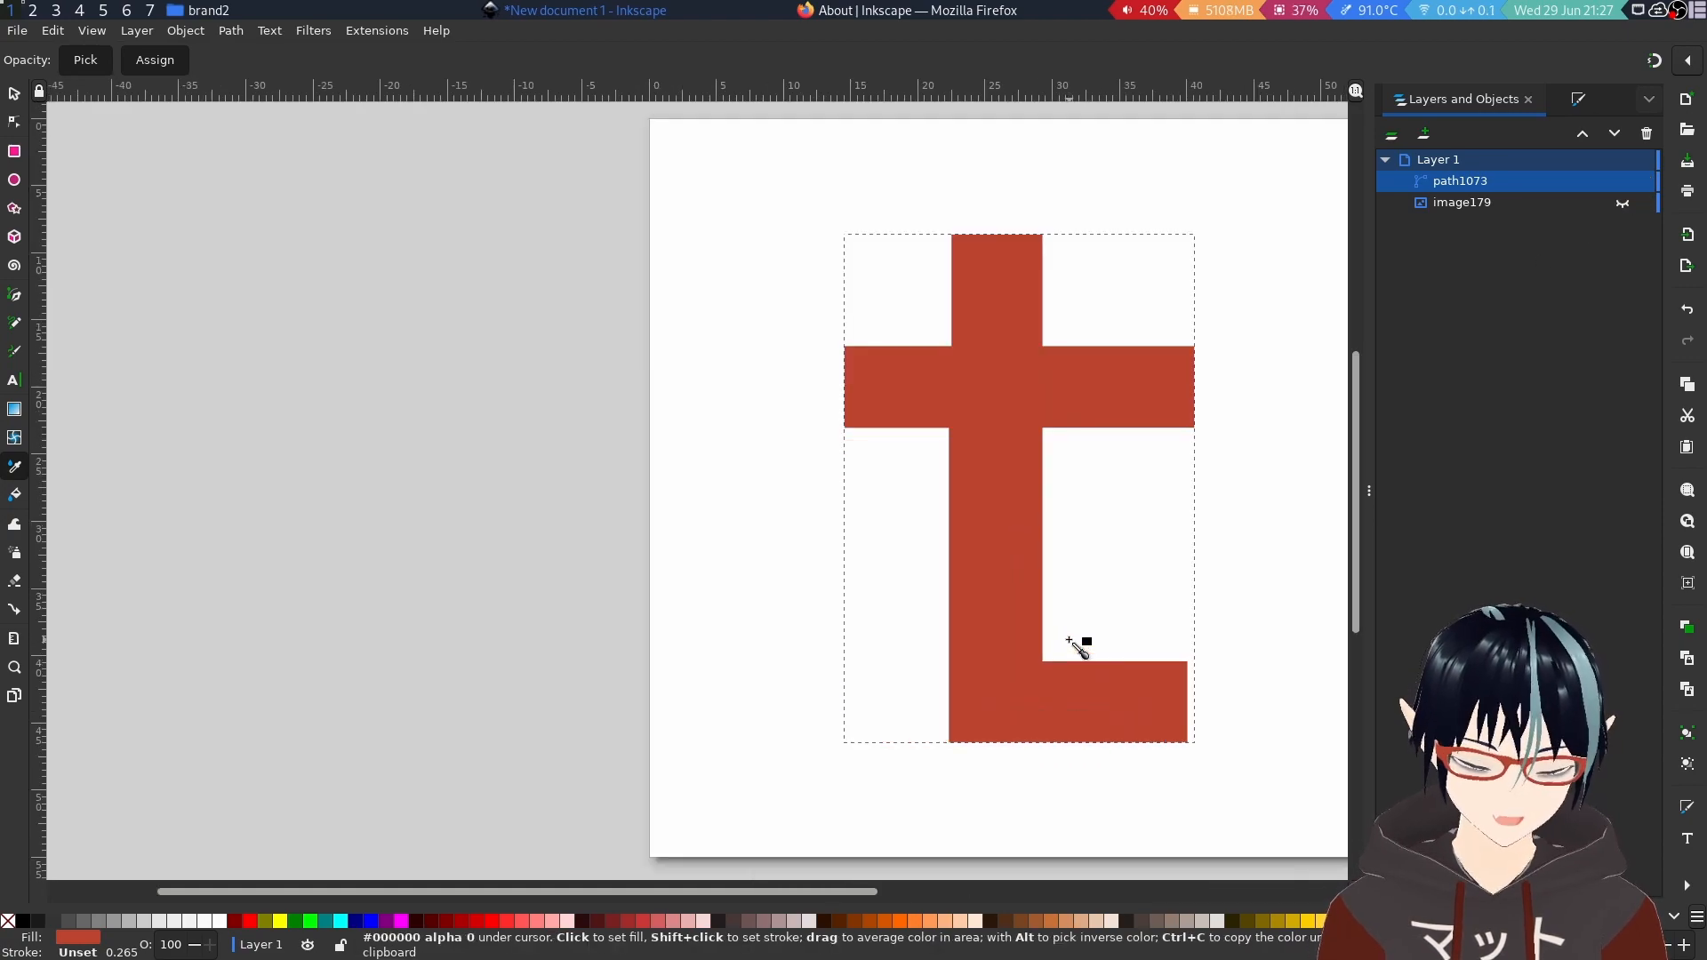
{"action": "left_click", "coordinate": [1623, 203]}
{"action": "scroll", "coordinate": [1014, 527], "scroll_direction": "down", "scroll_amount": 3}
{"action": "scroll", "coordinate": [1015, 526], "scroll_direction": "up", "scroll_amount": 3}
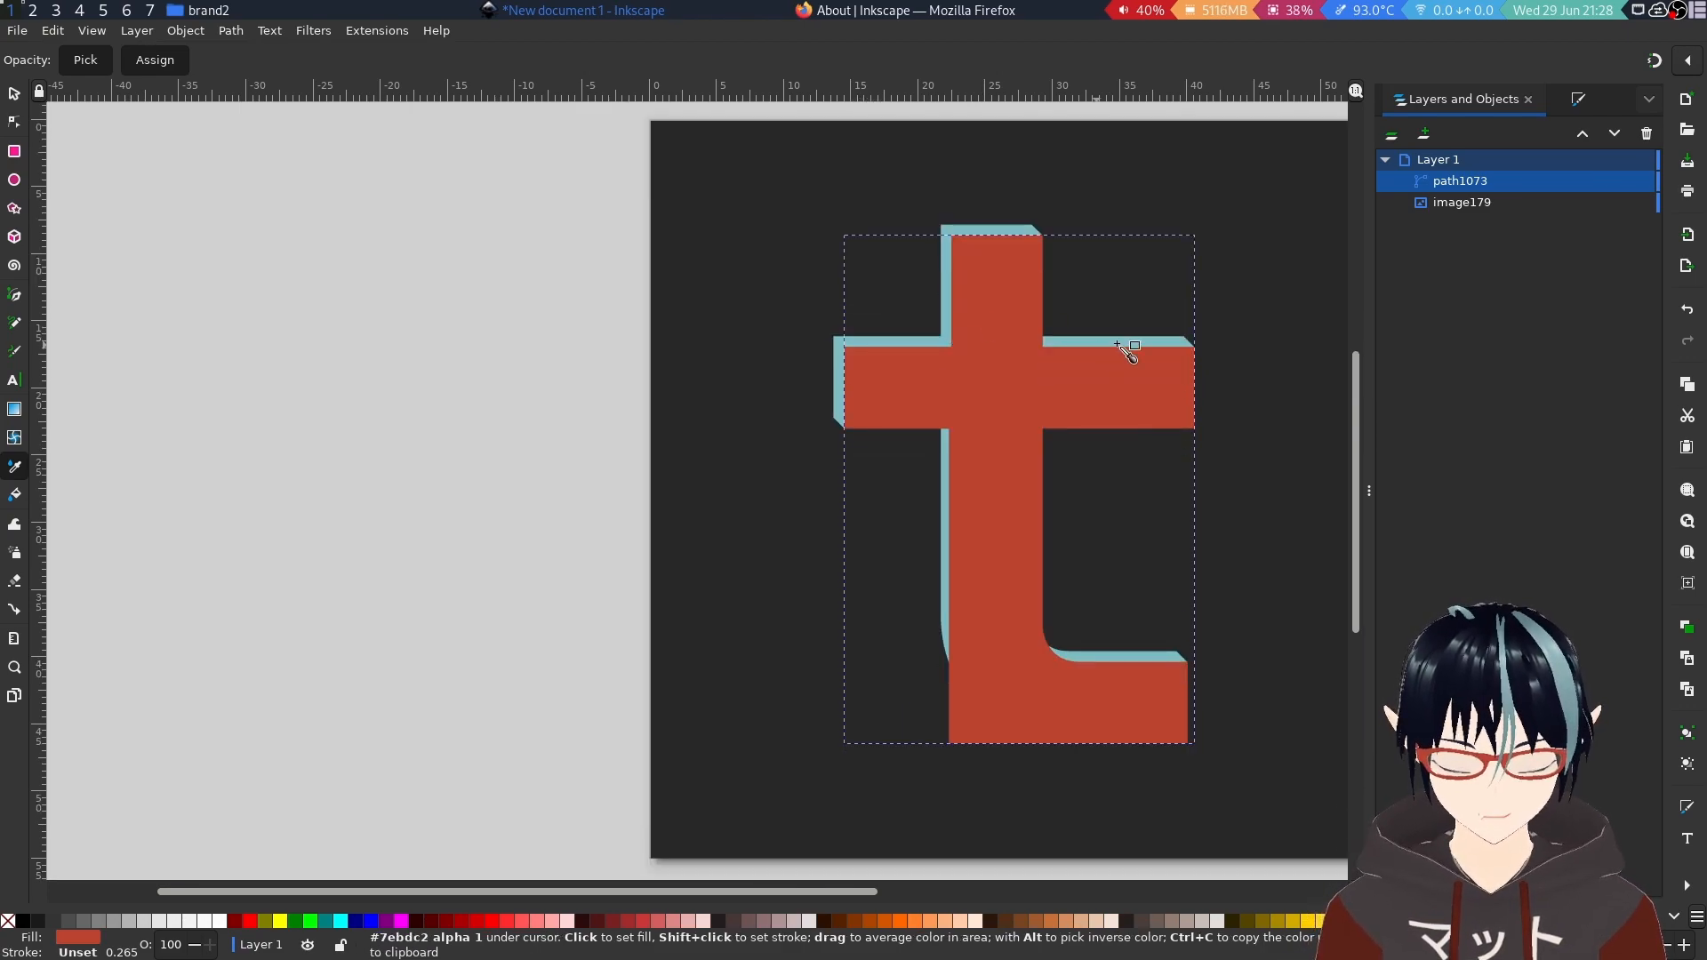
{"action": "scroll", "coordinate": [1117, 632], "scroll_direction": "down", "scroll_amount": 2}
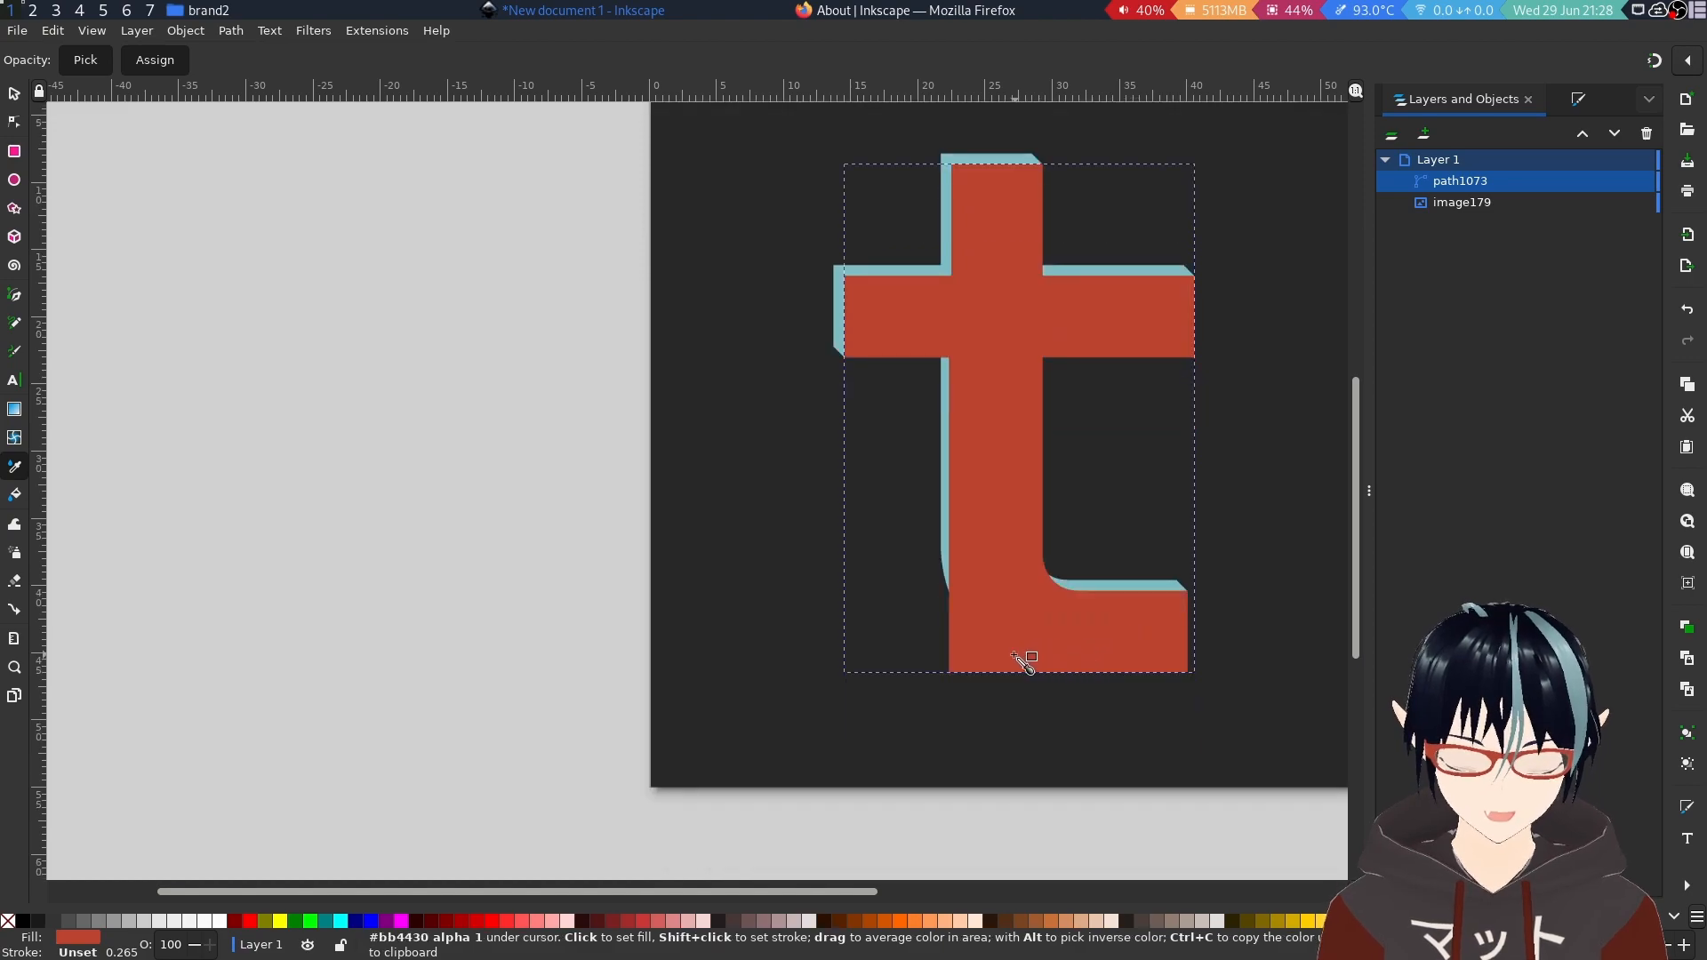
Select the traced t path and set its fill to bright green #00ff00 to contrast with the logo image.
{"action": "left_click", "coordinate": [1446, 205]}
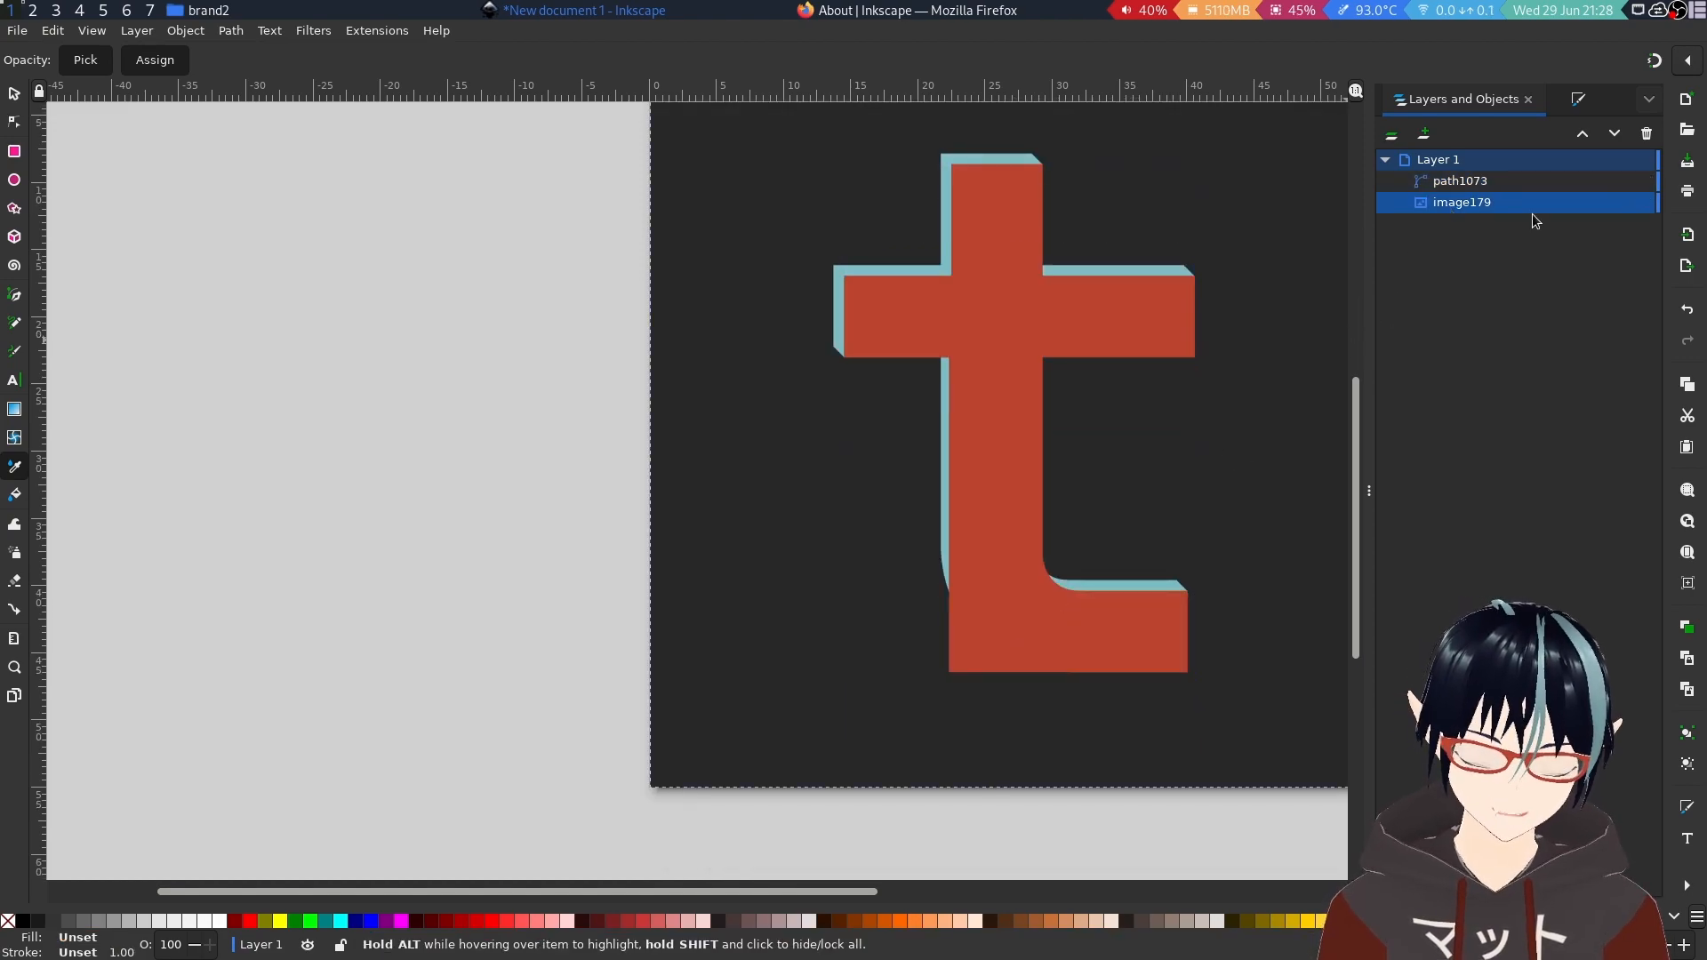
{"action": "left_click", "coordinate": [1563, 181]}
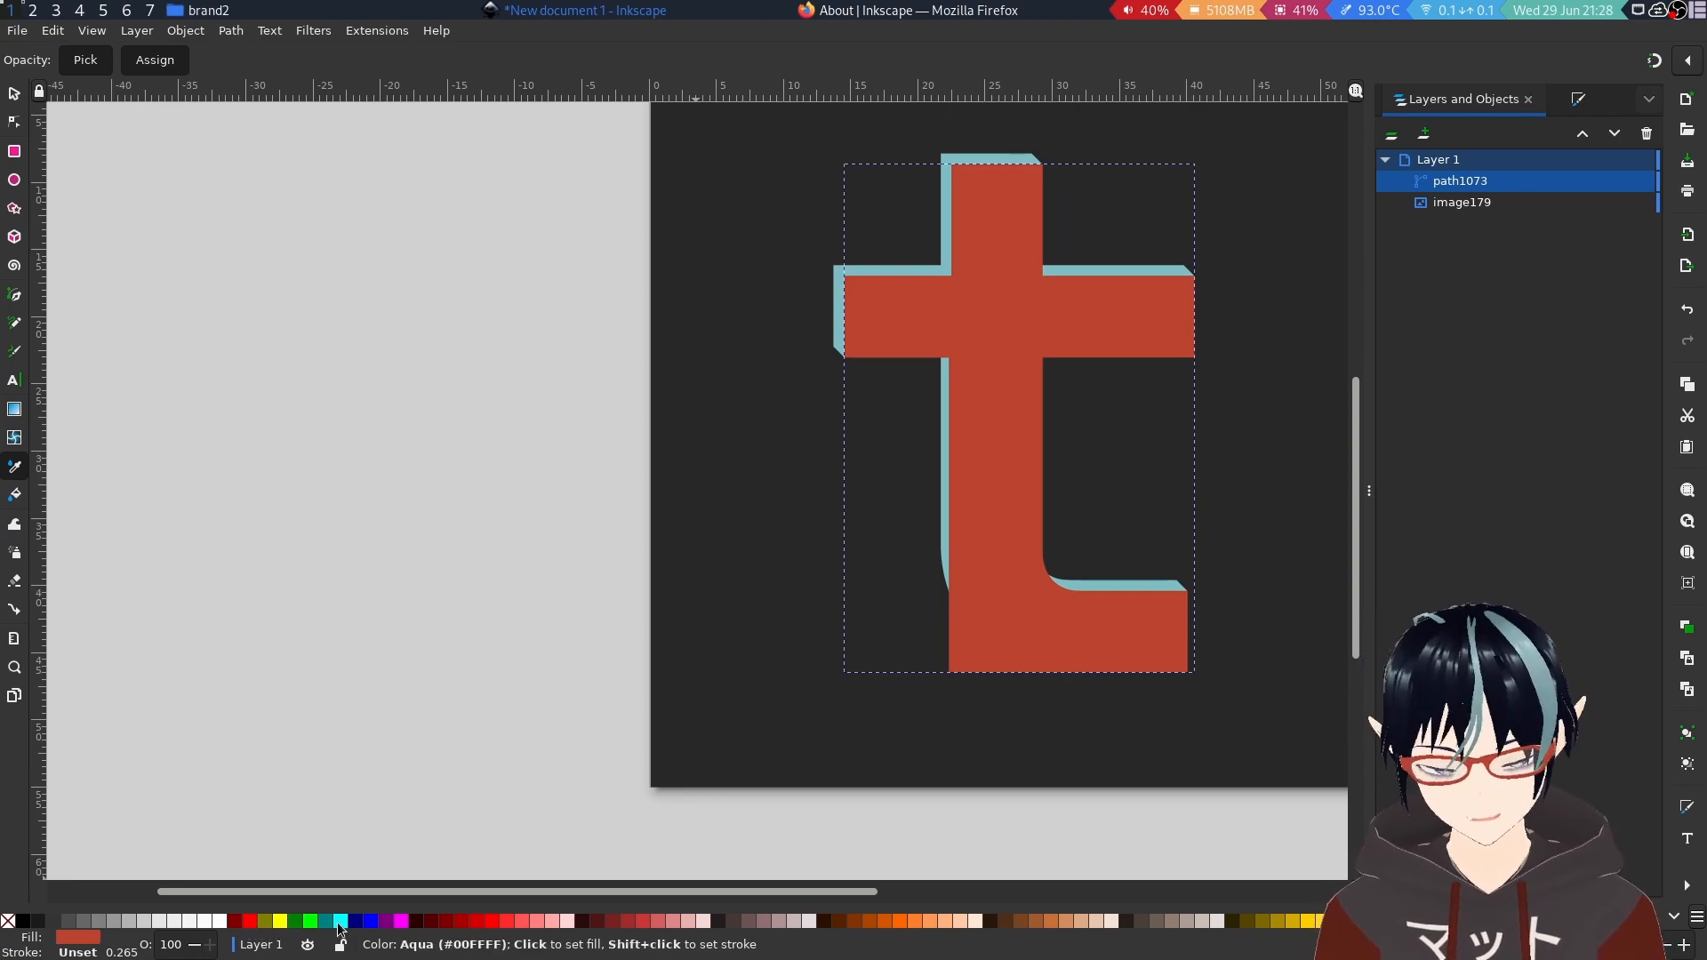
{"action": "left_click", "coordinate": [310, 922]}
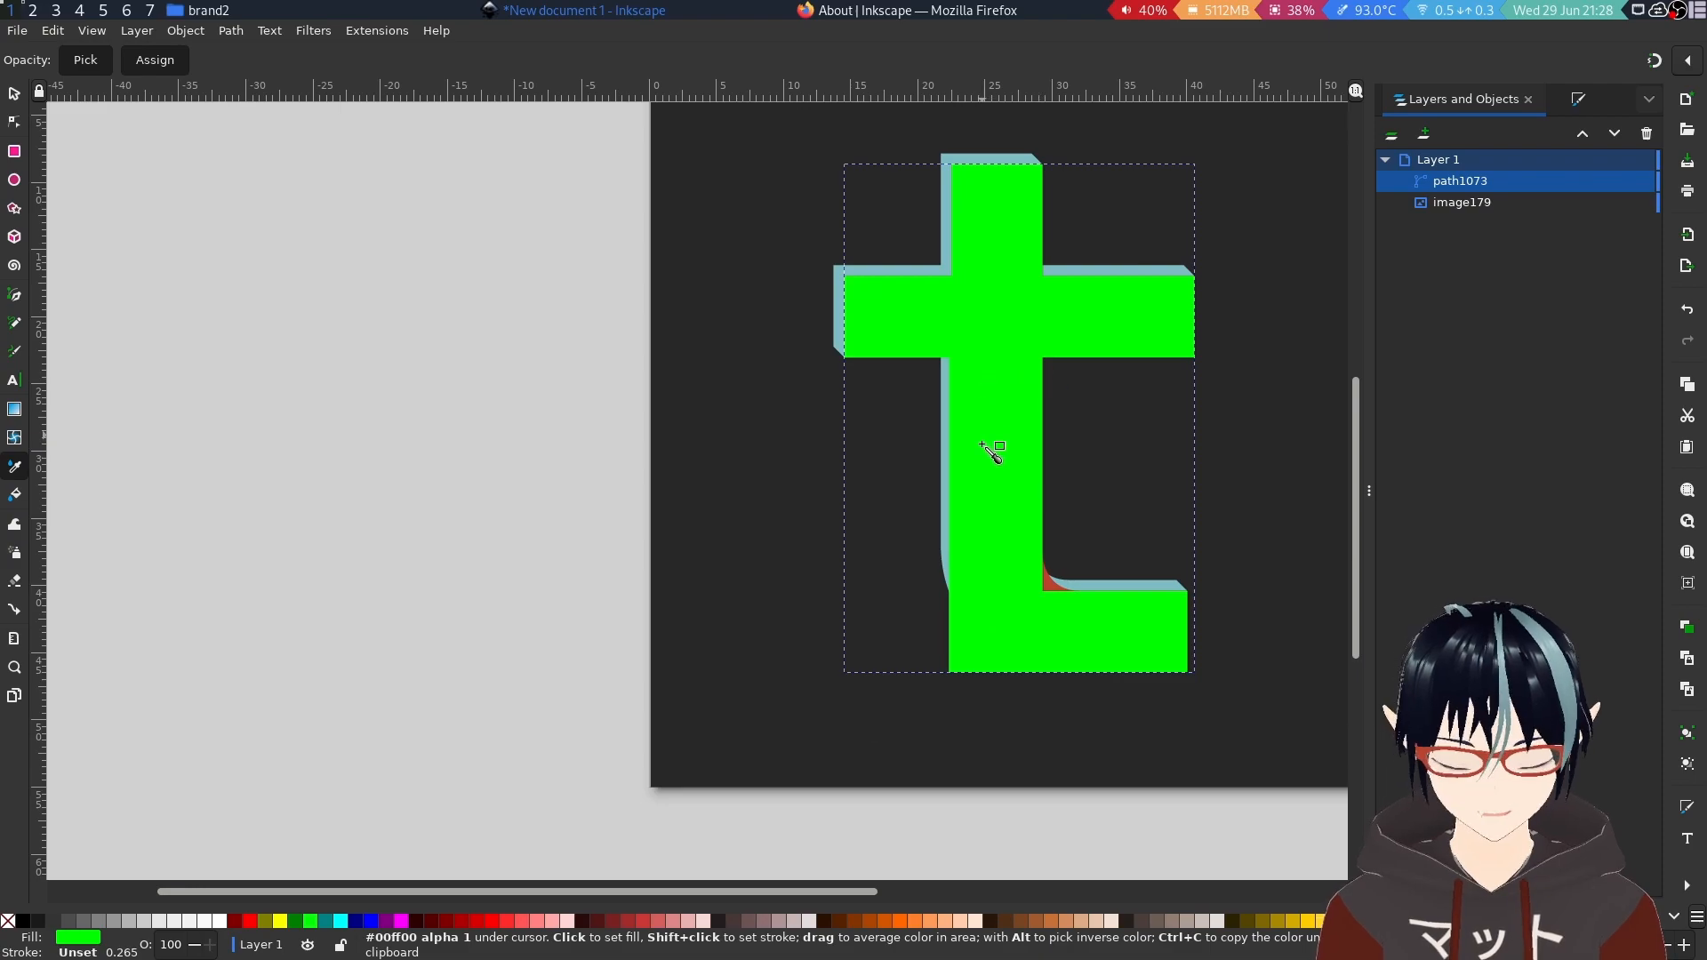
{"action": "scroll", "coordinate": [1011, 461], "scroll_direction": "up", "scroll_amount": 3}
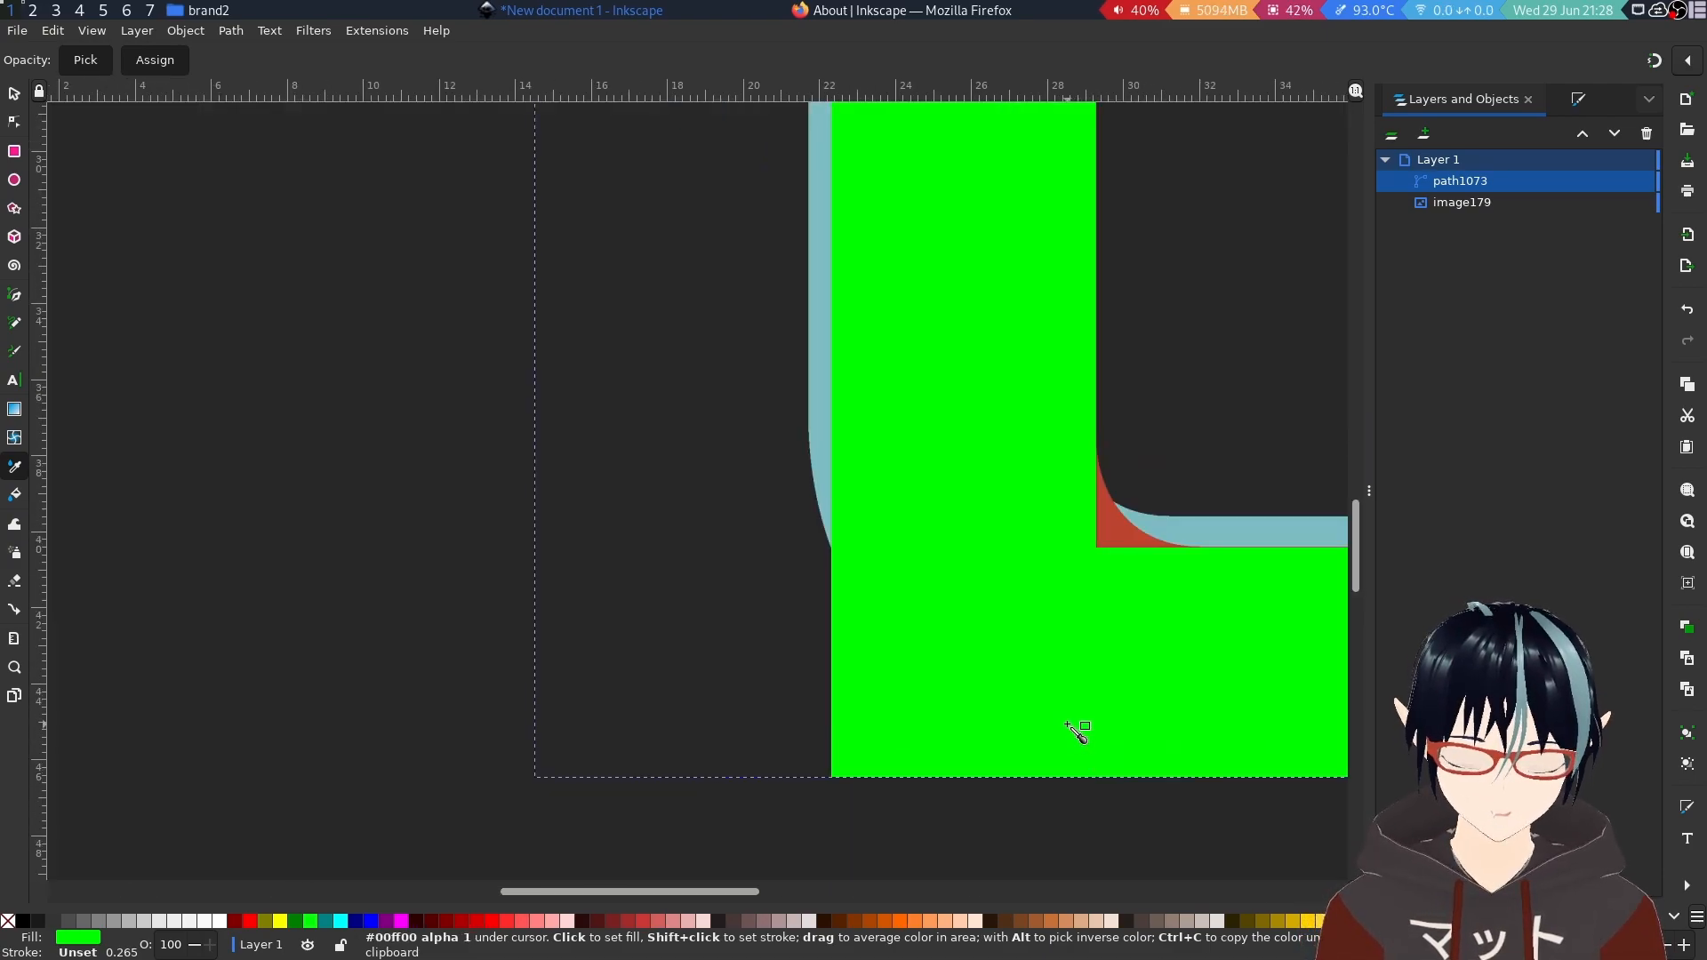
{"action": "scroll", "coordinate": [1111, 621], "scroll_direction": "up", "scroll_amount": 1}
Draw a small closed triangle with the Pen tool beside the t's stem, and delete it.
{"action": "key", "text": "b"}
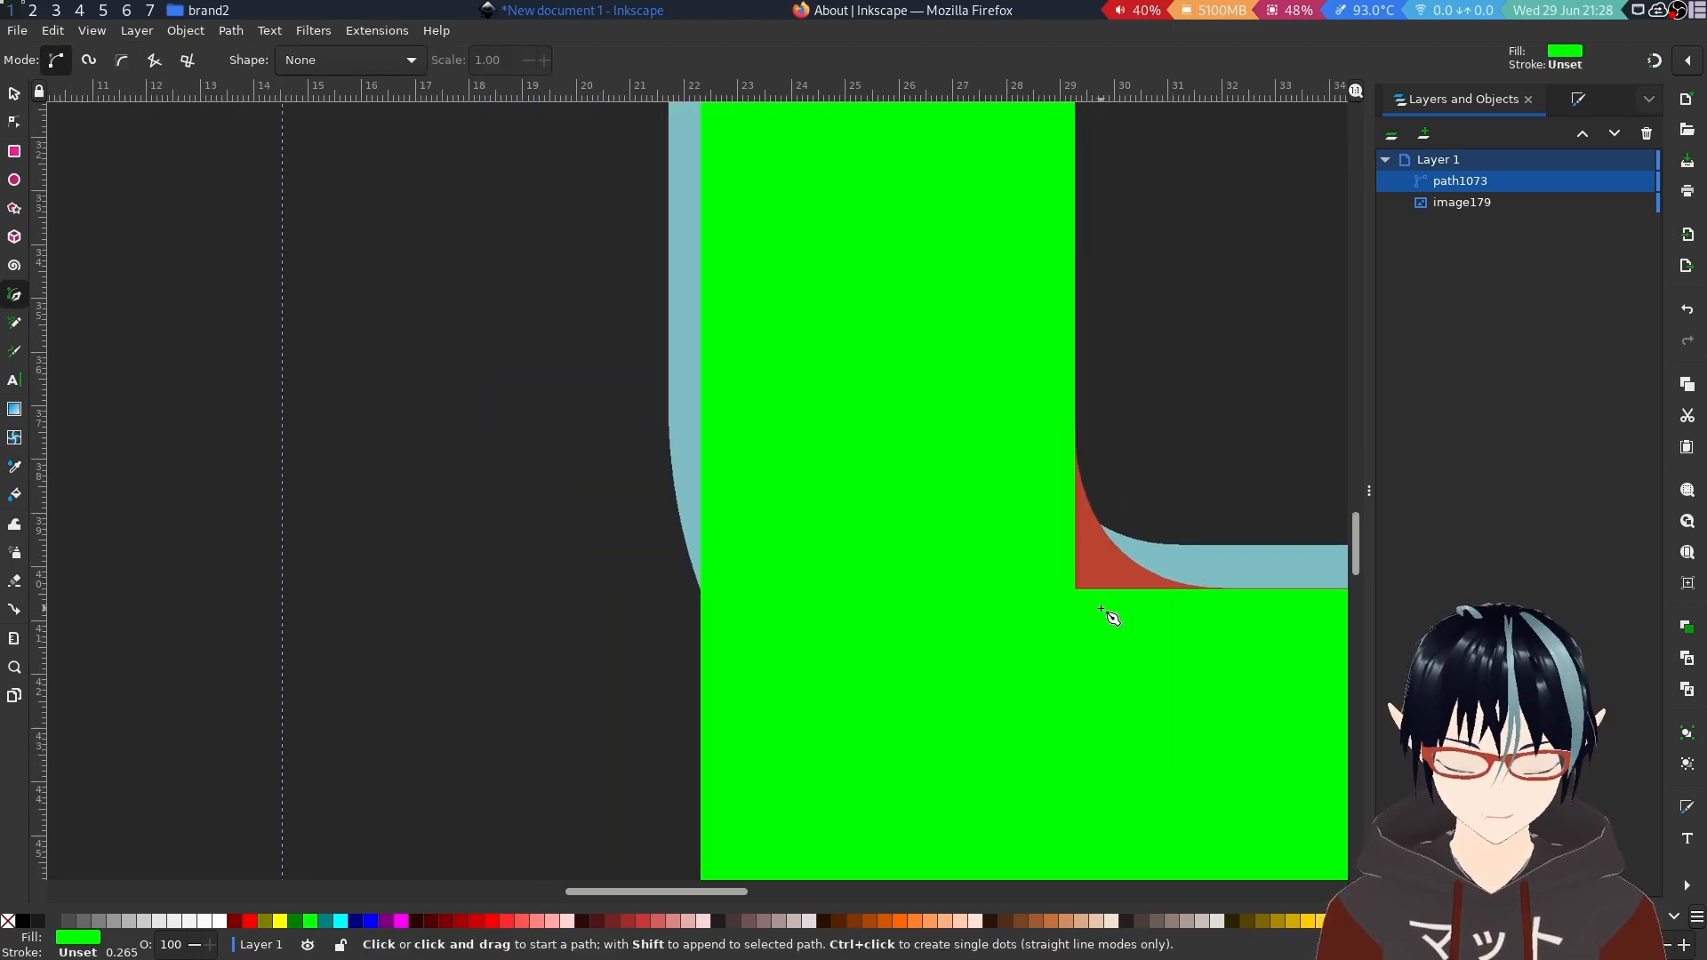
{"action": "scroll", "coordinate": [1111, 617], "scroll_direction": "down", "scroll_amount": 6}
{"action": "scroll", "coordinate": [1112, 618], "scroll_direction": "up", "scroll_amount": 2}
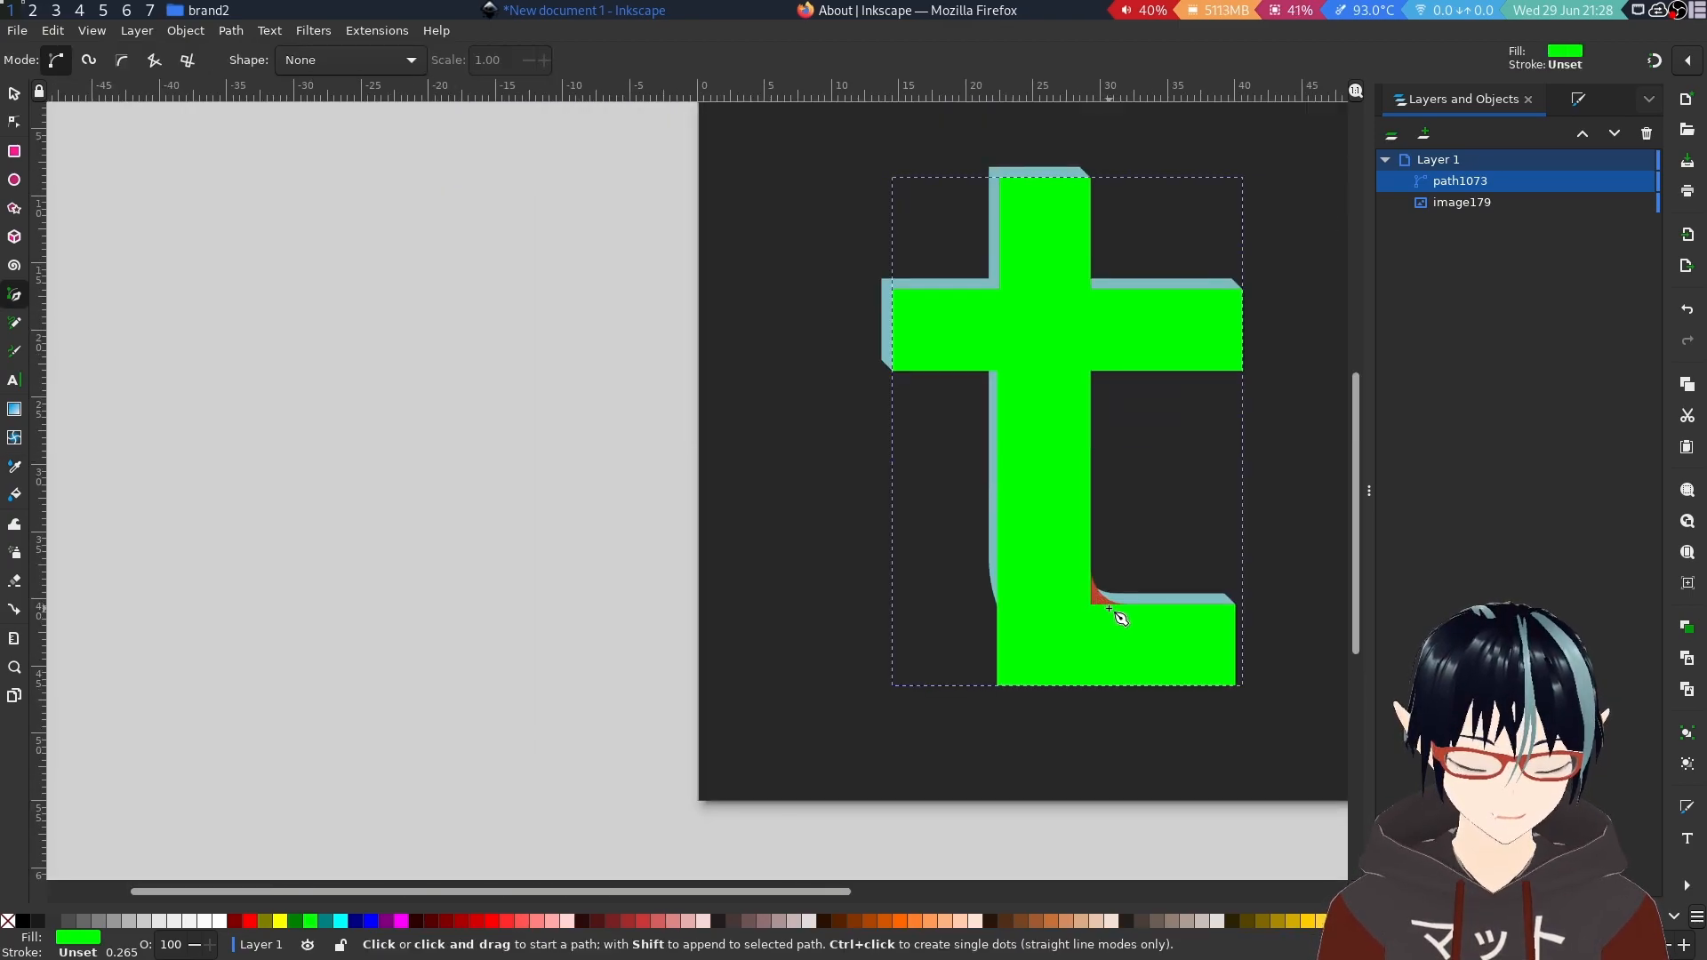
{"action": "left_click", "coordinate": [1052, 636]}
{"action": "key", "text": "Escape"}
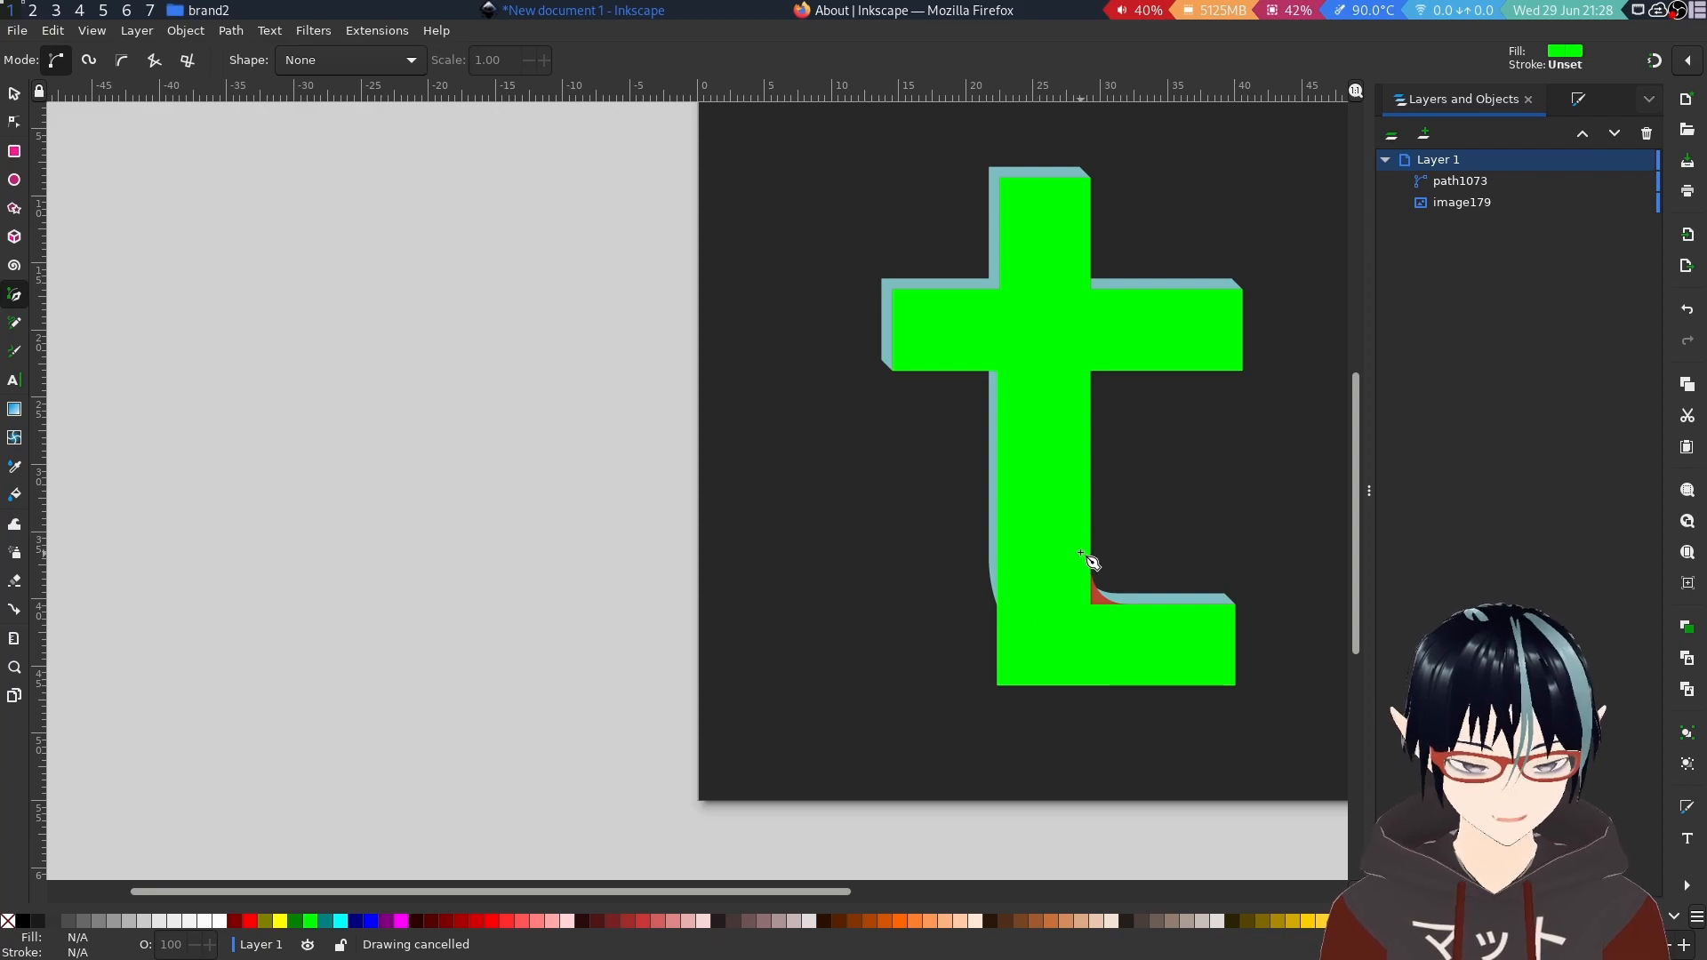
{"action": "left_click", "coordinate": [781, 457]}
{"action": "left_click", "coordinate": [839, 598]}
{"action": "left_click", "coordinate": [882, 457]}
{"action": "left_click", "coordinate": [783, 457]}
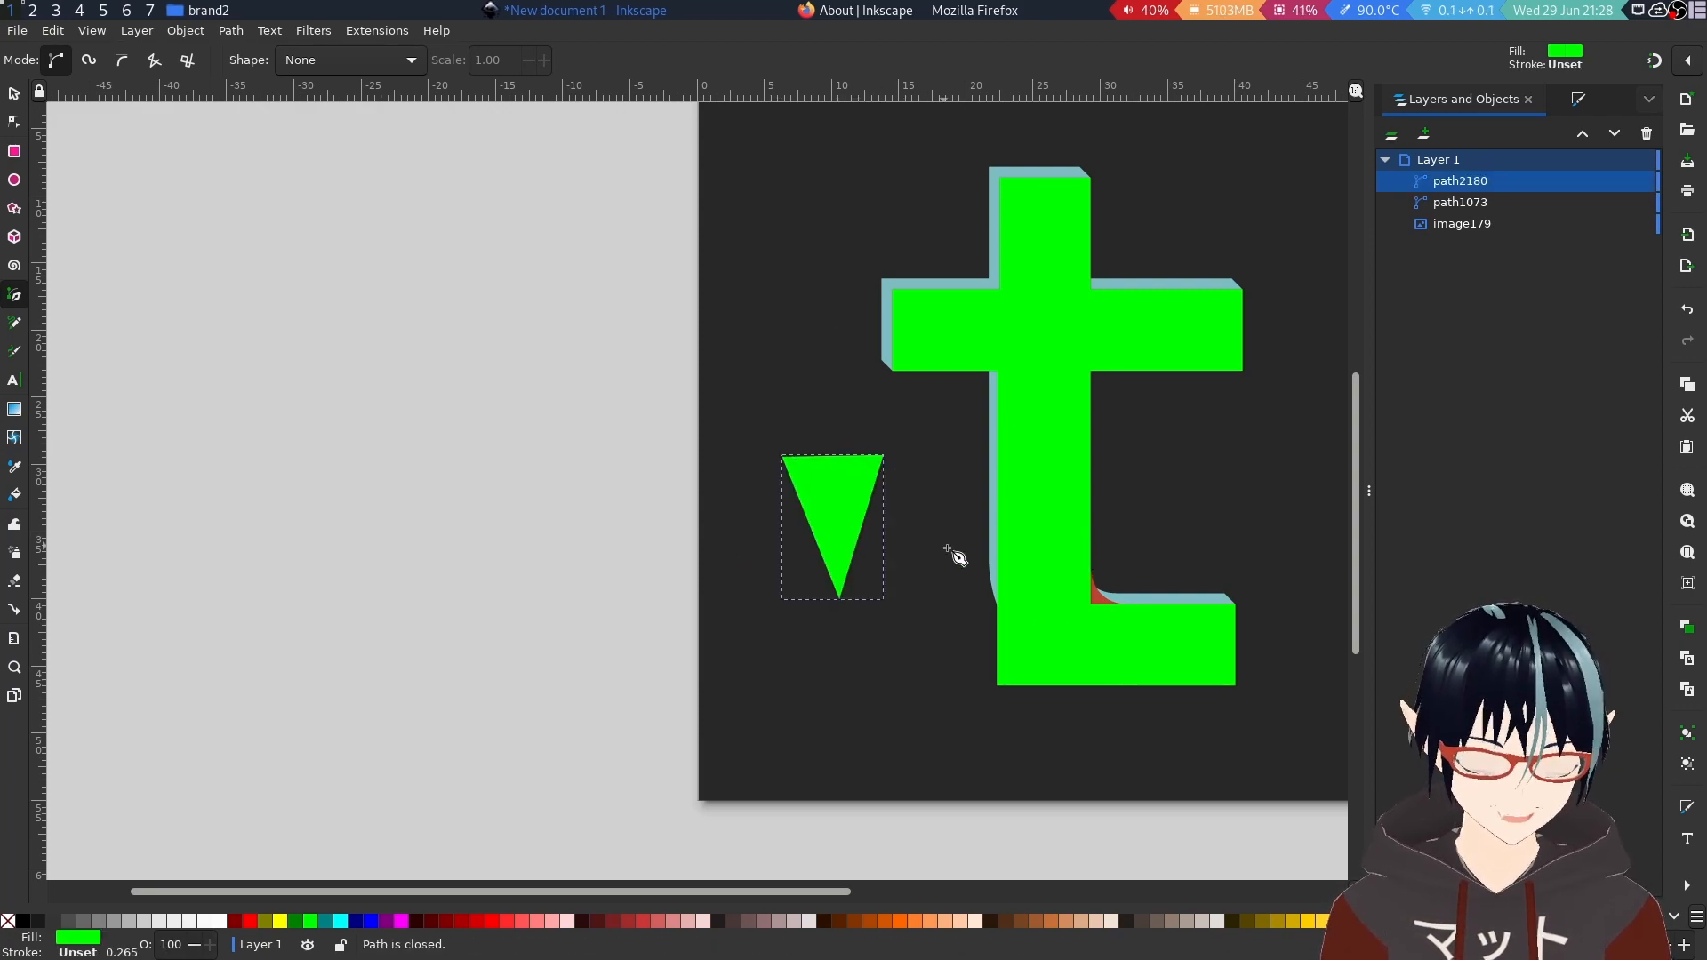
{"action": "key", "text": "Delete"}
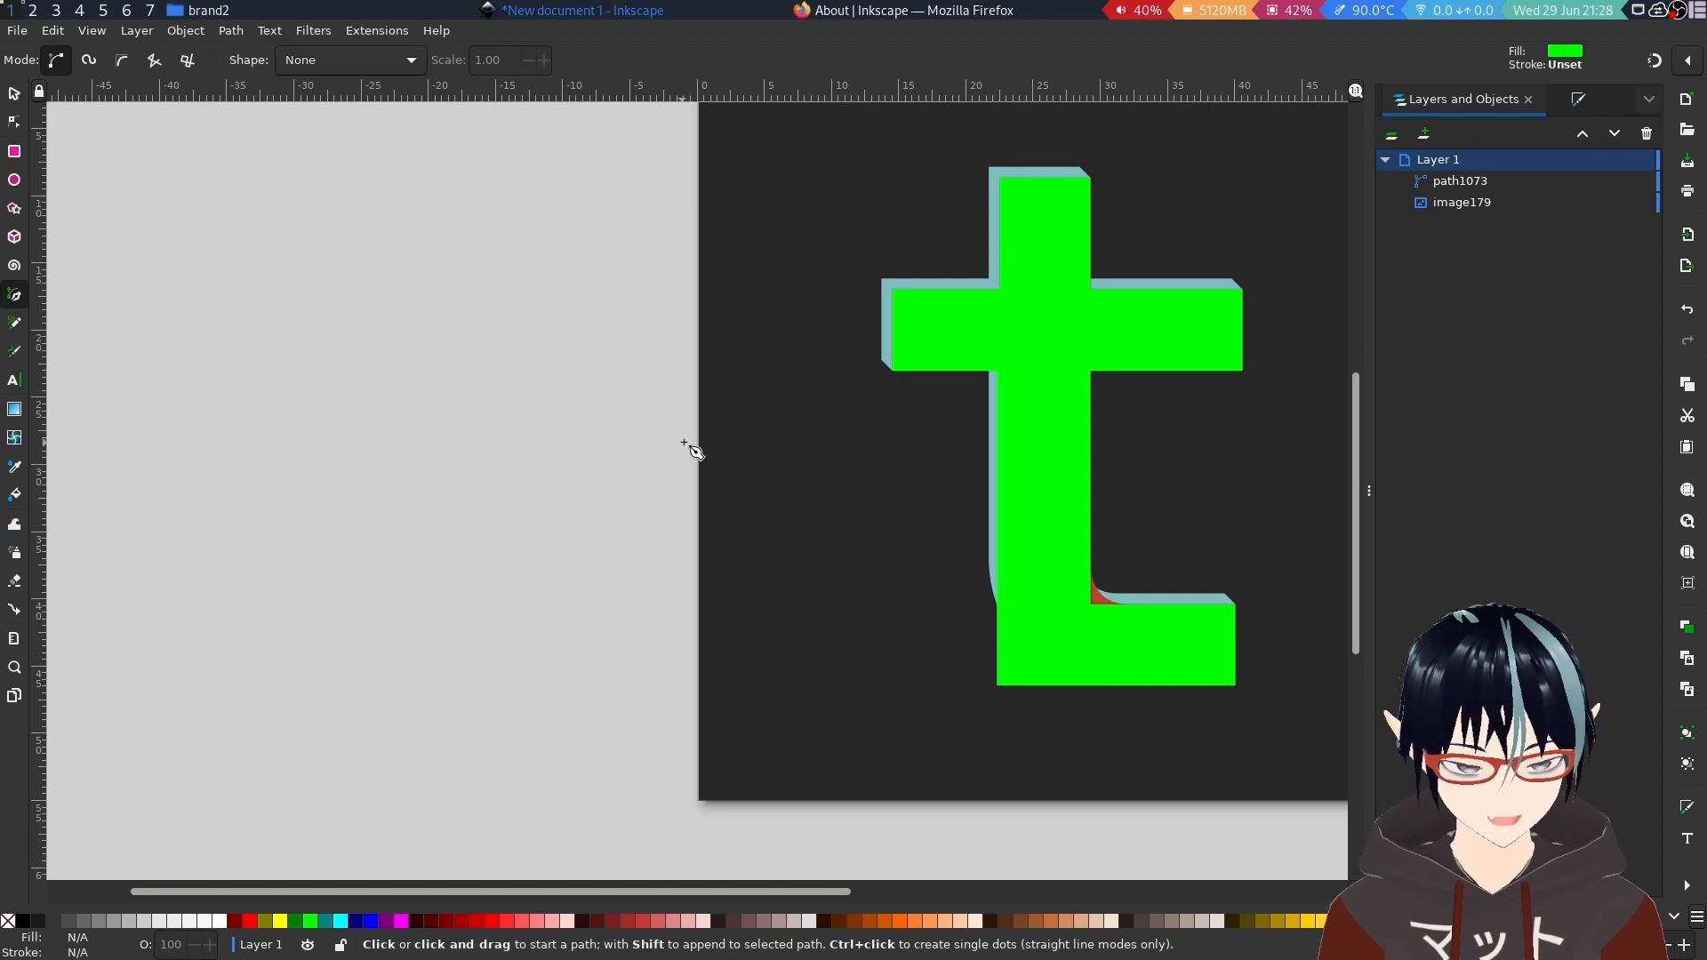
Edit the t path by nodes and delete the extra node just below the crossbar's upper-left corner.
{"action": "key", "text": "n"}
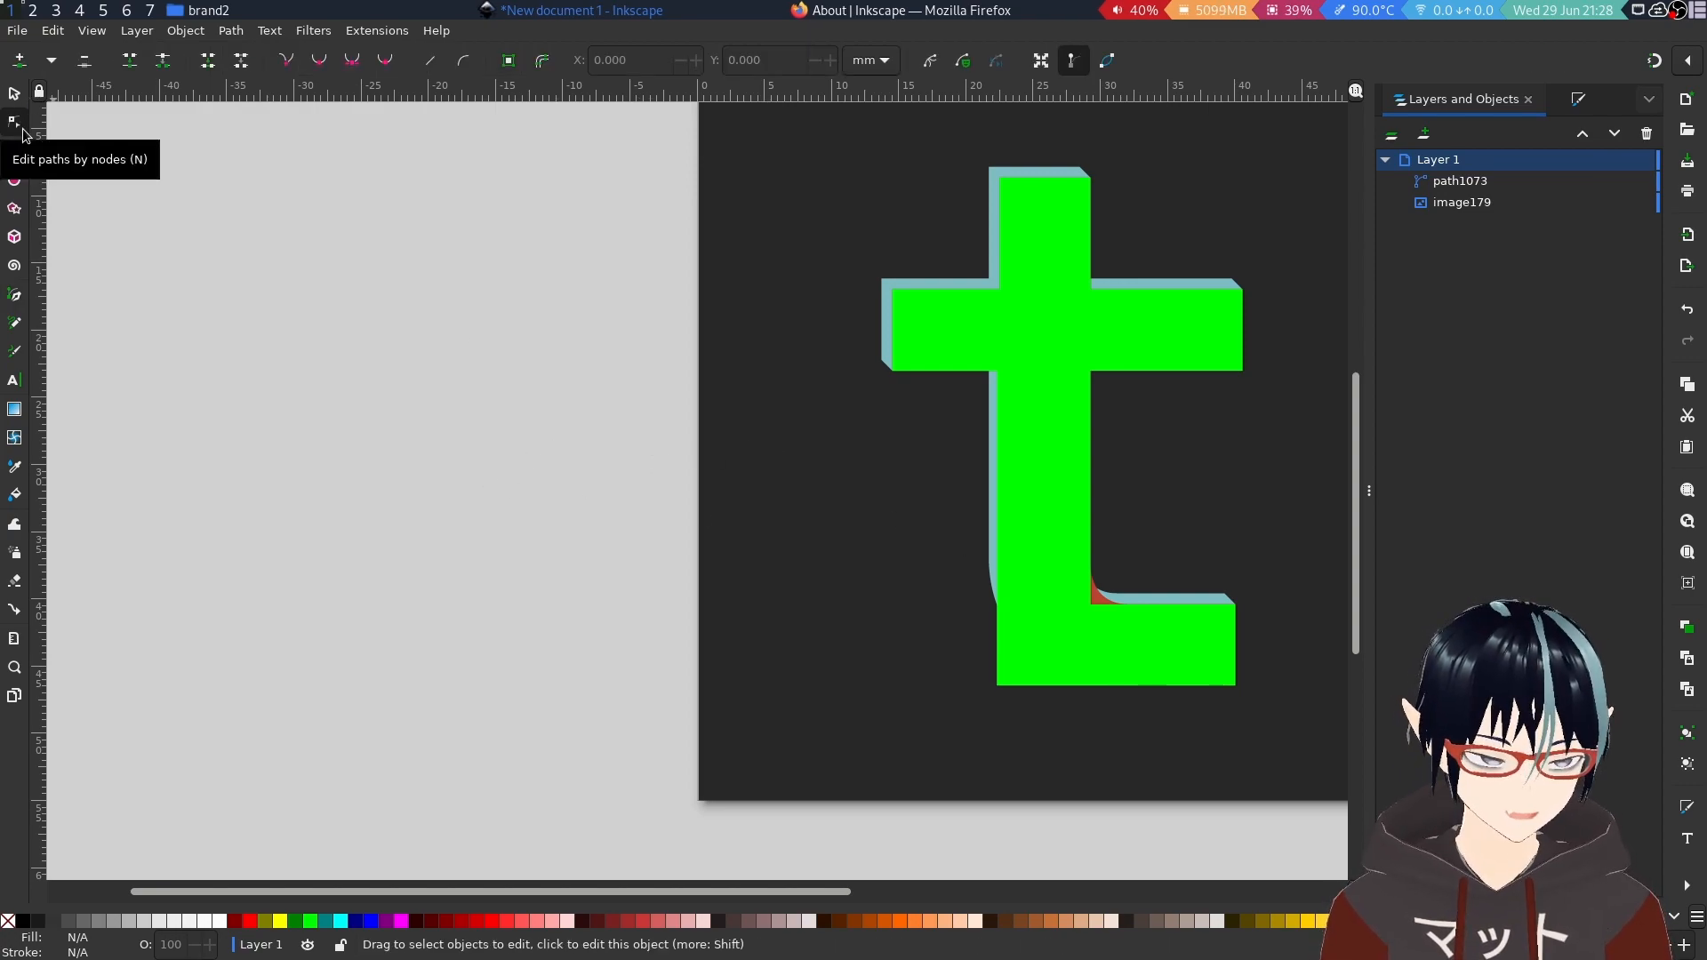
{"action": "left_click", "coordinate": [1113, 620]}
{"action": "scroll", "coordinate": [1114, 621], "scroll_direction": "up", "scroll_amount": 2}
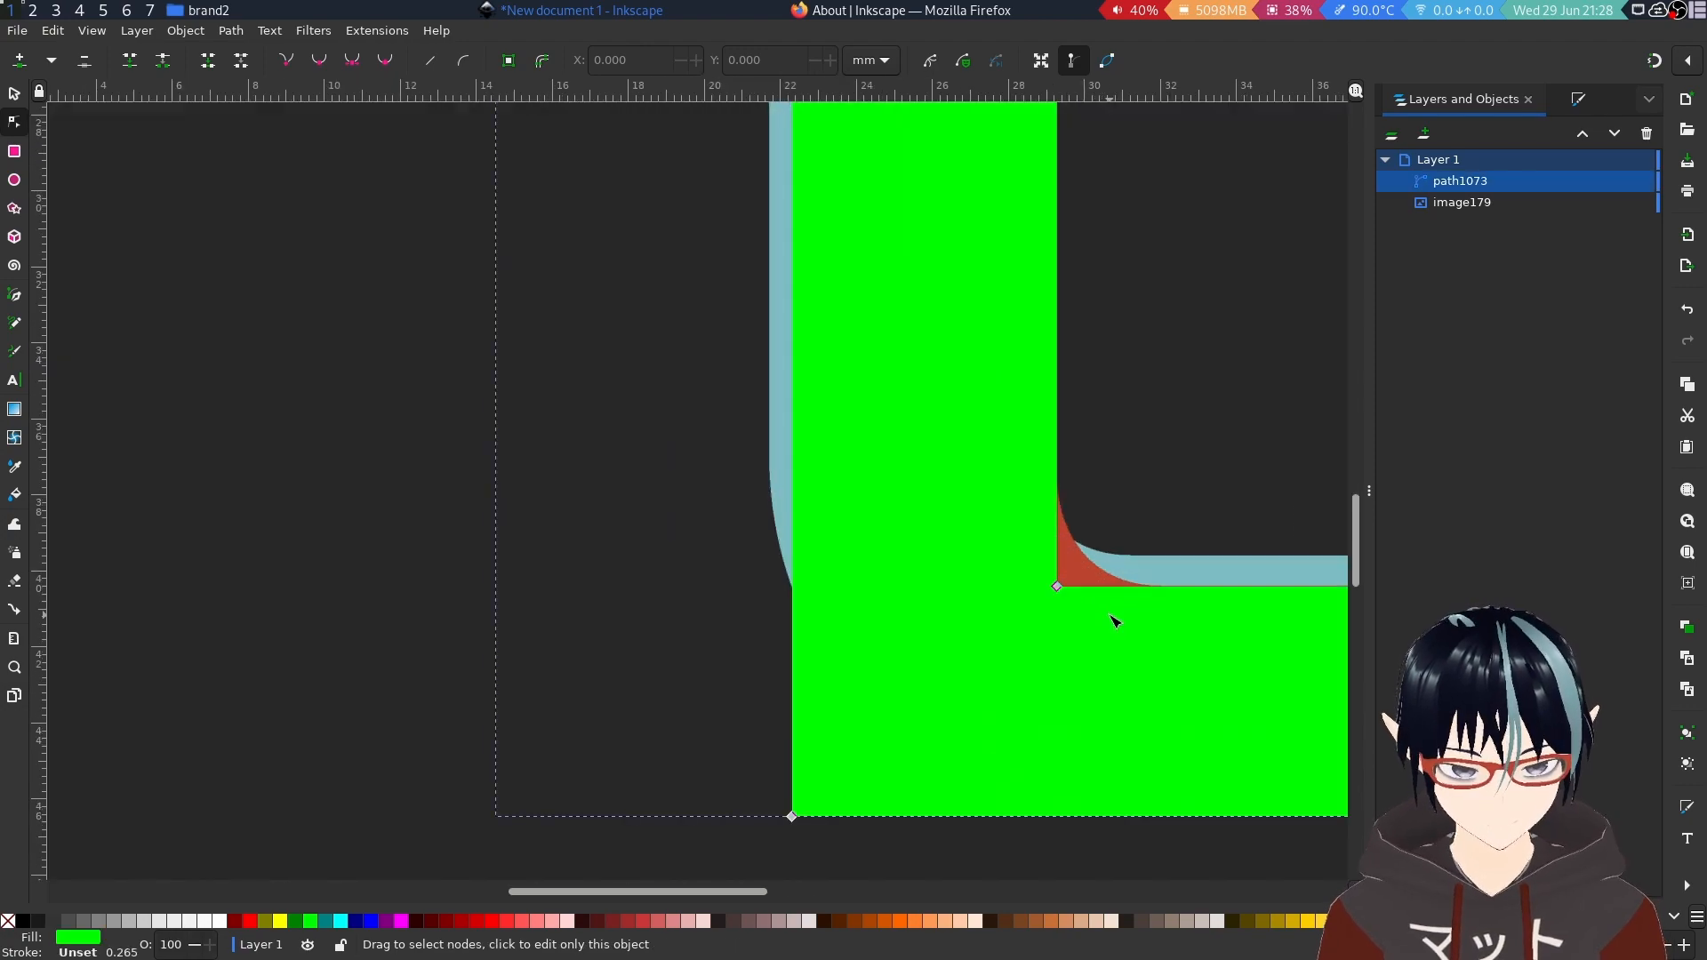
{"action": "scroll", "coordinate": [1106, 612], "scroll_direction": "down", "scroll_amount": 5}
{"action": "scroll", "coordinate": [1097, 484], "scroll_direction": "up", "scroll_amount": 2}
{"action": "scroll", "coordinate": [1093, 478], "scroll_direction": "up", "scroll_amount": 5}
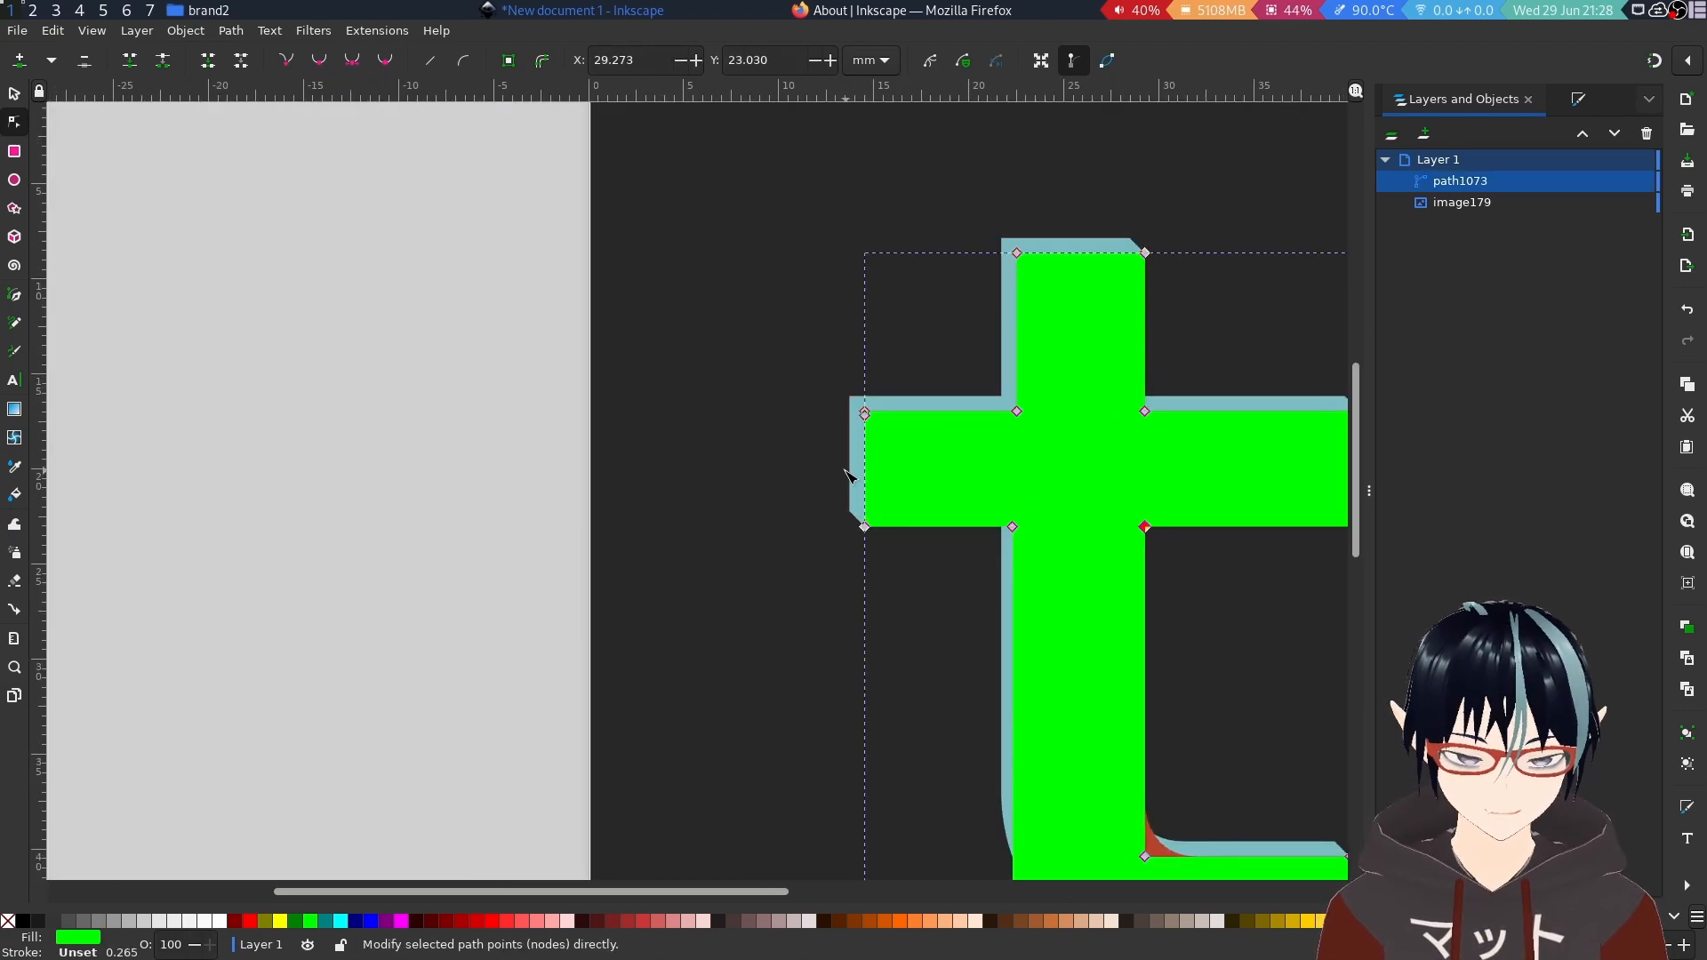
{"action": "scroll", "coordinate": [974, 324], "scroll_direction": "up", "scroll_amount": 2}
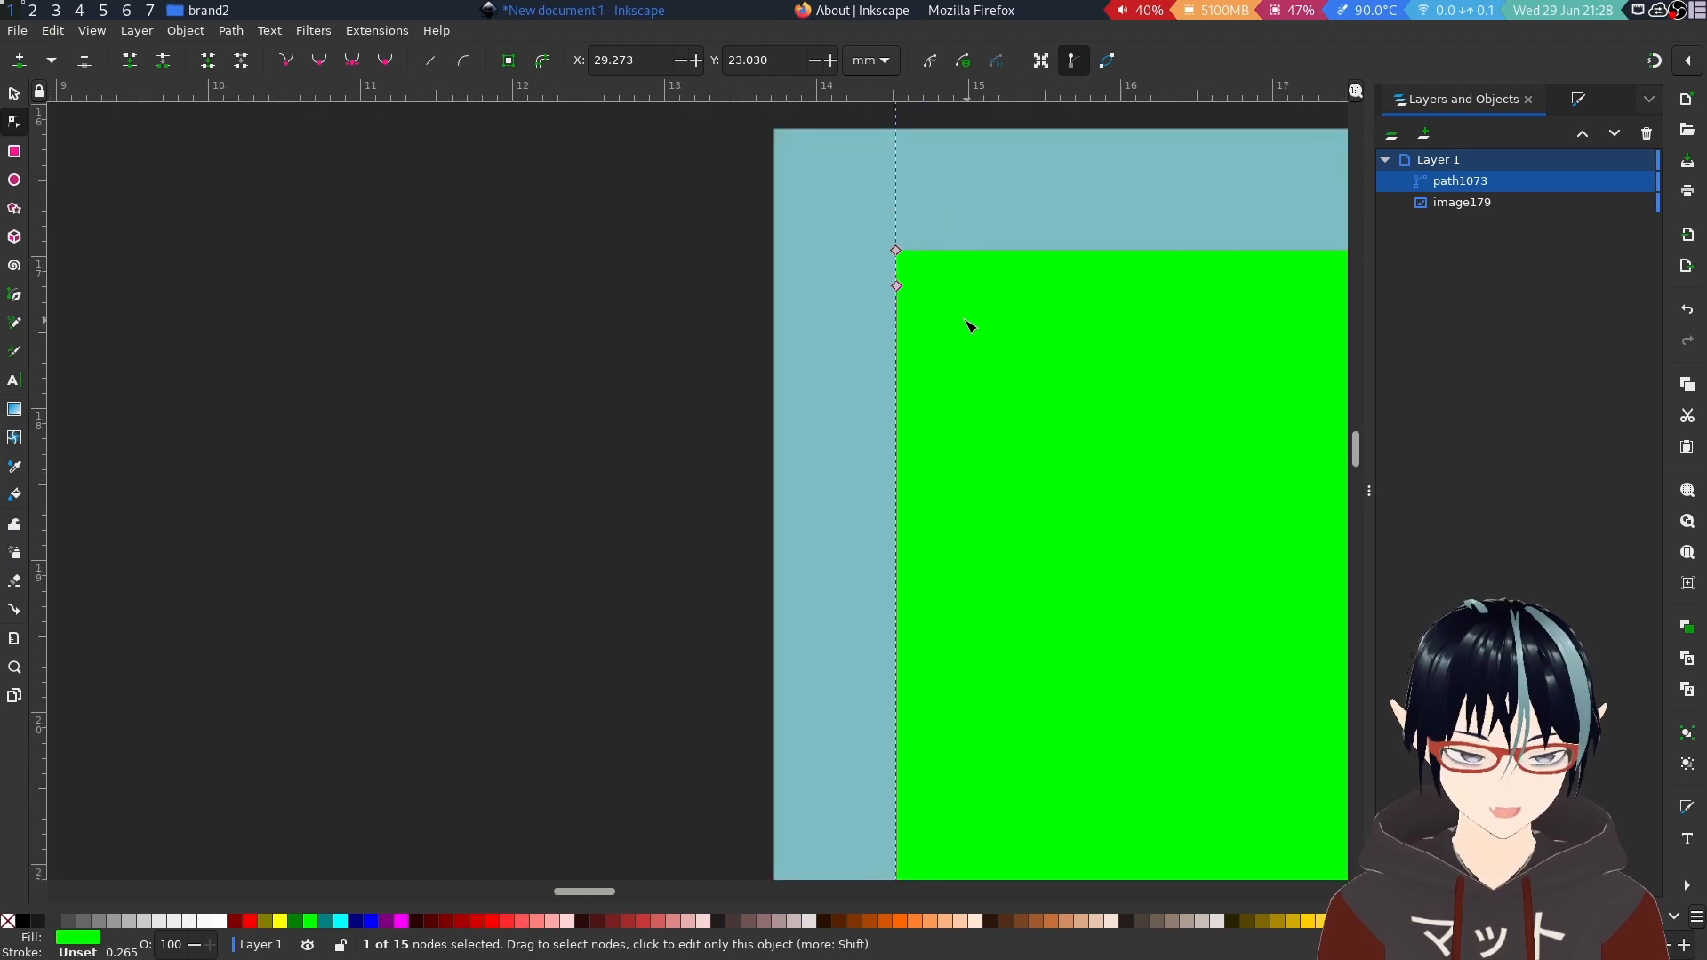
{"action": "left_click", "coordinate": [896, 286]}
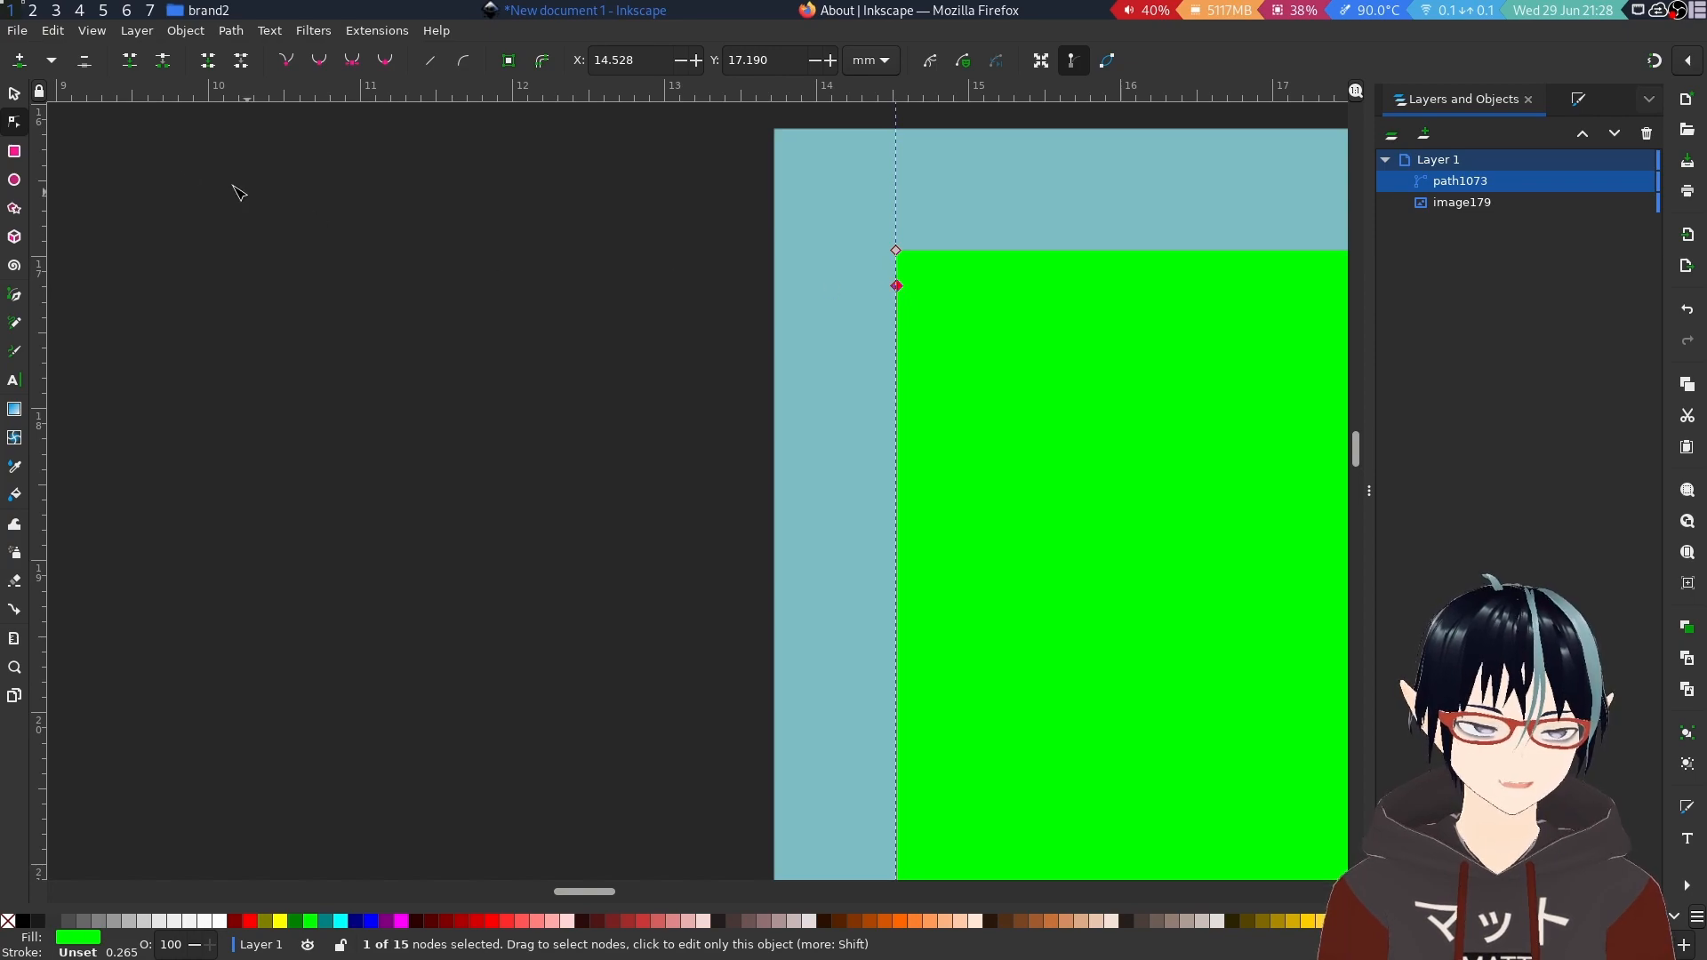
{"action": "left_click", "coordinate": [85, 70]}
Move the handle of the crossbar's upper-left corner node outward by about 0.04 mm to straighten the left edge.
{"action": "scroll", "coordinate": [969, 556], "scroll_direction": "up", "scroll_amount": 1}
{"action": "scroll", "coordinate": [969, 557], "scroll_direction": "down", "scroll_amount": 3}
{"action": "scroll", "coordinate": [967, 558], "scroll_direction": "up", "scroll_amount": 4}
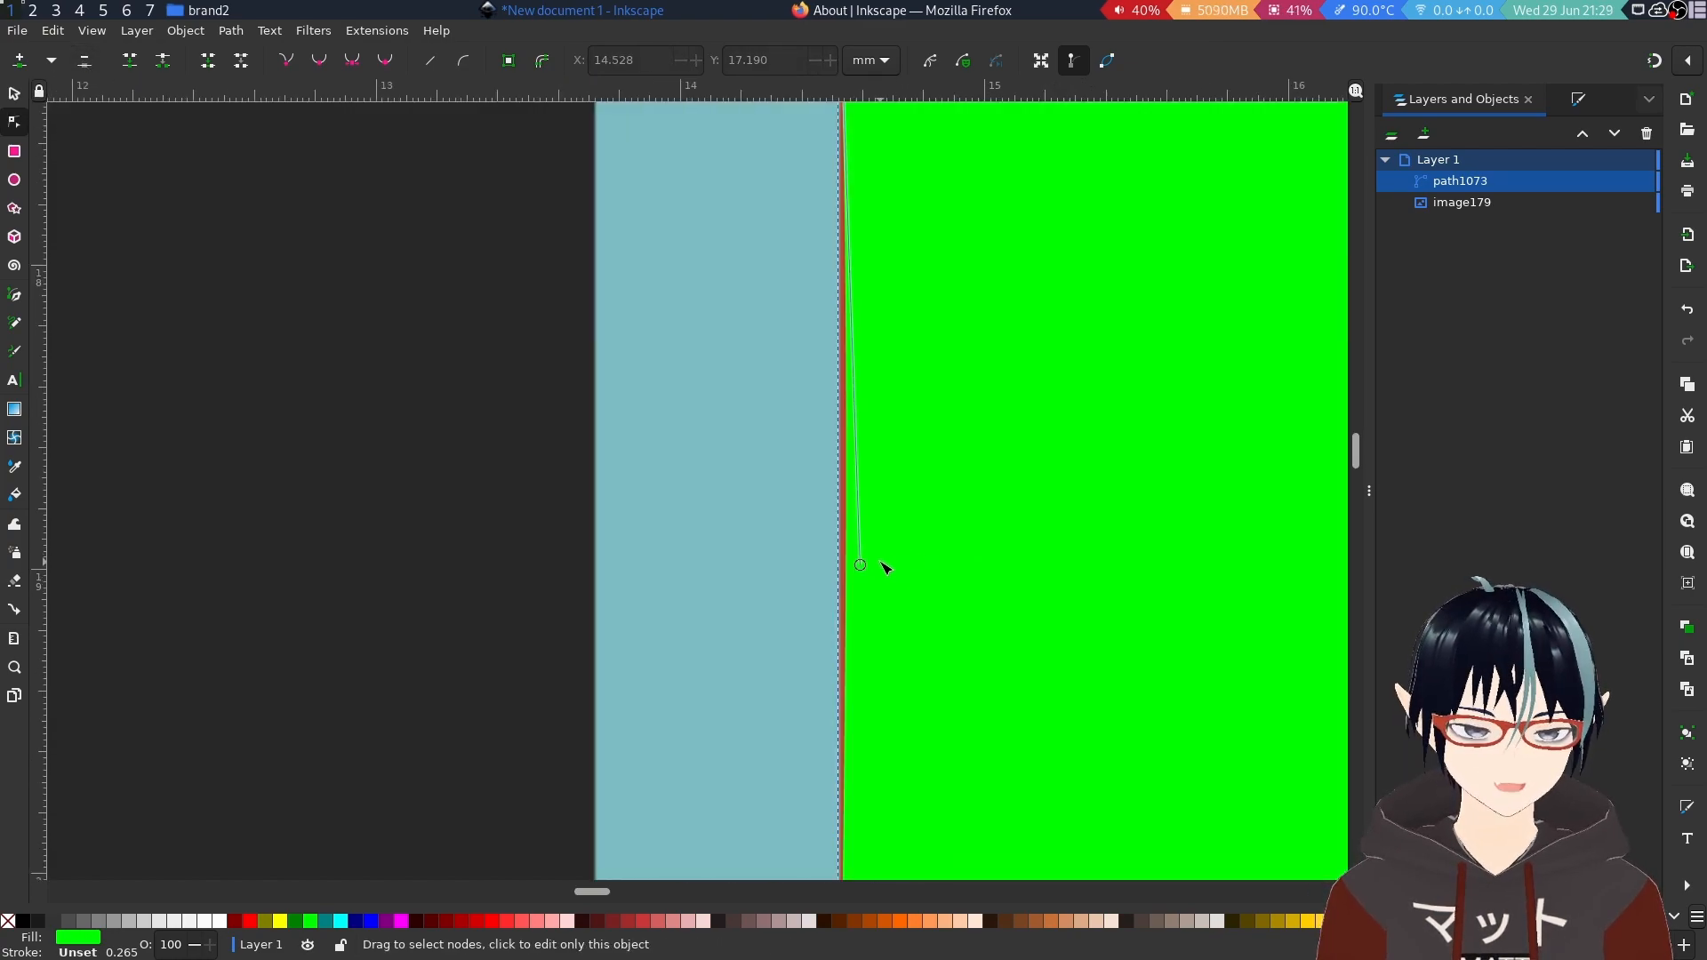
{"action": "scroll", "coordinate": [855, 457], "scroll_direction": "down", "scroll_amount": 4}
{"action": "left_click", "coordinate": [839, 322]}
{"action": "scroll", "coordinate": [823, 293], "scroll_direction": "up", "scroll_amount": 5}
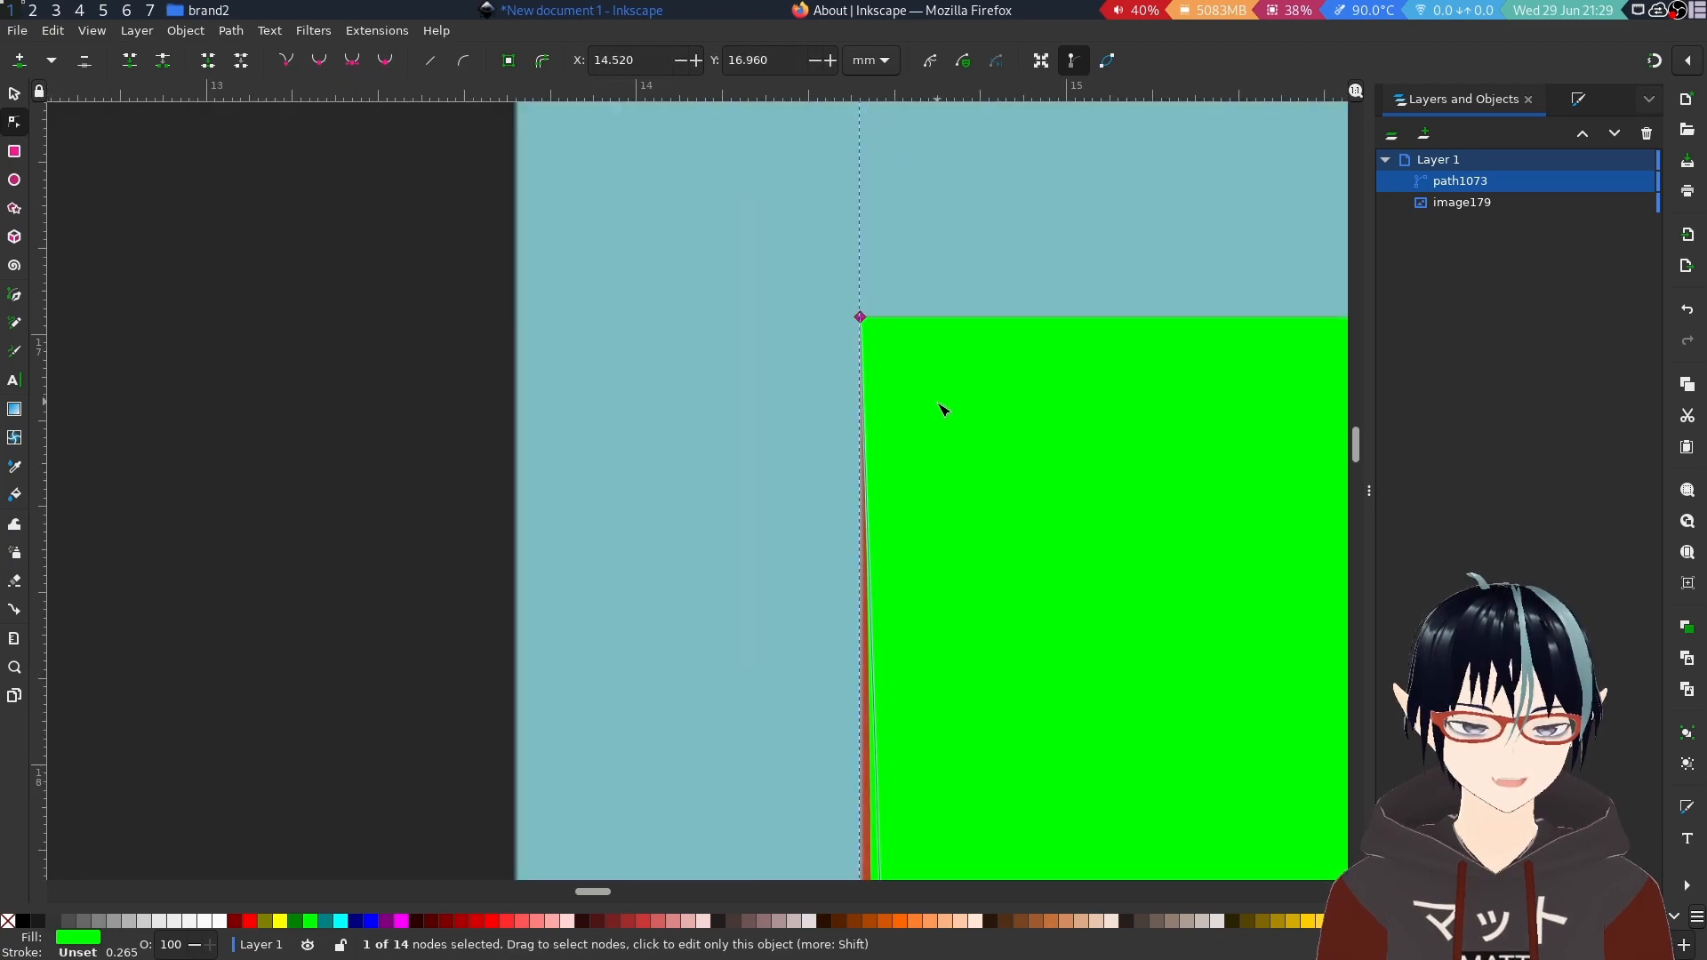
{"action": "scroll", "coordinate": [915, 675], "scroll_direction": "down", "scroll_amount": 7}
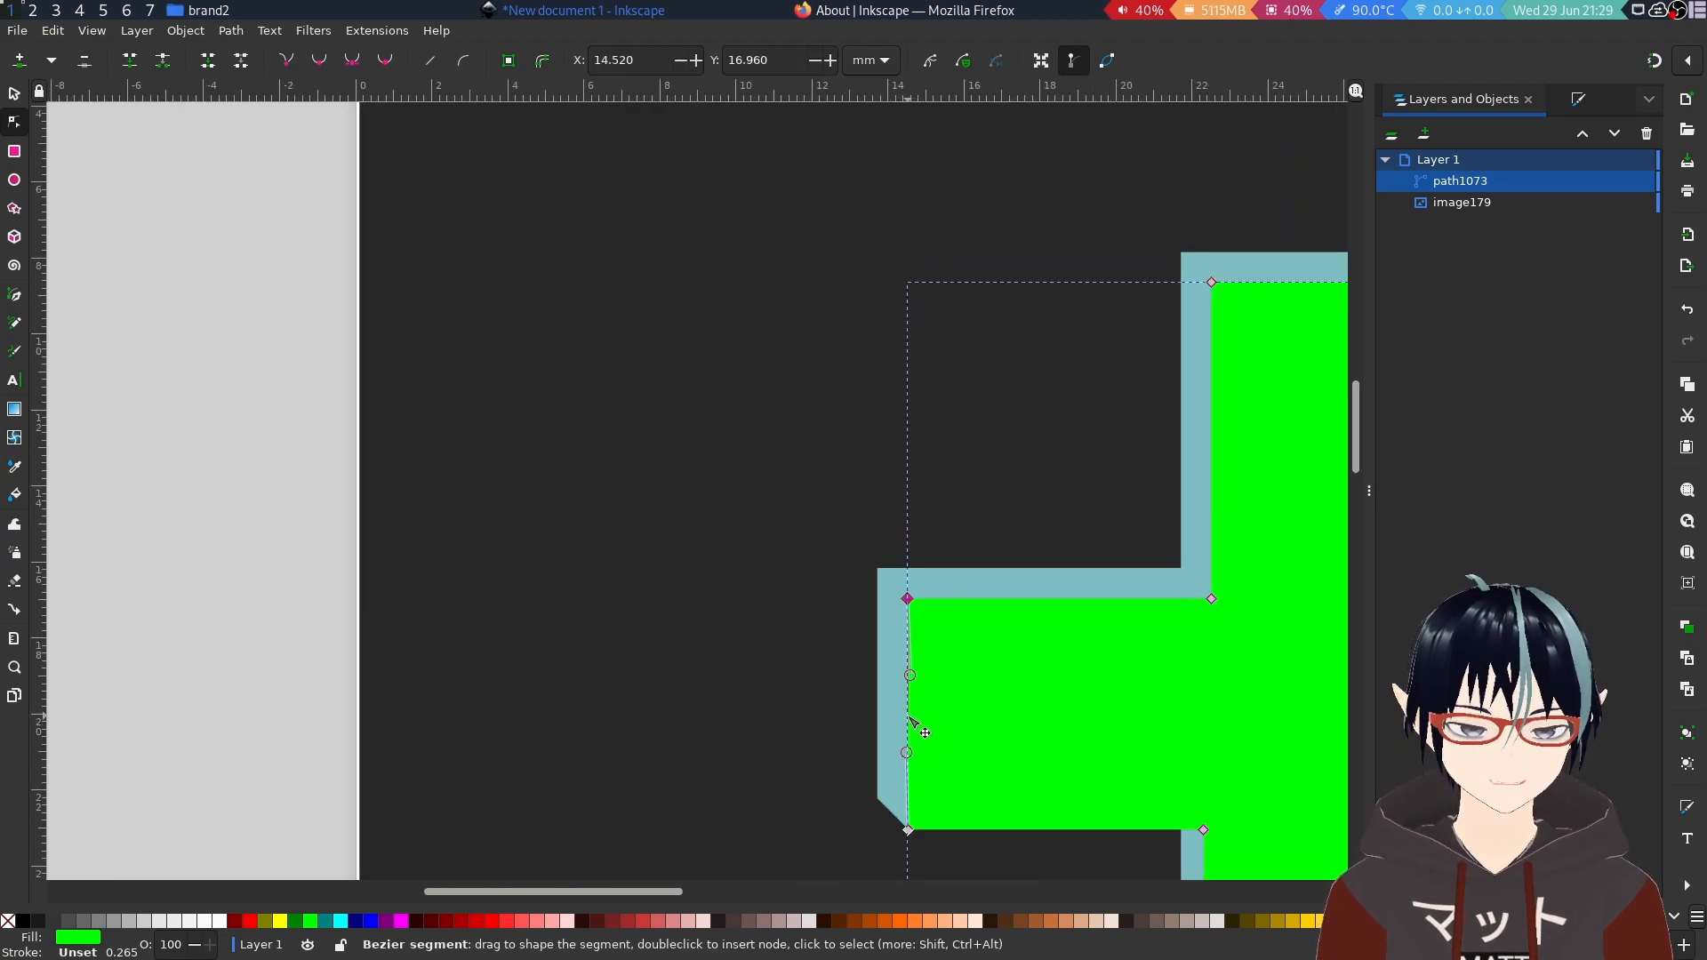
{"action": "scroll", "coordinate": [915, 713], "scroll_direction": "up", "scroll_amount": 5}
{"action": "scroll", "coordinate": [915, 710], "scroll_direction": "up", "scroll_amount": 3}
{"action": "scroll", "coordinate": [976, 378], "scroll_direction": "down", "scroll_amount": 3}
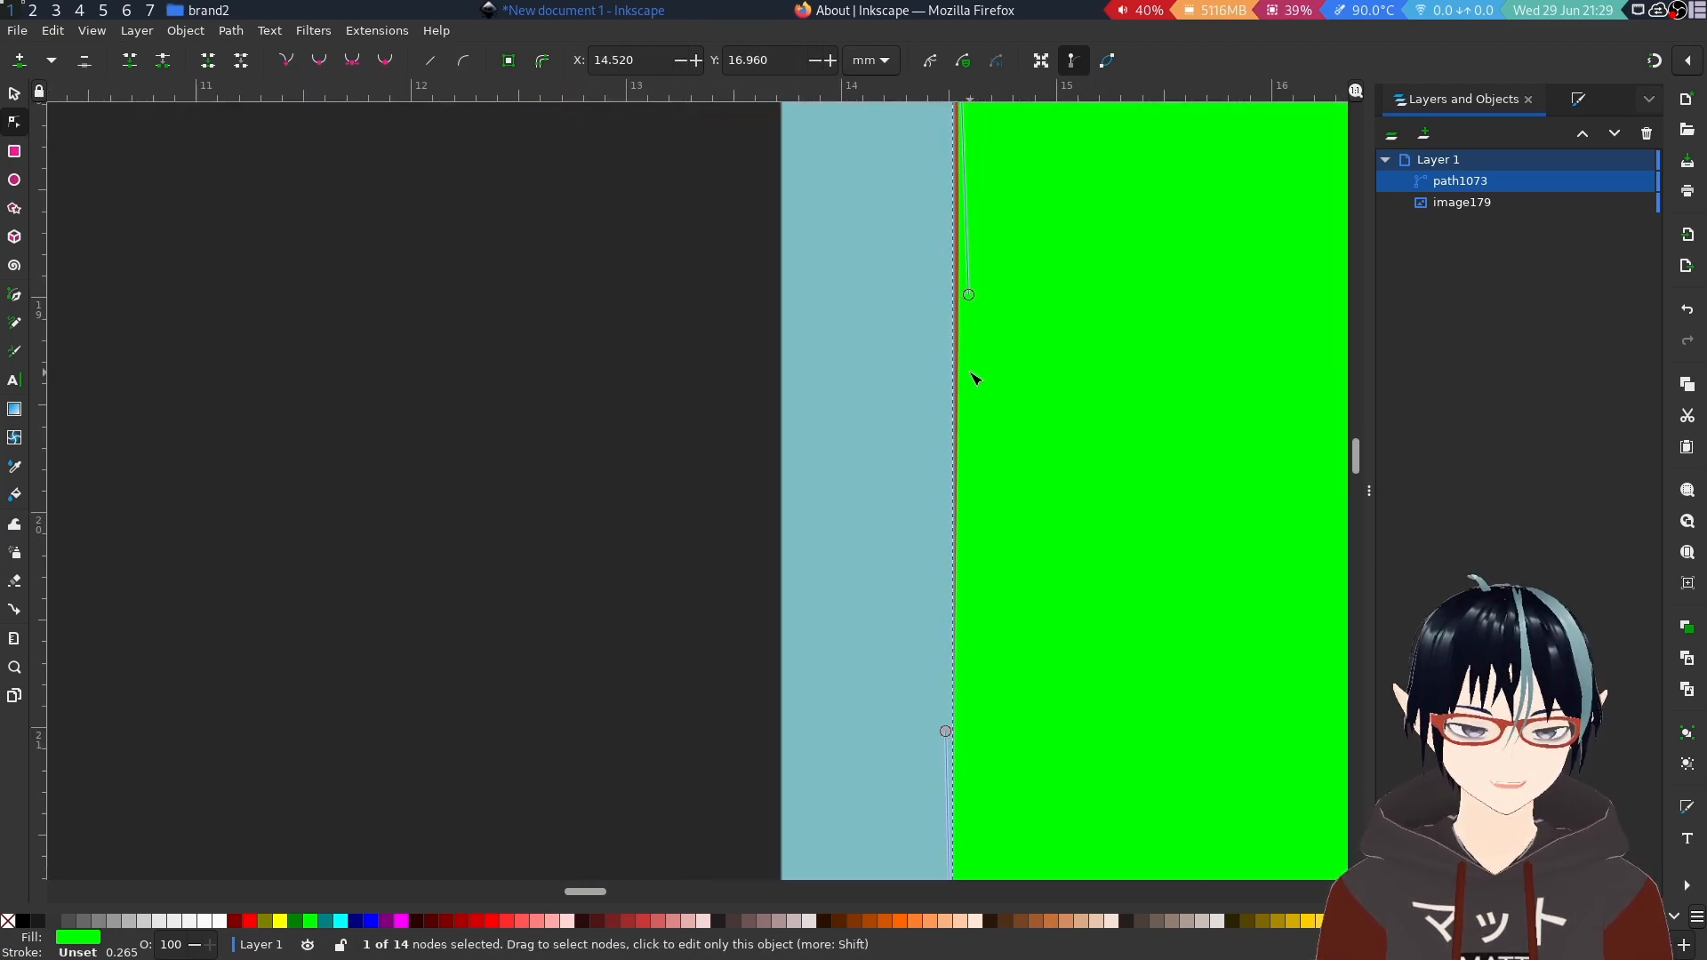
{"action": "left_click_drag", "start_coordinate": [964, 296], "coordinate": [959, 296]}
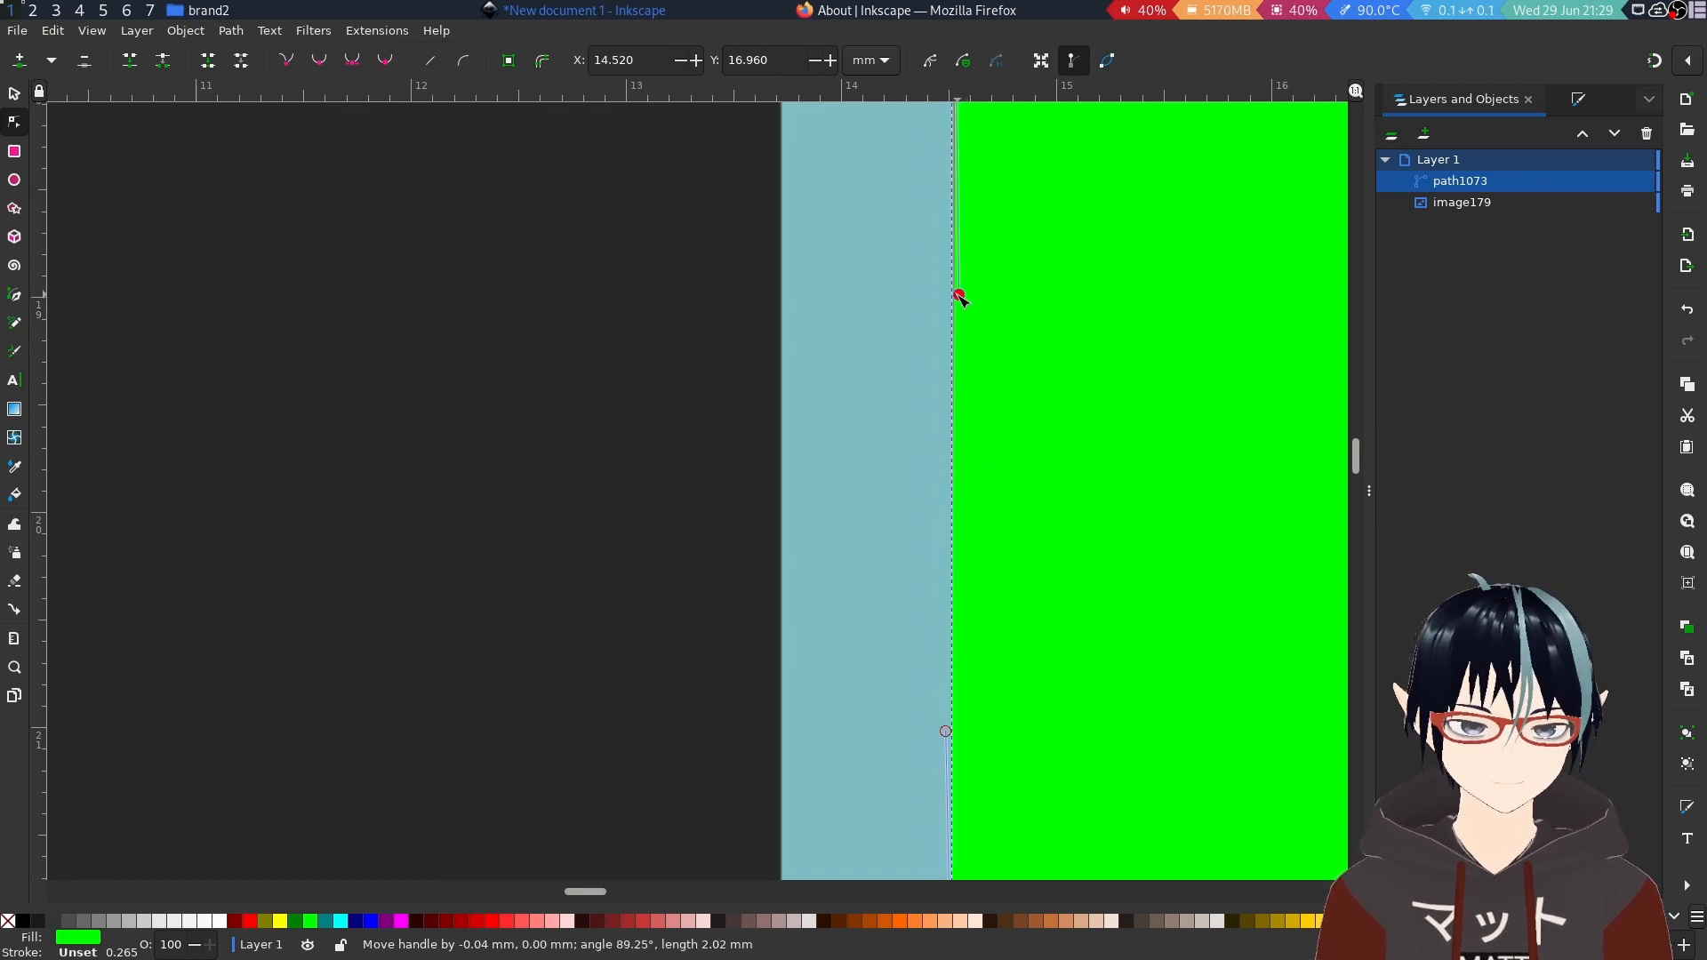
{"action": "left_click", "coordinate": [818, 391]}
{"action": "scroll", "coordinate": [857, 418], "scroll_direction": "down", "scroll_amount": 3}
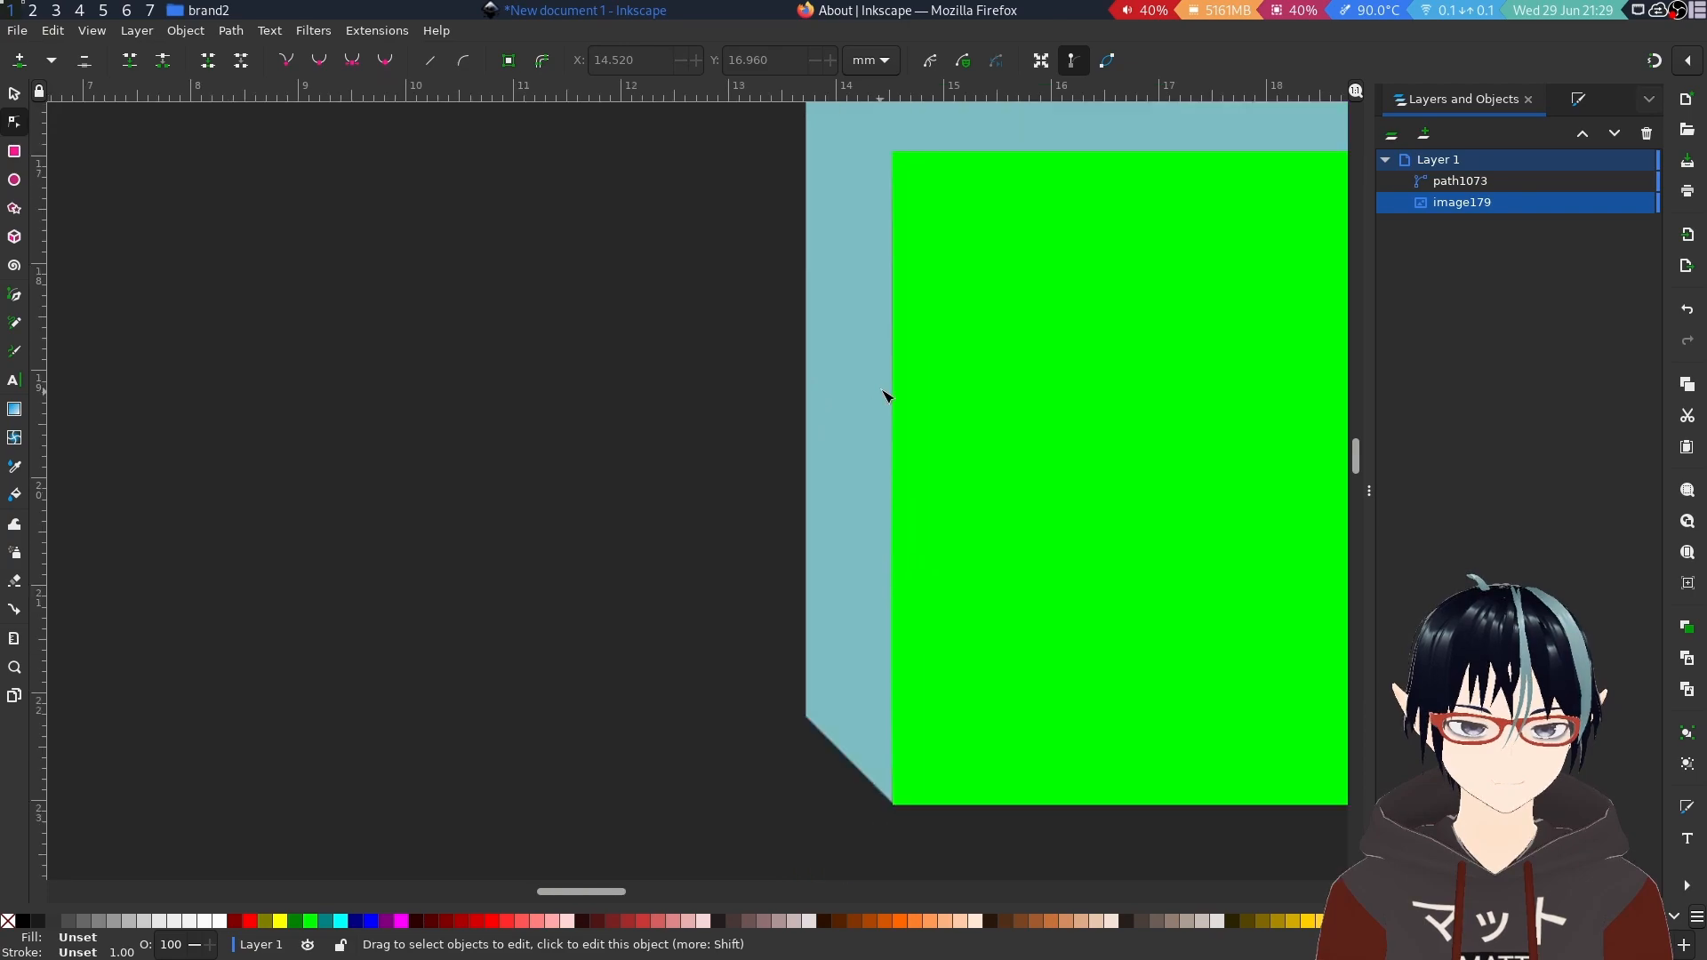
Reselect the t path and shift the upper-left corner node's handle slightly further outward along the crossbar's left edge.
{"action": "left_click", "coordinate": [922, 355]}
{"action": "scroll", "coordinate": [920, 356], "scroll_direction": "up", "scroll_amount": 4}
{"action": "scroll", "coordinate": [867, 344], "scroll_direction": "down", "scroll_amount": 2}
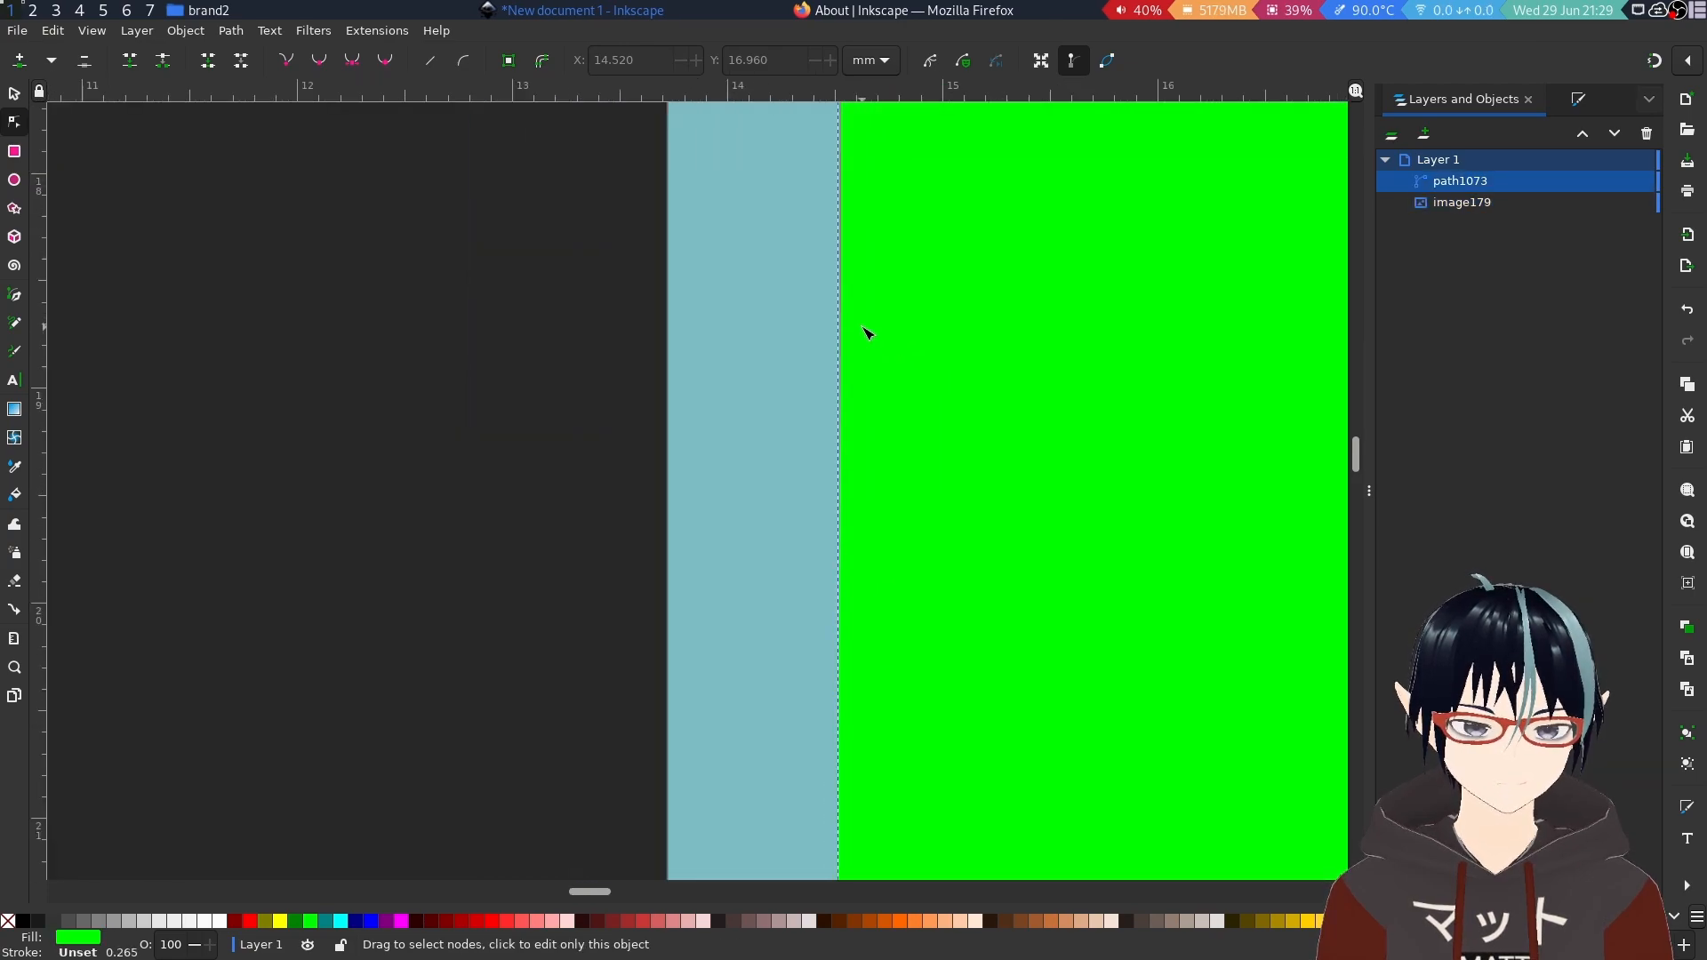
{"action": "scroll", "coordinate": [867, 333], "scroll_direction": "up", "scroll_amount": 6}
{"action": "left_click", "coordinate": [839, 163]}
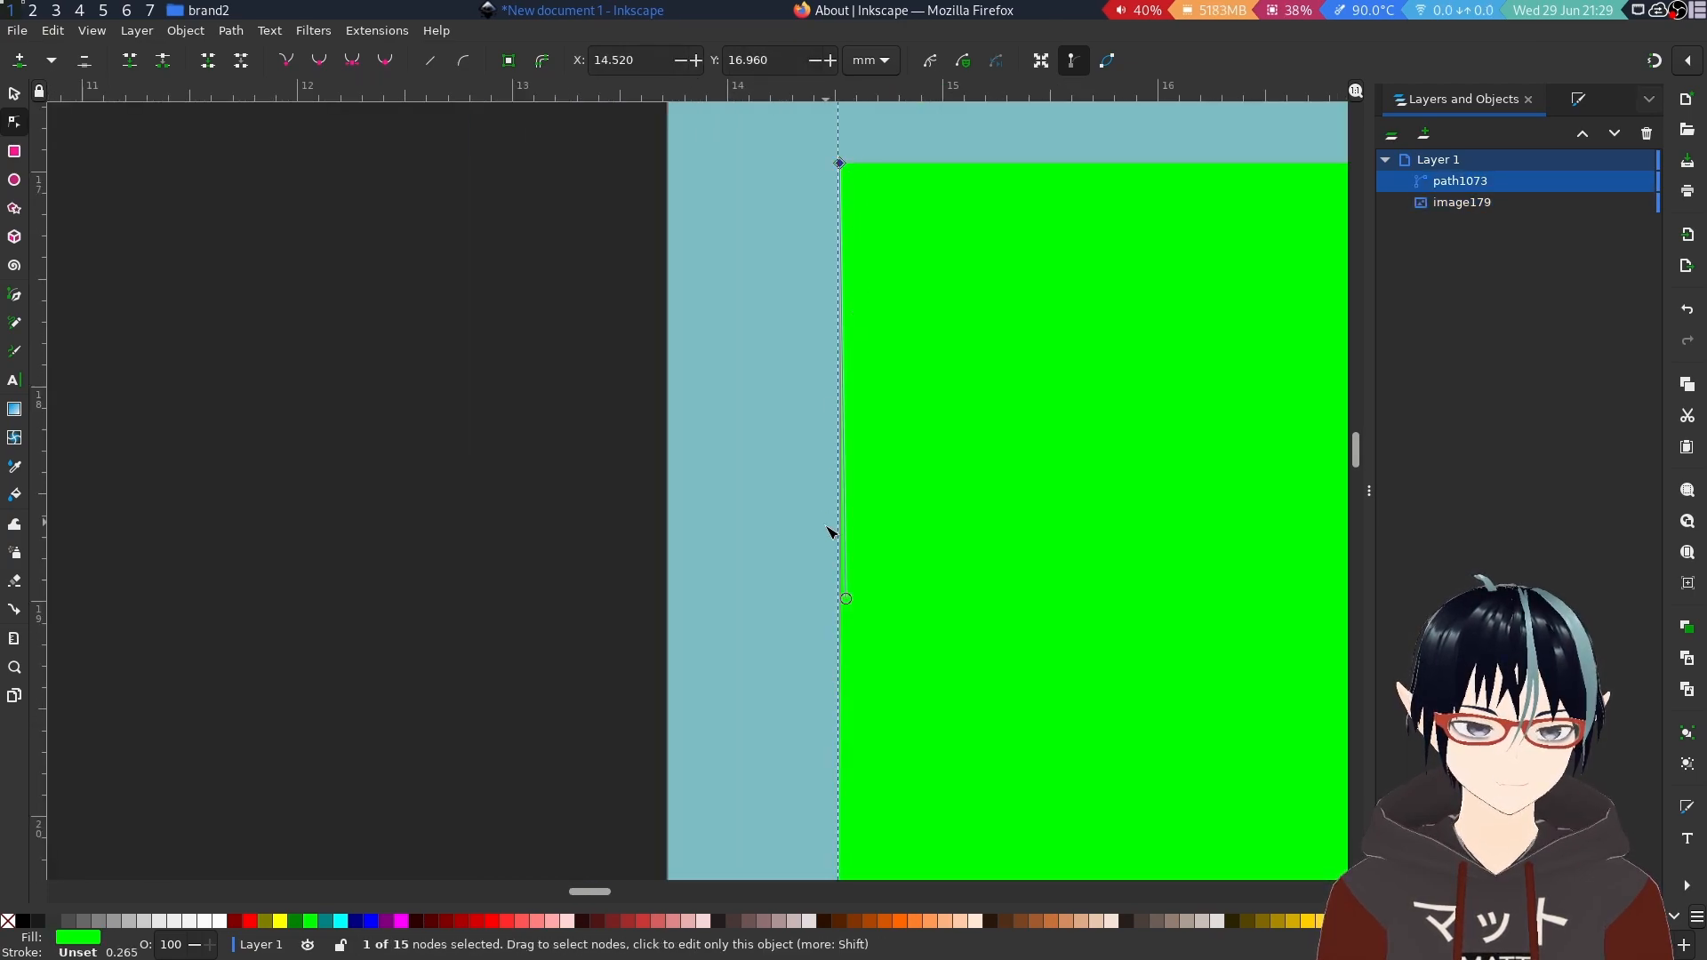
{"action": "scroll", "coordinate": [862, 610], "scroll_direction": "down", "scroll_amount": 2}
{"action": "scroll", "coordinate": [855, 602], "scroll_direction": "up", "scroll_amount": 4}
{"action": "mouse_move", "coordinate": [847, 603]}
{"action": "left_mouse_down"}
{"action": "mouse_move", "coordinate": [859, 609]}
{"action": "mouse_move", "coordinate": [838, 610]}
{"action": "left_mouse_up"}
{"action": "scroll", "coordinate": [838, 610], "scroll_direction": "down", "scroll_amount": 4}
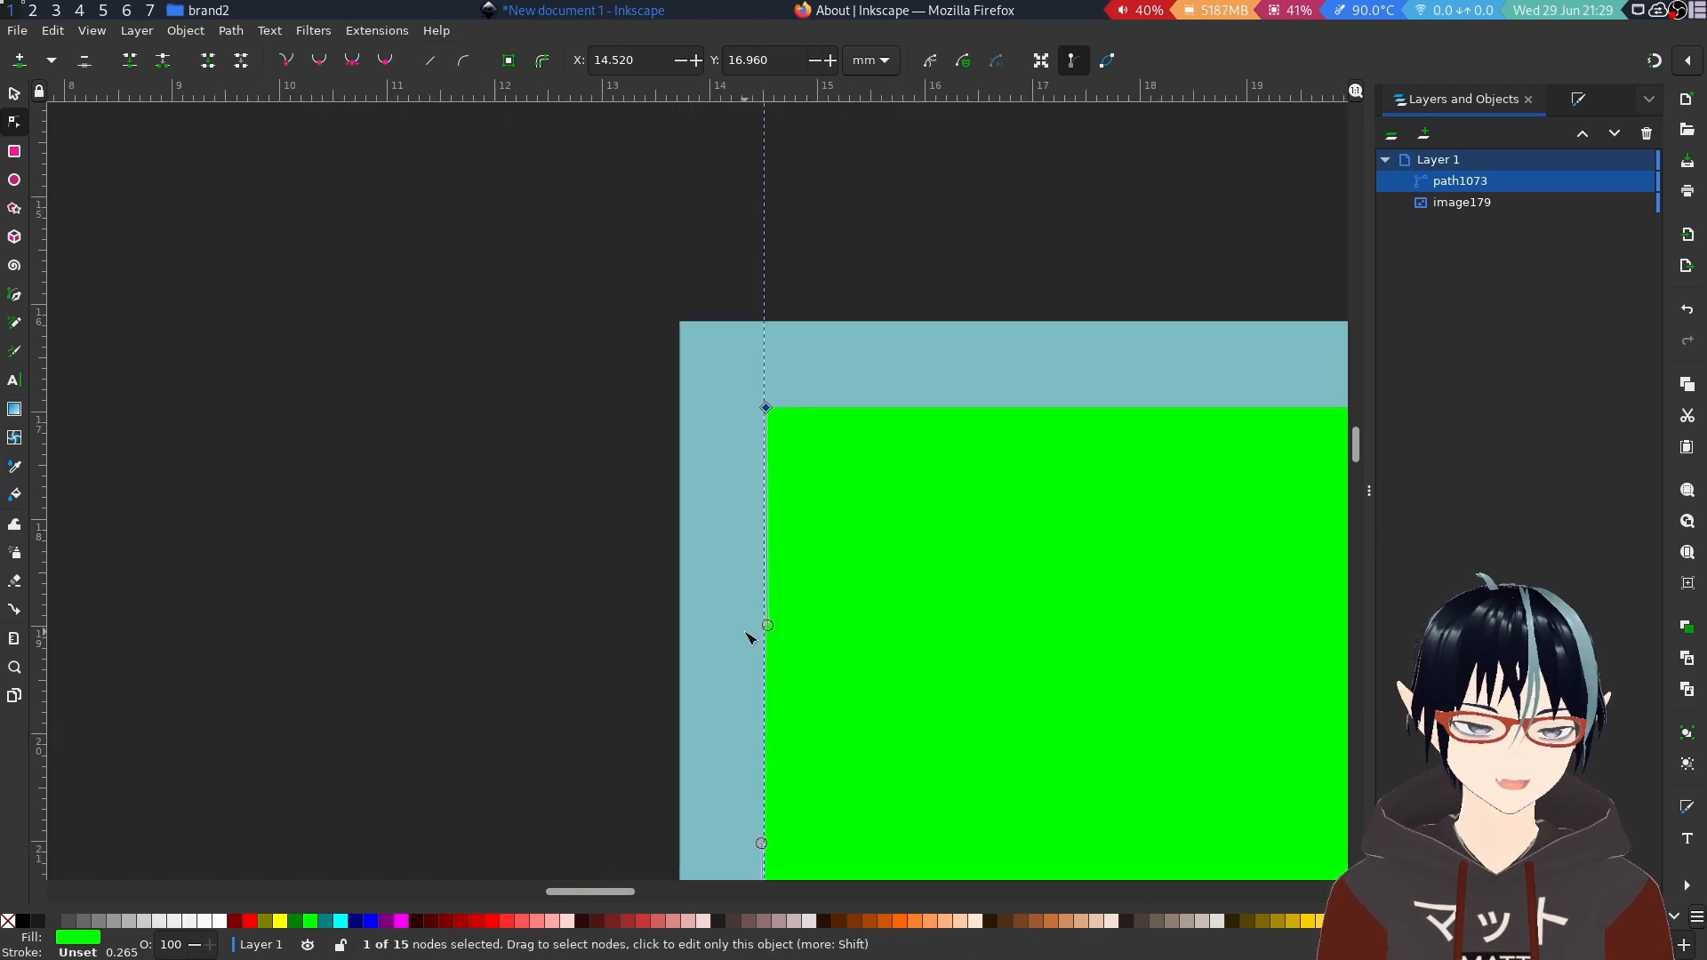
{"action": "left_click", "coordinate": [695, 636]}
{"action": "scroll", "coordinate": [695, 637], "scroll_direction": "down", "scroll_amount": 3}
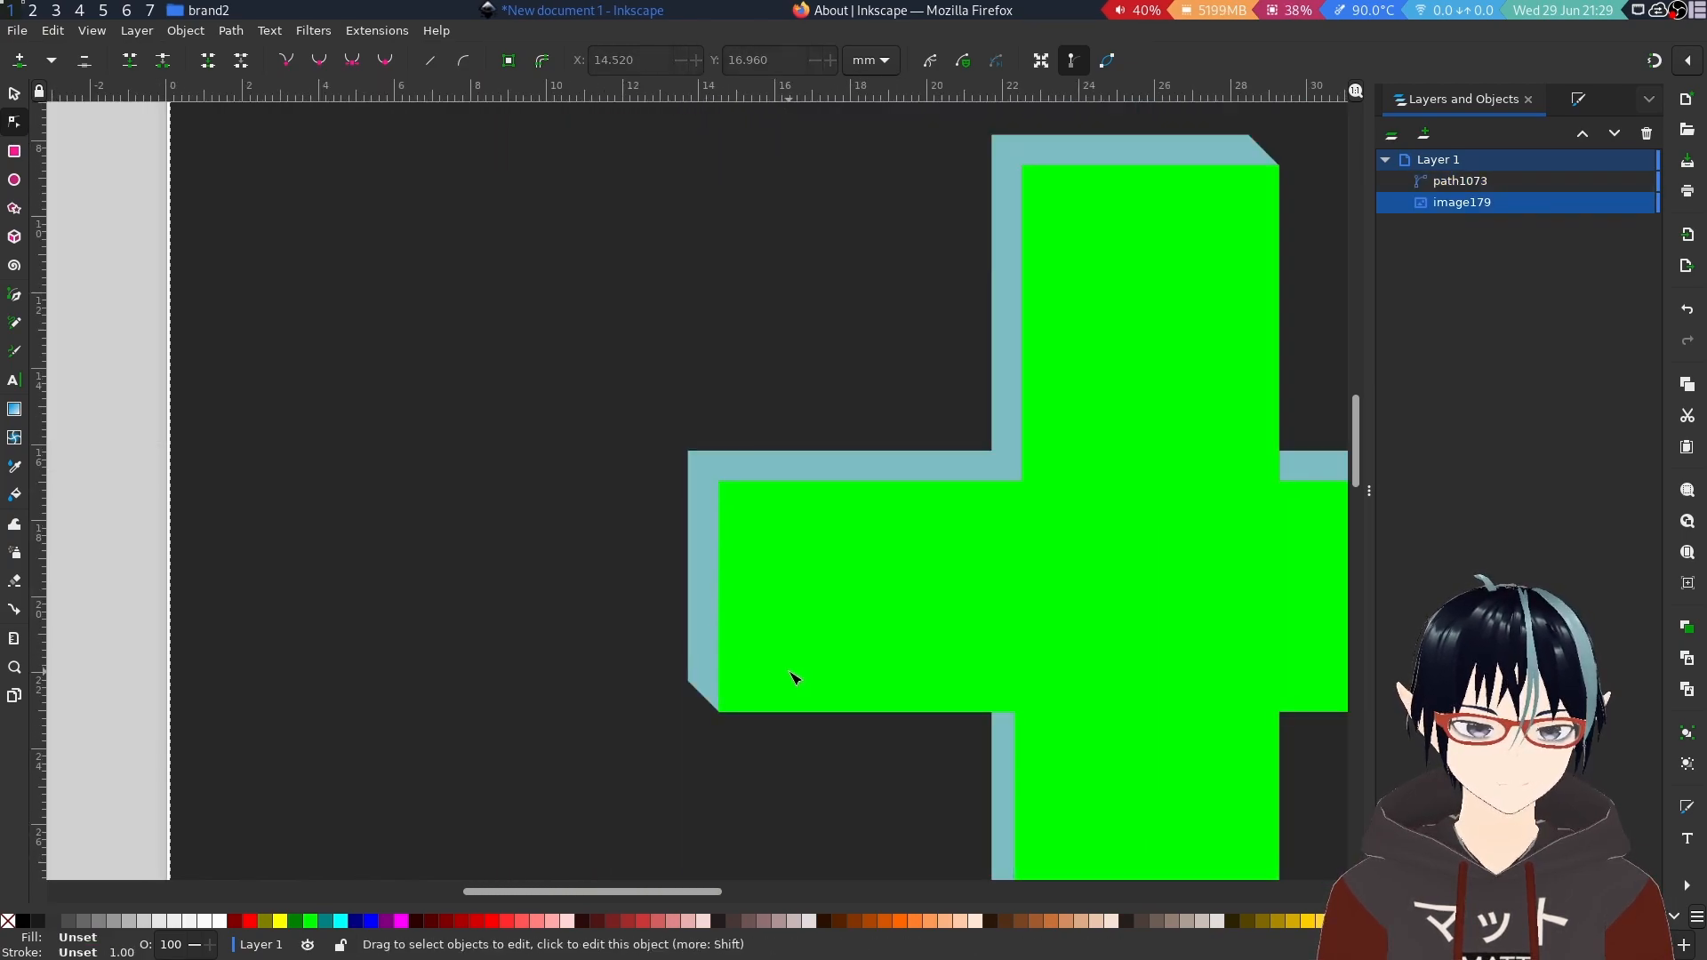
Reopen the t path's nodes and move the crossbar's upper-left corner handle inward by about 0.04 mm.
{"action": "left_click", "coordinate": [777, 678]}
{"action": "scroll", "coordinate": [711, 693], "scroll_direction": "up", "scroll_amount": 4}
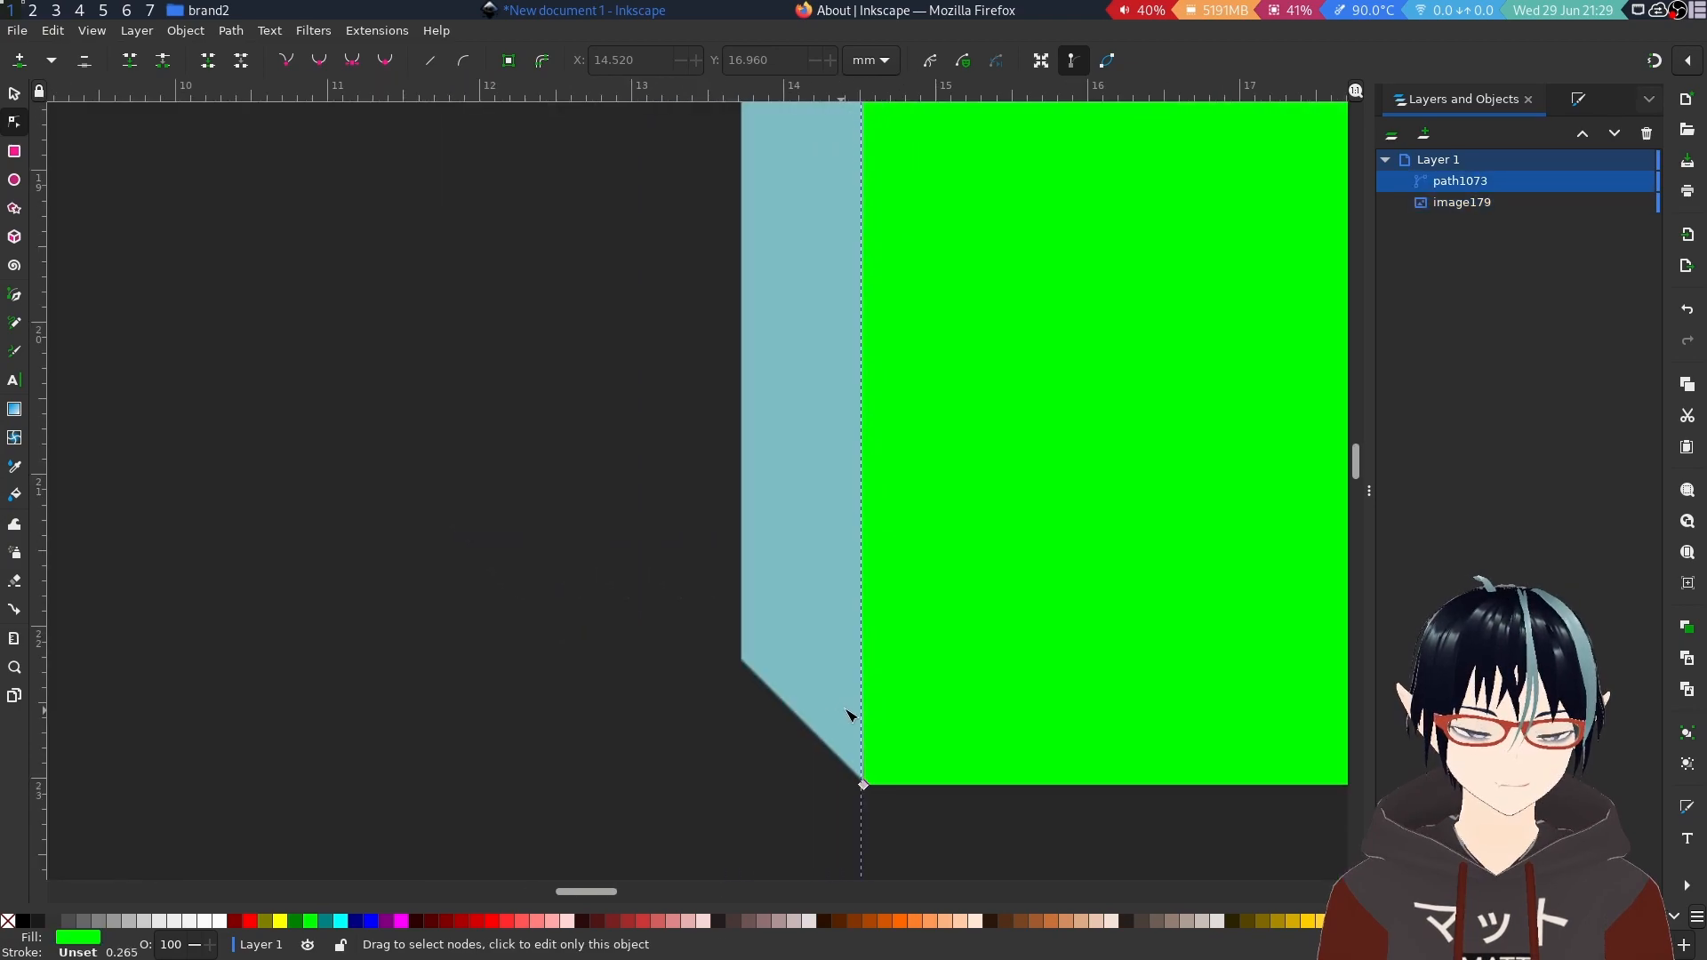
{"action": "scroll", "coordinate": [916, 569], "scroll_direction": "up", "scroll_amount": 6}
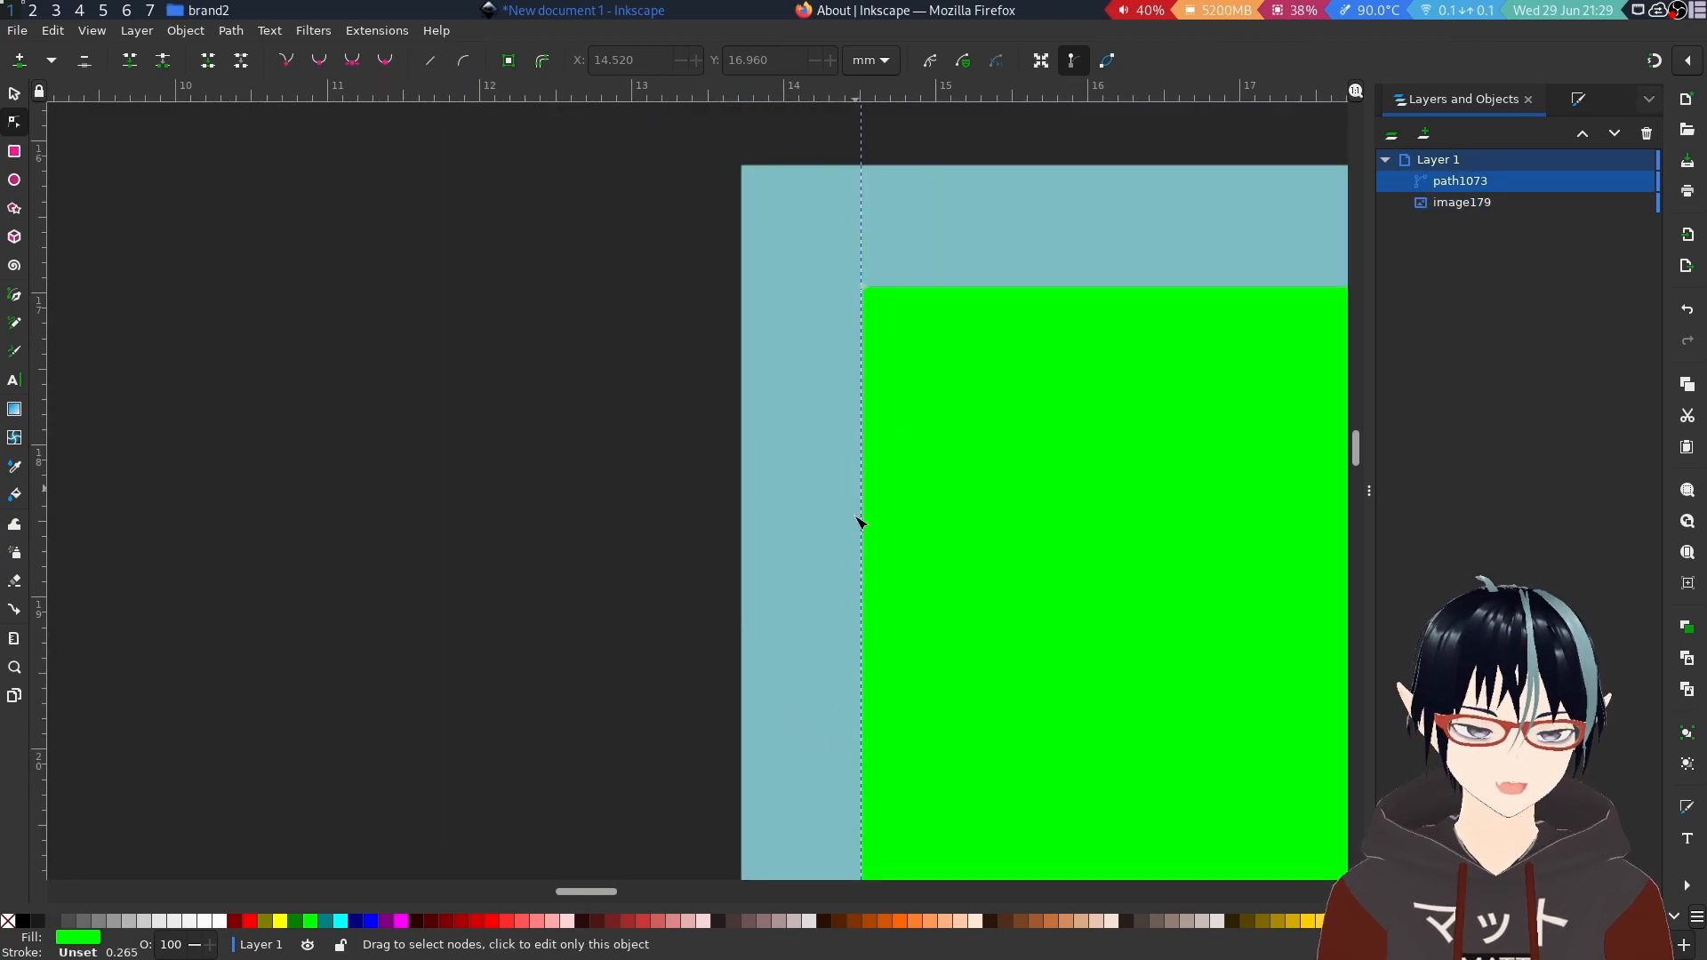
{"action": "left_click", "coordinate": [860, 563]}
{"action": "scroll", "coordinate": [871, 536], "scroll_direction": "down", "scroll_amount": 4}
{"action": "scroll", "coordinate": [871, 536], "scroll_direction": "up", "scroll_amount": 4}
{"action": "left_click", "coordinate": [872, 538]}
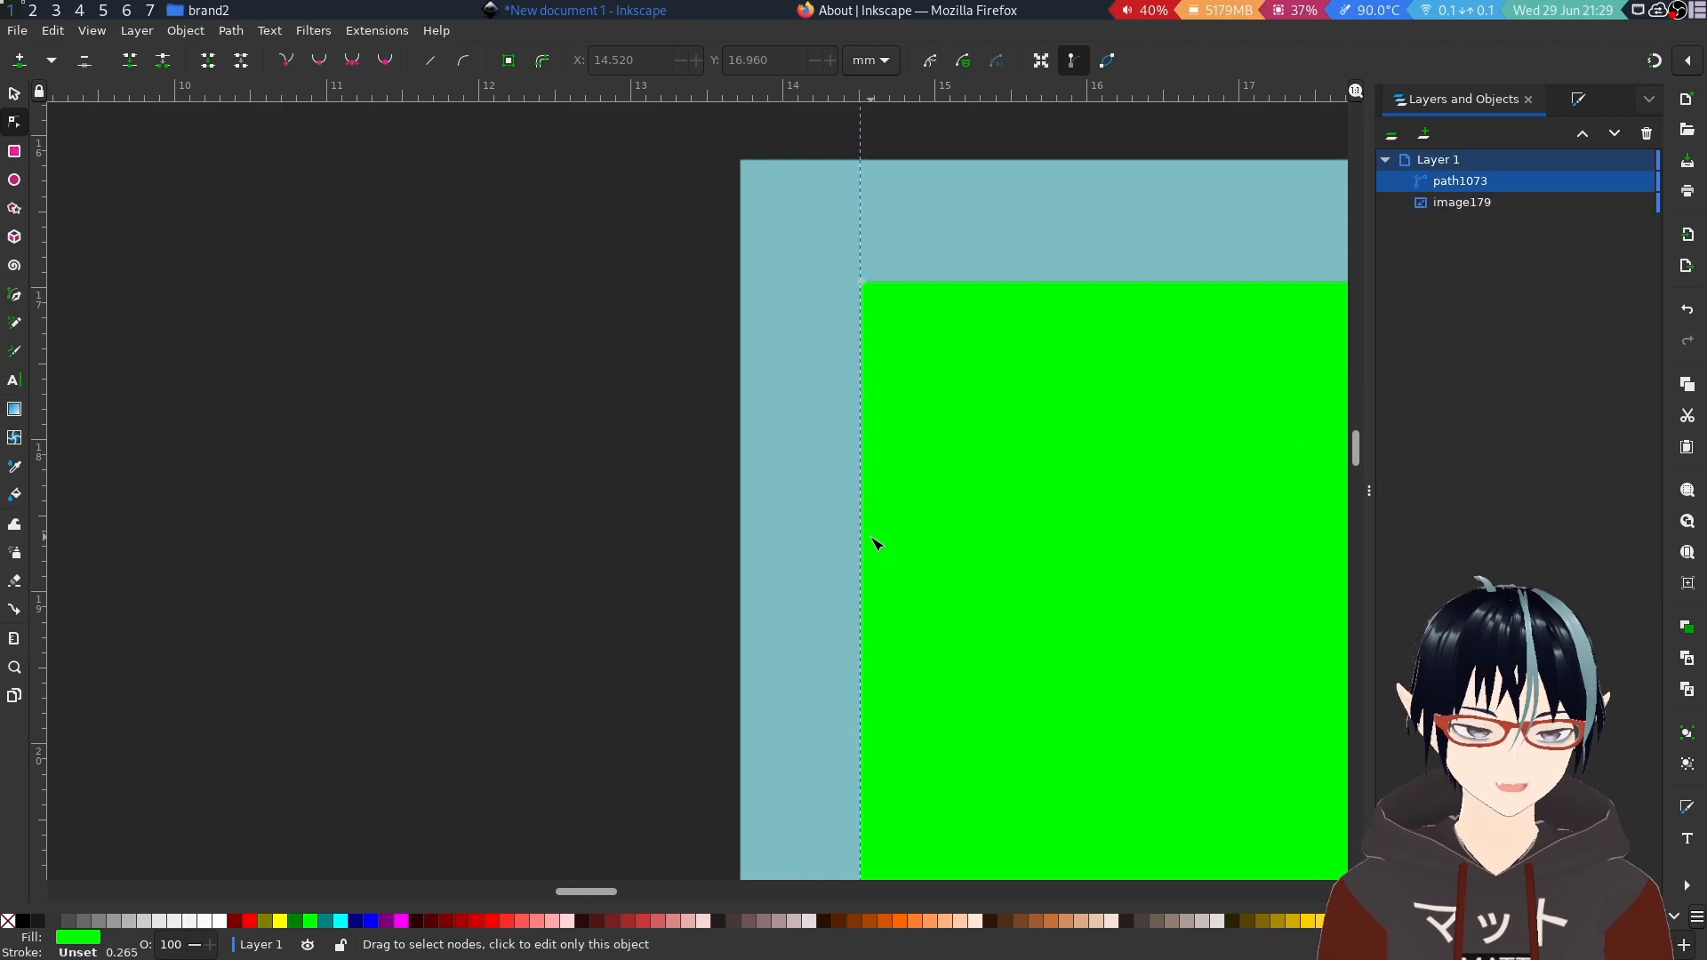
{"action": "left_click_drag", "start_coordinate": [863, 283], "coordinate": [871, 589]}
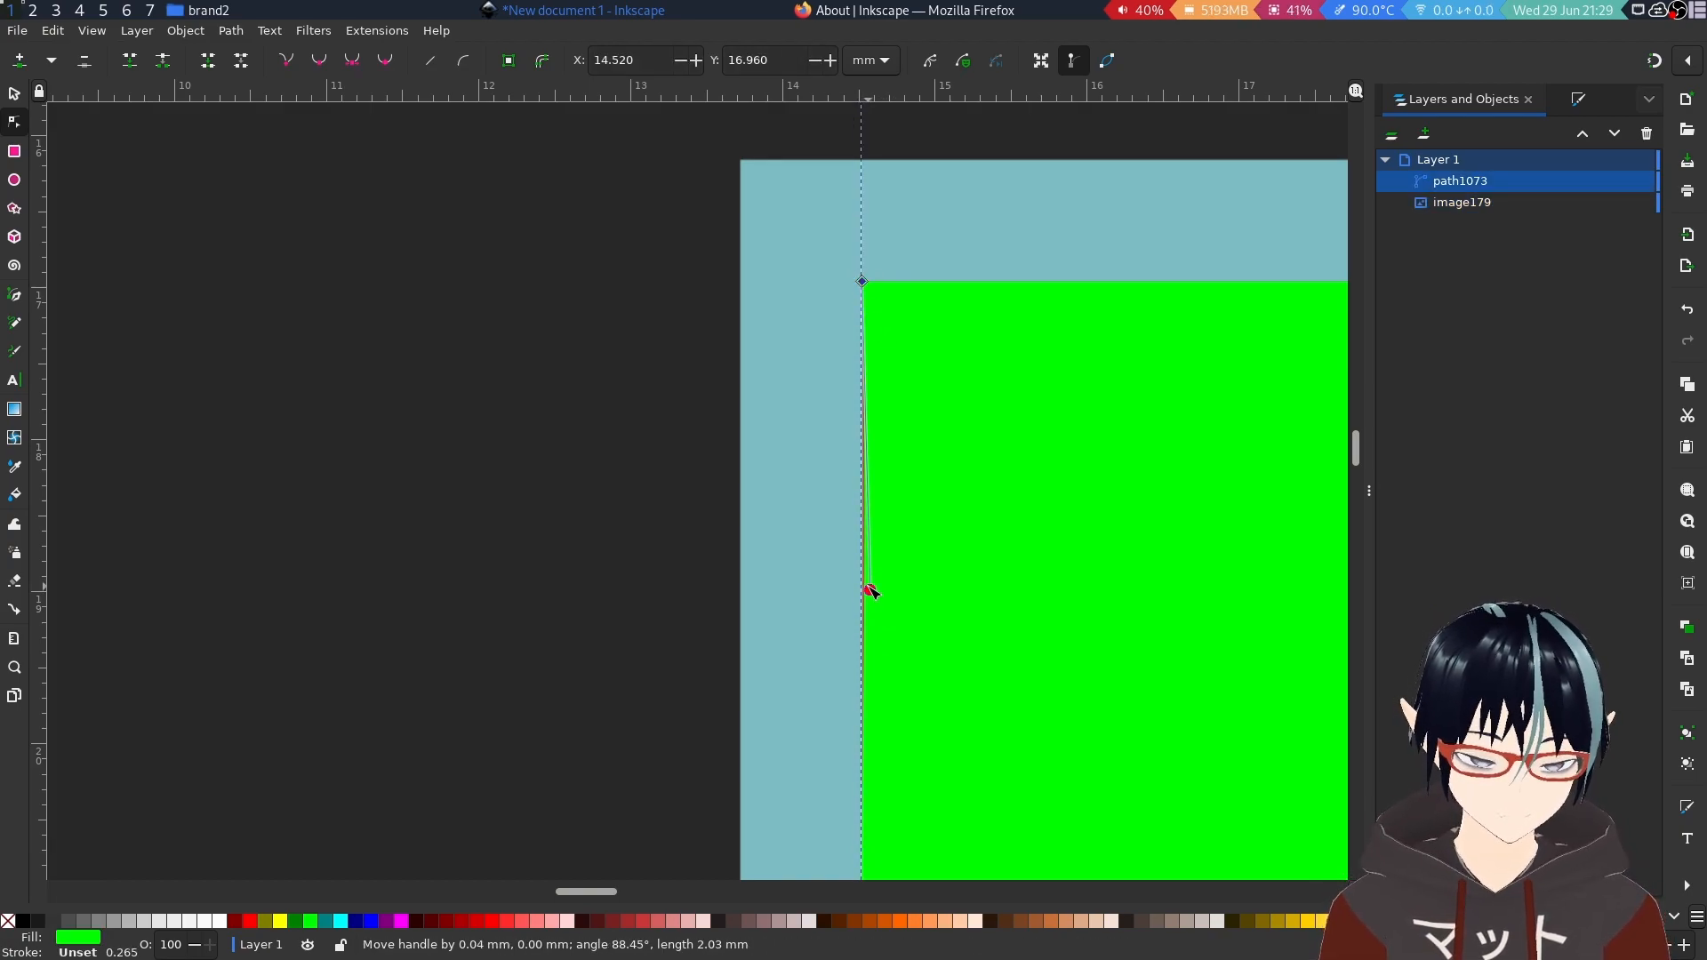
{"action": "left_click", "coordinate": [770, 590]}
{"action": "scroll", "coordinate": [750, 617], "scroll_direction": "down", "scroll_amount": 4}
{"action": "scroll", "coordinate": [1021, 732], "scroll_direction": "down", "scroll_amount": 4}
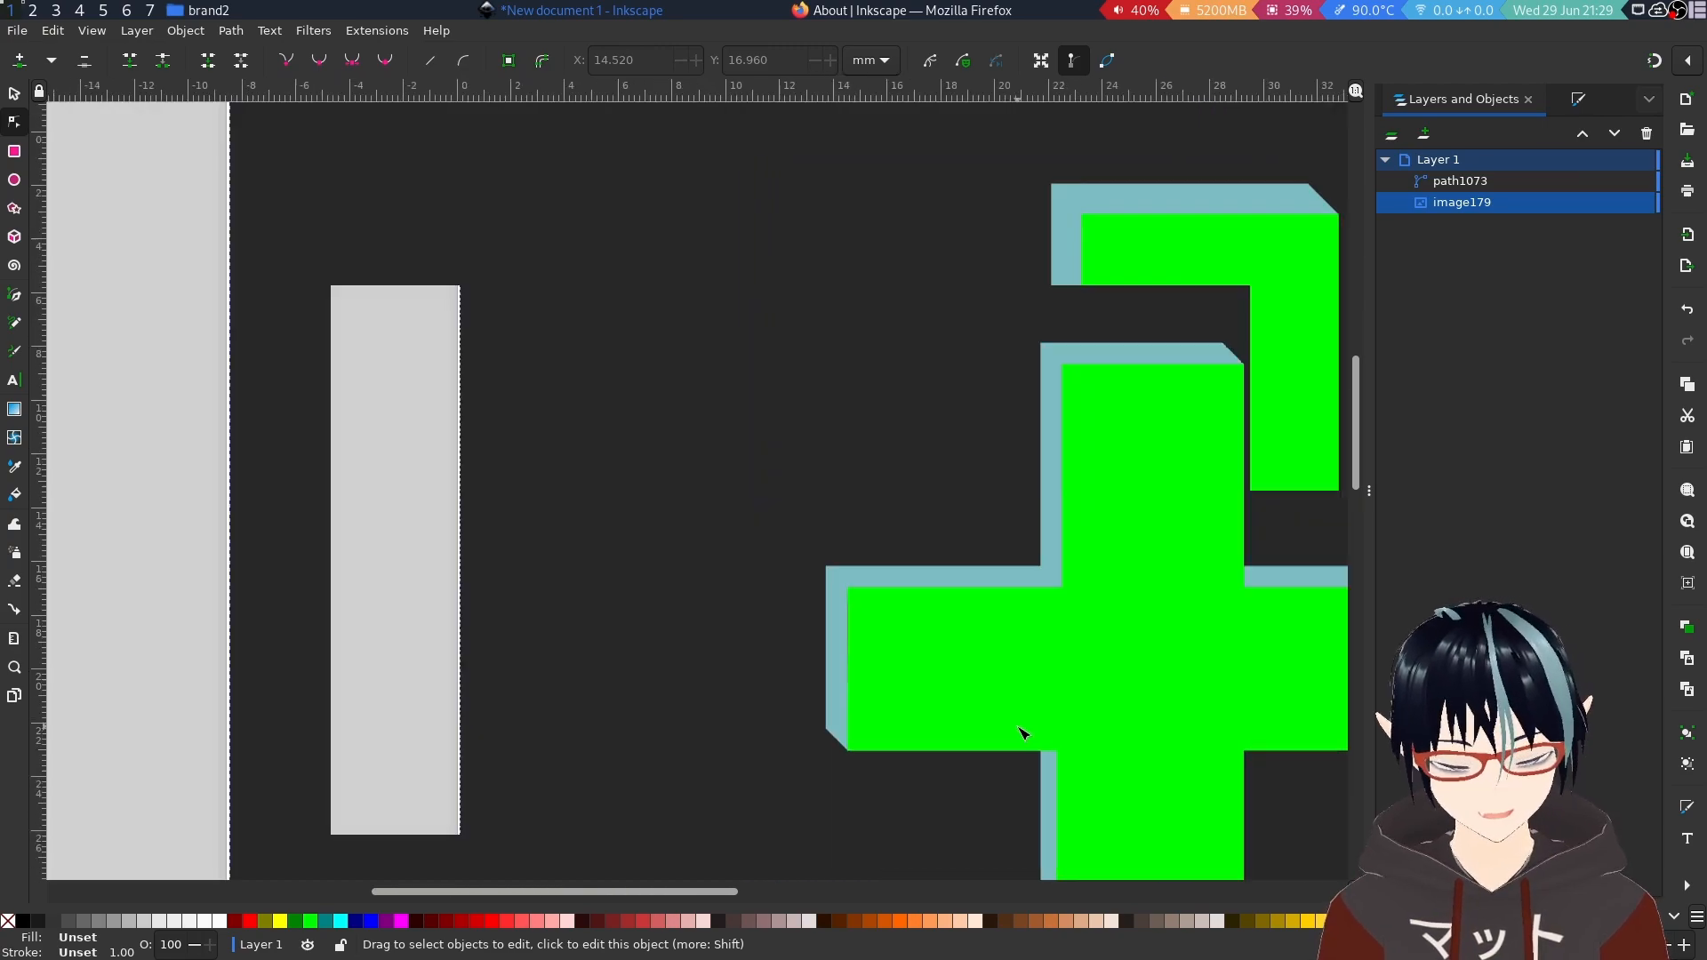
Select the t path for node editing around the inner corner where the stem meets the foot.
{"action": "scroll", "coordinate": [1111, 705], "scroll_direction": "up", "scroll_amount": 2}
{"action": "scroll", "coordinate": [1149, 608], "scroll_direction": "up", "scroll_amount": 3}
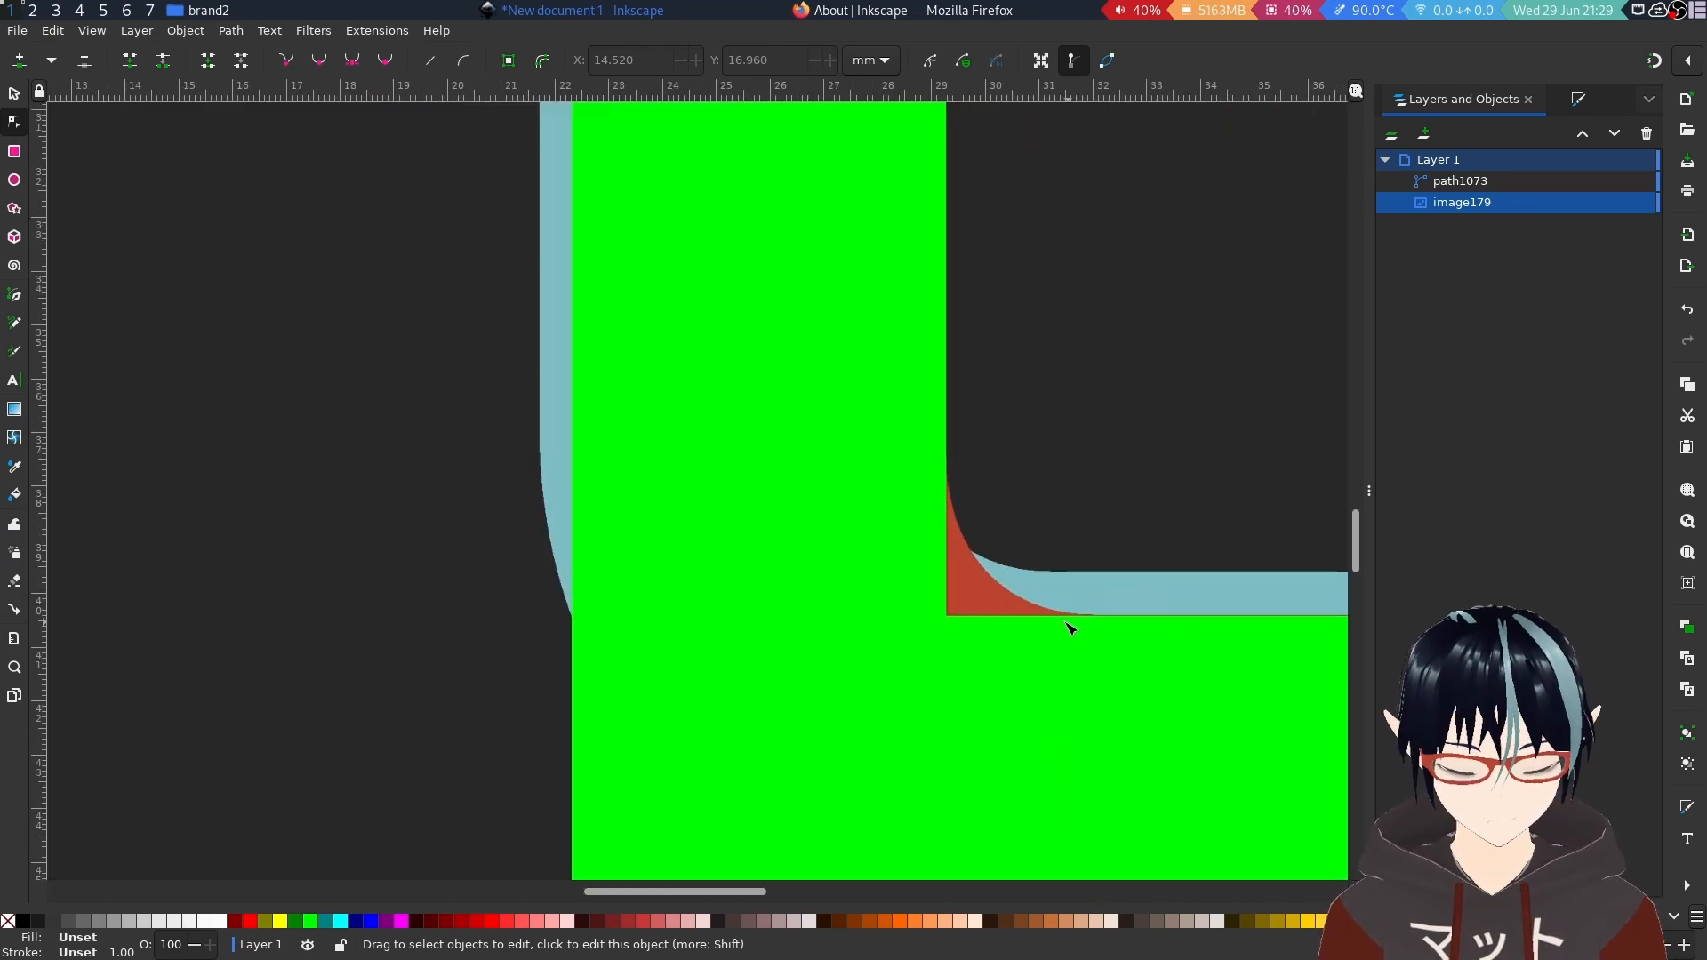
{"action": "left_click", "coordinate": [1011, 621]}
{"action": "scroll", "coordinate": [1015, 613], "scroll_direction": "up", "scroll_amount": 5}
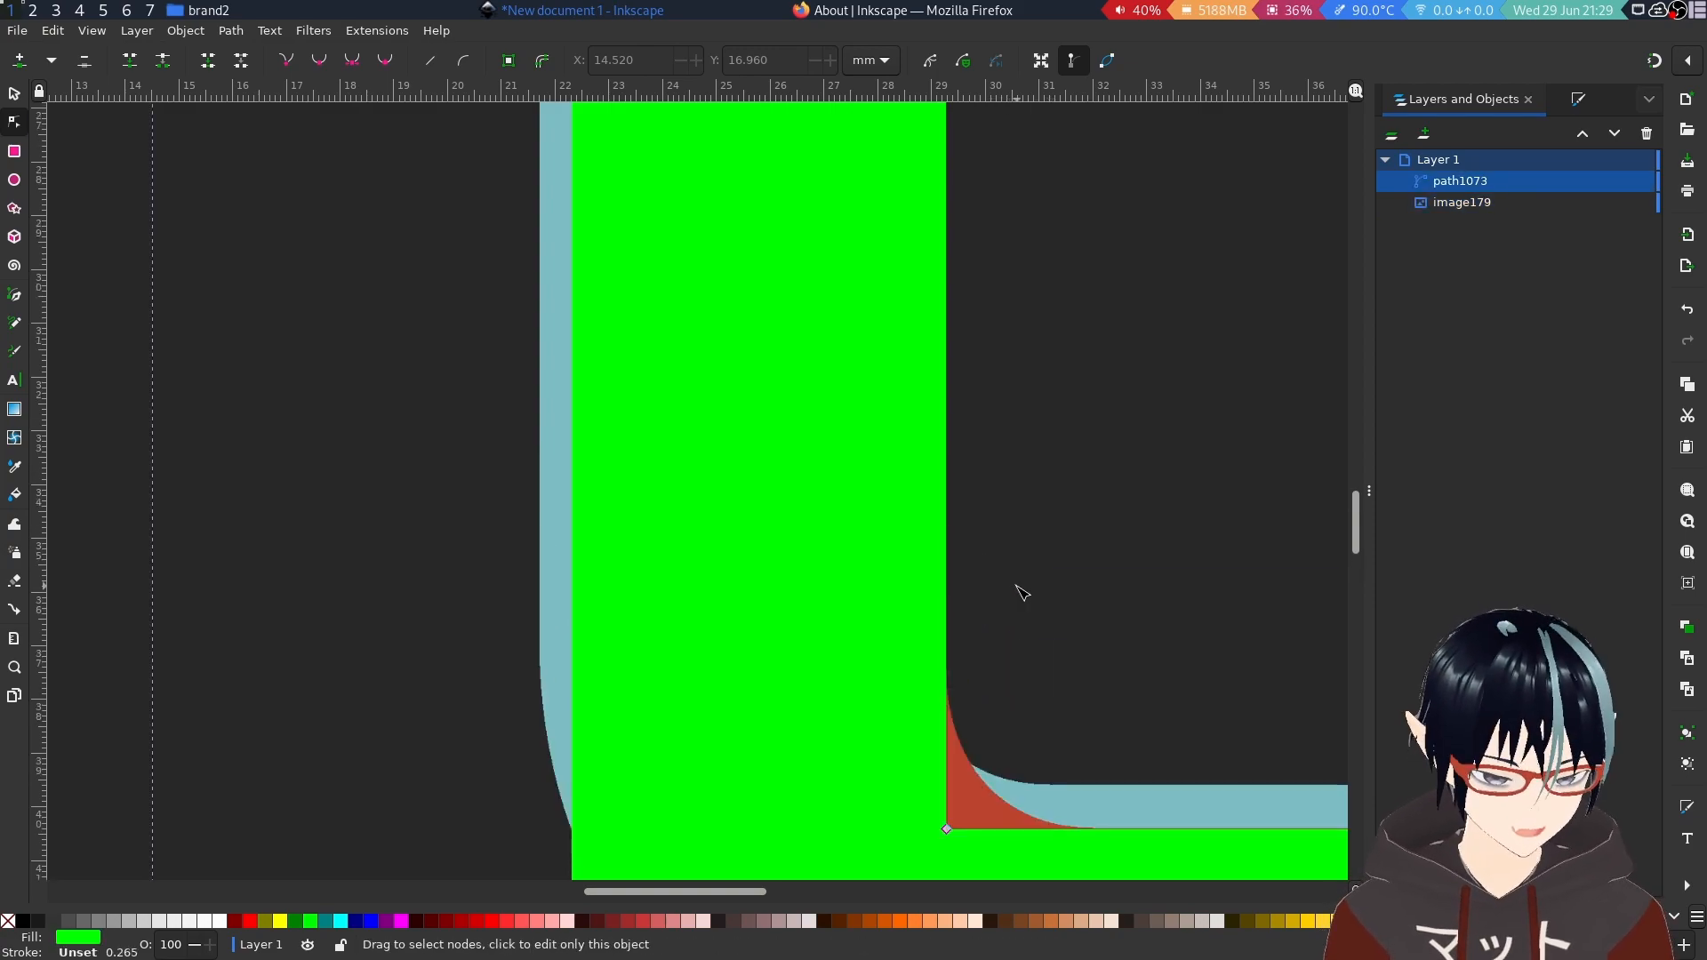
{"action": "scroll", "coordinate": [1017, 594], "scroll_direction": "down", "scroll_amount": 5}
{"action": "scroll", "coordinate": [1017, 601], "scroll_direction": "up", "scroll_amount": 3}
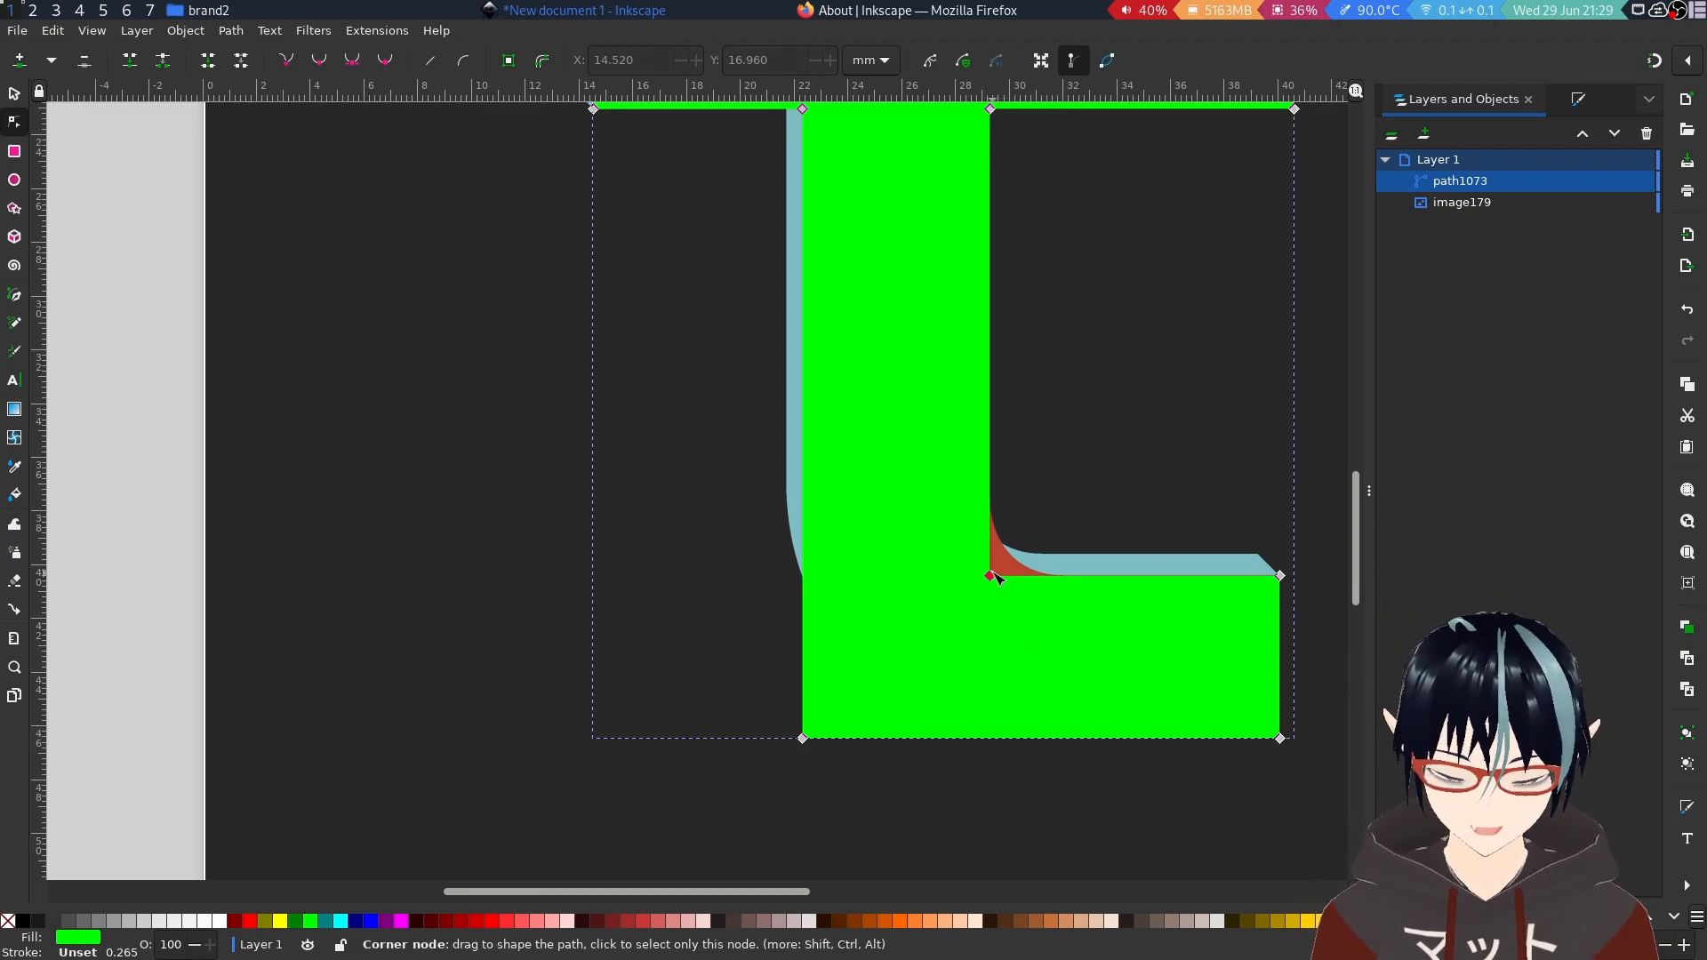
Try moving the inner corner node between stem and foot outward to about X 35.469, Y 32.989 mm, and undo it.
{"action": "left_click_drag", "start_coordinate": [990, 576], "coordinate": [997, 566]}
{"action": "key", "text": "ctrl+z"}
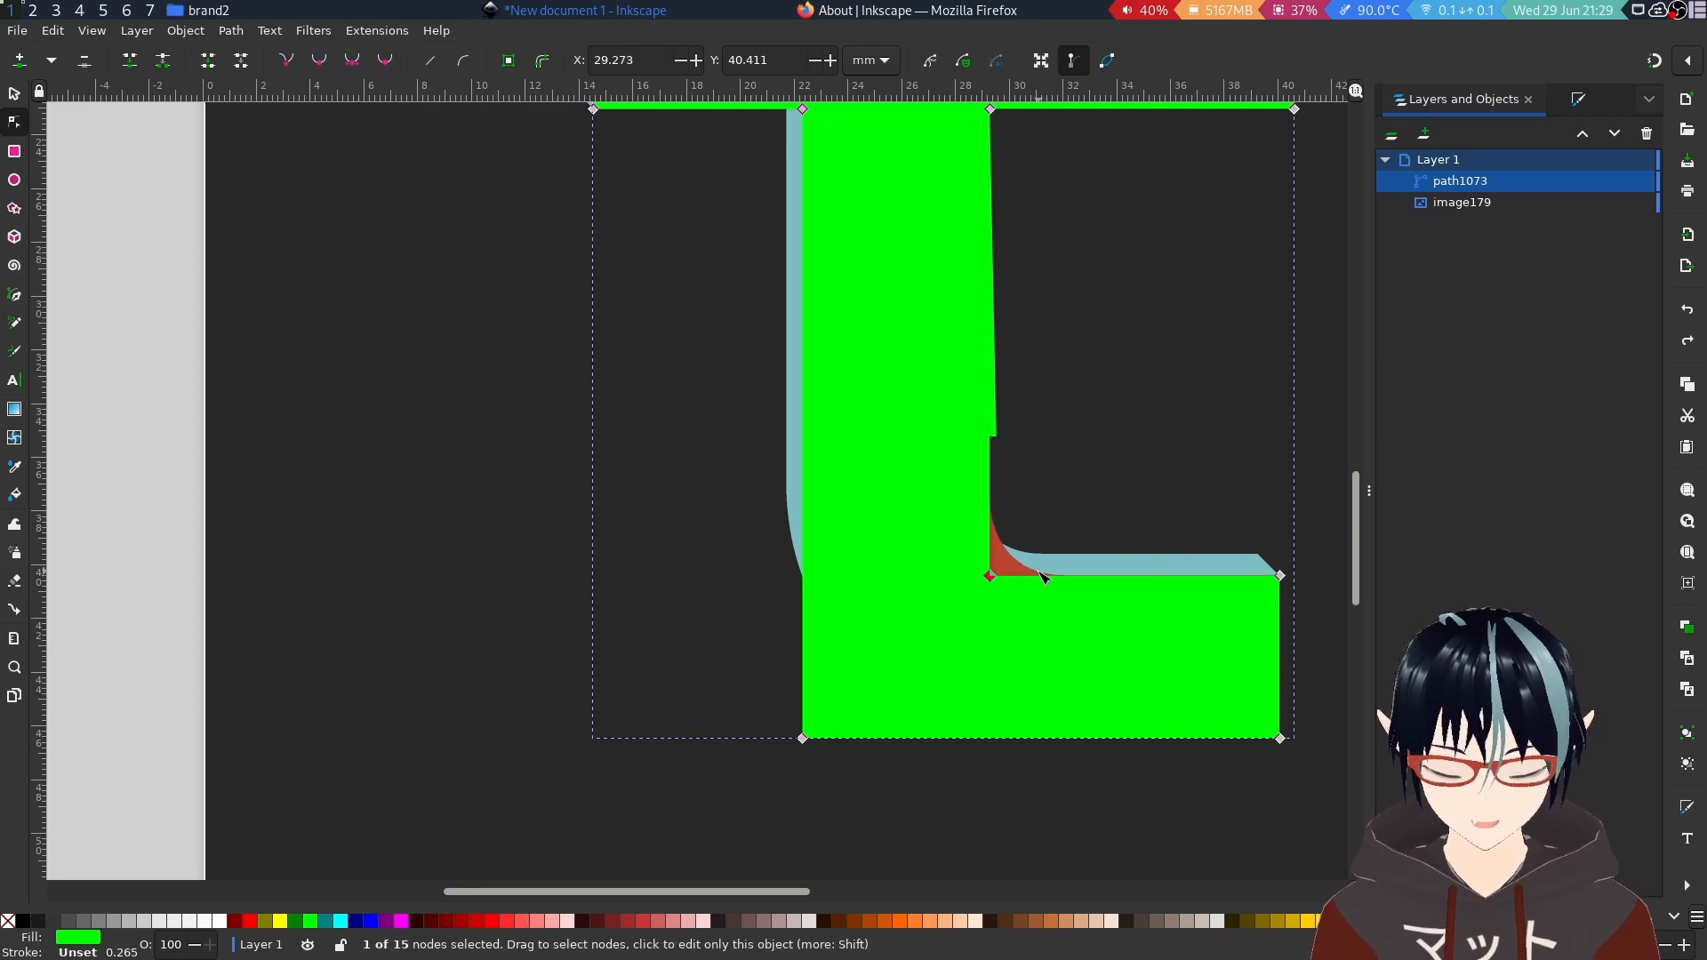
{"action": "left_click_drag", "start_coordinate": [990, 576], "coordinate": [1156, 376]}
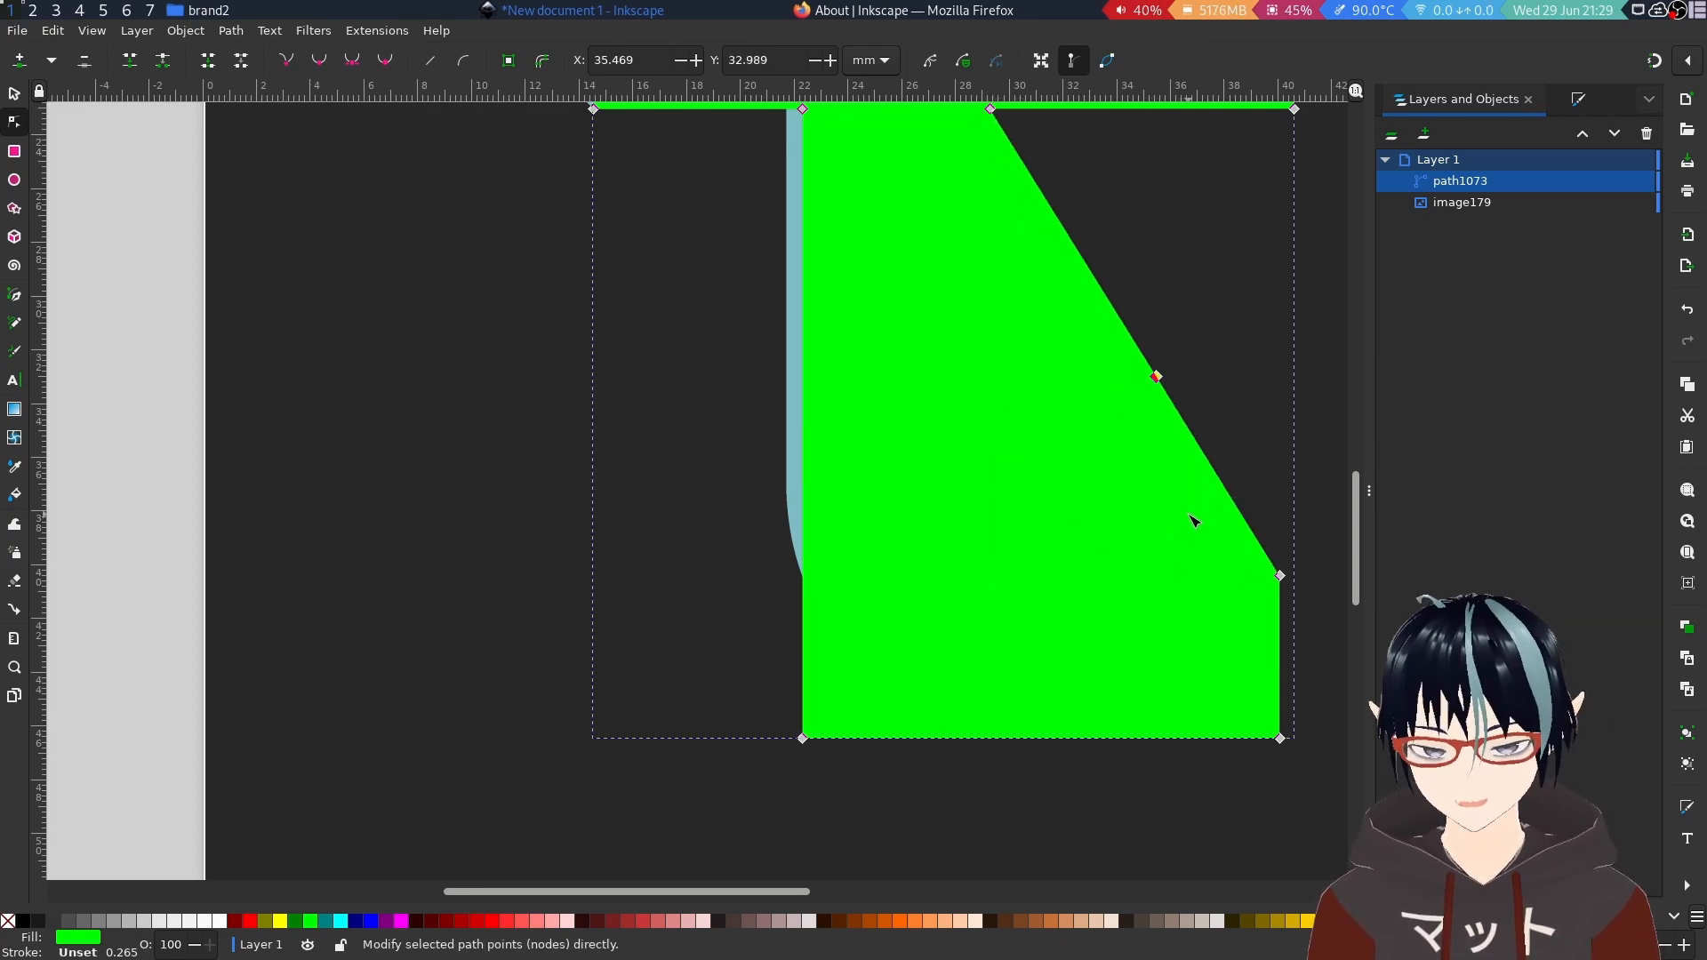
{"action": "key", "text": "ctrl+z"}
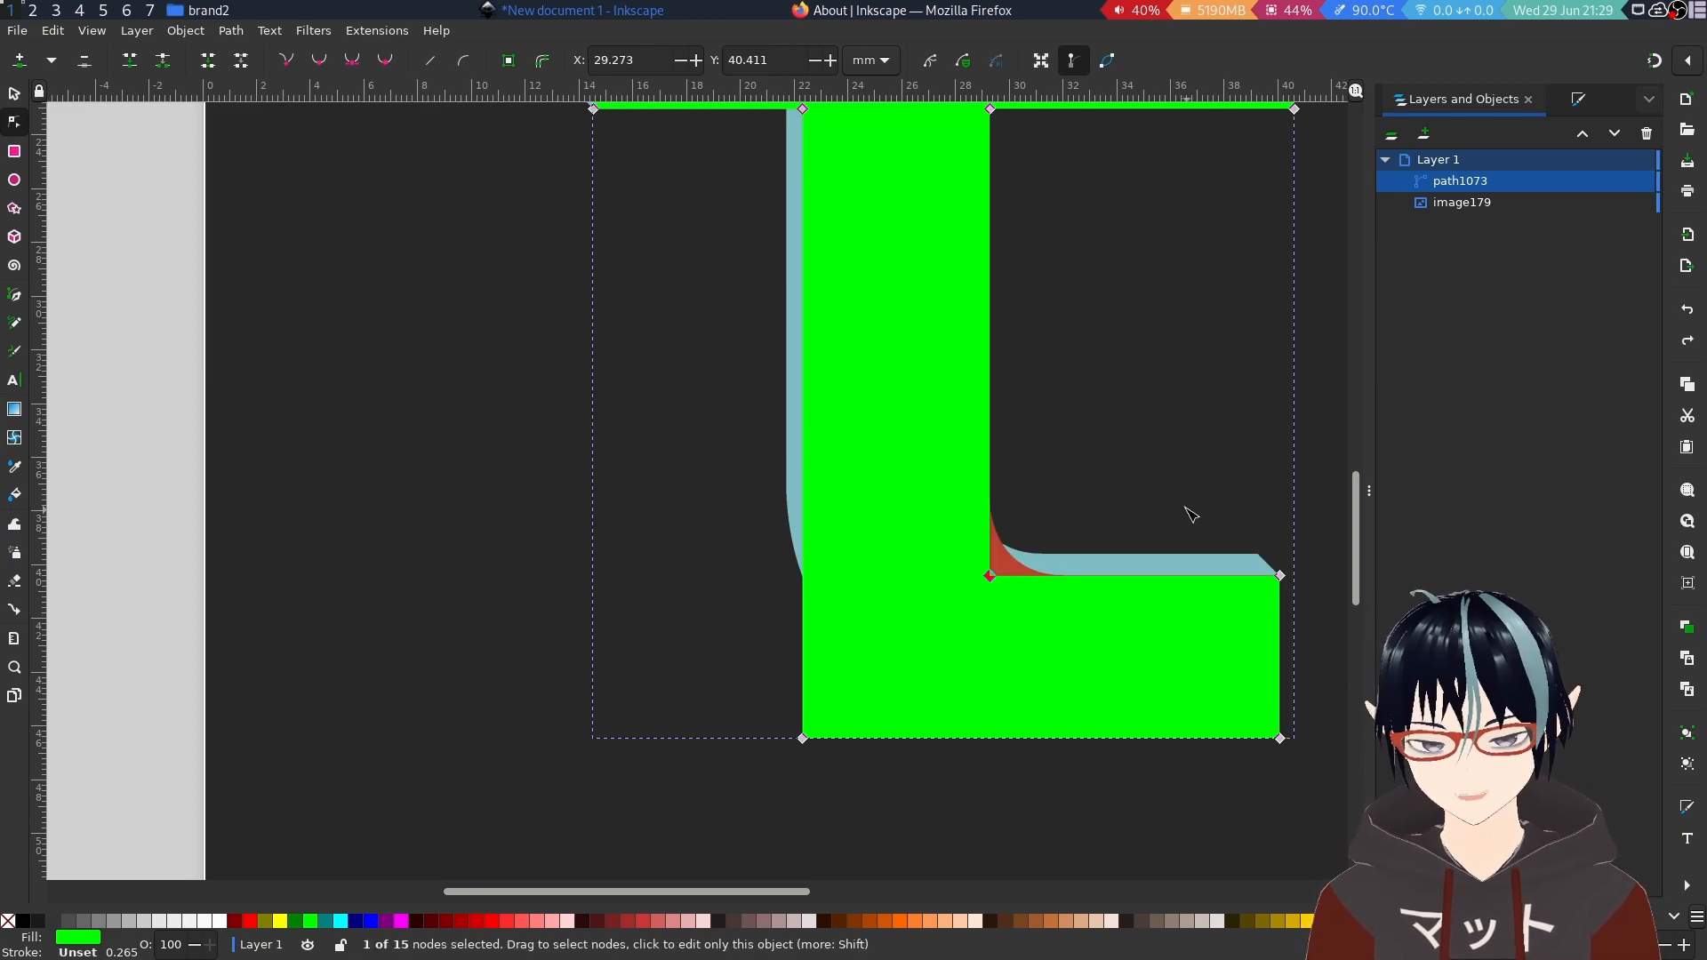
Move the inner corner node between stem and foot onto the logo's rounded corner, at about X 30.114, Y 39.719 mm.
{"action": "scroll", "coordinate": [1047, 610], "scroll_direction": "up", "scroll_amount": 3}
{"action": "scroll", "coordinate": [1047, 610], "scroll_direction": "down", "scroll_amount": 3}
{"action": "scroll", "coordinate": [1049, 579], "scroll_direction": "up", "scroll_amount": 4}
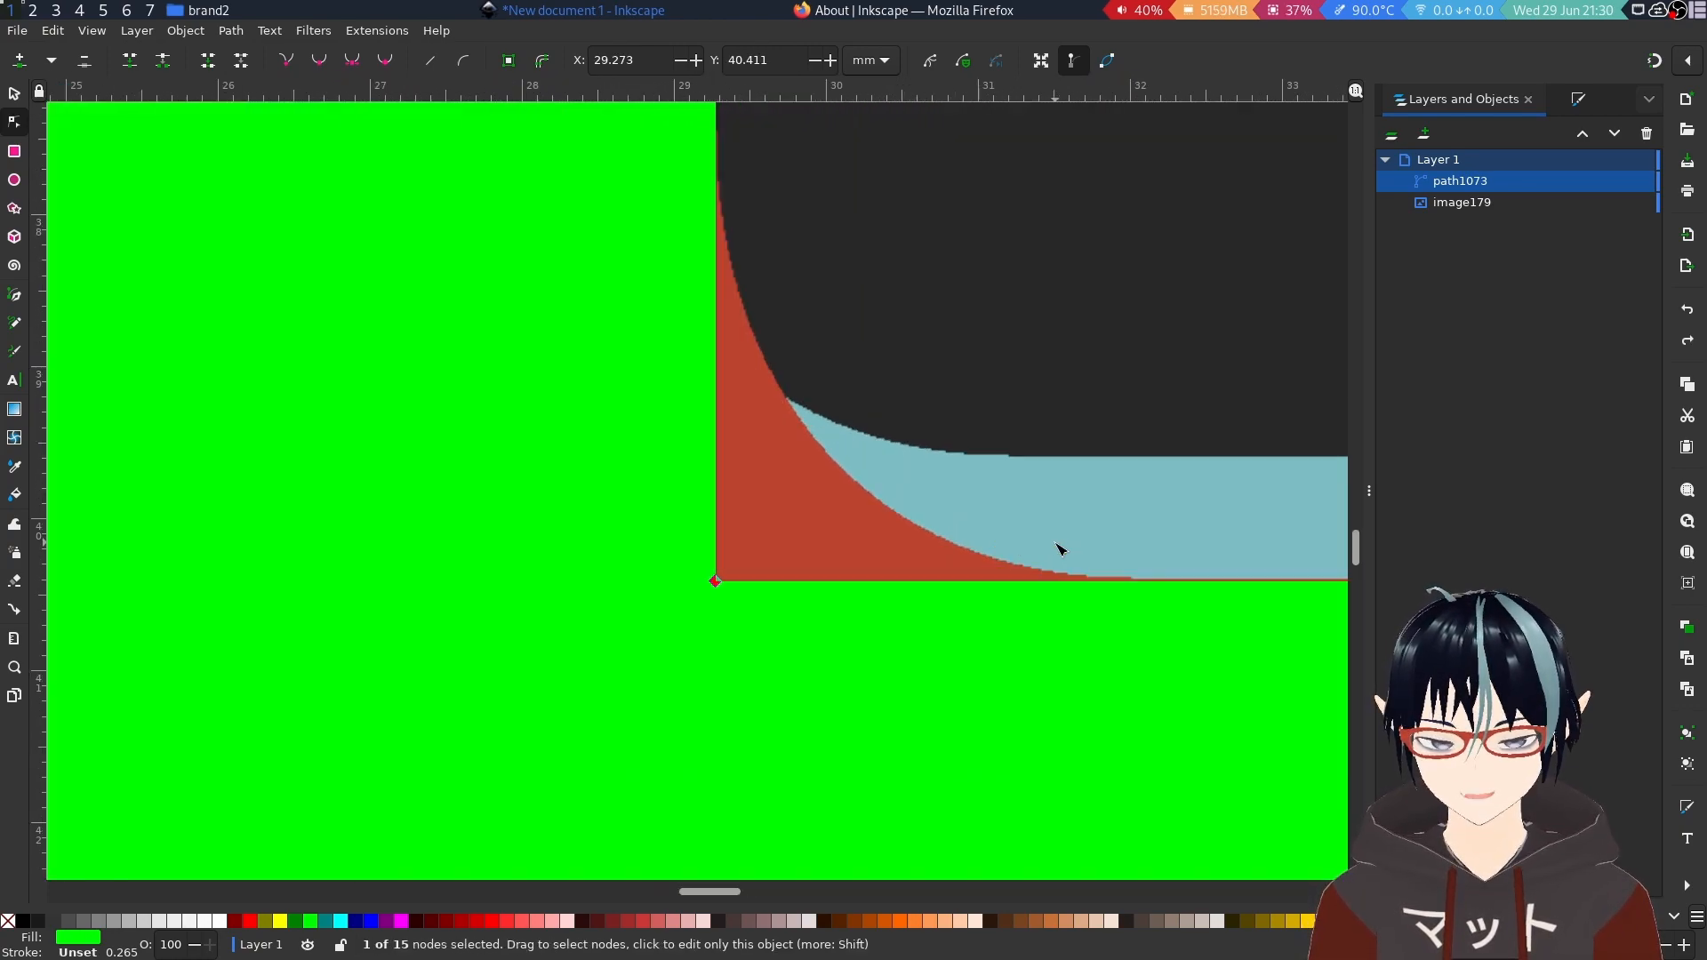
{"action": "scroll", "coordinate": [929, 578], "scroll_direction": "down", "scroll_amount": 3}
{"action": "scroll", "coordinate": [927, 584], "scroll_direction": "up", "scroll_amount": 3}
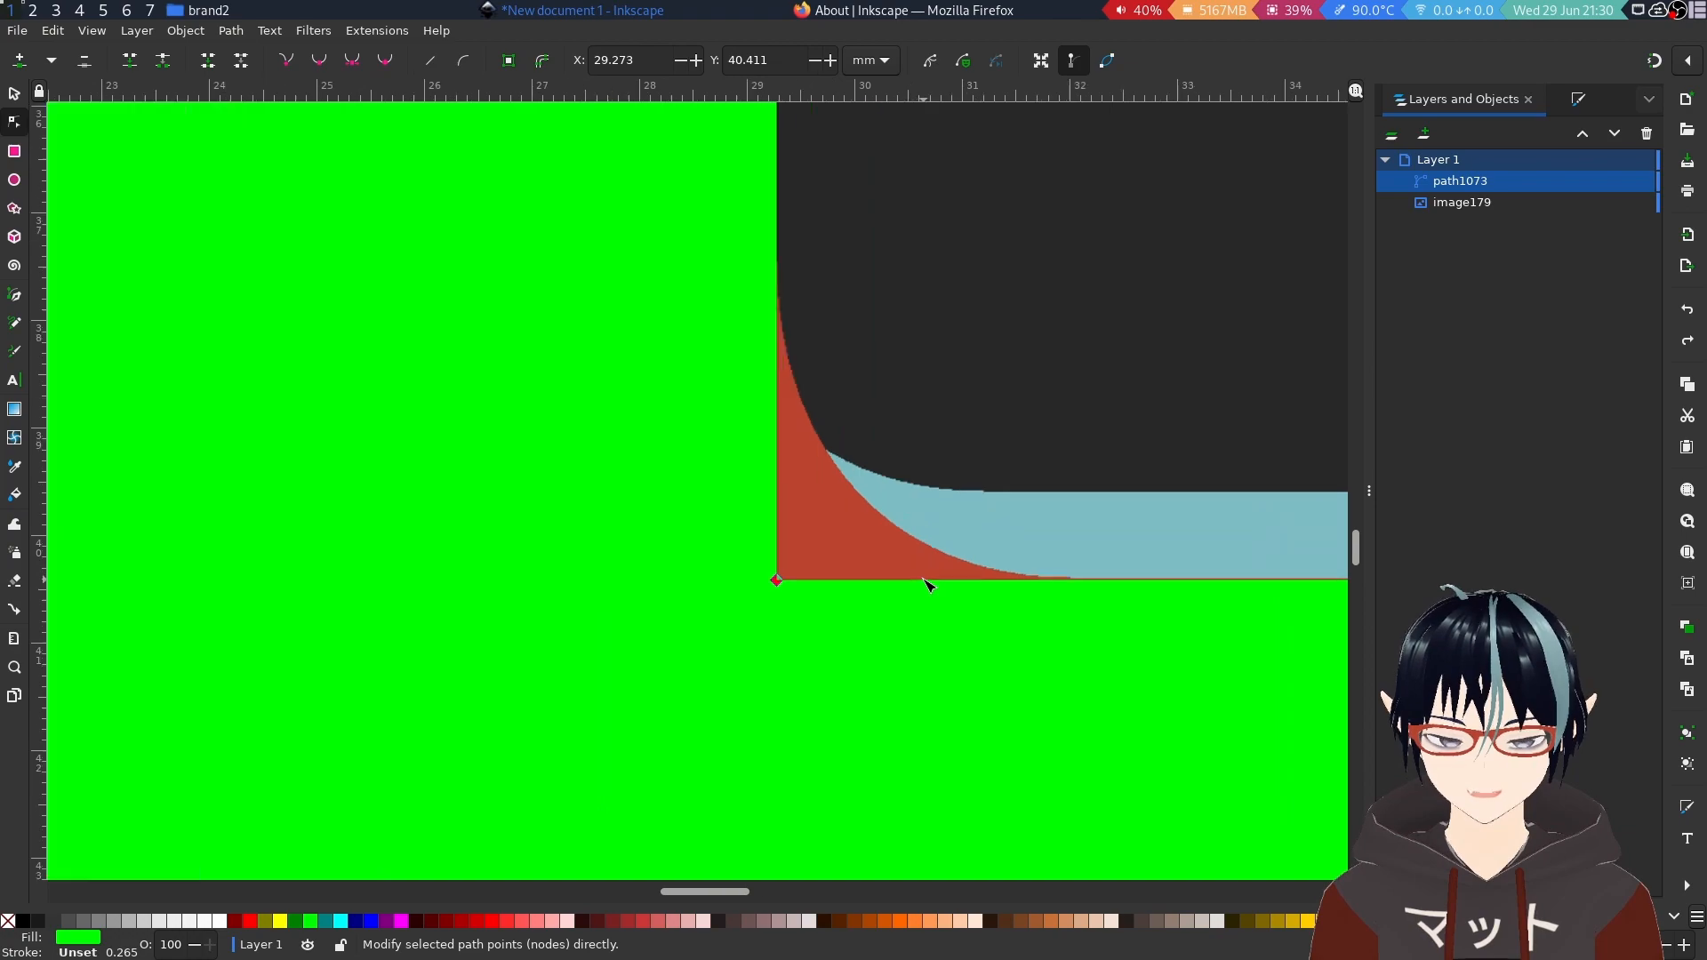
{"action": "left_click_drag", "start_coordinate": [785, 584], "coordinate": [870, 505]}
{"action": "scroll", "coordinate": [813, 631], "scroll_direction": "down", "scroll_amount": 3}
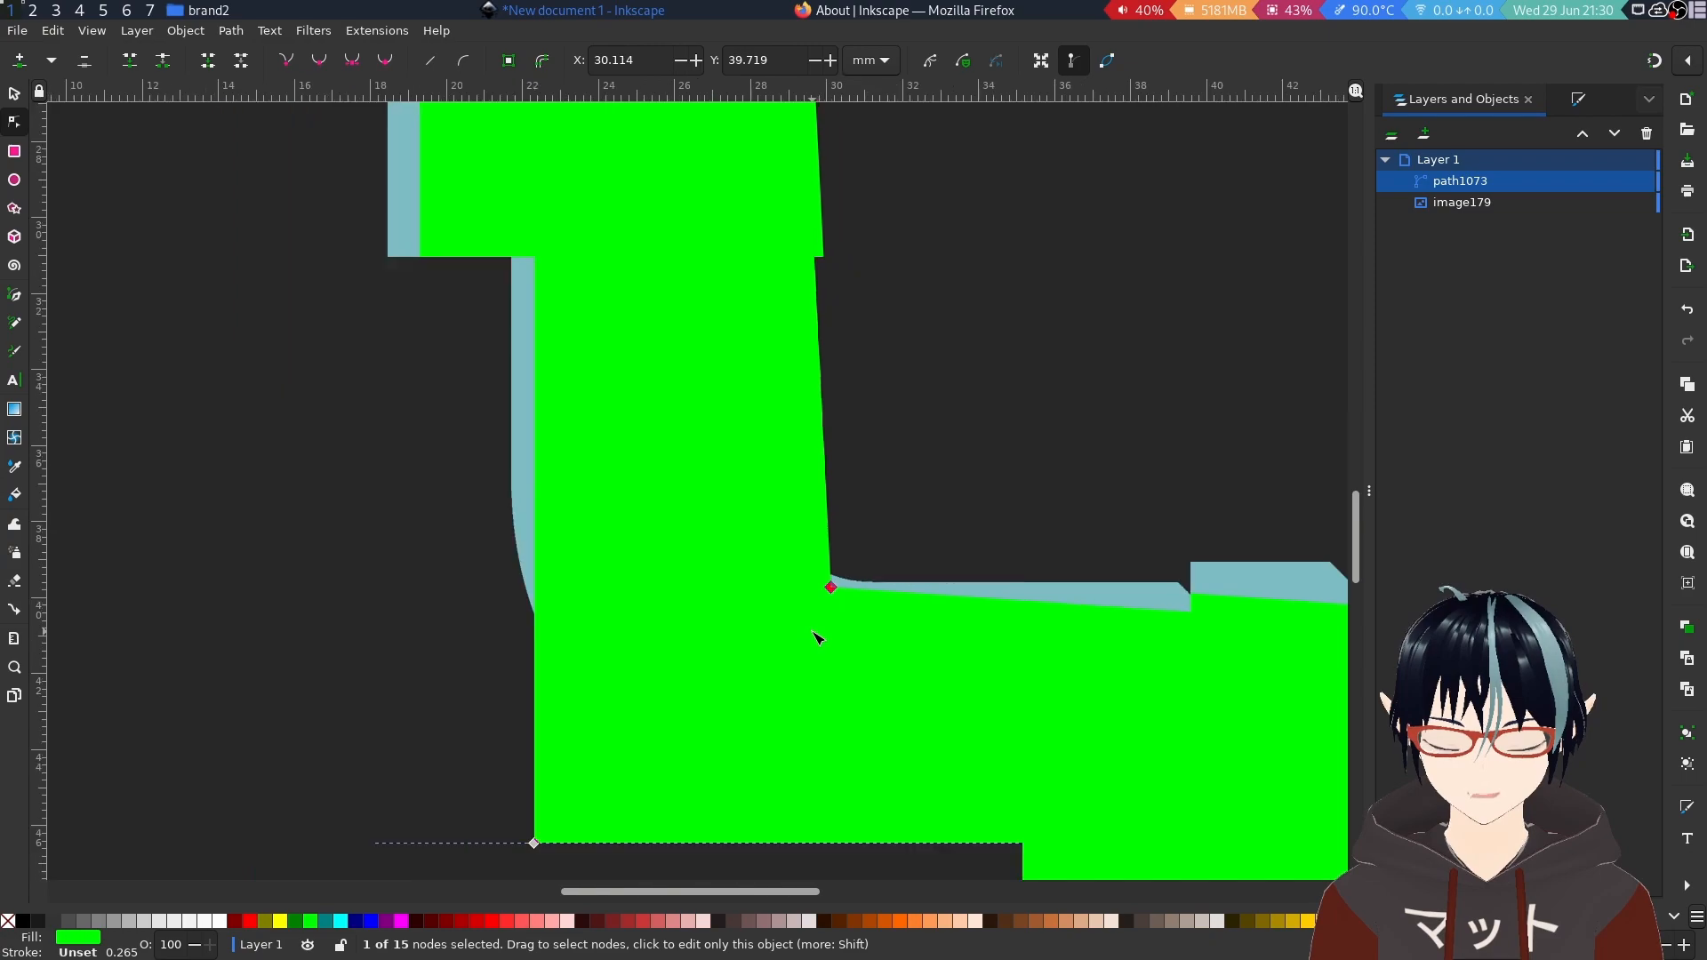
Bend the foot's top edge into a curve that follows the logo's rounded inner corner.
{"action": "left_click", "coordinate": [900, 595]}
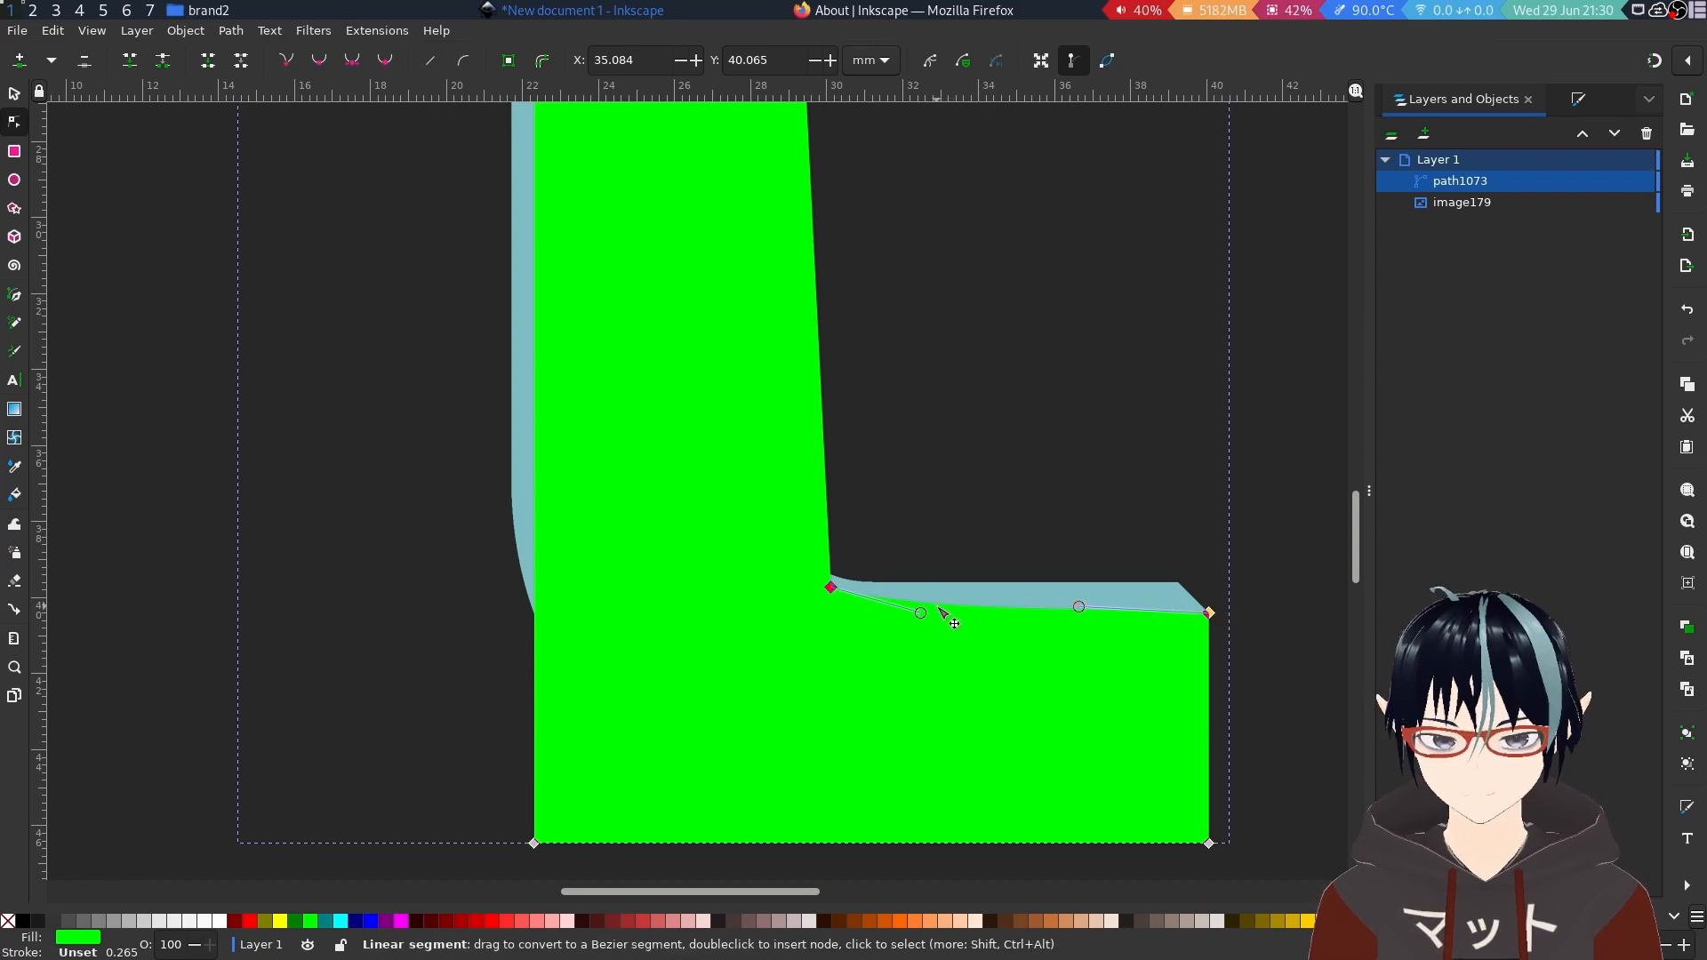
{"action": "mouse_move", "coordinate": [945, 615]}
{"action": "left_mouse_down"}
{"action": "mouse_move", "coordinate": [945, 635]}
{"action": "mouse_move", "coordinate": [889, 622]}
{"action": "mouse_move", "coordinate": [929, 623]}
{"action": "left_mouse_up"}
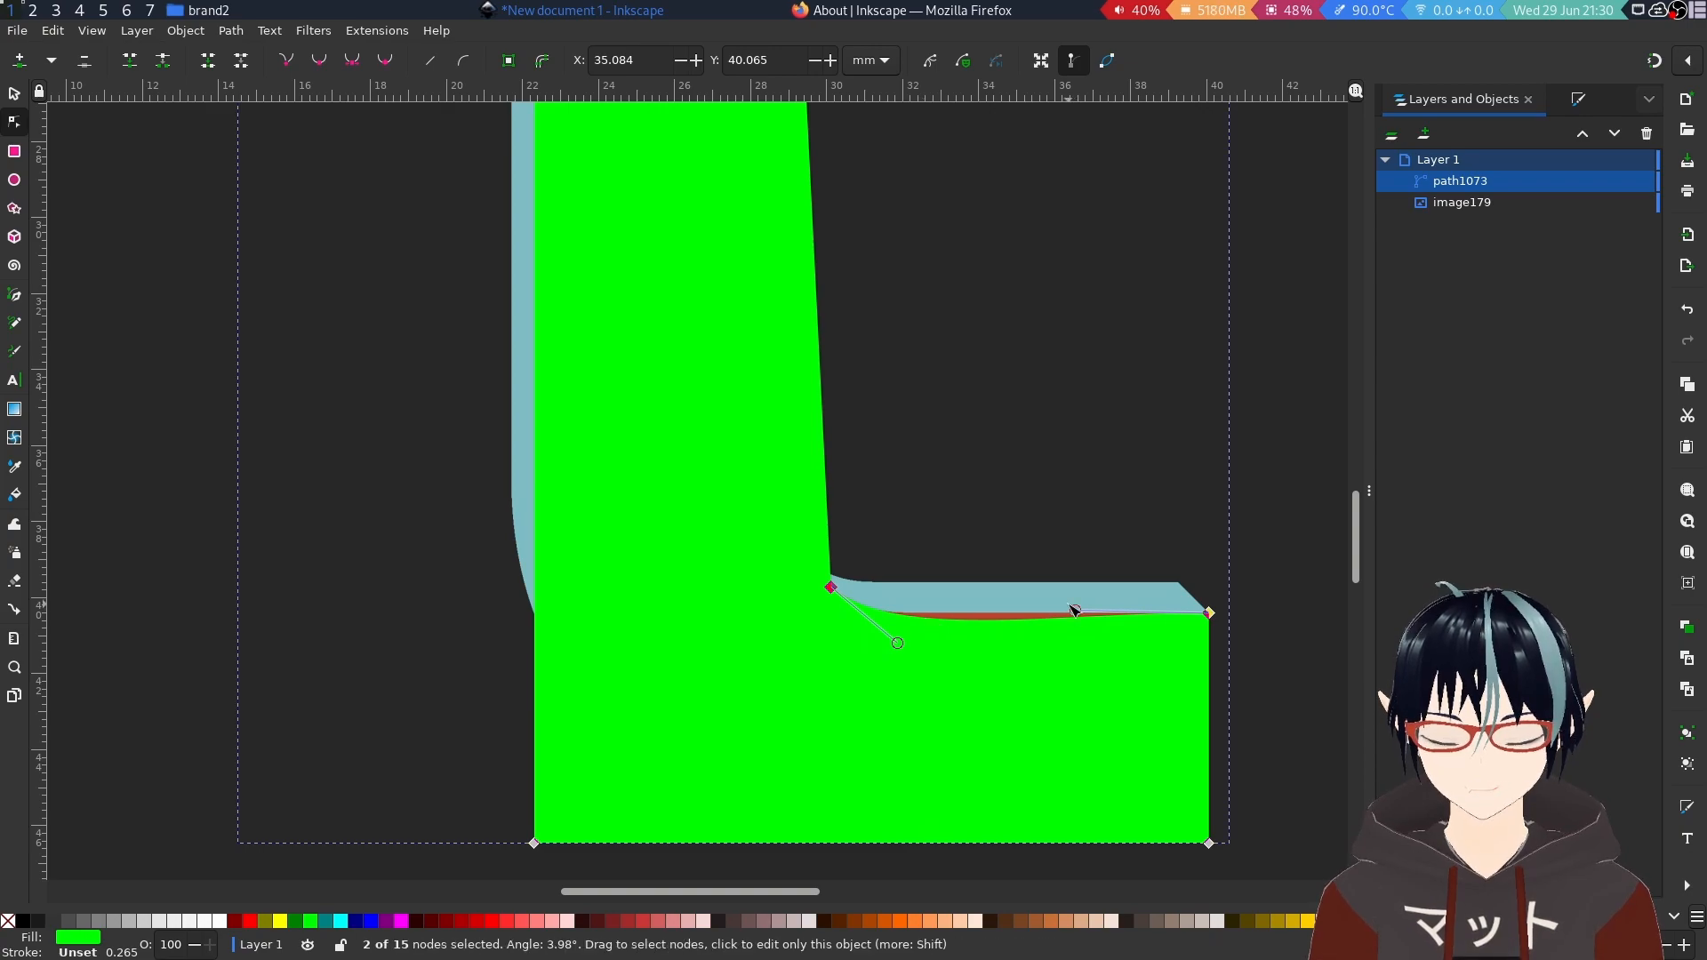
{"action": "scroll", "coordinate": [1031, 642], "scroll_direction": "down", "scroll_amount": 2}
{"action": "scroll", "coordinate": [1033, 642], "scroll_direction": "up", "scroll_amount": 3}
{"action": "left_click_drag", "start_coordinate": [1086, 599], "coordinate": [976, 602]}
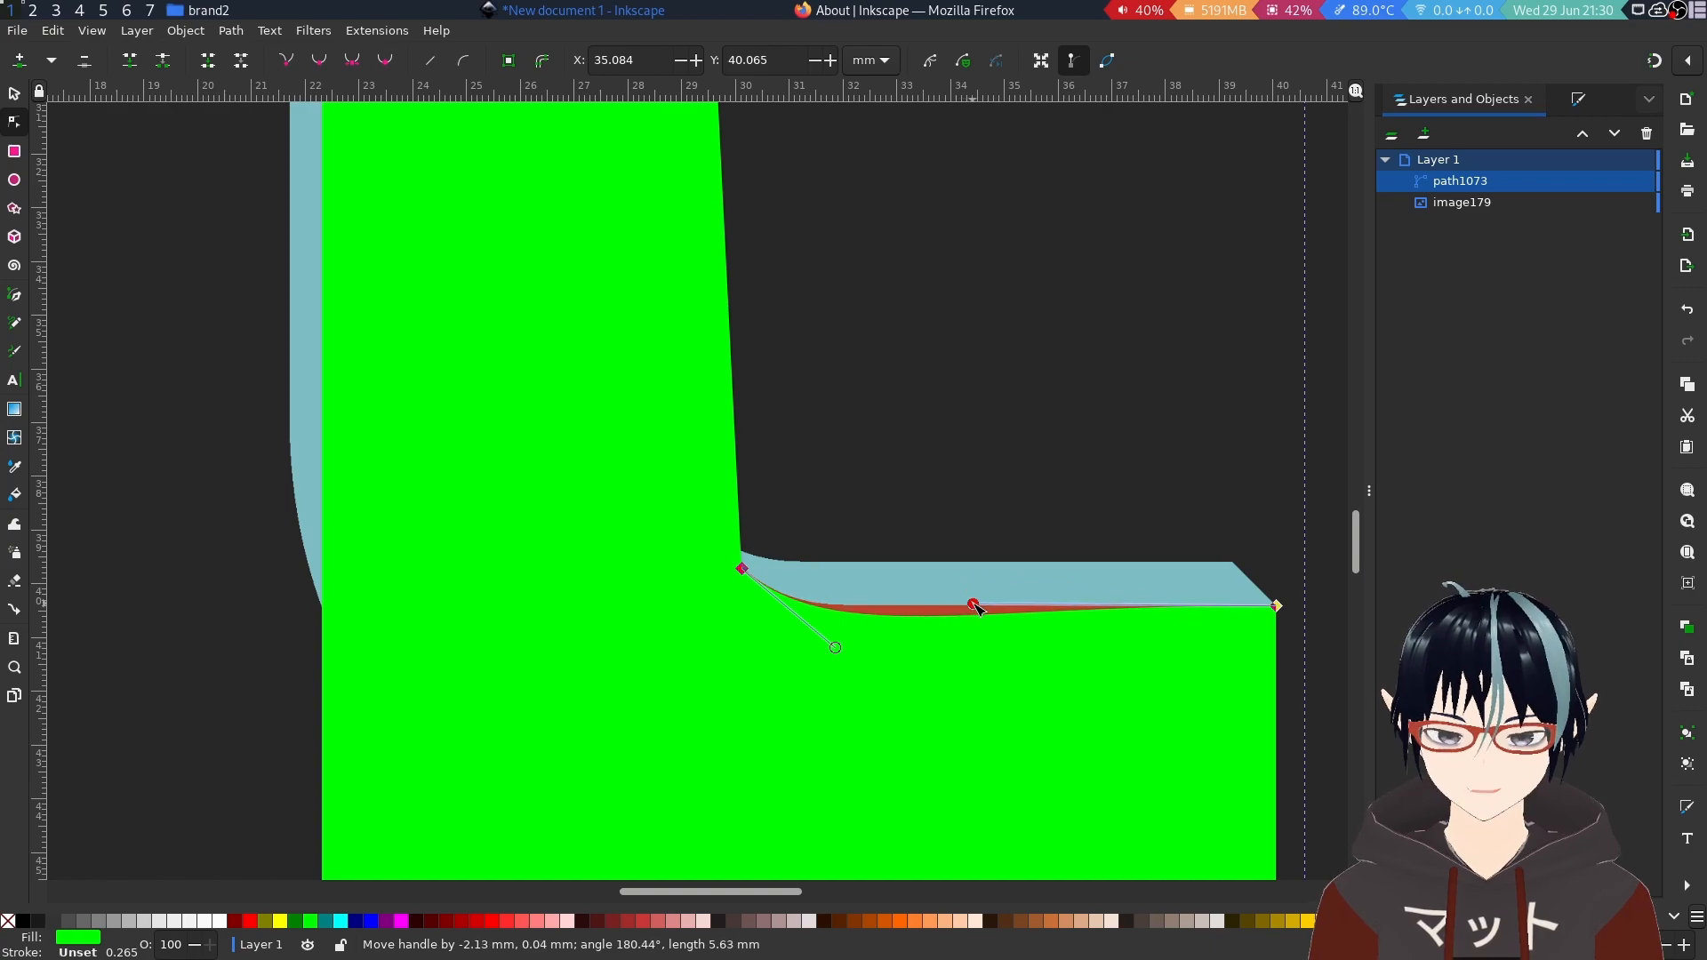
{"action": "key", "text": "ctrl+z"}
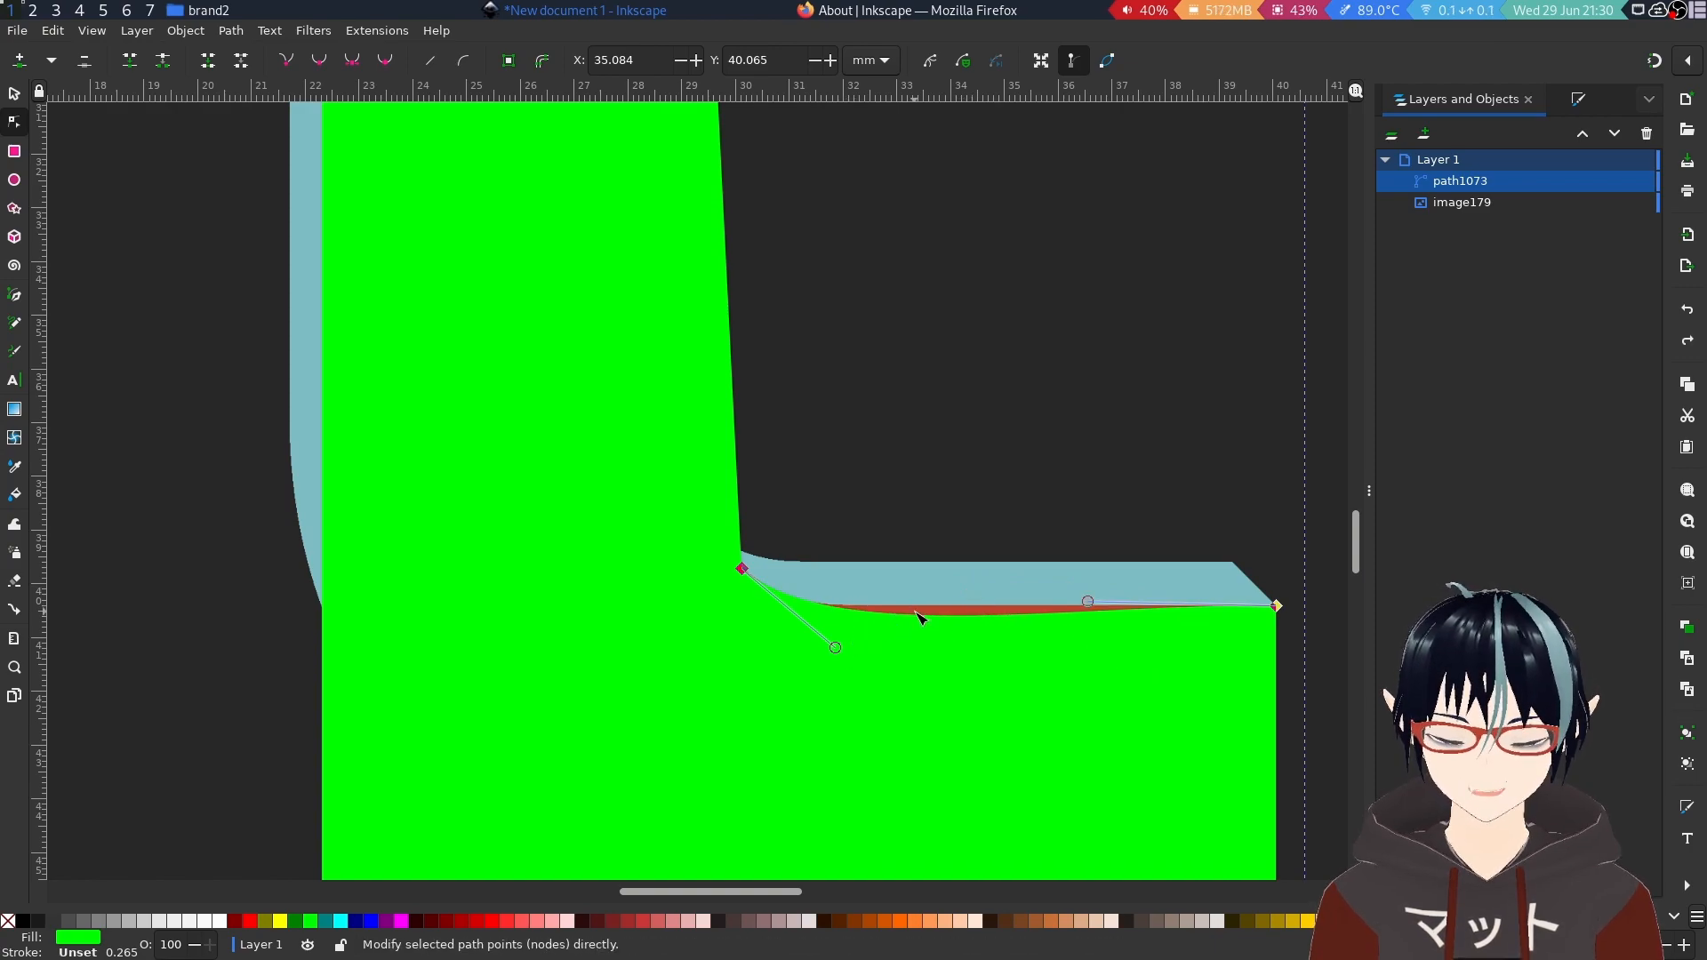
{"action": "mouse_move", "coordinate": [914, 609]}
{"action": "left_mouse_down"}
{"action": "mouse_move", "coordinate": [875, 623]}
{"action": "mouse_move", "coordinate": [898, 610]}
{"action": "left_mouse_up"}
{"action": "scroll", "coordinate": [1034, 598], "scroll_direction": "down", "scroll_amount": 4}
{"action": "left_click", "coordinate": [1079, 589]}
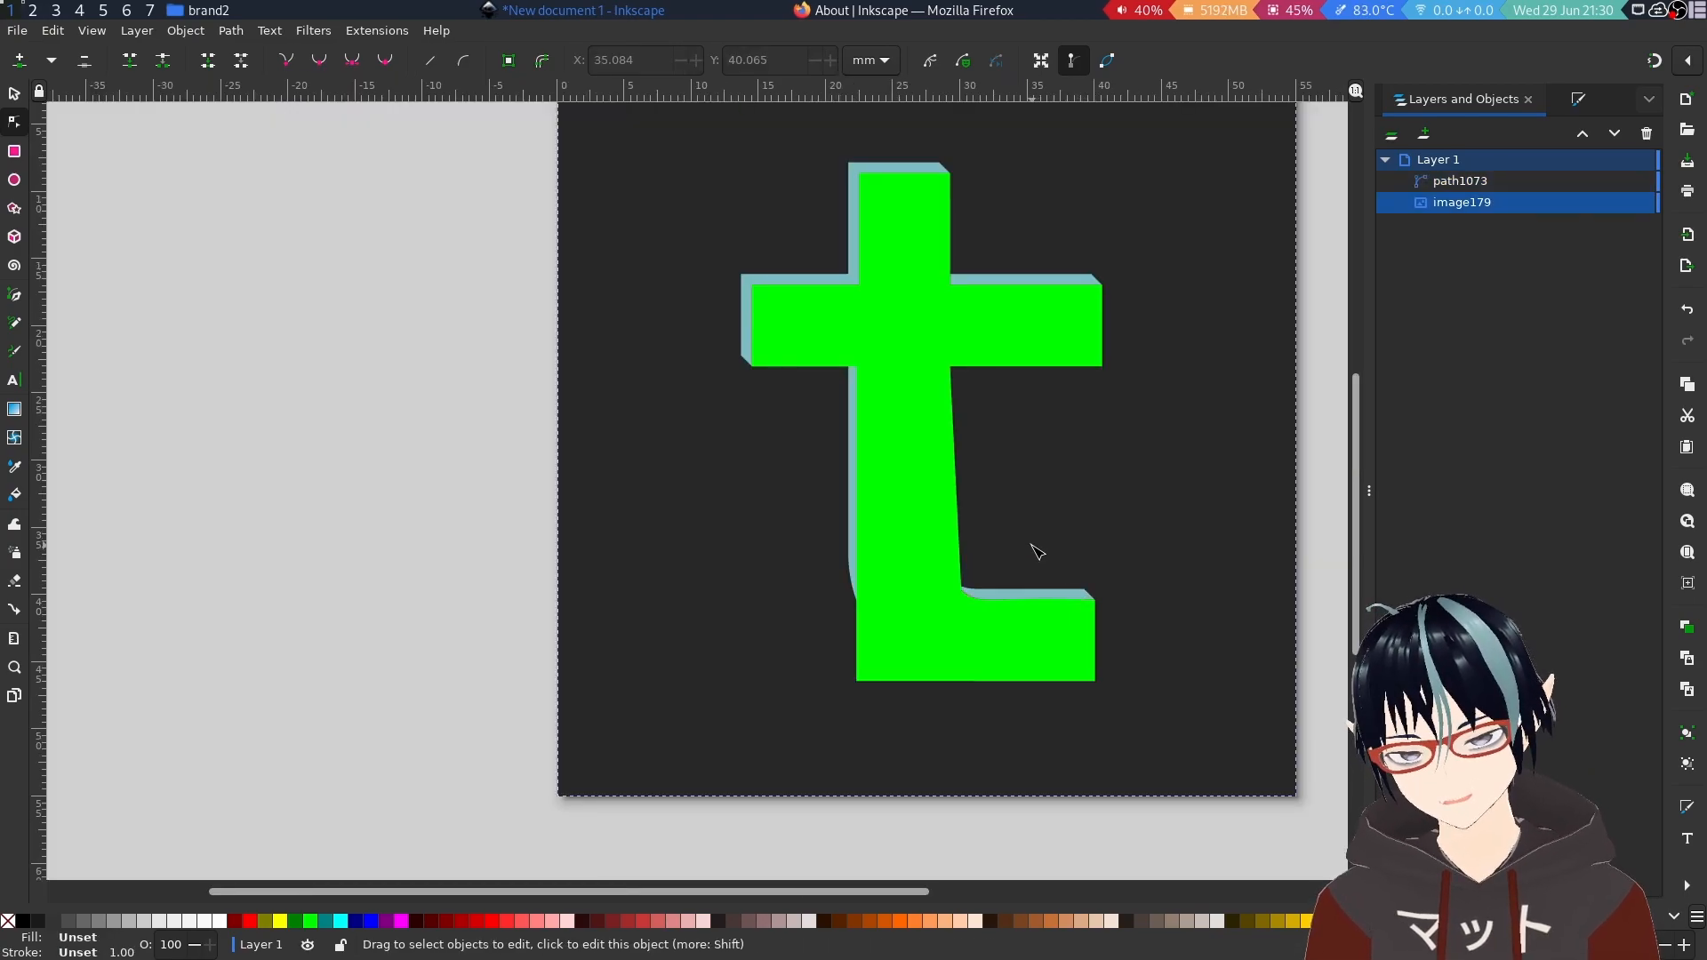
Curve the stem's right edge below the crossbar so that it flows into the rounded inner corner.
{"action": "scroll", "coordinate": [977, 567], "scroll_direction": "up", "scroll_amount": 3}
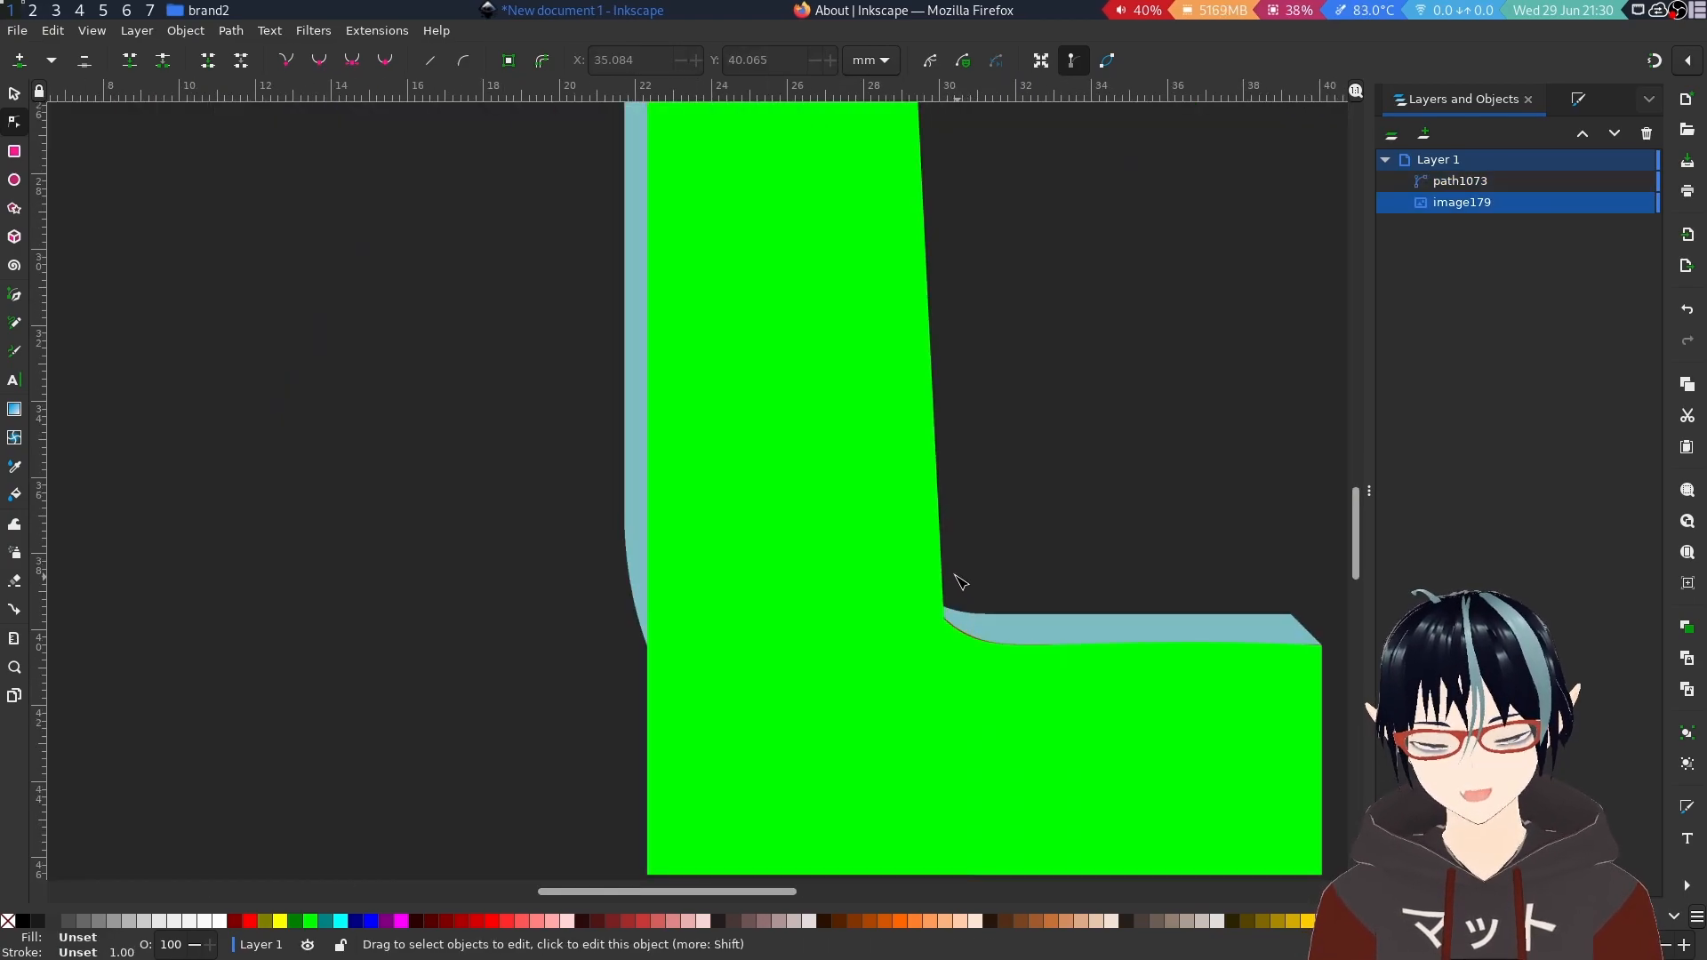
{"action": "left_click", "coordinate": [918, 578]}
{"action": "left_click_drag", "start_coordinate": [918, 578], "coordinate": [947, 622]}
{"action": "scroll", "coordinate": [946, 613], "scroll_direction": "down", "scroll_amount": 2}
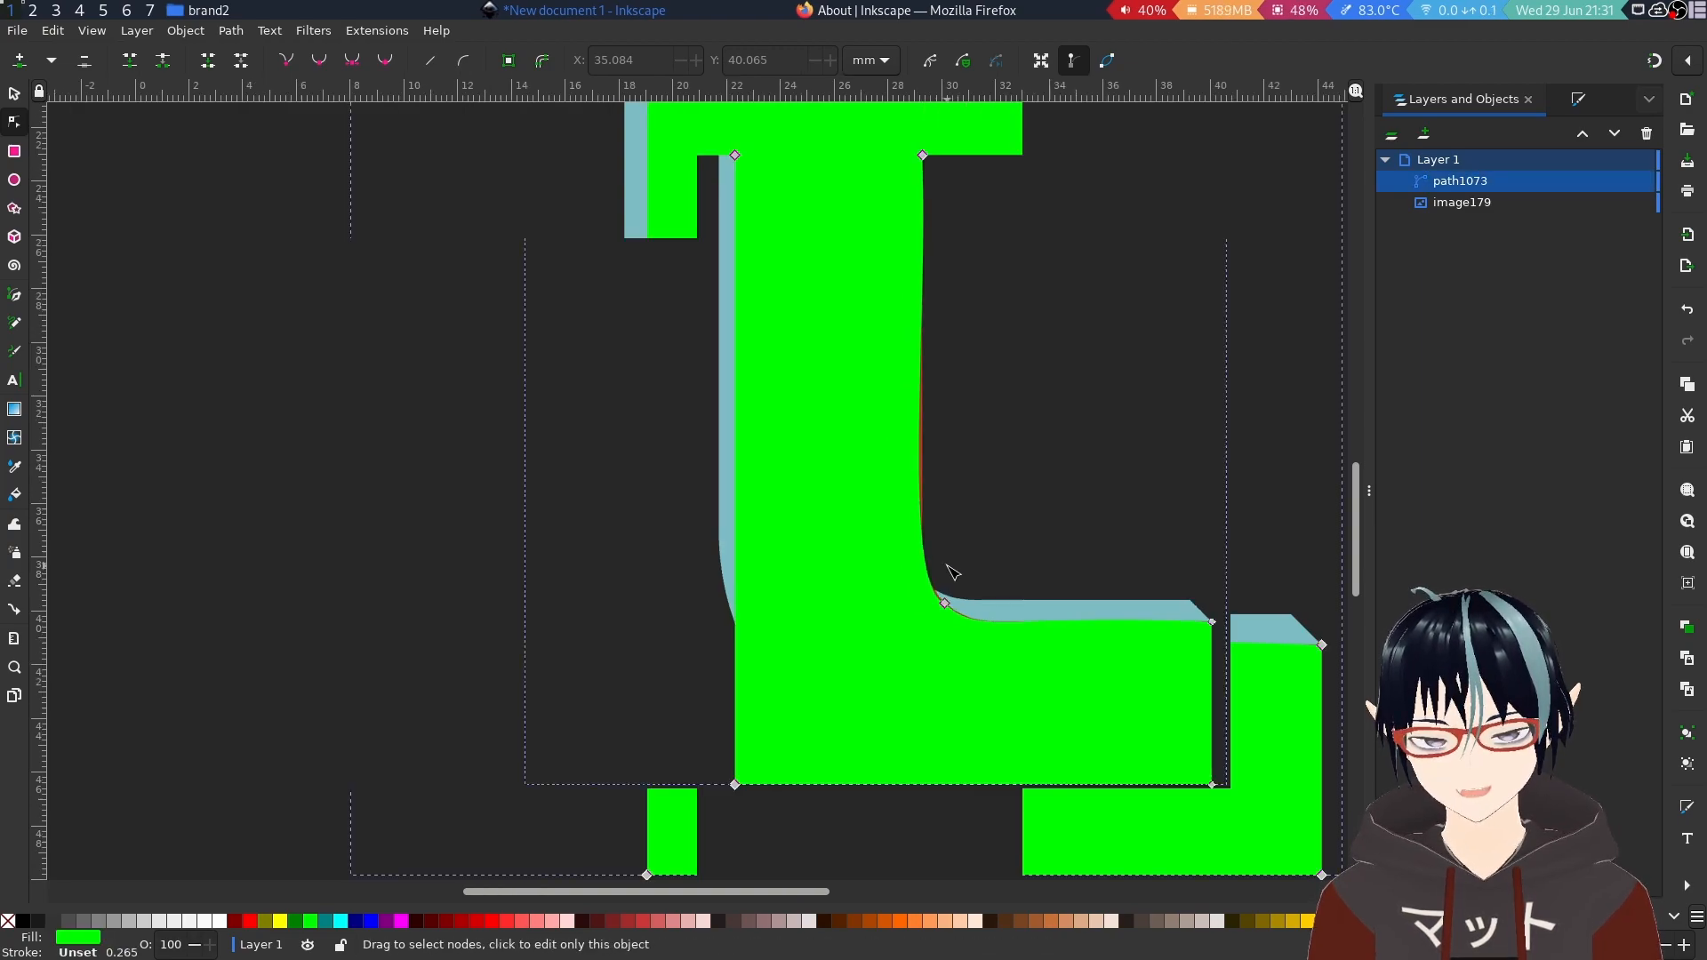
{"action": "left_click", "coordinate": [1017, 520]}
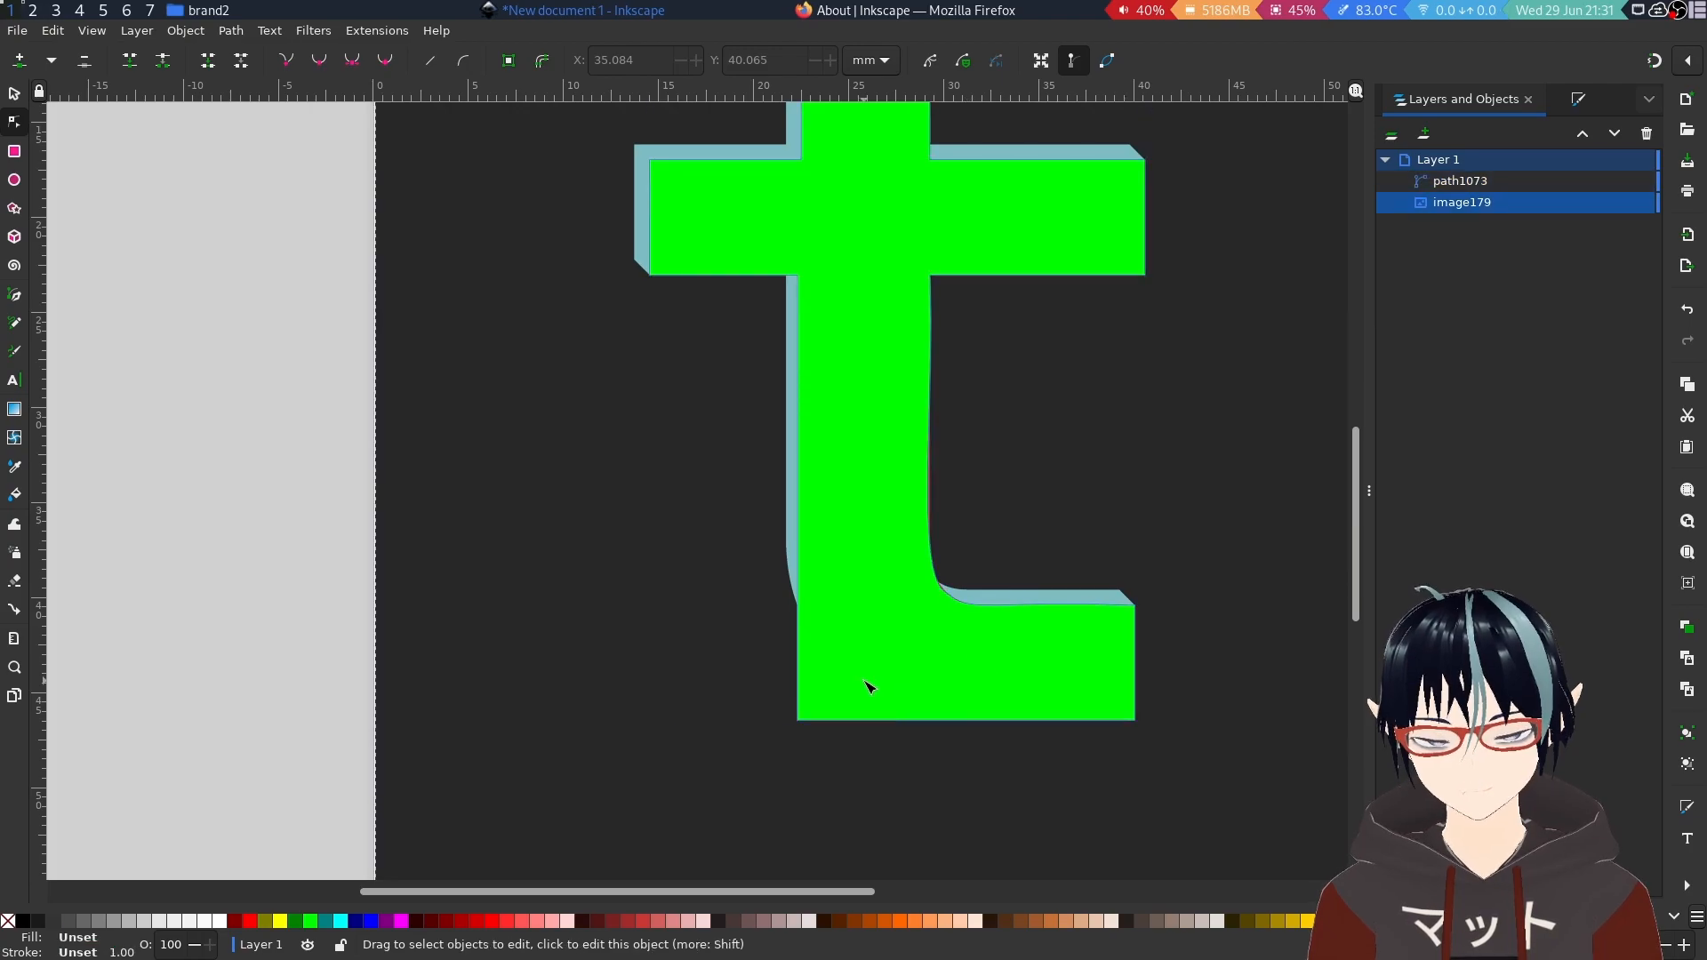
Move the t's lower-left corner node to about X 25.423, Y 44.581 mm and curve its adjoining edges along the logo's outer bend.
{"action": "left_click", "coordinate": [849, 707]}
{"action": "scroll", "coordinate": [816, 724], "scroll_direction": "up", "scroll_amount": 3}
{"action": "scroll", "coordinate": [814, 733], "scroll_direction": "down", "scroll_amount": 1}
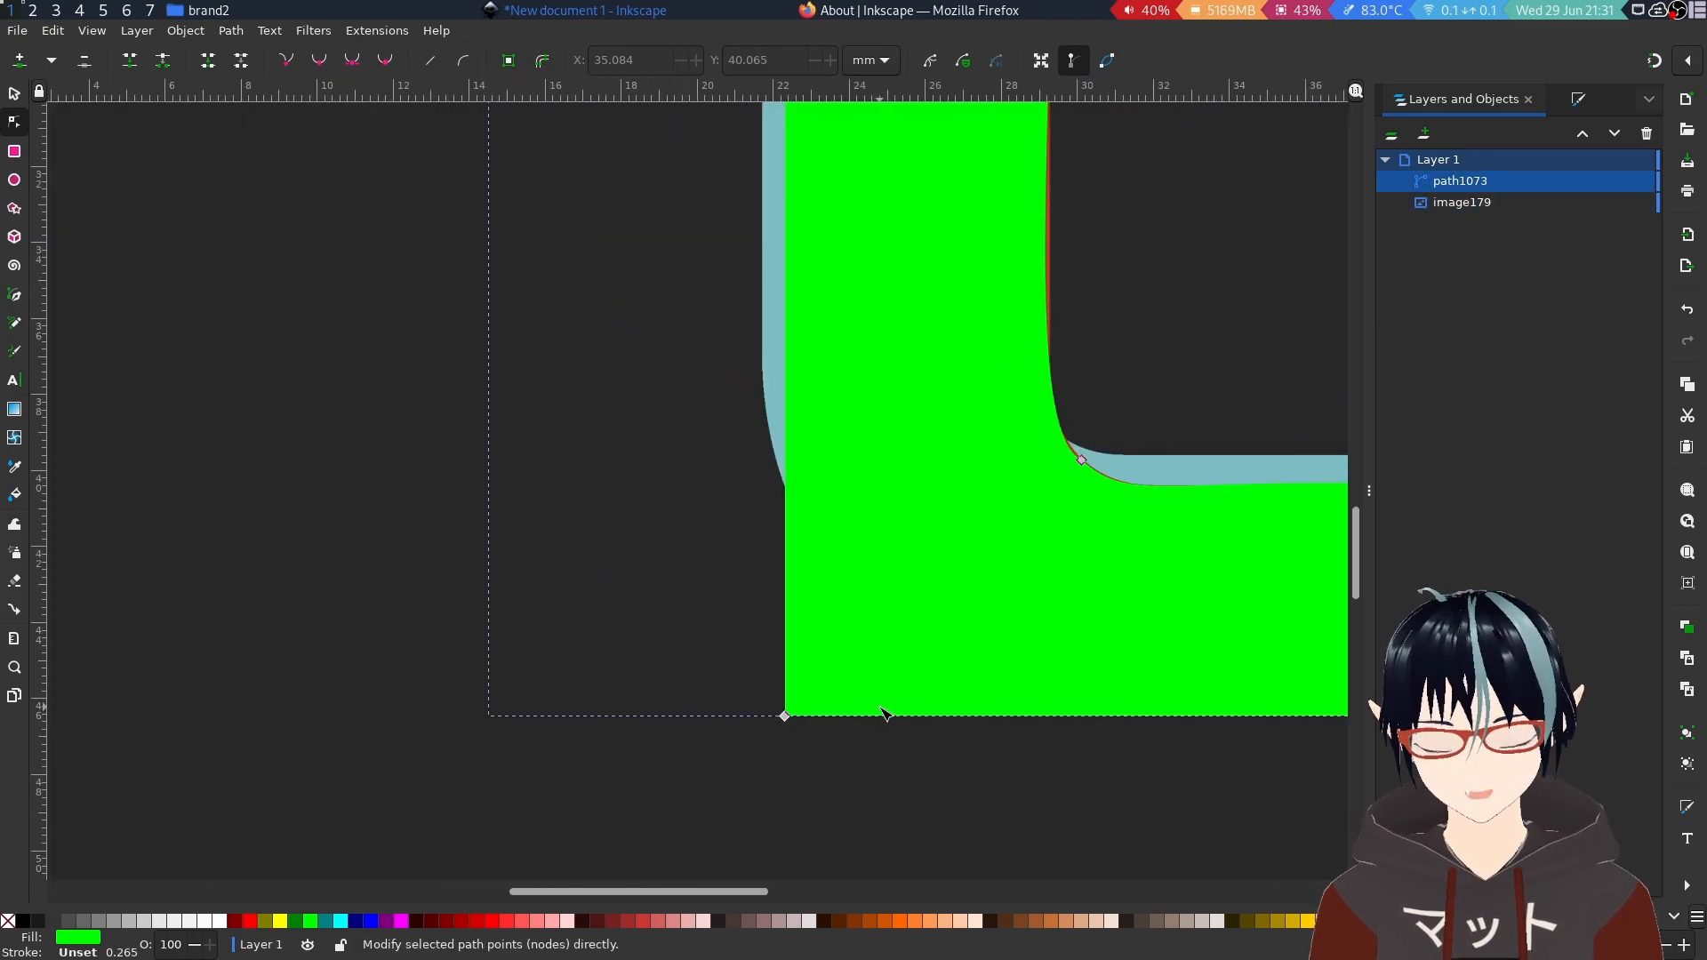
{"action": "left_click_drag", "start_coordinate": [784, 716], "coordinate": [903, 645]}
{"action": "scroll", "coordinate": [969, 654], "scroll_direction": "down", "scroll_amount": 2}
{"action": "scroll", "coordinate": [969, 654], "scroll_direction": "up", "scroll_amount": 1}
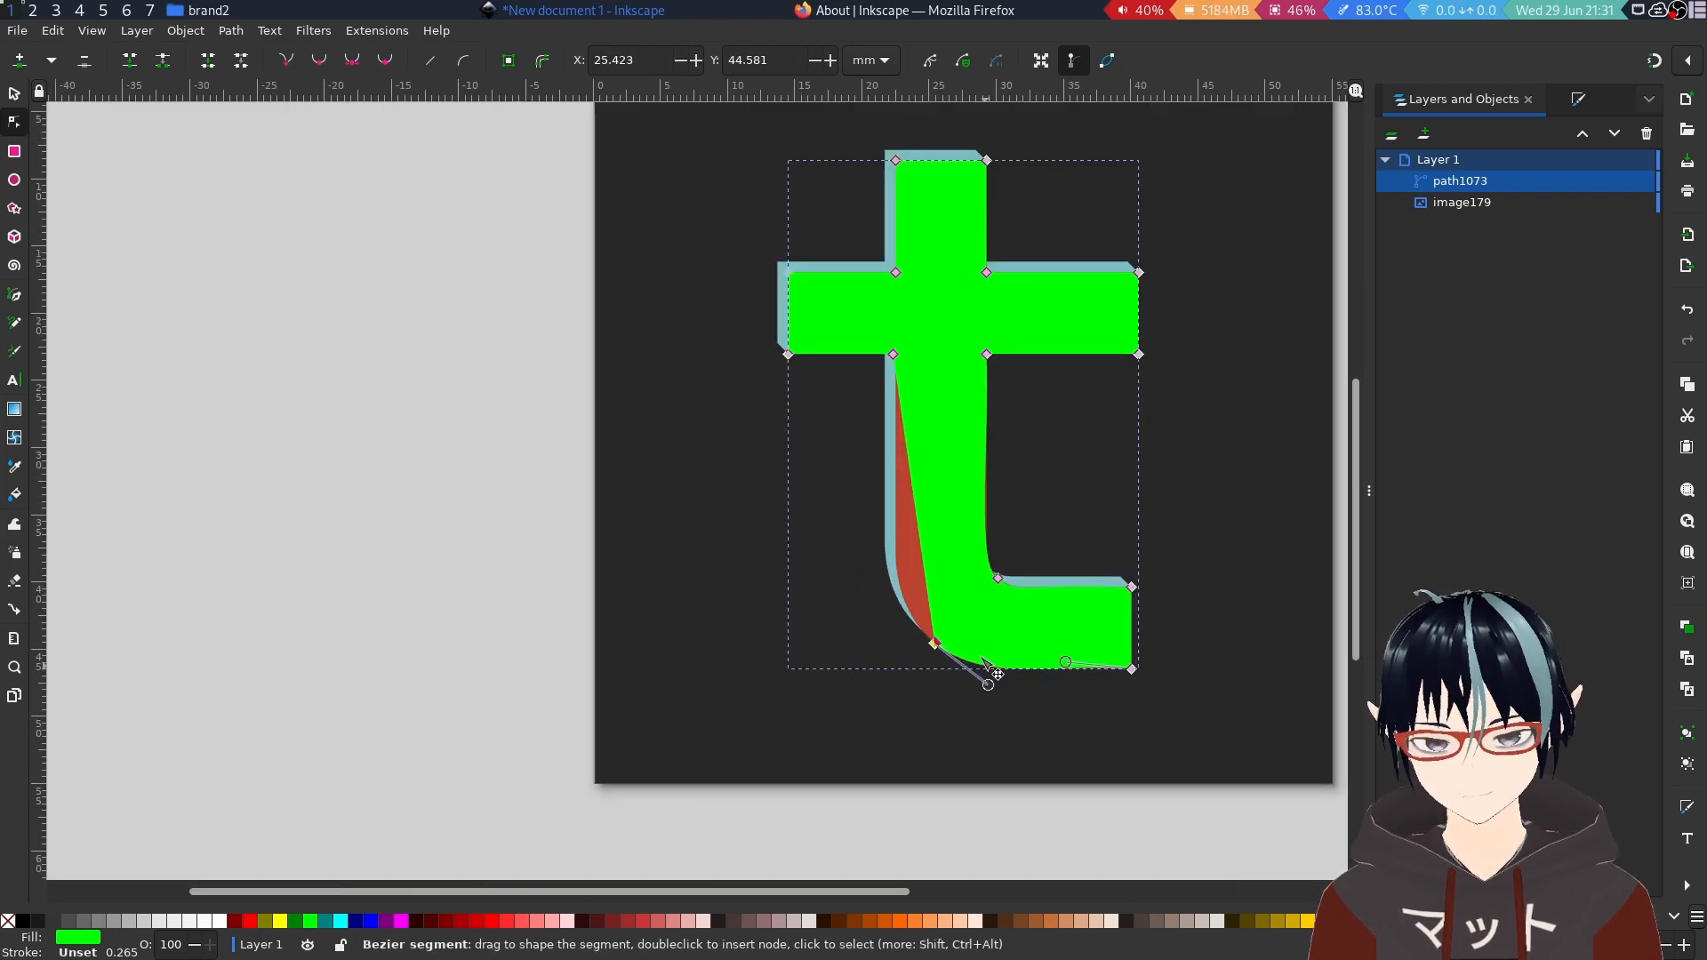
{"action": "left_click_drag", "start_coordinate": [920, 547], "coordinate": [904, 580]}
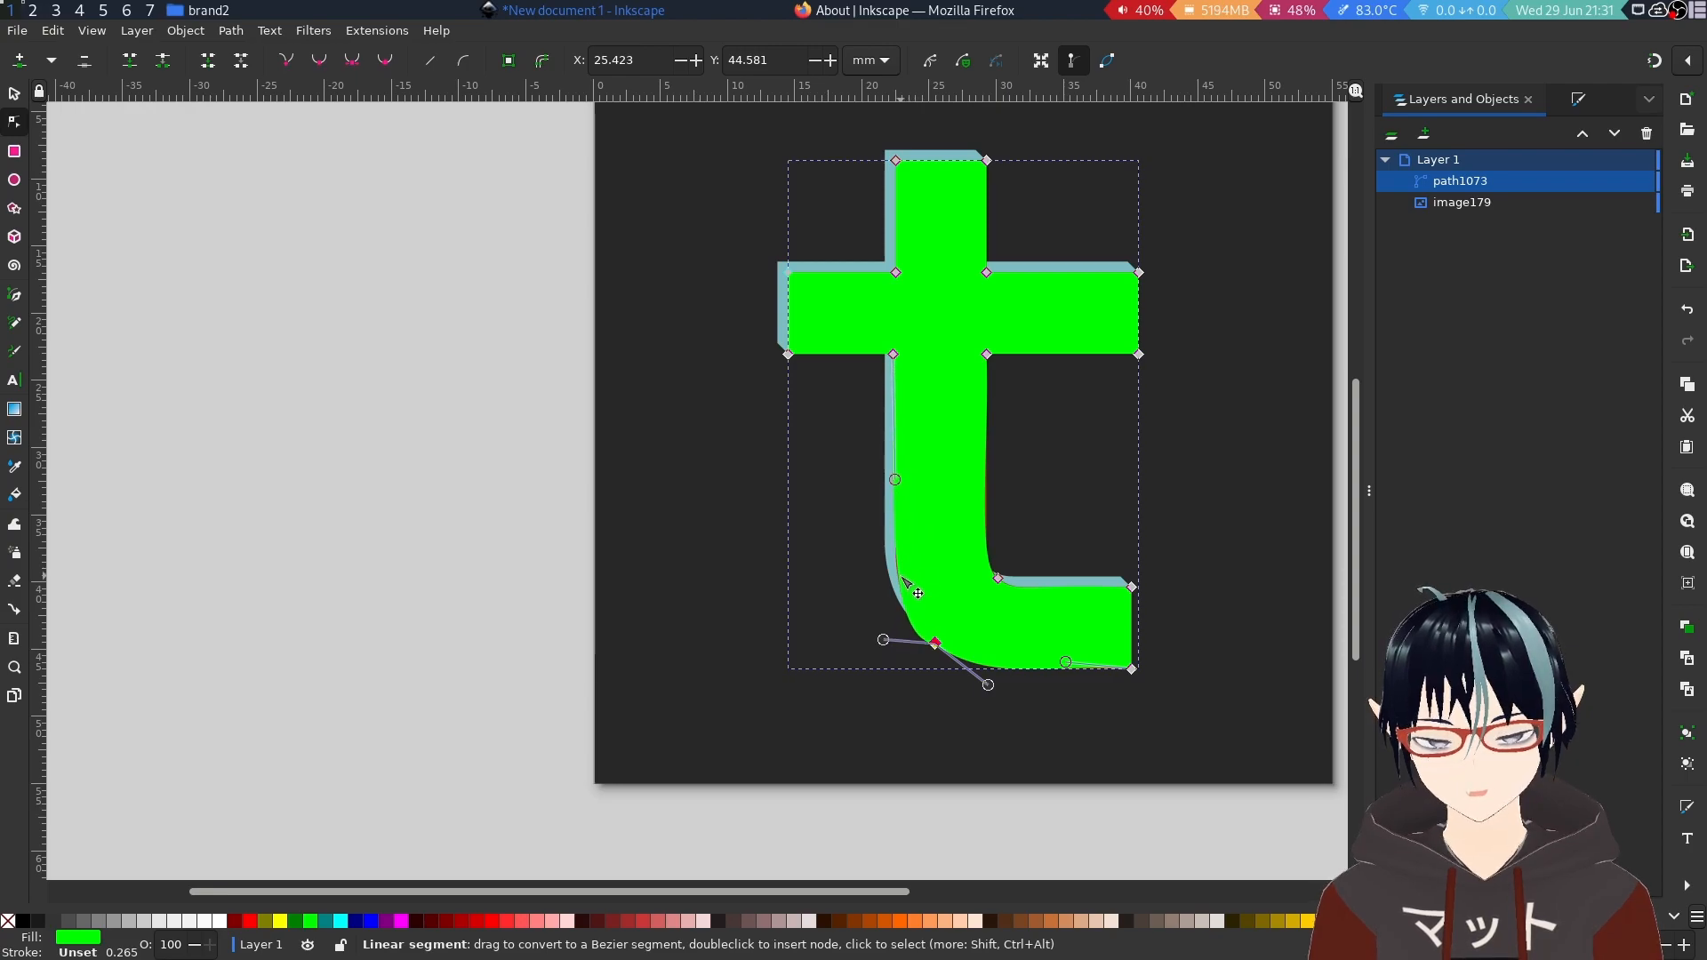
{"action": "left_click", "coordinate": [698, 610]}
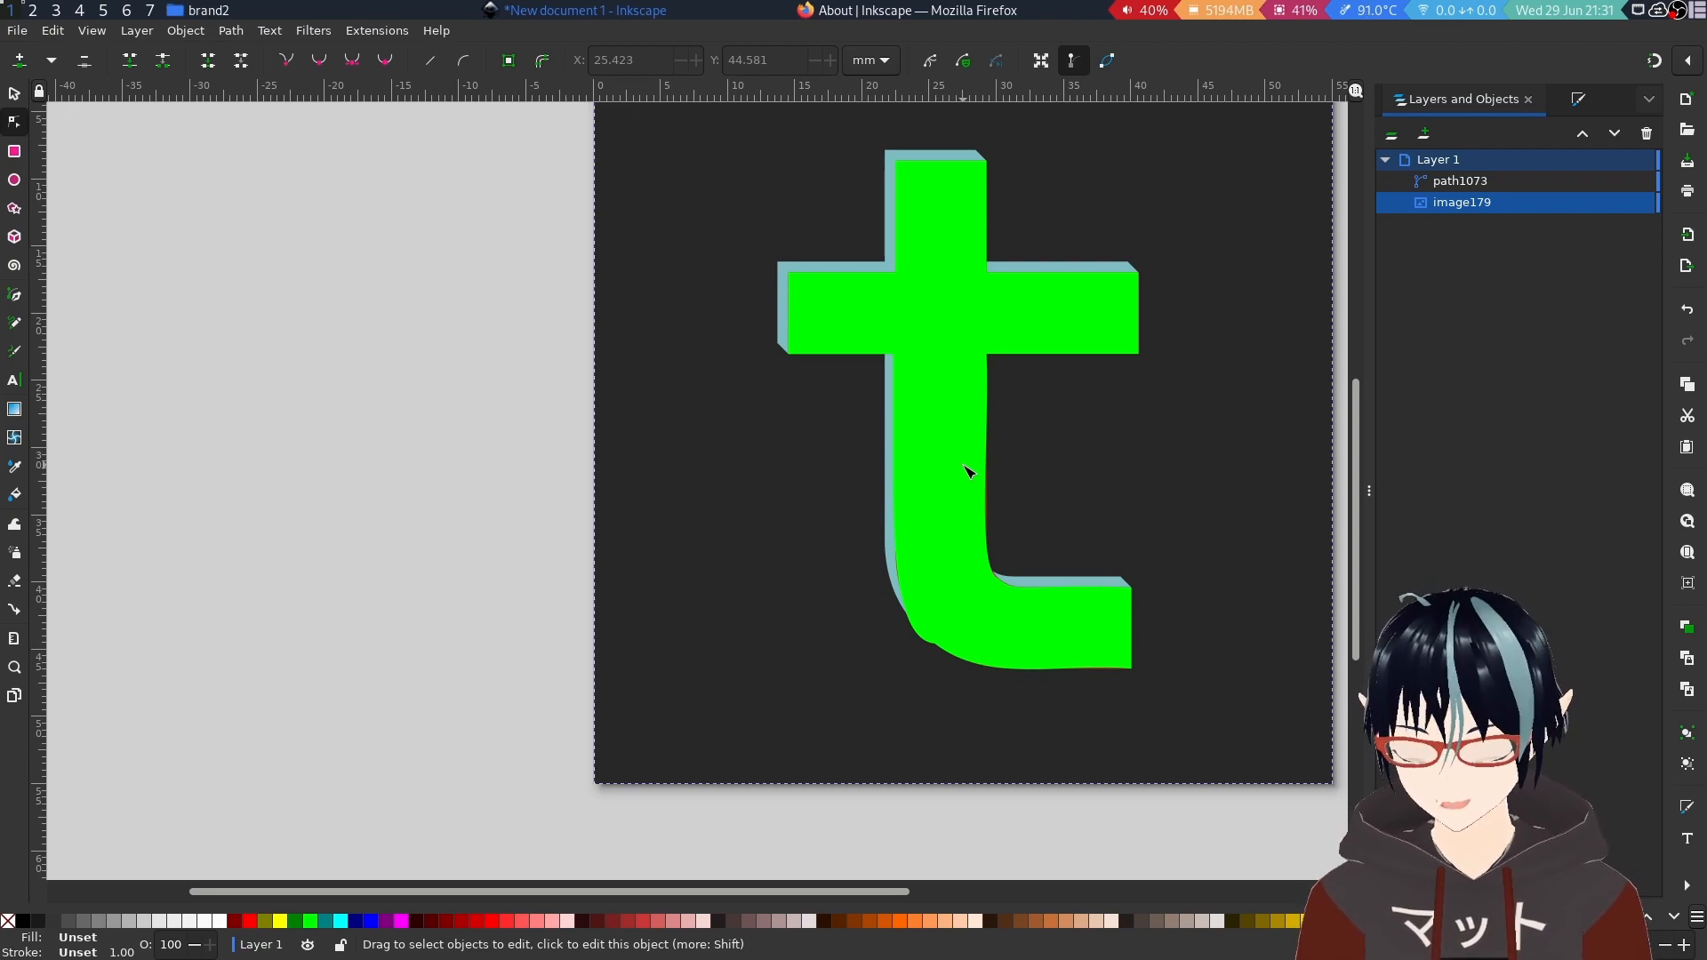
Fill the t path with the logo's red #bb4430 using the Dropper, temporarily hiding the path to sample the image.
{"action": "left_click", "coordinate": [987, 450]}
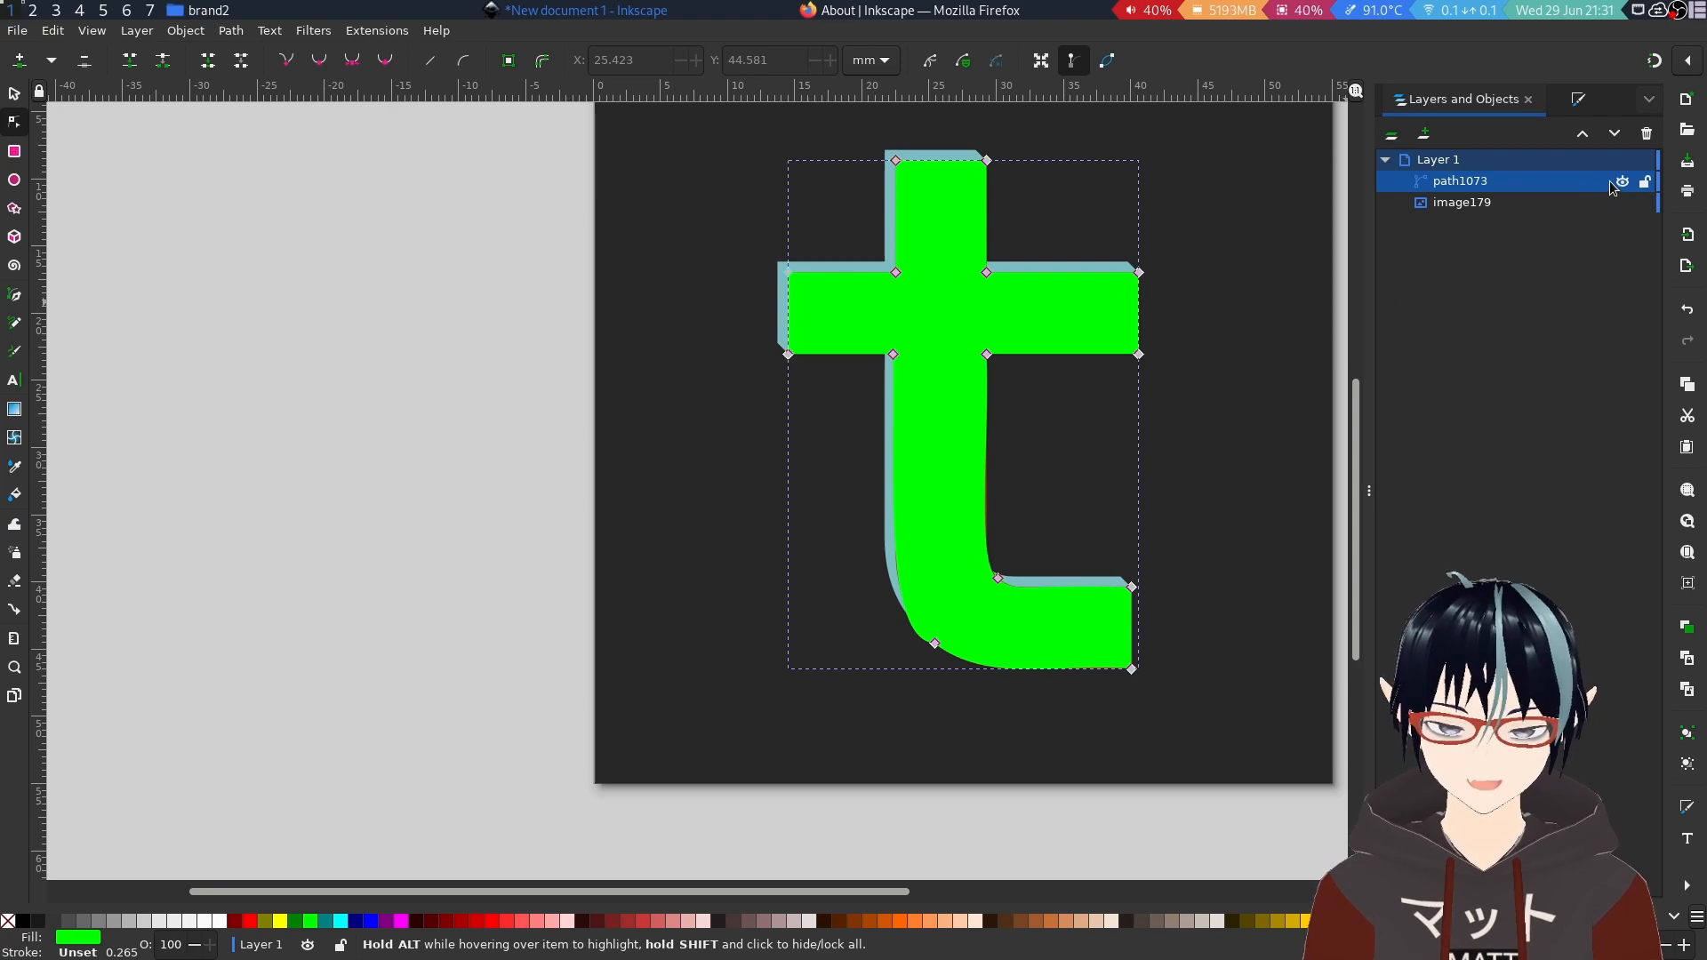
{"action": "left_click", "coordinate": [1621, 182]}
{"action": "key", "text": "o"}
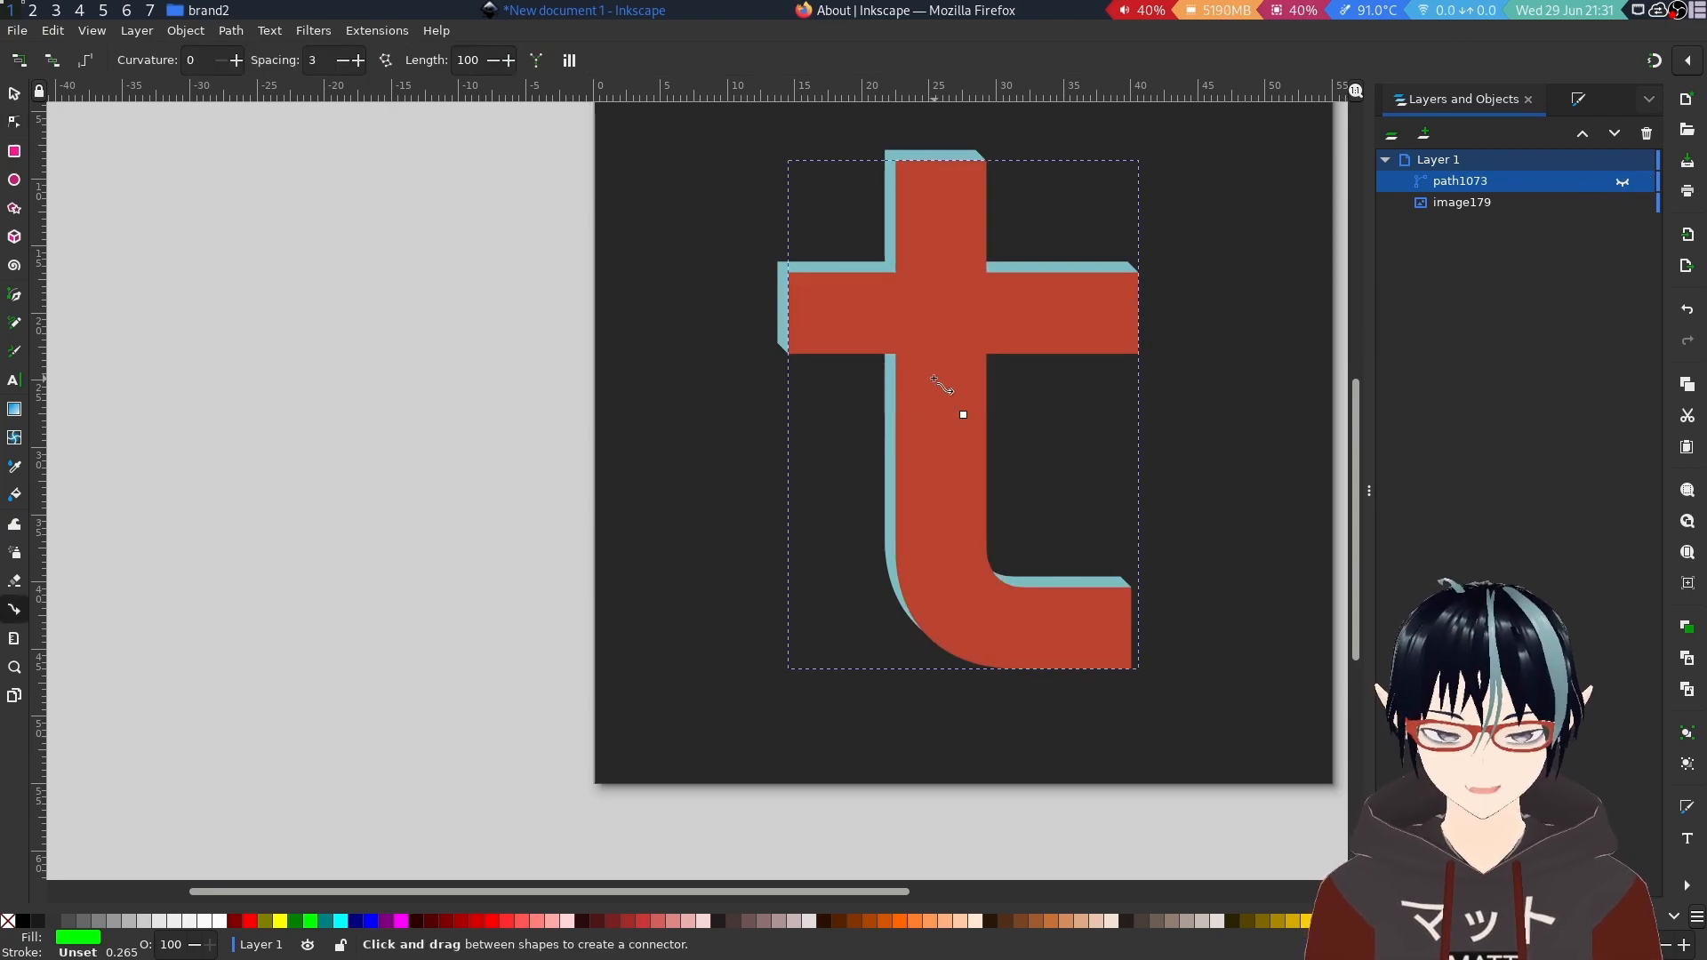
{"action": "left_click", "coordinate": [938, 385]}
{"action": "key", "text": "d"}
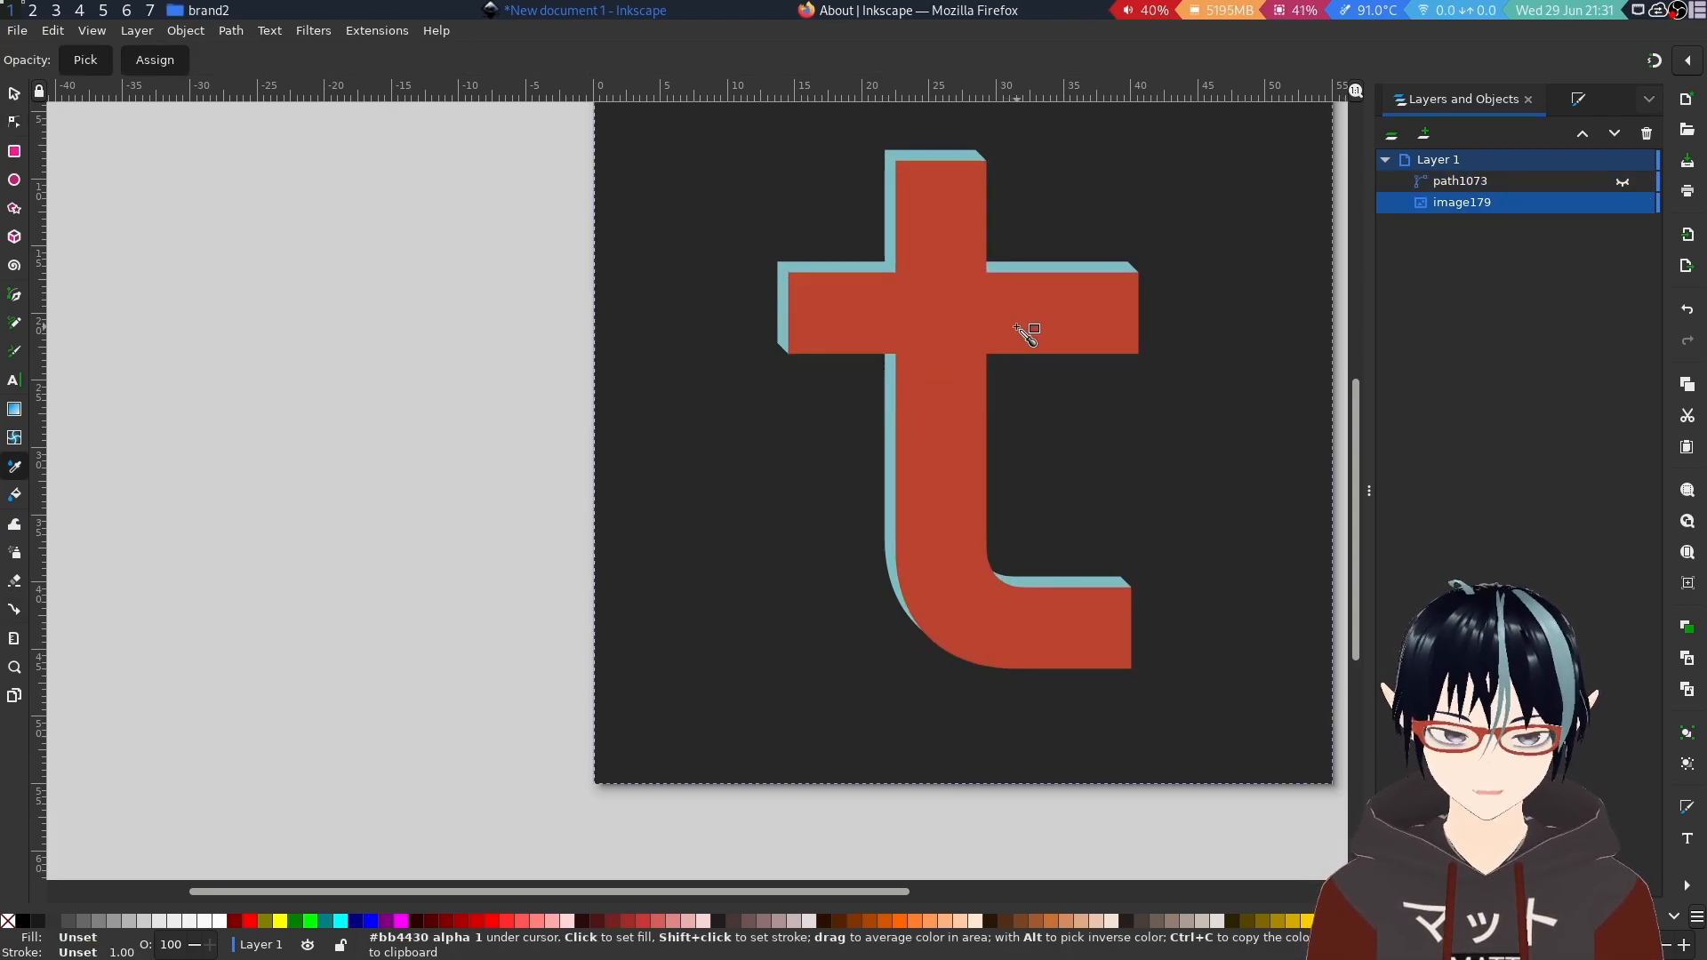
{"action": "left_click", "coordinate": [968, 332]}
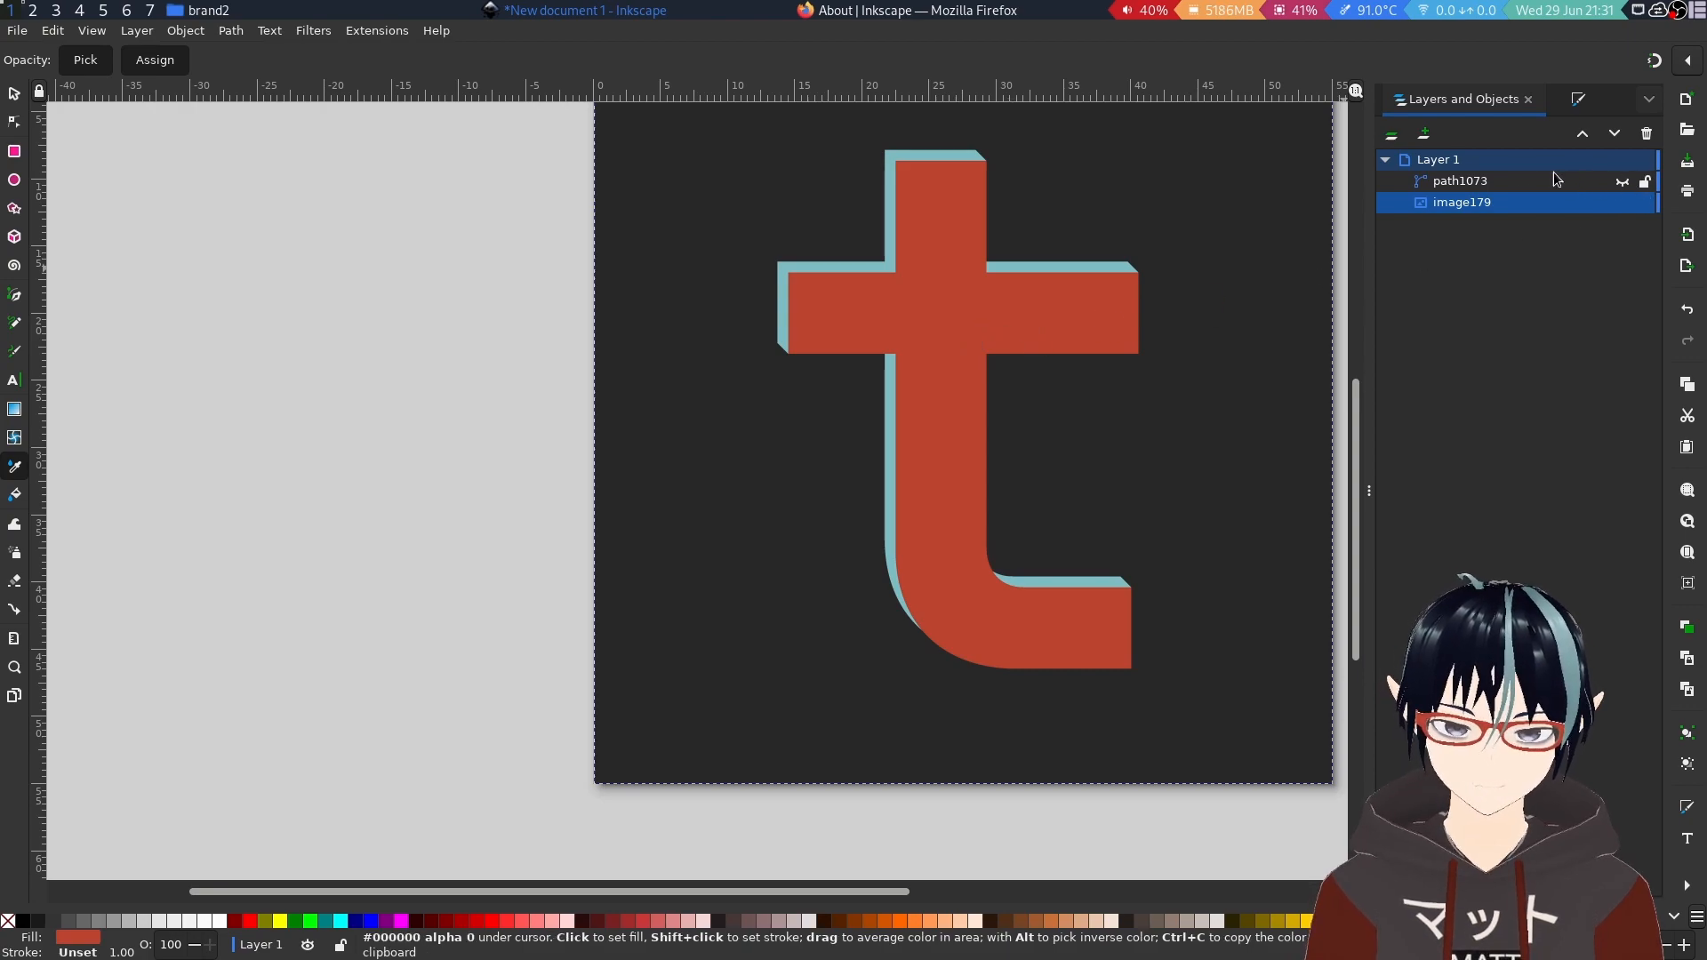
{"action": "left_click", "coordinate": [1596, 185]}
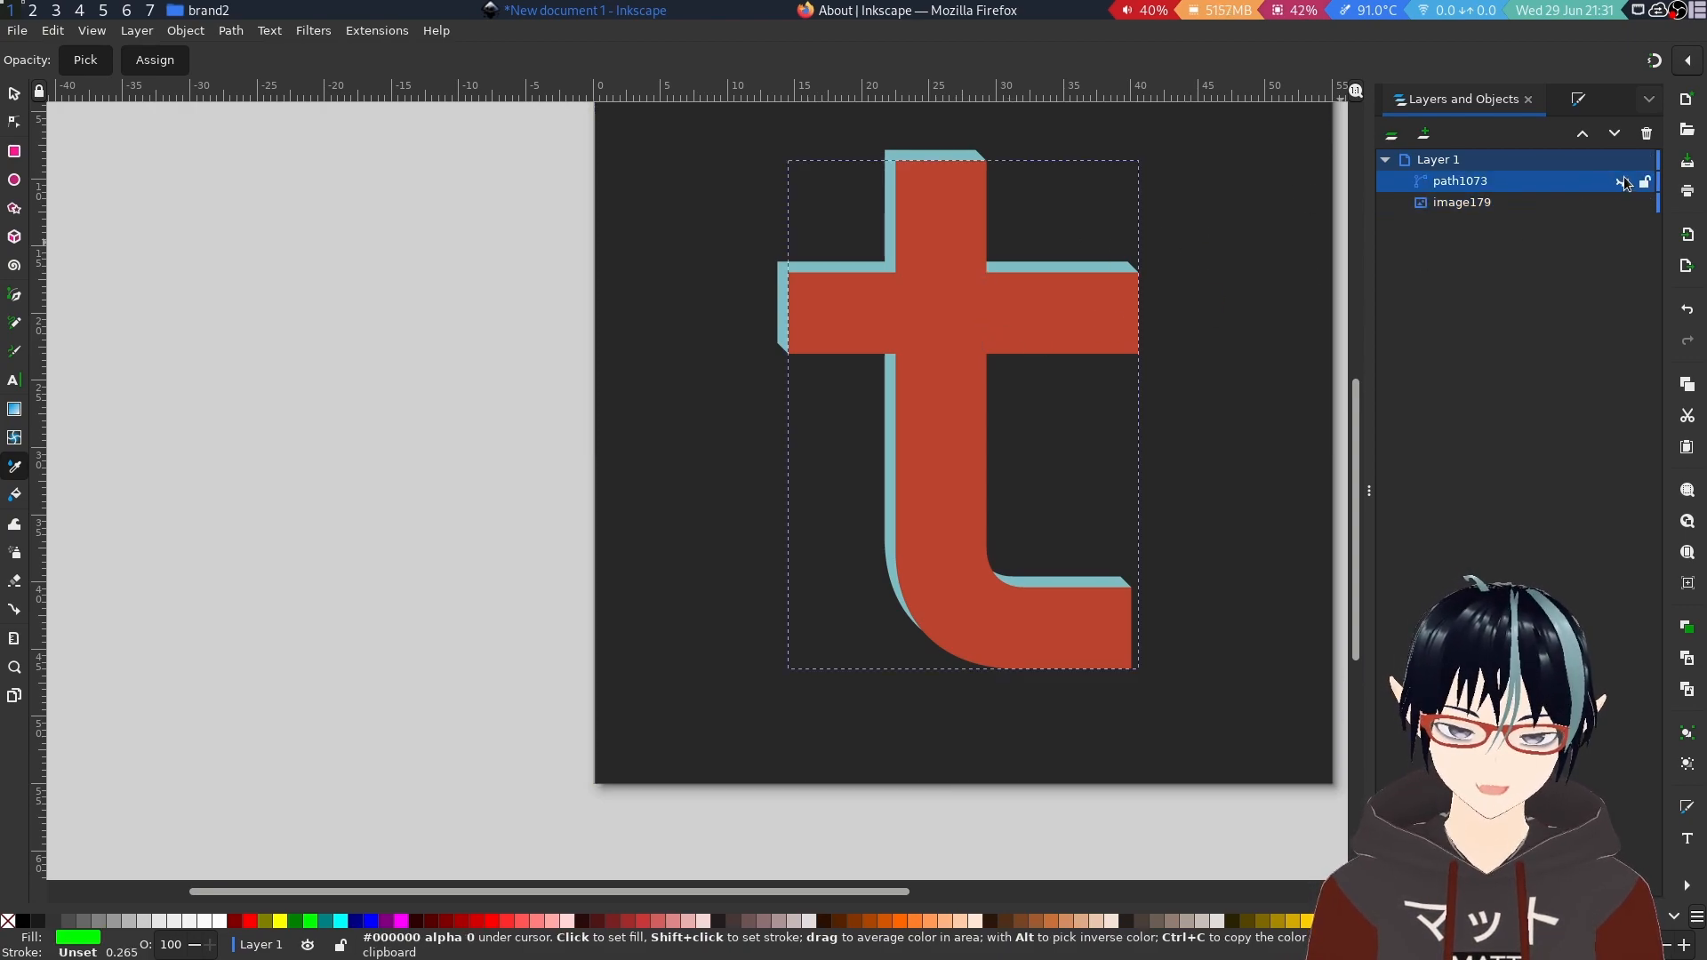
{"action": "left_click", "coordinate": [1621, 182]}
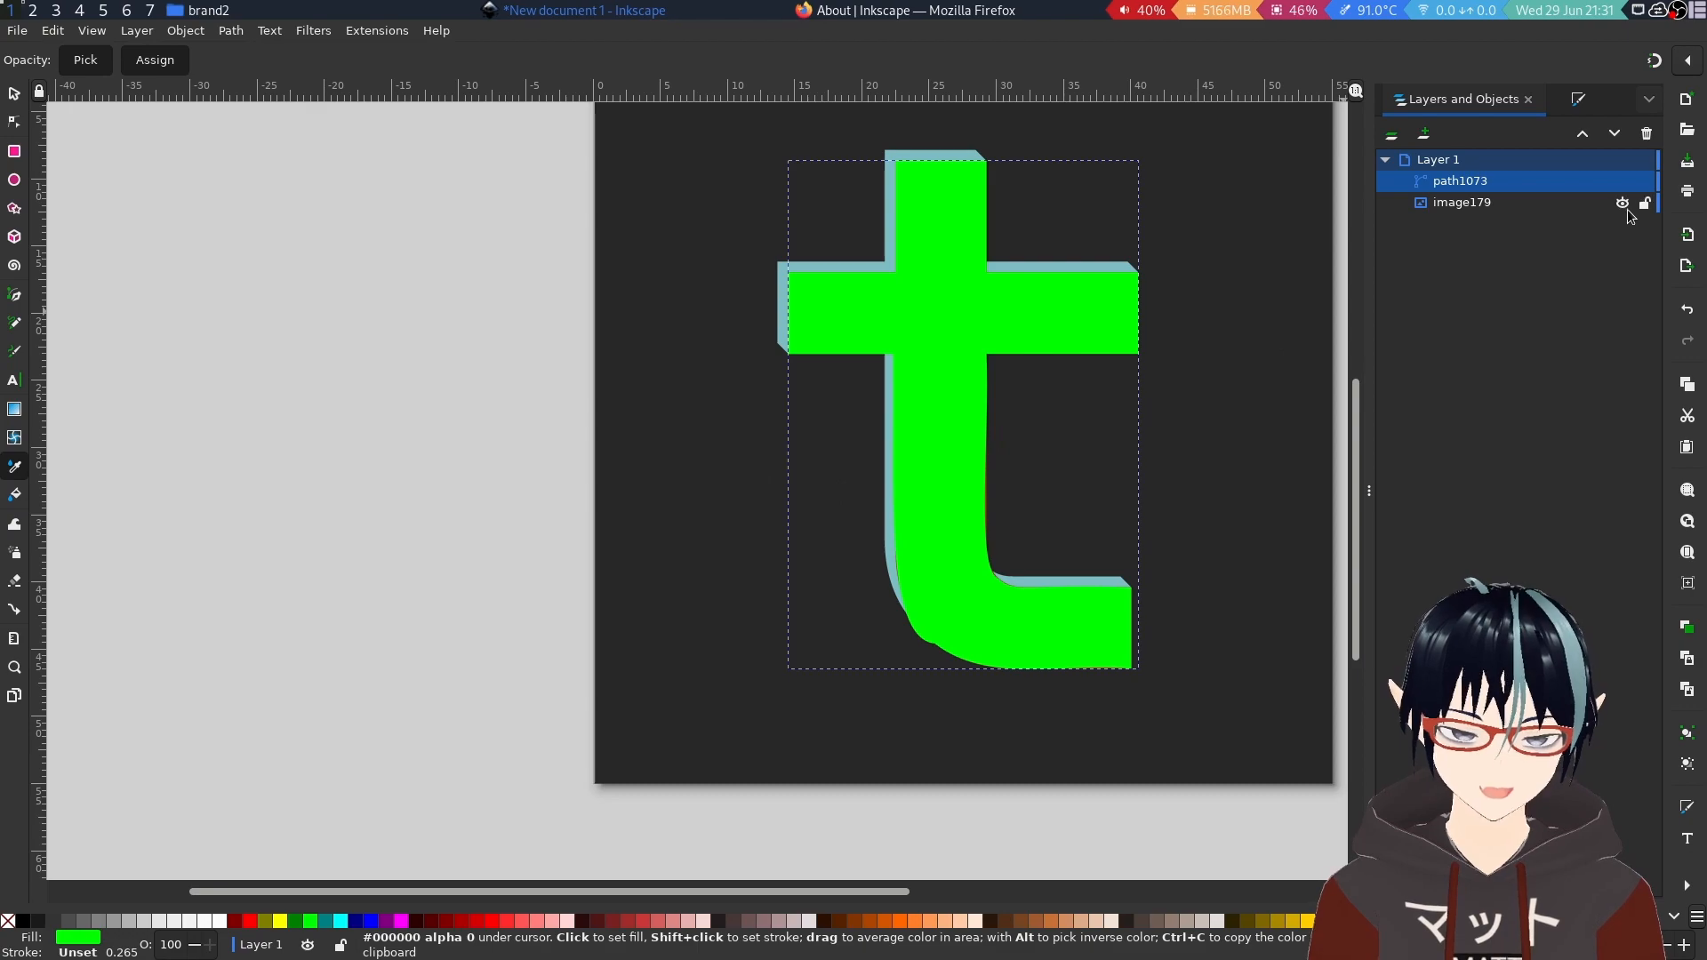
{"action": "left_click", "coordinate": [1621, 181]}
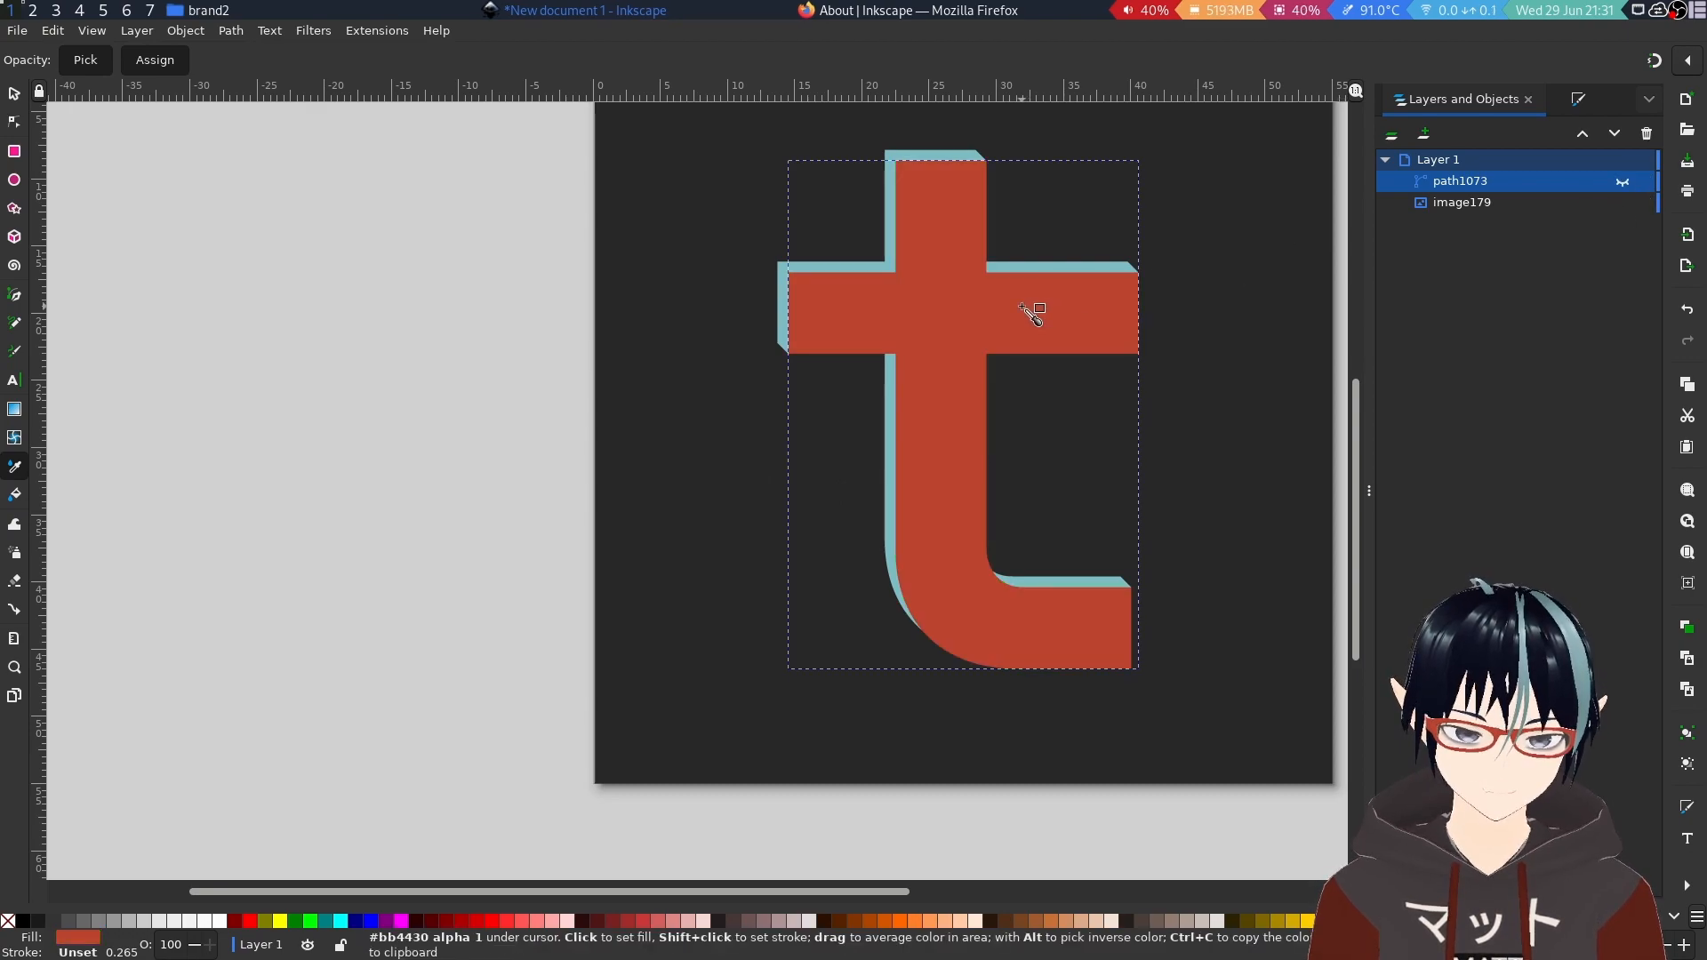
{"action": "left_click", "coordinate": [1621, 182]}
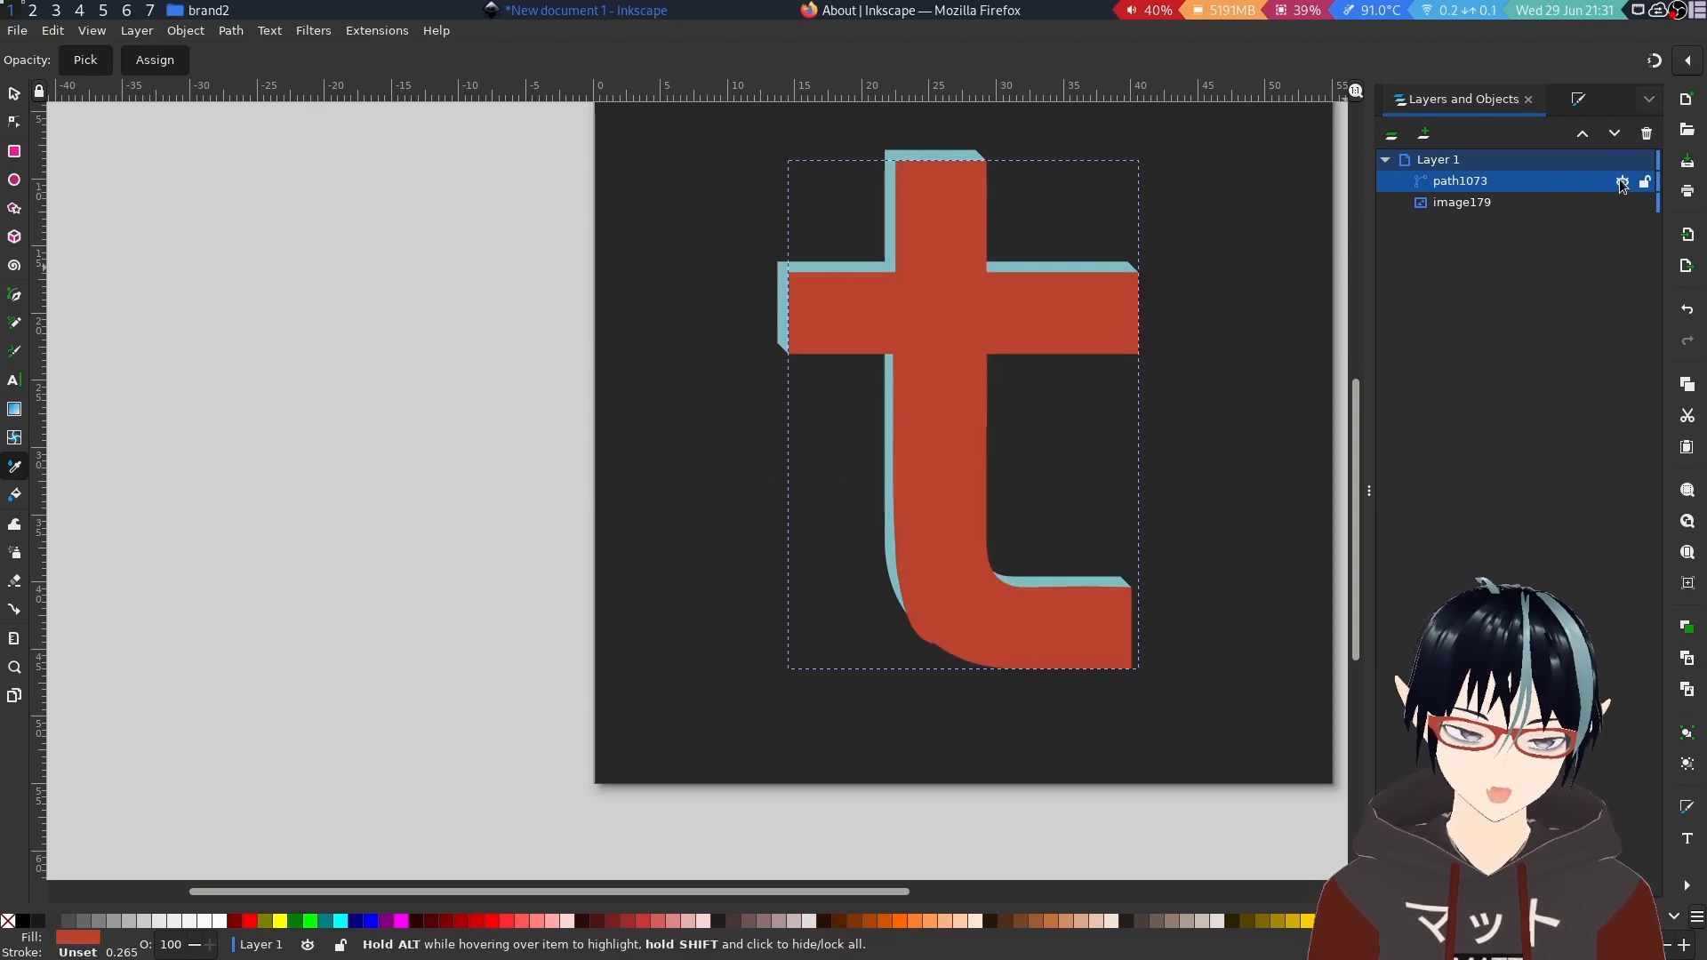
Inspect the recoloured t path against the logo and hide the path to uncover the image.
{"action": "scroll", "coordinate": [929, 526], "scroll_direction": "down", "scroll_amount": 1}
{"action": "scroll", "coordinate": [925, 540], "scroll_direction": "up", "scroll_amount": 2}
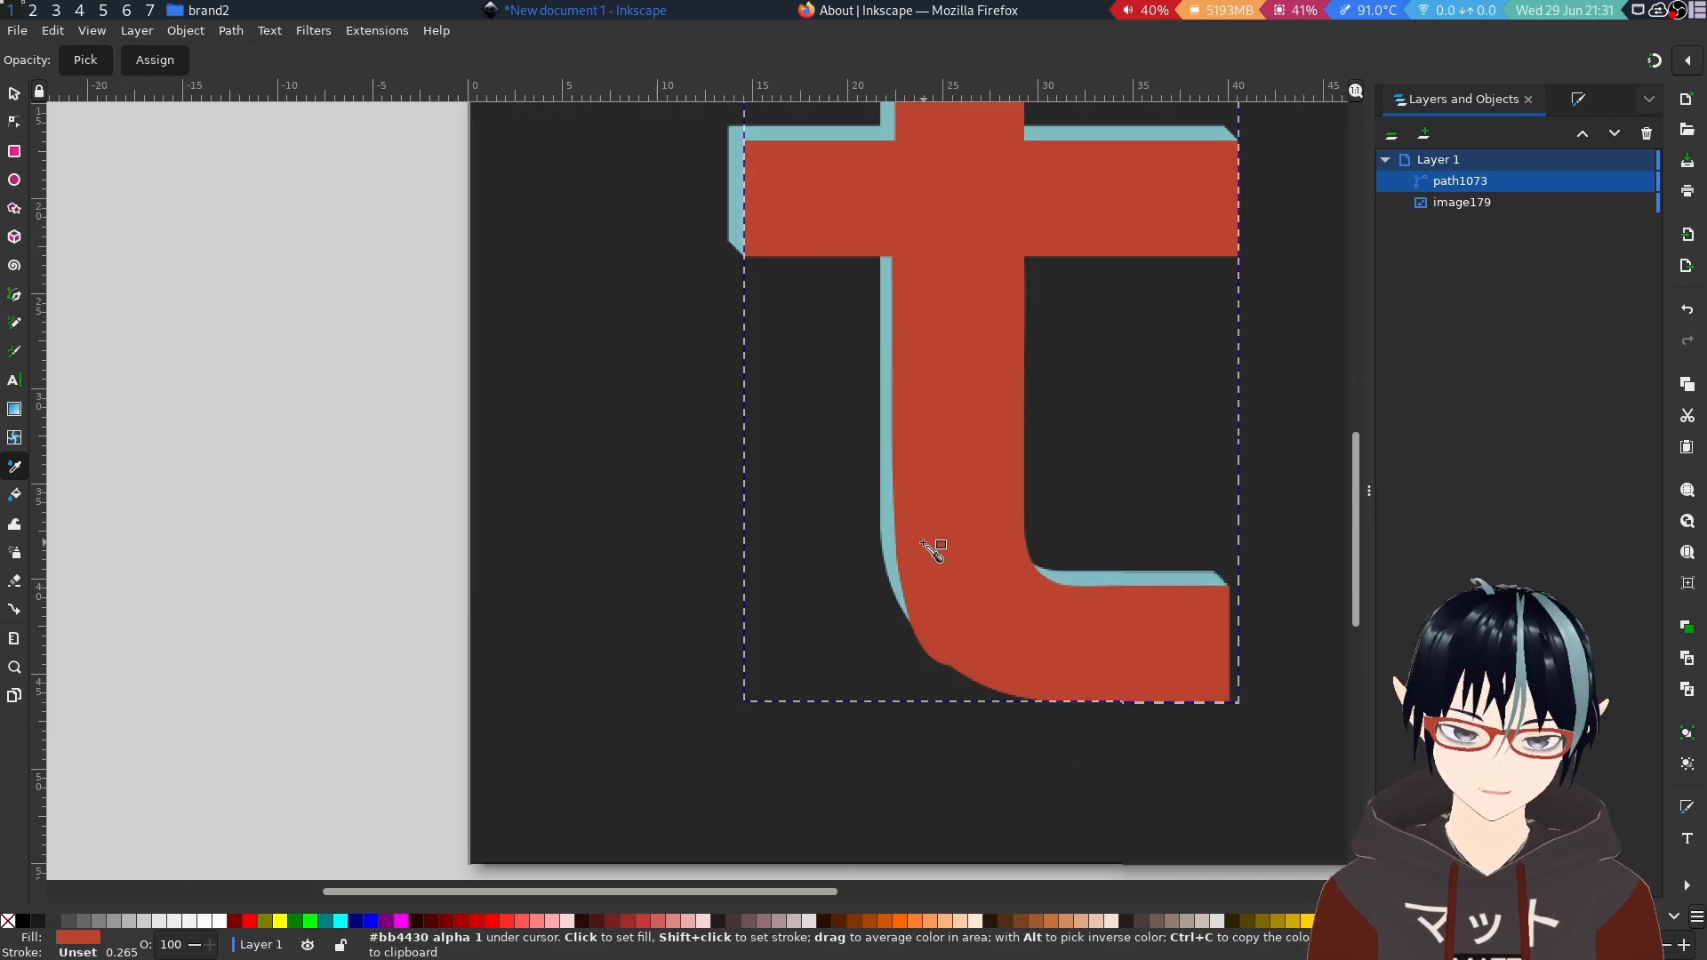
{"action": "scroll", "coordinate": [925, 539], "scroll_direction": "down", "scroll_amount": 3}
{"action": "scroll", "coordinate": [903, 468], "scroll_direction": "up", "scroll_amount": 4}
{"action": "scroll", "coordinate": [903, 468], "scroll_direction": "down", "scroll_amount": 4}
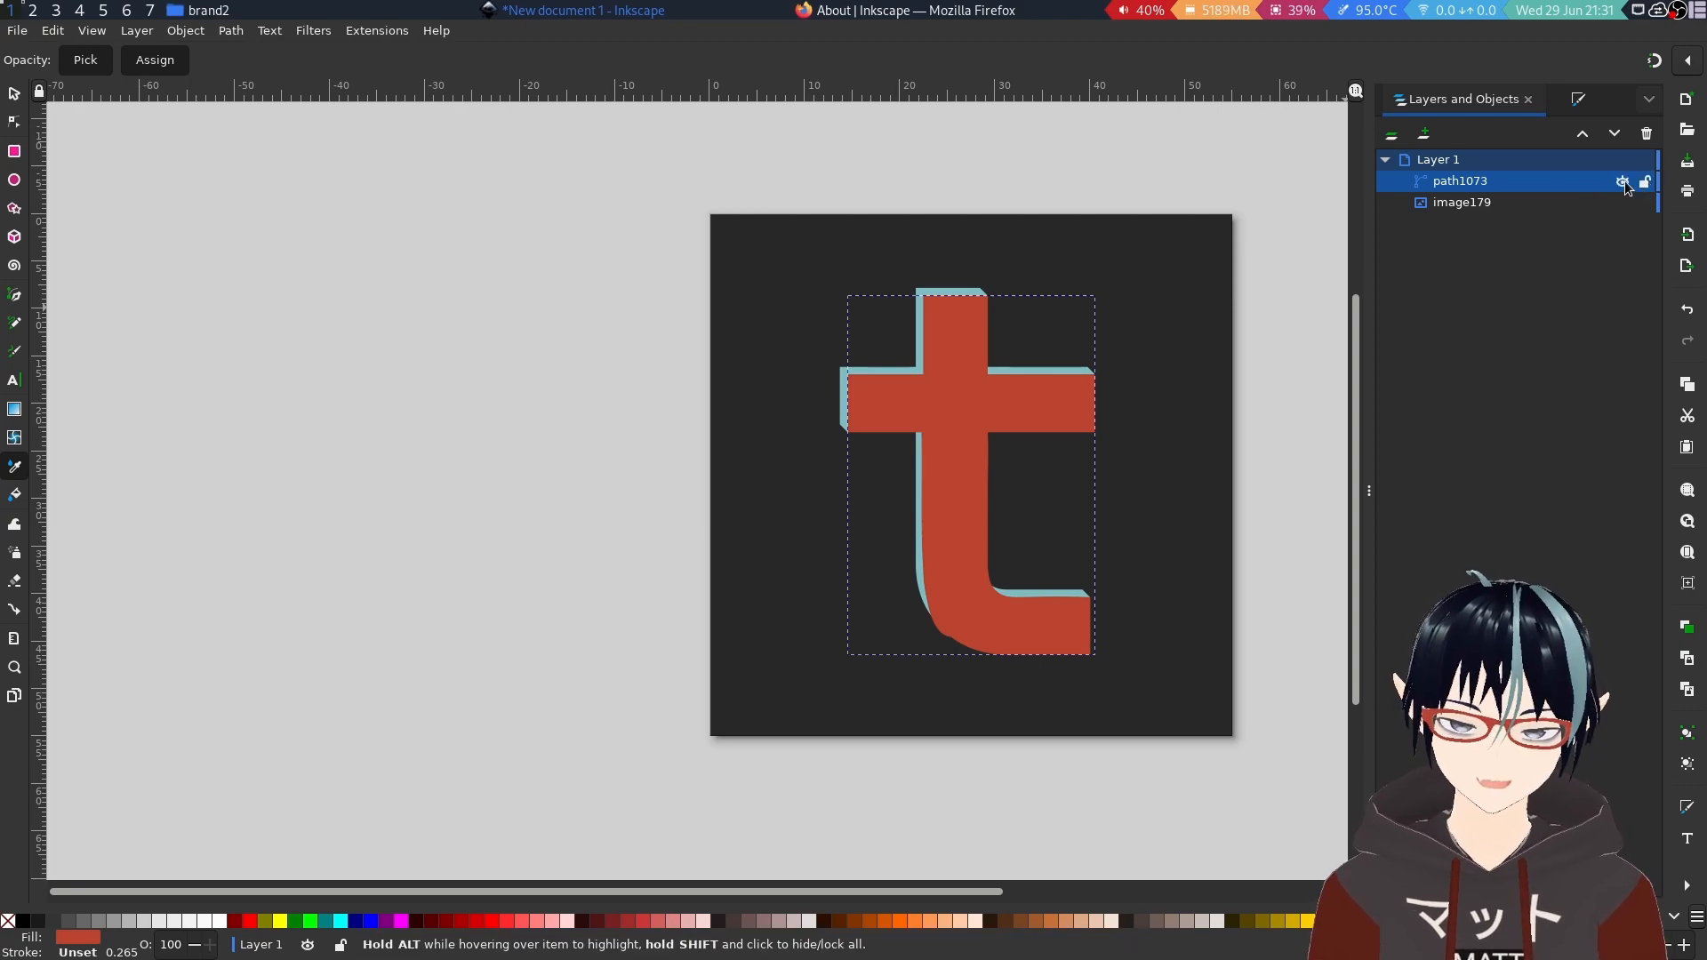
{"action": "left_click", "coordinate": [1622, 182]}
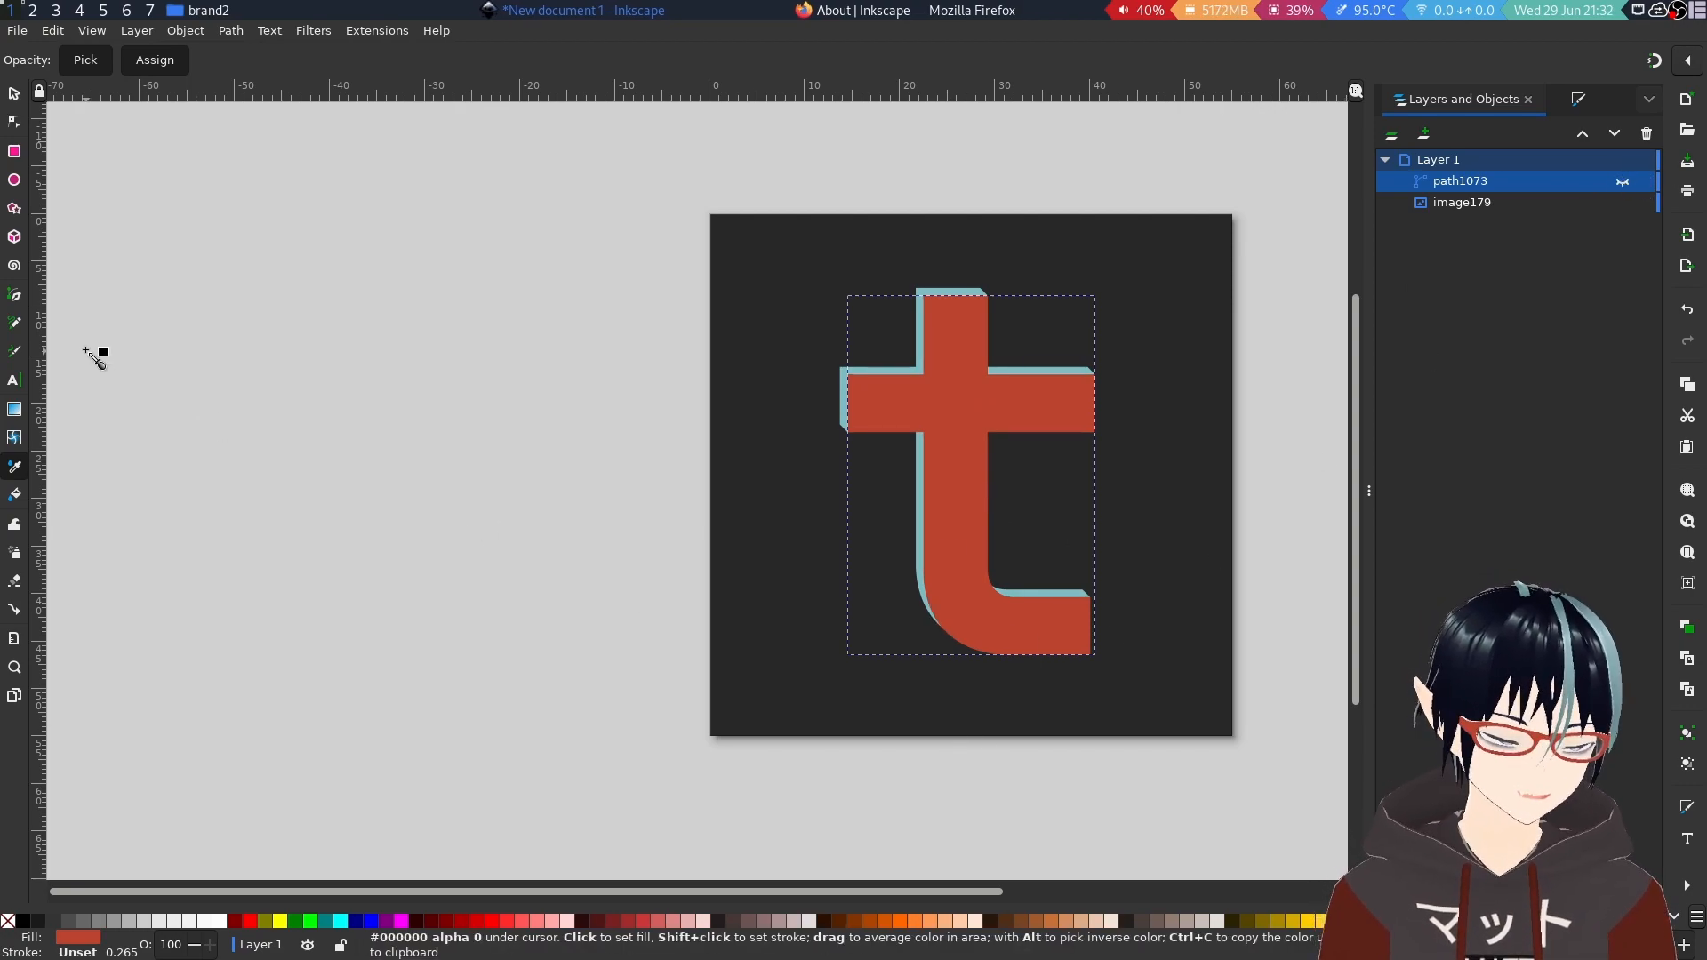
Create a flowed text frame over the logo's letter and enter the text "t" in it.
{"action": "left_click", "coordinate": [9, 385]}
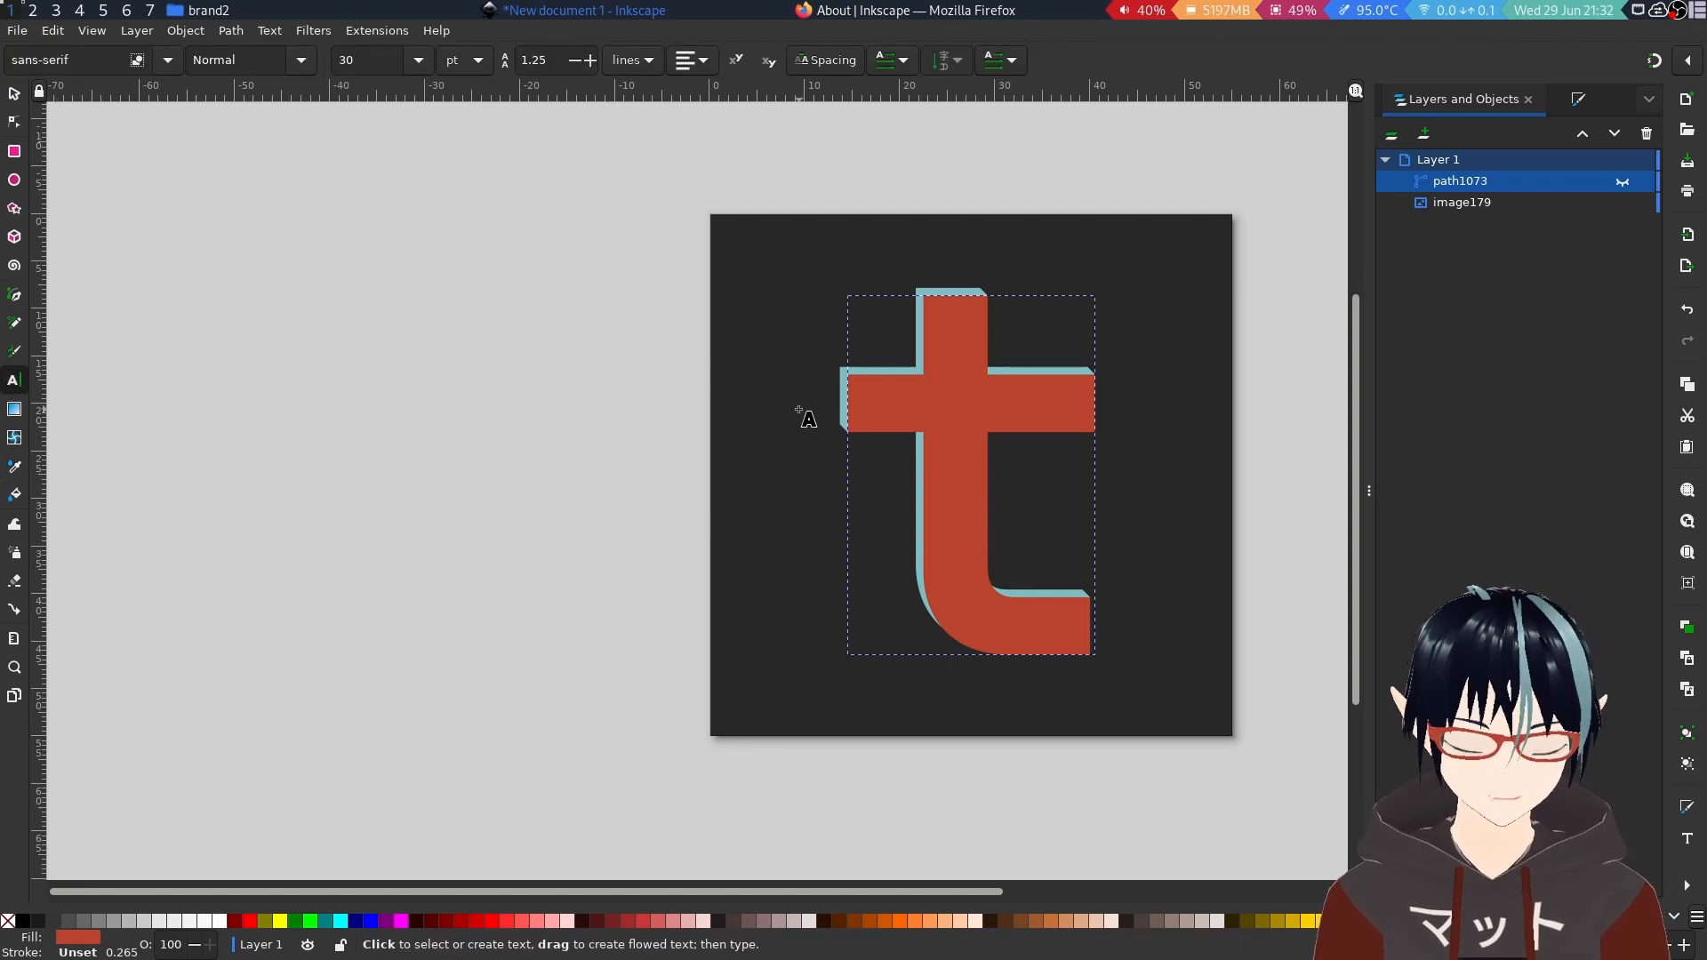
{"action": "left_click_drag", "start_coordinate": [794, 304], "coordinate": [1190, 660]}
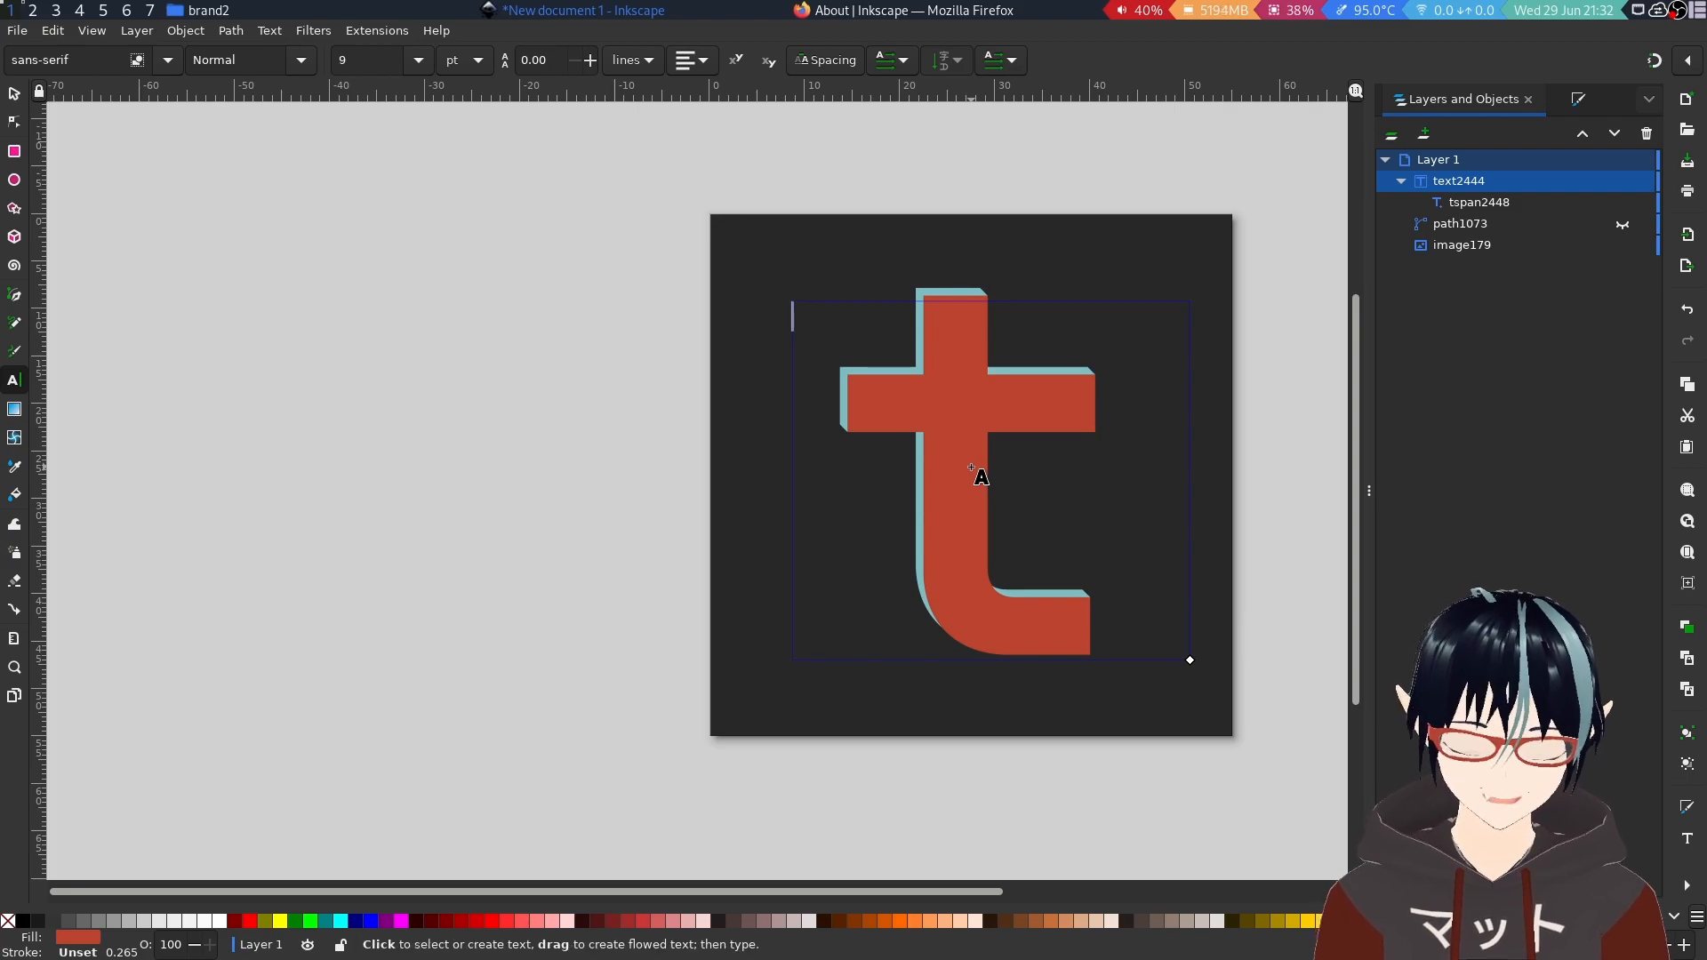
{"action": "type", "text": "t"}
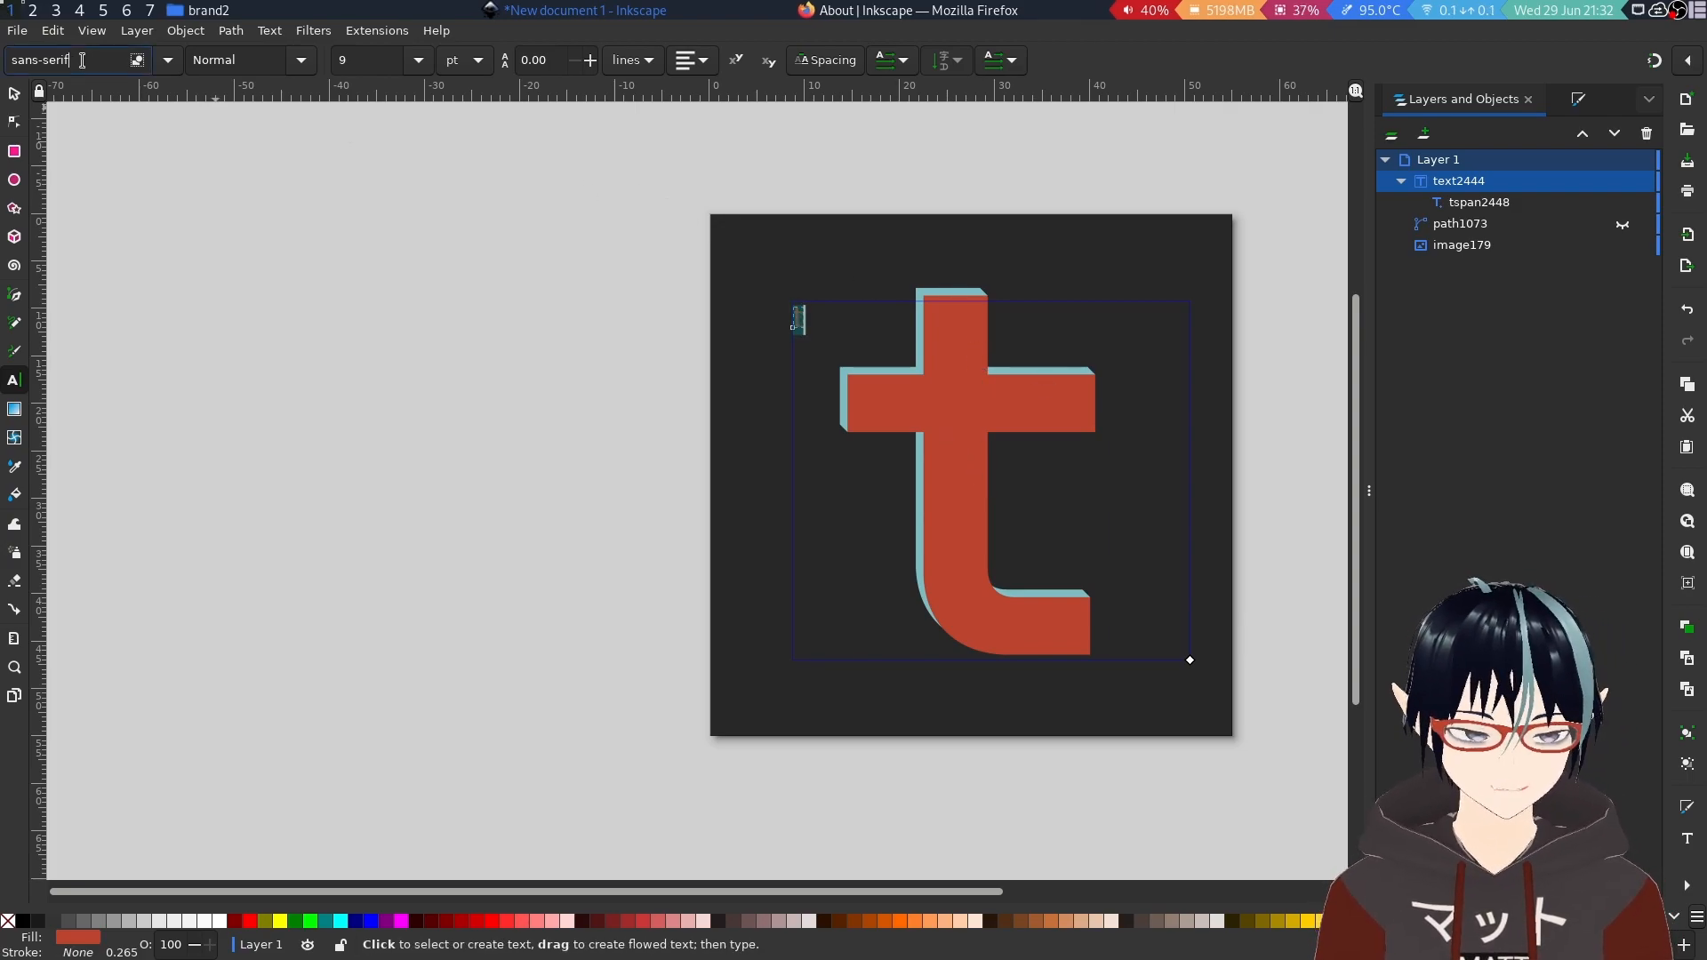
Set the t text's font family to JetBrains Mono.
{"action": "left_click", "coordinate": [167, 59]}
{"action": "scroll", "coordinate": [188, 355], "scroll_direction": "down", "scroll_amount": 10}
{"action": "scroll", "coordinate": [189, 404], "scroll_direction": "down", "scroll_amount": 6}
{"action": "scroll", "coordinate": [188, 407], "scroll_direction": "up", "scroll_amount": 6}
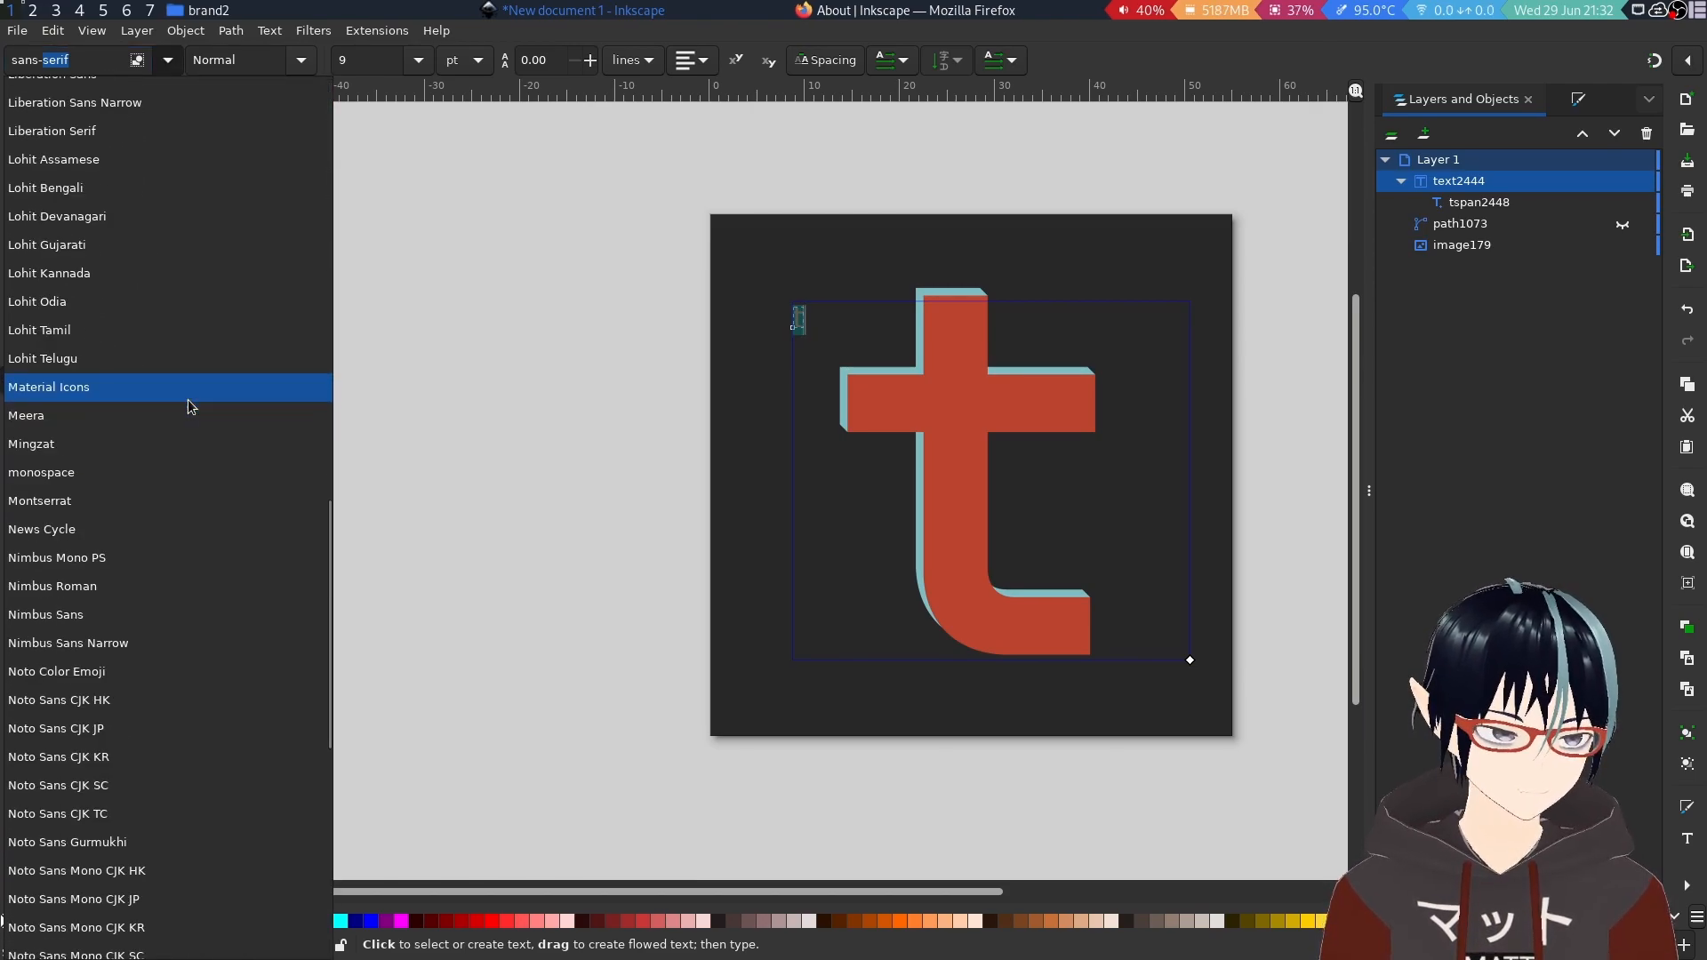
{"action": "left_click", "coordinate": [176, 347]}
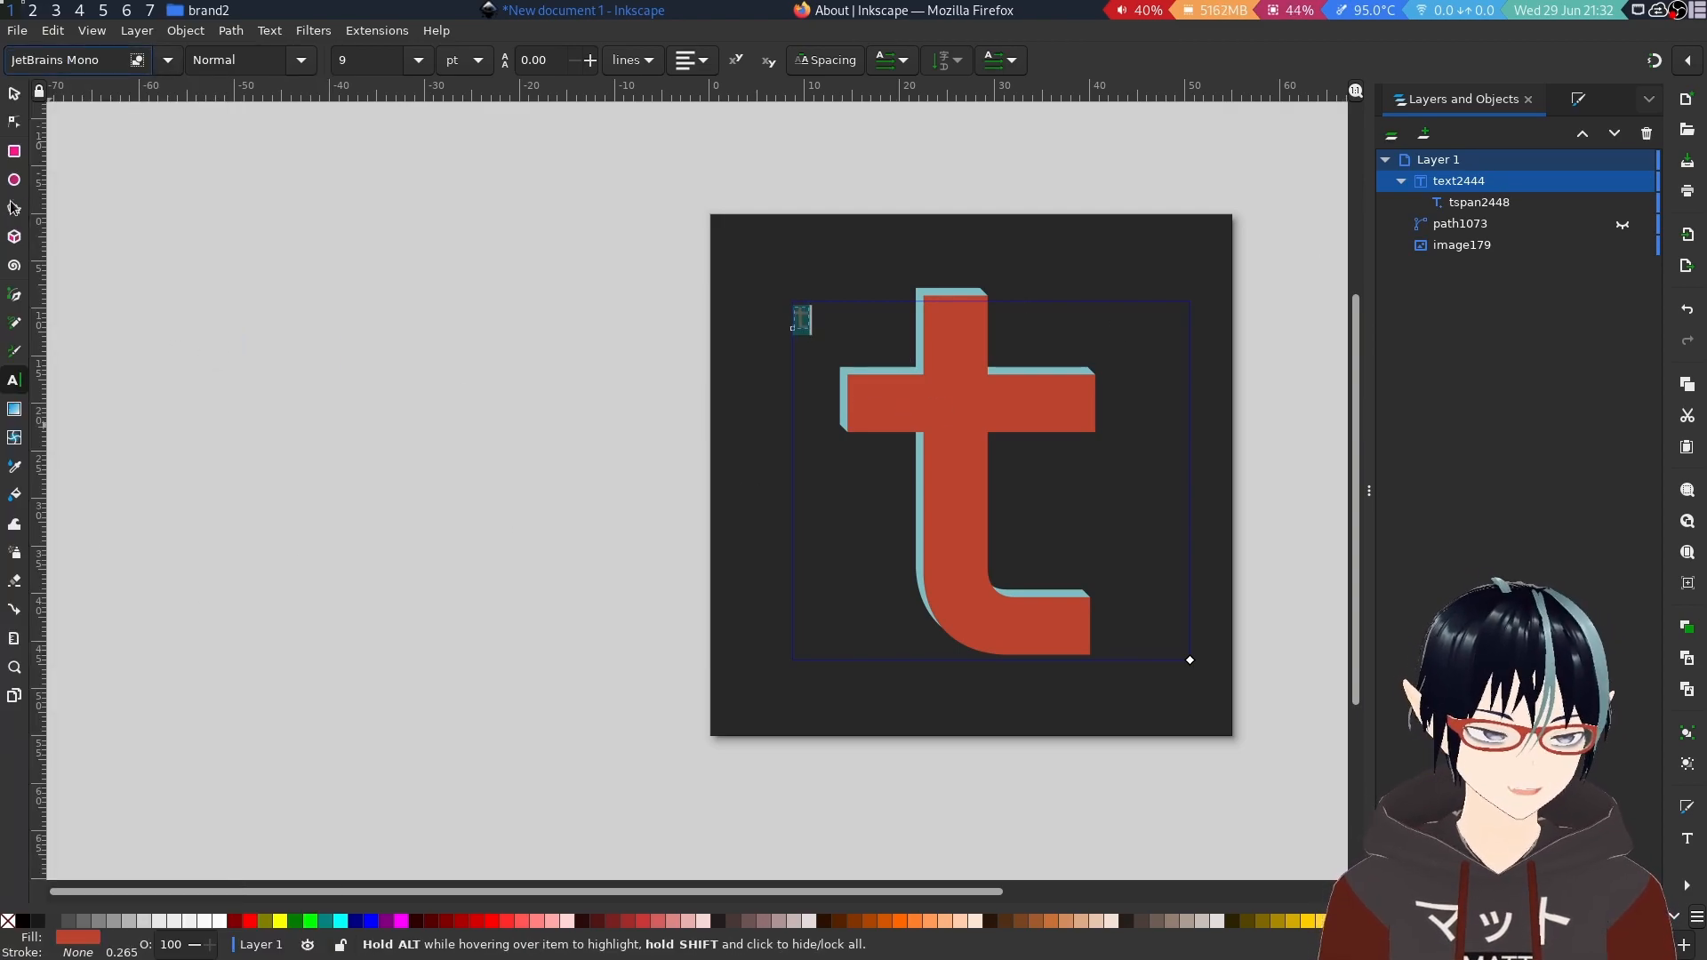
Try a font size of 144 pt on the t text and set it to 48 pt instead.
{"action": "left_click", "coordinate": [419, 63]}
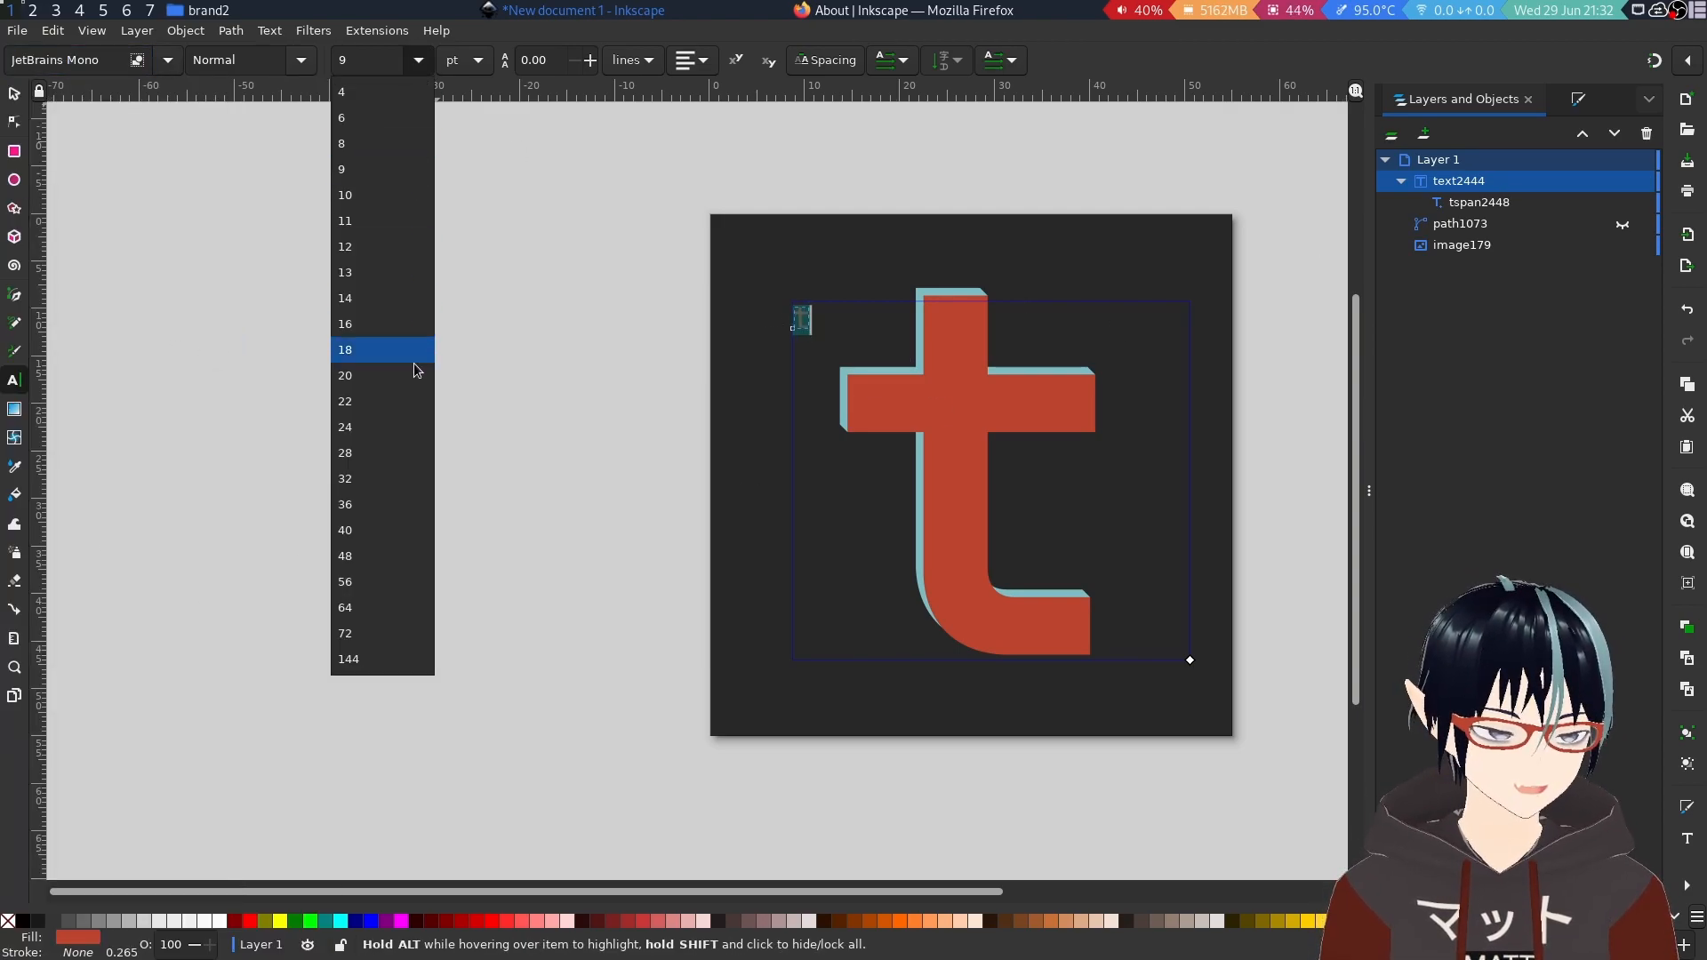
{"action": "left_click", "coordinate": [382, 659]}
{"action": "left_click", "coordinate": [1076, 507]}
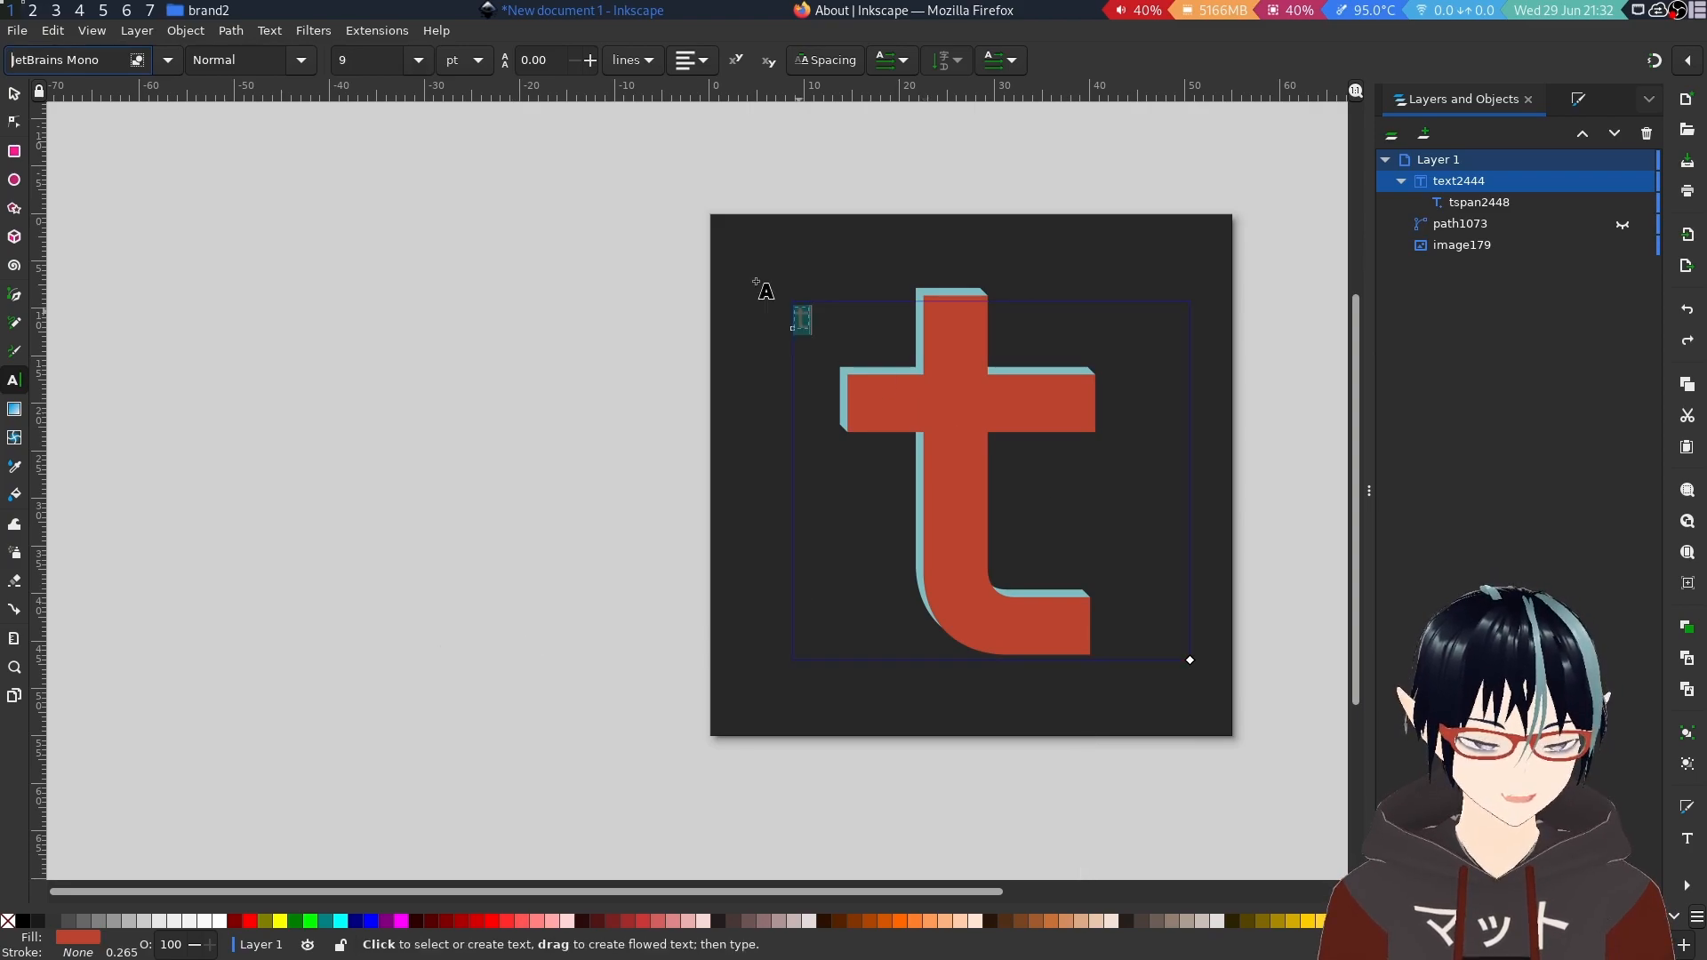
{"action": "left_click", "coordinate": [418, 60]}
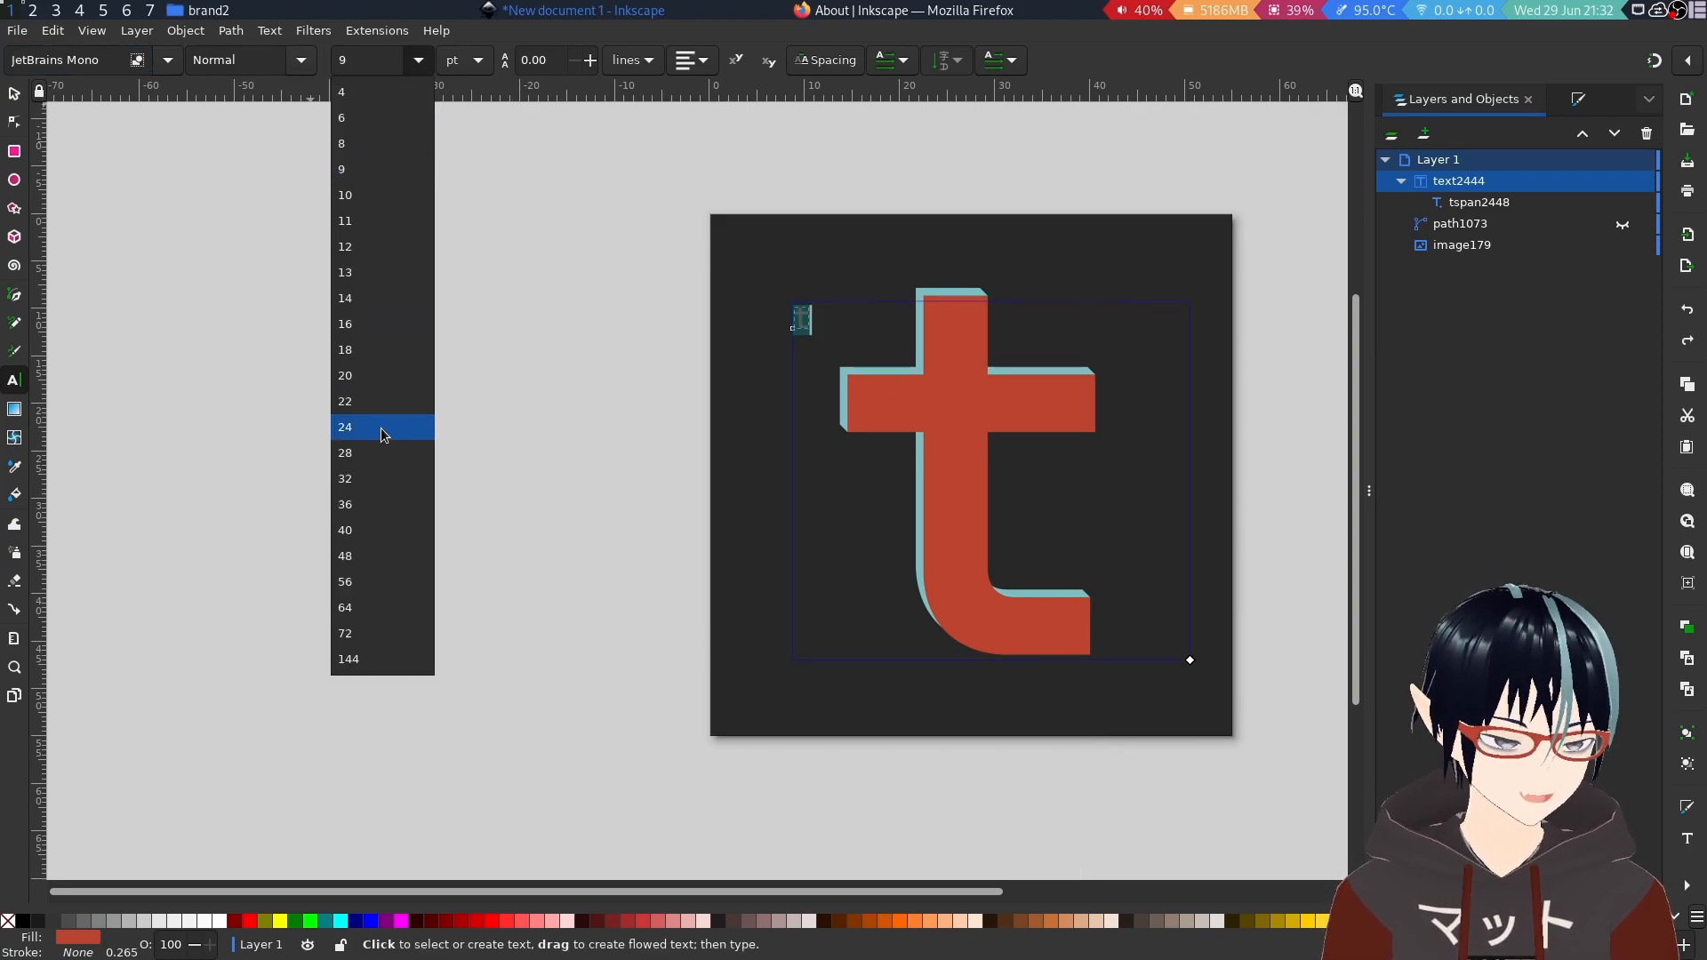
{"action": "left_click", "coordinate": [386, 556]}
{"action": "scroll", "coordinate": [870, 462], "scroll_direction": "up", "scroll_amount": 2}
{"action": "scroll", "coordinate": [870, 462], "scroll_direction": "down", "scroll_amount": 2}
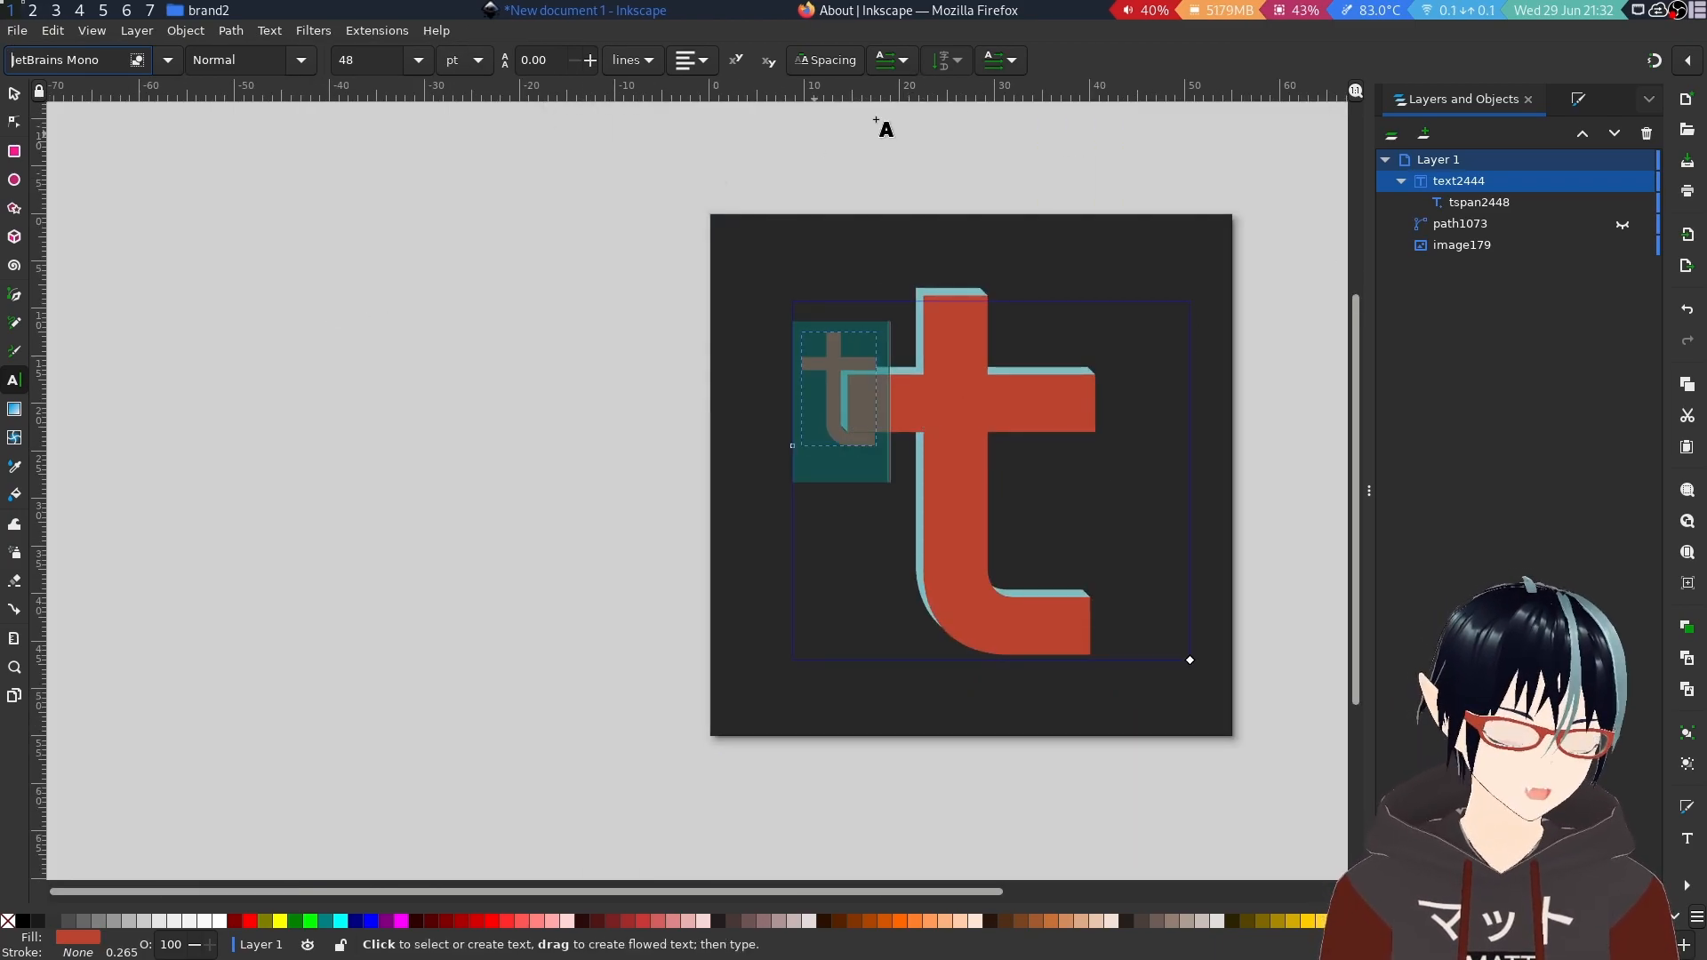
Set the t text's font style to Bold and compare its shape with the logo's letter.
{"action": "left_click", "coordinate": [310, 71]}
{"action": "left_click", "coordinate": [269, 391]}
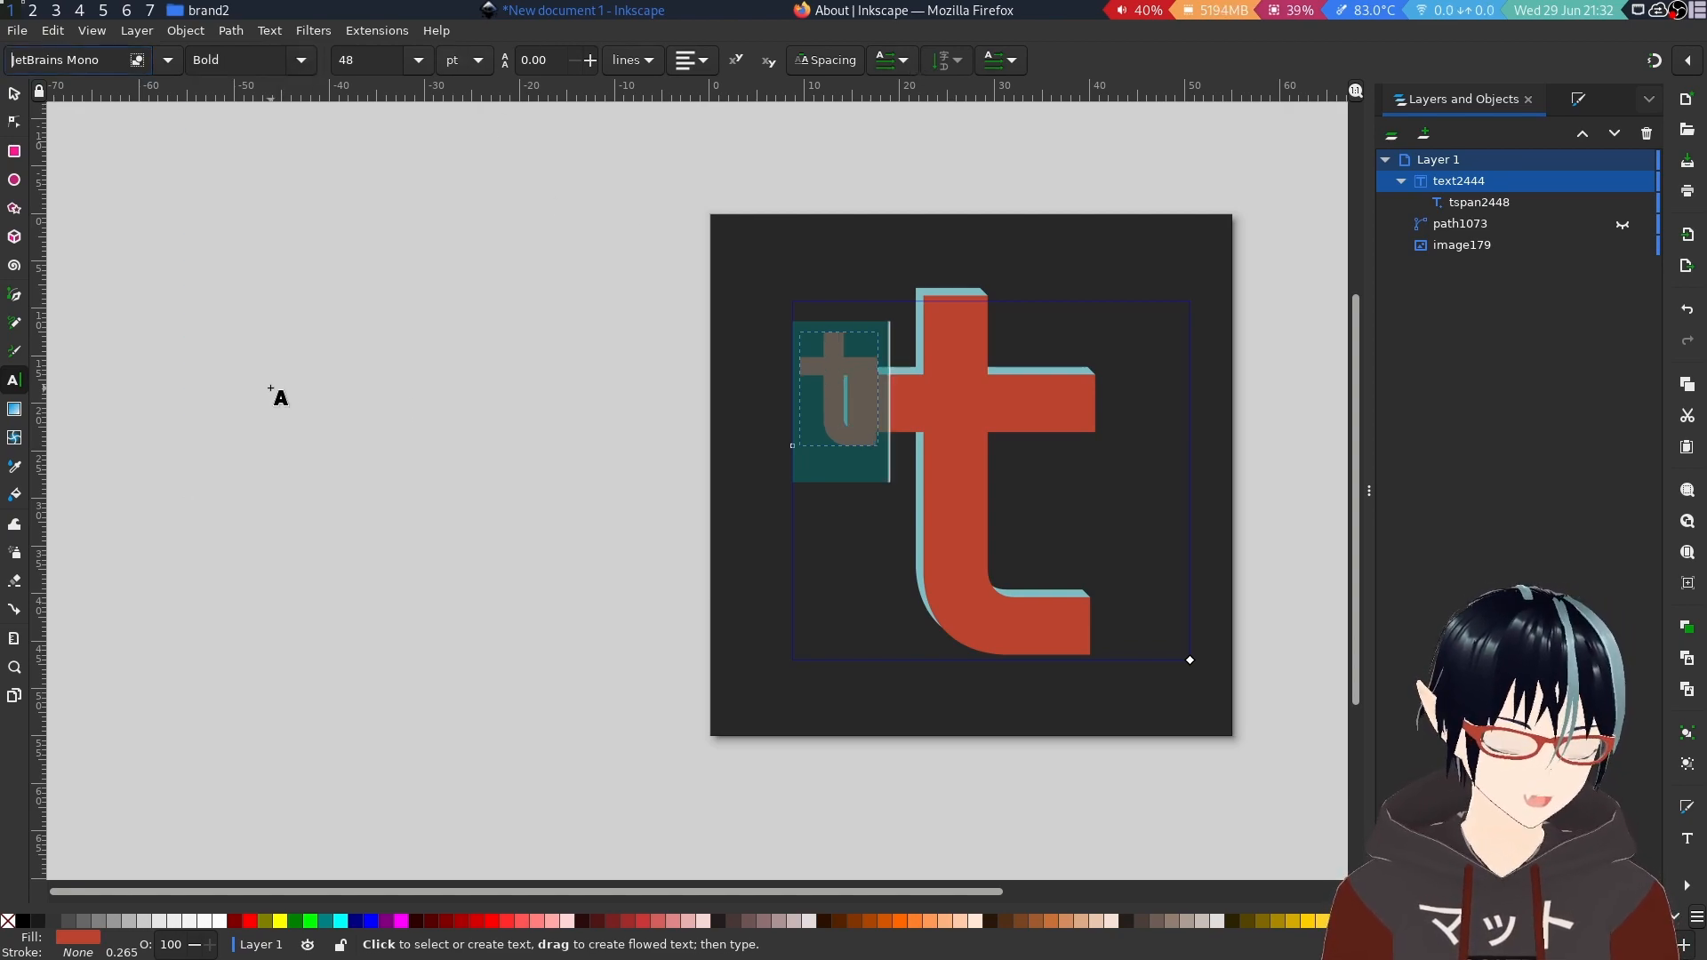
{"action": "scroll", "coordinate": [895, 410], "scroll_direction": "up", "scroll_amount": 5}
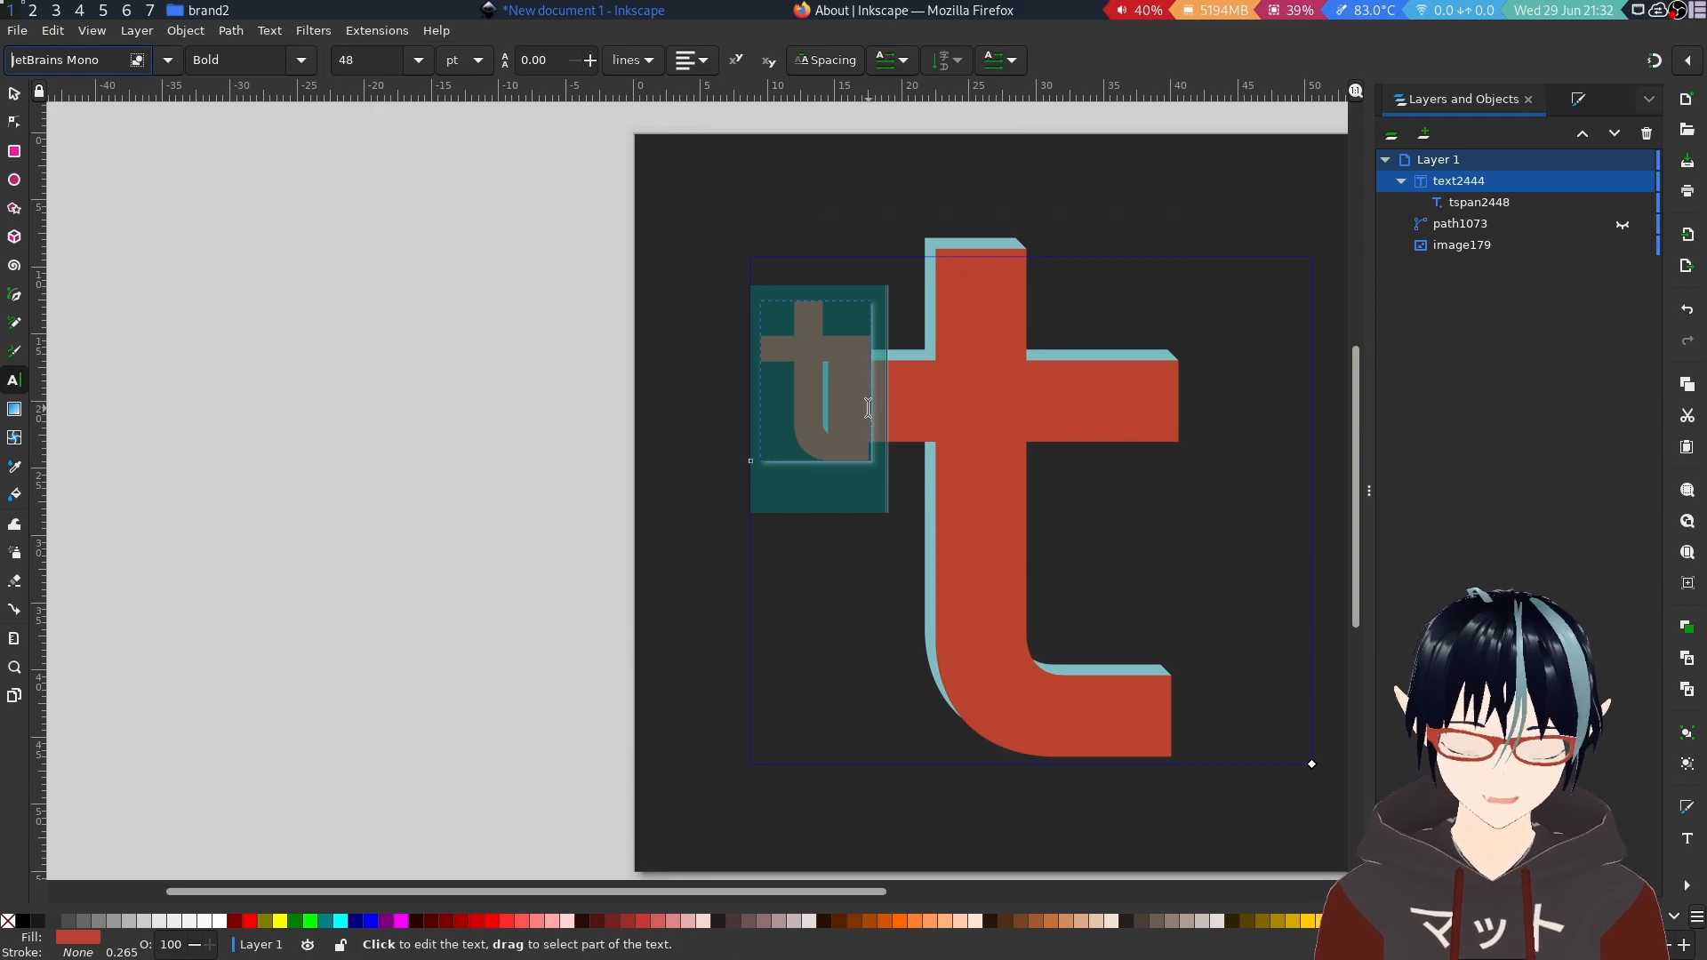
{"action": "scroll", "coordinate": [869, 407], "scroll_direction": "down", "scroll_amount": 4}
{"action": "scroll", "coordinate": [853, 382], "scroll_direction": "up", "scroll_amount": 3}
{"action": "scroll", "coordinate": [832, 376], "scroll_direction": "down", "scroll_amount": 4}
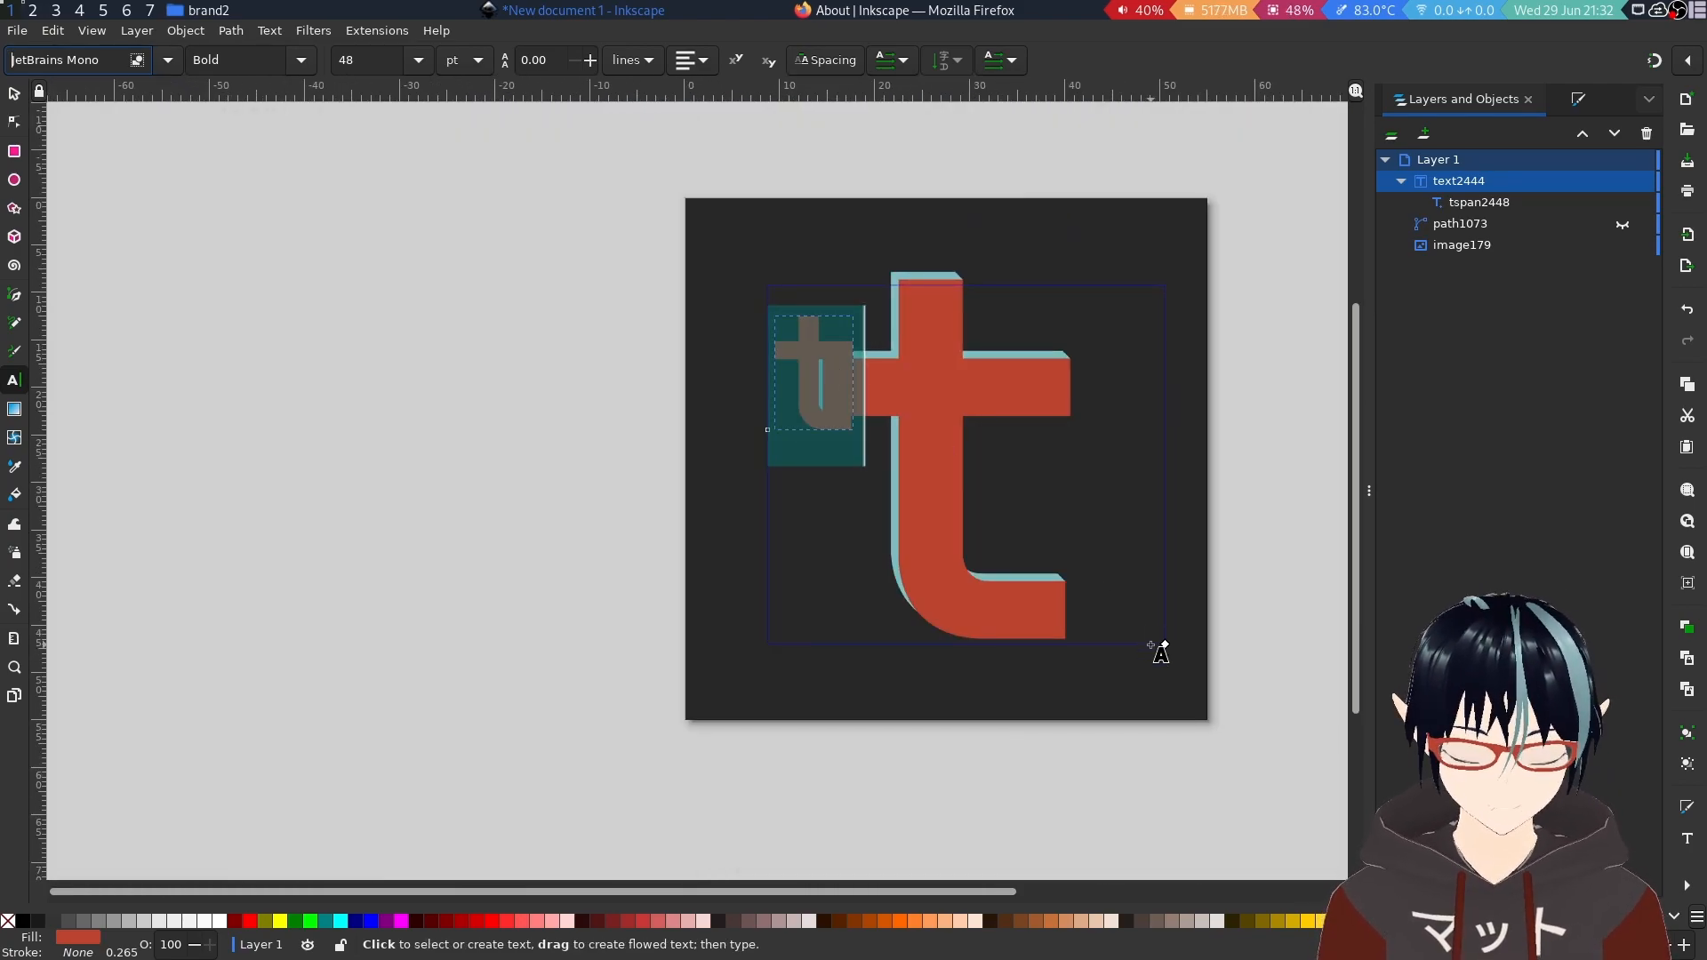
Increase the t text's font size to 72 pt and on to 144 pt.
{"action": "left_click", "coordinate": [425, 66]}
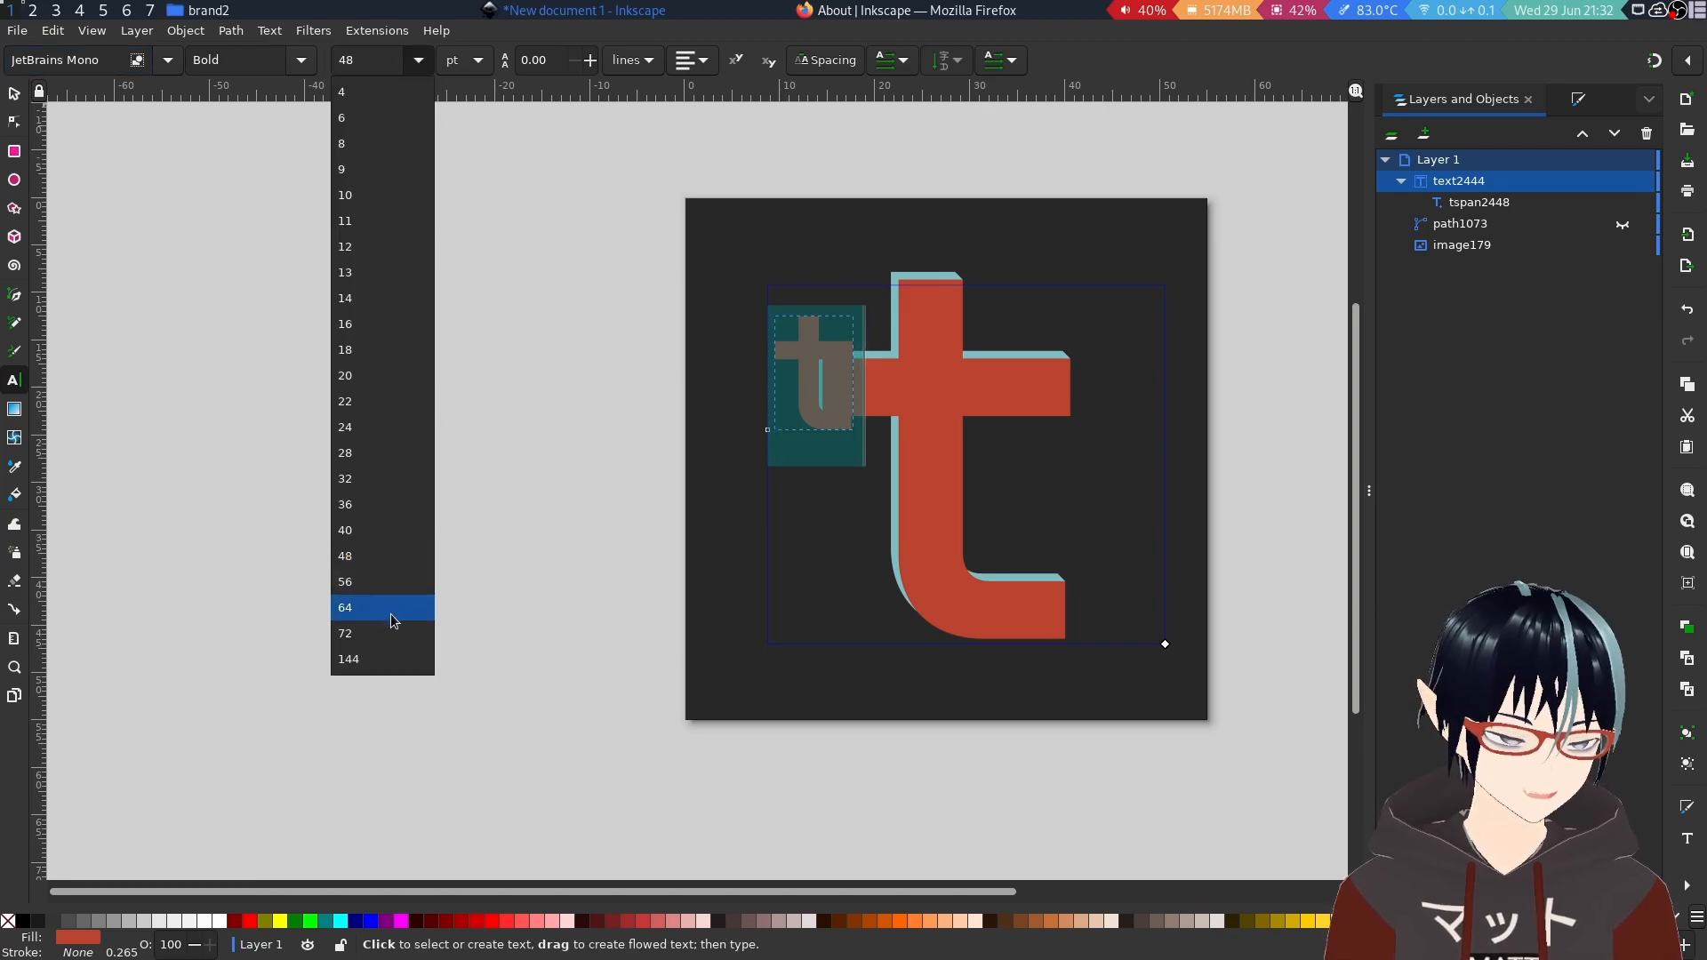
{"action": "left_click", "coordinate": [423, 633]}
{"action": "left_click", "coordinate": [418, 61]}
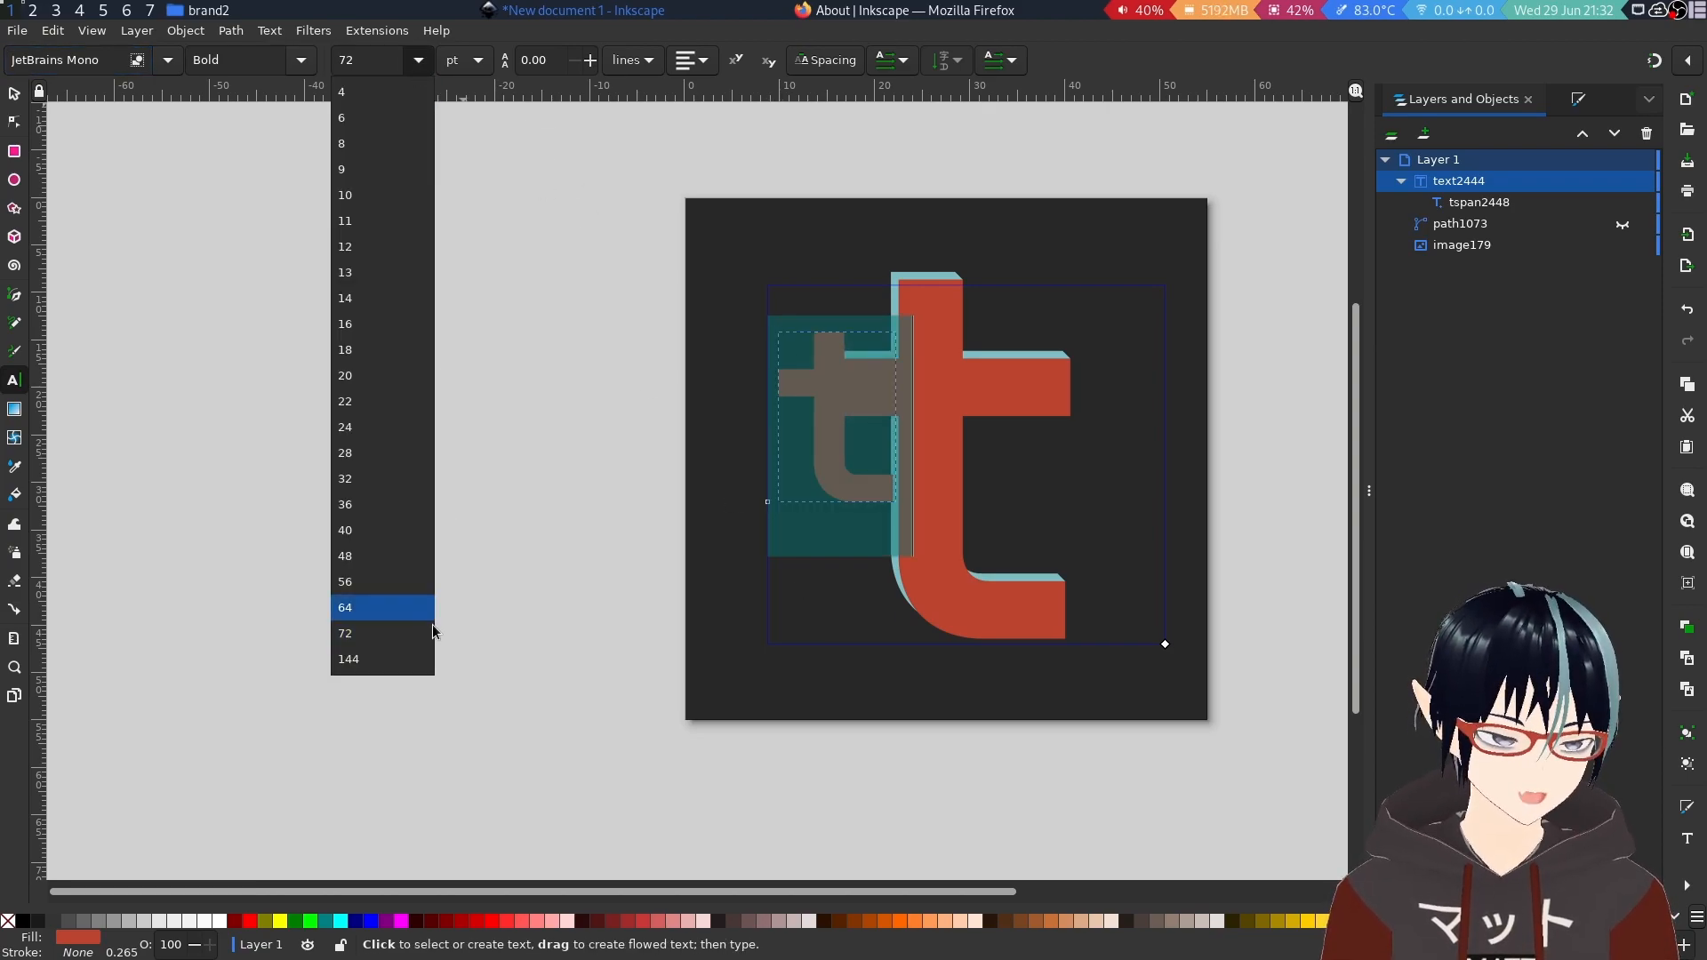
{"action": "left_click", "coordinate": [423, 653]}
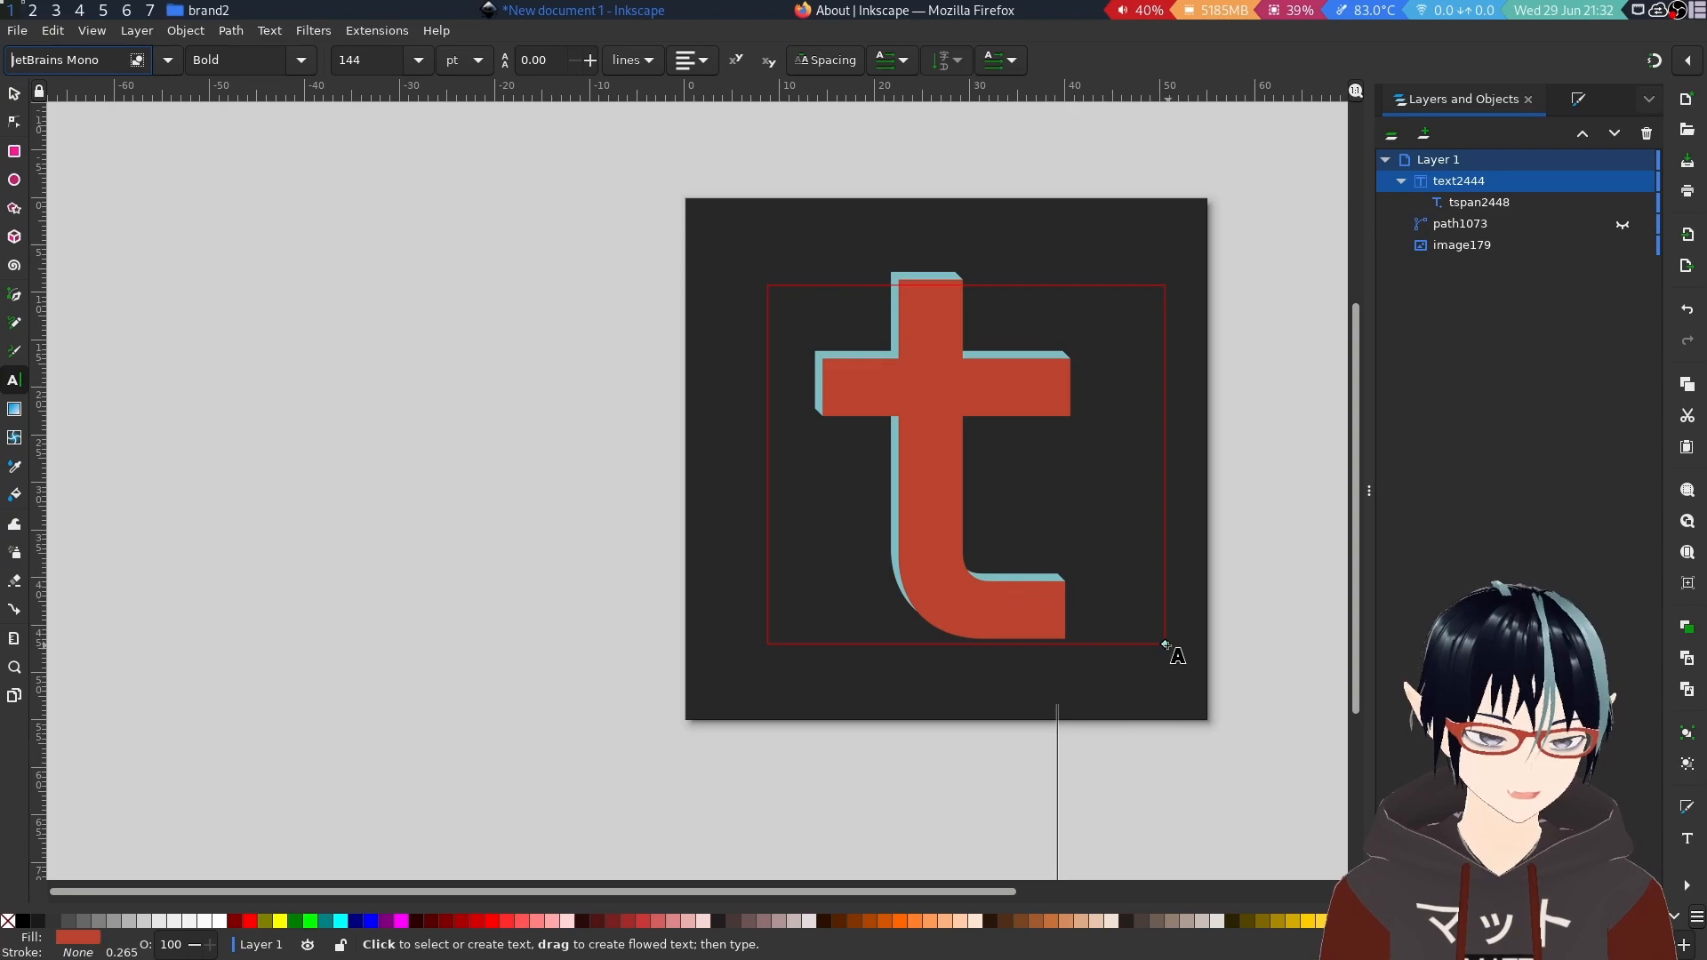
Enlarge the text frame downward so the whole 144 pt letter fits, keeping it only slightly wider than the letter.
{"action": "left_click_drag", "start_coordinate": [1165, 643], "coordinate": [1391, 851]}
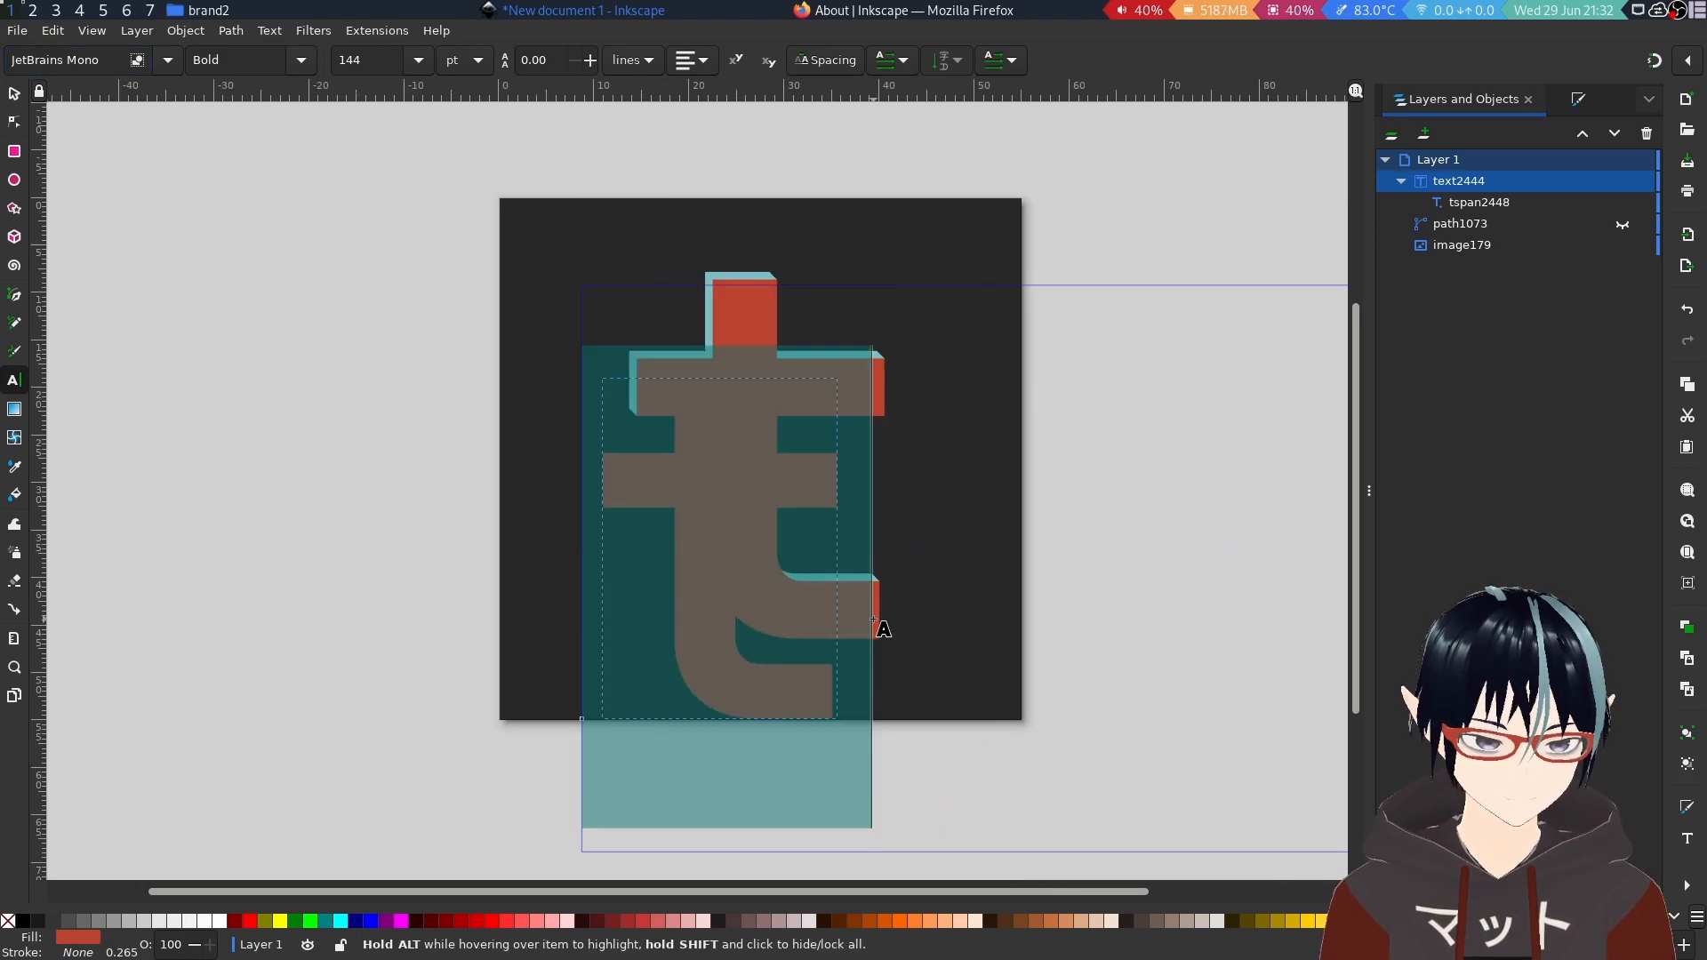
{"action": "scroll", "coordinate": [838, 470], "scroll_direction": "down", "scroll_amount": 3}
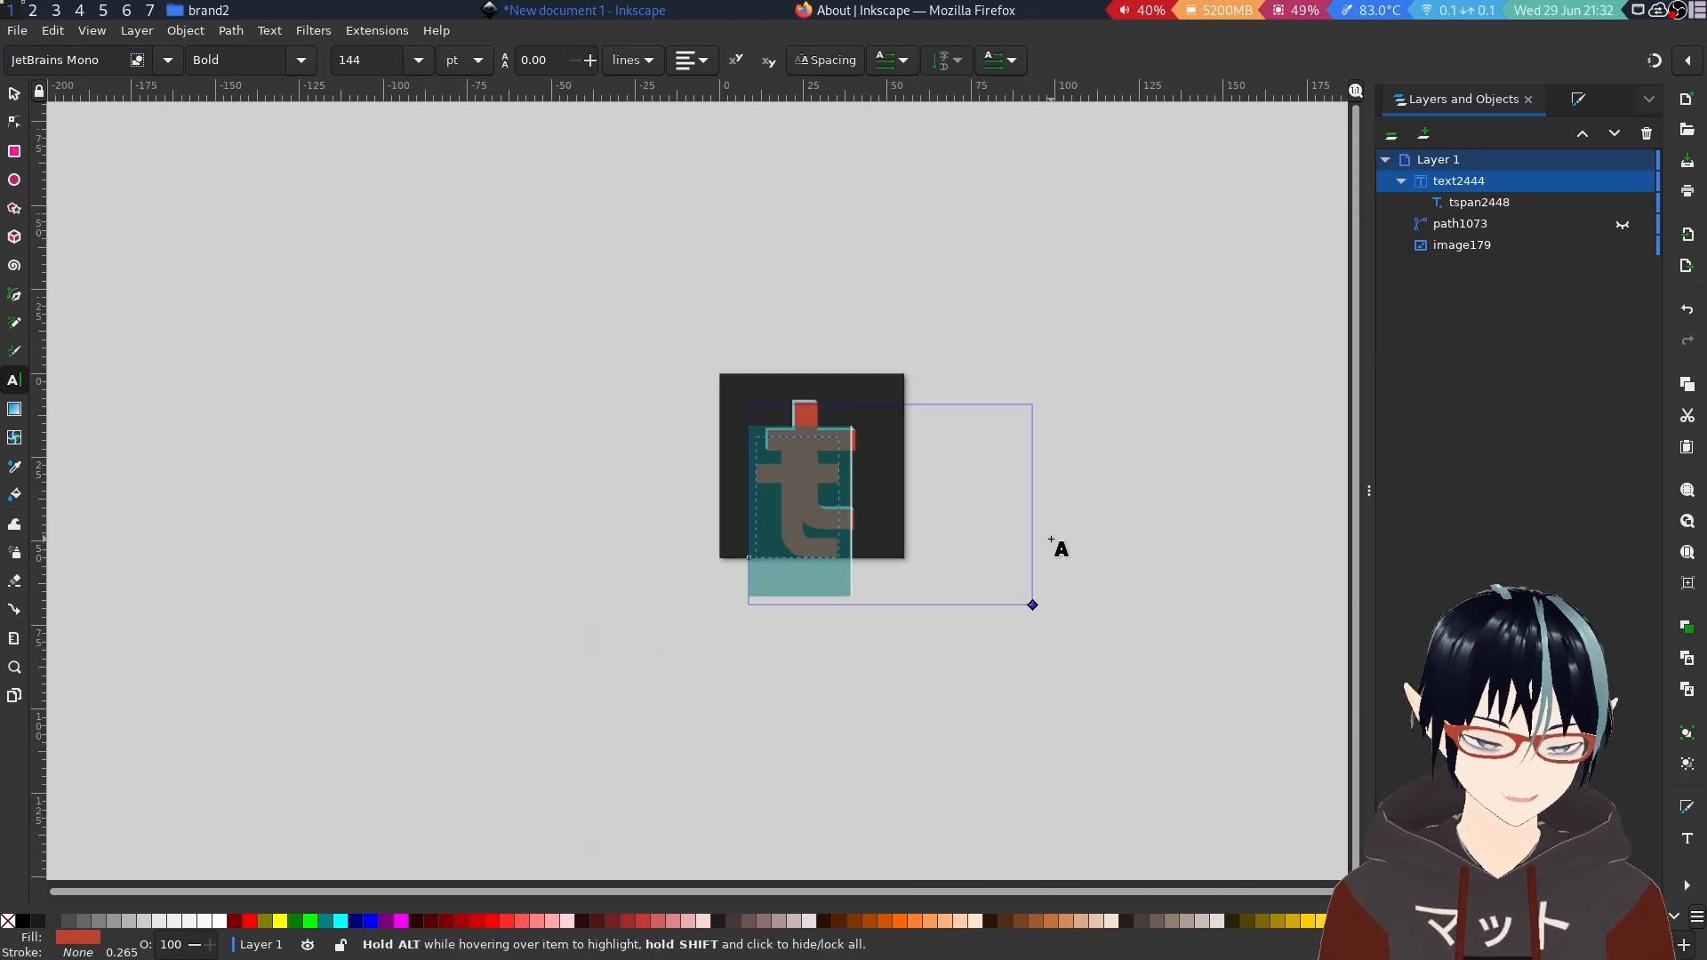
{"action": "left_click_drag", "start_coordinate": [1031, 606], "coordinate": [861, 605]}
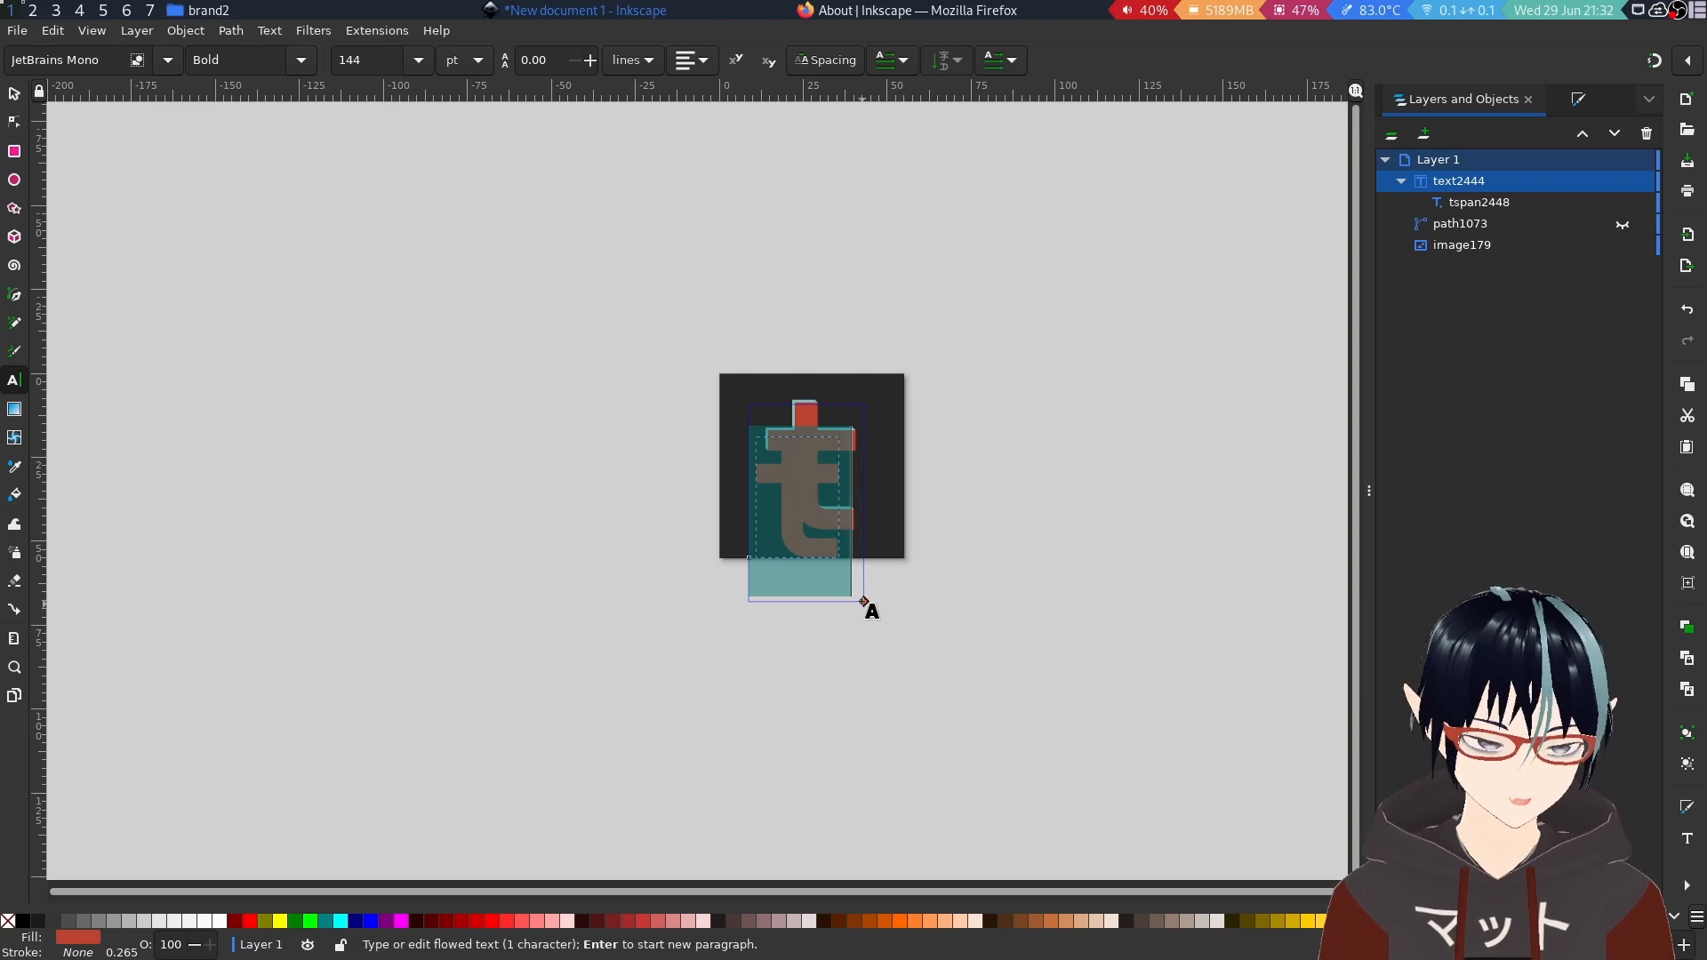
{"action": "scroll", "coordinate": [690, 450], "scroll_direction": "up", "scroll_amount": 2}
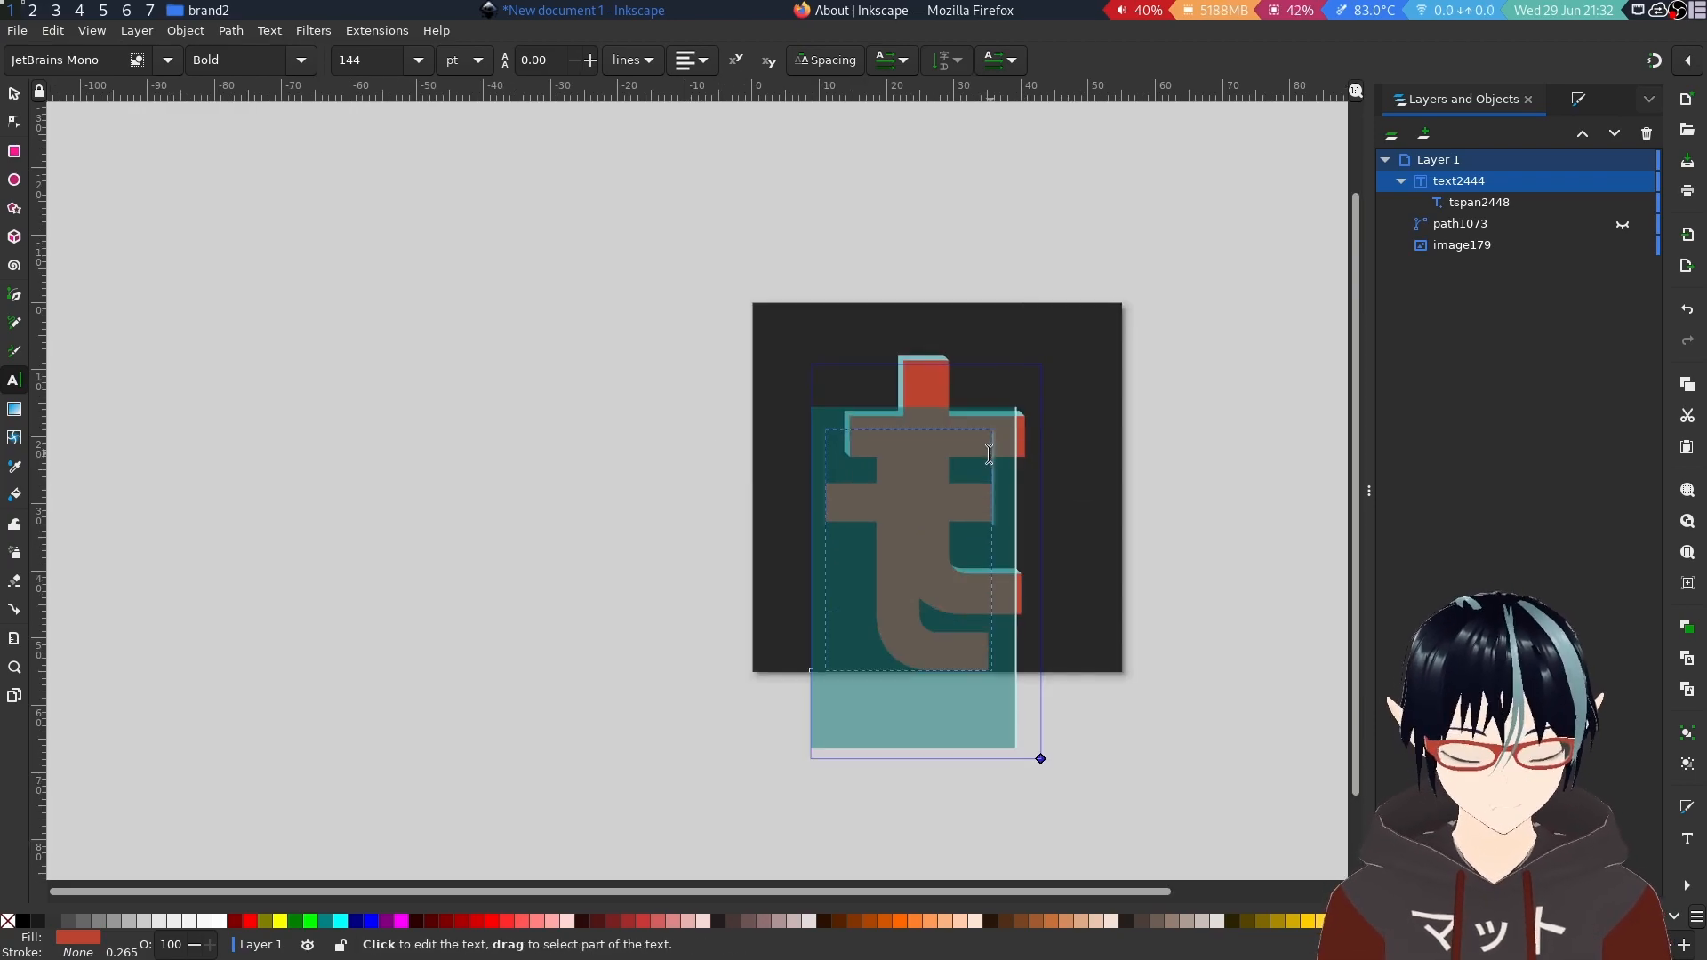
{"action": "type", "text": "S"}
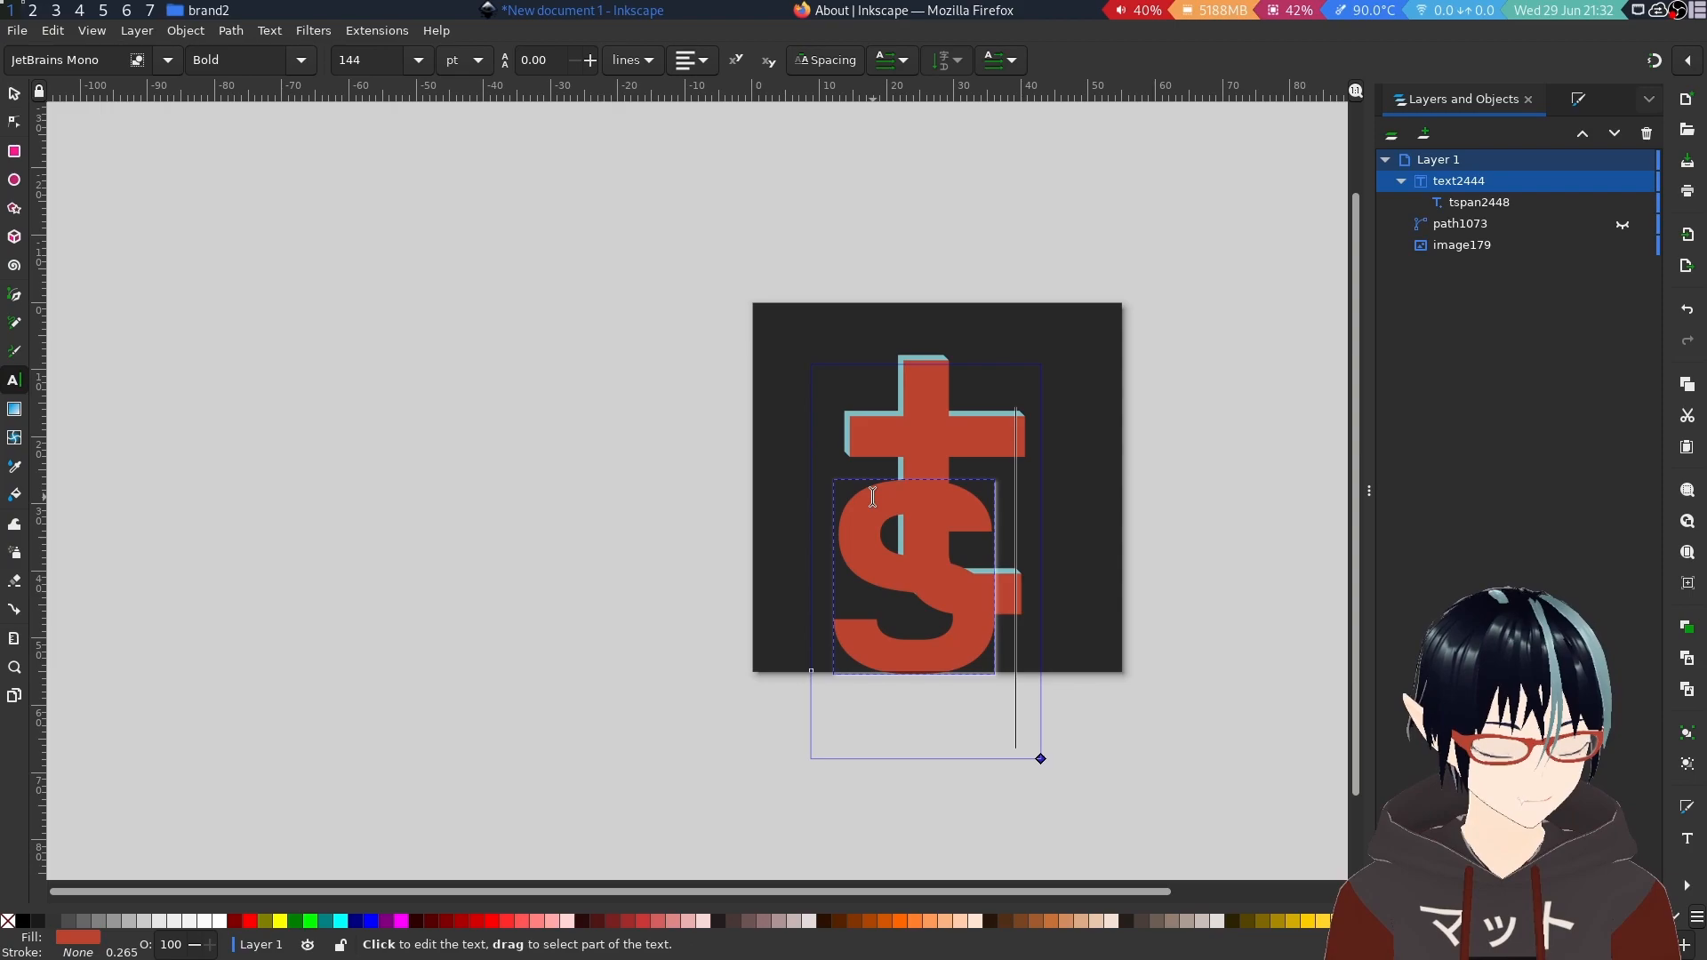
{"action": "key", "text": "BackSpace"}
{"action": "type", "text": "t"}
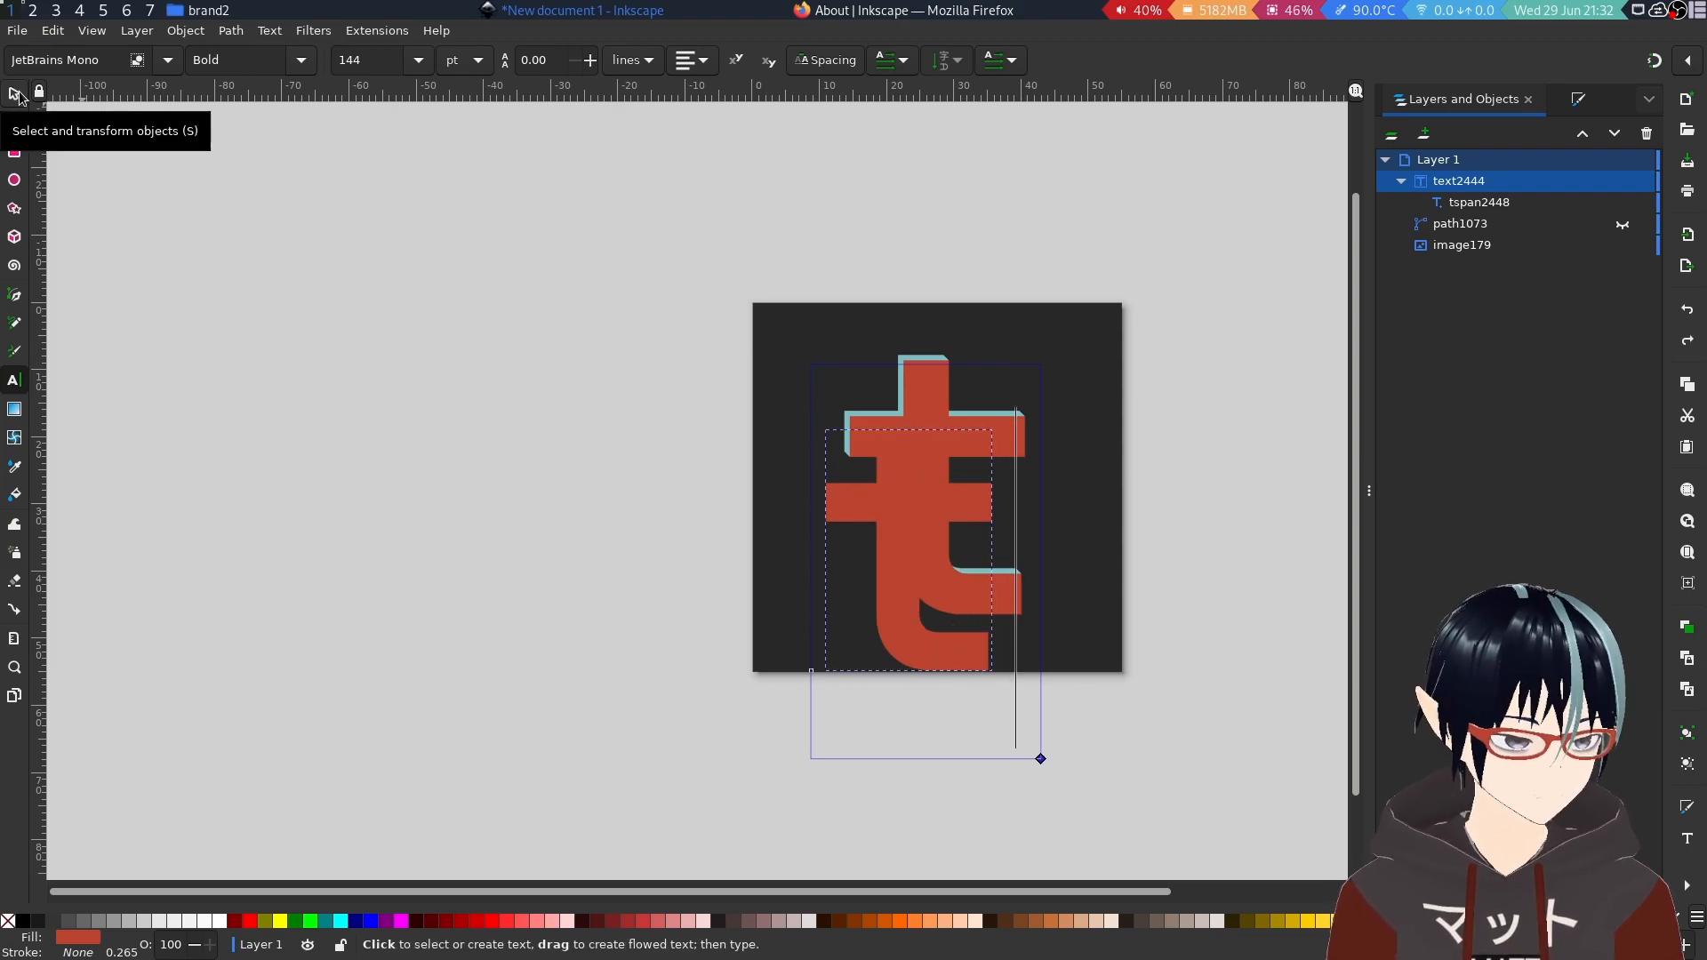
Move the t text over the logo's letter to about X 15.616, Y 10.464 mm and hide the logo image.
{"action": "left_click", "coordinate": [15, 94]}
{"action": "left_click_drag", "start_coordinate": [925, 520], "coordinate": [947, 452]}
{"action": "left_click", "coordinate": [1622, 224]}
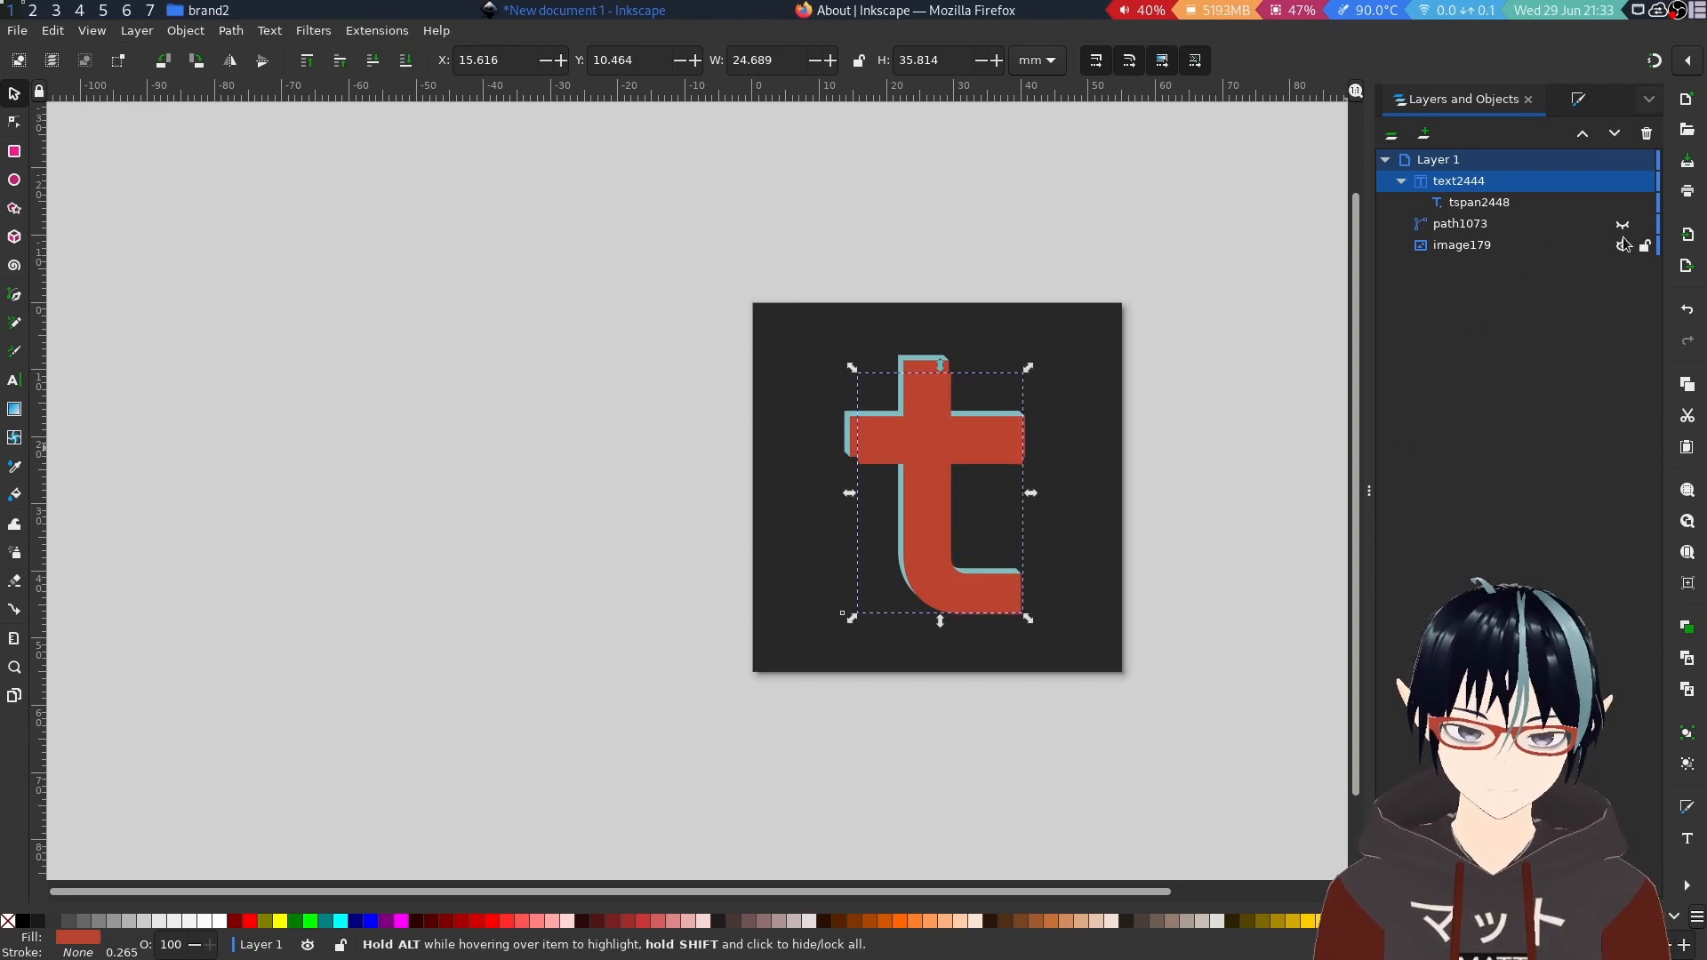
{"action": "left_click", "coordinate": [1622, 245]}
{"action": "scroll", "coordinate": [880, 532], "scroll_direction": "up", "scroll_amount": 2}
{"action": "scroll", "coordinate": [892, 528], "scroll_direction": "down", "scroll_amount": 2}
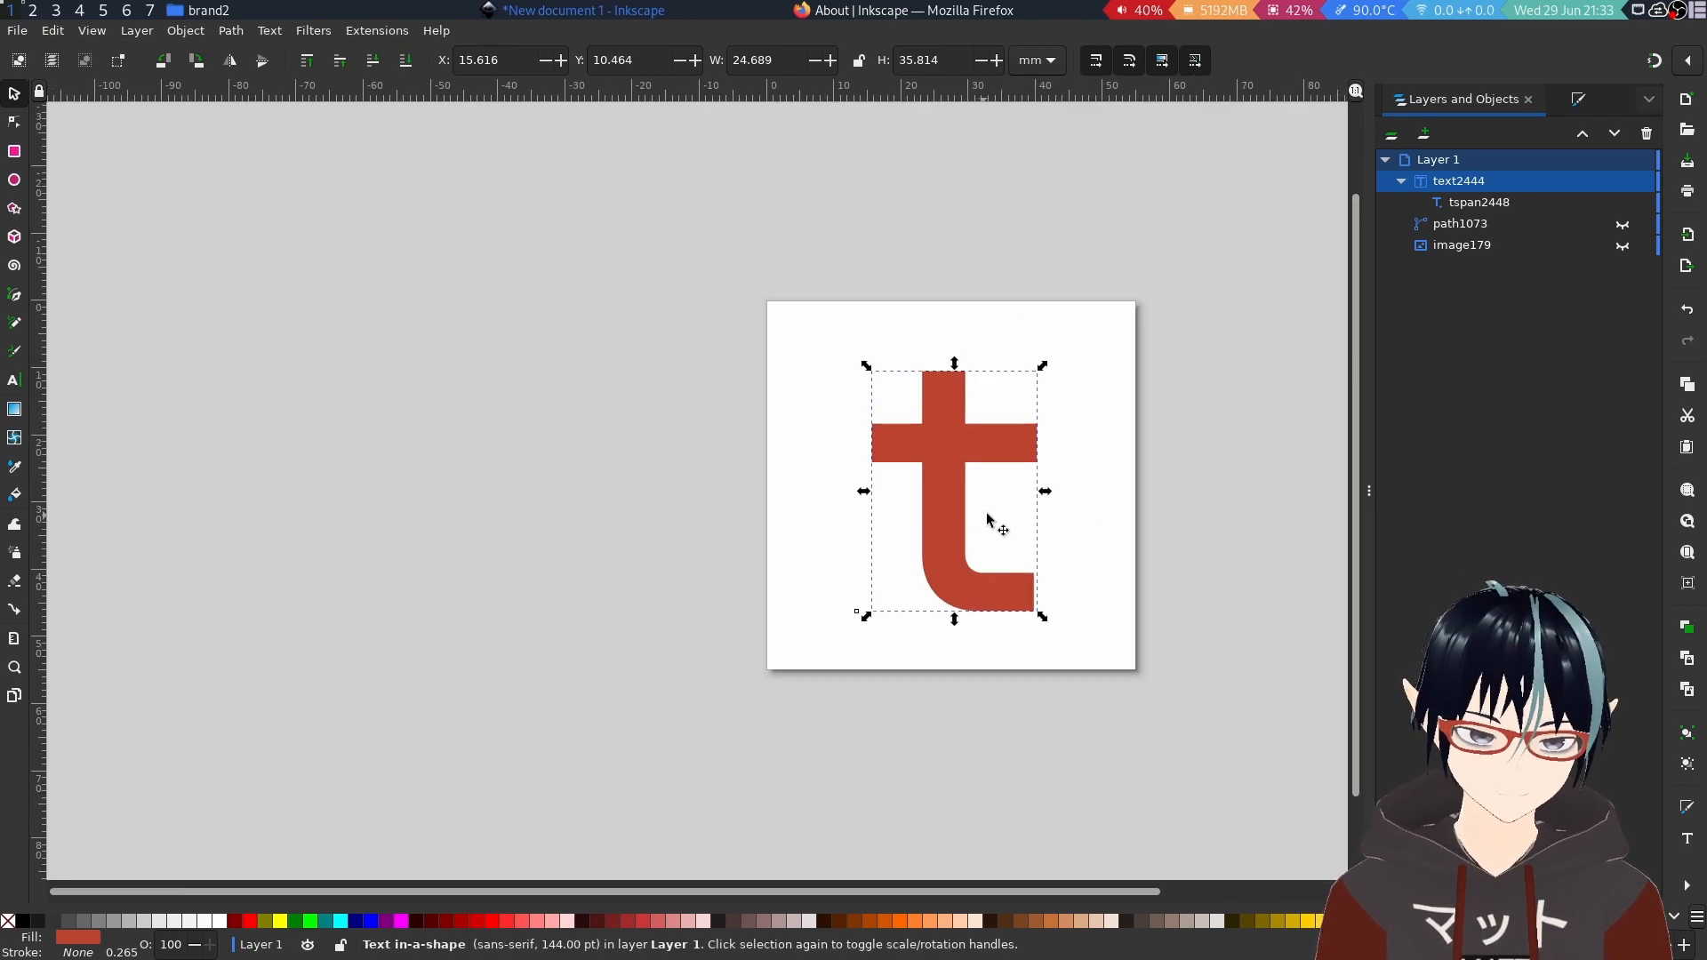
{"action": "scroll", "coordinate": [983, 522], "scroll_direction": "up", "scroll_amount": 1}
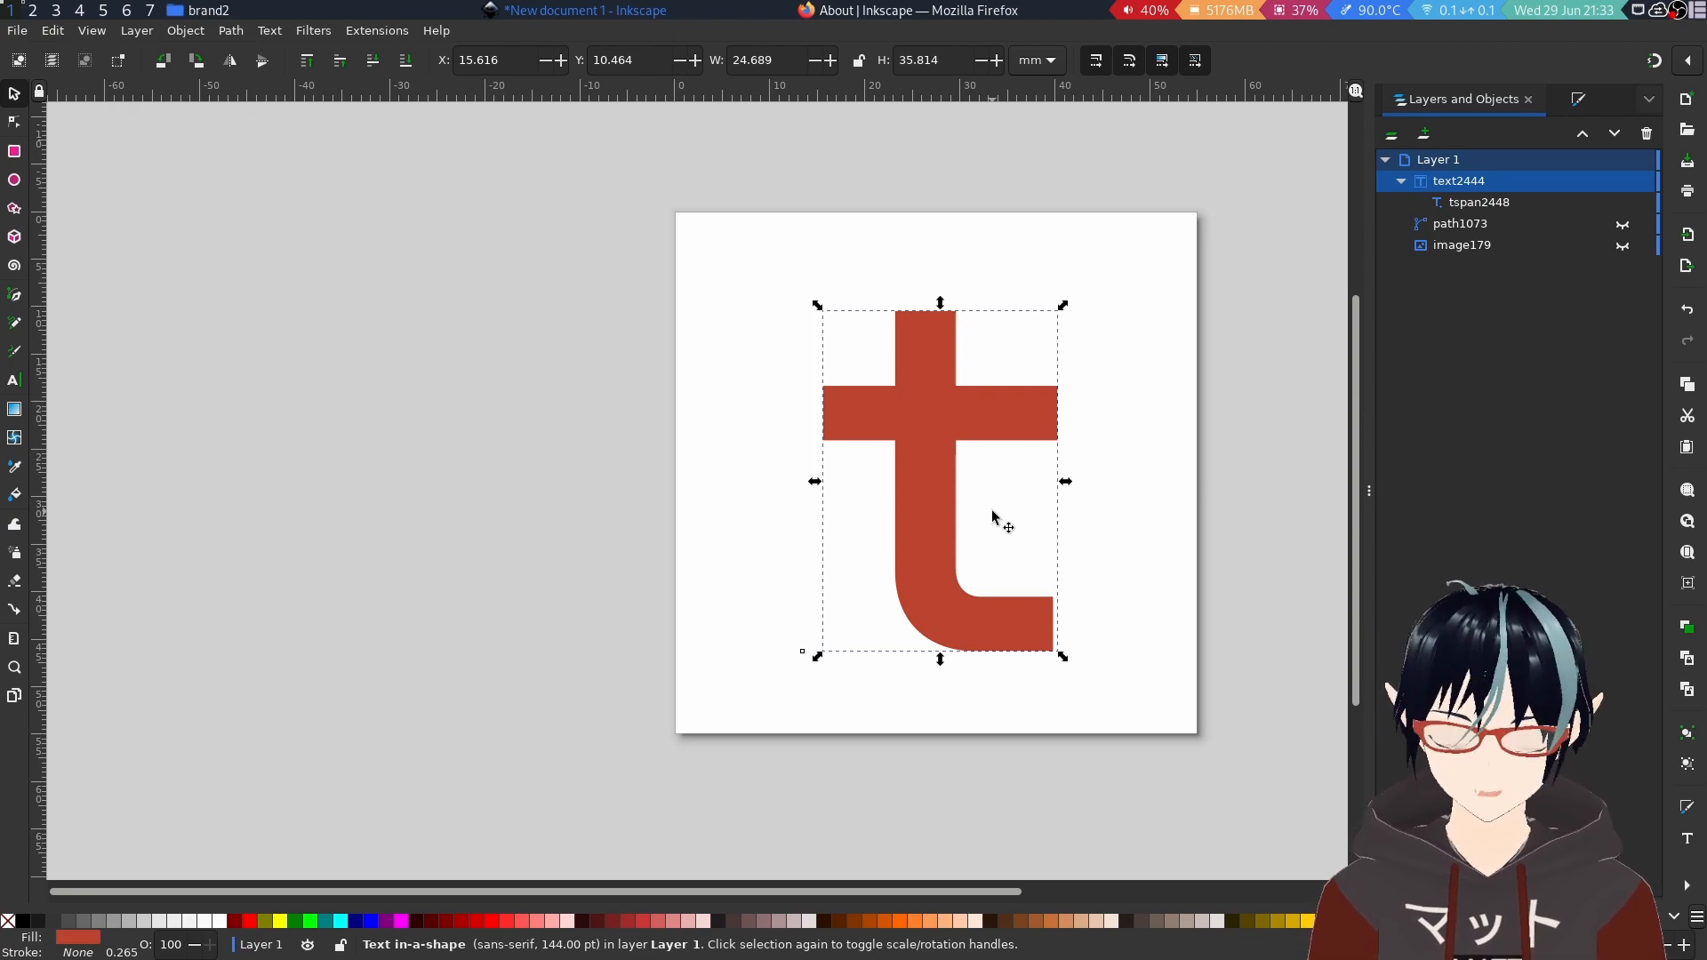
Try to duplicate the text span inside the t text object.
{"action": "right_click", "coordinate": [1558, 183]}
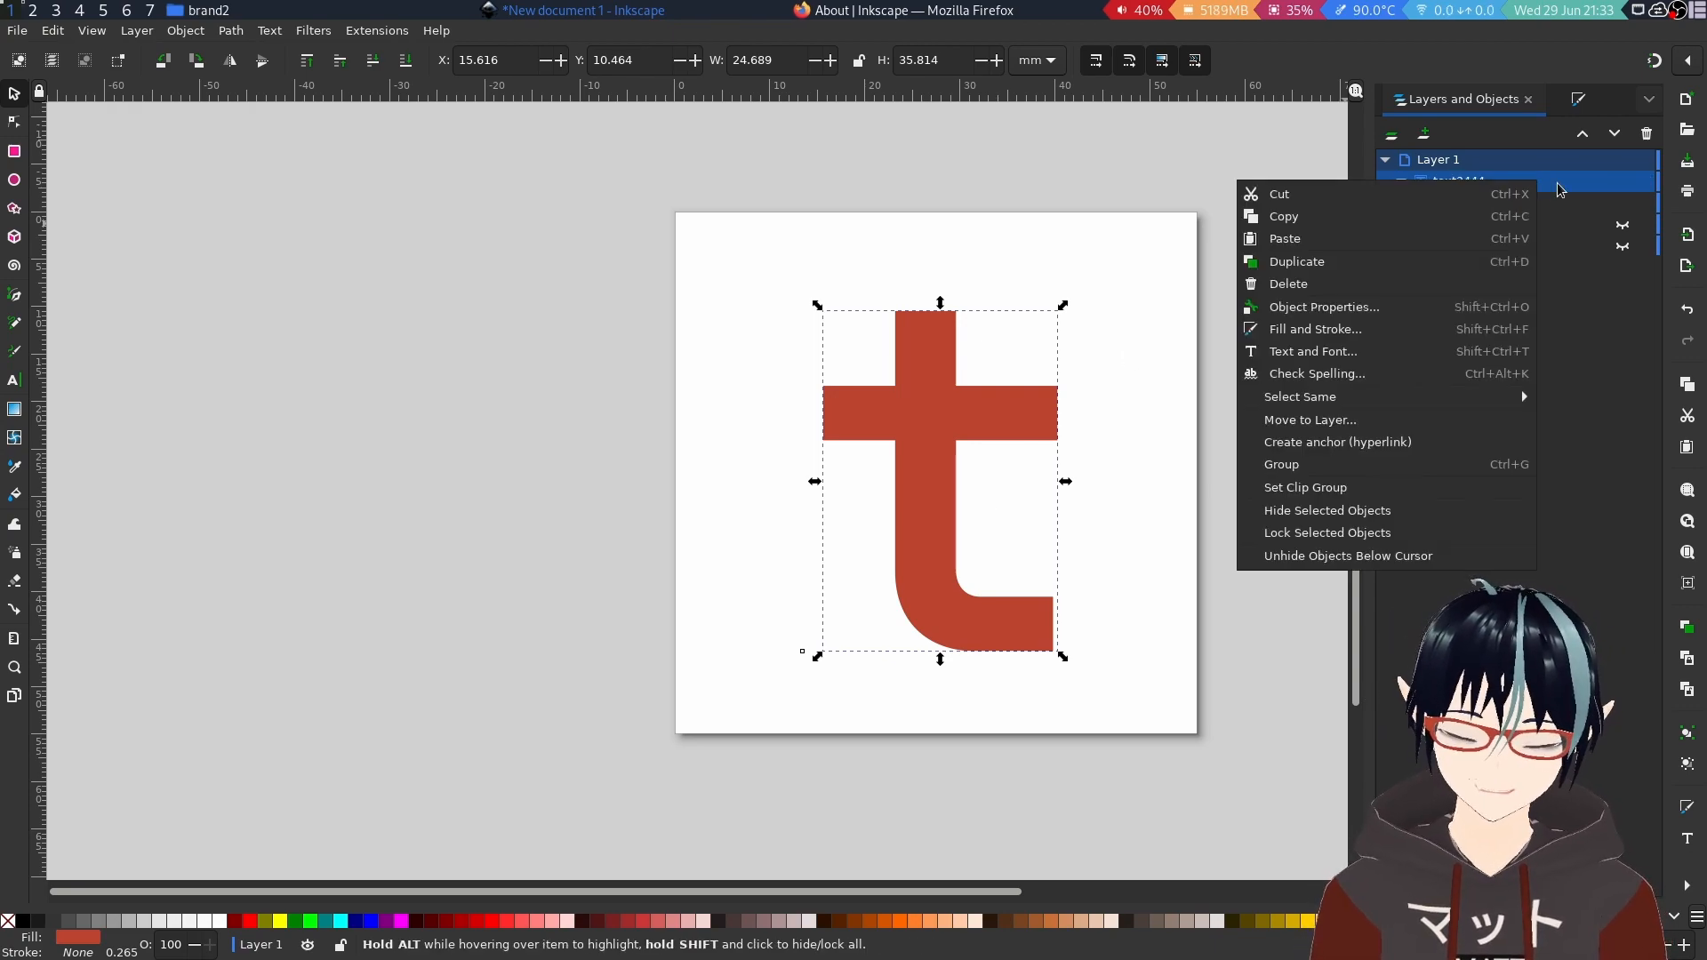
{"action": "key", "text": "Escape"}
{"action": "right_click", "coordinate": [1513, 201]}
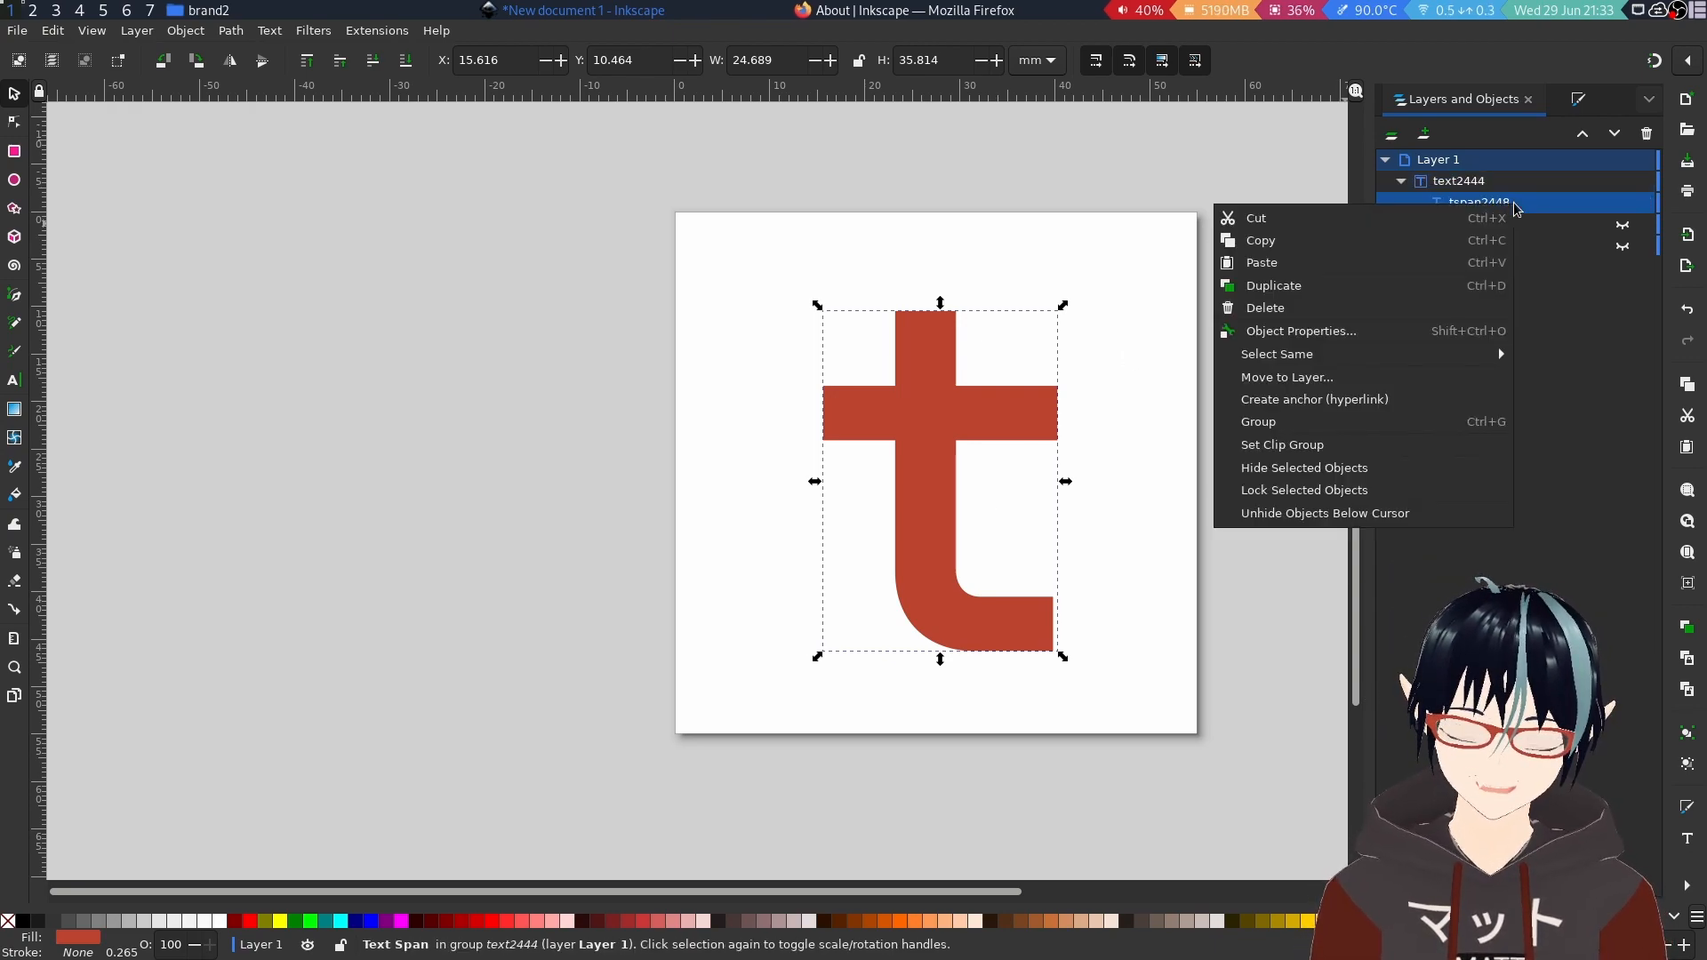
{"action": "left_click", "coordinate": [1463, 286]}
{"action": "left_click", "coordinate": [1507, 225]}
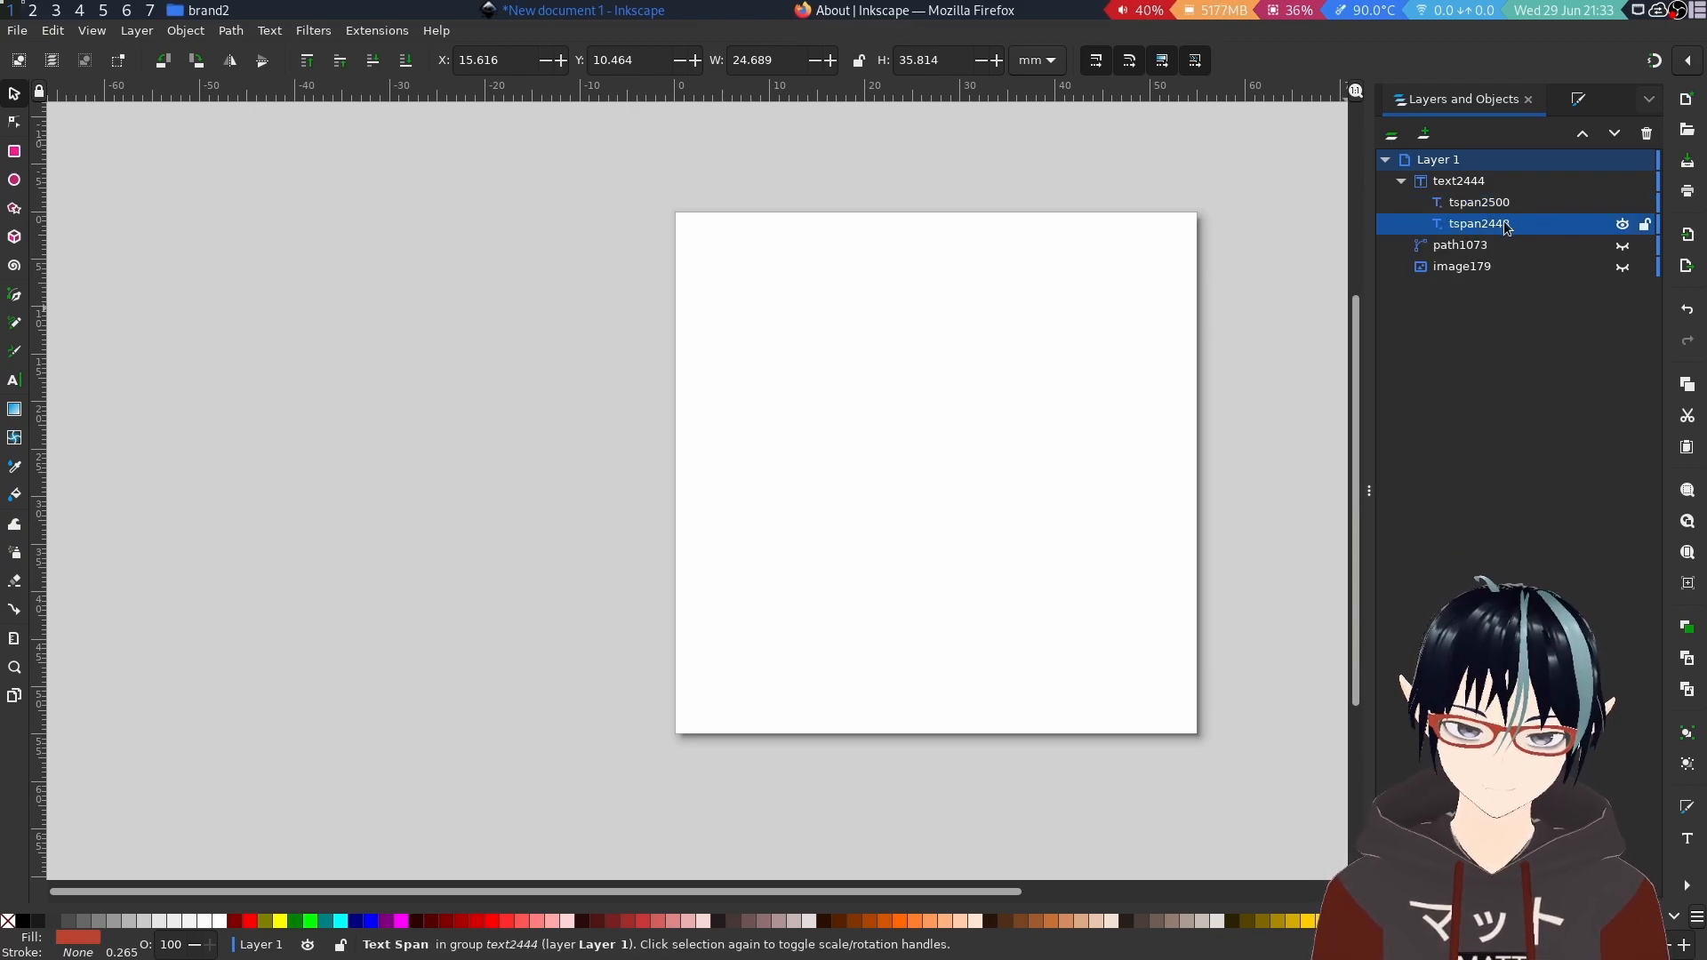
{"action": "key", "text": "ctrl+z"}
Duplicate the whole t text object.
{"action": "left_click", "coordinate": [1513, 189]}
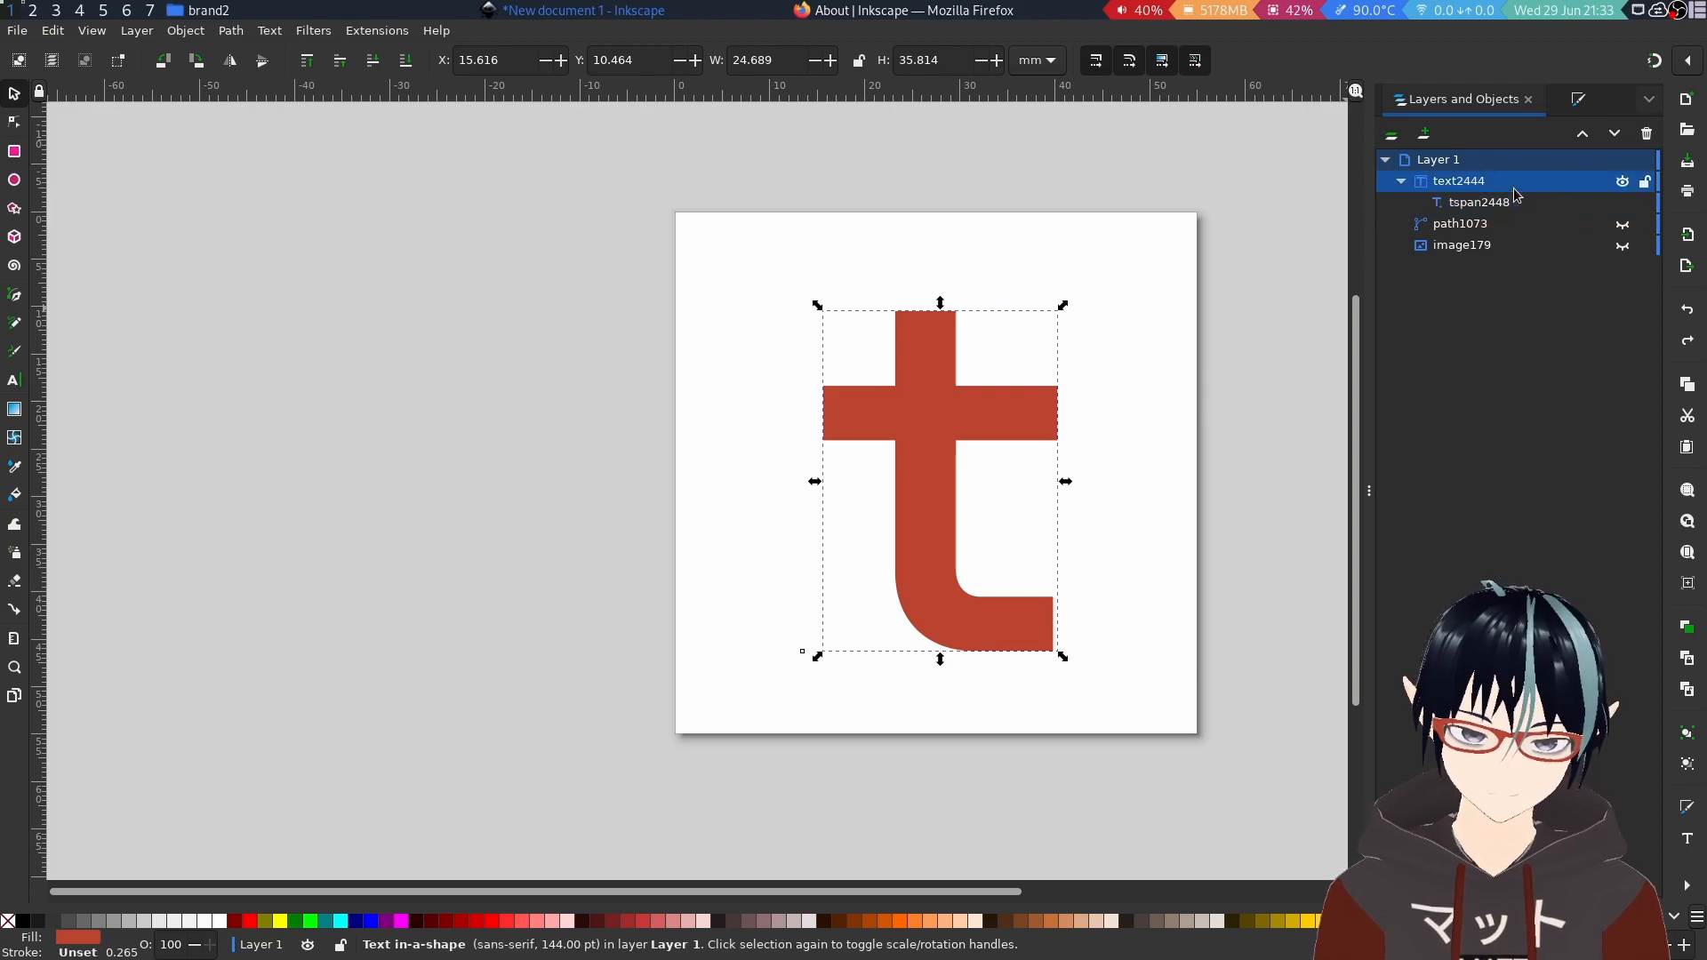
{"action": "right_click", "coordinate": [1513, 189]}
{"action": "left_click", "coordinate": [1463, 272]}
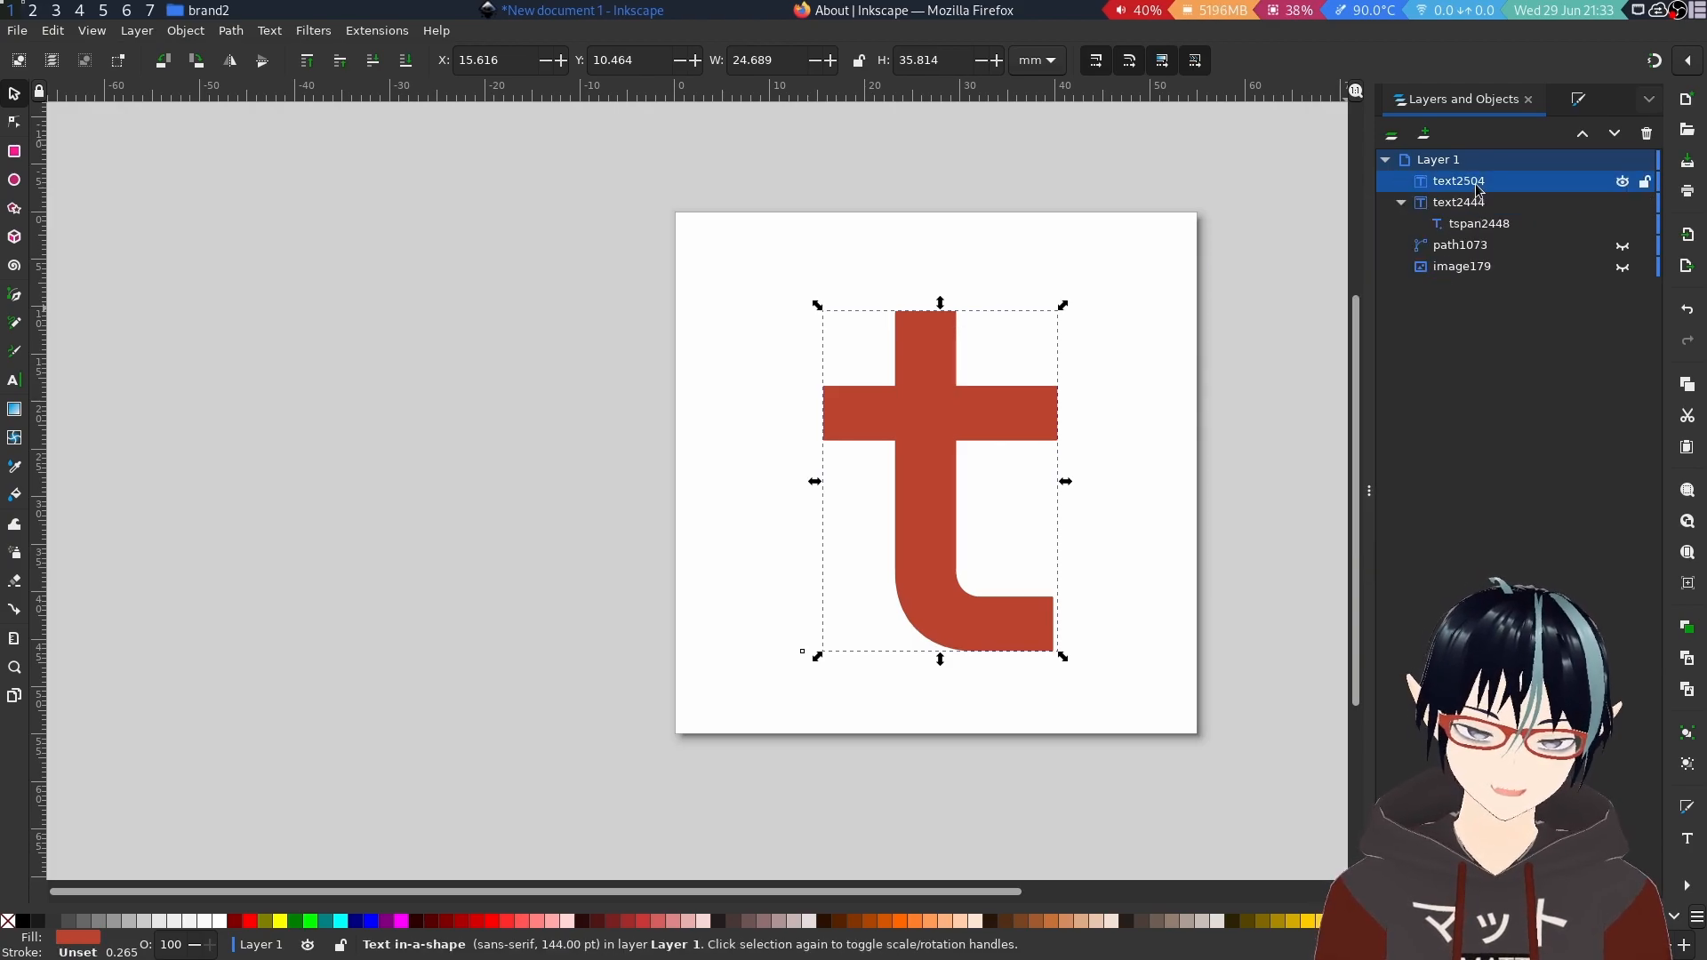
Show the logo image again and sample its teal edge colour #7ebdc2 with the Dropper.
{"action": "left_click", "coordinate": [1595, 269]}
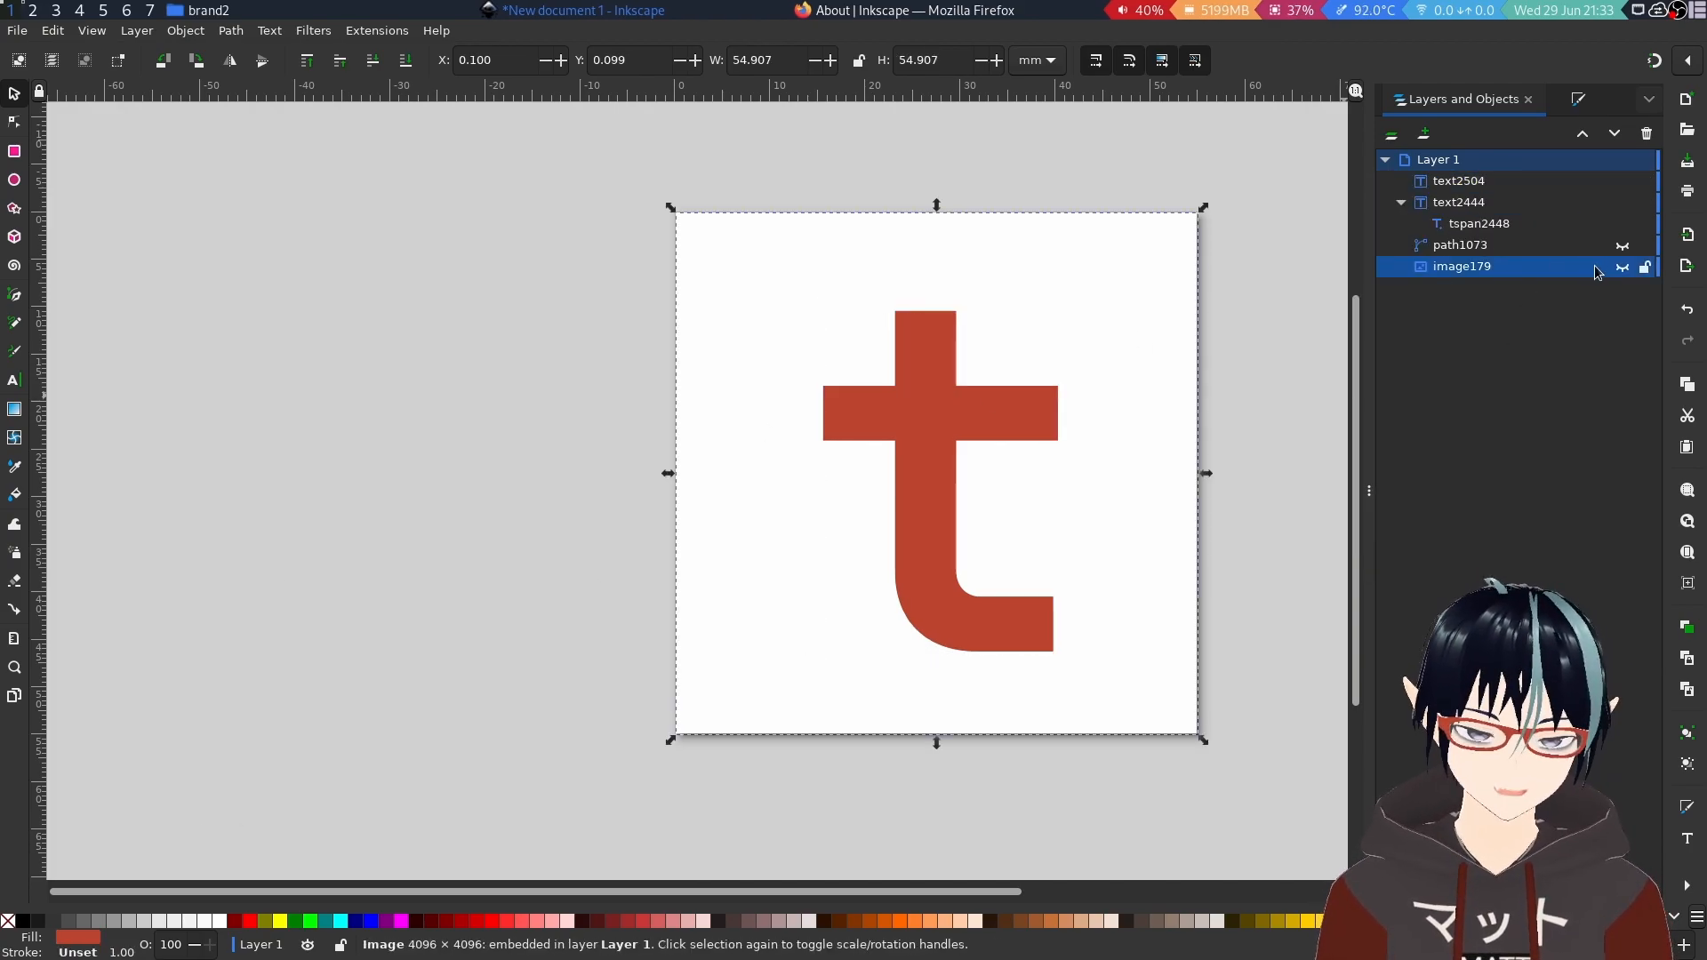
{"action": "left_click", "coordinate": [1623, 268]}
{"action": "scroll", "coordinate": [882, 531], "scroll_direction": "up", "scroll_amount": 3}
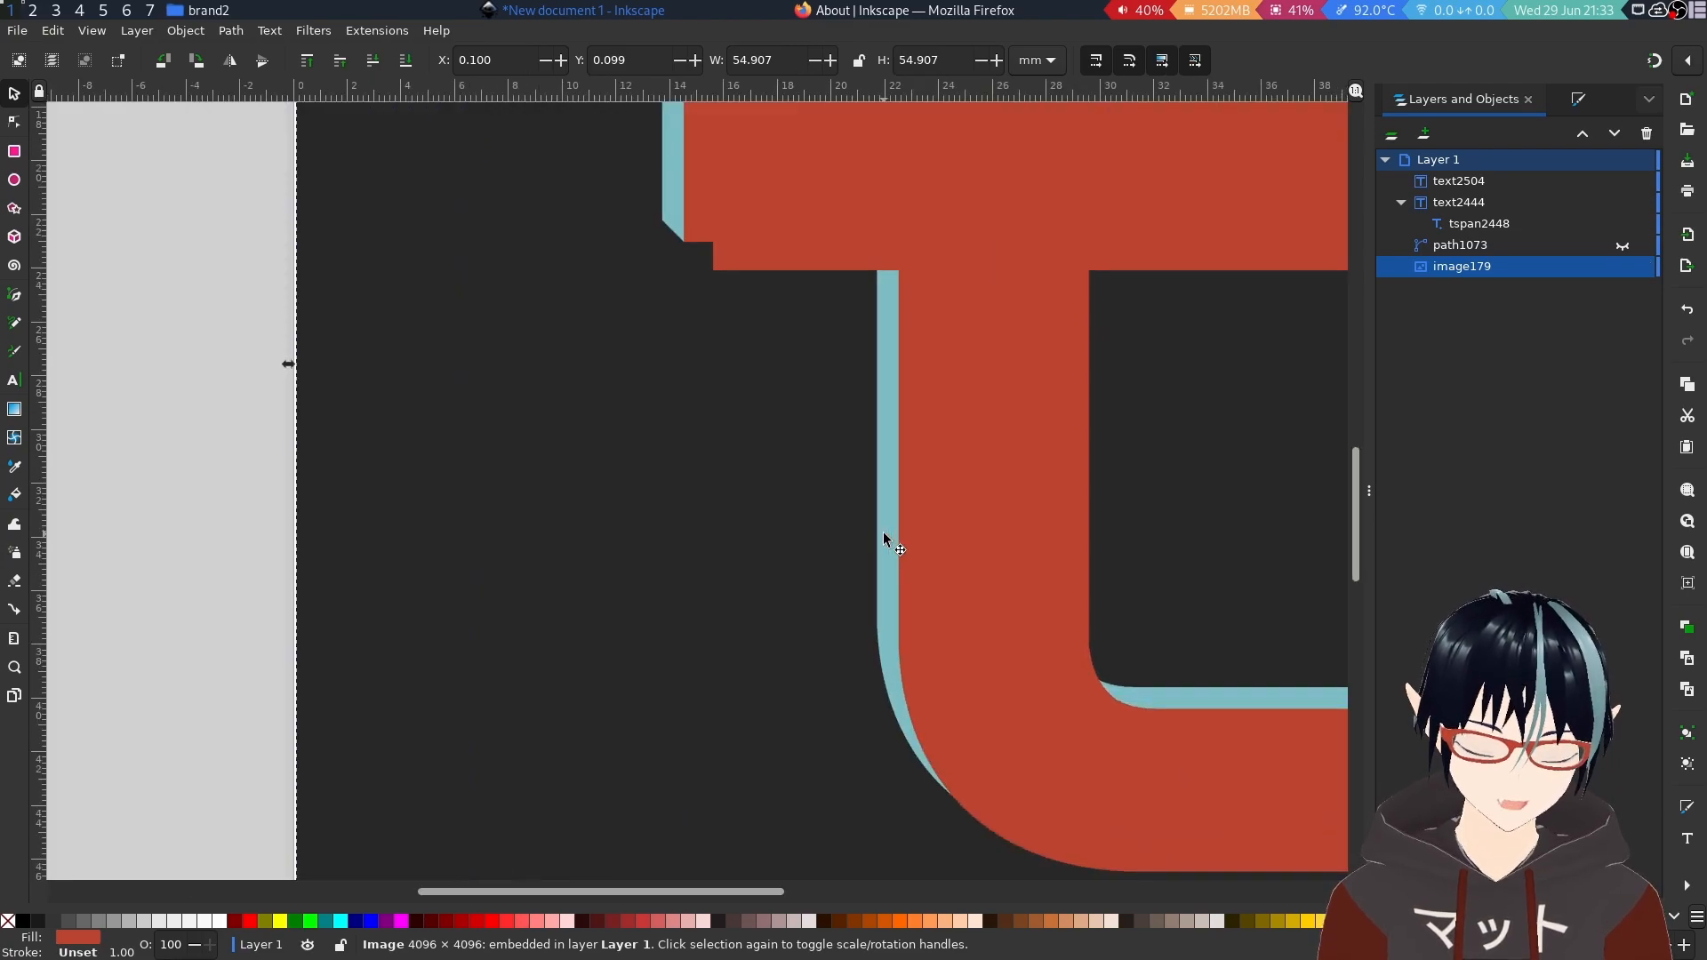
{"action": "key", "text": "d"}
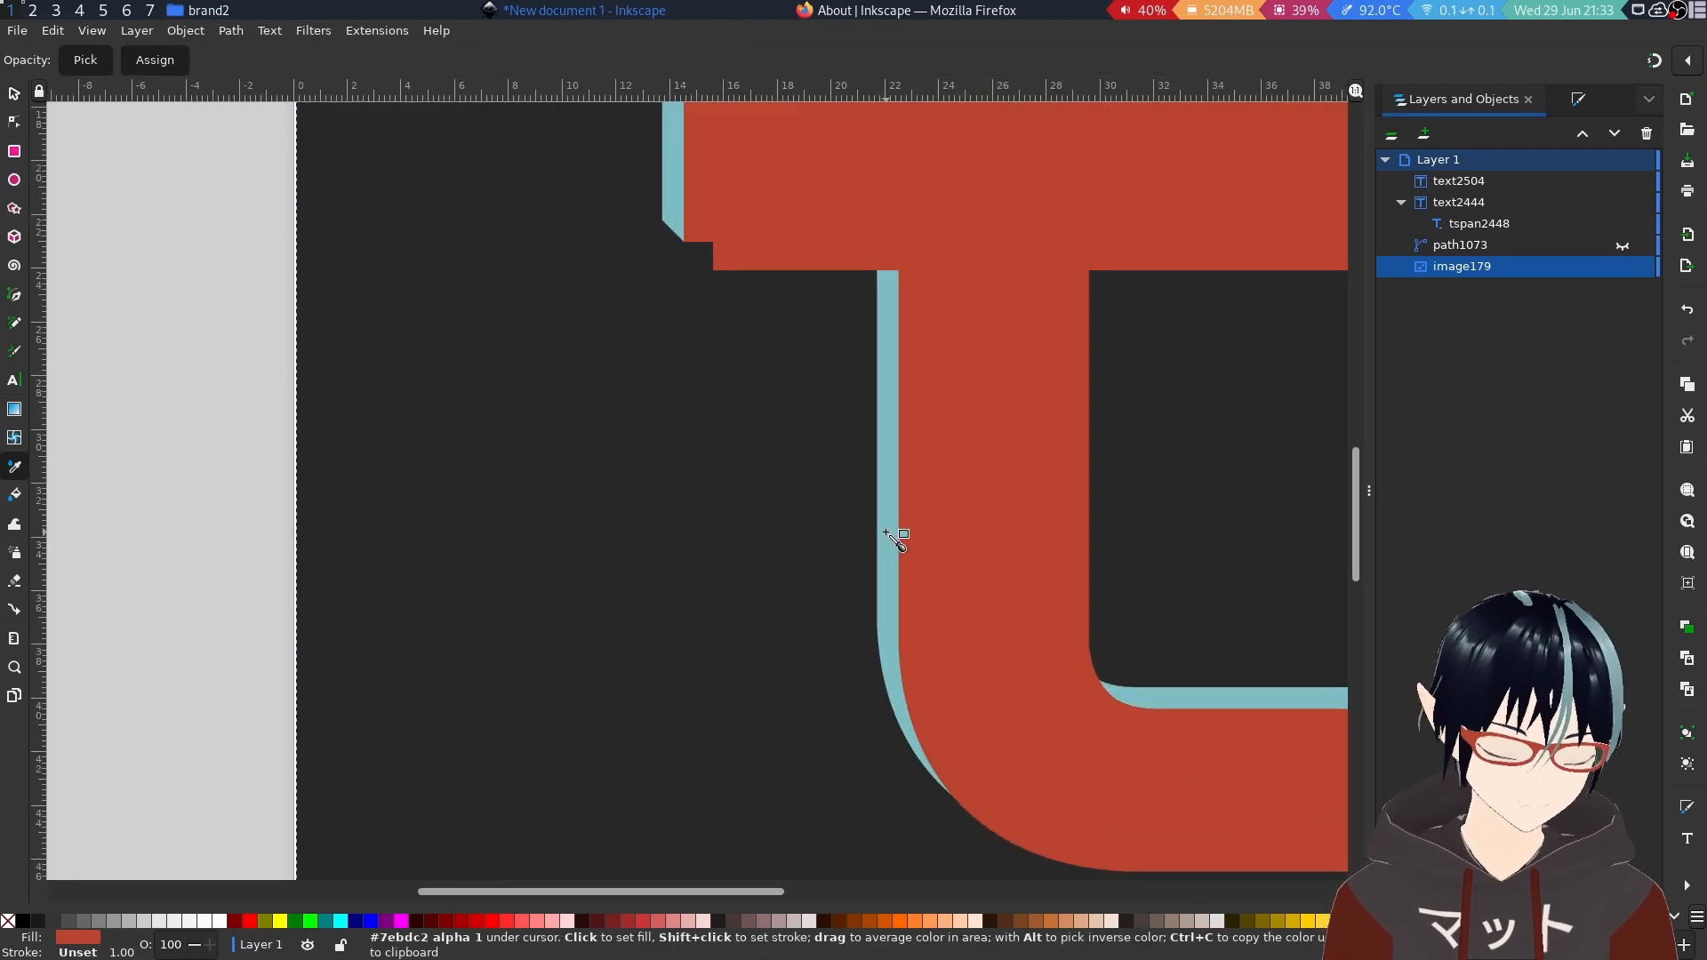
{"action": "left_click", "coordinate": [884, 450]}
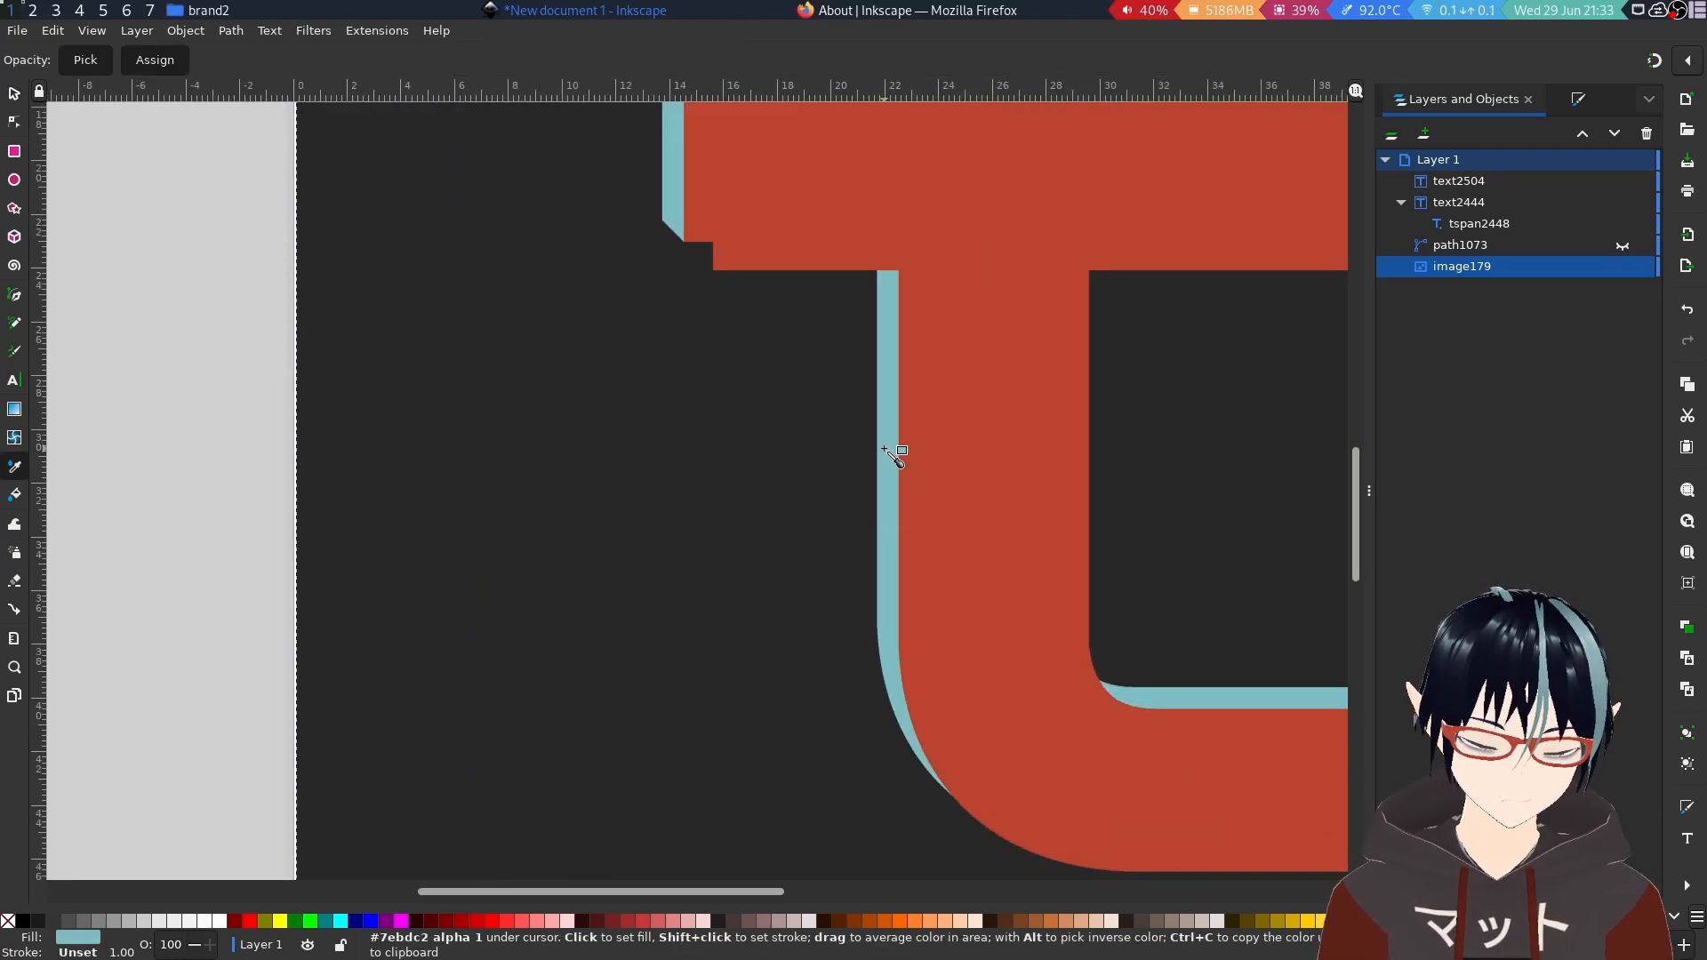
Fill the duplicated t text with the logo's teal #7ebdc2 by sampling the image's edge with the Dropper.
{"action": "left_click", "coordinate": [1570, 183]}
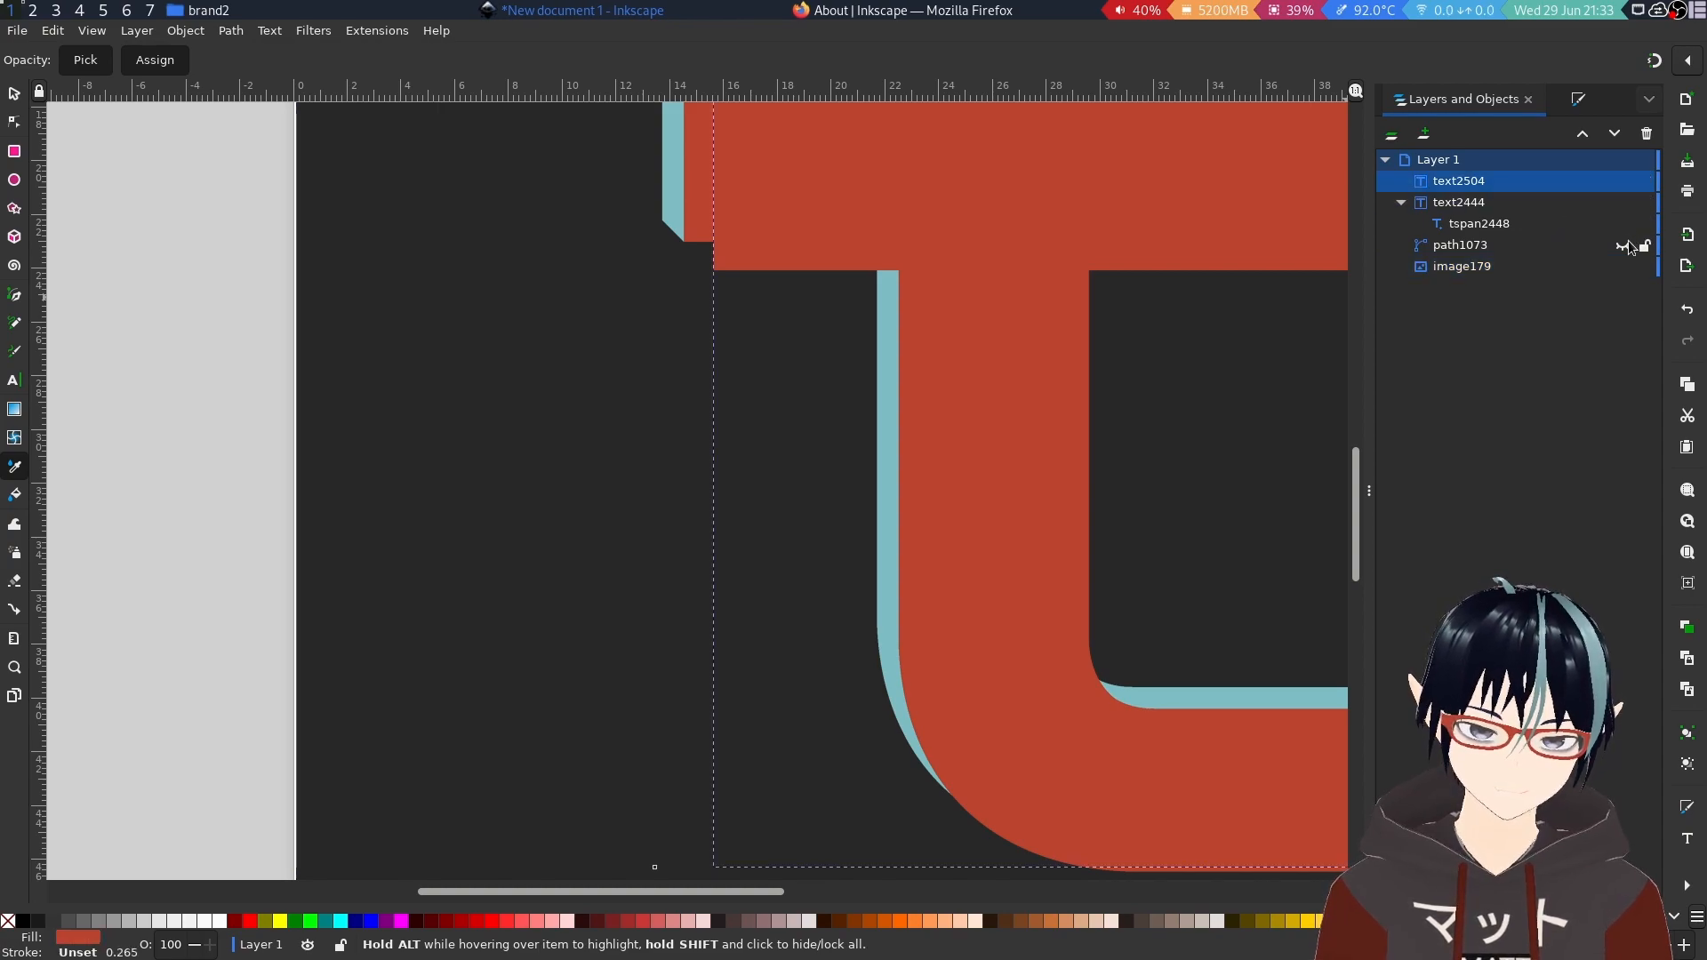
{"action": "left_click", "coordinate": [1623, 267]}
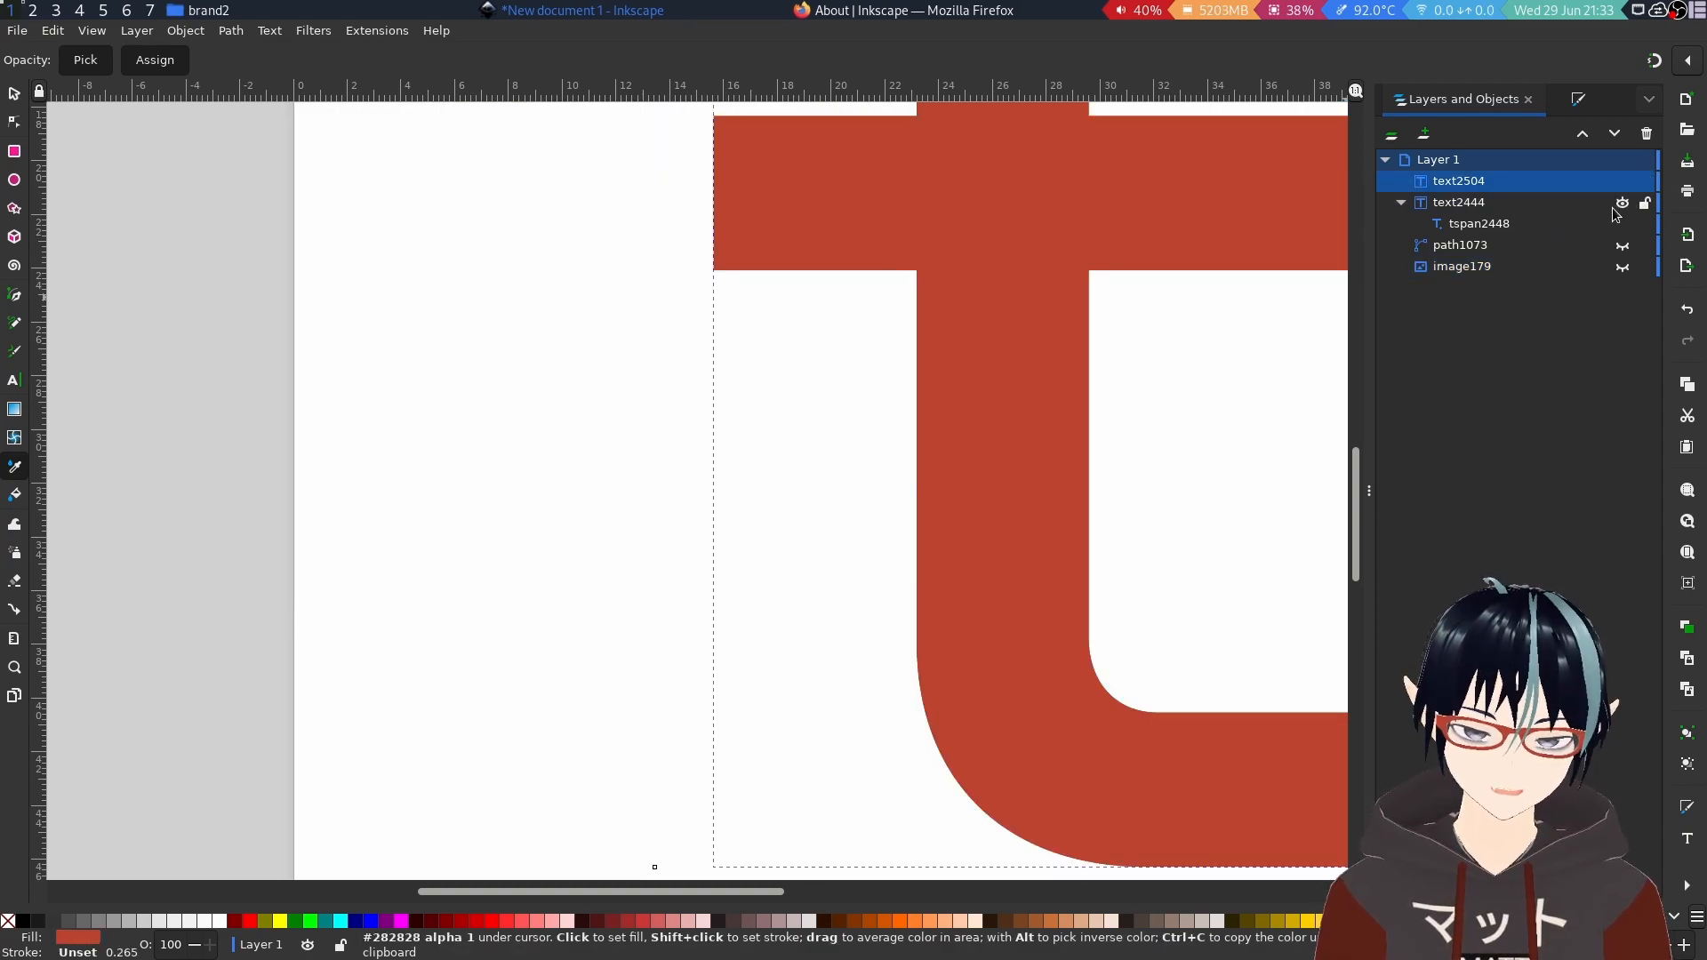
{"action": "scroll", "coordinate": [745, 439], "scroll_direction": "down", "scroll_amount": 2}
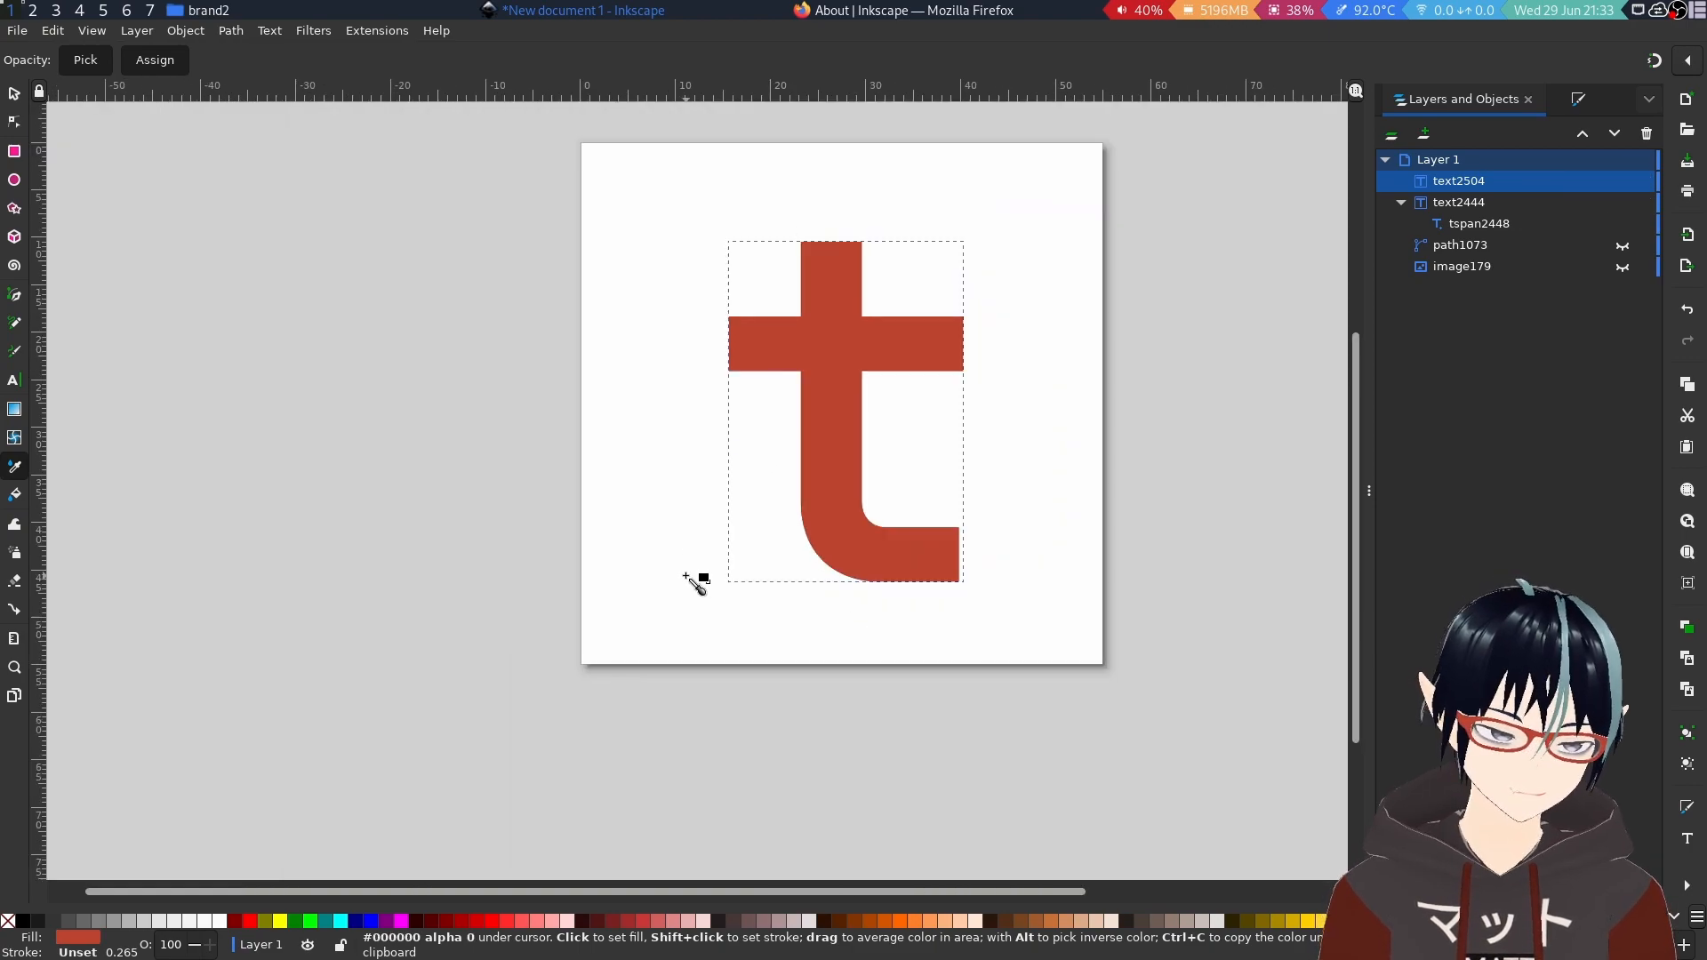
{"action": "scroll", "coordinate": [1055, 469], "scroll_direction": "up", "scroll_amount": 1}
{"action": "left_click", "coordinate": [1623, 266]}
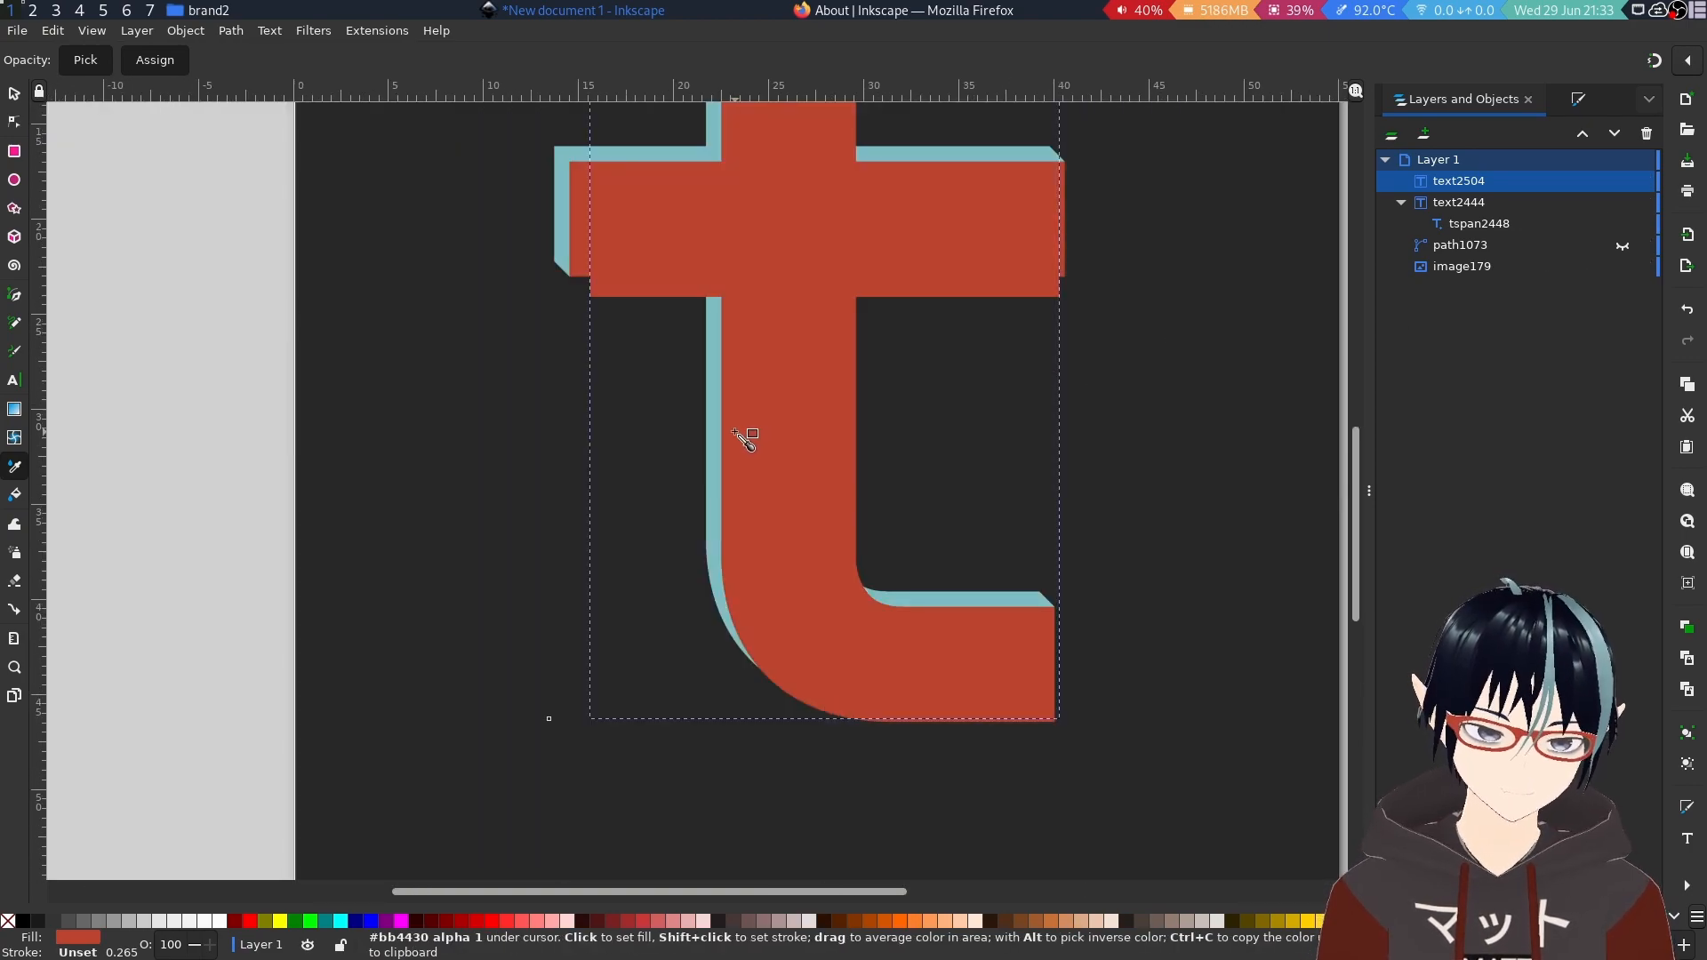
{"action": "left_click", "coordinate": [723, 430]}
{"action": "scroll", "coordinate": [1146, 385], "scroll_direction": "down", "scroll_amount": 2}
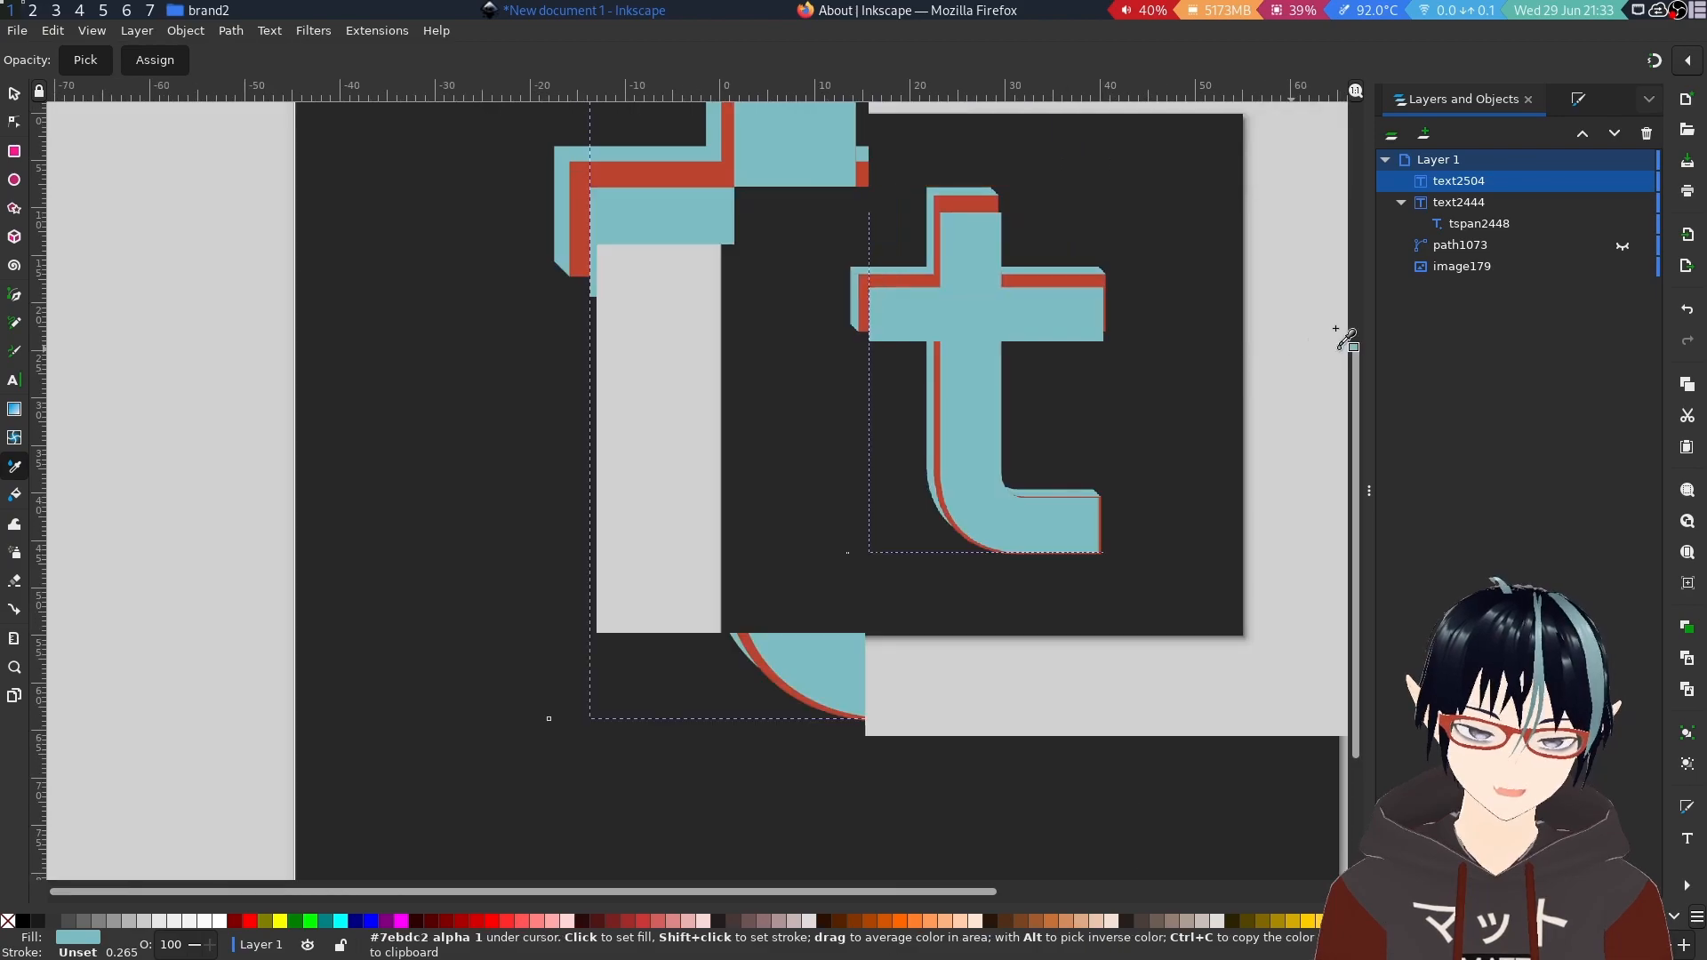
Hide the logo image and move the teal t sideways off the red t, to about X 12.5 mm, Y 10.6 mm.
{"action": "left_click", "coordinate": [1627, 264]}
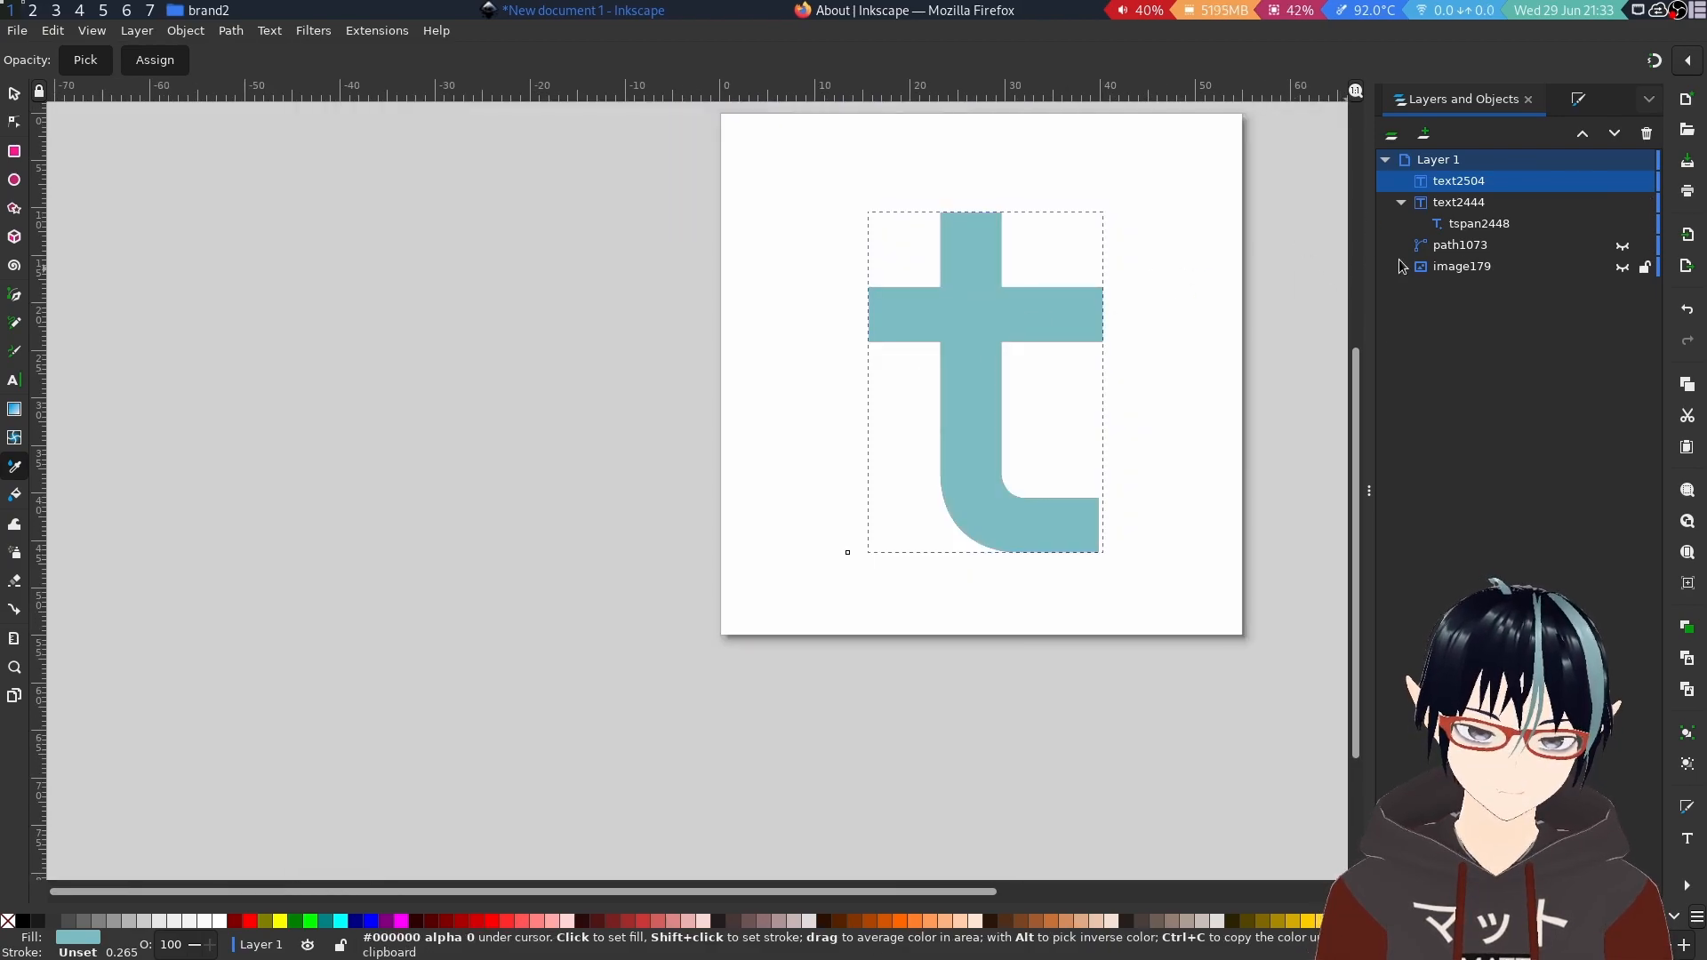
{"action": "key", "text": "m"}
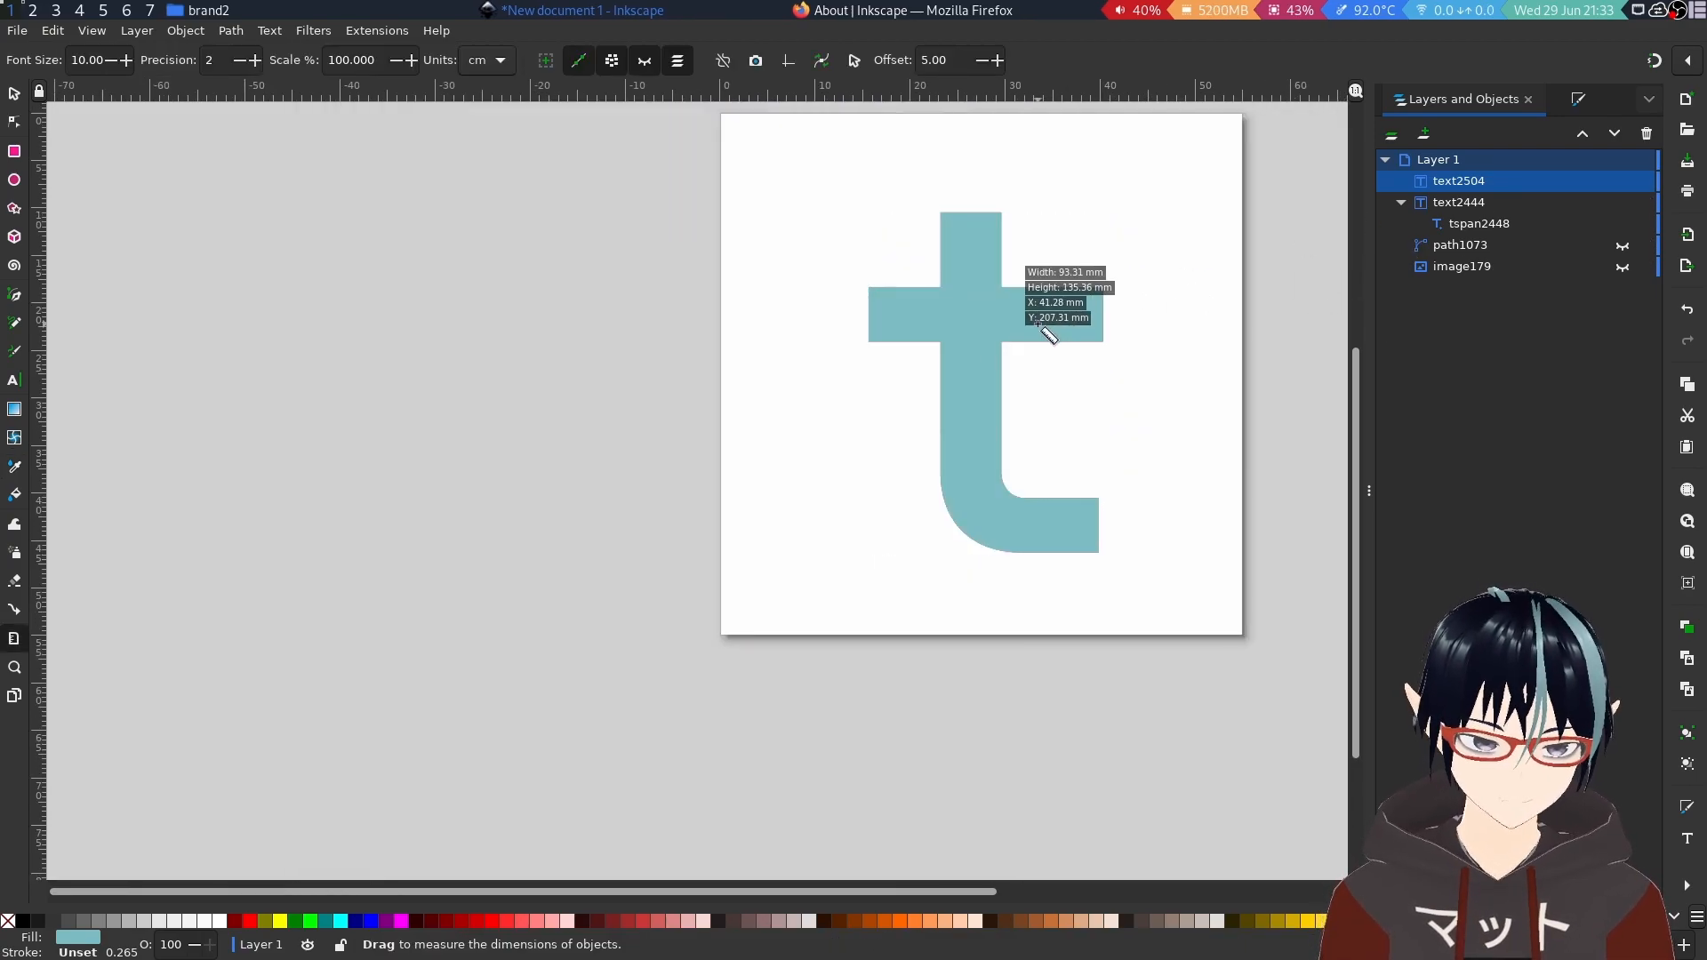
{"action": "key", "text": "s"}
{"action": "mouse_move", "coordinate": [1035, 322]}
{"action": "left_mouse_down"}
{"action": "mouse_move", "coordinate": [957, 313]}
{"action": "mouse_move", "coordinate": [1006, 310]}
{"action": "left_mouse_up"}
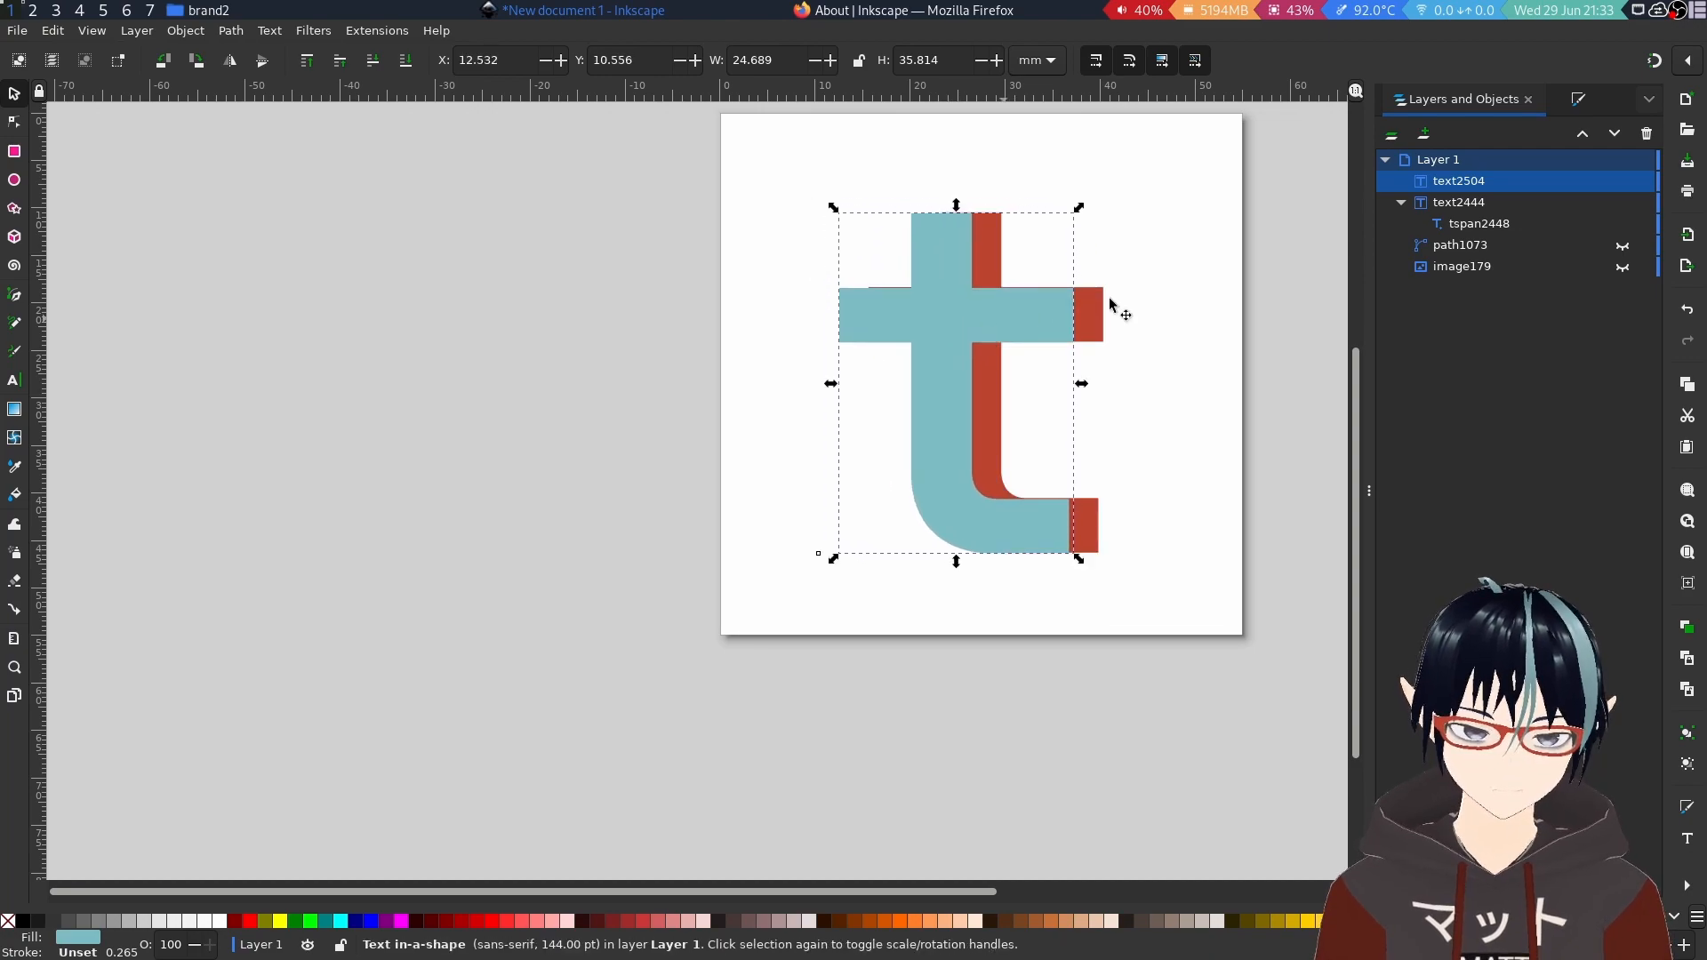
Rename the teal text object to "blue t" and the red text object to "red t".
{"action": "left_click", "coordinate": [1401, 202]}
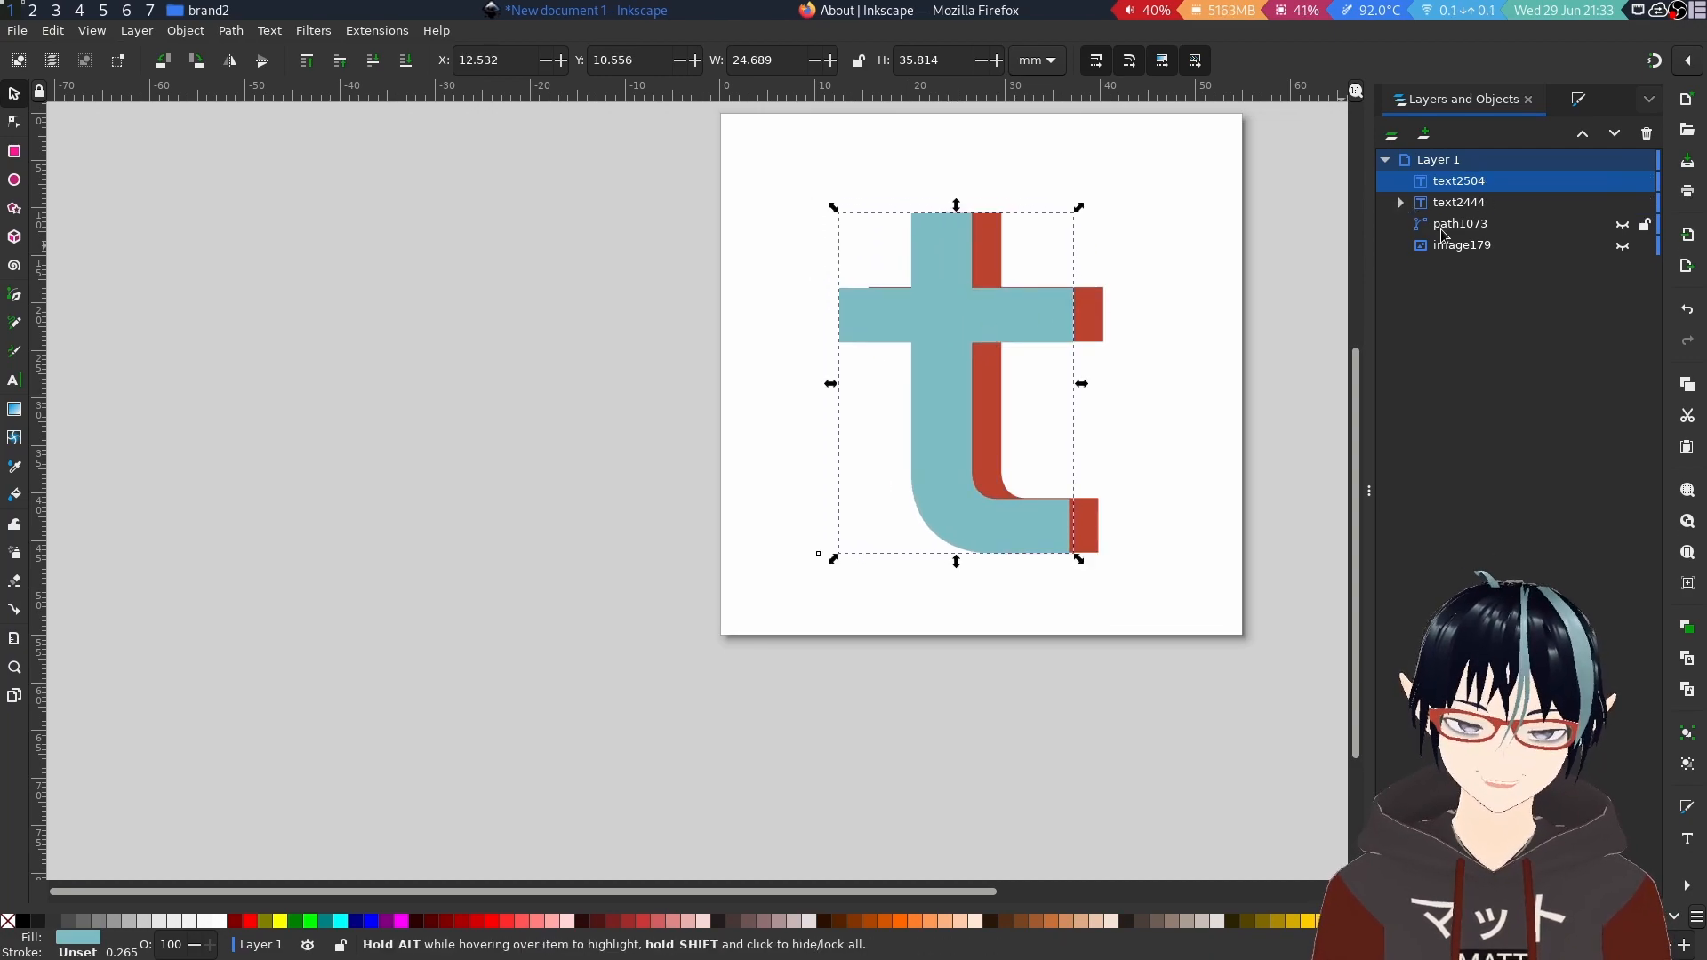
{"action": "left_click", "coordinate": [1460, 205]}
{"action": "double_click", "coordinate": [1479, 182]}
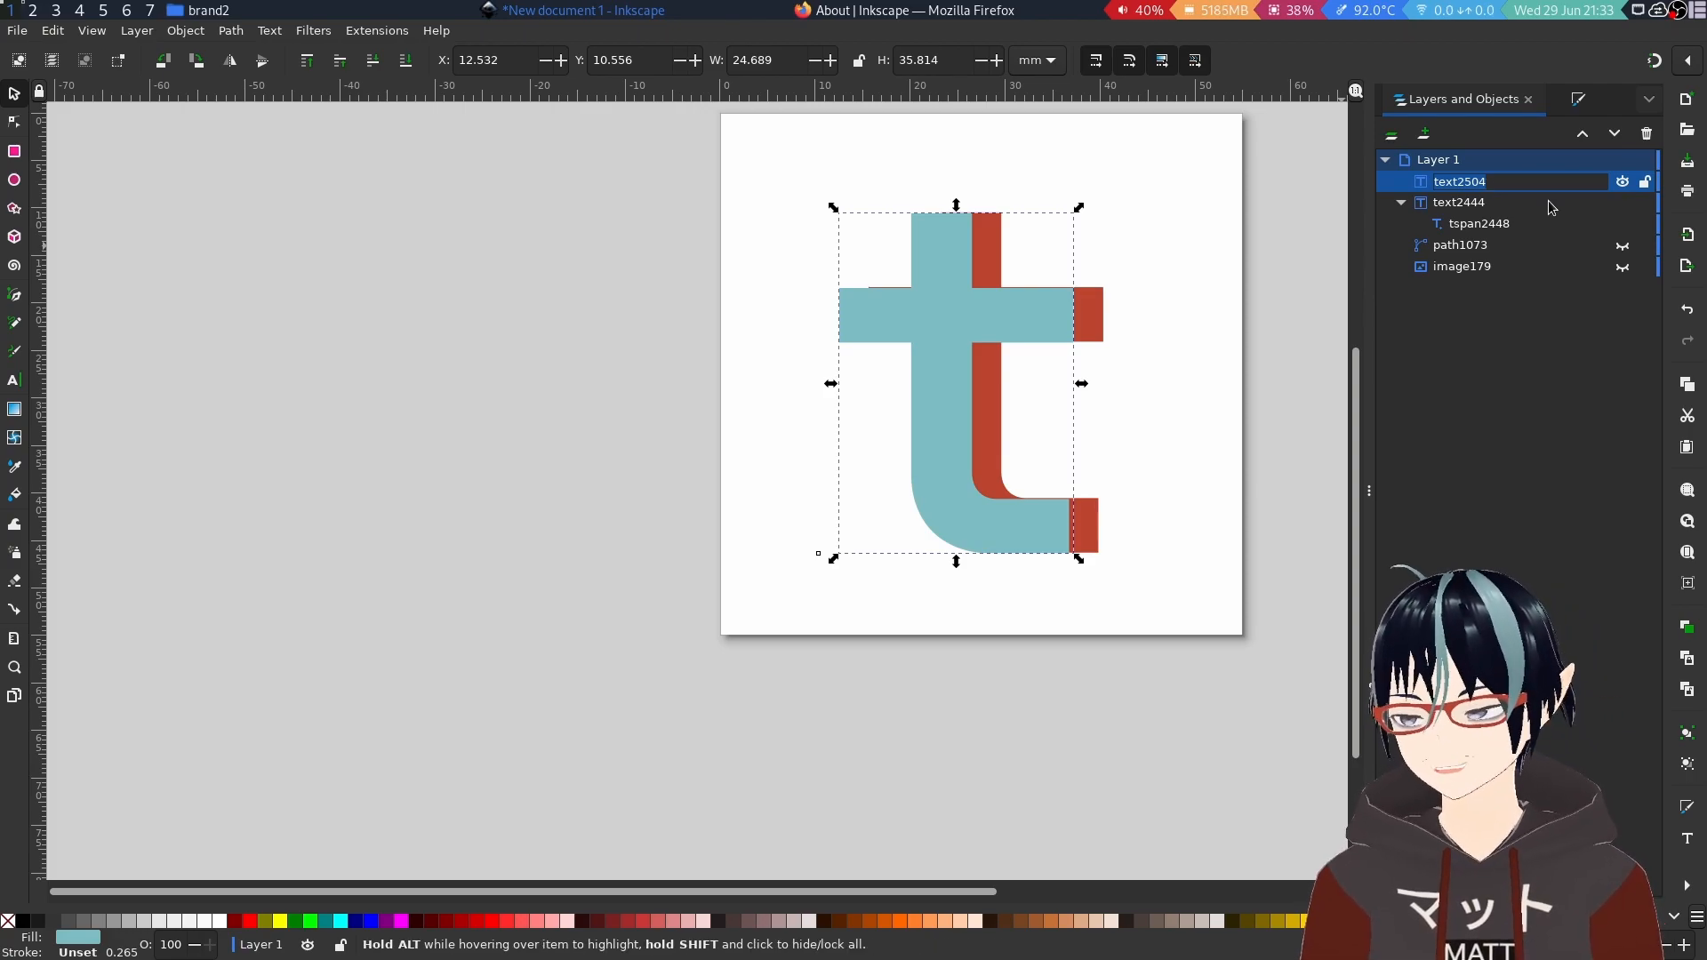
{"action": "type", "text": "blue t"}
{"action": "key", "text": "Return"}
{"action": "double_click", "coordinate": [1518, 203]}
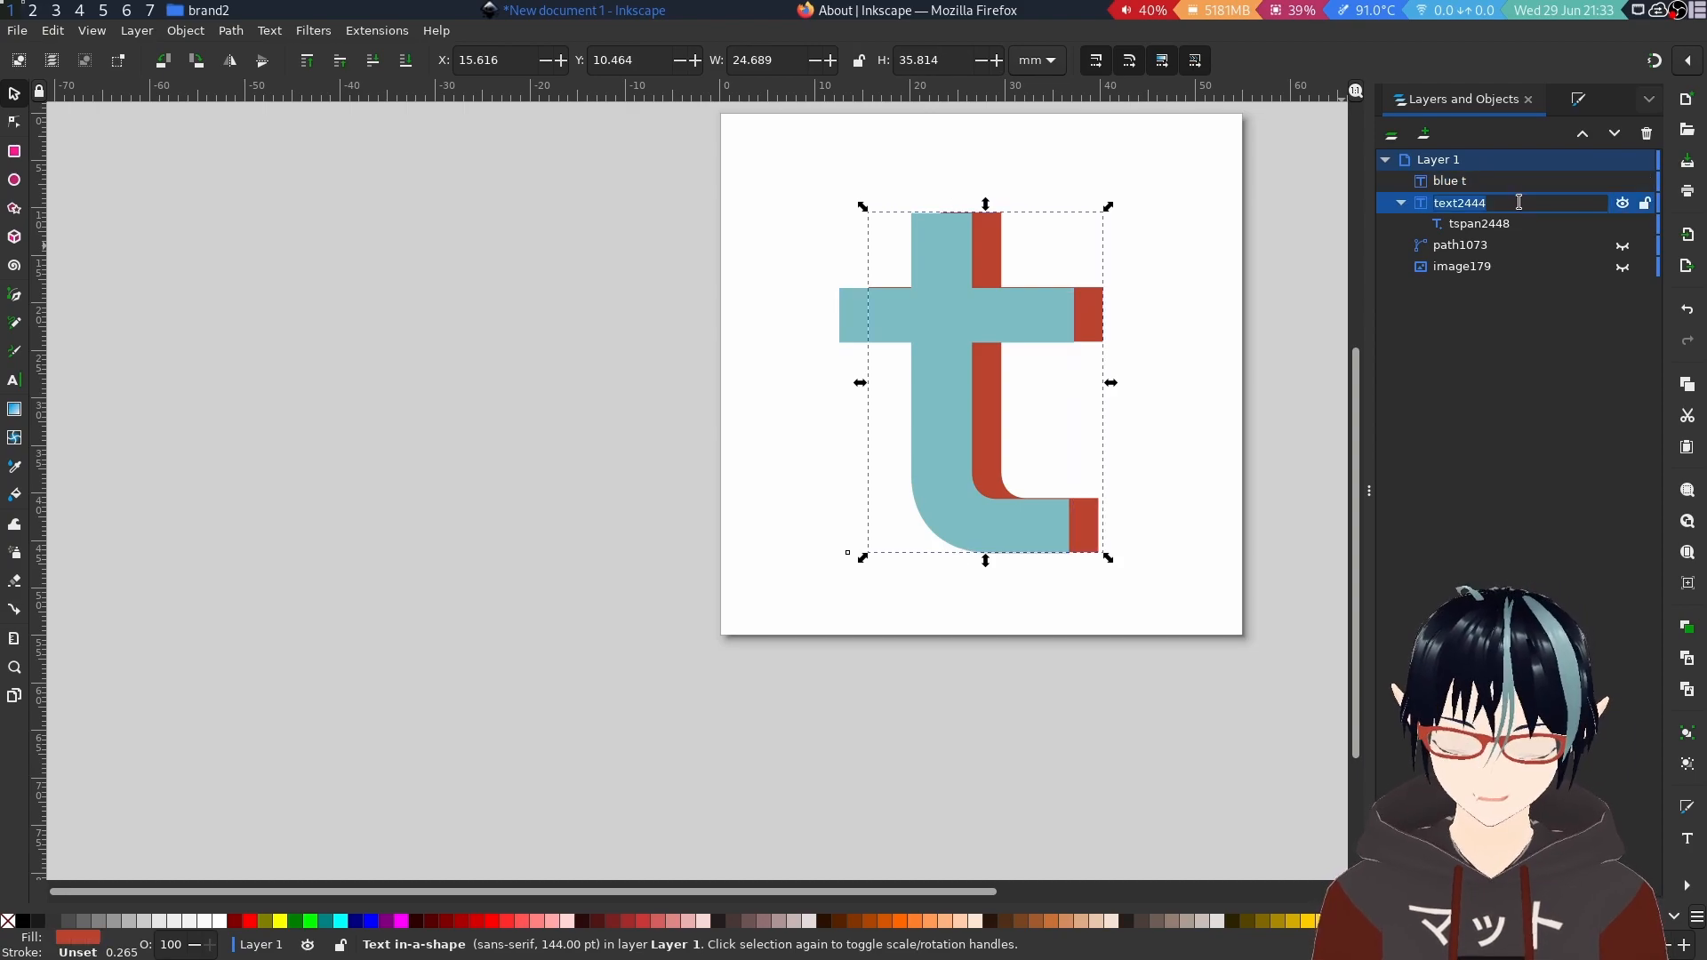
{"action": "type", "text": "red t"}
{"action": "key", "text": "Return"}
Nudge the blue t closer to the red t, and move both out of Layer 1 with the blue t stacked behind.
{"action": "mouse_move", "coordinate": [985, 316]}
{"action": "left_mouse_down"}
{"action": "mouse_move", "coordinate": [915, 290]}
{"action": "mouse_move", "coordinate": [1008, 308]}
{"action": "mouse_move", "coordinate": [989, 313]}
{"action": "left_mouse_up"}
{"action": "left_click", "coordinate": [1481, 205]}
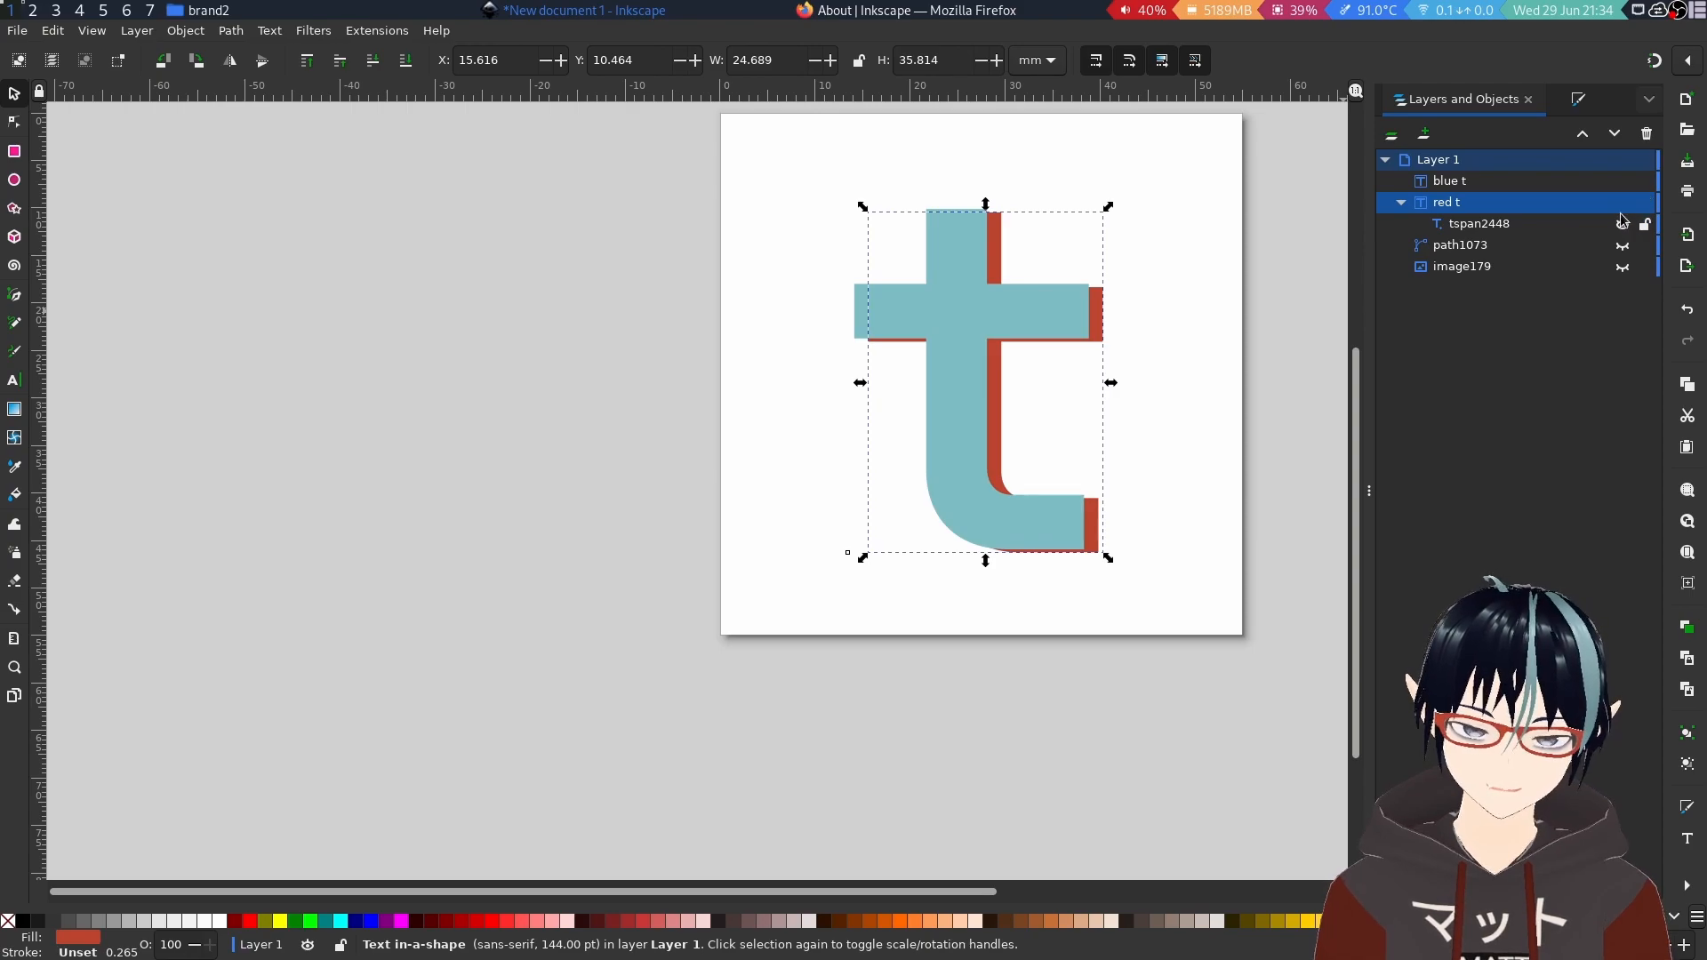
{"action": "left_click_drag", "start_coordinate": [1437, 208], "coordinate": [1488, 180]}
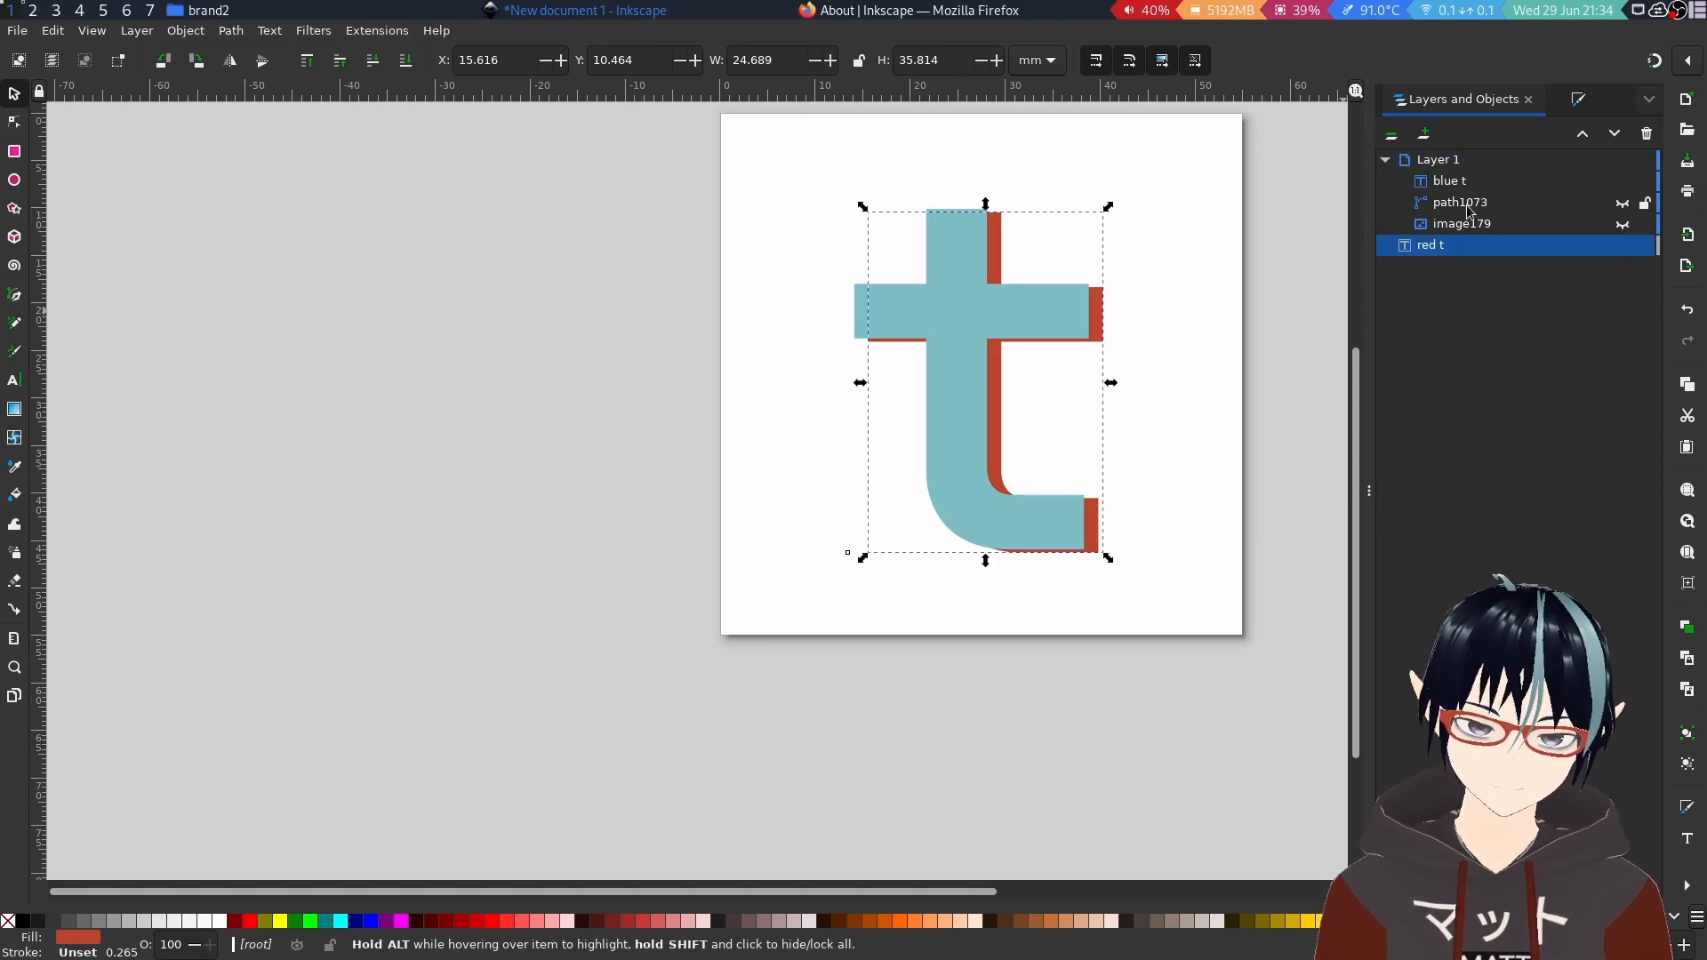
{"action": "left_click_drag", "start_coordinate": [1479, 178], "coordinate": [1492, 257]}
Move the red t over the blue t to about X 14.3 mm, Y 10.7 mm, leaving a thin teal edge.
{"action": "scroll", "coordinate": [923, 294], "scroll_direction": "up", "scroll_amount": 3}
{"action": "mouse_move", "coordinate": [948, 266]}
{"action": "left_mouse_down"}
{"action": "mouse_move", "coordinate": [963, 267]}
{"action": "mouse_move", "coordinate": [925, 291]}
{"action": "mouse_move", "coordinate": [918, 272]}
{"action": "left_mouse_up"}
{"action": "scroll", "coordinate": [886, 437], "scroll_direction": "down", "scroll_amount": 3}
{"action": "scroll", "coordinate": [1032, 612], "scroll_direction": "up", "scroll_amount": 2}
{"action": "left_click_drag", "start_coordinate": [1047, 609], "coordinate": [1045, 608]}
{"action": "scroll", "coordinate": [1045, 608], "scroll_direction": "down", "scroll_amount": 3}
{"action": "left_click", "coordinate": [1299, 594]}
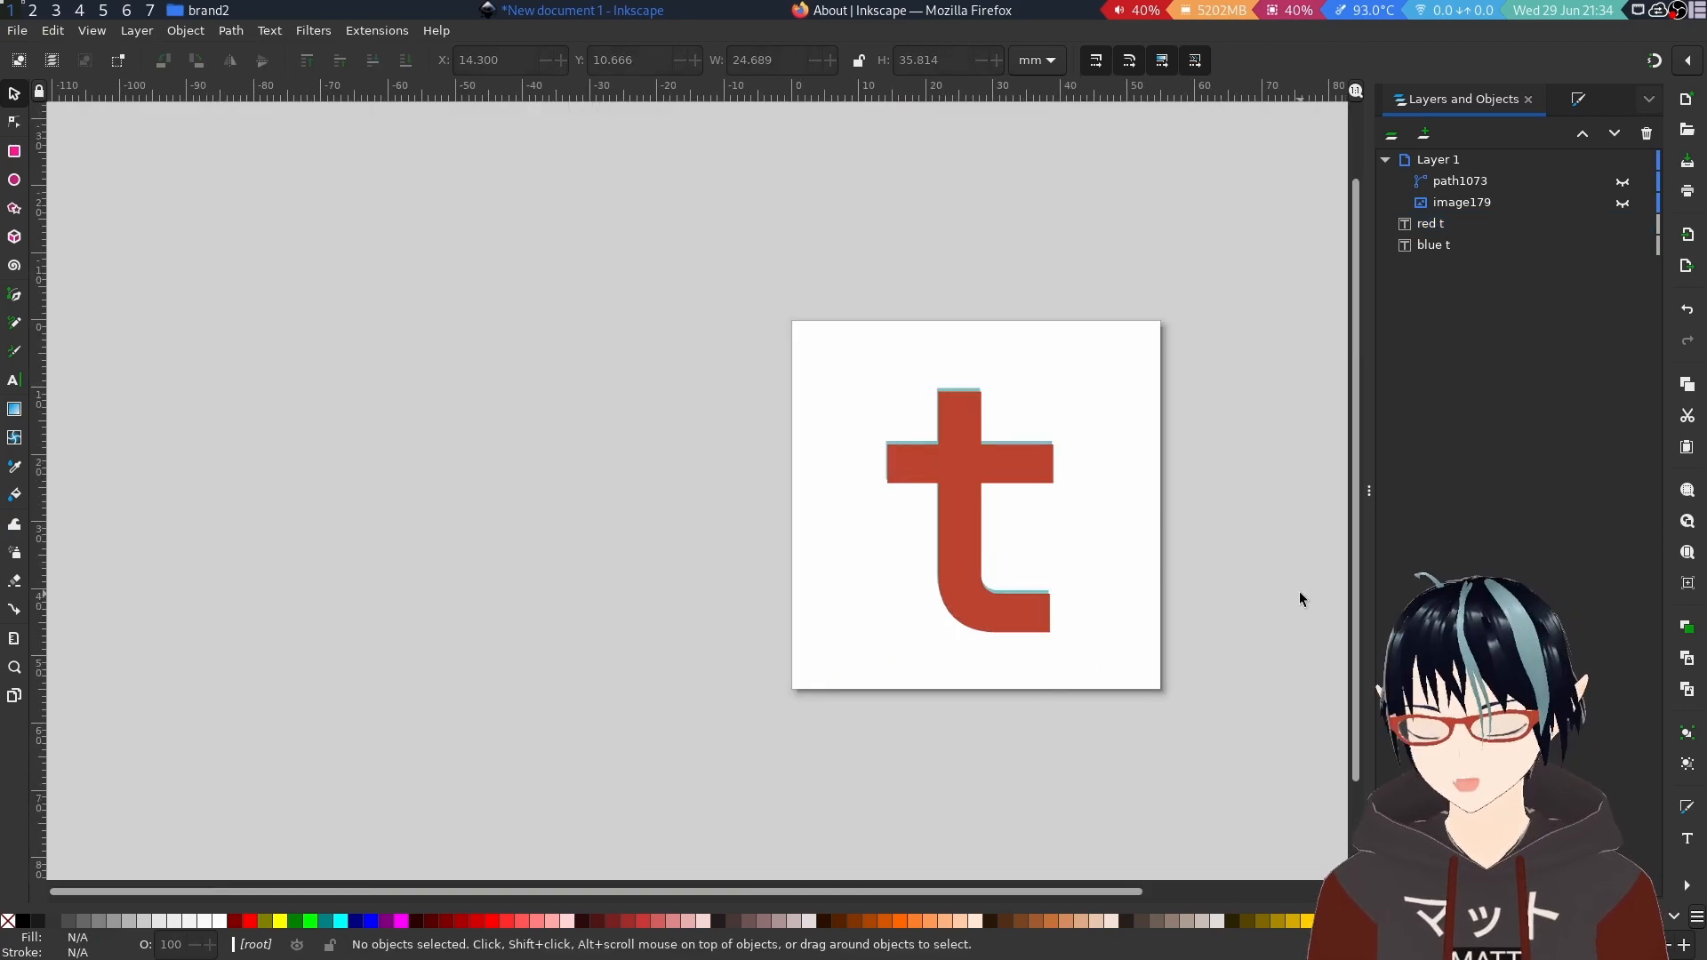
{"action": "scroll", "coordinate": [1026, 560], "scroll_direction": "up", "scroll_amount": 3}
{"action": "scroll", "coordinate": [1025, 560], "scroll_direction": "down", "scroll_amount": 2}
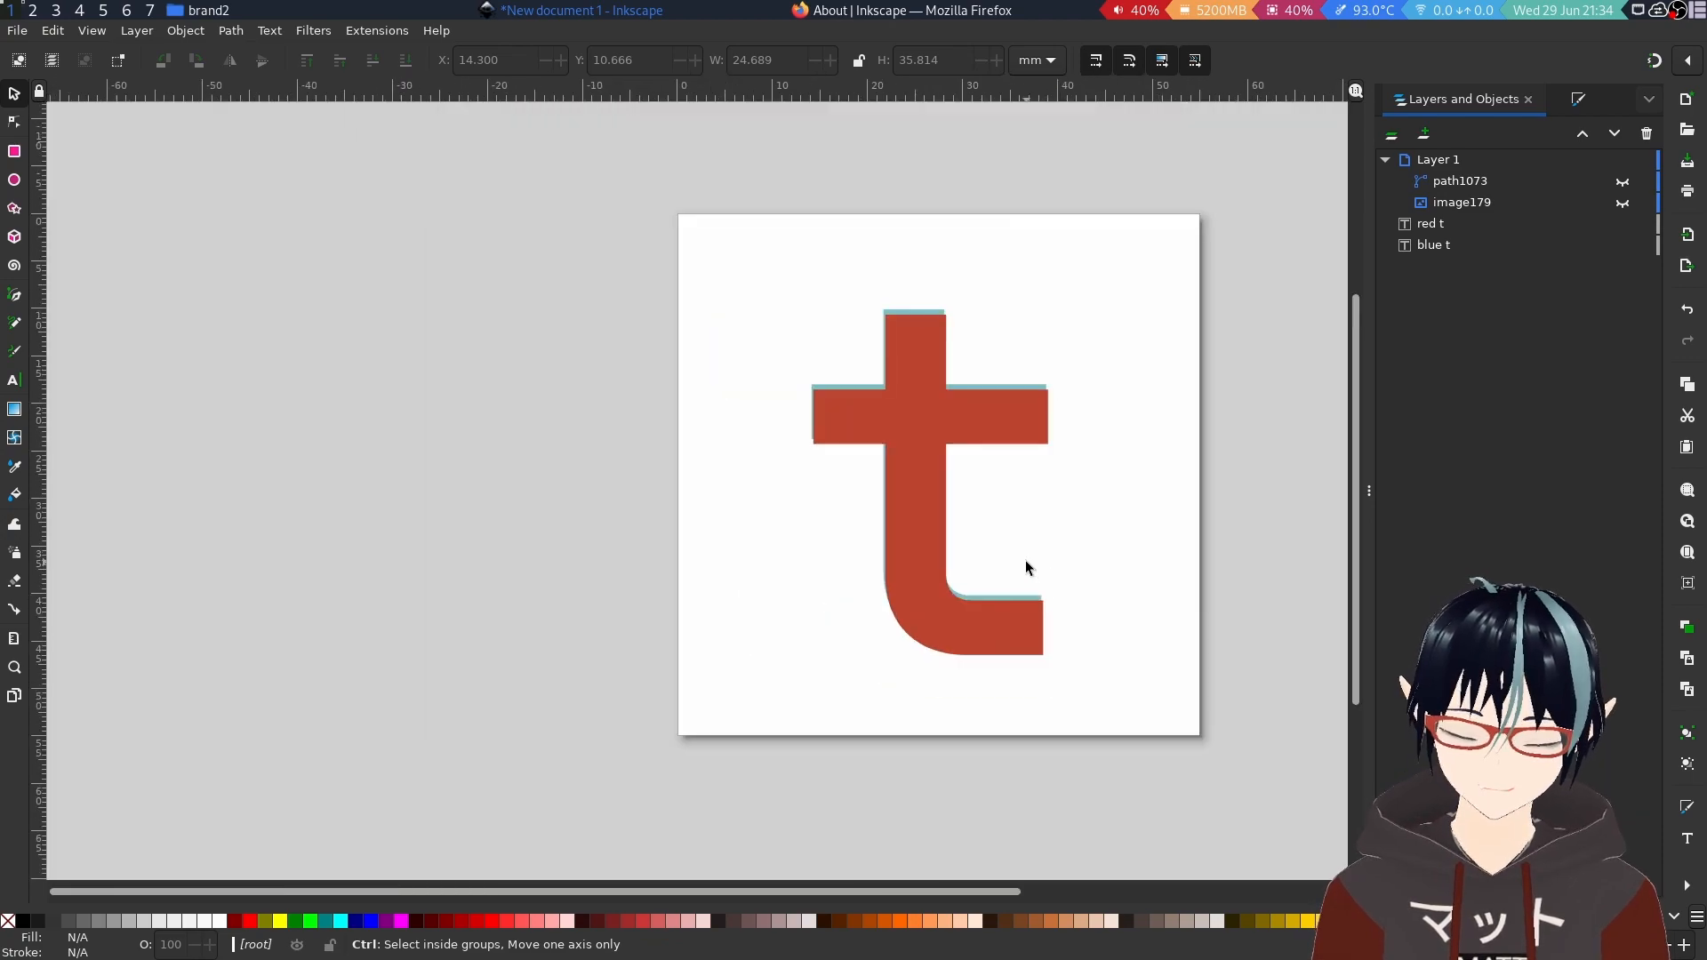
{"action": "scroll", "coordinate": [1026, 560], "scroll_direction": "up", "scroll_amount": 2}
{"action": "scroll", "coordinate": [1031, 546], "scroll_direction": "down", "scroll_amount": 2}
{"action": "scroll", "coordinate": [1069, 467], "scroll_direction": "up", "scroll_amount": 1}
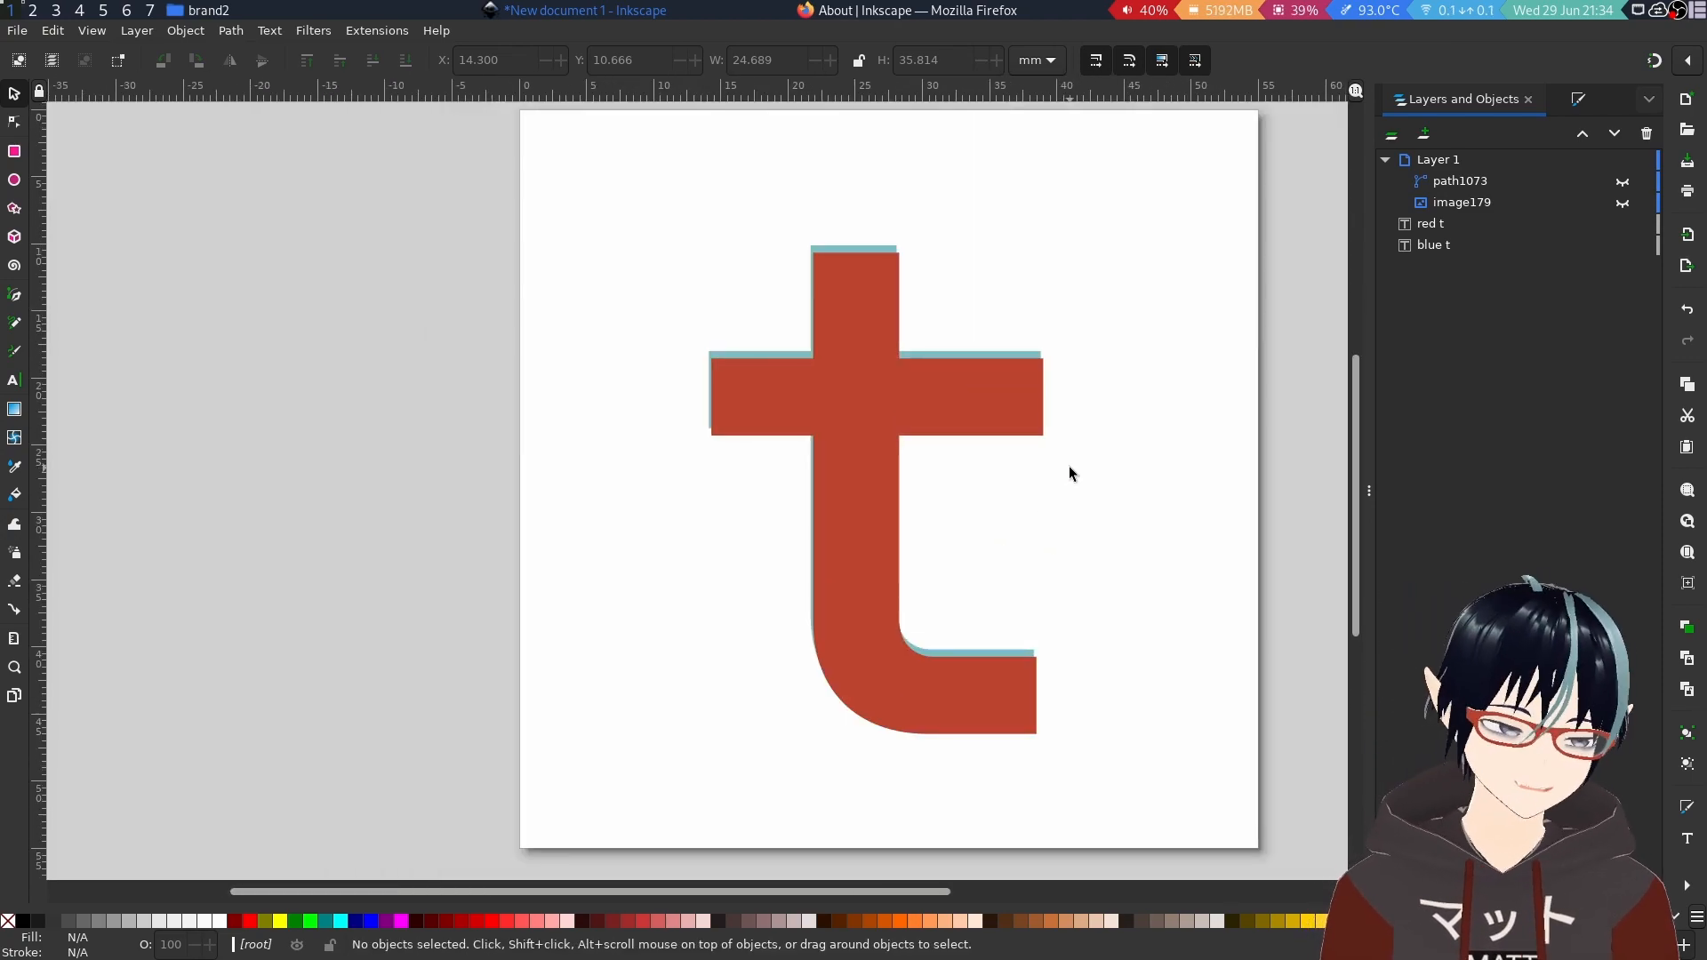
Open the export settings for the page as PNG and set the image width to 206 px.
{"action": "left_click", "coordinate": [18, 32]}
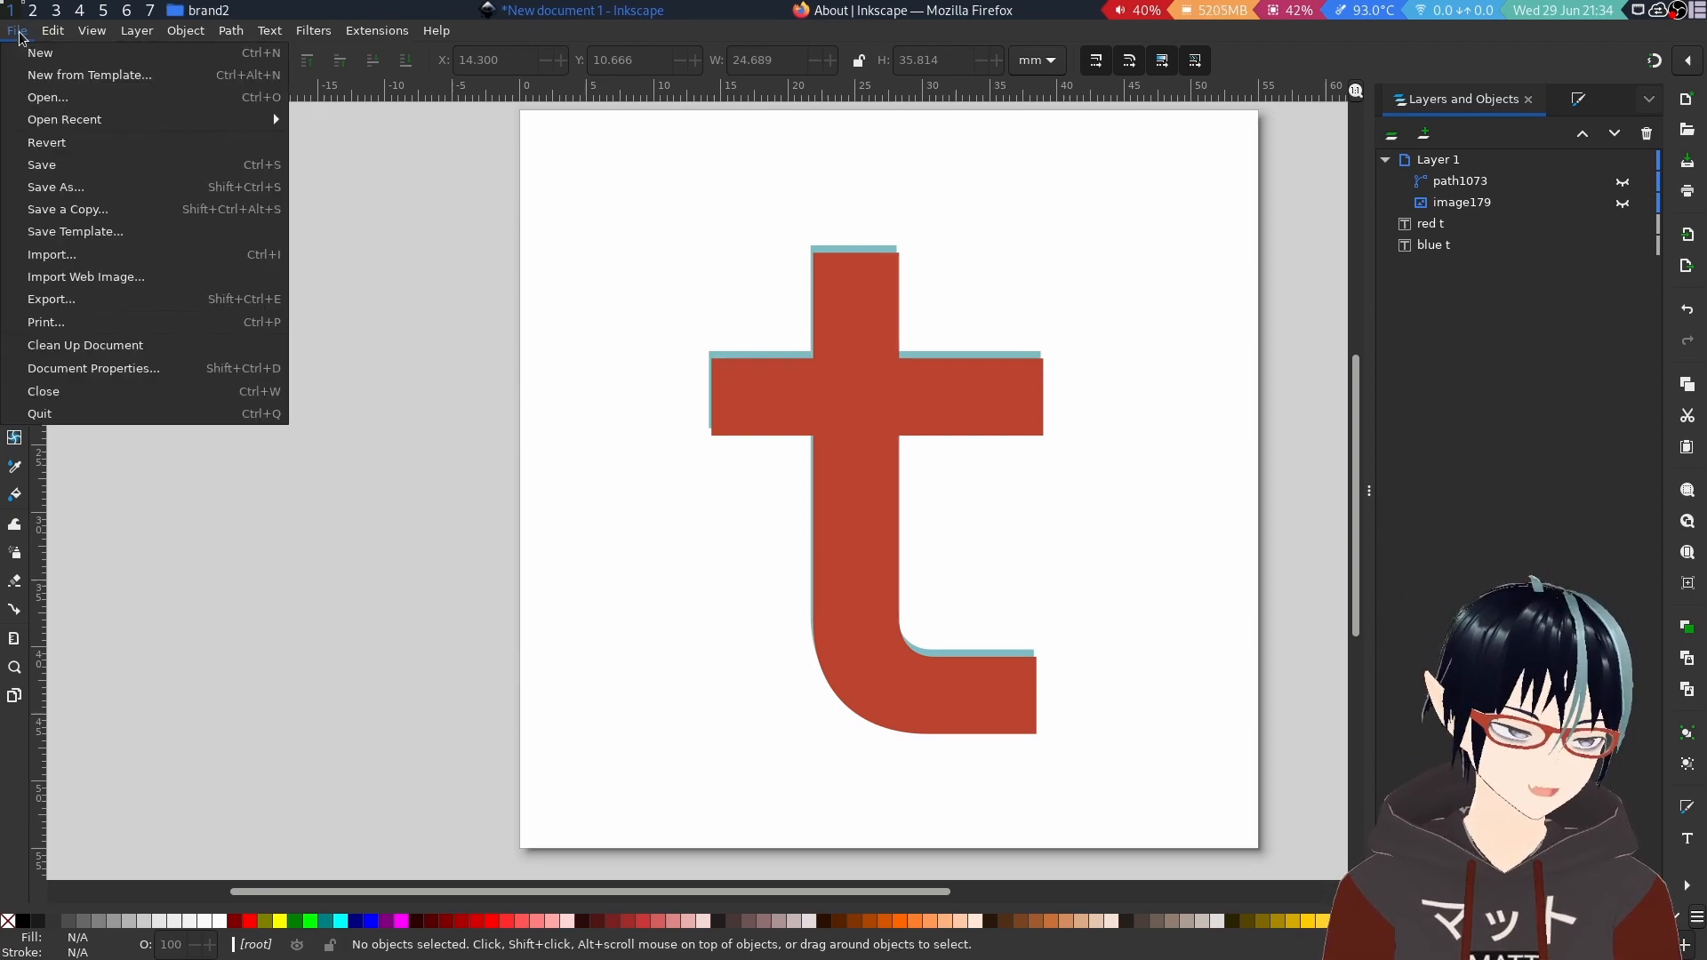
{"action": "left_click", "coordinate": [98, 298]}
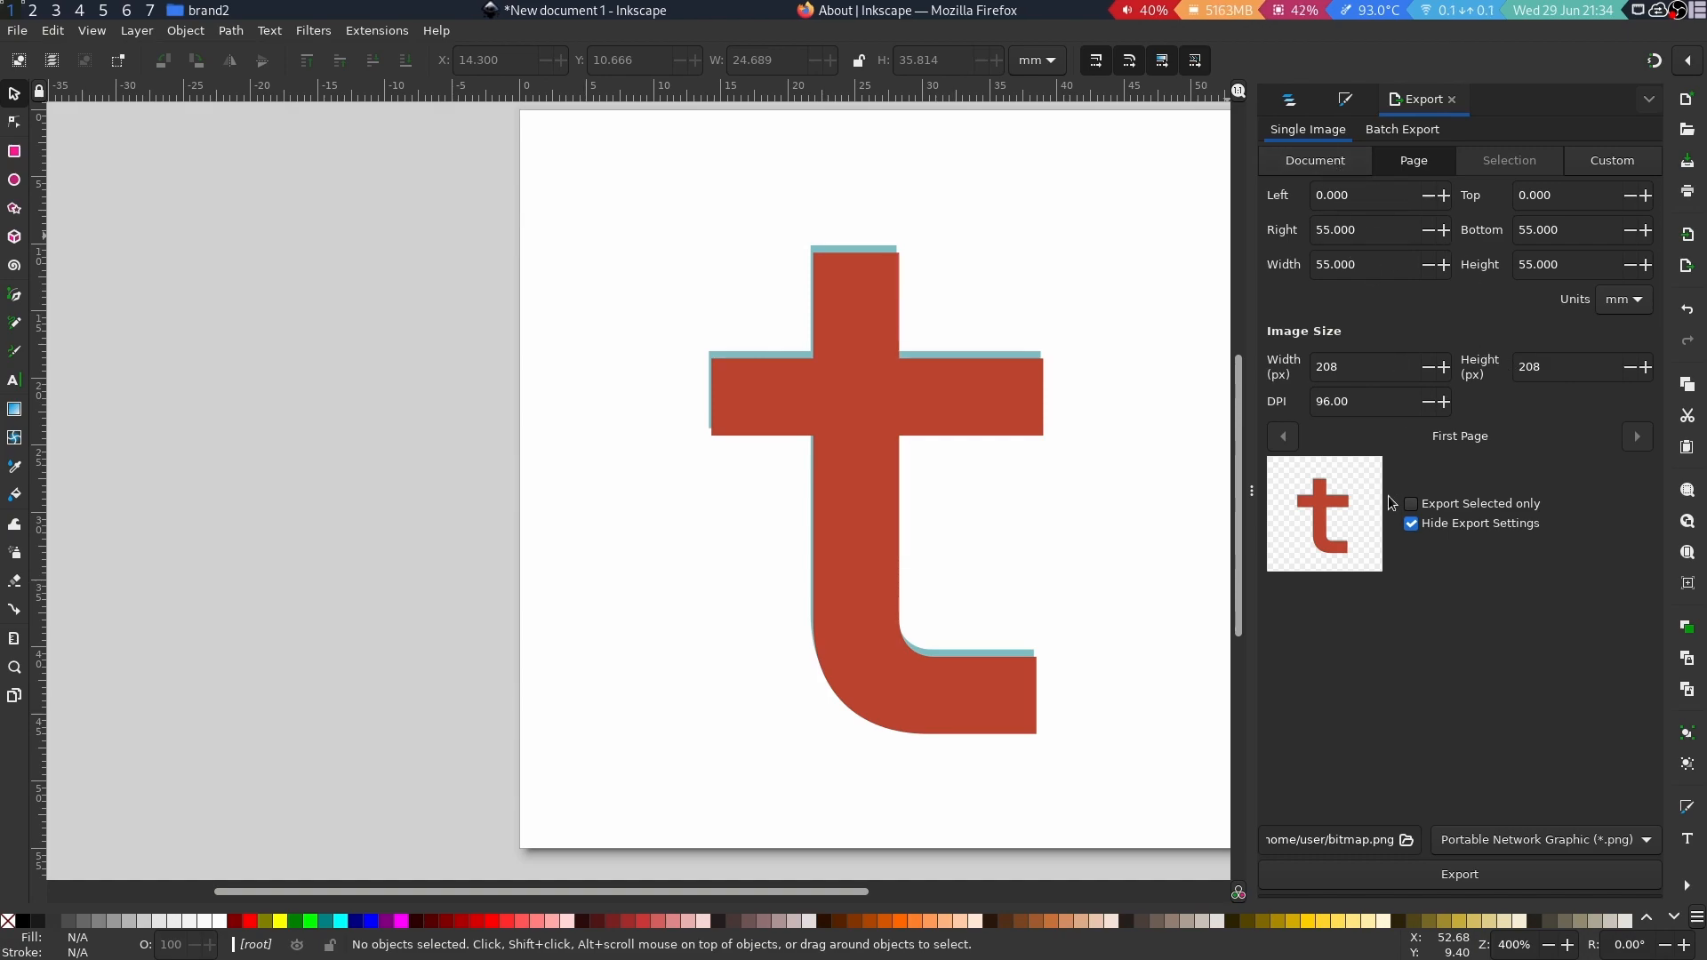
{"action": "left_click", "coordinate": [1430, 368]}
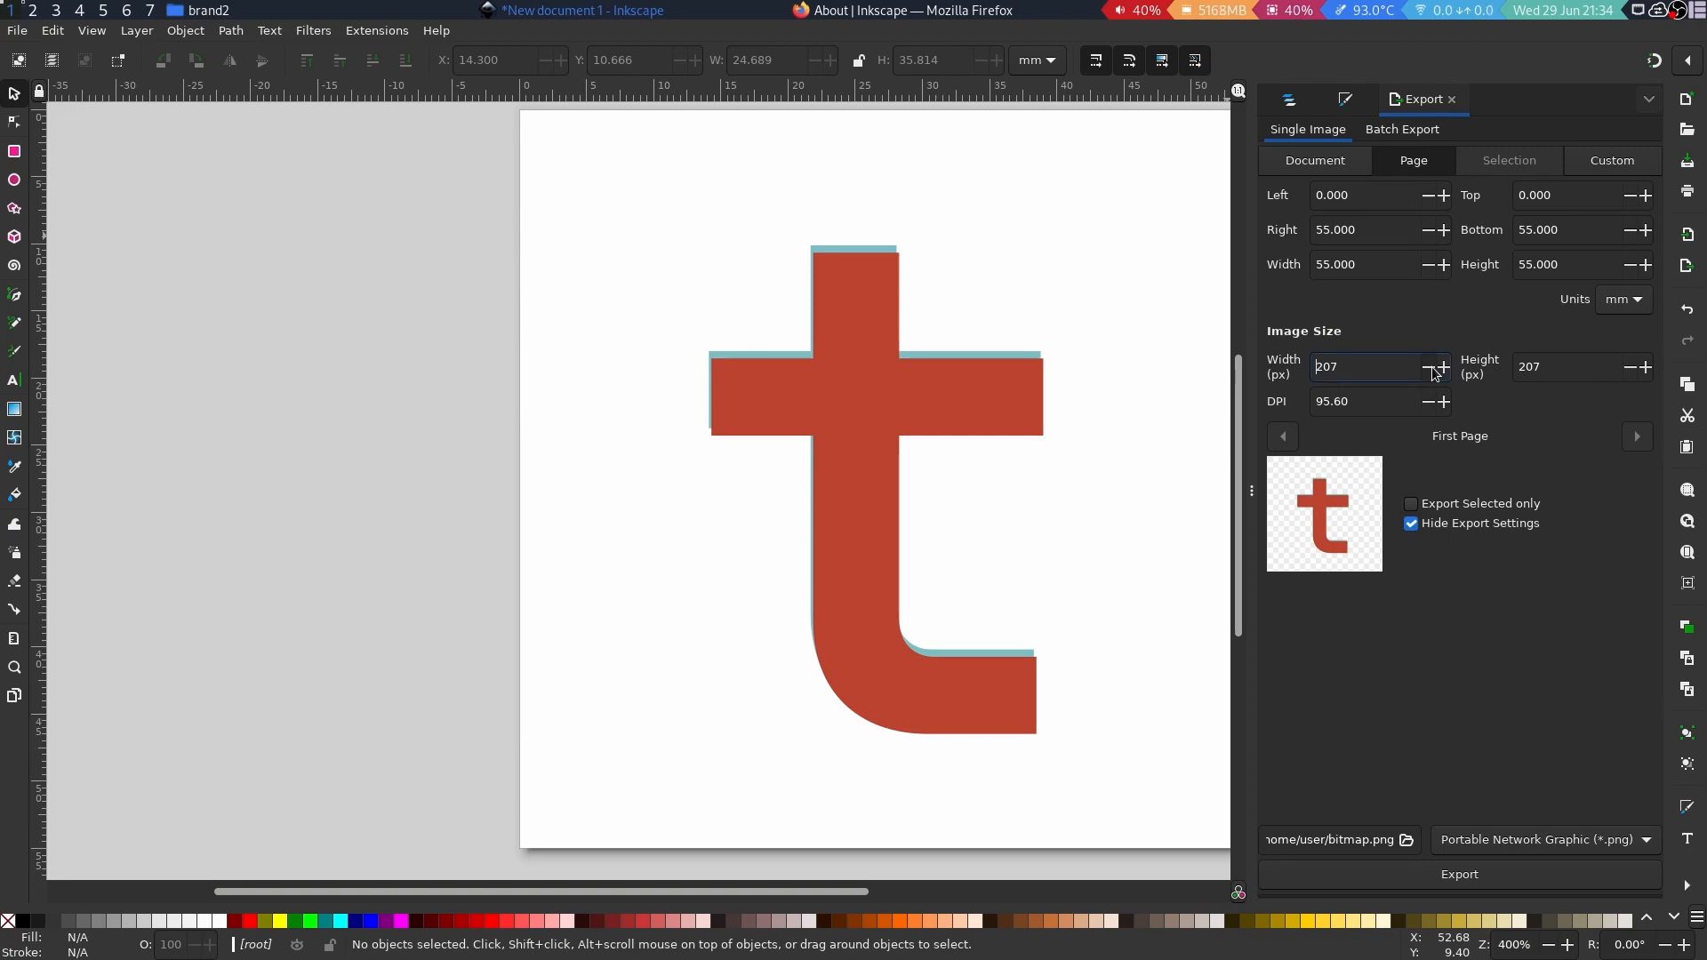
{"action": "left_click", "coordinate": [1444, 367]}
{"action": "left_click", "coordinate": [1447, 366]}
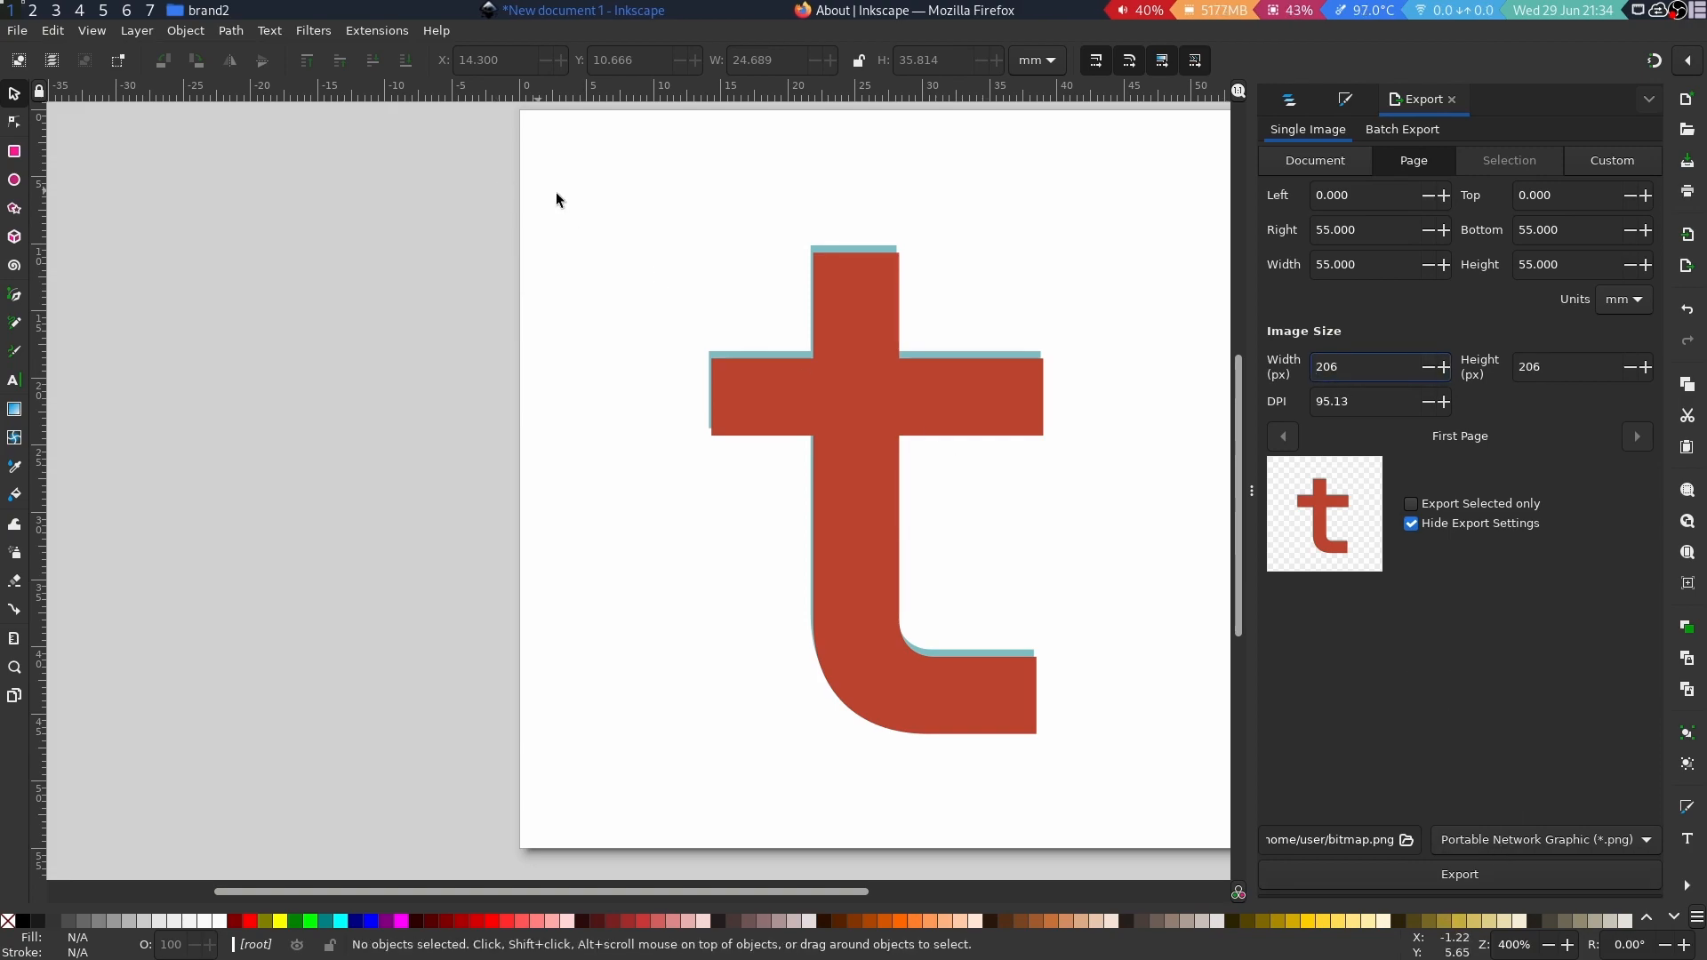
Save the document as subscribe.svg.
{"action": "left_click", "coordinate": [18, 30]}
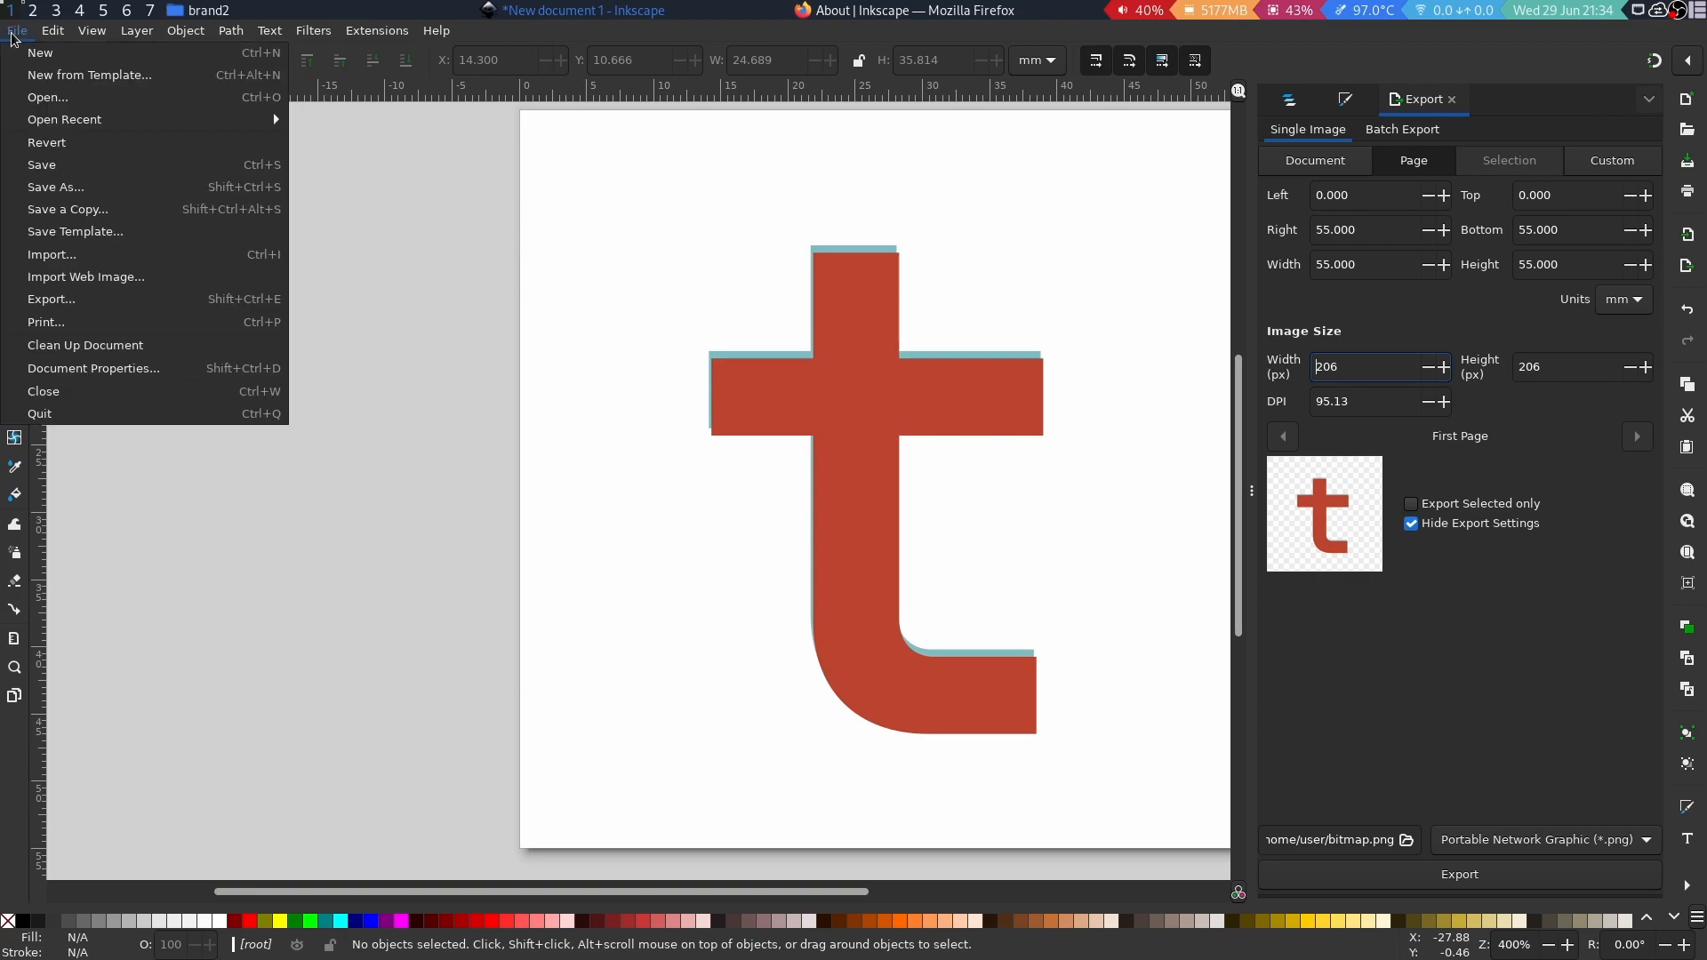
{"action": "left_click", "coordinate": [114, 188]}
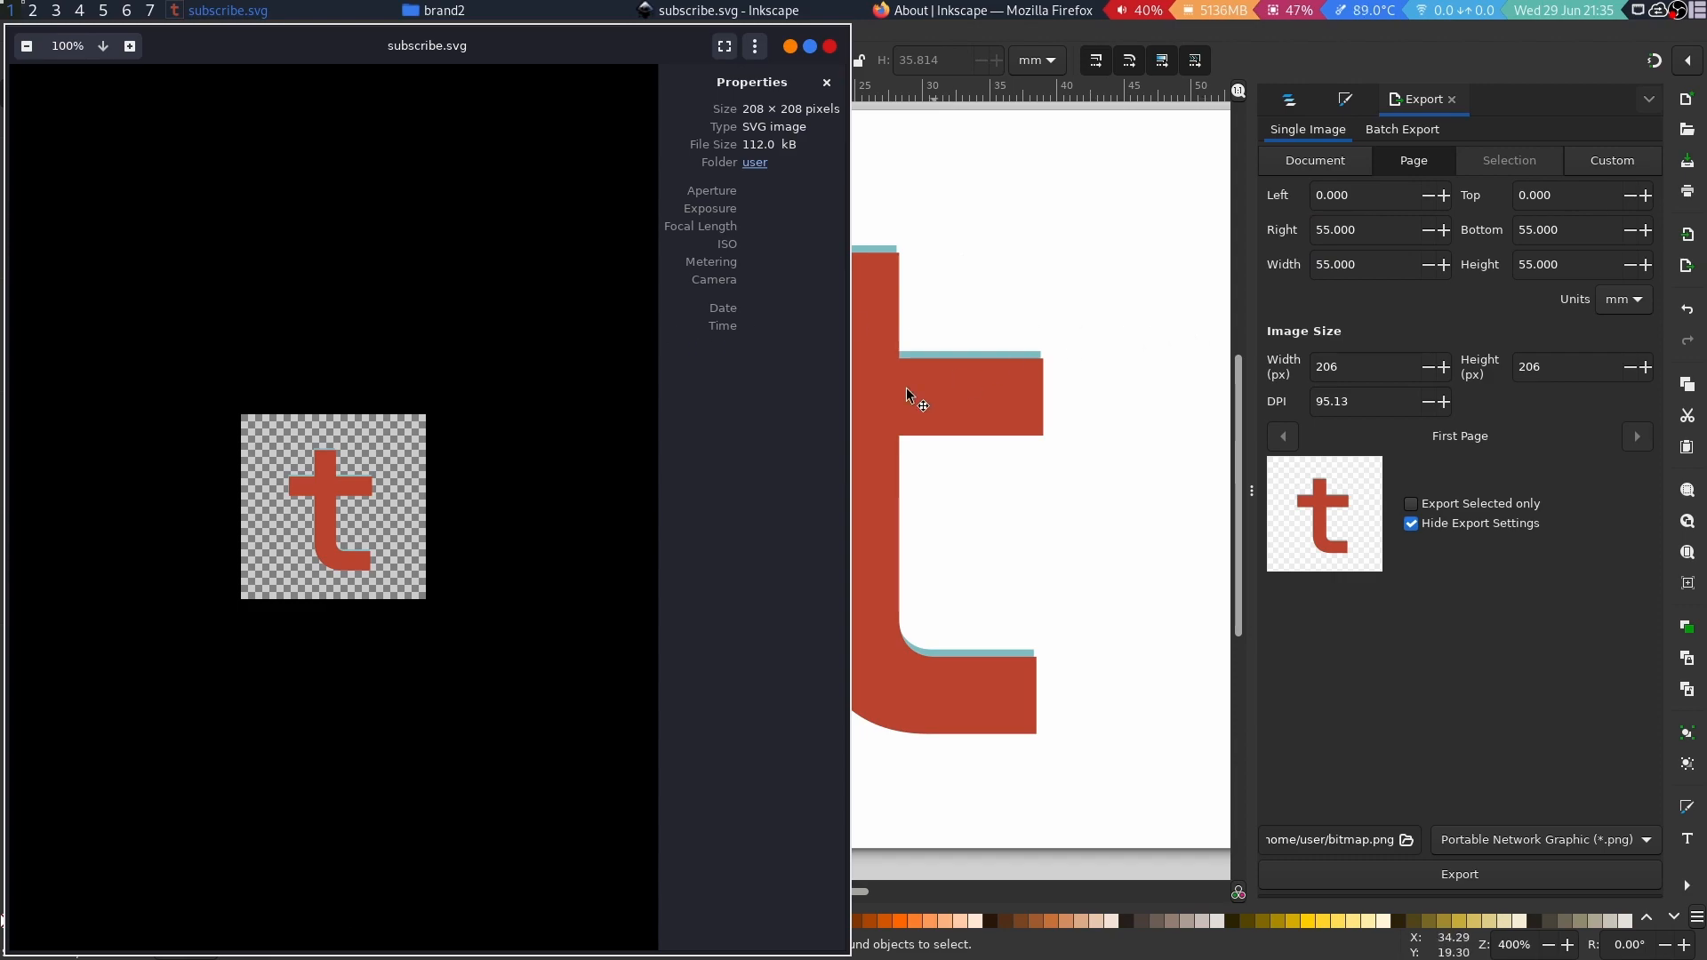
Examine the edge quality of subscribe.svg at high magnification in the image viewer, and close the viewer.
{"action": "scroll", "coordinate": [373, 546], "scroll_direction": "up", "scroll_amount": 1}
{"action": "scroll", "coordinate": [359, 540], "scroll_direction": "up", "scroll_amount": 8}
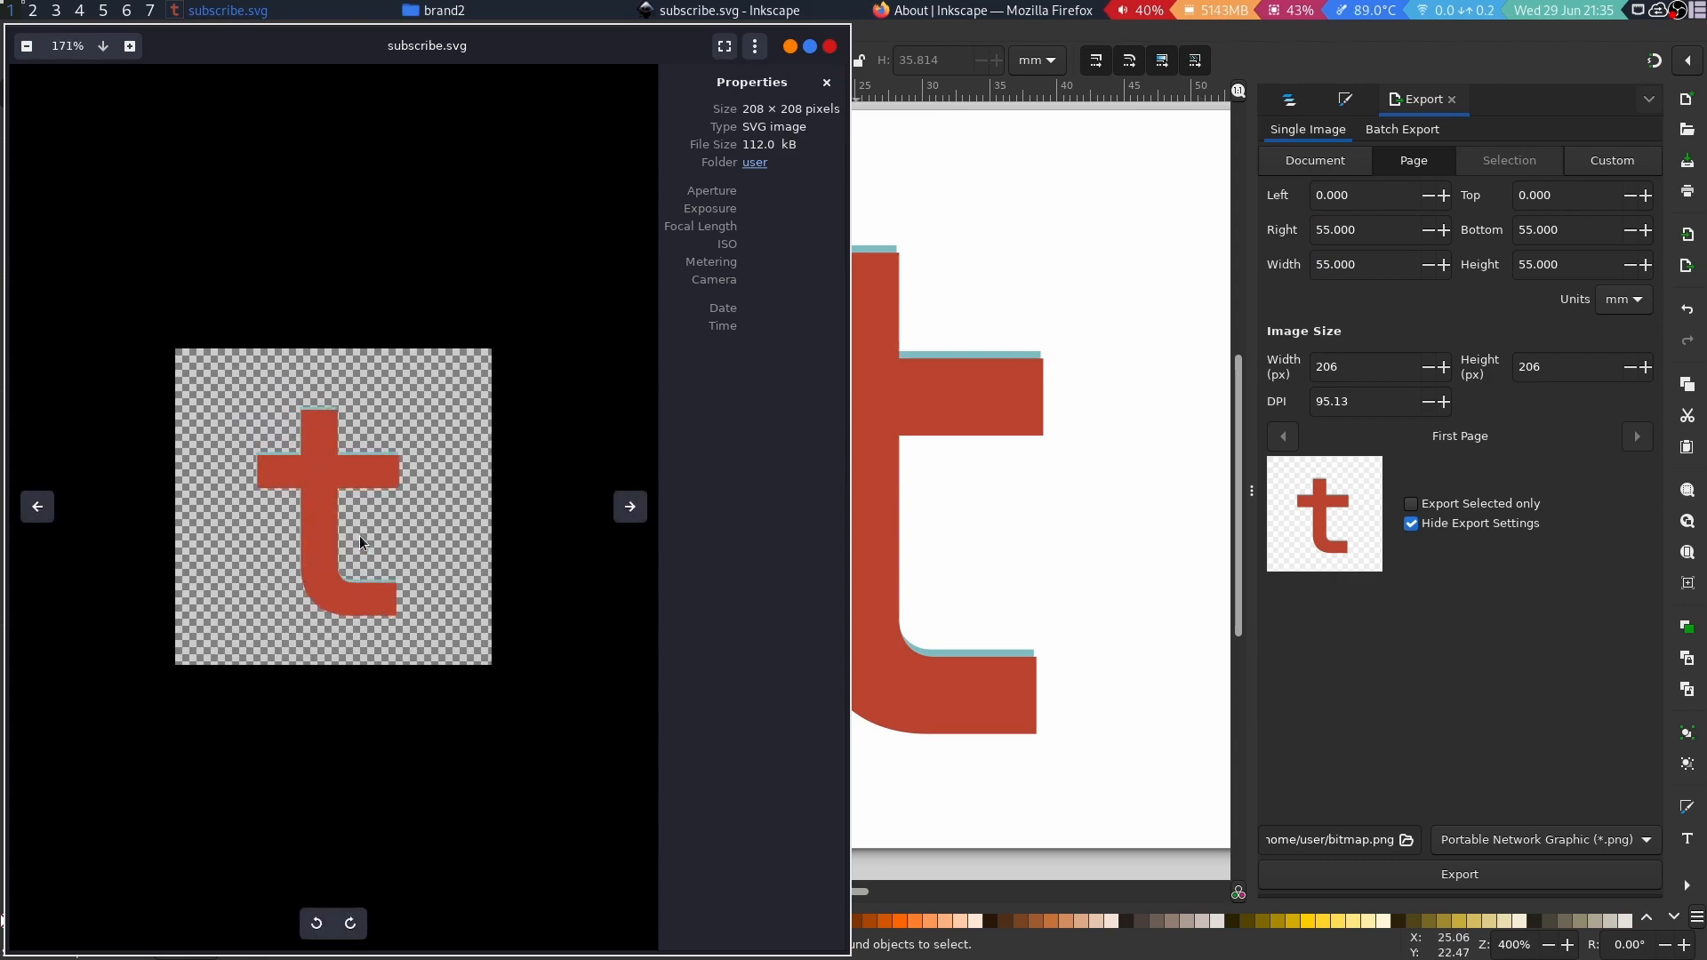
{"action": "scroll", "coordinate": [359, 542], "scroll_direction": "up", "scroll_amount": 2}
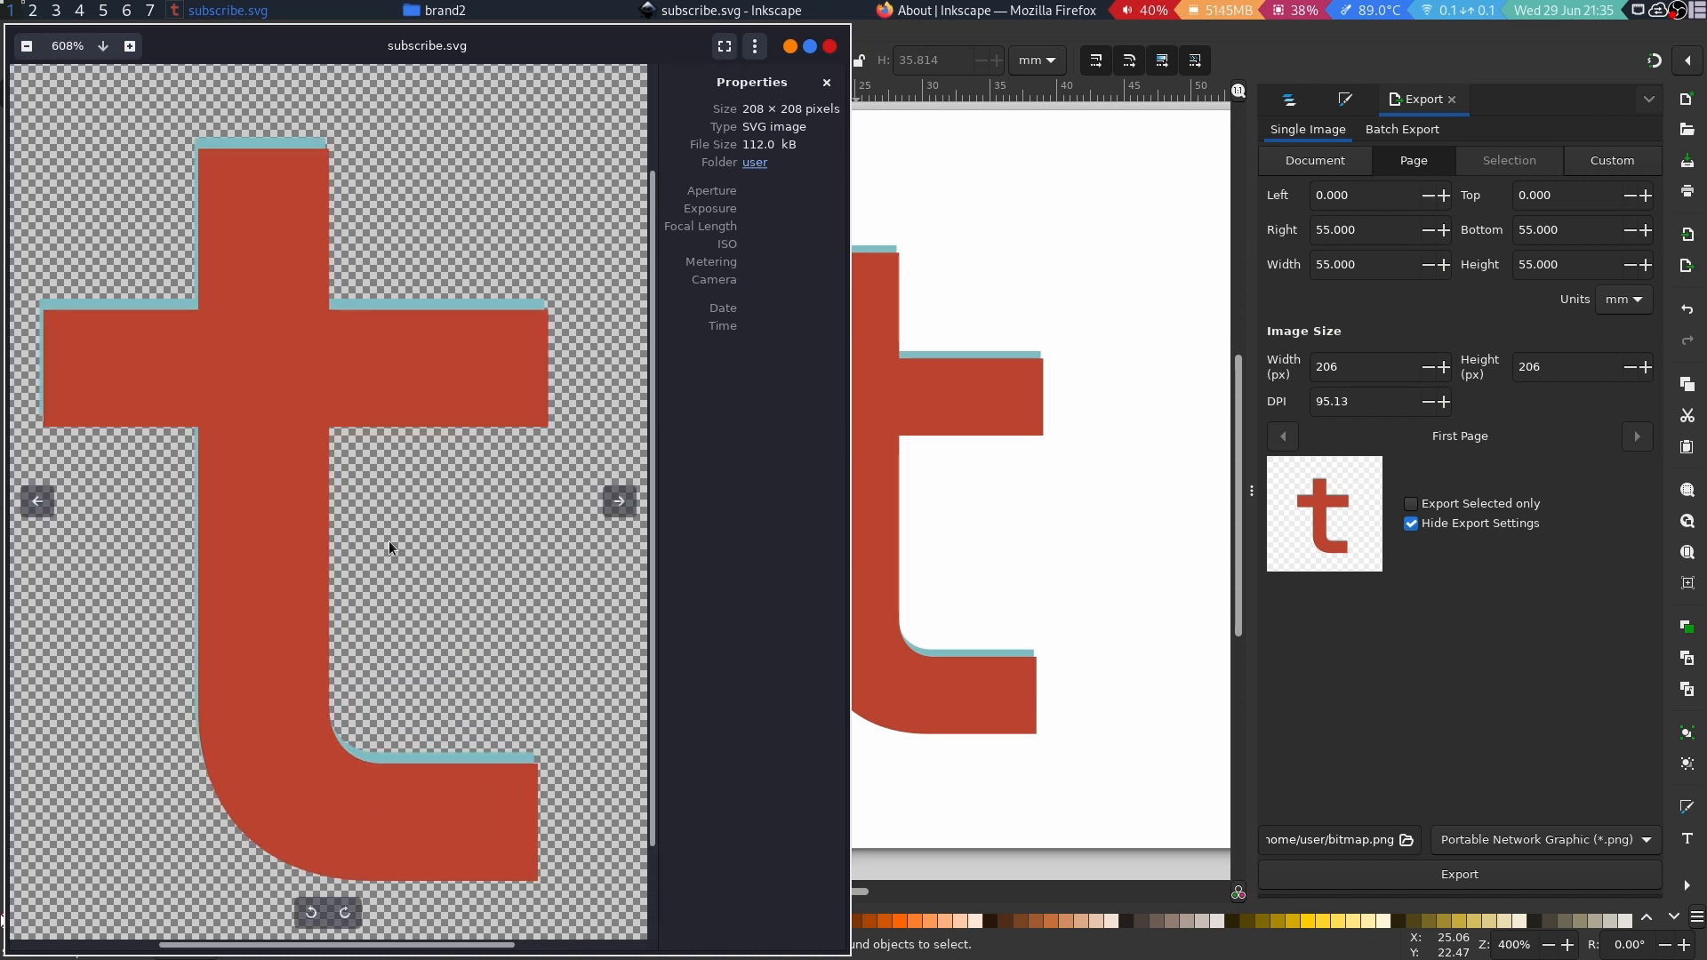
{"action": "scroll", "coordinate": [387, 540], "scroll_direction": "down", "scroll_amount": 1}
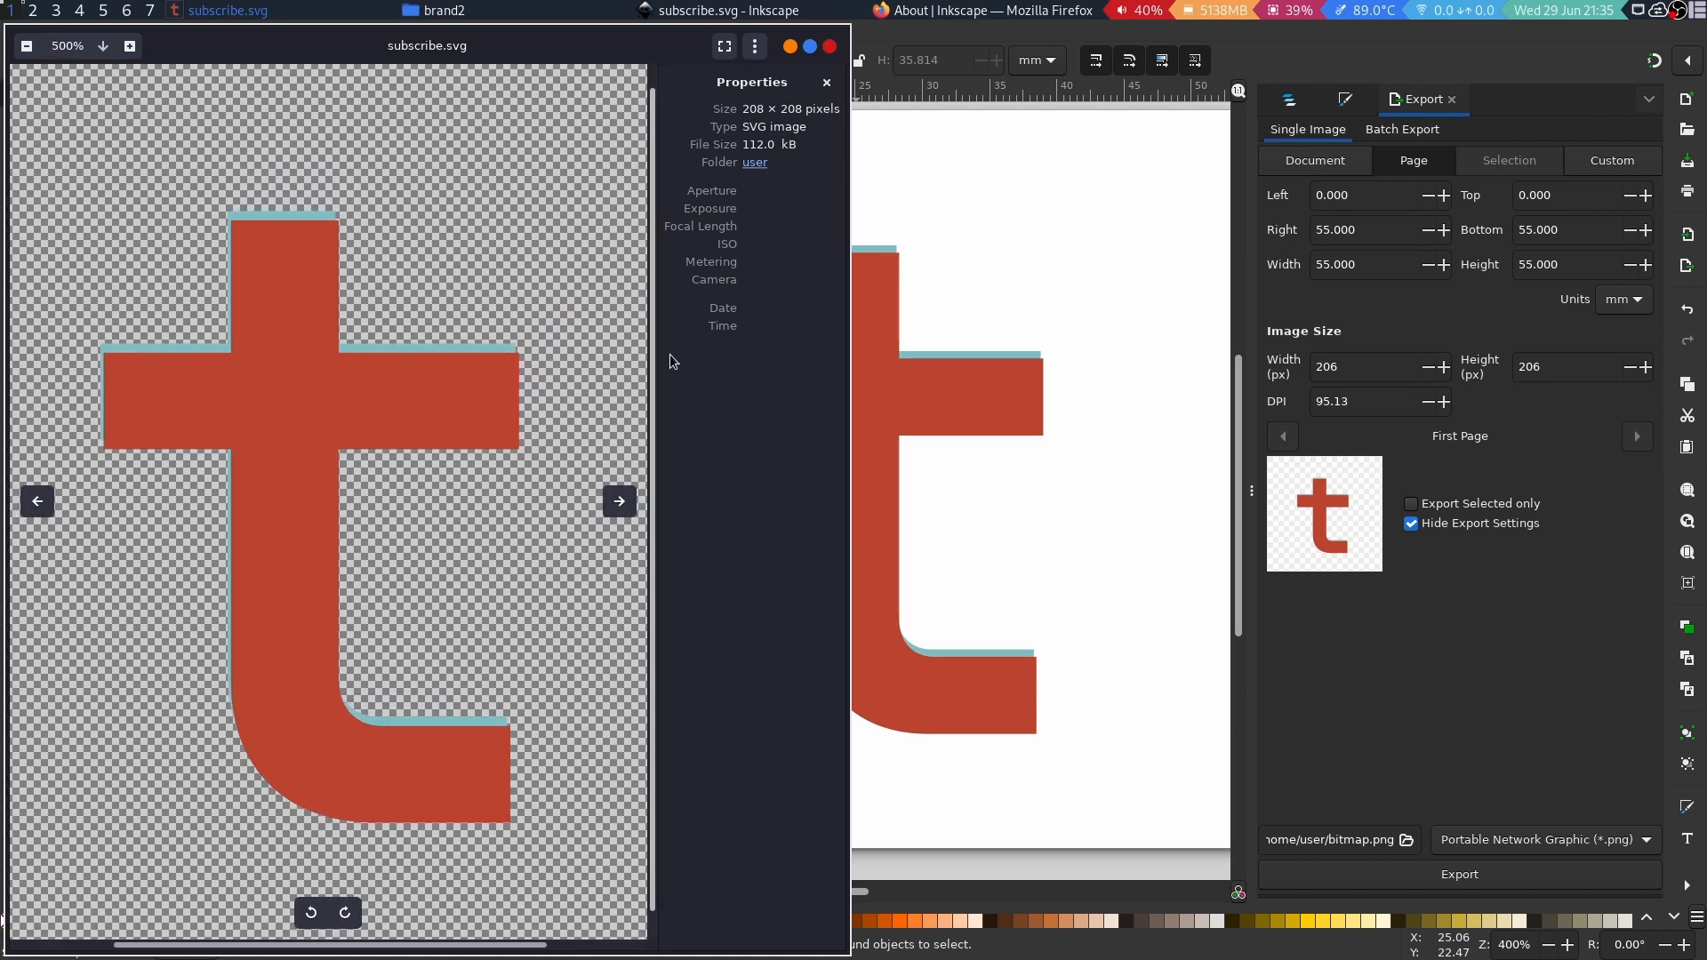
{"action": "scroll", "coordinate": [350, 448], "scroll_direction": "down", "scroll_amount": 1}
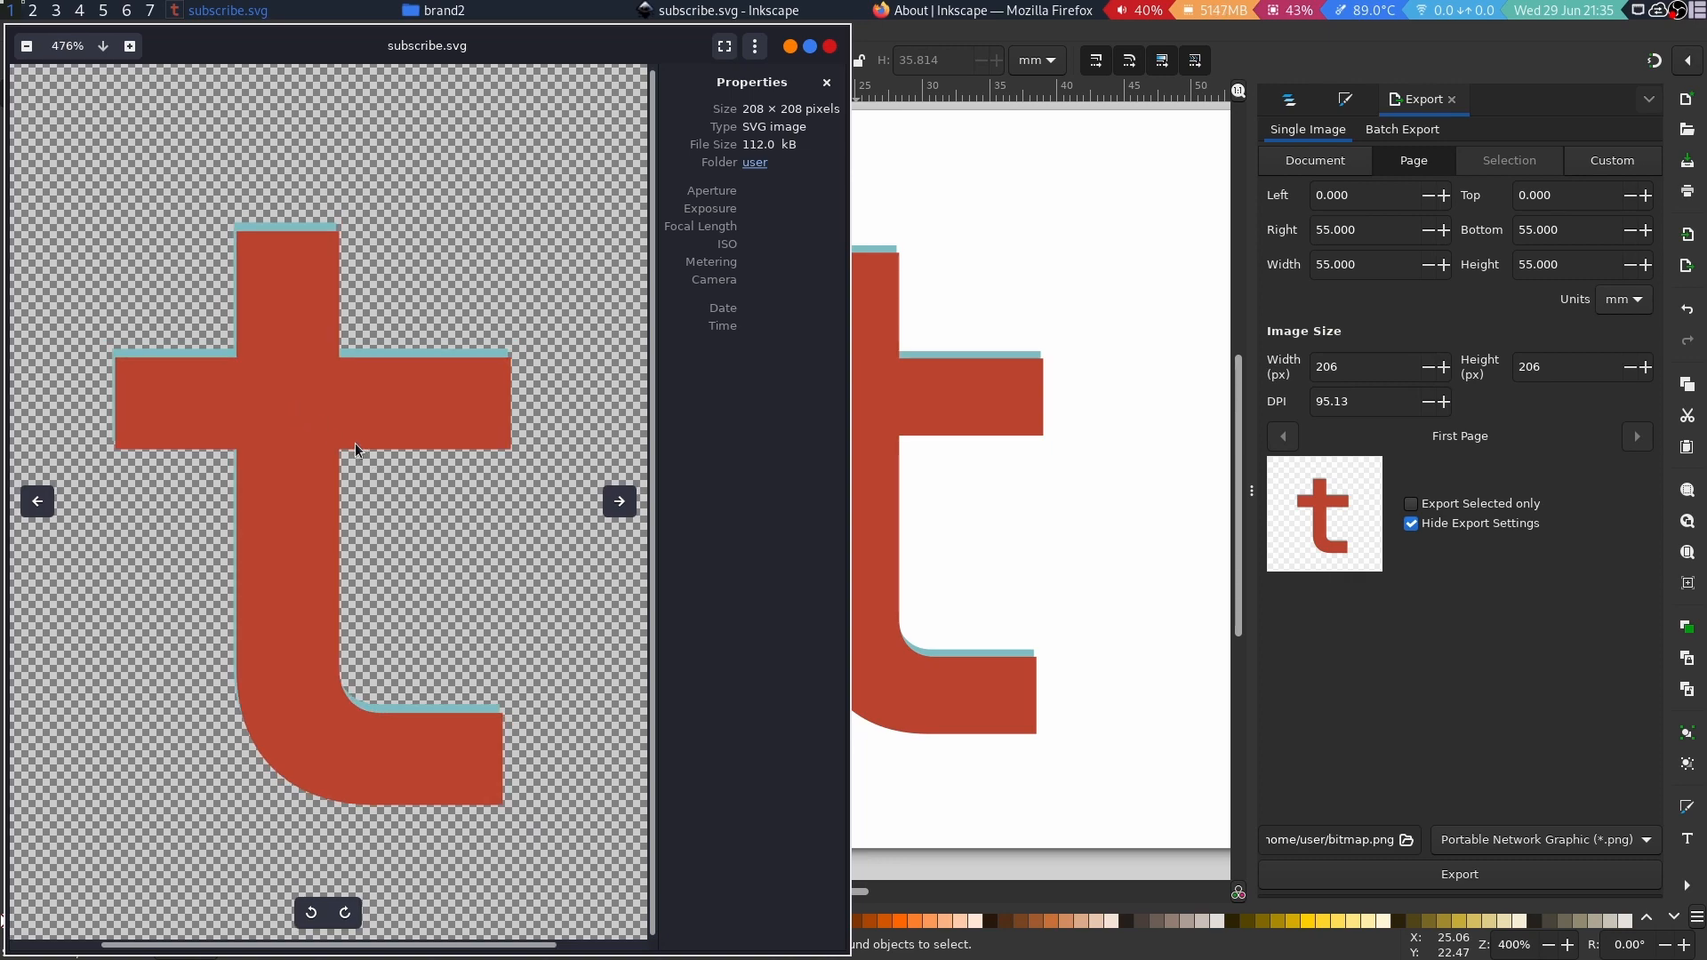
{"action": "left_click", "coordinate": [827, 49]}
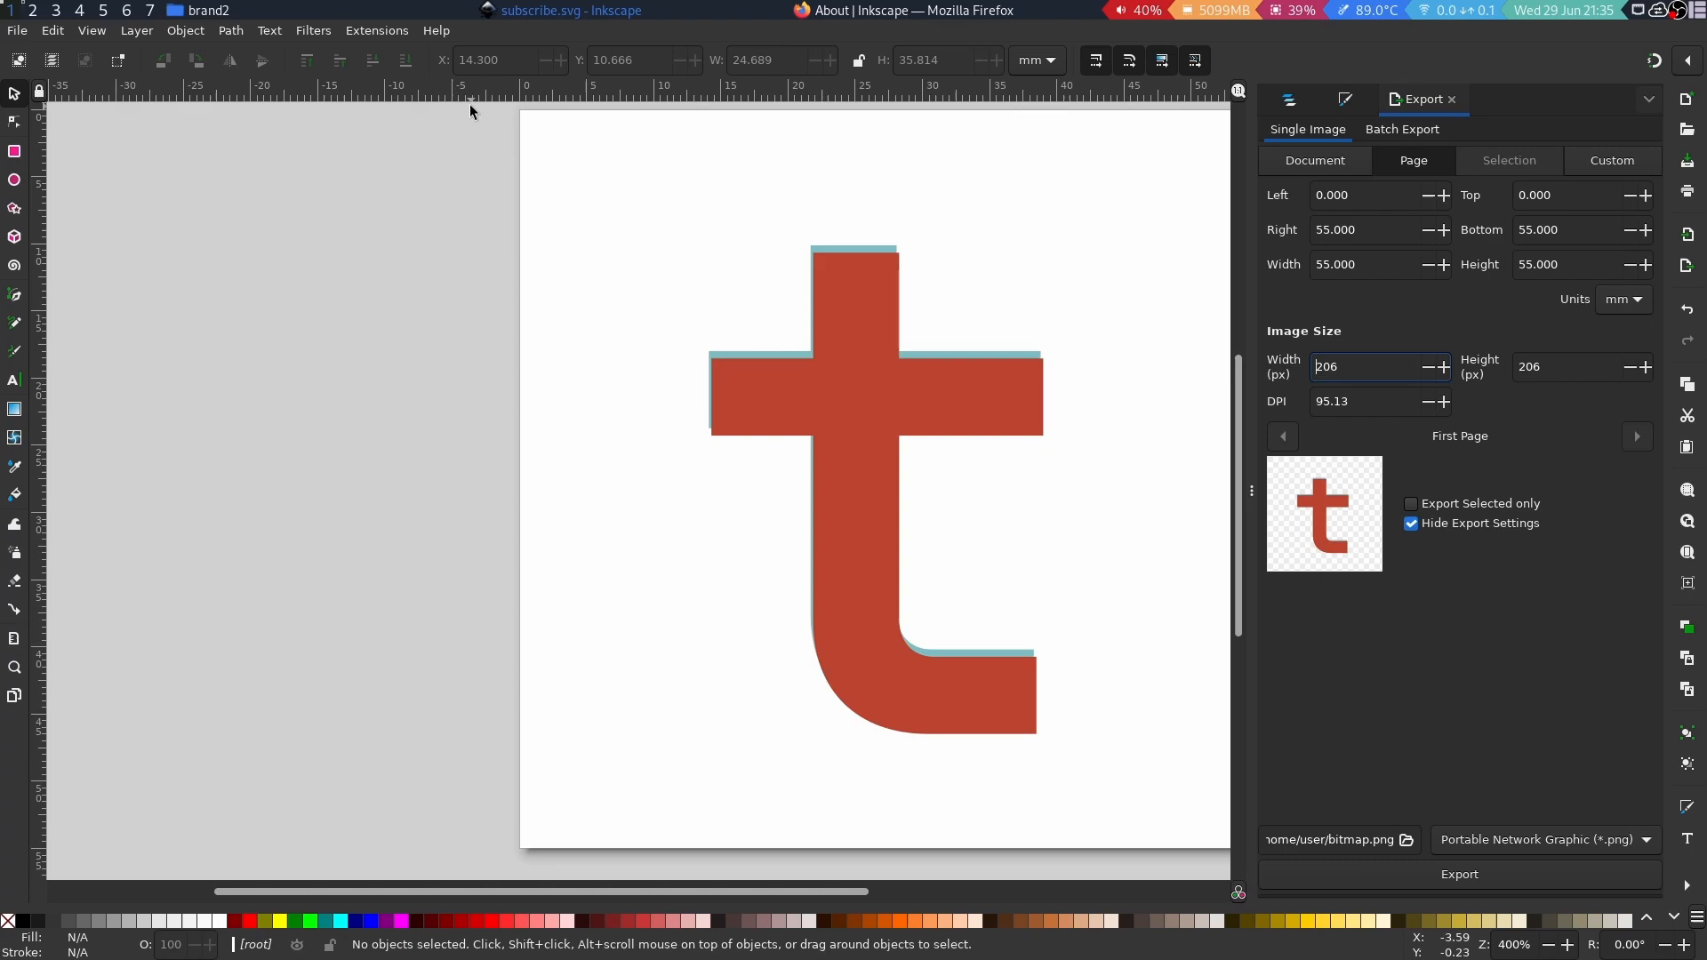
Launch a terminal and open subscribe.svg in nvim.
{"action": "key", "text": "super+Return"}
{"action": "type", "text": "v"}
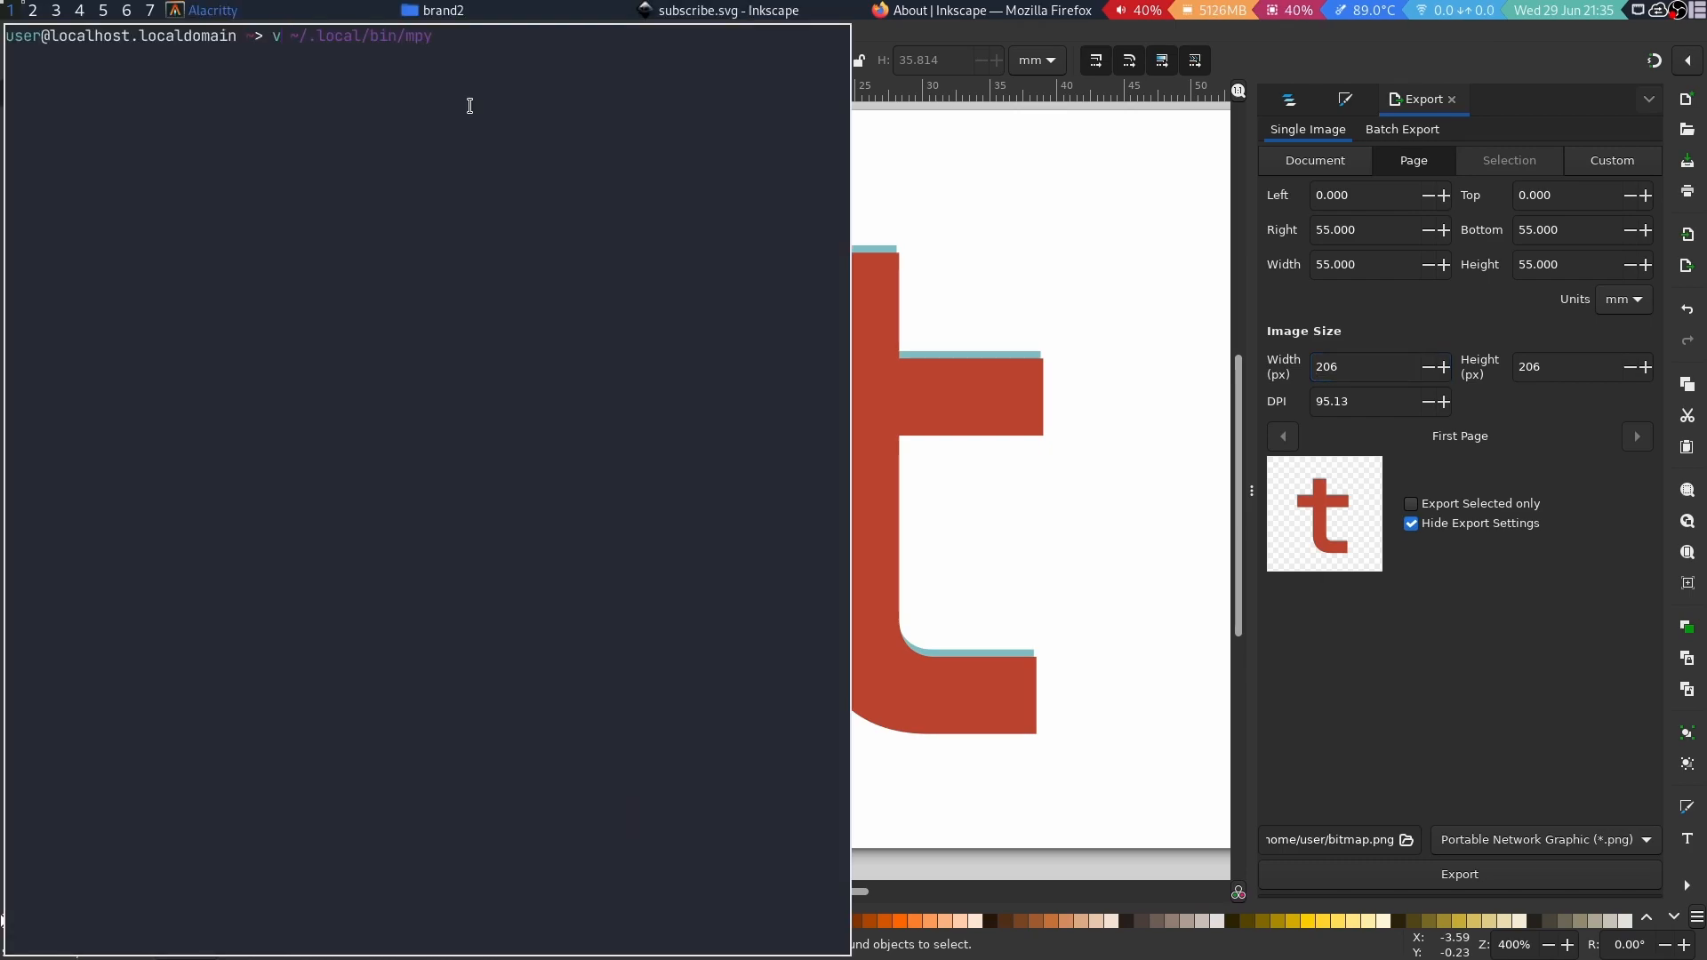
{"action": "key", "text": "BackSpace"}
{"action": "type", "text": "nvim "}
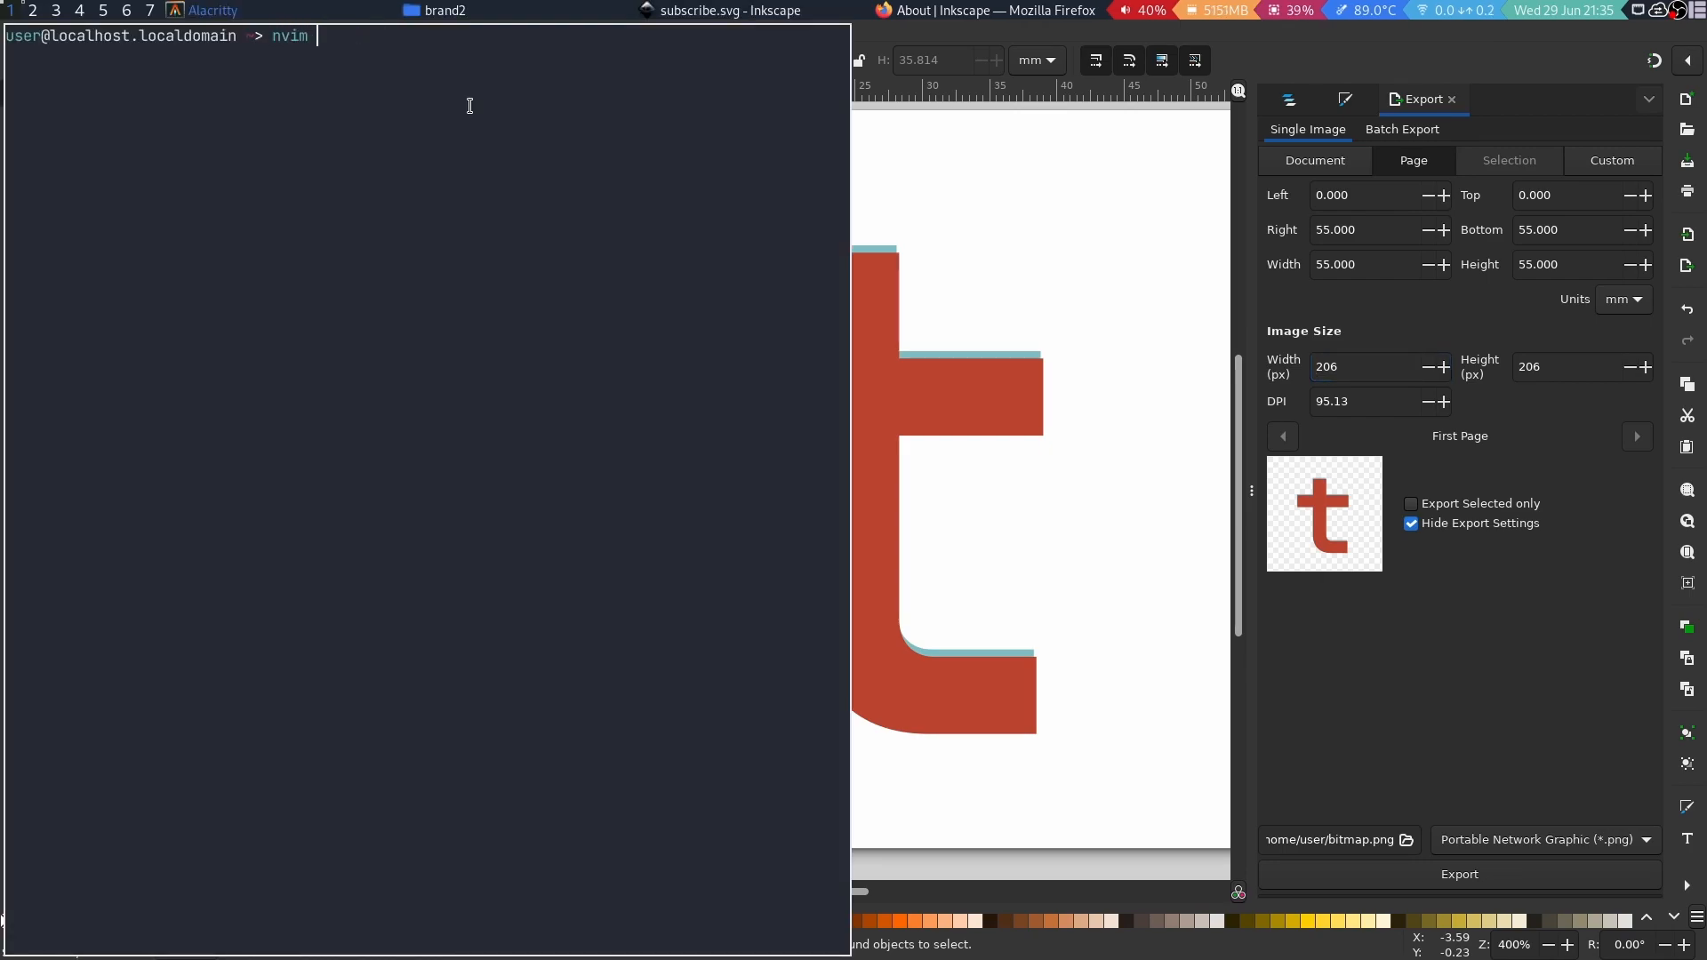
{"action": "type", "text": "su"}
{"action": "key", "text": "Tab"}
{"action": "key", "text": "Return"}
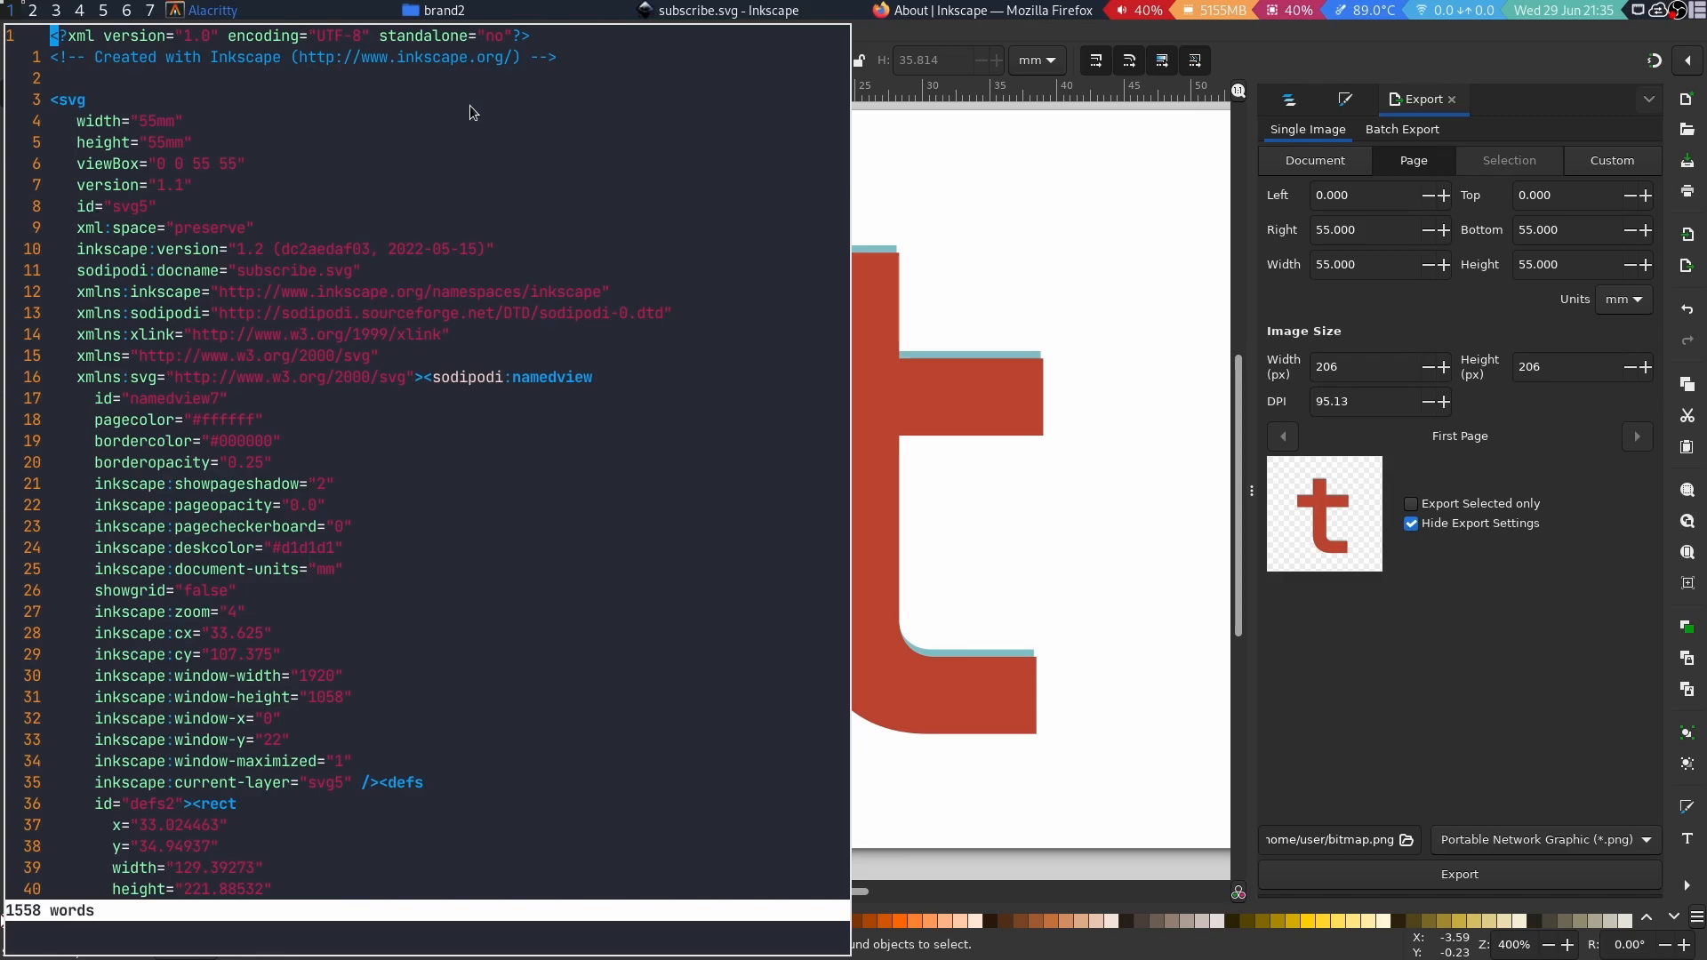
Examine the SVG source of subscribe.svg, including the blue t and red t text elements and the embedded image data.
{"action": "left_click", "coordinate": [414, 292]}
{"action": "scroll", "coordinate": [259, 343], "scroll_direction": "down", "scroll_amount": 8}
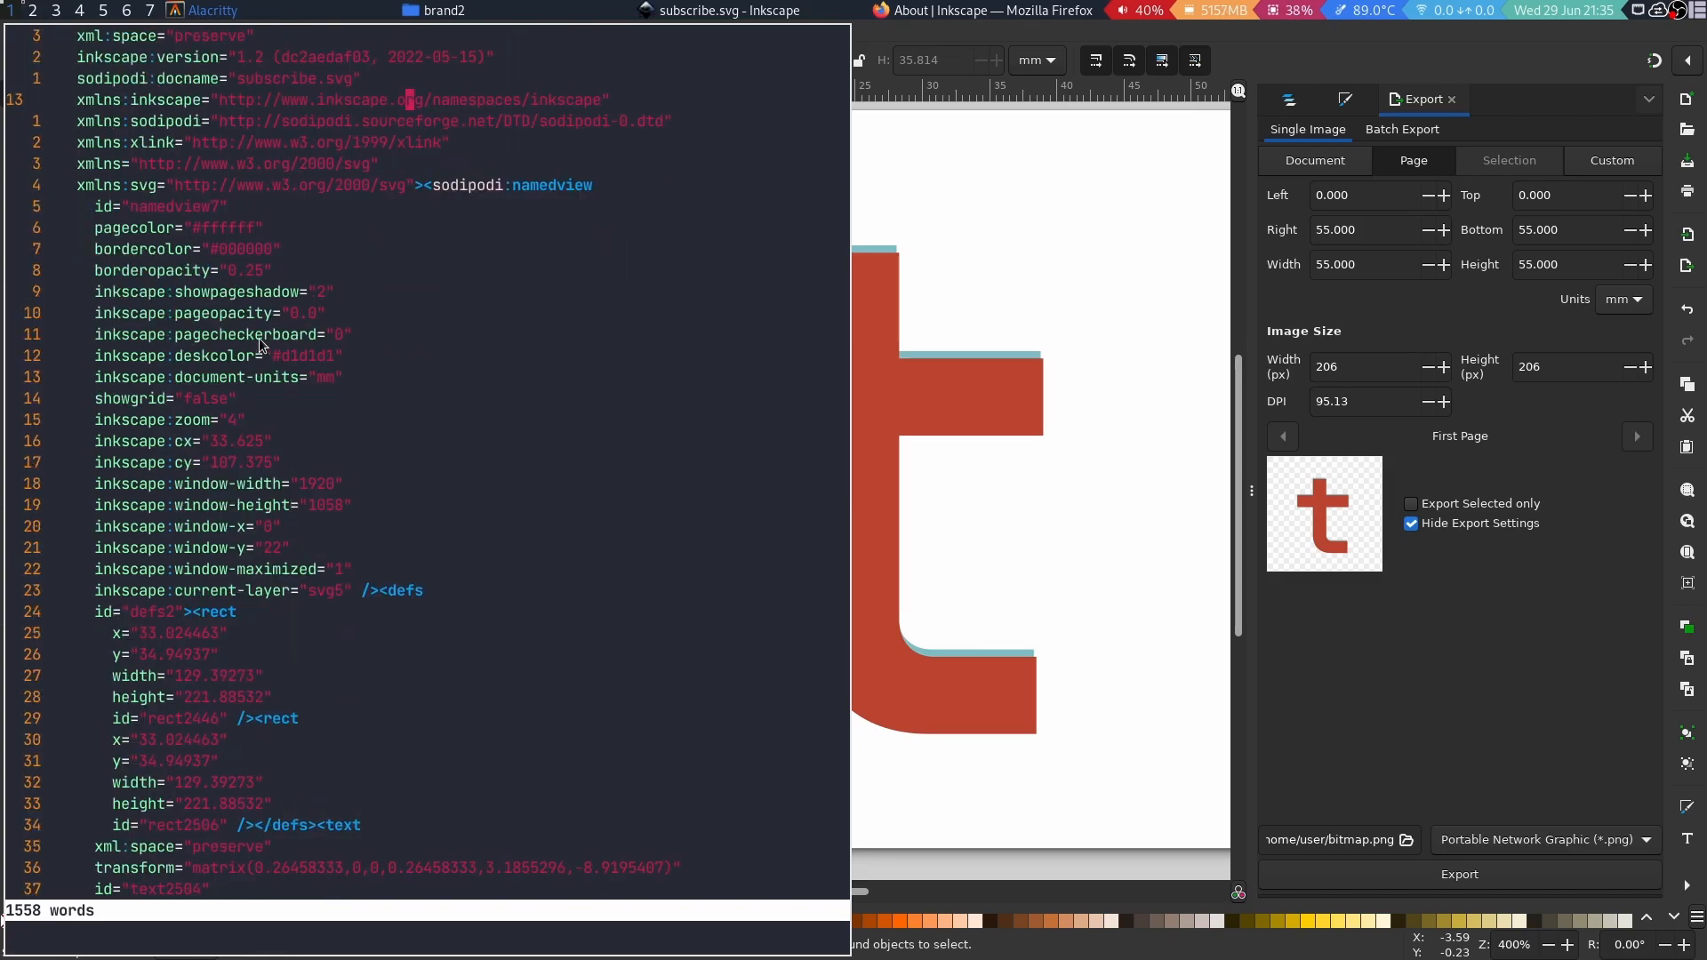
{"action": "scroll", "coordinate": [259, 338], "scroll_direction": "down", "scroll_amount": 4}
{"action": "scroll", "coordinate": [263, 333], "scroll_direction": "up", "scroll_amount": 12}
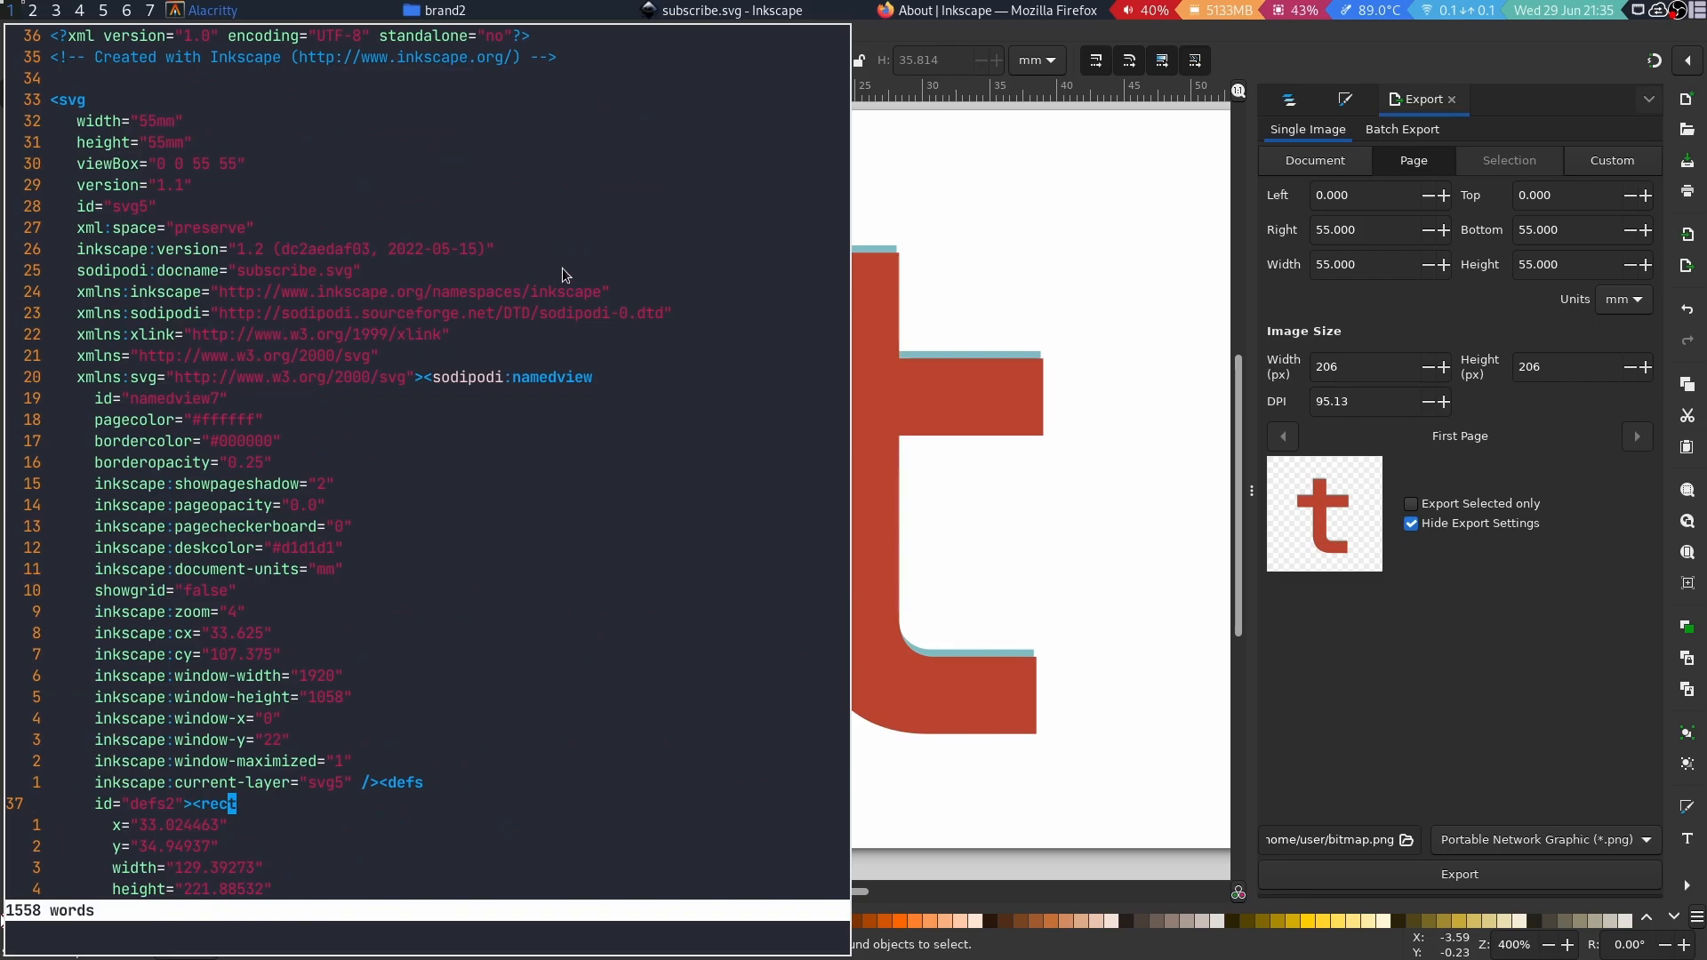
{"action": "scroll", "coordinate": [551, 284], "scroll_direction": "down", "scroll_amount": 20}
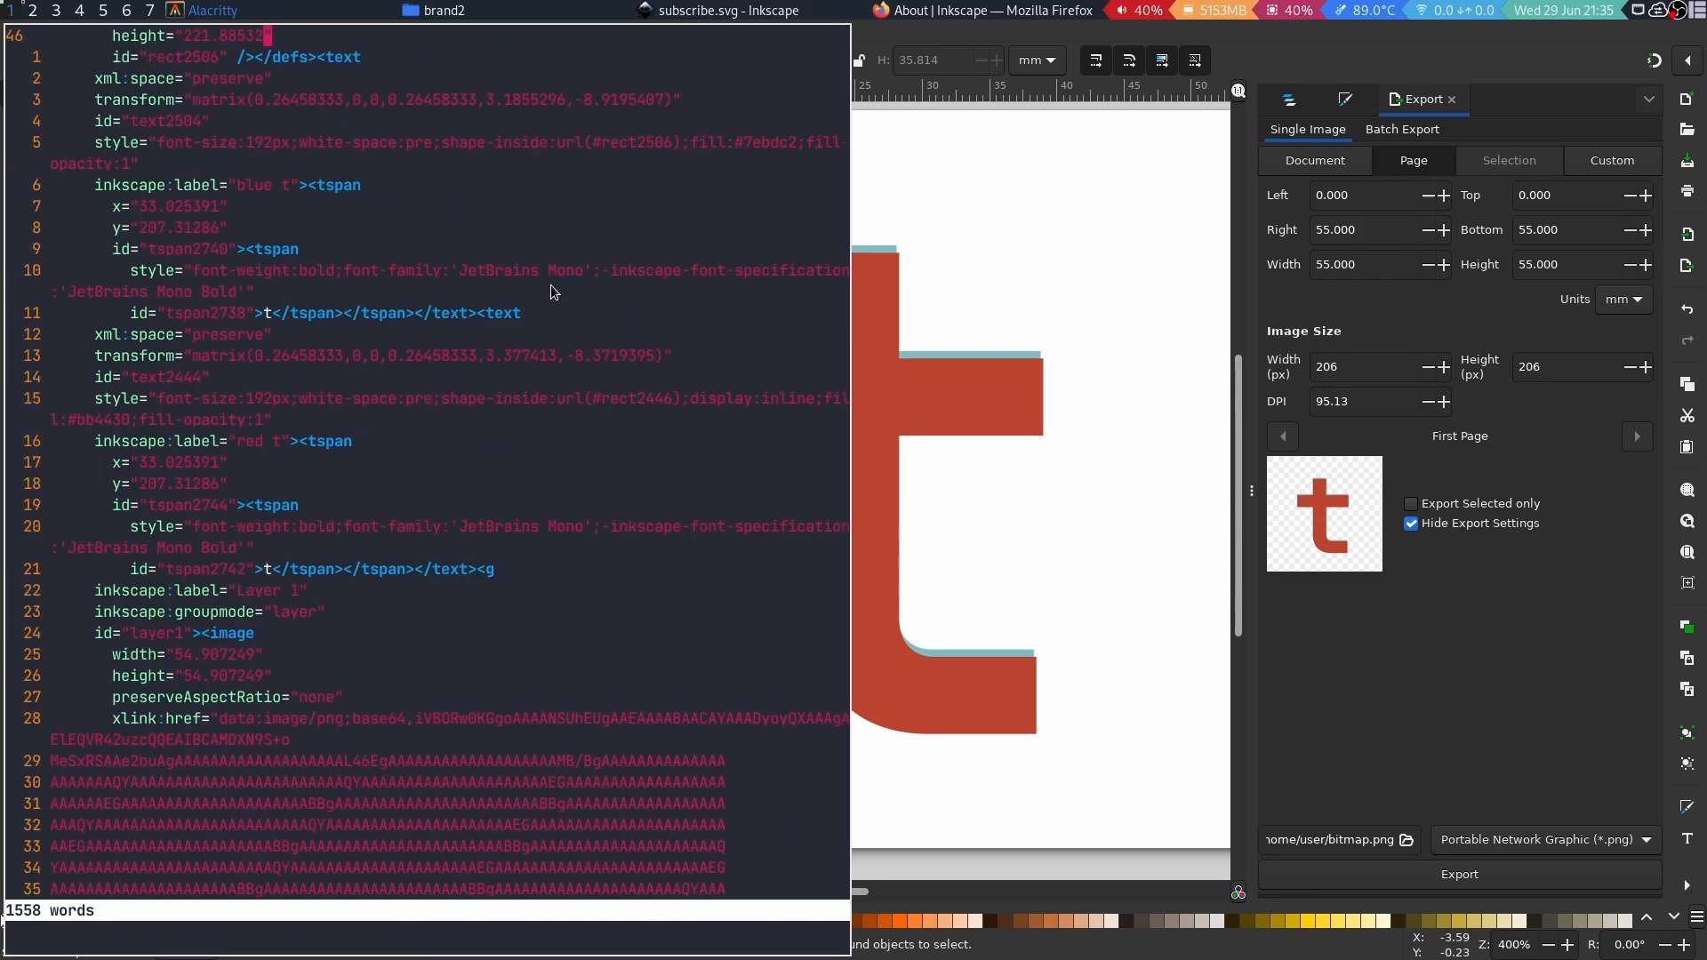
{"action": "scroll", "coordinate": [551, 285], "scroll_direction": "down", "scroll_amount": 20}
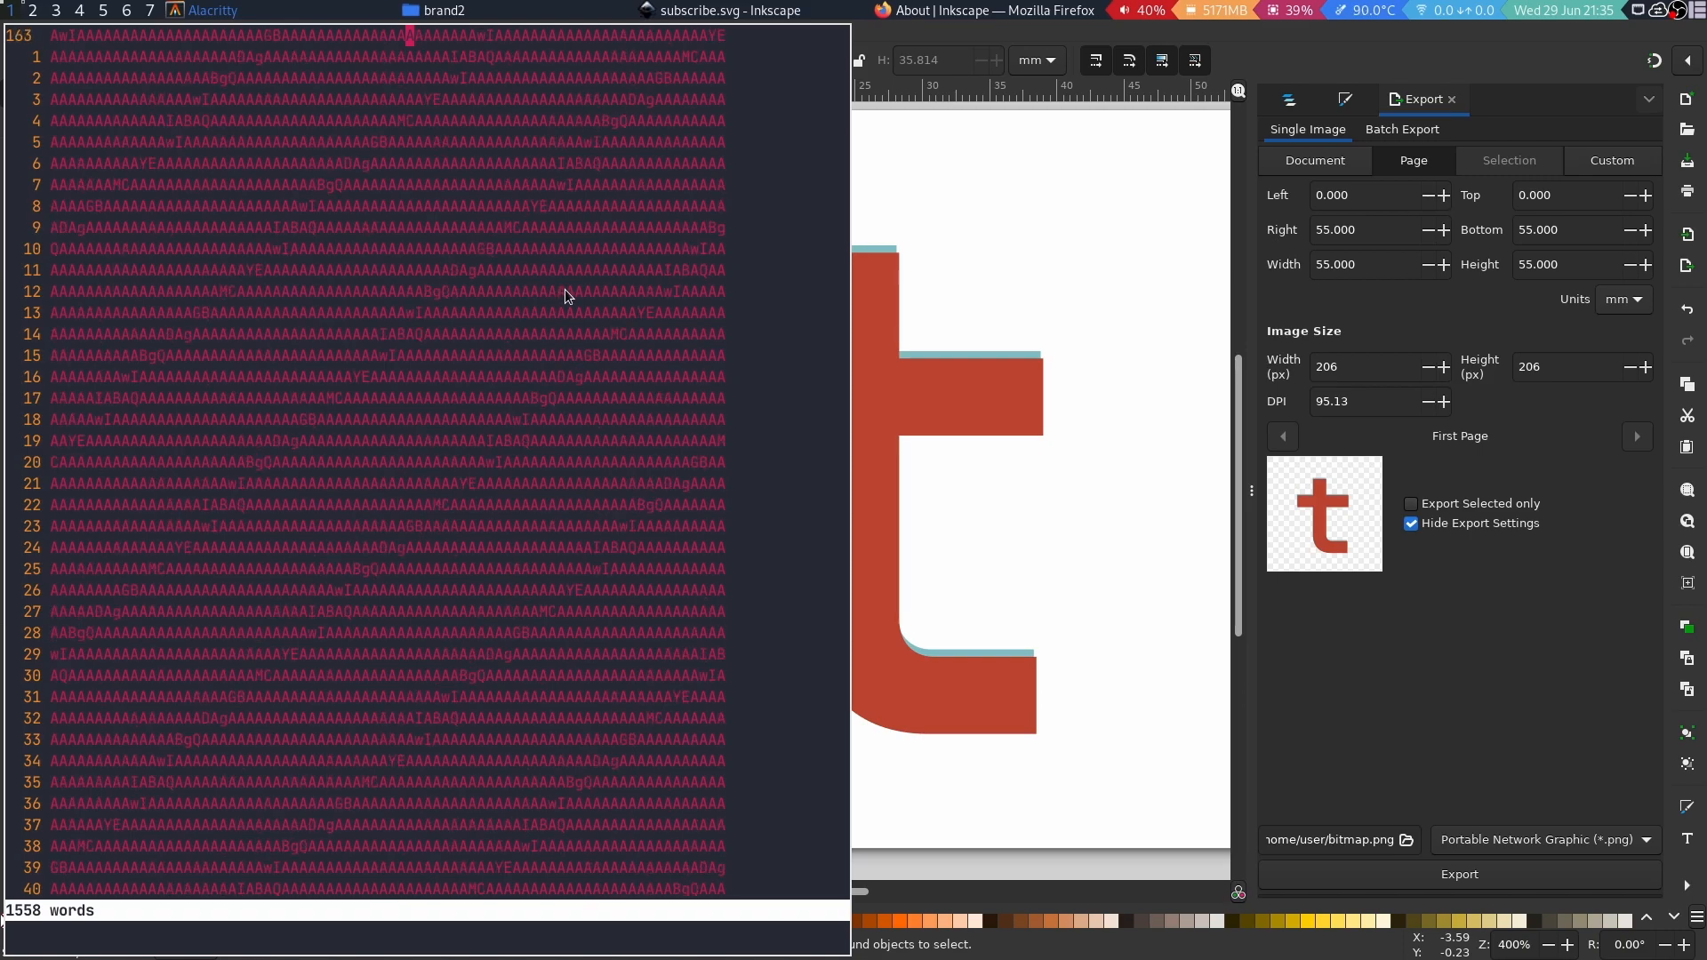
{"action": "scroll", "coordinate": [566, 290], "scroll_direction": "down", "scroll_amount": 20}
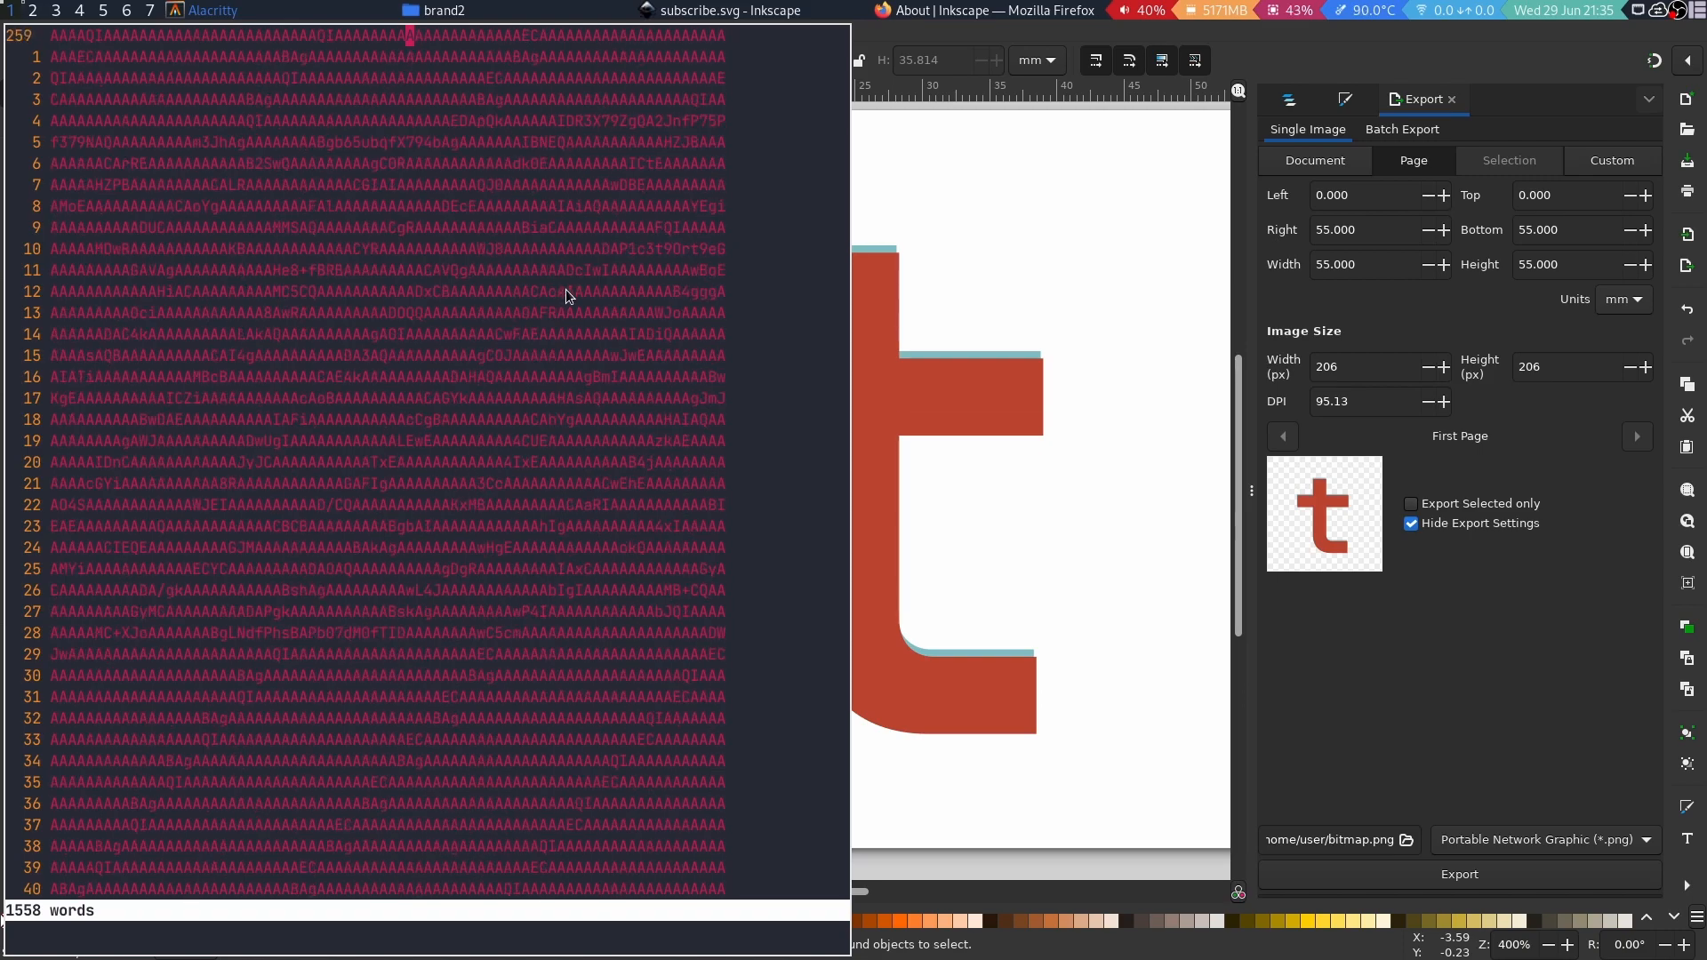
{"action": "scroll", "coordinate": [565, 290], "scroll_direction": "down", "scroll_amount": 20}
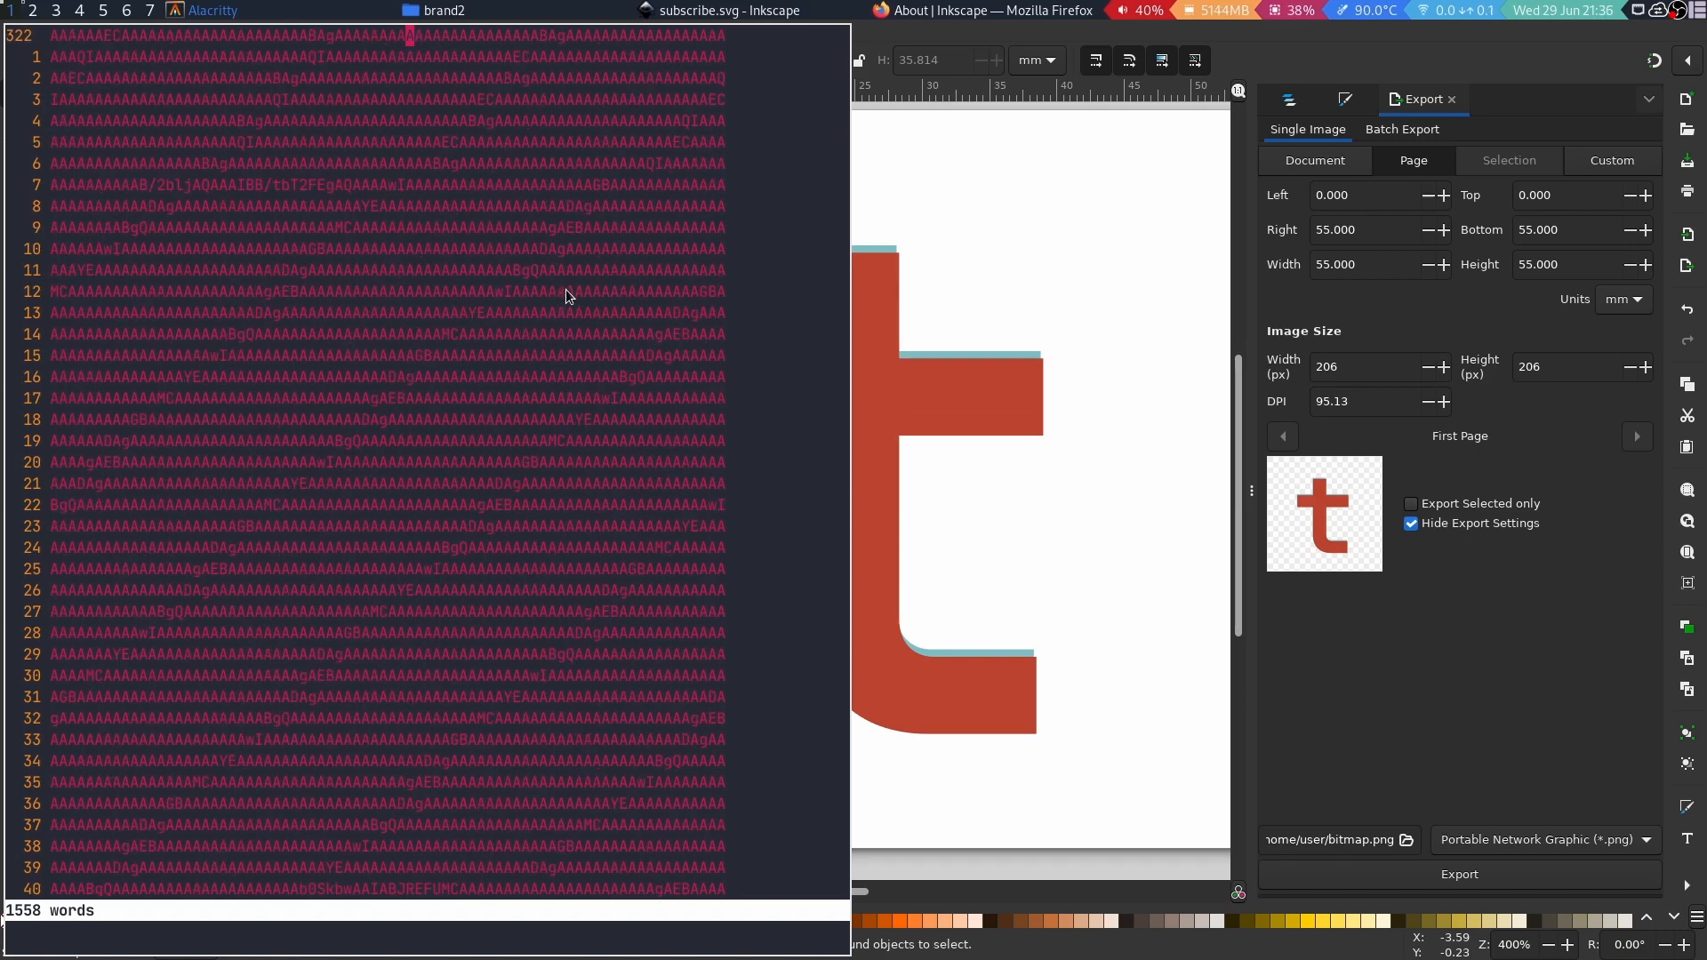
{"action": "scroll", "coordinate": [504, 473], "scroll_direction": "down", "scroll_amount": 4}
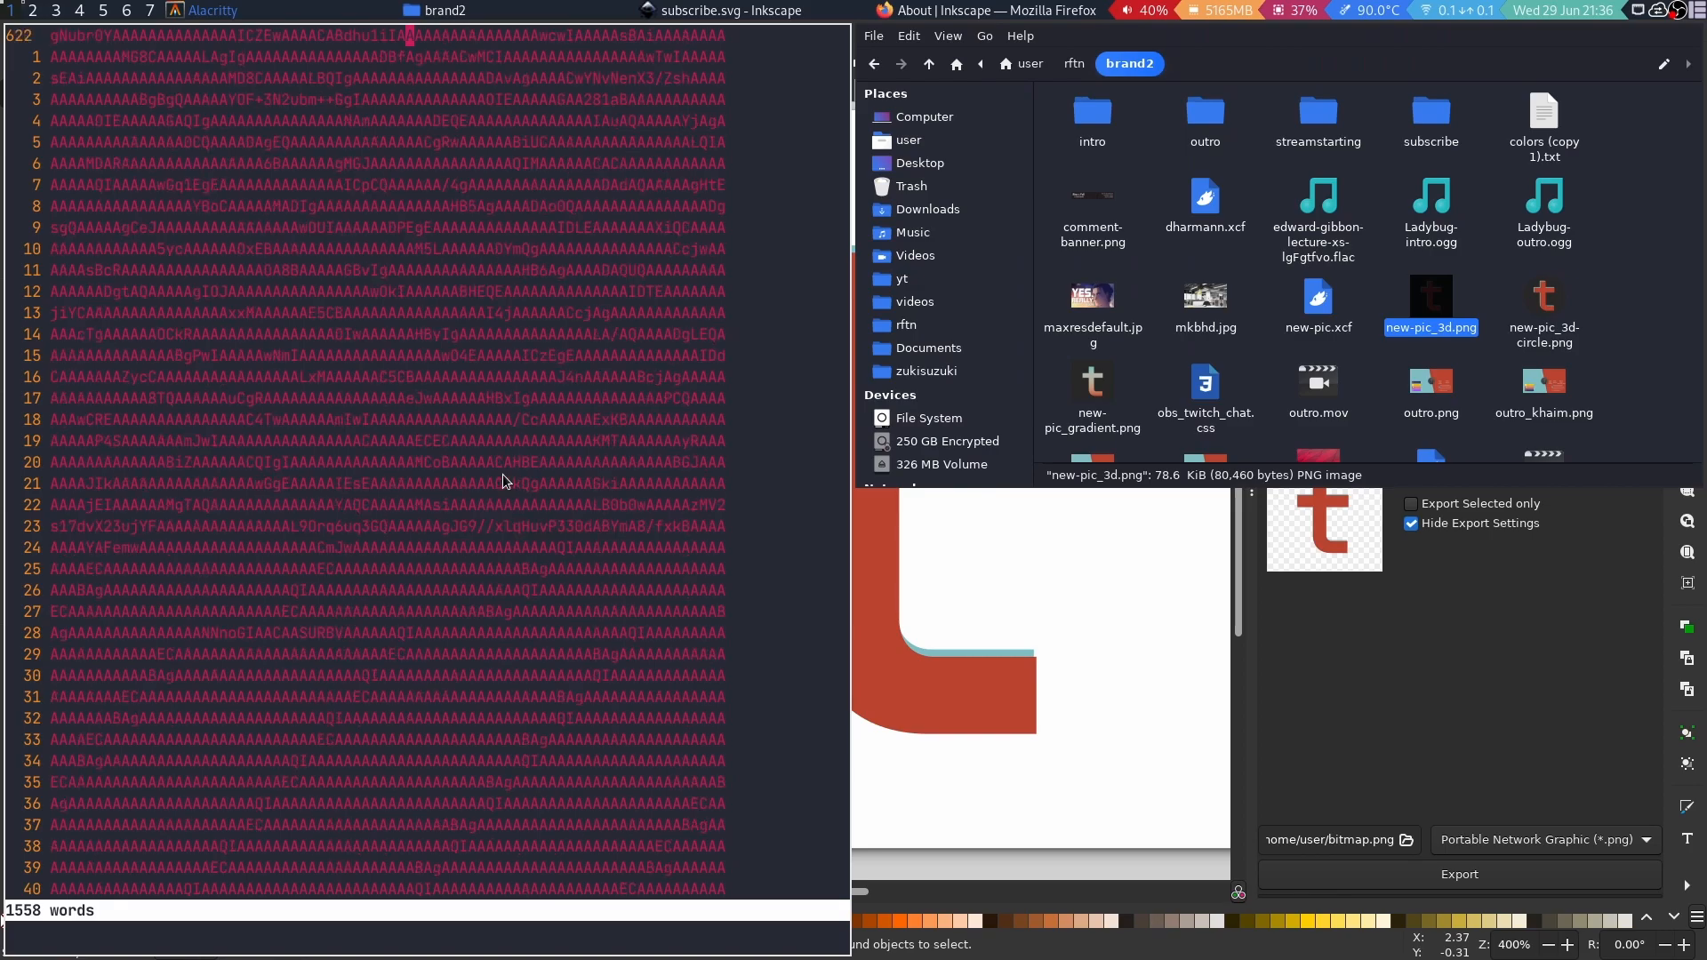
{"action": "left_click", "coordinate": [503, 476]}
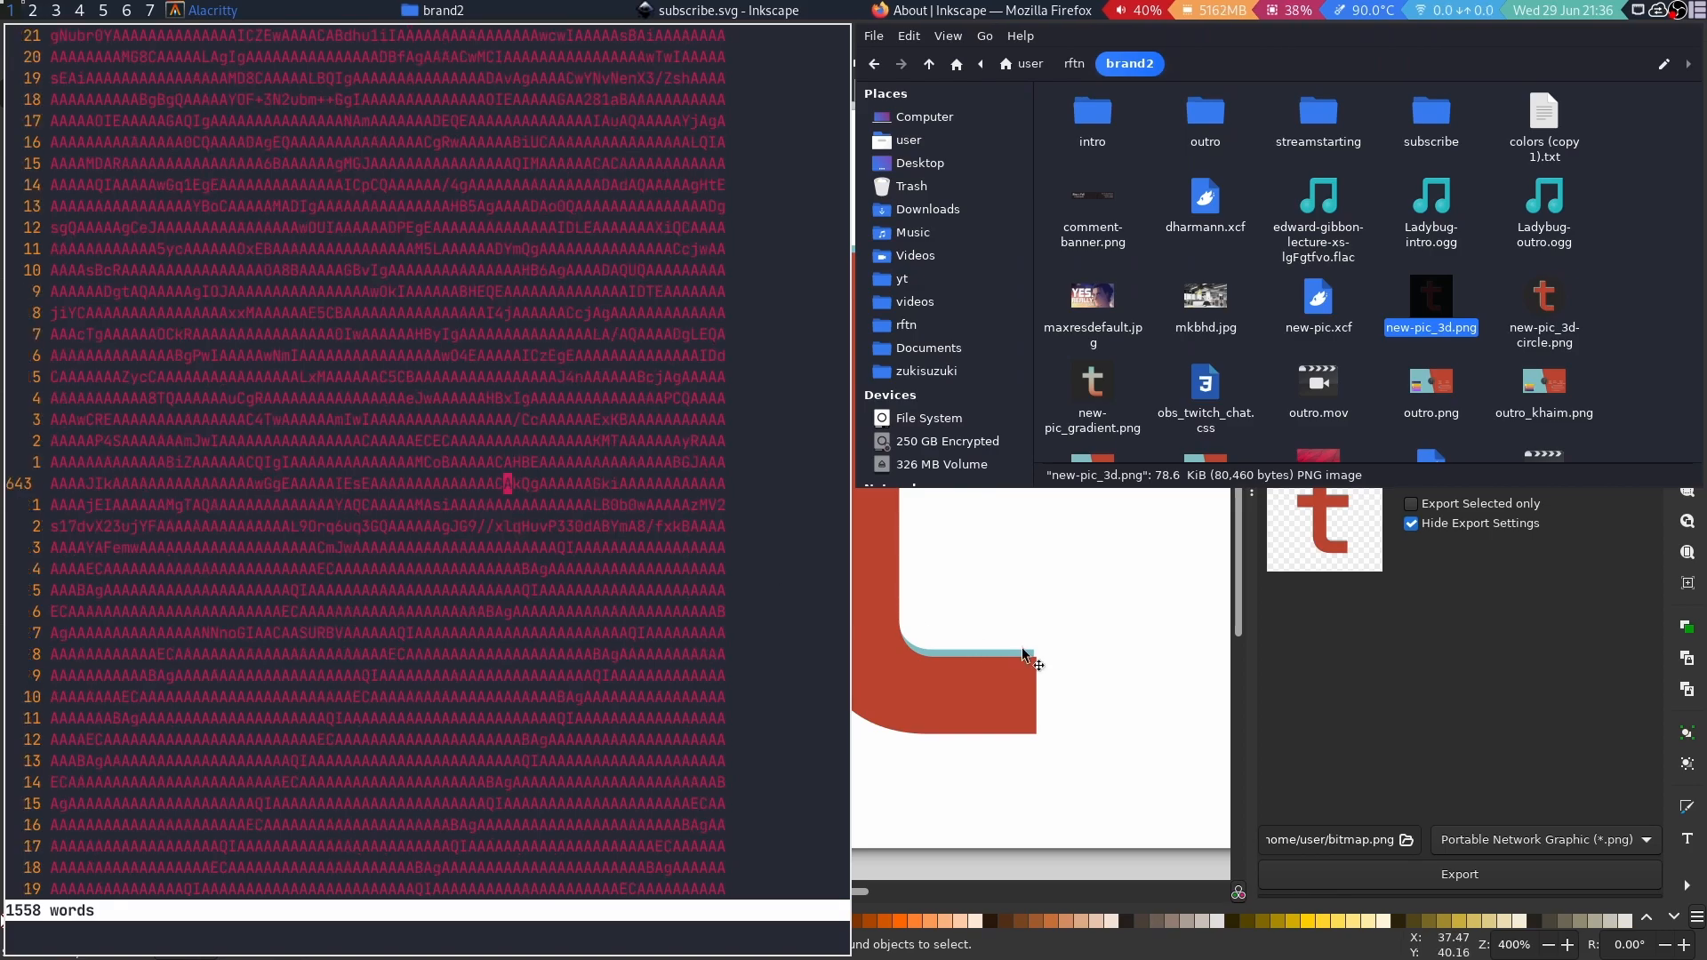
Find new-pic.xcf in the brand2 folder and open it in GIMP.
{"action": "scroll", "coordinate": [1205, 373], "scroll_direction": "down", "scroll_amount": 1}
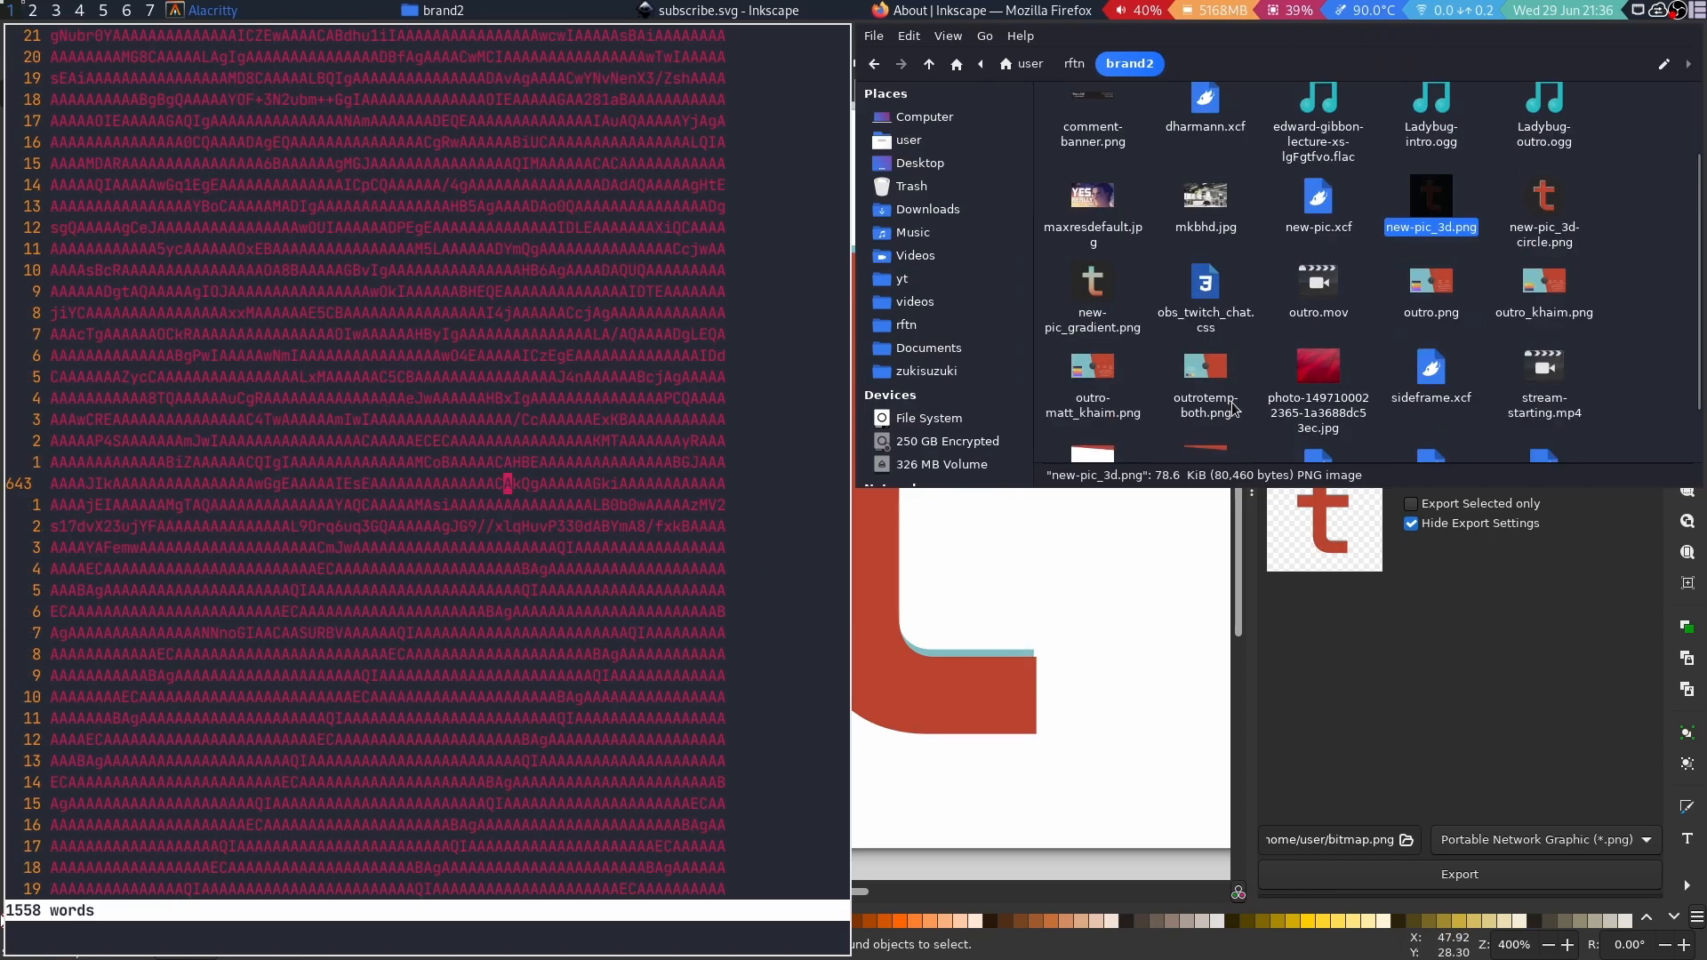
{"action": "scroll", "coordinate": [1315, 416], "scroll_direction": "down", "scroll_amount": 1}
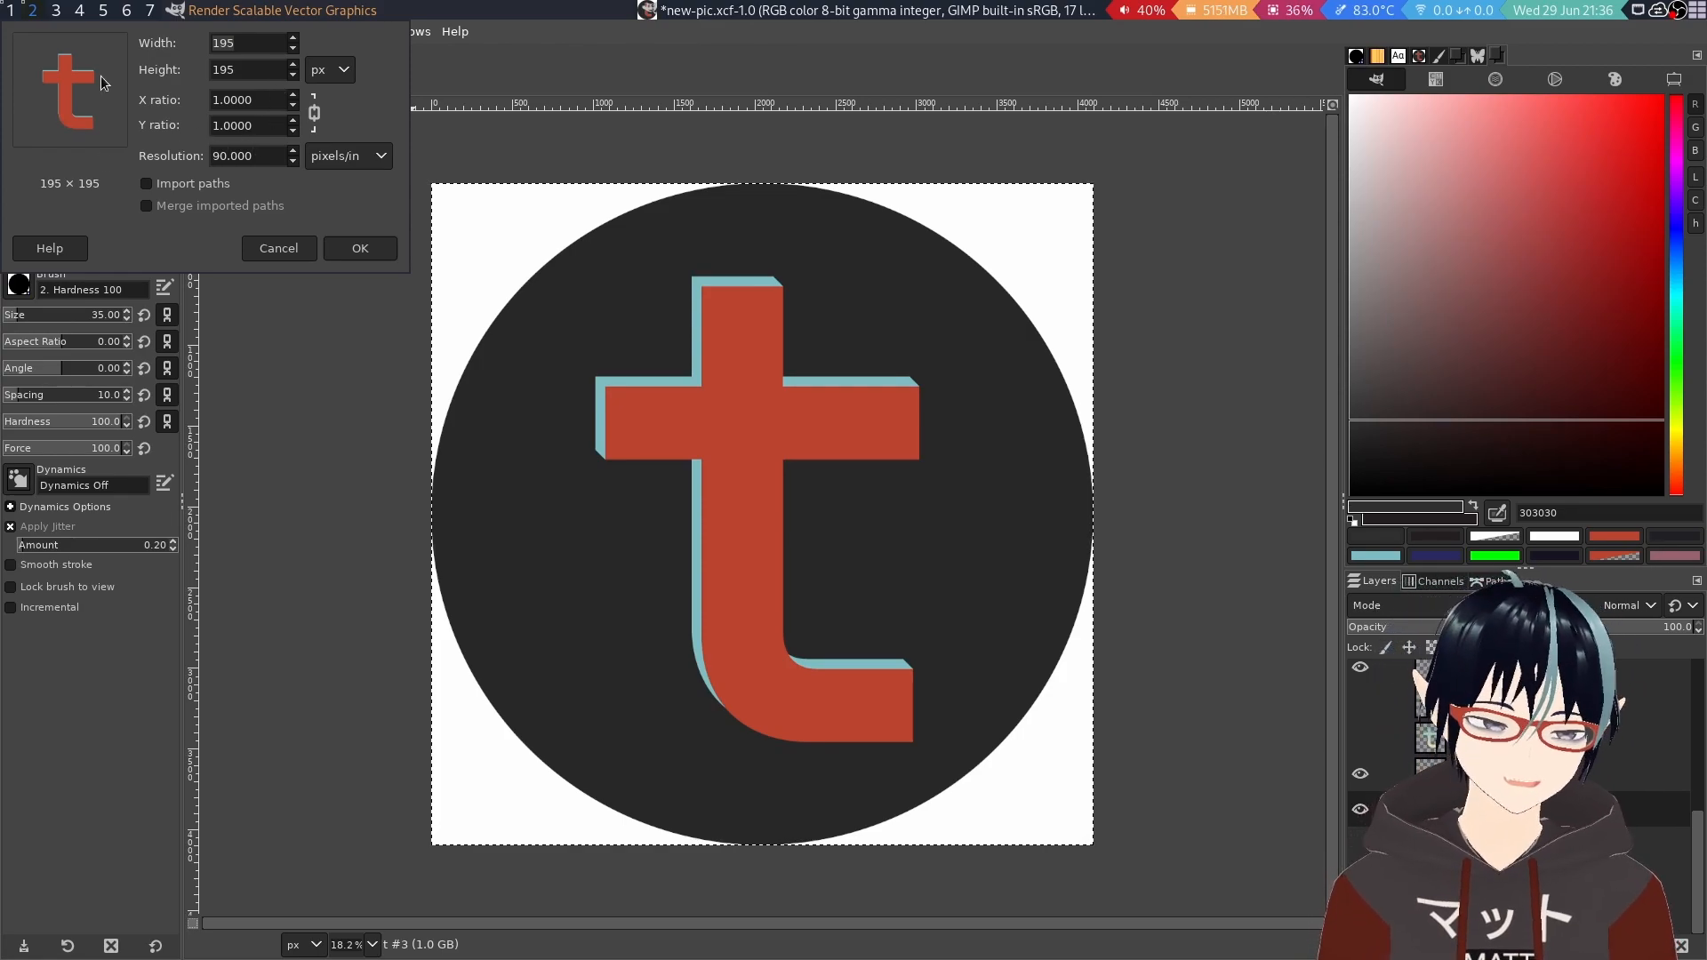
Import subscribe.svg as a new image at 195 × 195 px and inspect the rendered t.
{"action": "left_click", "coordinate": [348, 253]}
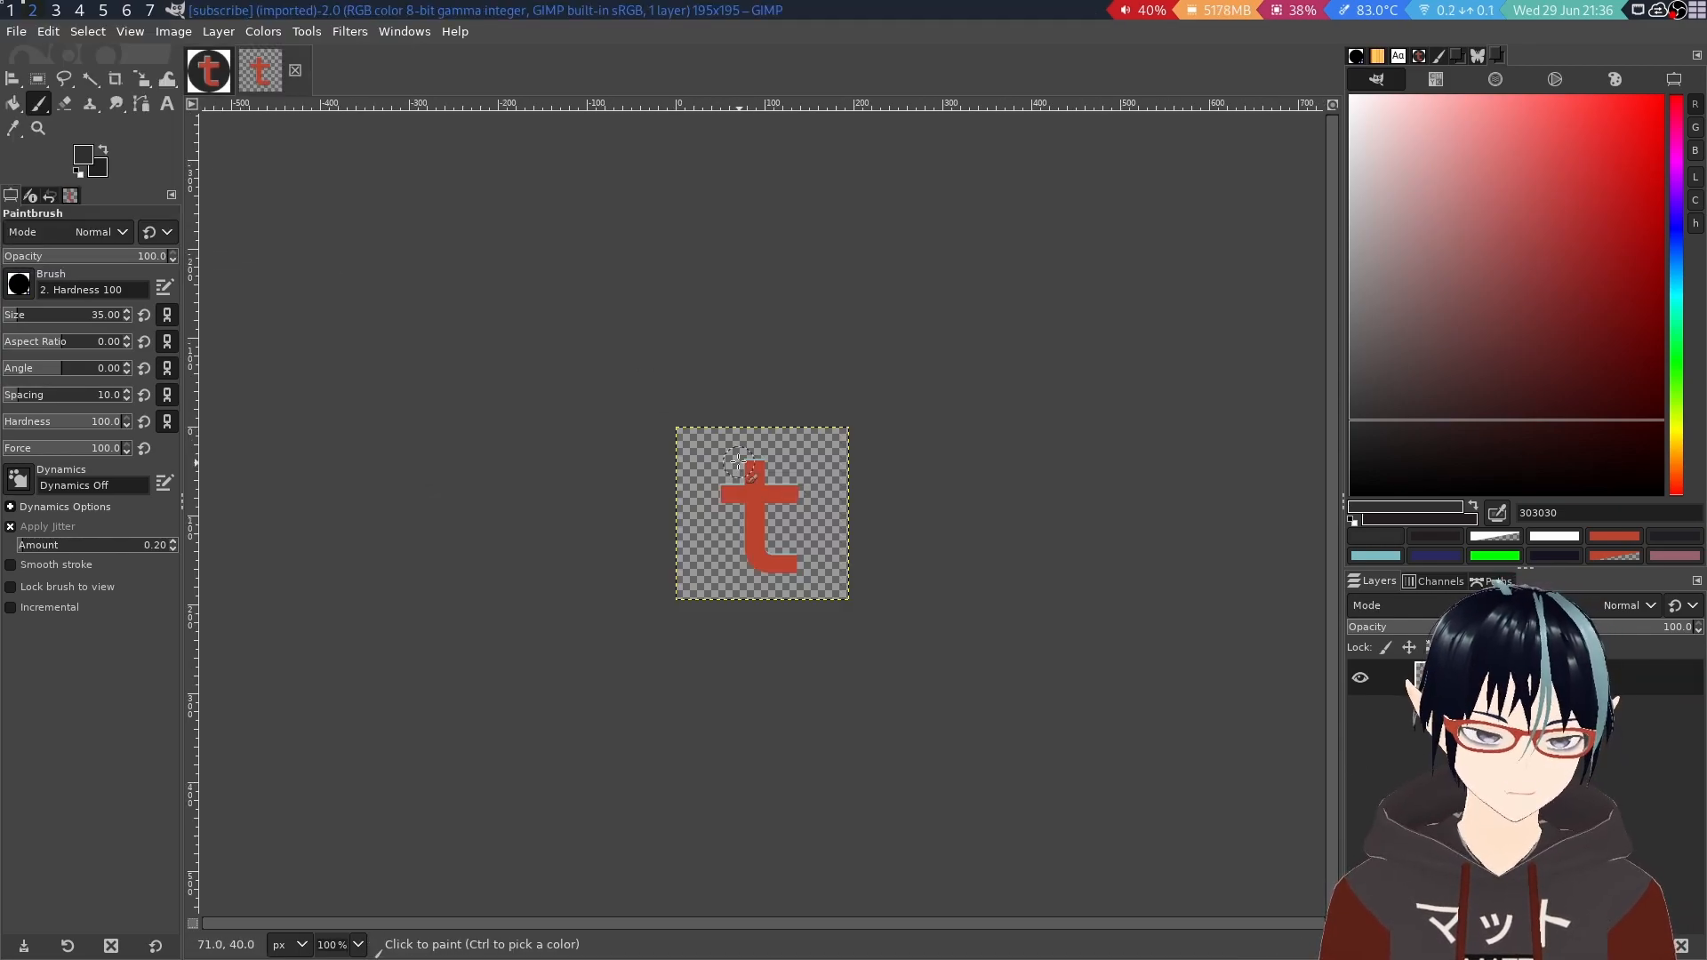
{"action": "scroll", "coordinate": [782, 533], "scroll_direction": "up", "scroll_amount": 4}
{"action": "scroll", "coordinate": [782, 524], "scroll_direction": "down", "scroll_amount": 3}
{"action": "scroll", "coordinate": [703, 494], "scroll_direction": "up", "scroll_amount": 2}
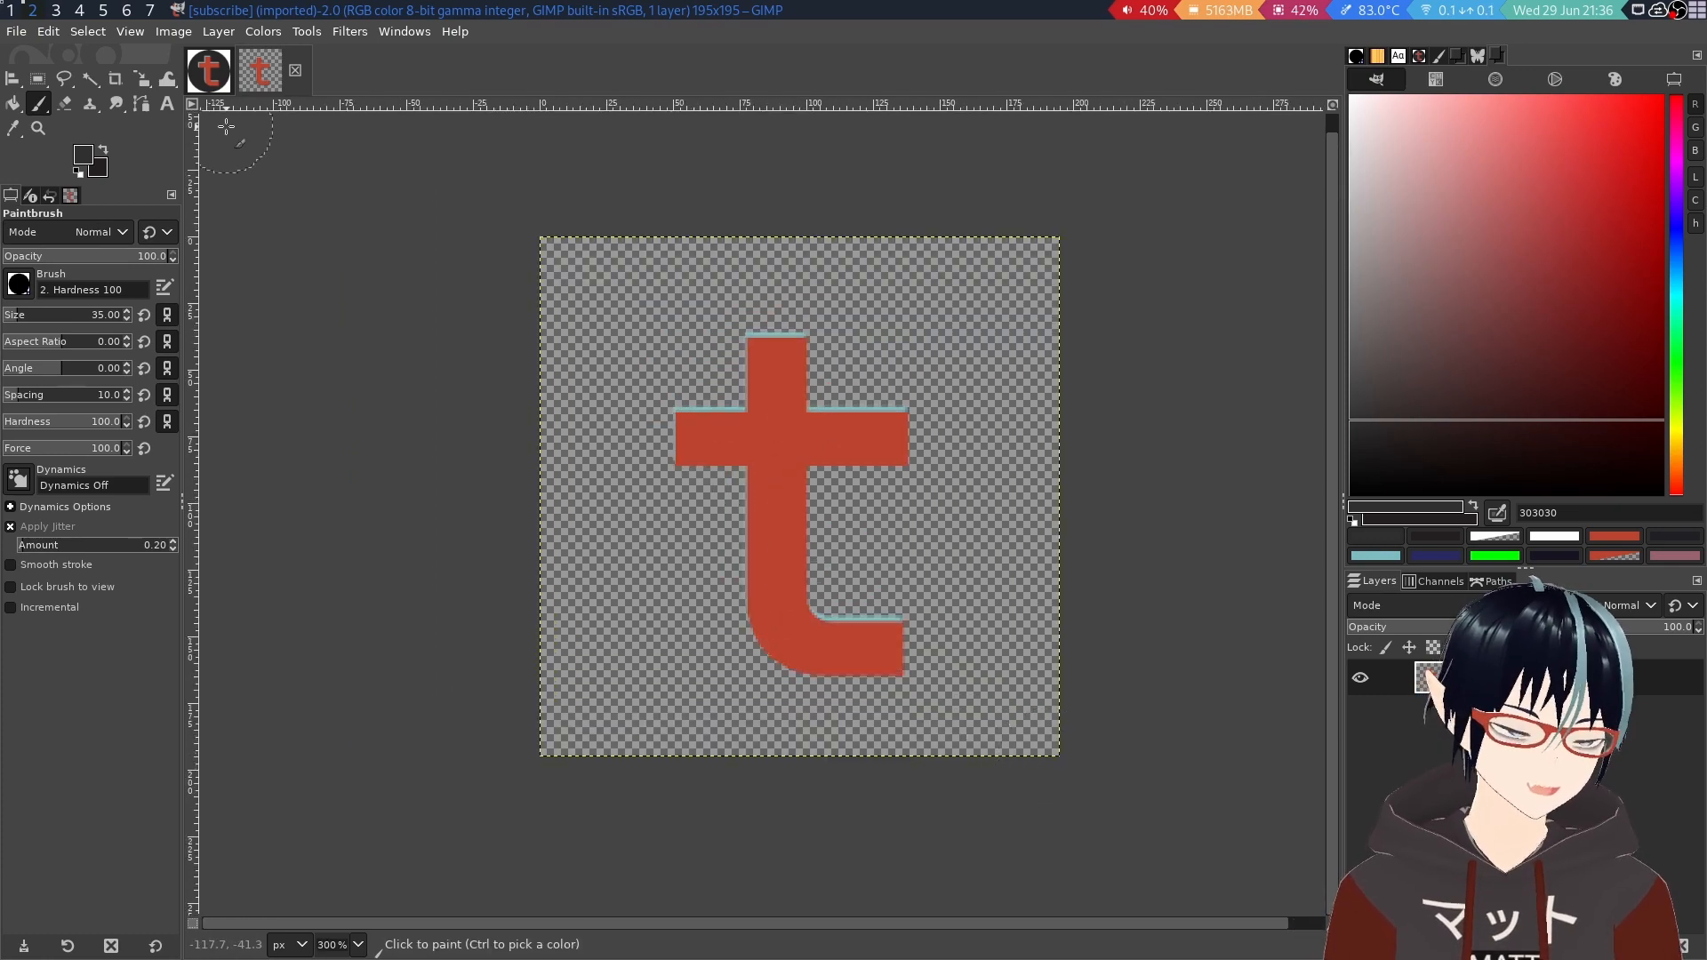
Add subscribe.svg as a layer rendered 4000 px wide, and enlarge the canvas to fit the layer.
{"action": "key", "text": "ctrl+alt+o"}
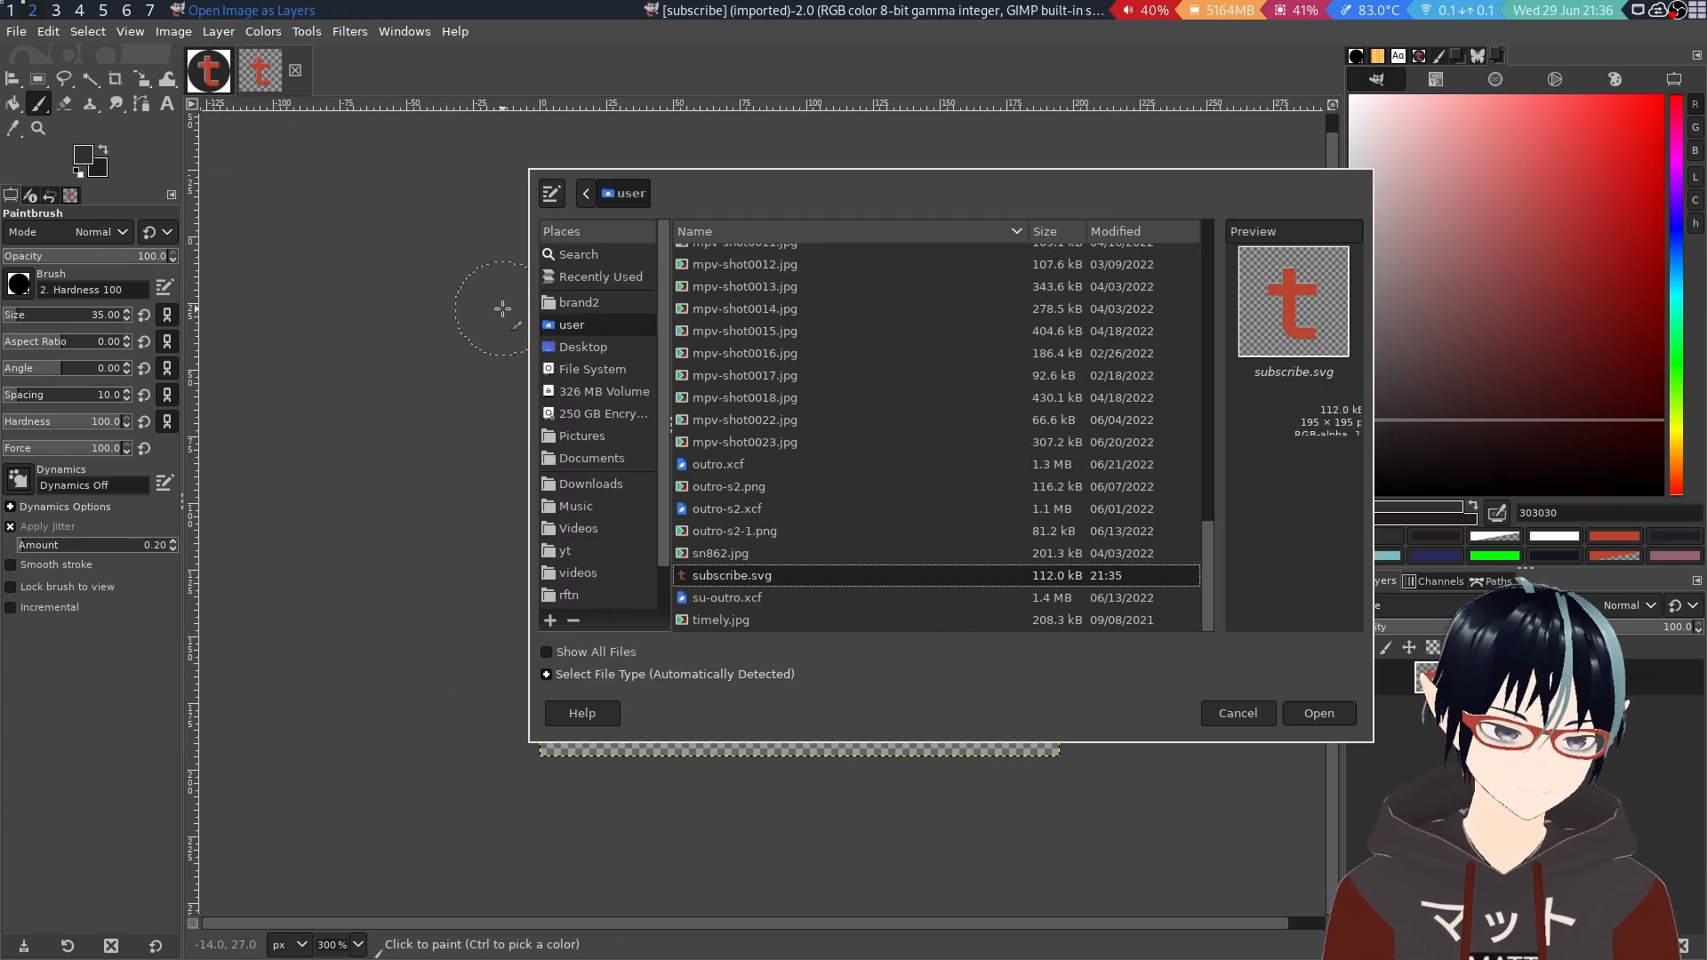
{"action": "left_click", "coordinate": [622, 278]}
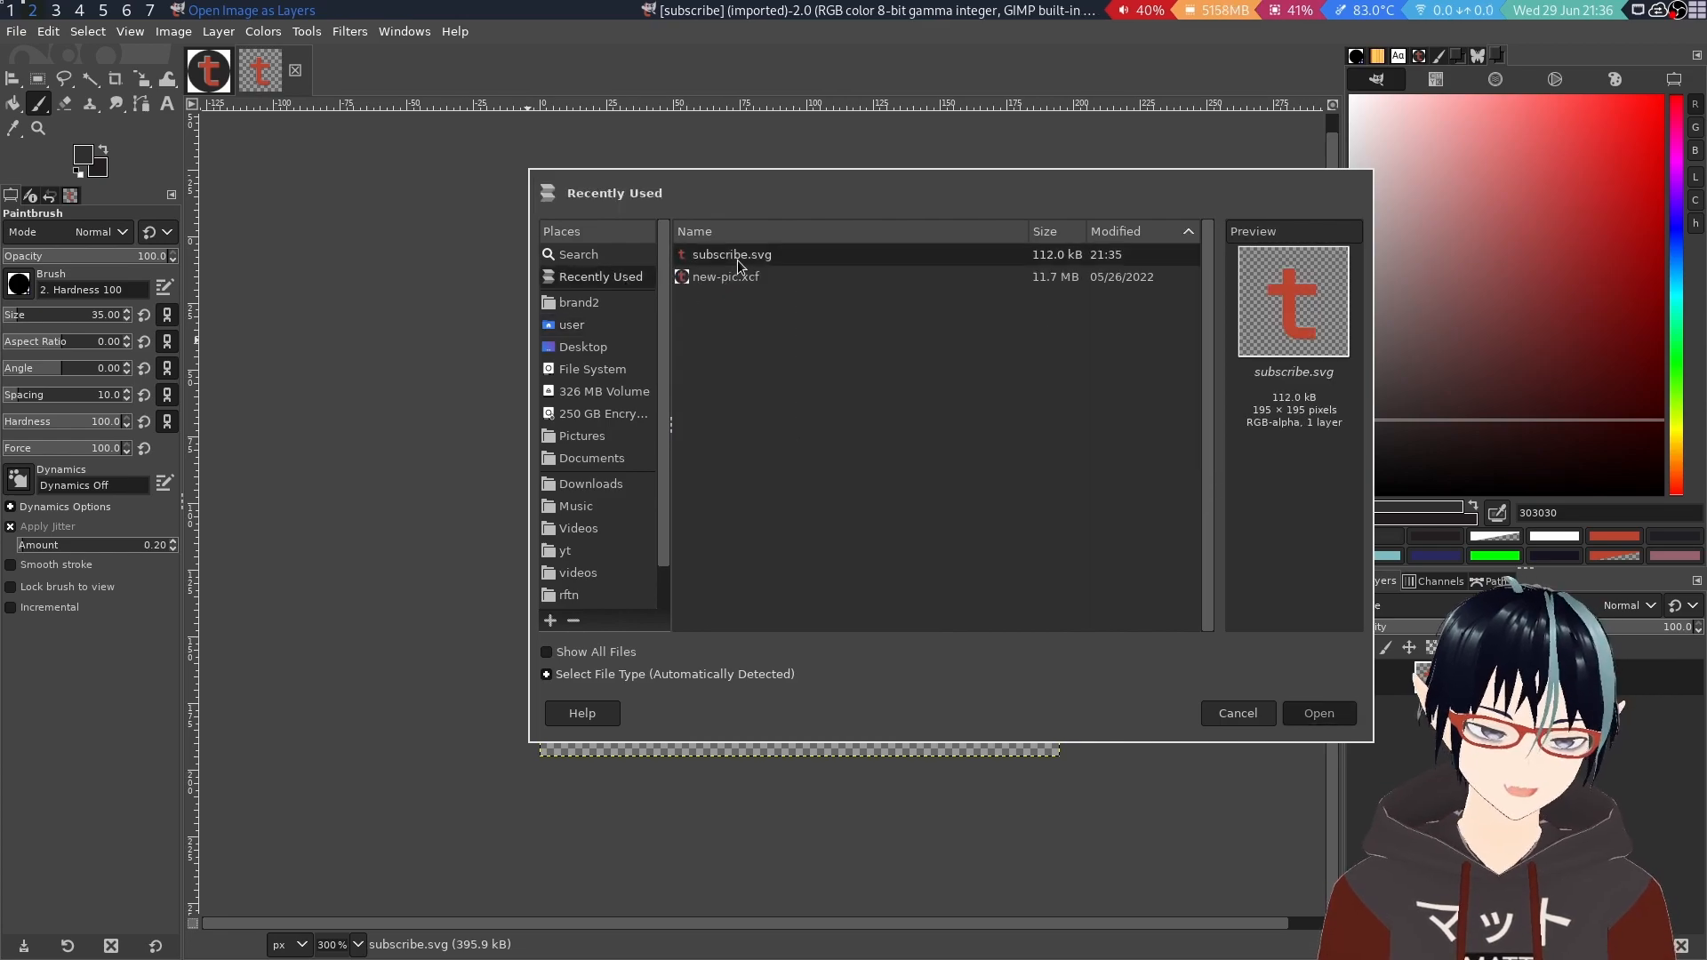
{"action": "key", "text": "Return"}
{"action": "type", "text": "4000"}
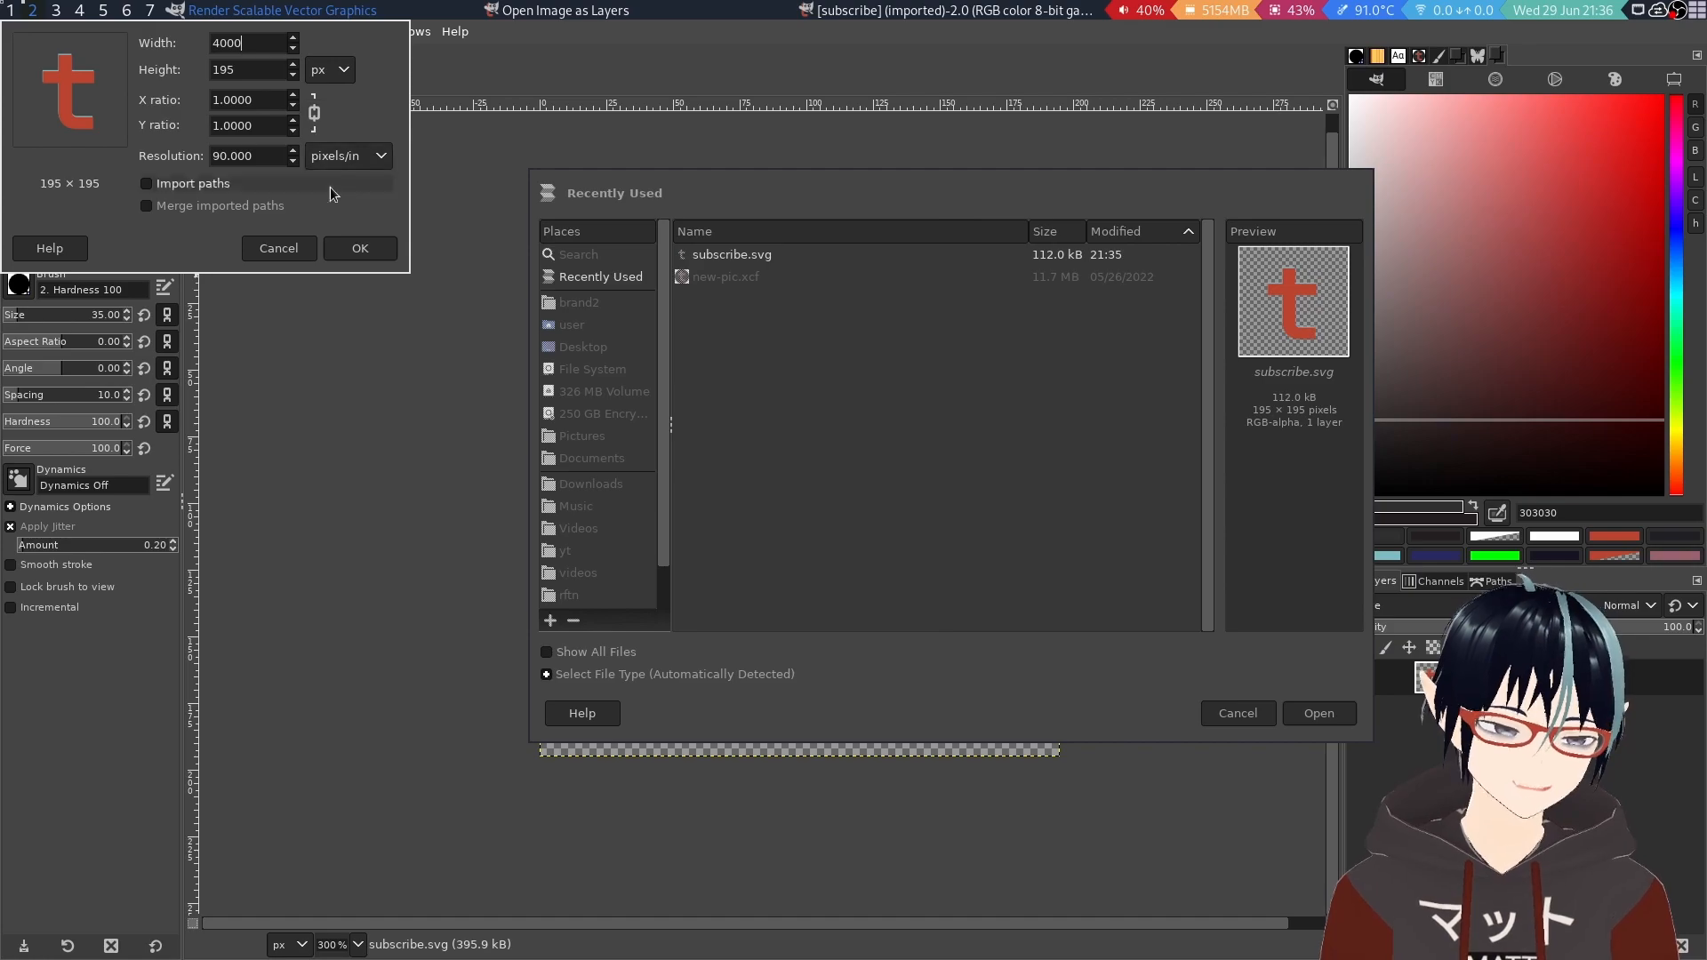
{"action": "left_click", "coordinate": [357, 246]}
{"action": "key", "text": "1"}
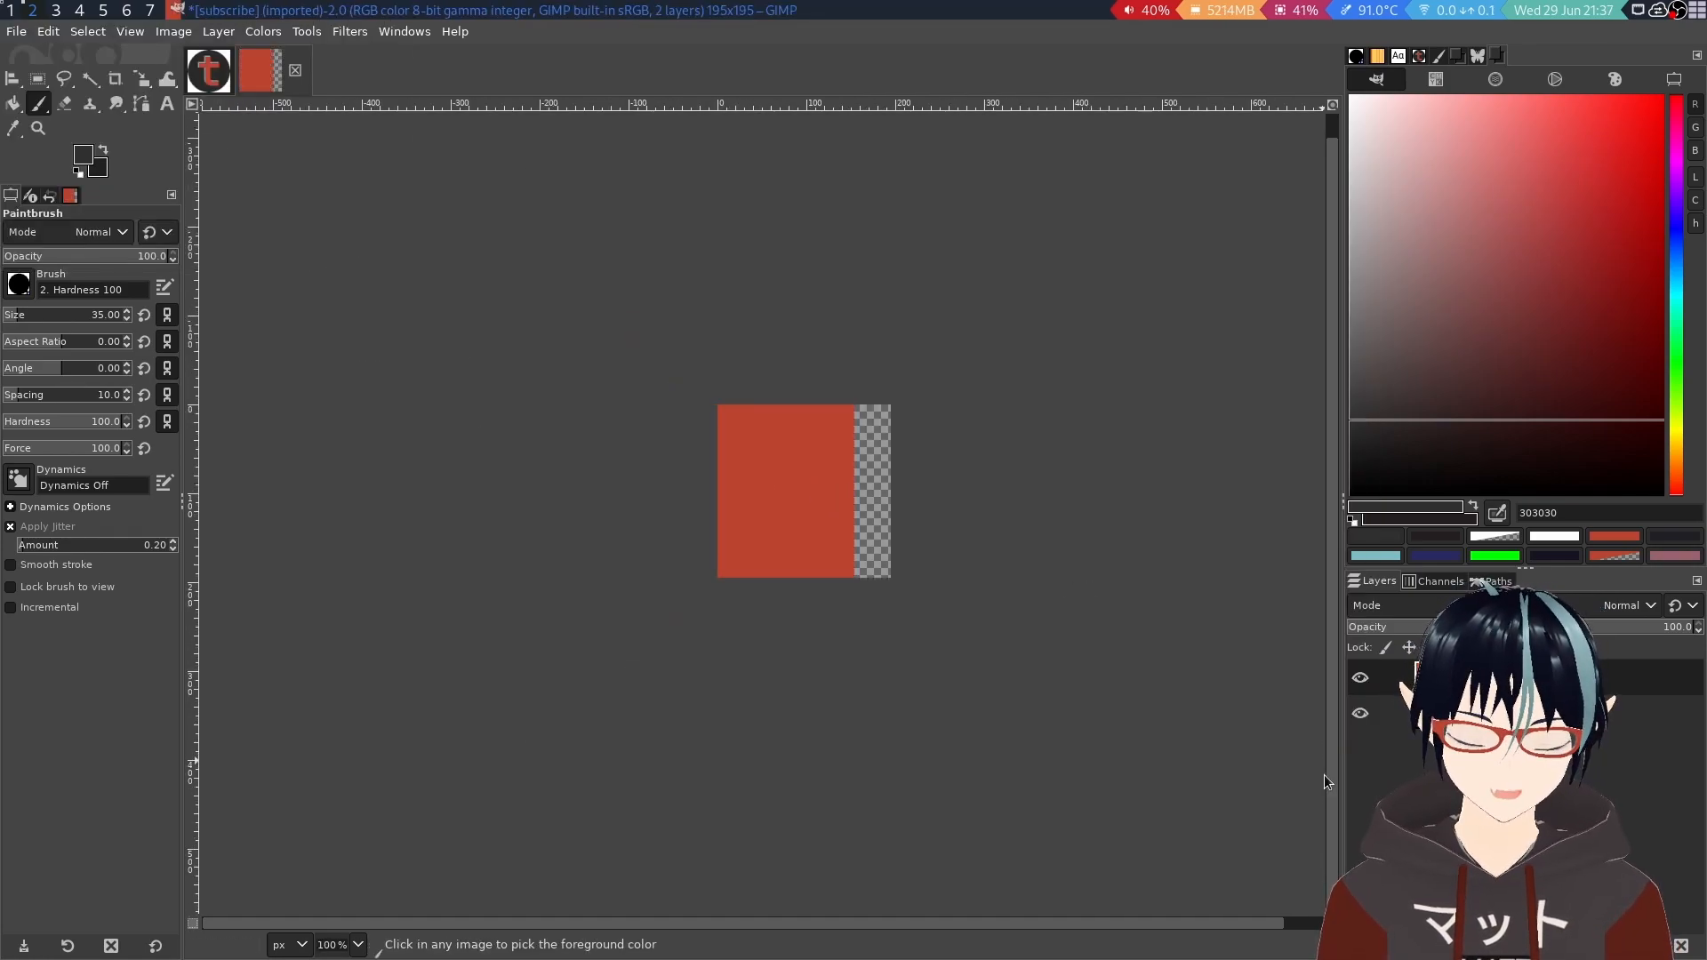
{"action": "left_click", "coordinate": [218, 31]}
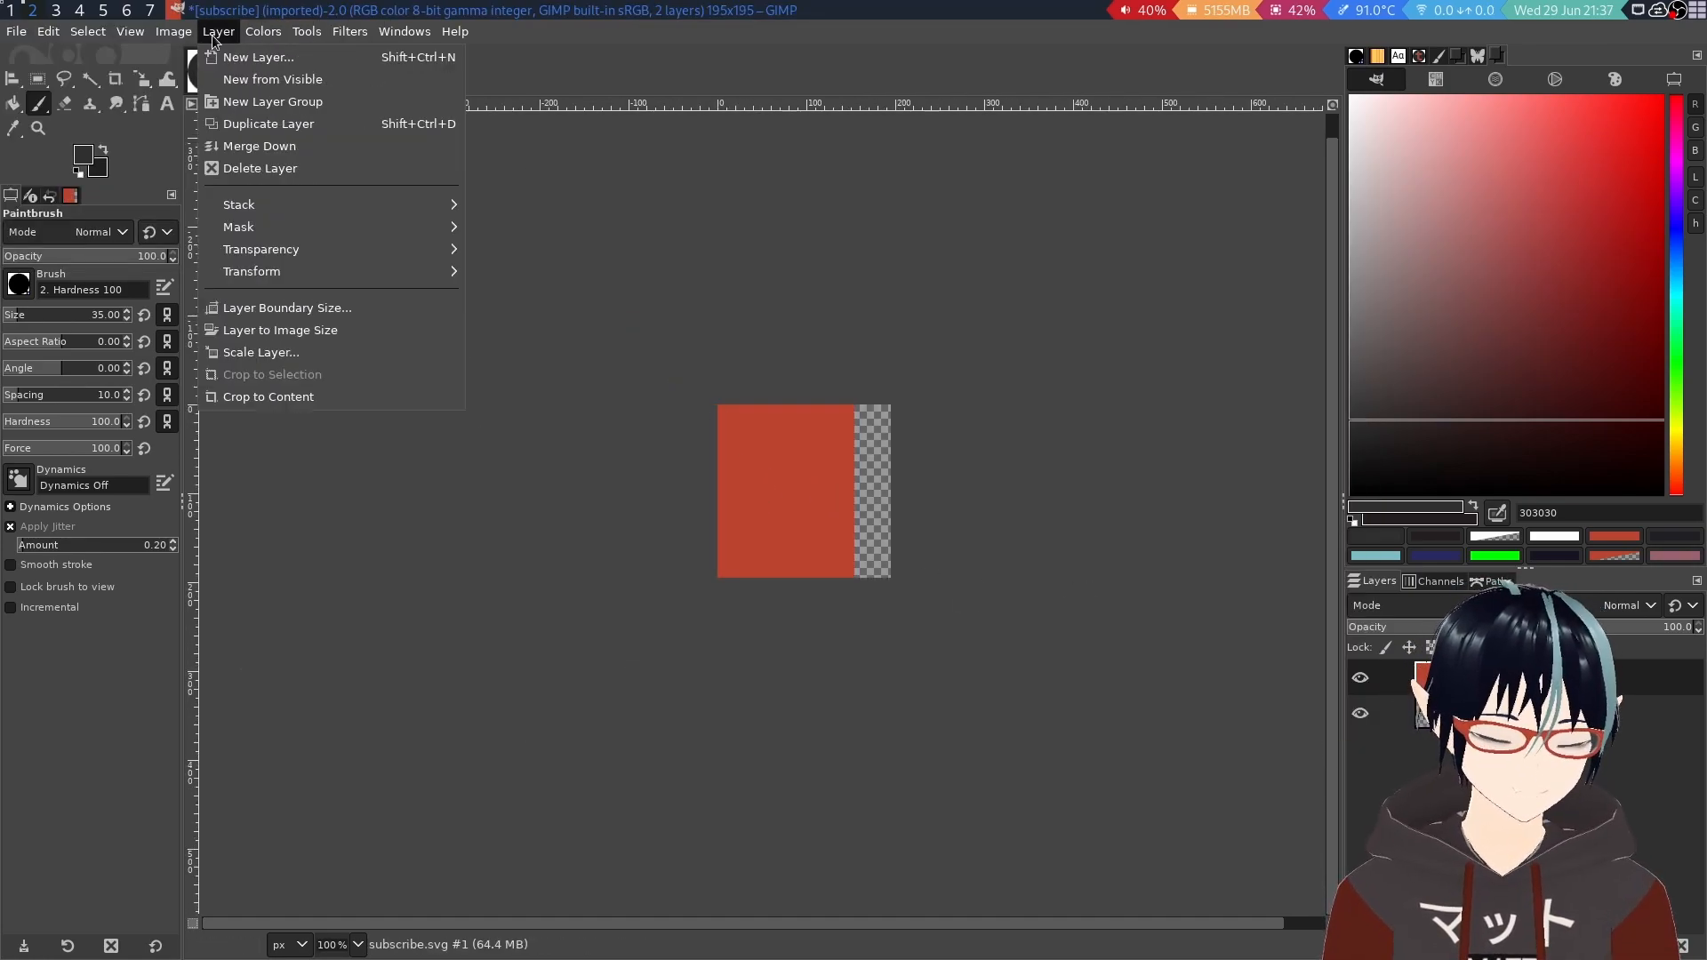
{"action": "left_click", "coordinate": [238, 219]}
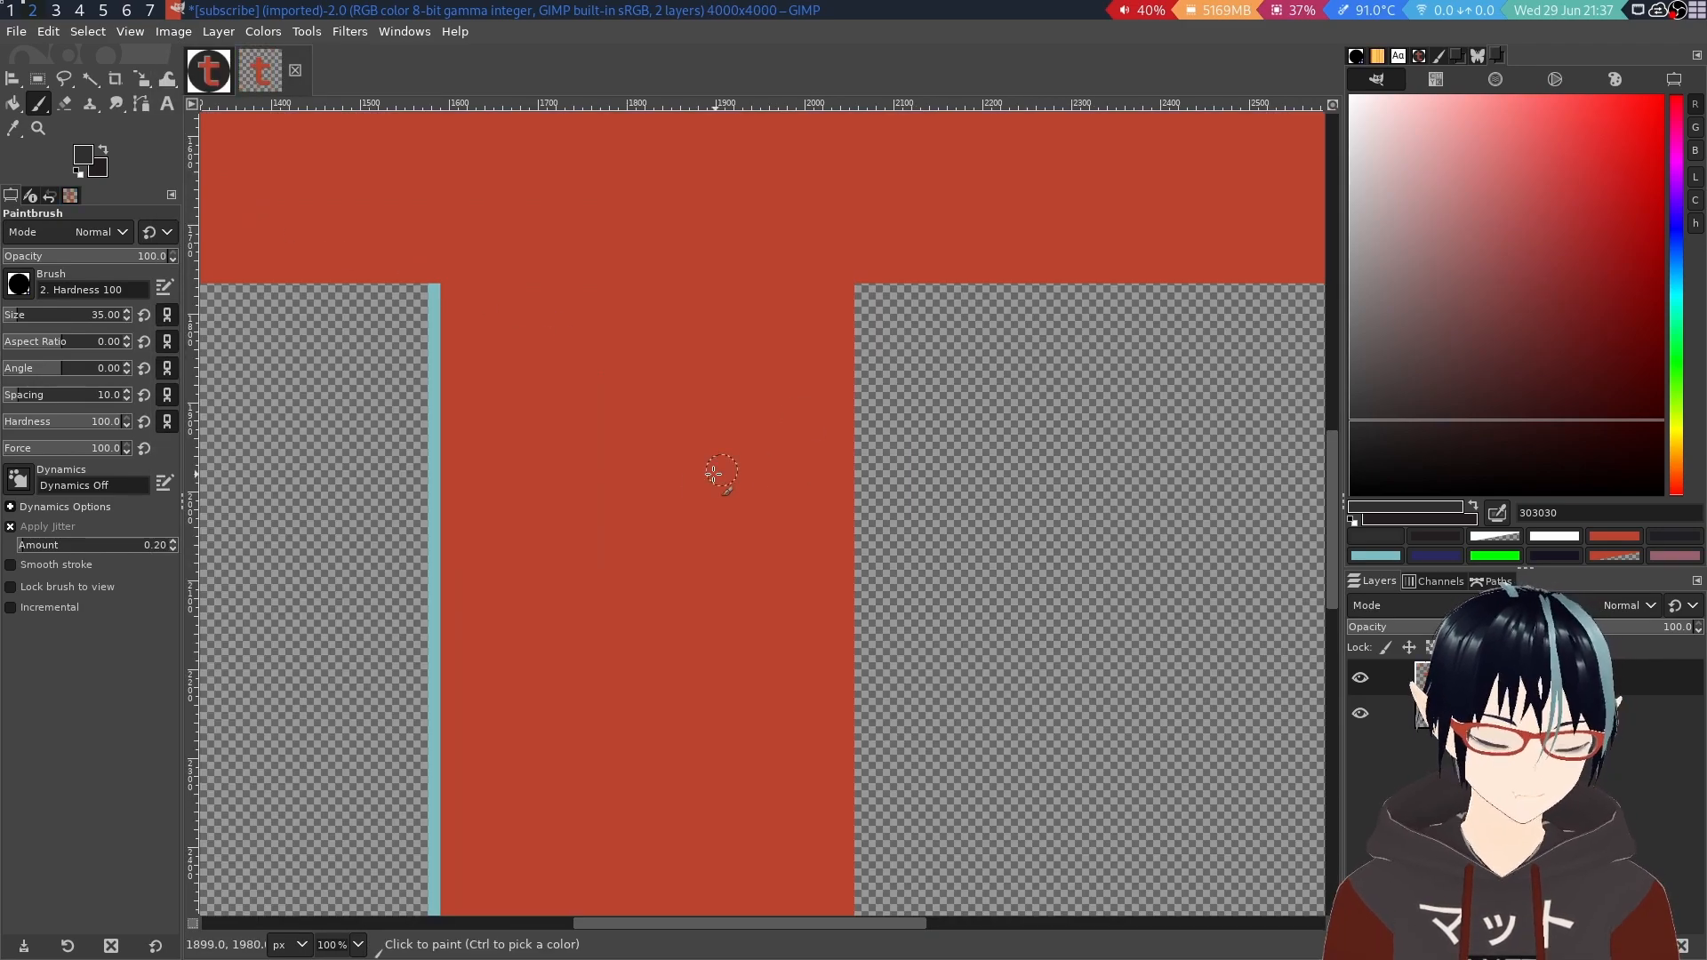
Examine the edges and corners of the large rendered t at high and low magnification.
{"action": "scroll", "coordinate": [691, 490], "scroll_direction": "down", "scroll_amount": 5}
{"action": "scroll", "coordinate": [691, 489], "scroll_direction": "up", "scroll_amount": 3}
{"action": "scroll", "coordinate": [694, 487], "scroll_direction": "down", "scroll_amount": 3}
{"action": "scroll", "coordinate": [697, 485], "scroll_direction": "up", "scroll_amount": 4}
{"action": "scroll", "coordinate": [697, 485], "scroll_direction": "down", "scroll_amount": 4}
{"action": "scroll", "coordinate": [701, 482], "scroll_direction": "up", "scroll_amount": 3}
{"action": "scroll", "coordinate": [706, 475], "scroll_direction": "down", "scroll_amount": 1}
{"action": "key", "text": "m"}
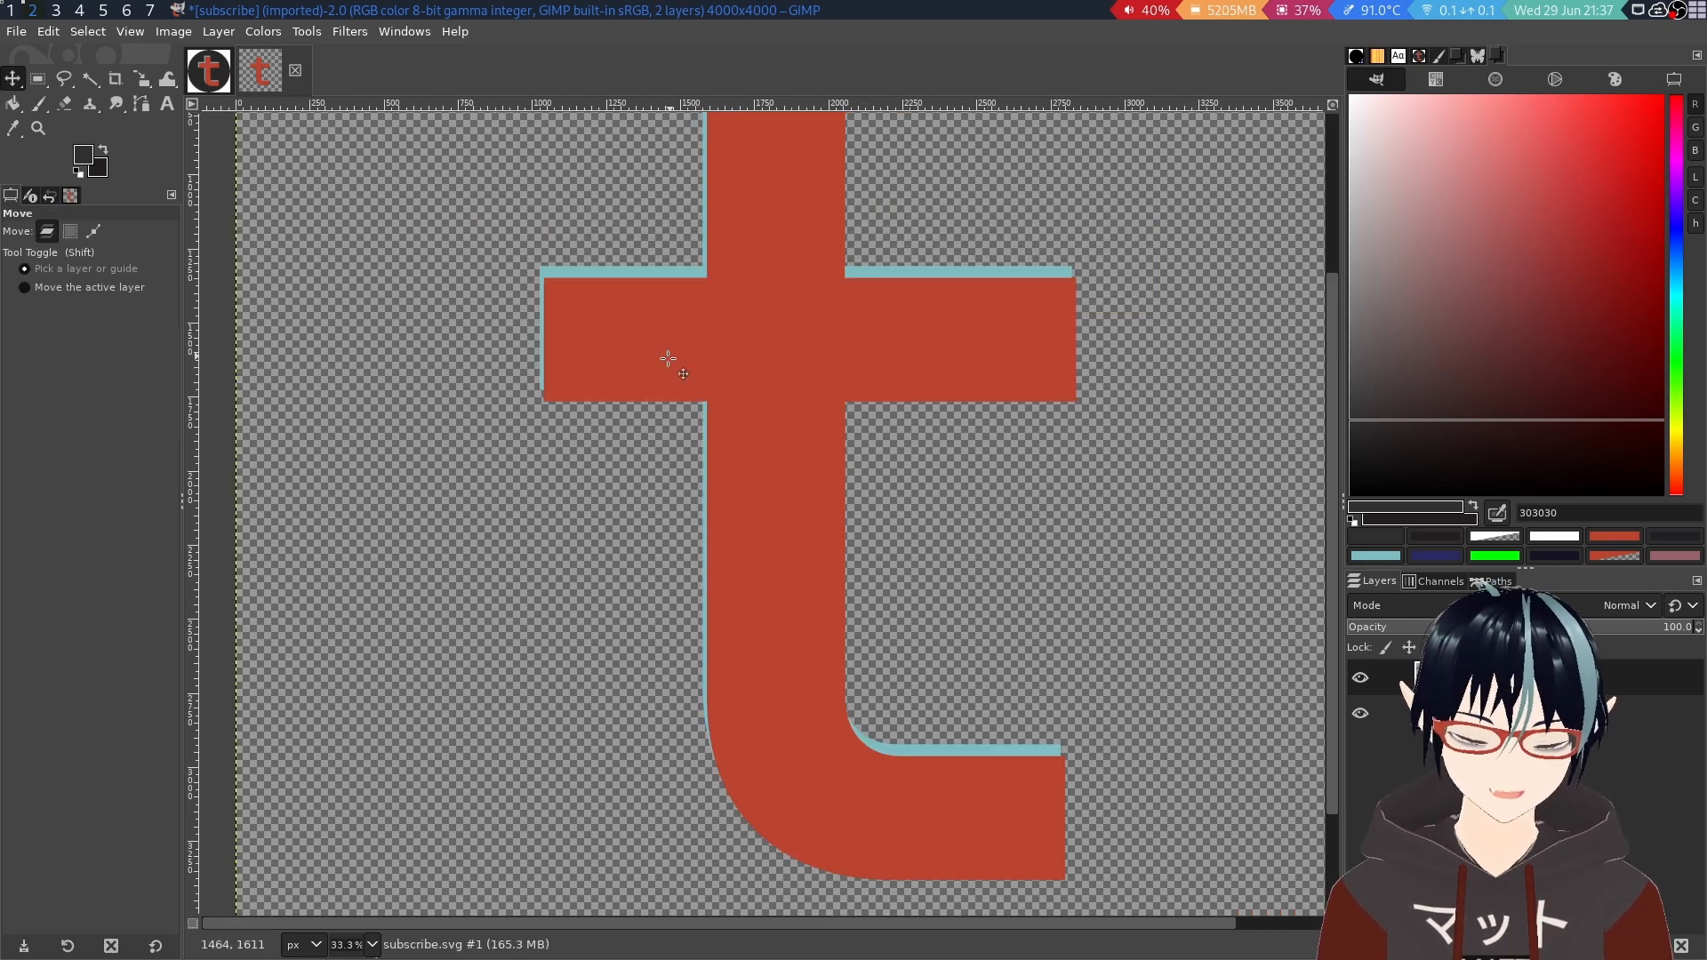
{"action": "scroll", "coordinate": [656, 394], "scroll_direction": "up", "scroll_amount": 4}
{"action": "scroll", "coordinate": [656, 394], "scroll_direction": "up", "scroll_amount": 3}
{"action": "scroll", "coordinate": [845, 450], "scroll_direction": "down", "scroll_amount": 8}
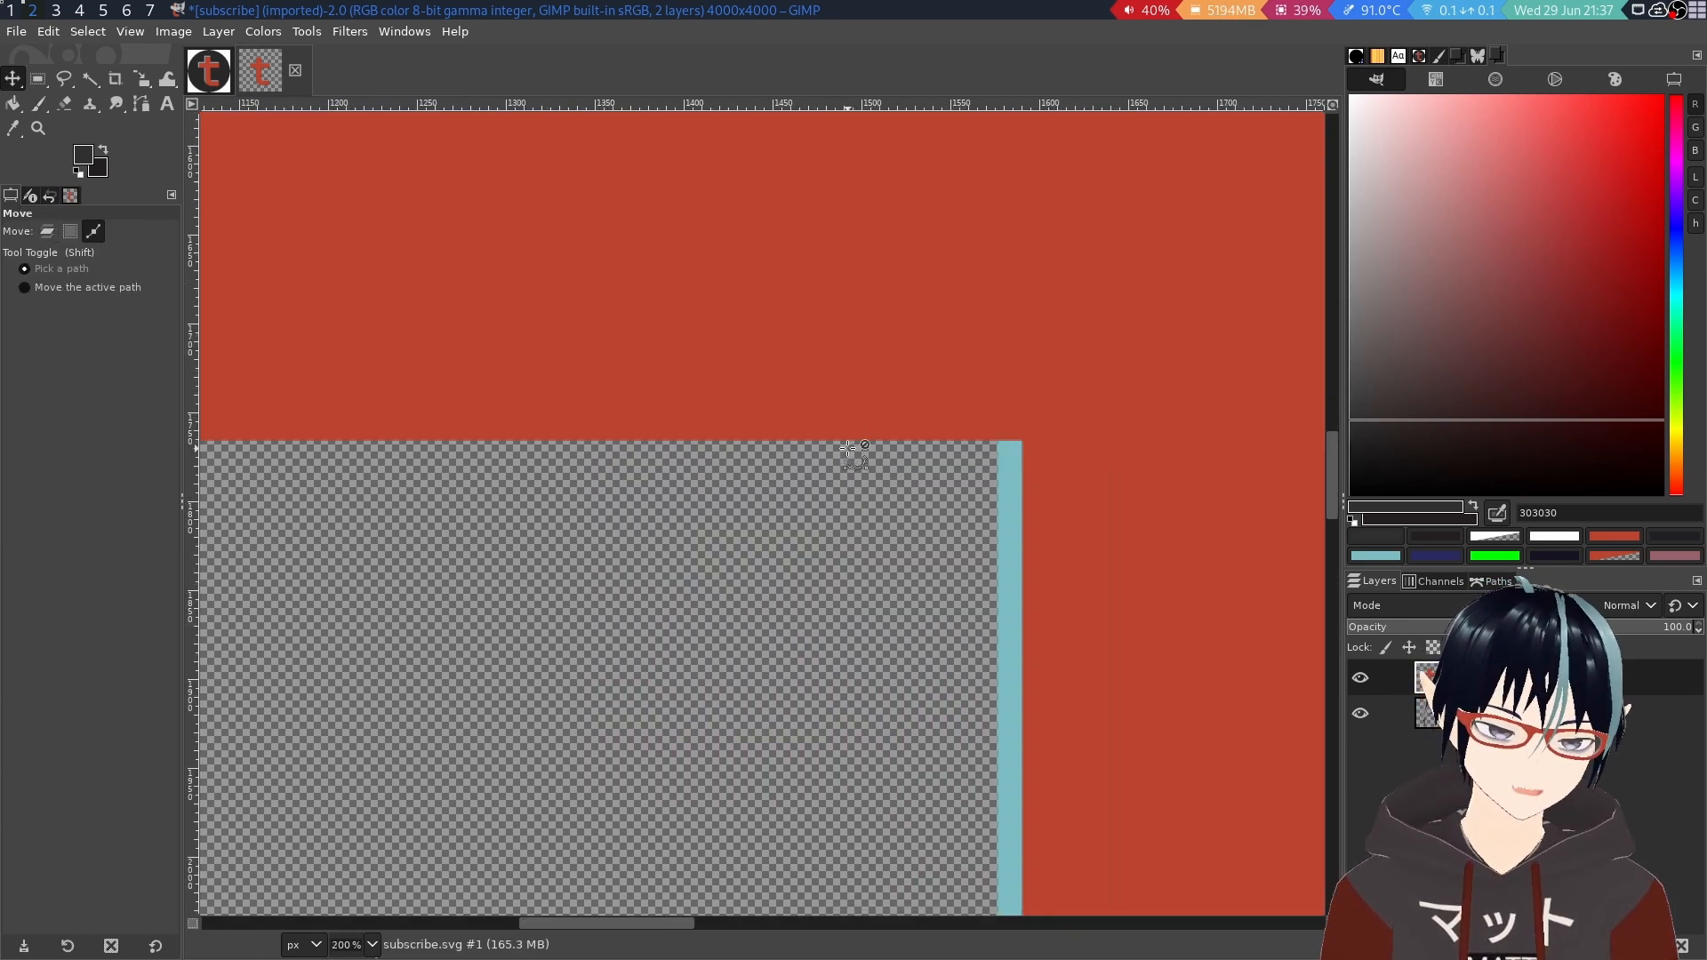
{"action": "scroll", "coordinate": [925, 430], "scroll_direction": "up", "scroll_amount": 4}
{"action": "scroll", "coordinate": [926, 435], "scroll_direction": "down", "scroll_amount": 4}
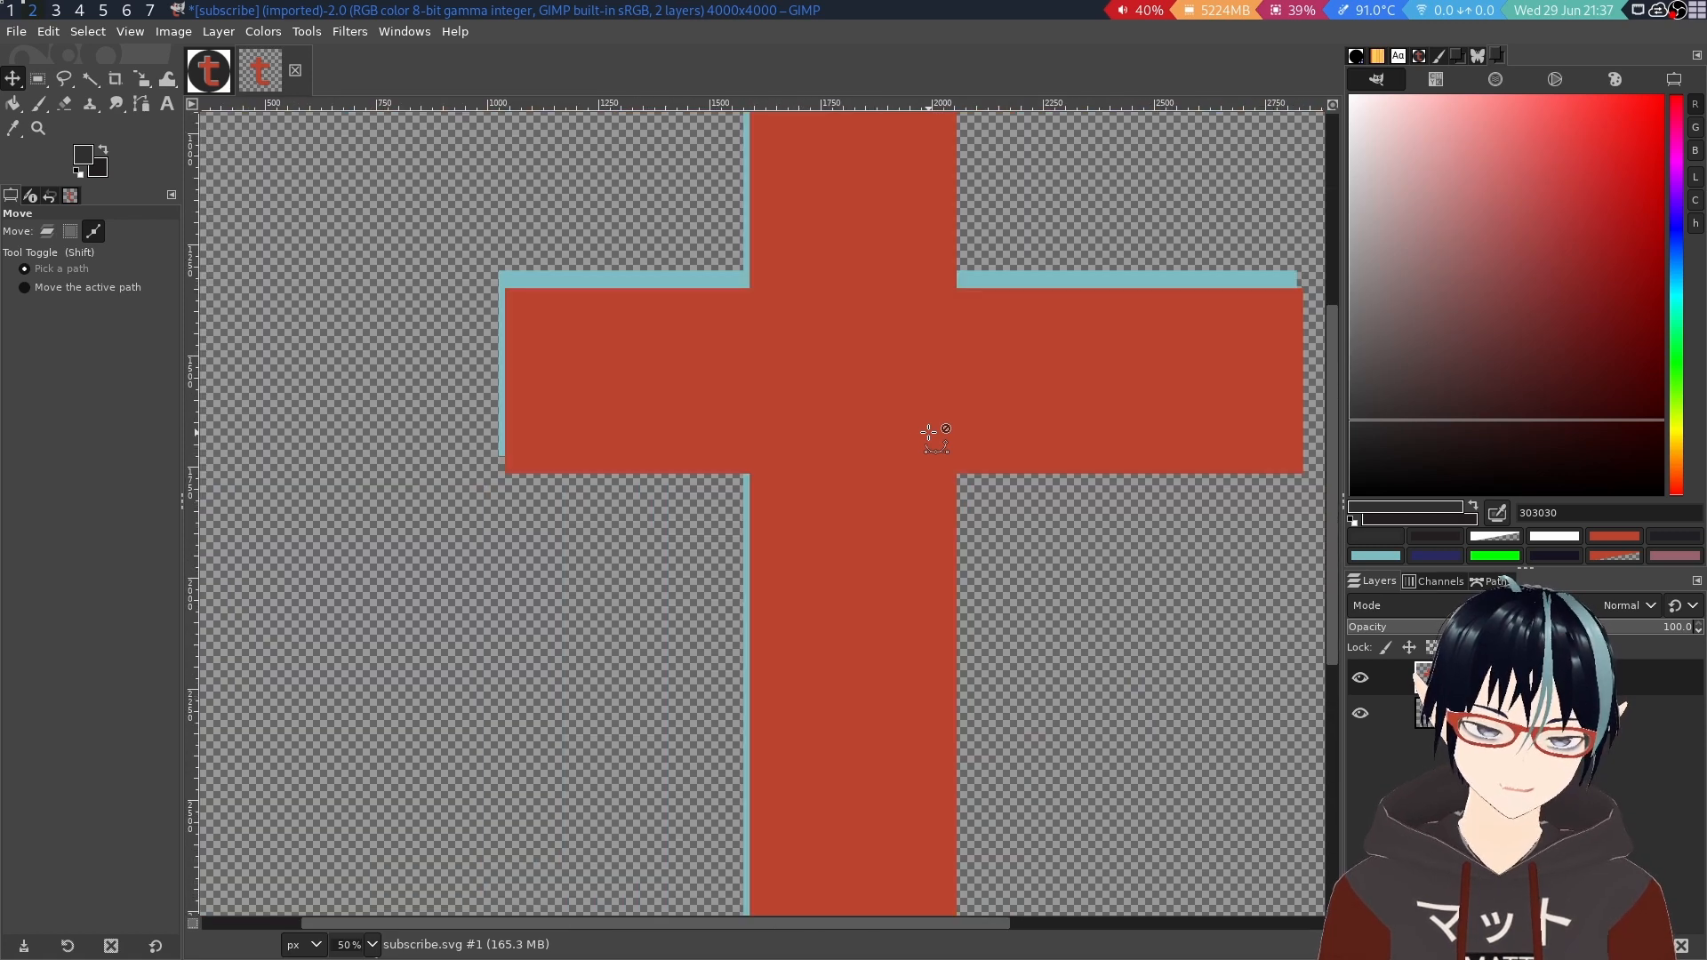
{"action": "scroll", "coordinate": [920, 443], "scroll_direction": "up", "scroll_amount": 2}
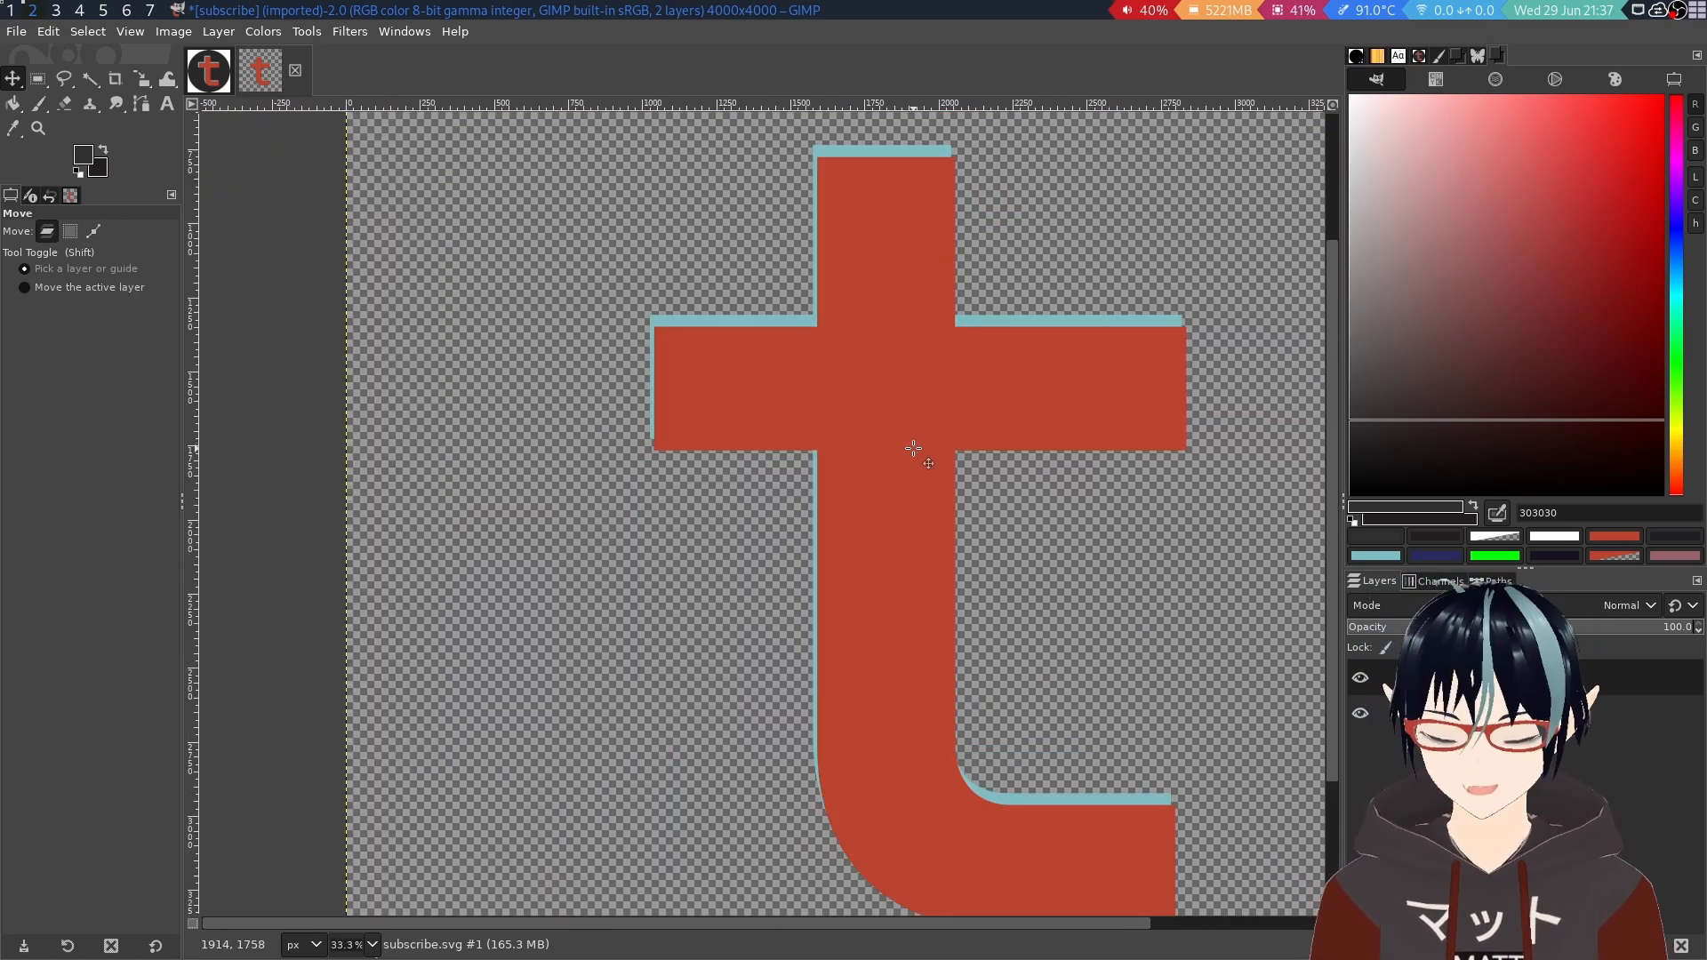
{"action": "scroll", "coordinate": [914, 450], "scroll_direction": "down", "scroll_amount": 1}
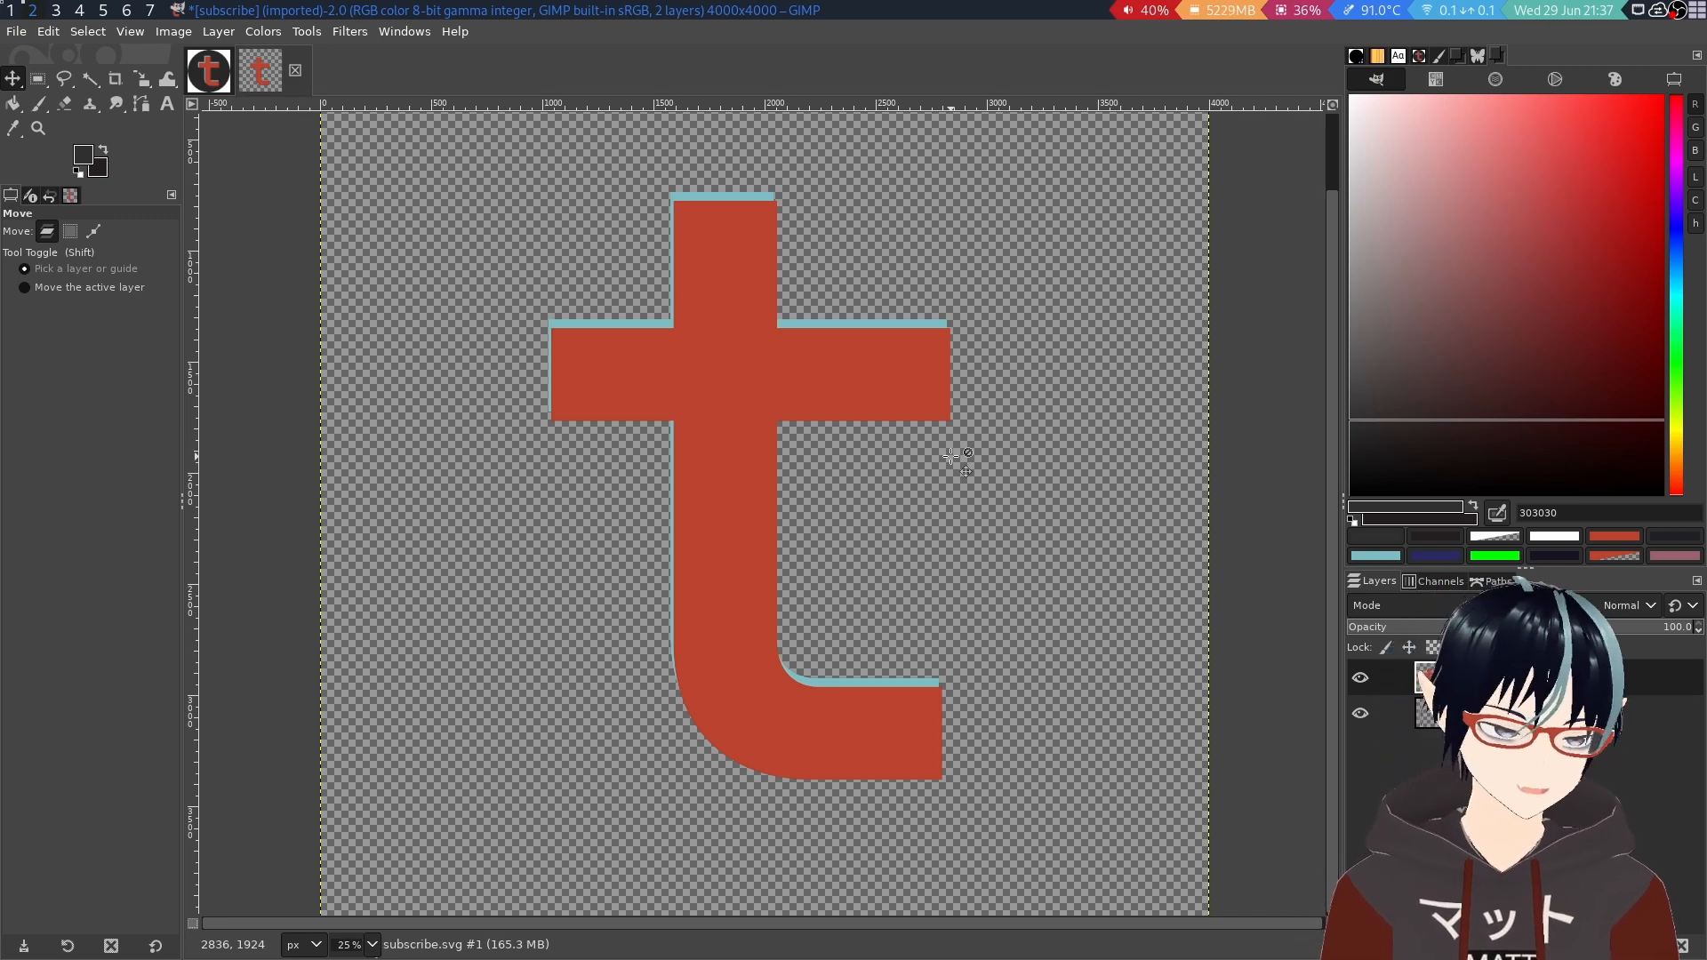
Switch to Inkscape and open mpv-shot0007.jpg as an embedded image with DPI from file and automatic rendering mode.
{"action": "key", "text": "super+1"}
{"action": "left_click", "coordinate": [1162, 713]}
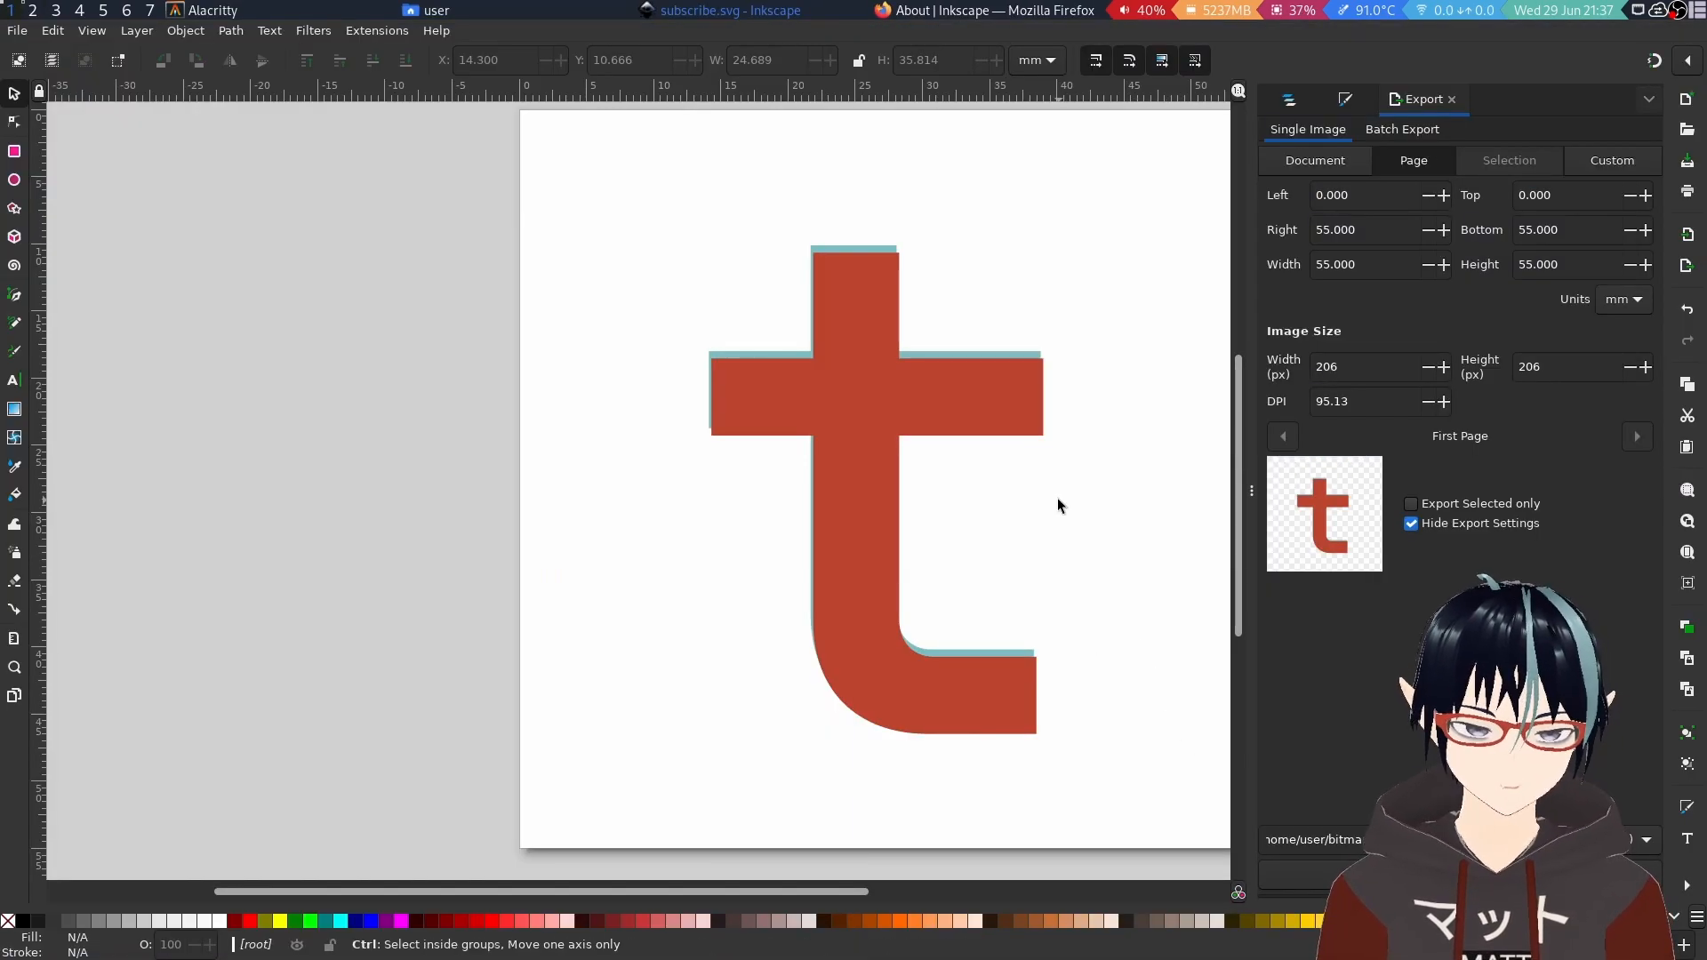
{"action": "scroll", "coordinate": [1040, 493], "scroll_direction": "down", "scroll_amount": 3, "text": "ctrl"}
{"action": "scroll", "coordinate": [1090, 472], "scroll_direction": "up", "scroll_amount": 3, "text": "ctrl"}
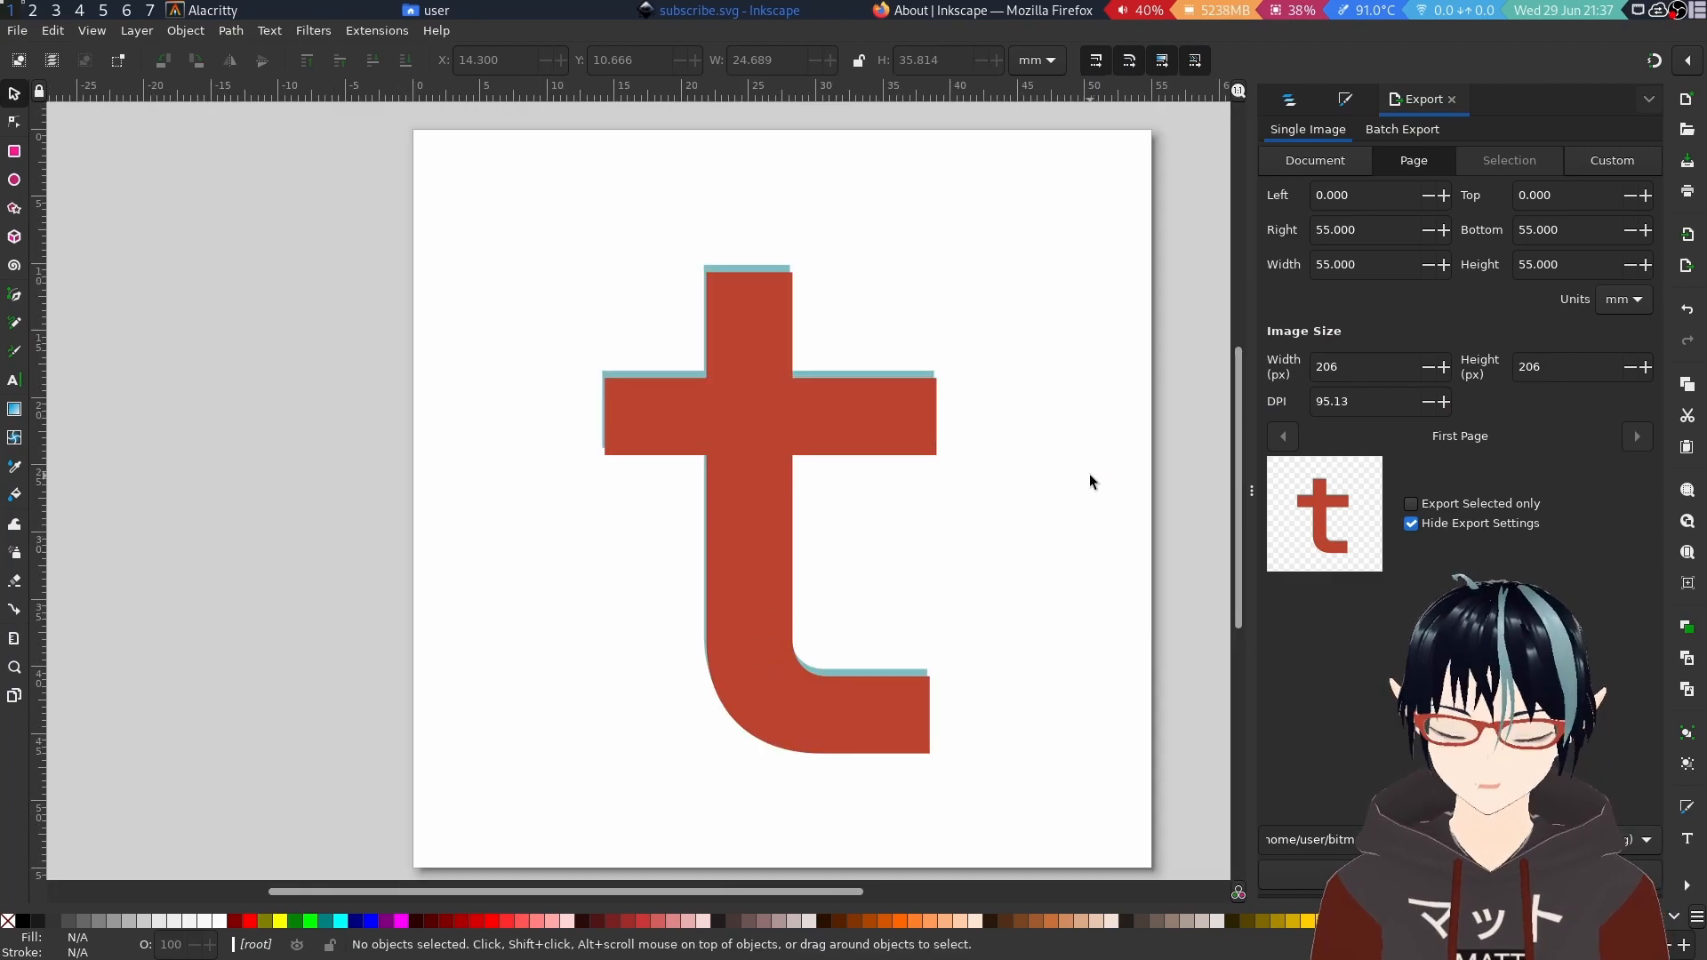
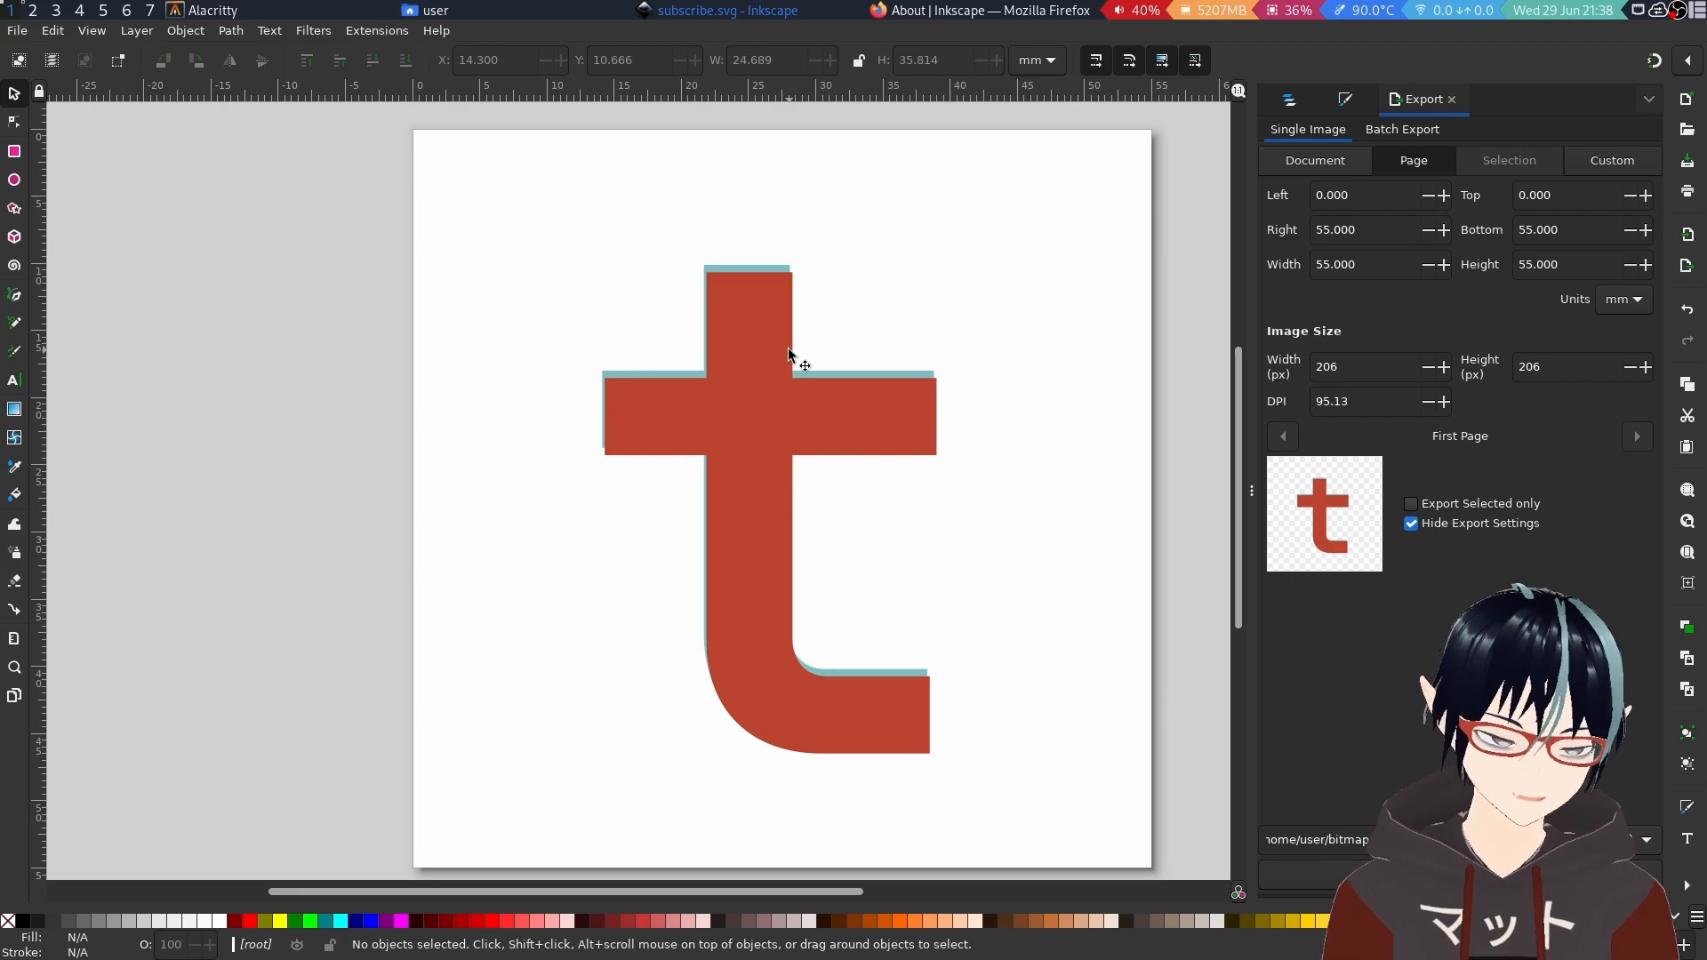
{"action": "key", "text": "ctrl+o"}
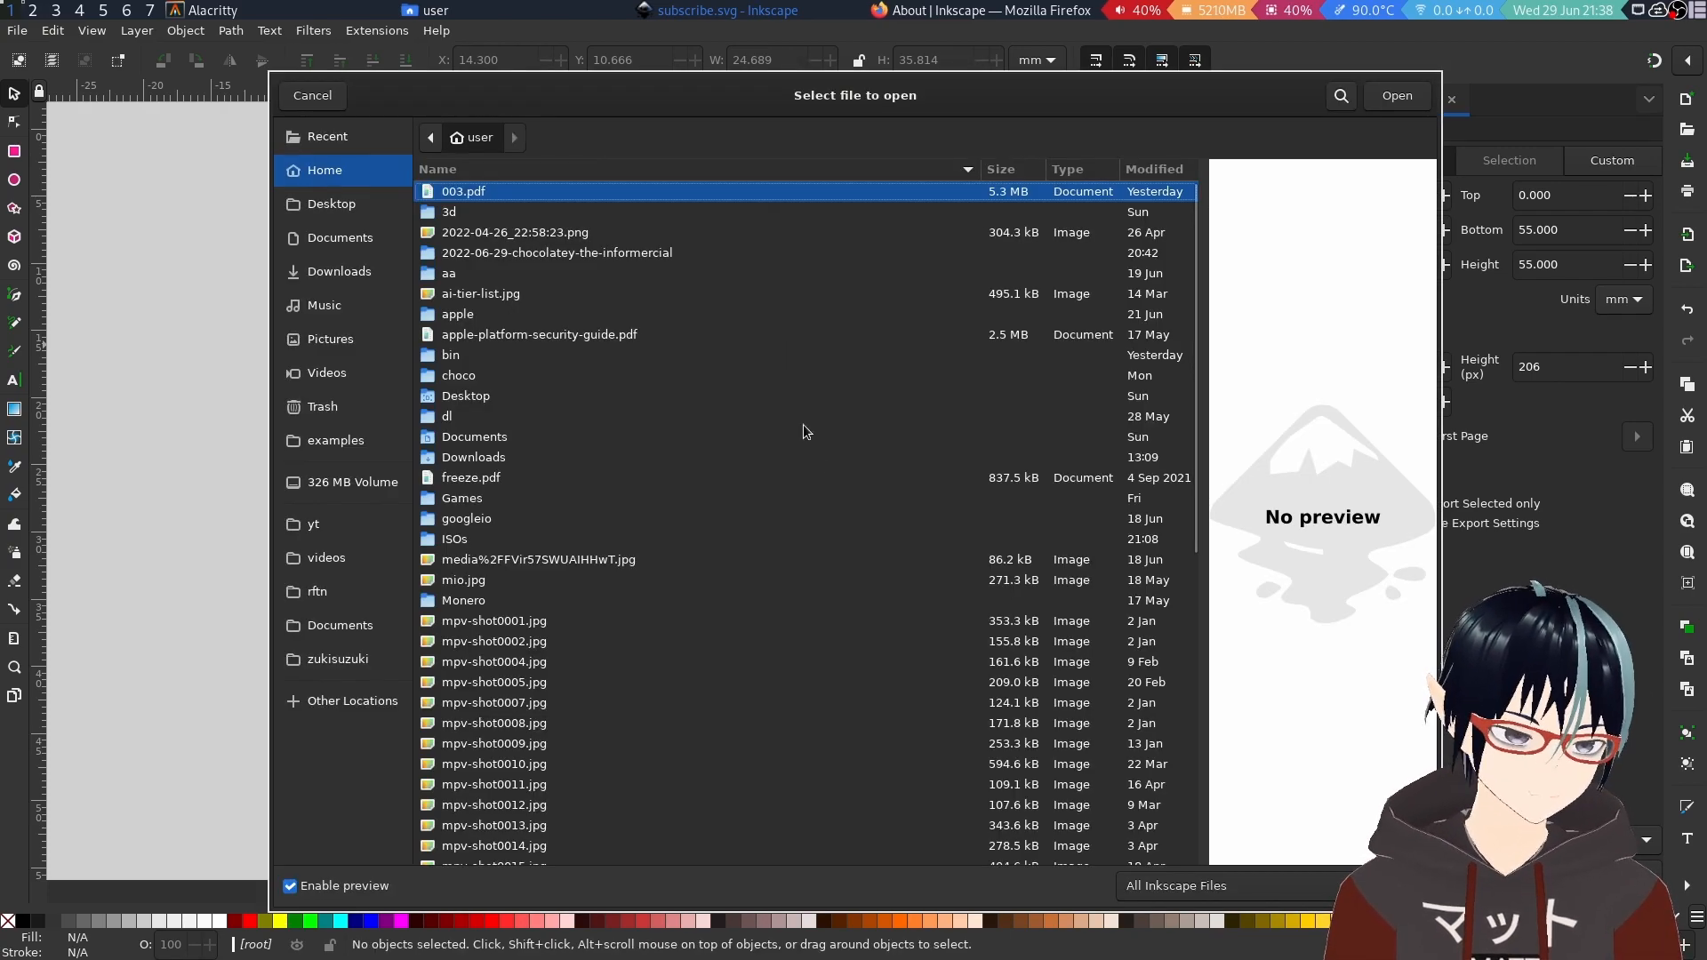
{"action": "scroll", "coordinate": [802, 424], "scroll_direction": "down", "scroll_amount": 3}
{"action": "left_click", "coordinate": [544, 553]}
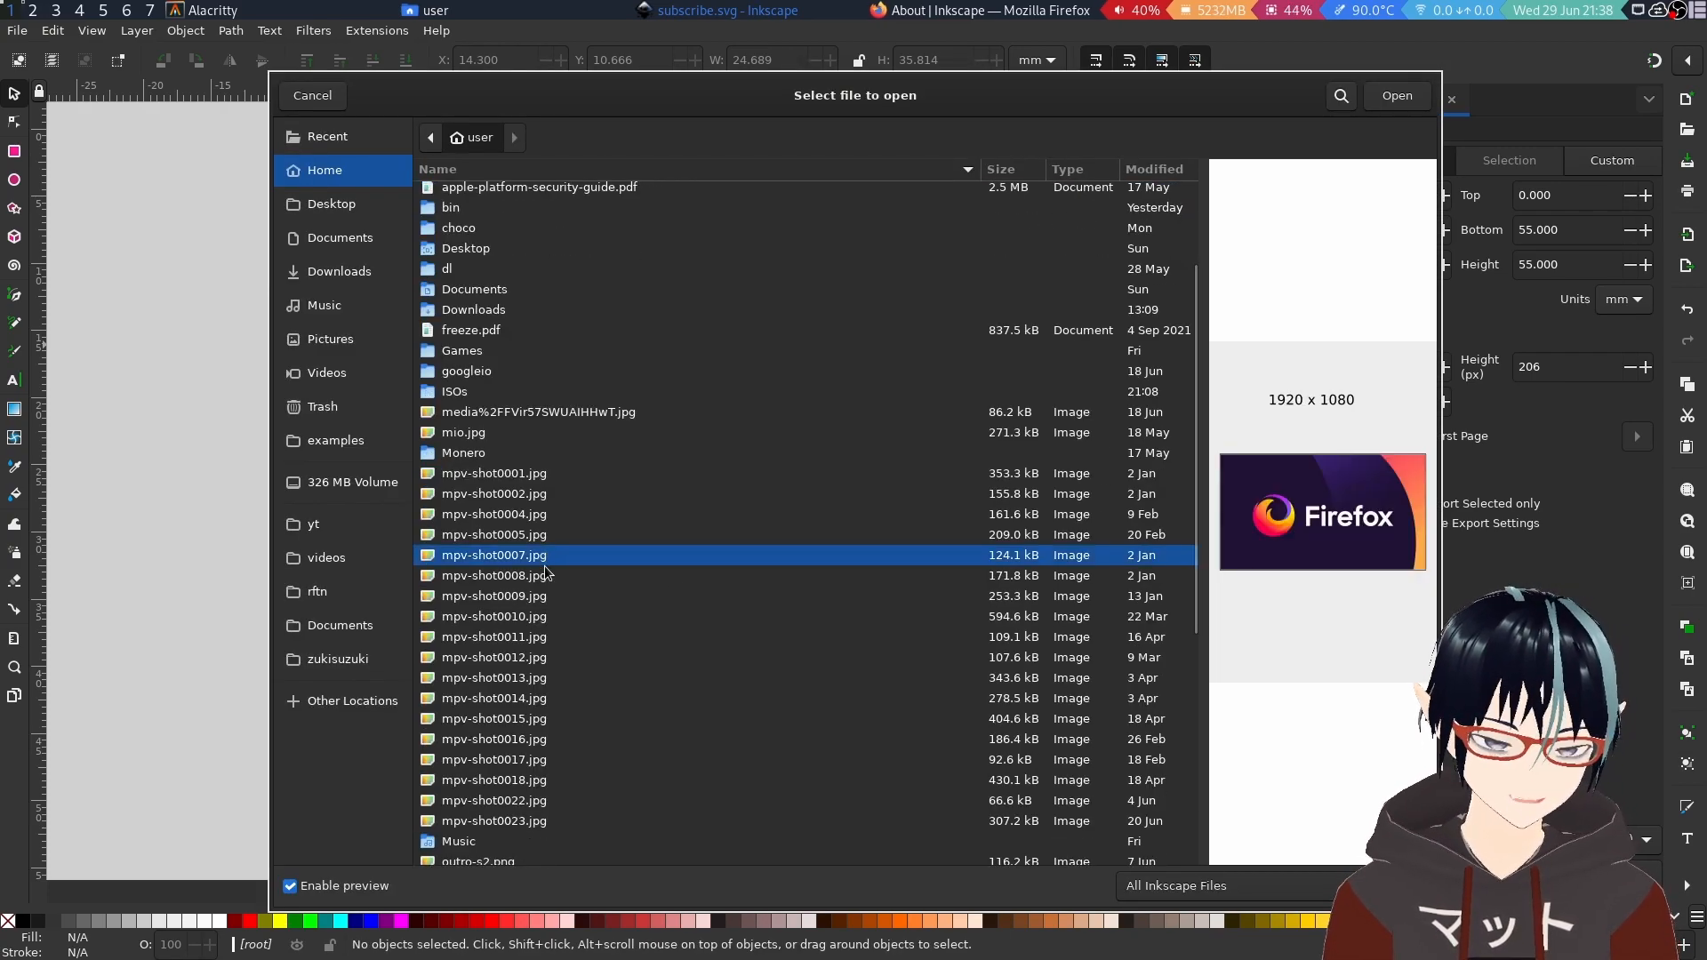
{"action": "double_click", "coordinate": [539, 554]}
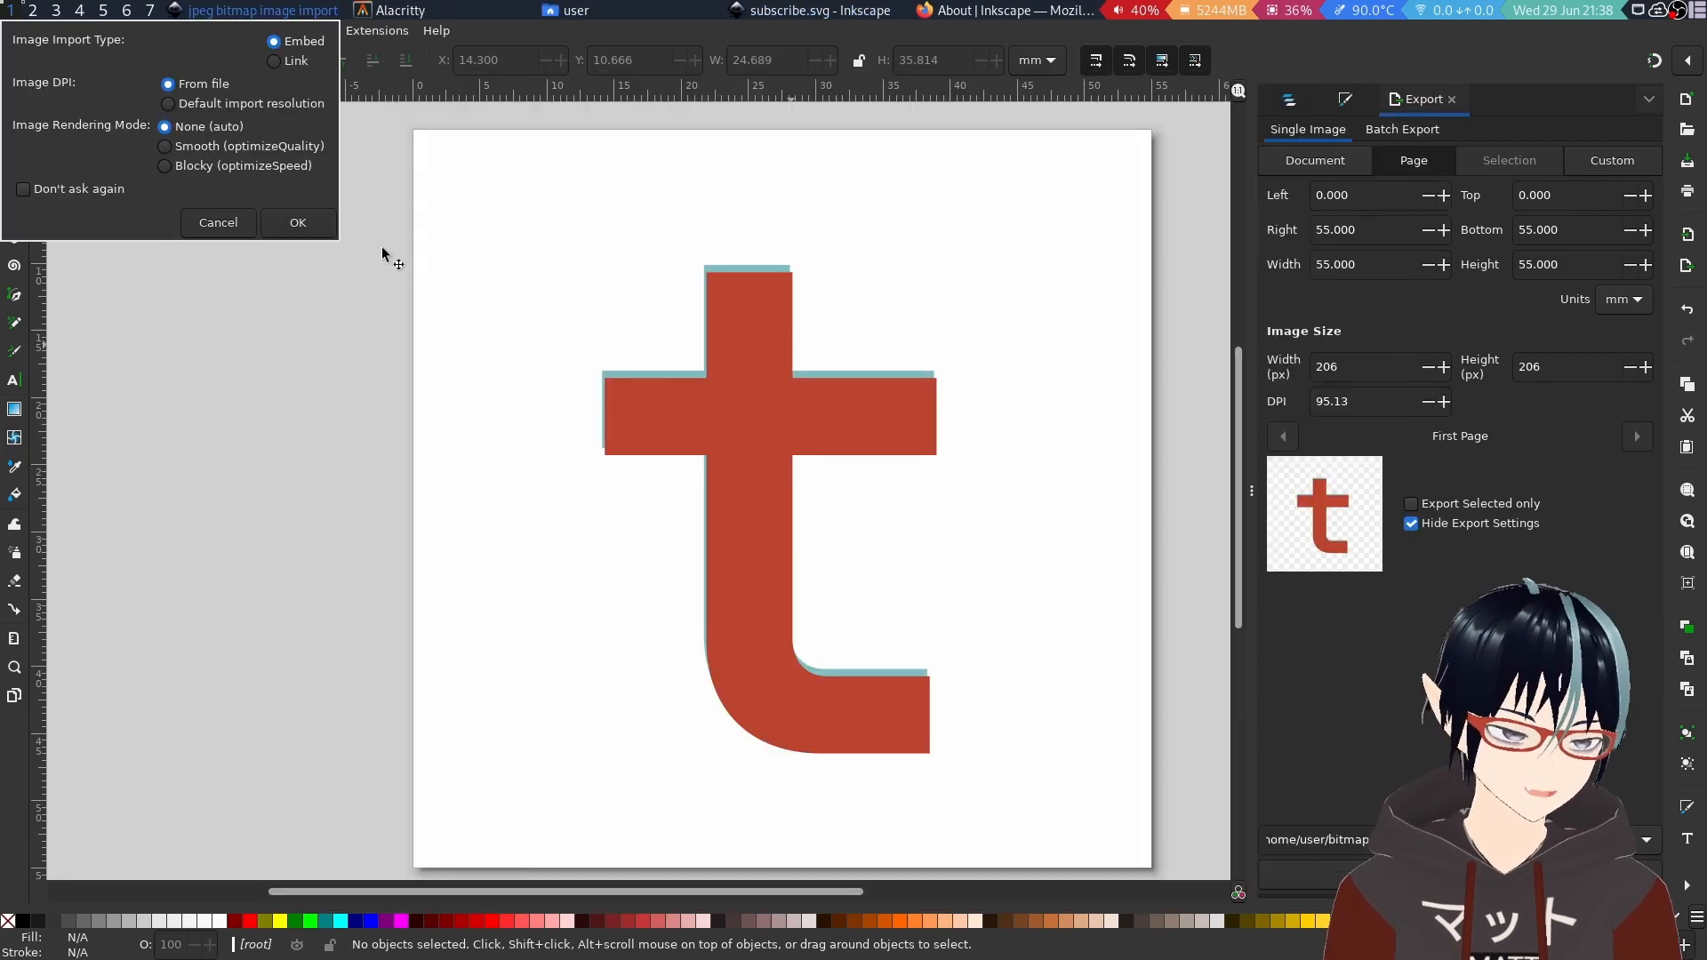
{"action": "left_click", "coordinate": [315, 223]}
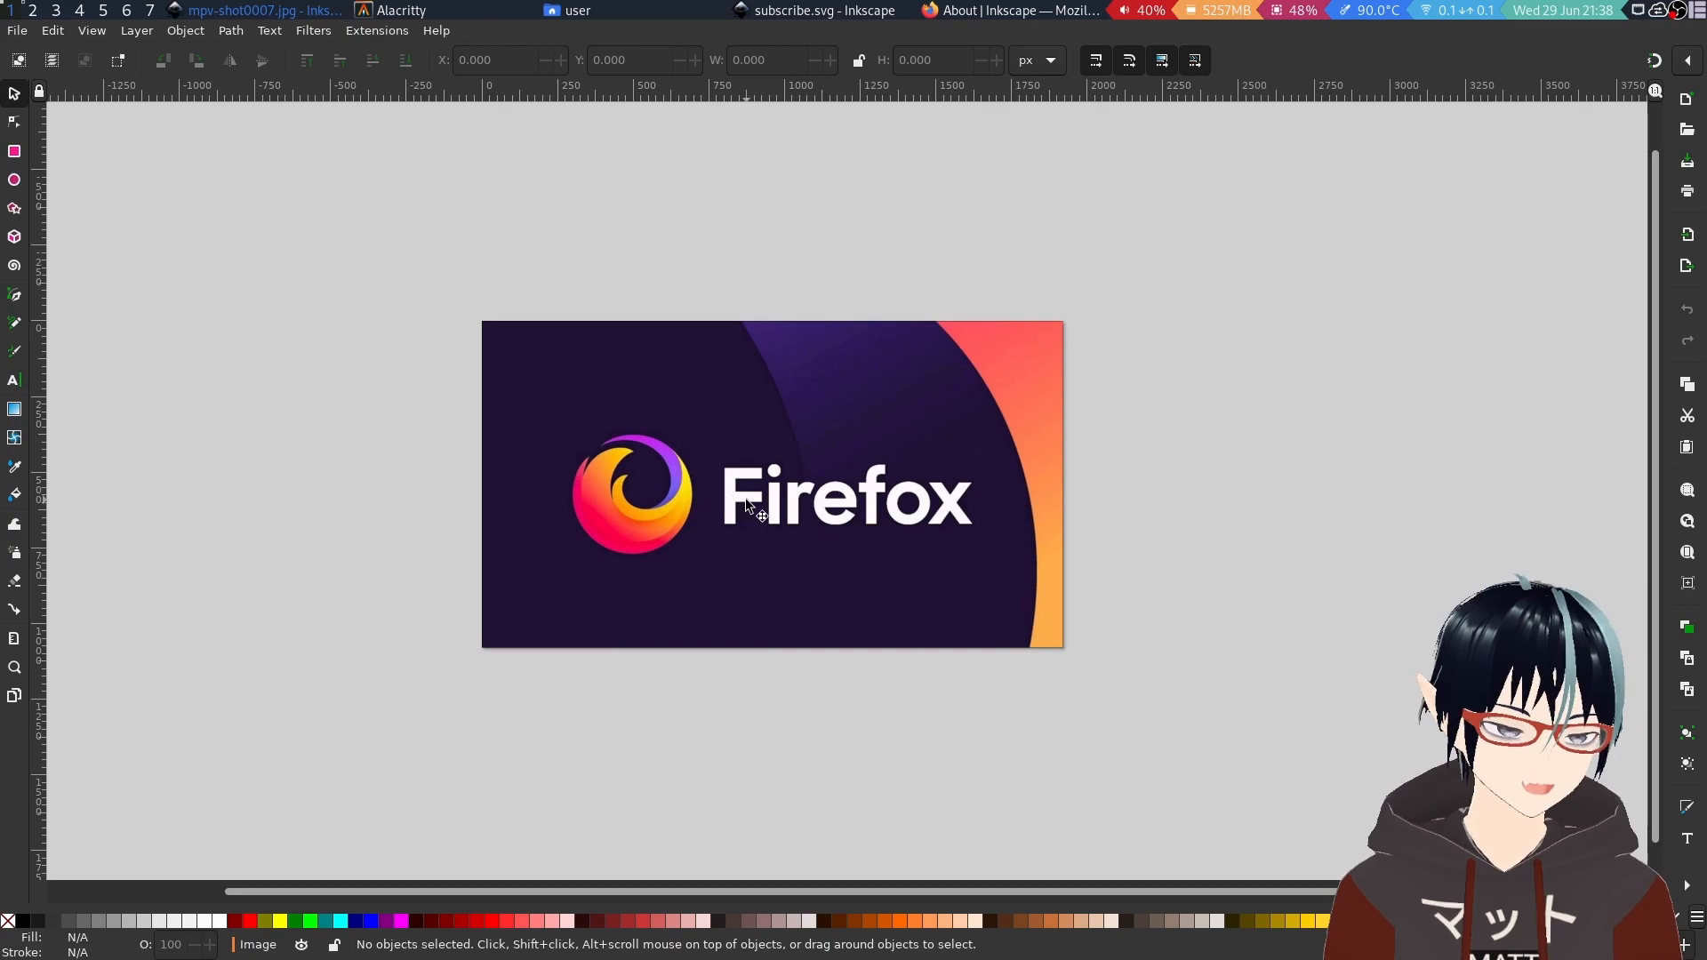
Examine the Firefox emblem and lettering in the opened image at closer magnification.
{"action": "scroll", "coordinate": [747, 485], "scroll_direction": "up", "scroll_amount": 2}
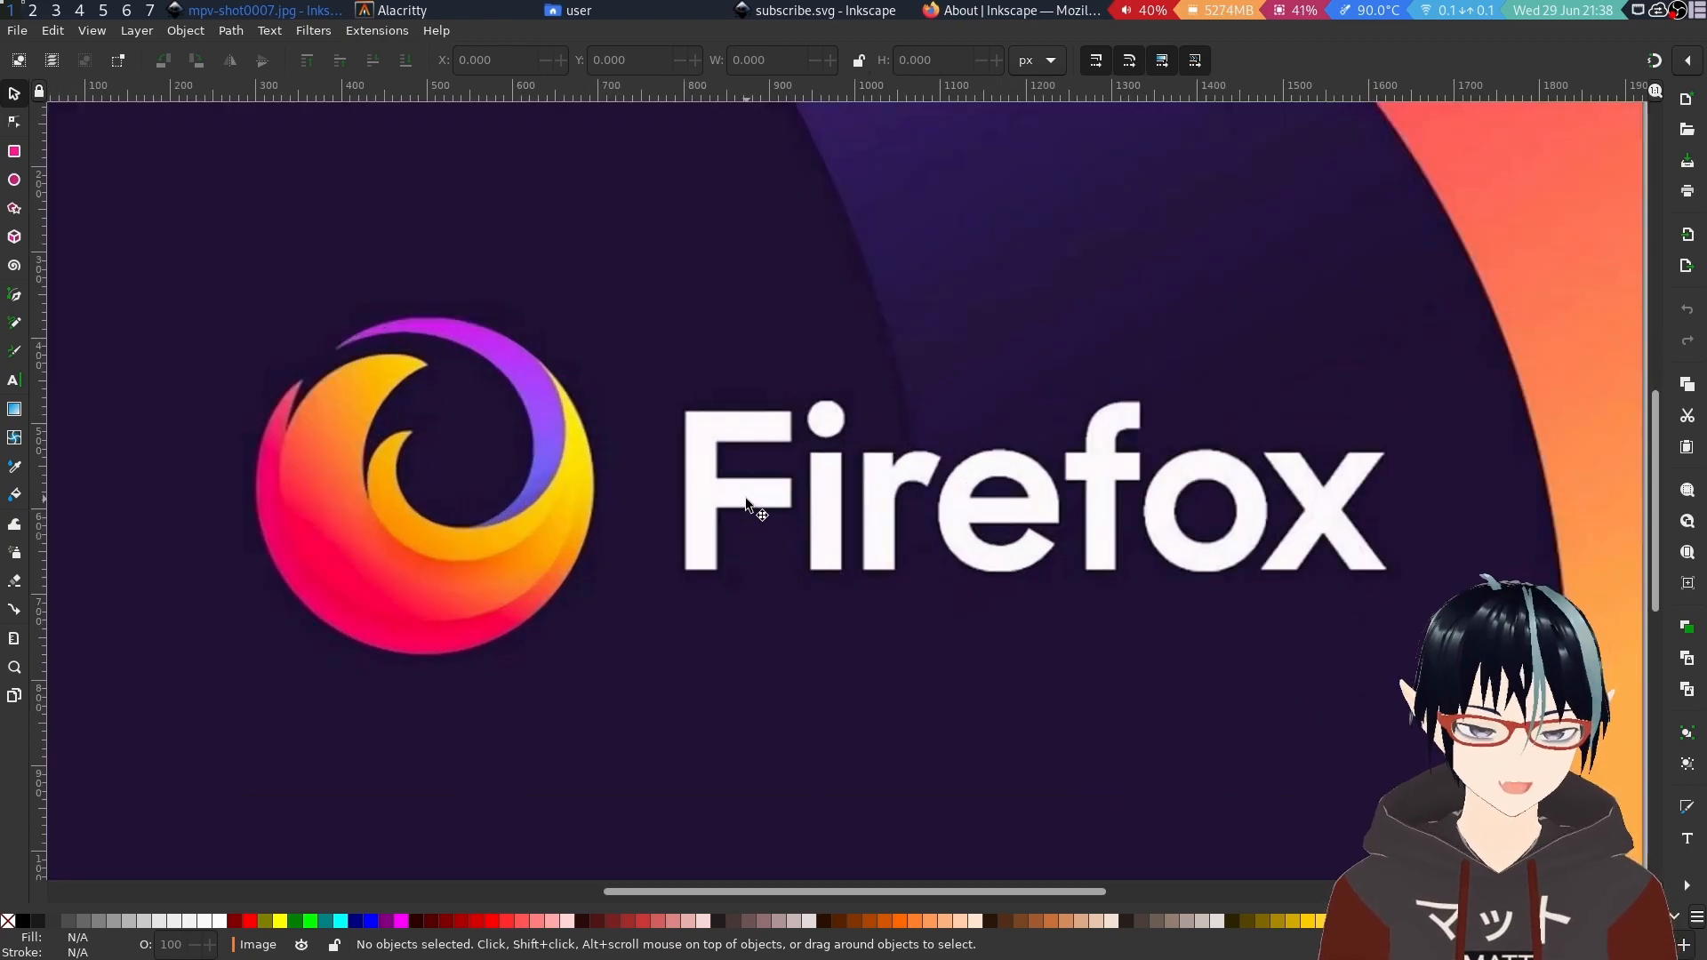
{"action": "scroll", "coordinate": [486, 408], "scroll_direction": "up", "scroll_amount": 1}
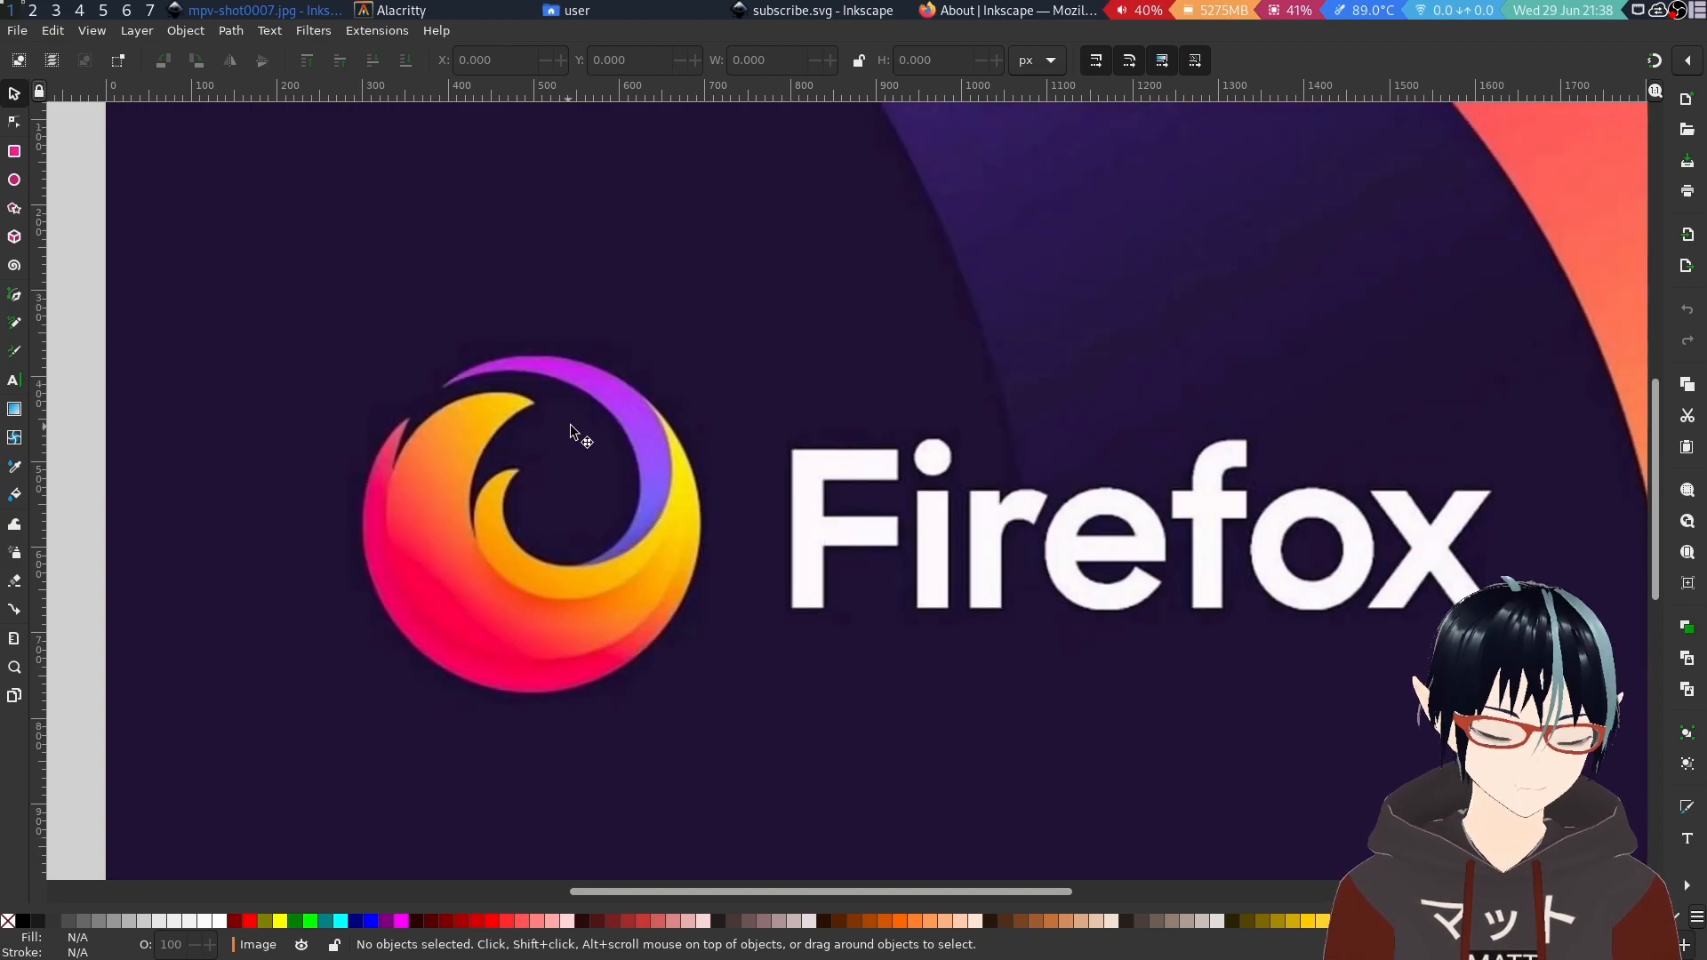
{"action": "scroll", "coordinate": [595, 432], "scroll_direction": "down", "scroll_amount": 3}
{"action": "scroll", "coordinate": [792, 488], "scroll_direction": "up", "scroll_amount": 4}
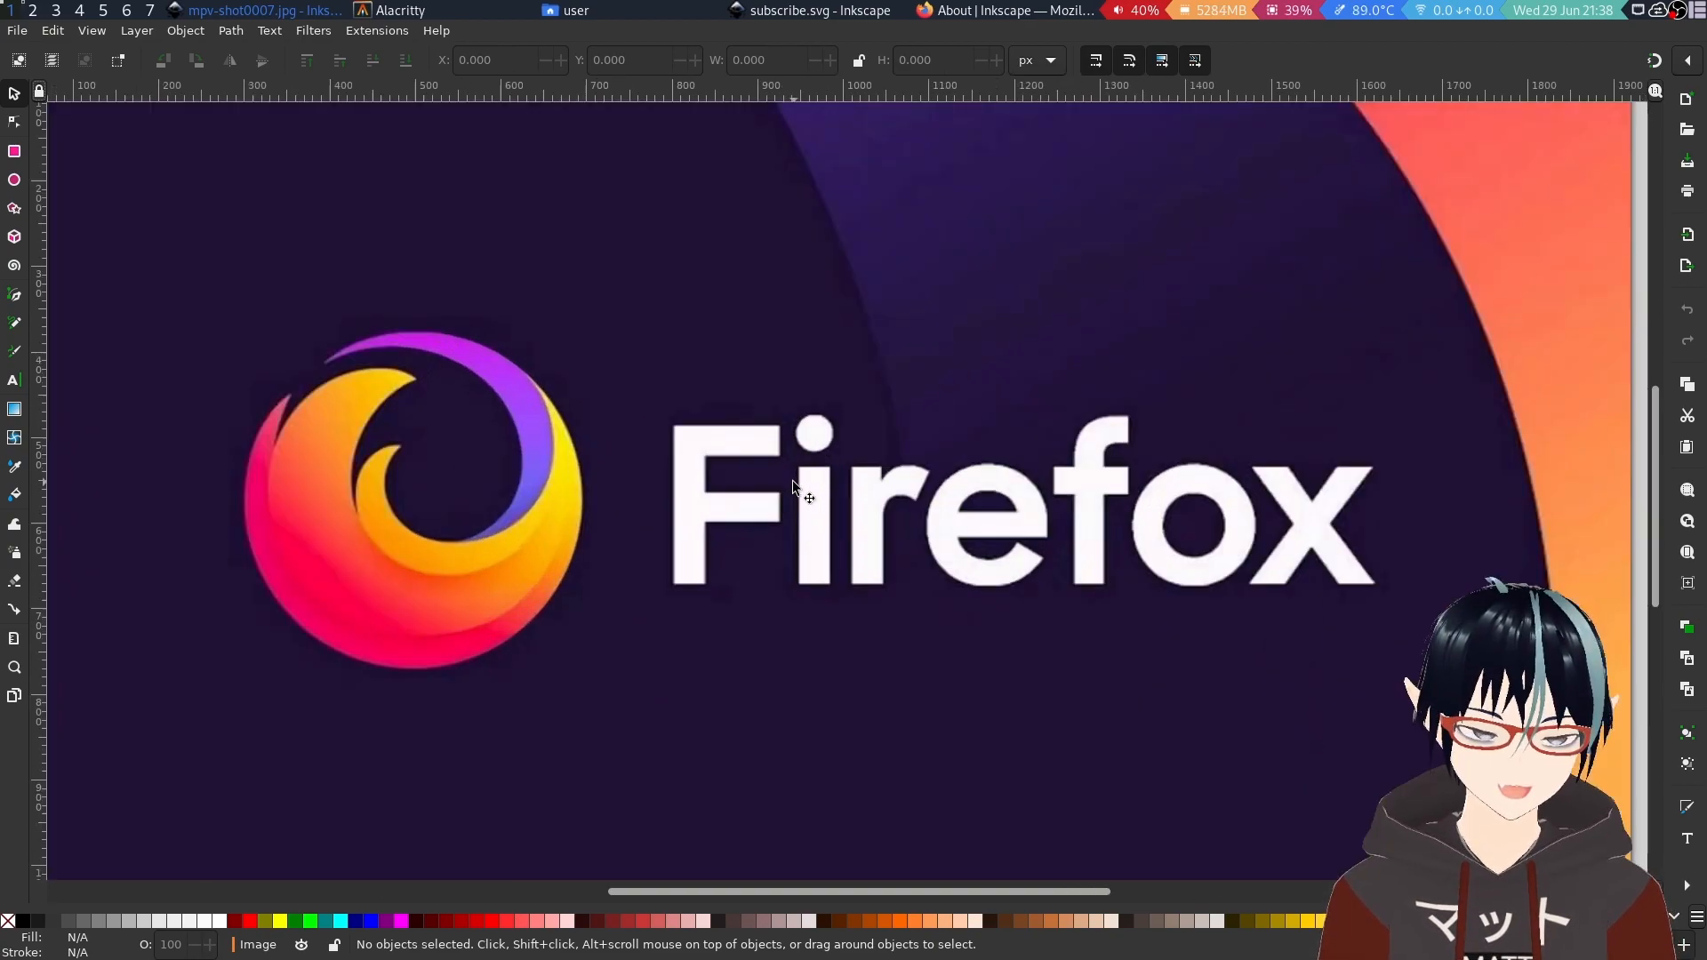
{"action": "scroll", "coordinate": [792, 487], "scroll_direction": "up", "scroll_amount": 1}
{"action": "scroll", "coordinate": [792, 487], "scroll_direction": "down", "scroll_amount": 3}
{"action": "scroll", "coordinate": [789, 488], "scroll_direction": "up", "scroll_amount": 2}
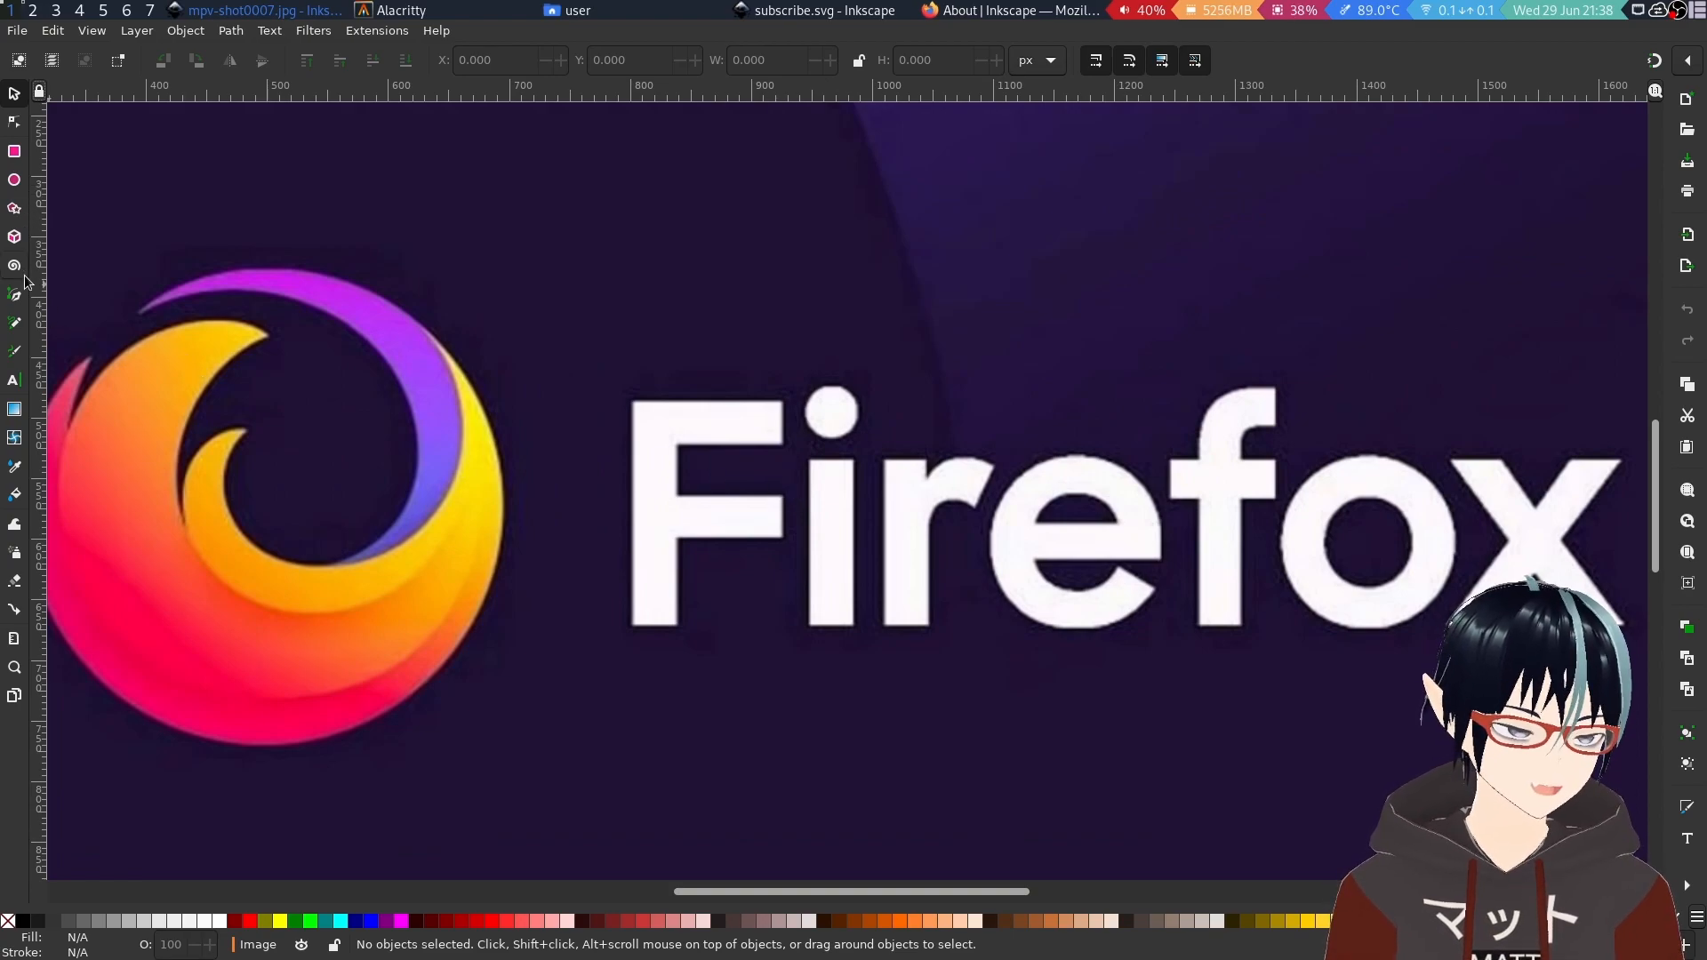
Trace the letter F of the Firefox lettering with the Pen tool as a closed straight-segment path with teal fill.
{"action": "left_click", "coordinate": [15, 321]}
{"action": "left_click", "coordinate": [14, 294]}
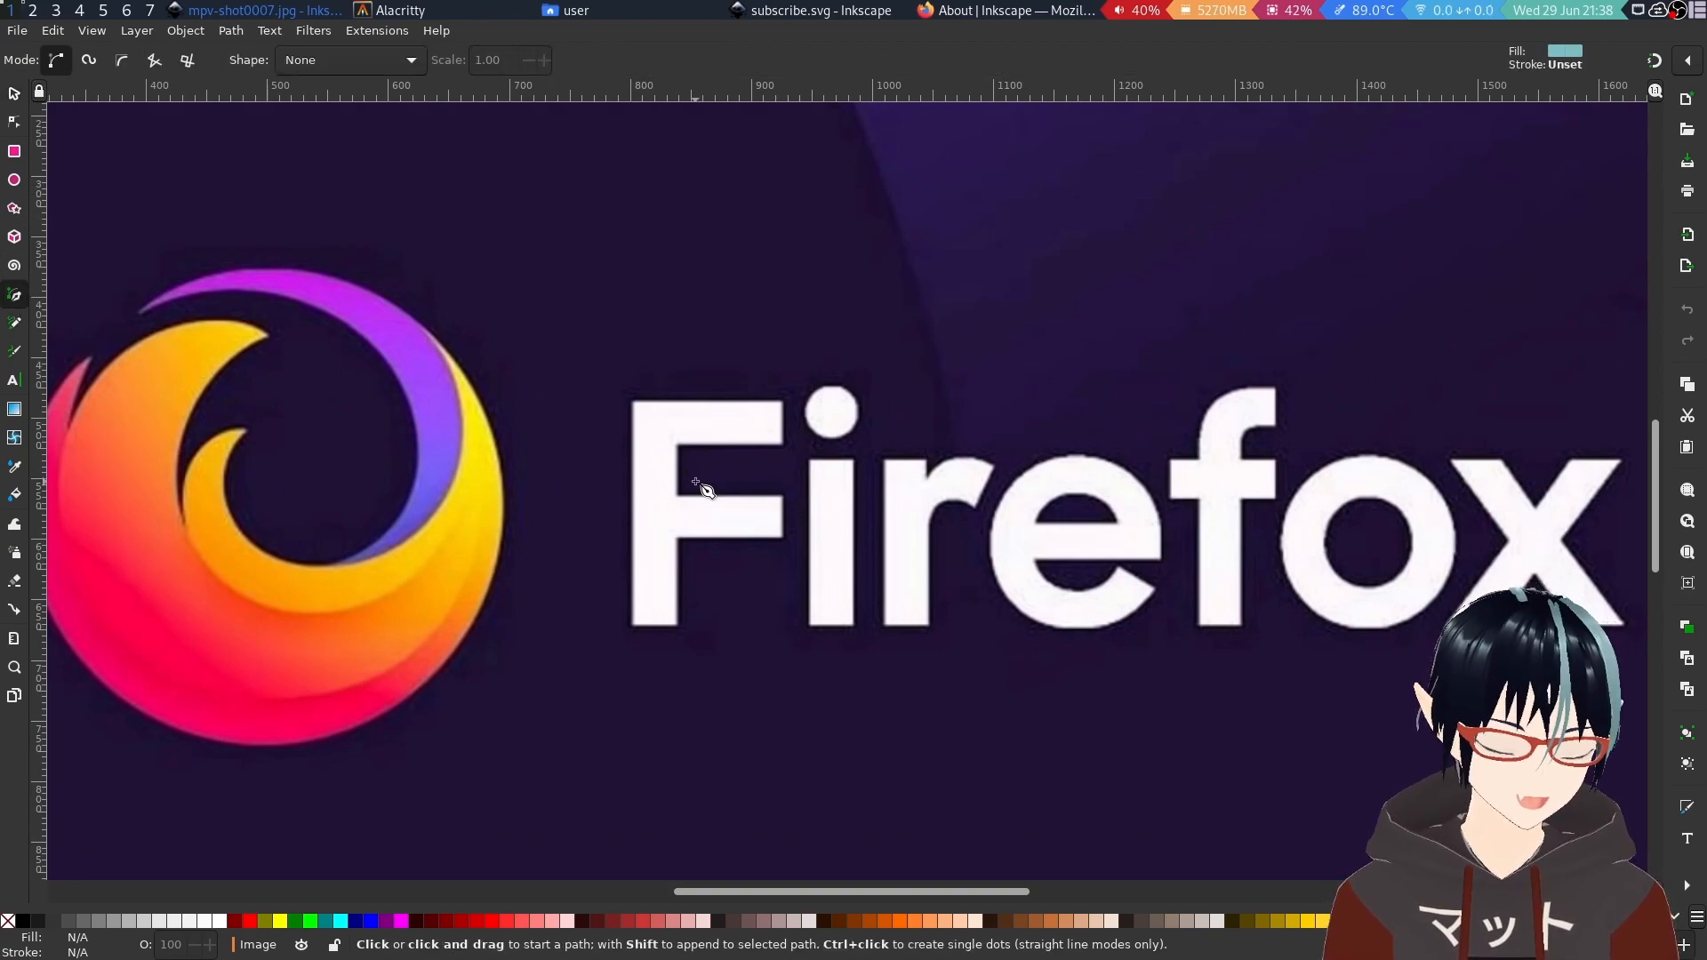
{"action": "left_click", "coordinate": [631, 406]}
{"action": "left_click", "coordinate": [632, 624]}
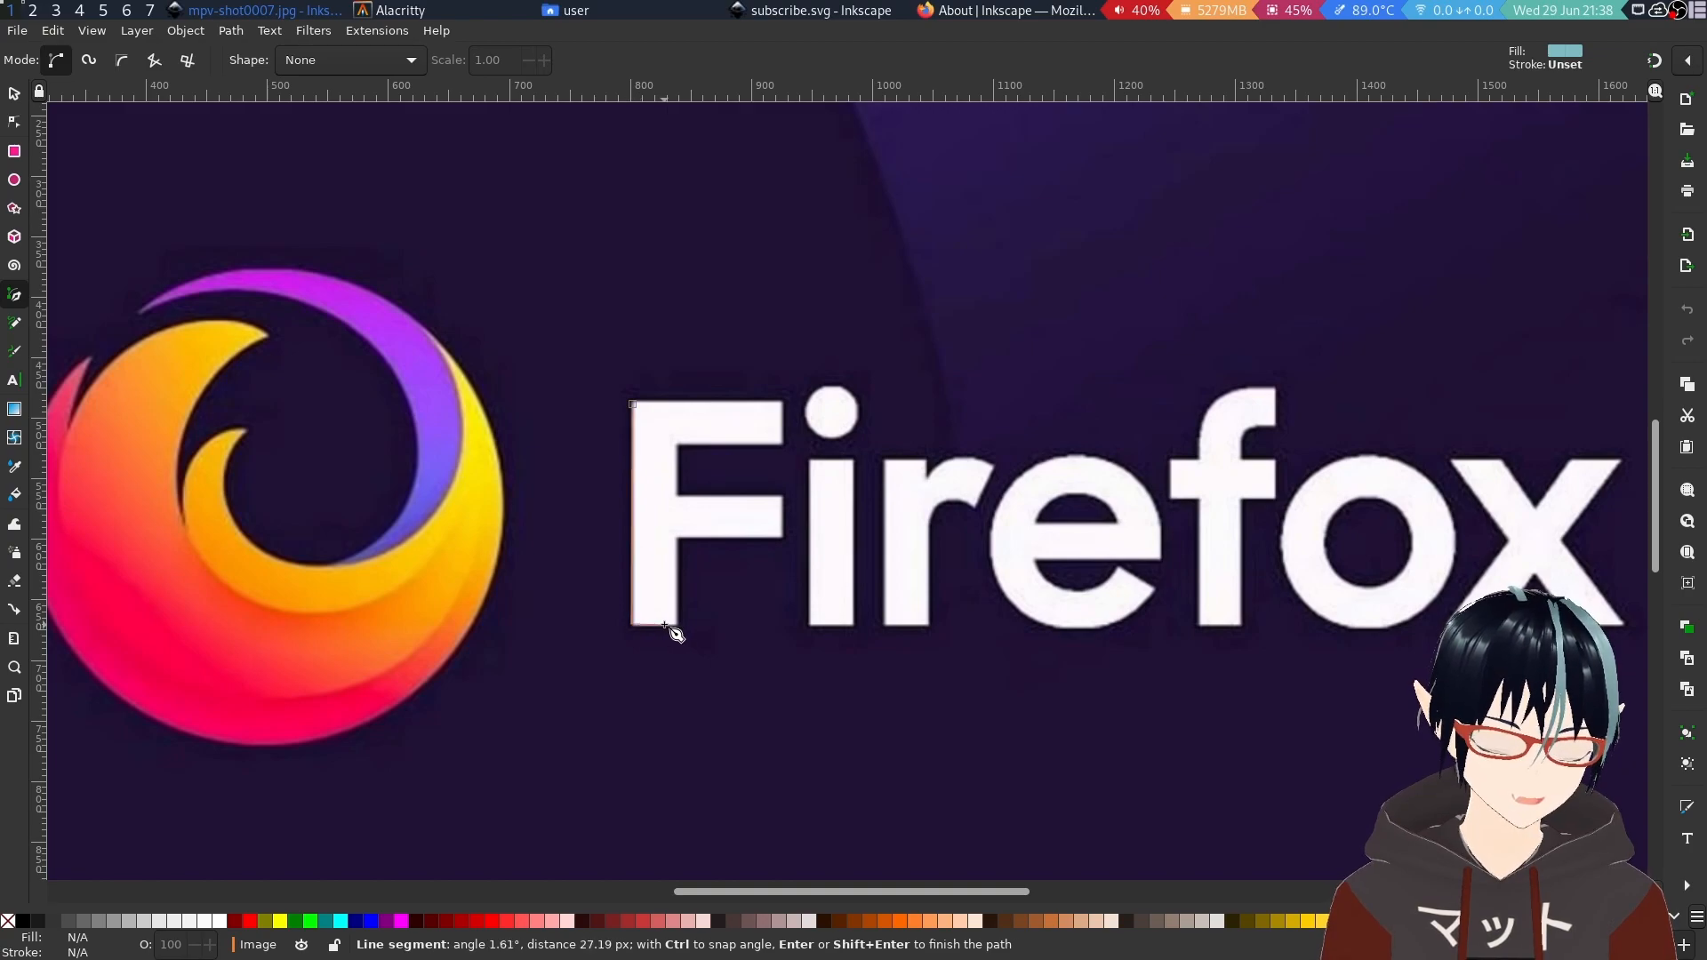
{"action": "left_click", "coordinate": [680, 624]}
{"action": "left_click", "coordinate": [677, 540]}
{"action": "left_click", "coordinate": [781, 537]}
{"action": "left_click", "coordinate": [780, 494]}
{"action": "left_click", "coordinate": [673, 492]}
{"action": "left_click", "coordinate": [676, 448]}
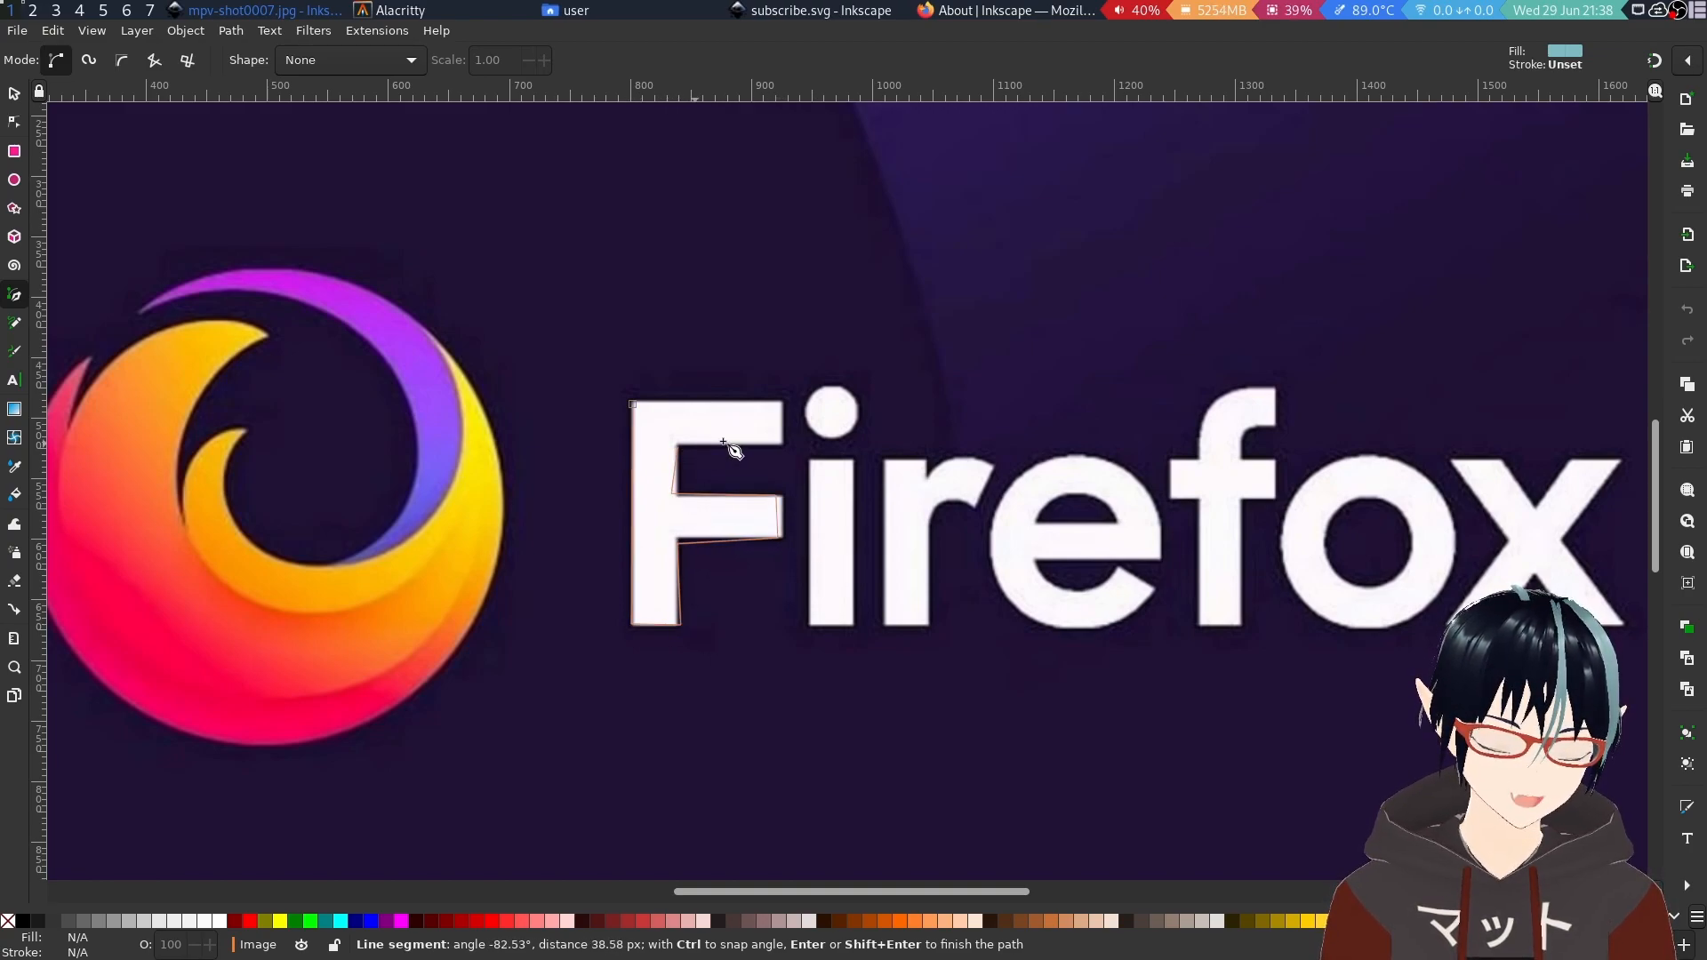
{"action": "left_click", "coordinate": [791, 447]}
{"action": "left_click", "coordinate": [782, 397]}
{"action": "left_click", "coordinate": [632, 403]}
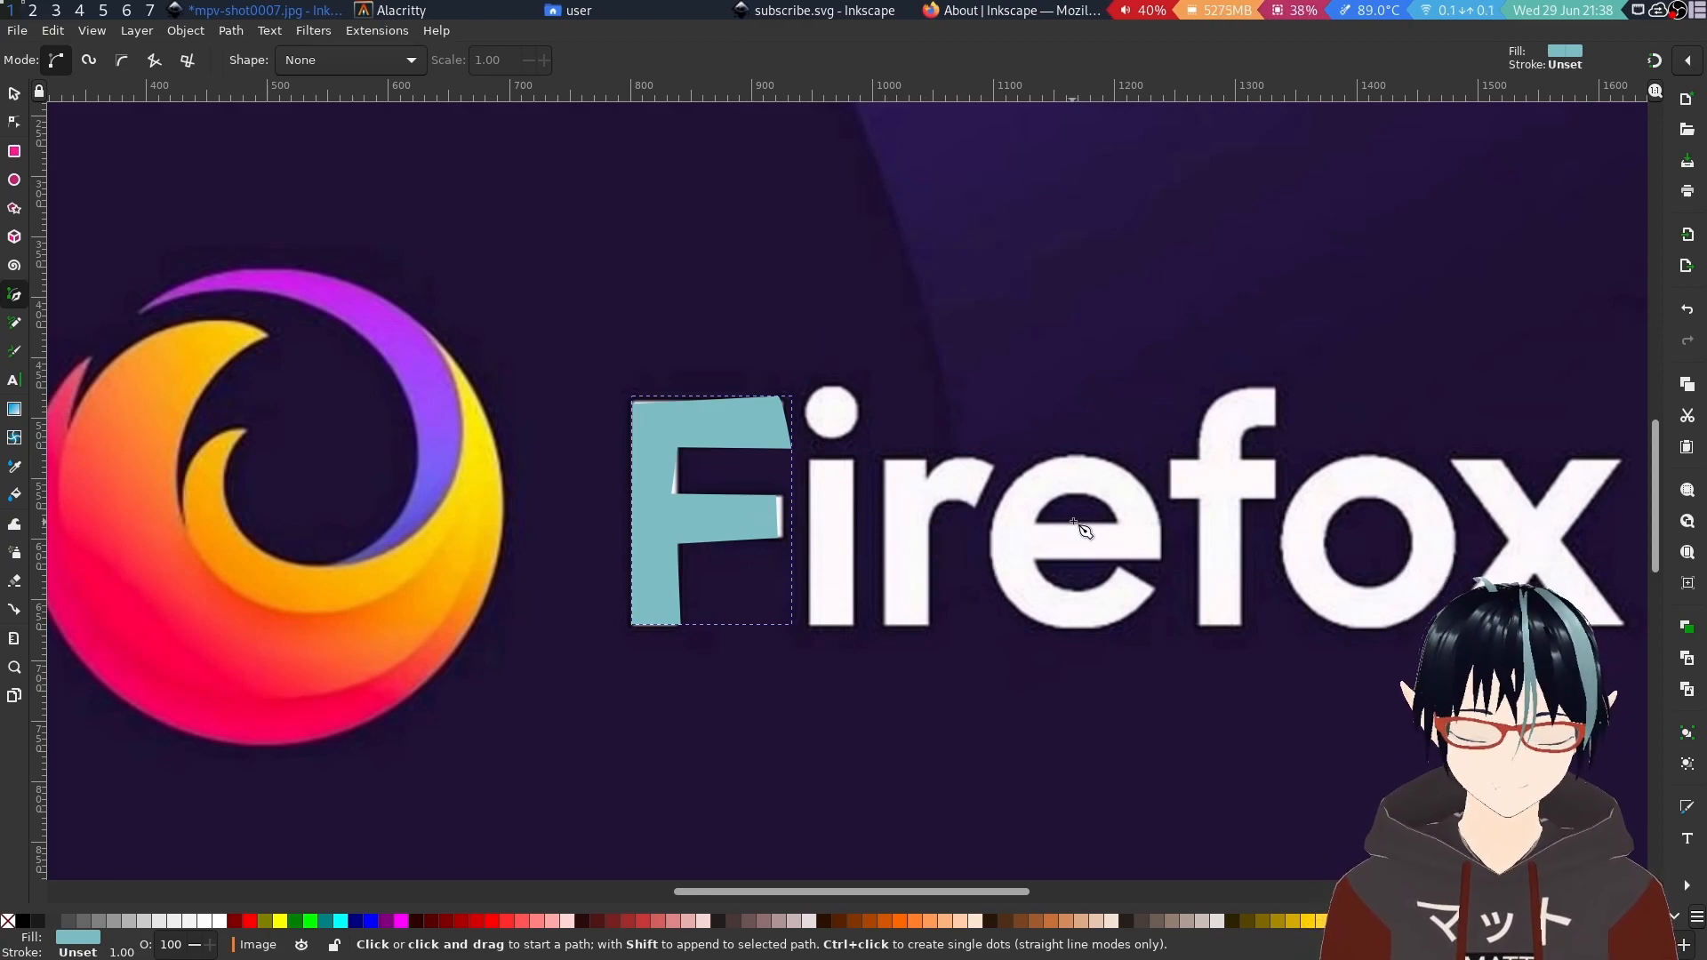
{"action": "scroll", "coordinate": [855, 487], "scroll_direction": "down", "scroll_amount": 1}
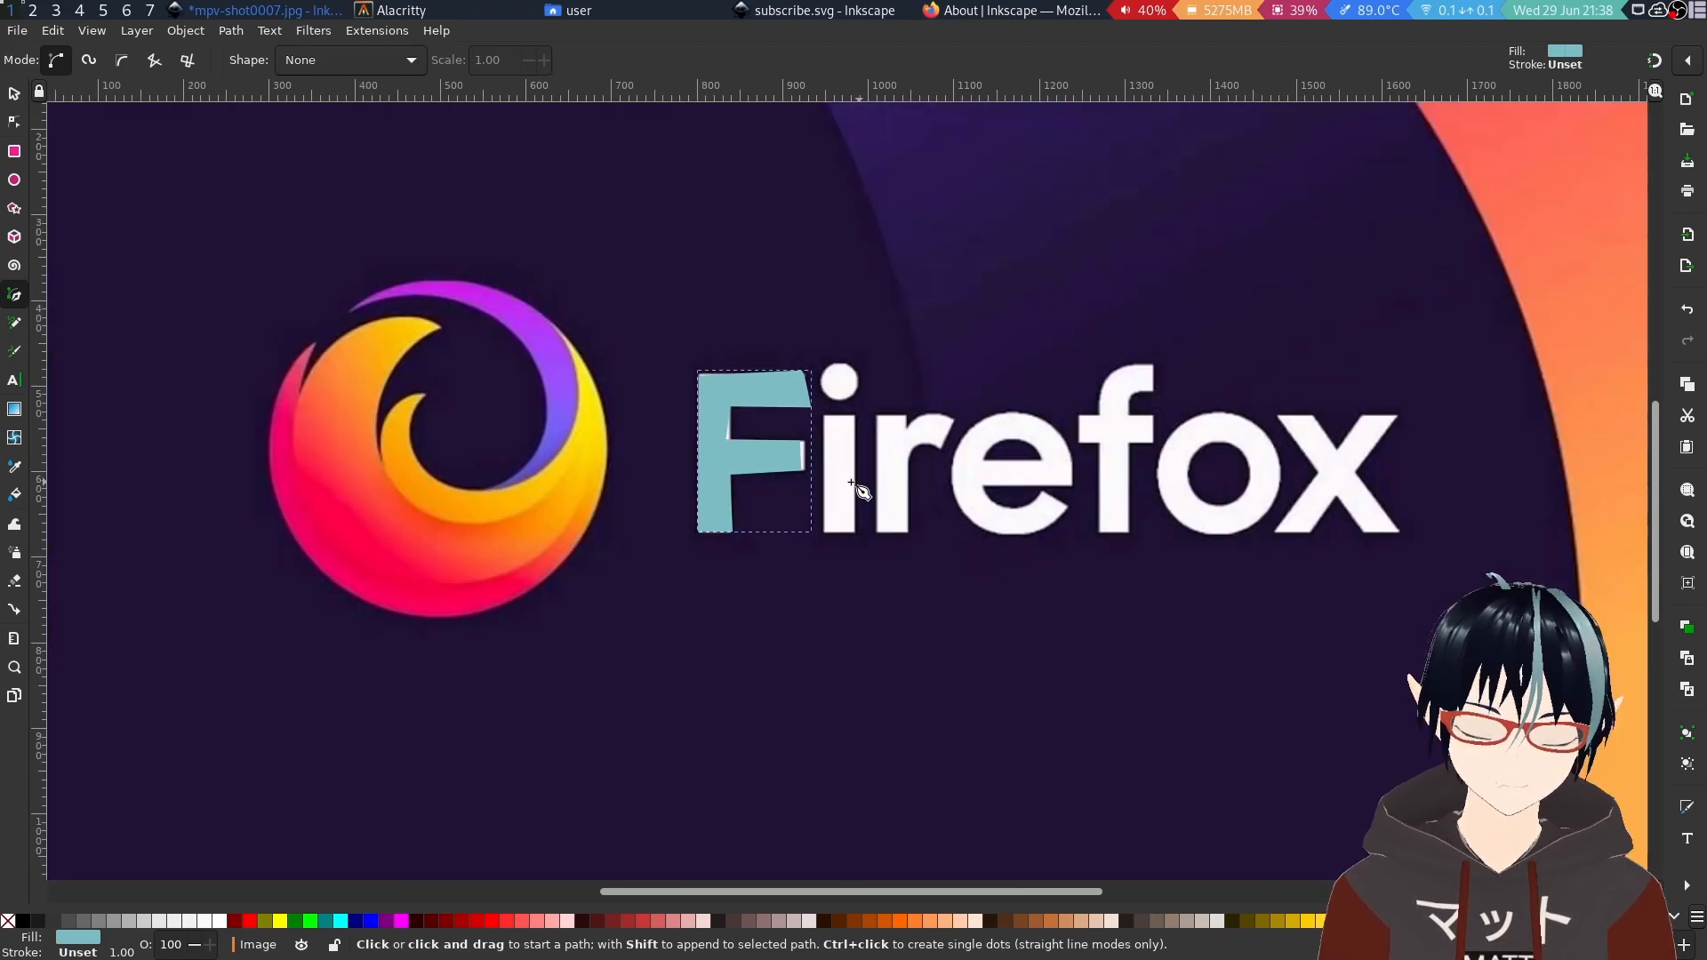